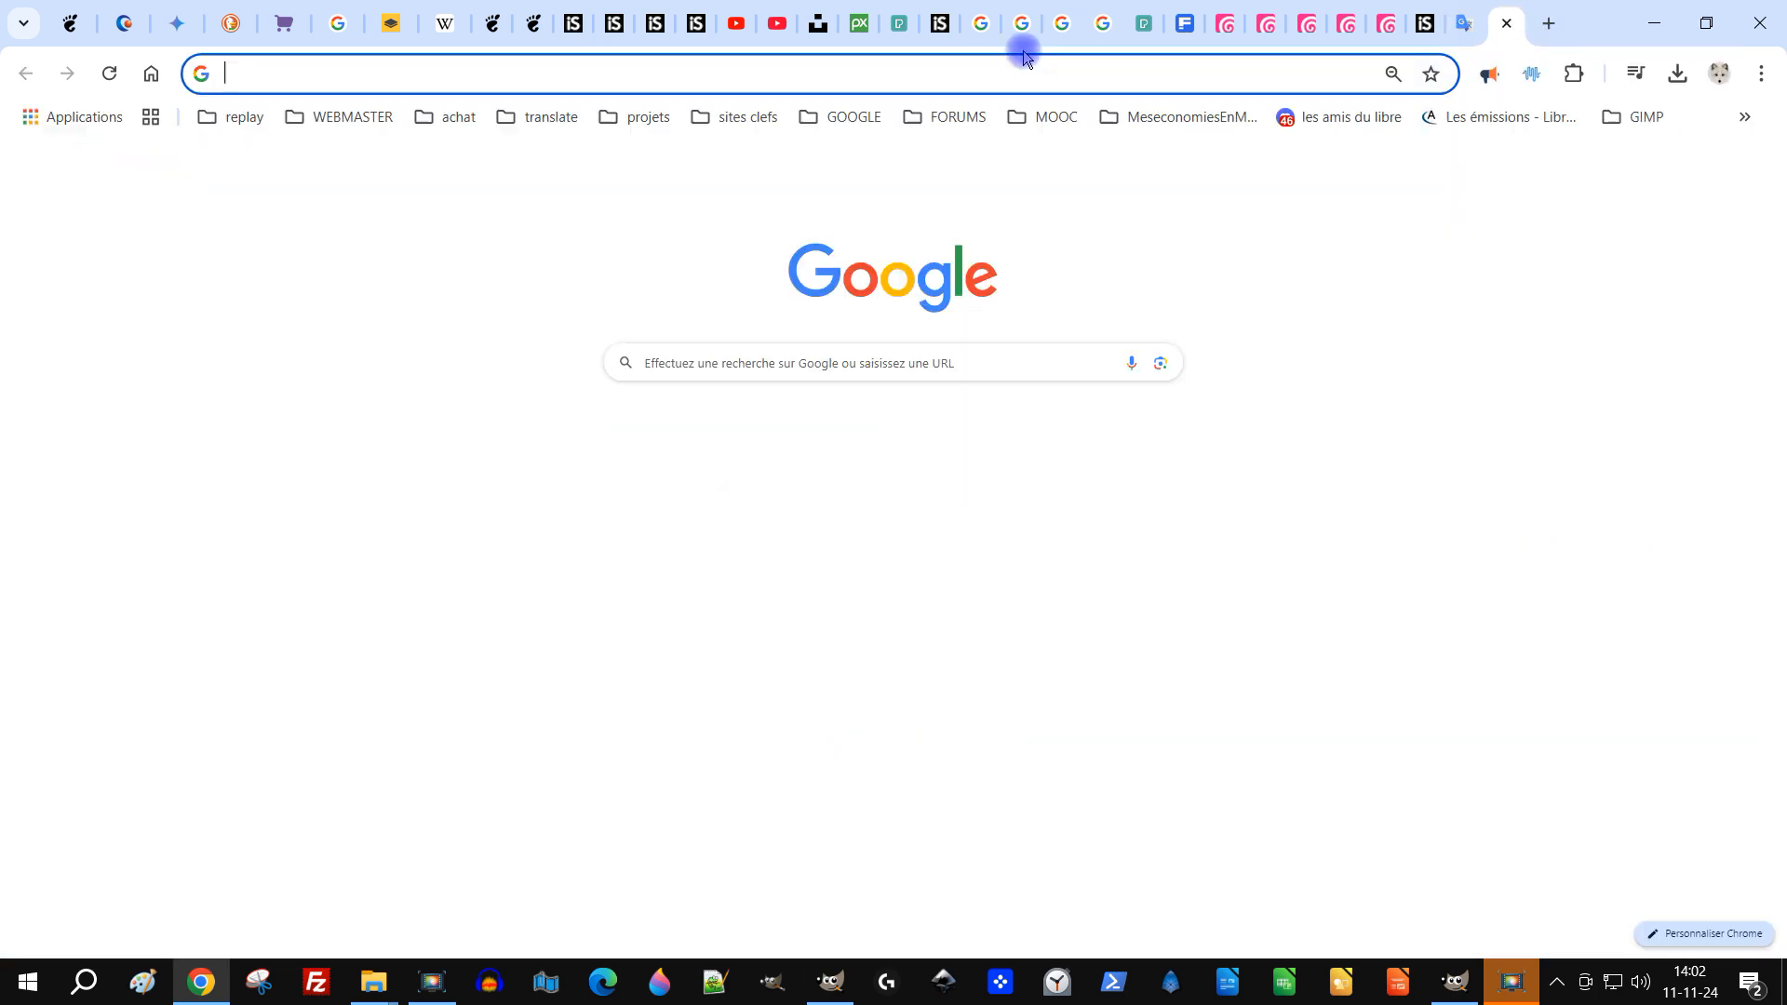
Open the Flux Pro art generator and select the FLUX1.1 [pro] model for the old-photograph prompt
click(850, 116)
click(885, 232)
scroll(744, 279, down, 4)
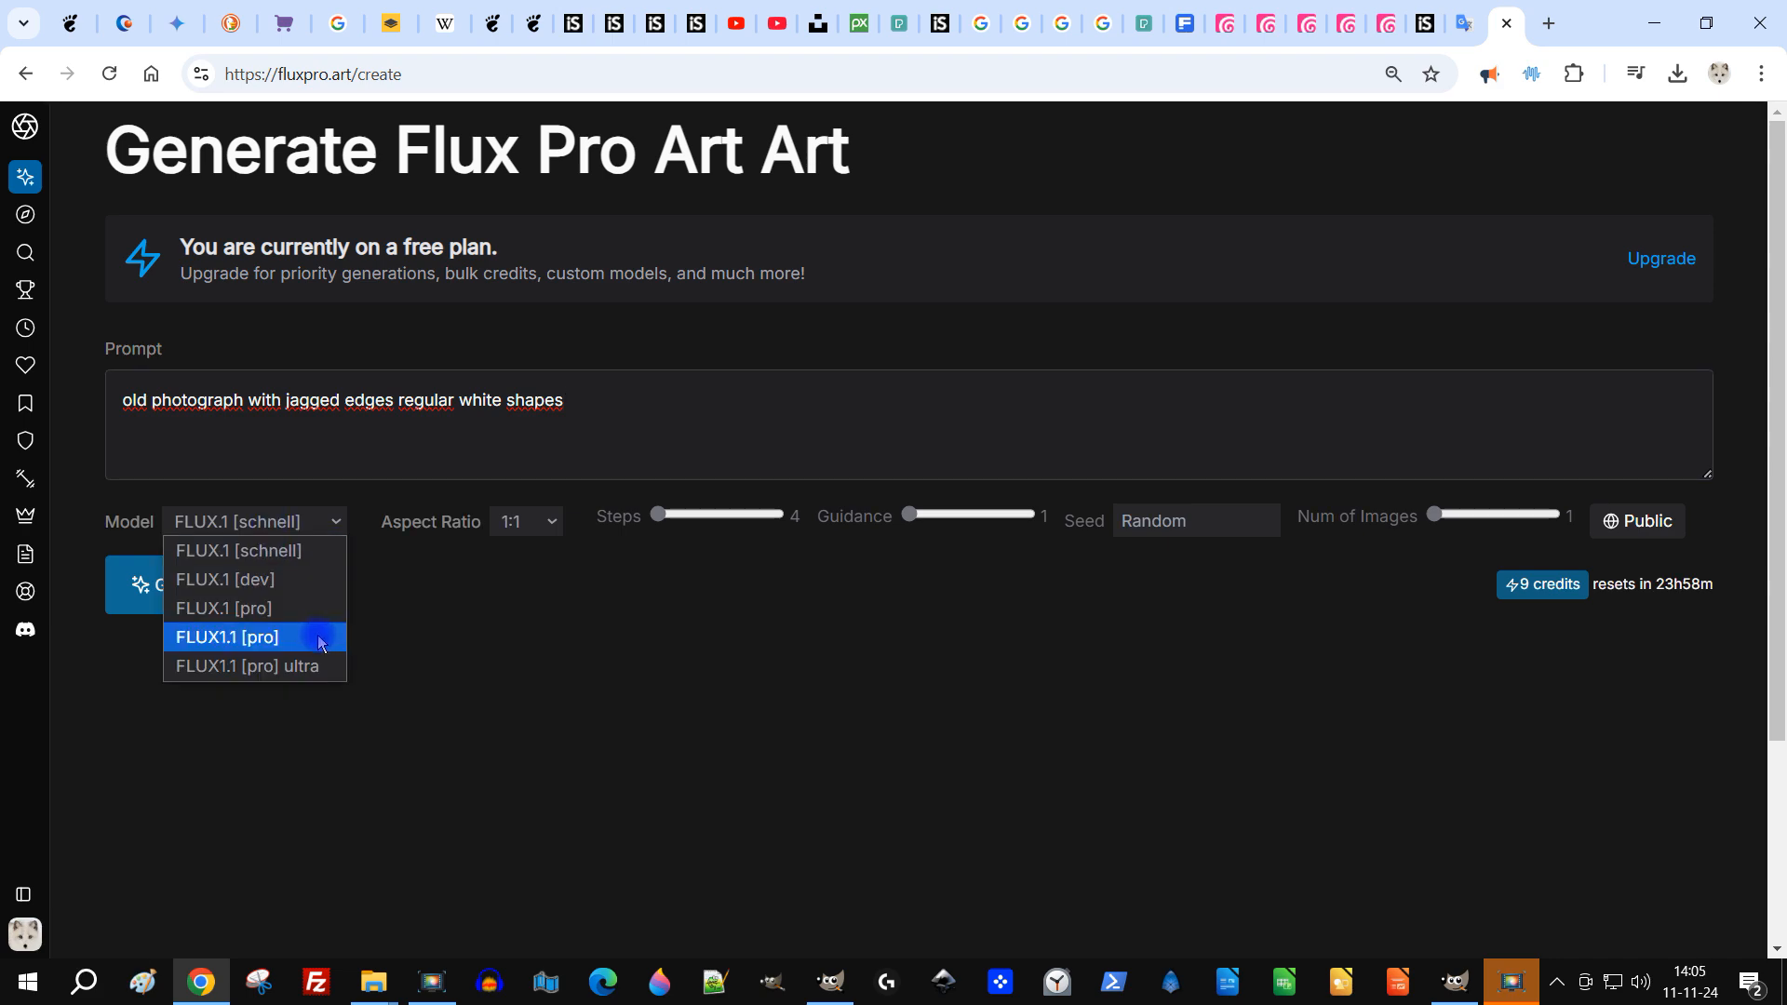
click(319, 630)
click(526, 521)
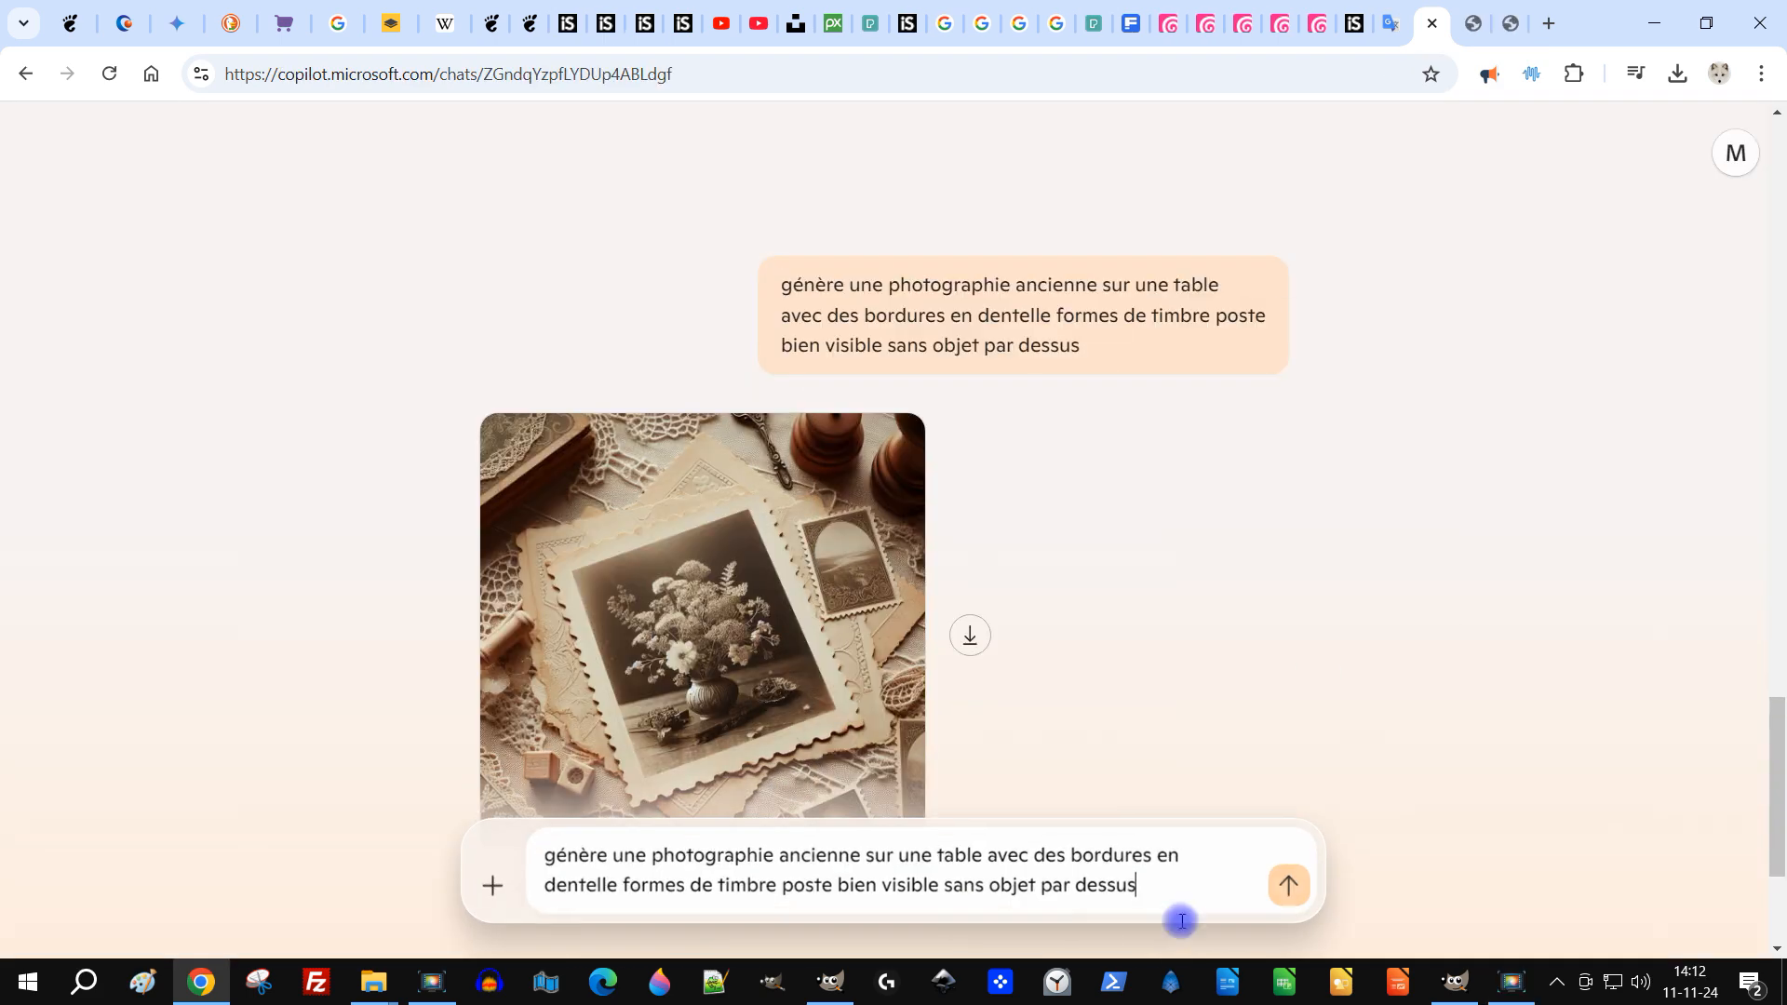
Add the line "bien en face" to the old-photograph prompt in Copilot and submit it
key(shift+Return)
text(bien en face)
key(Return)
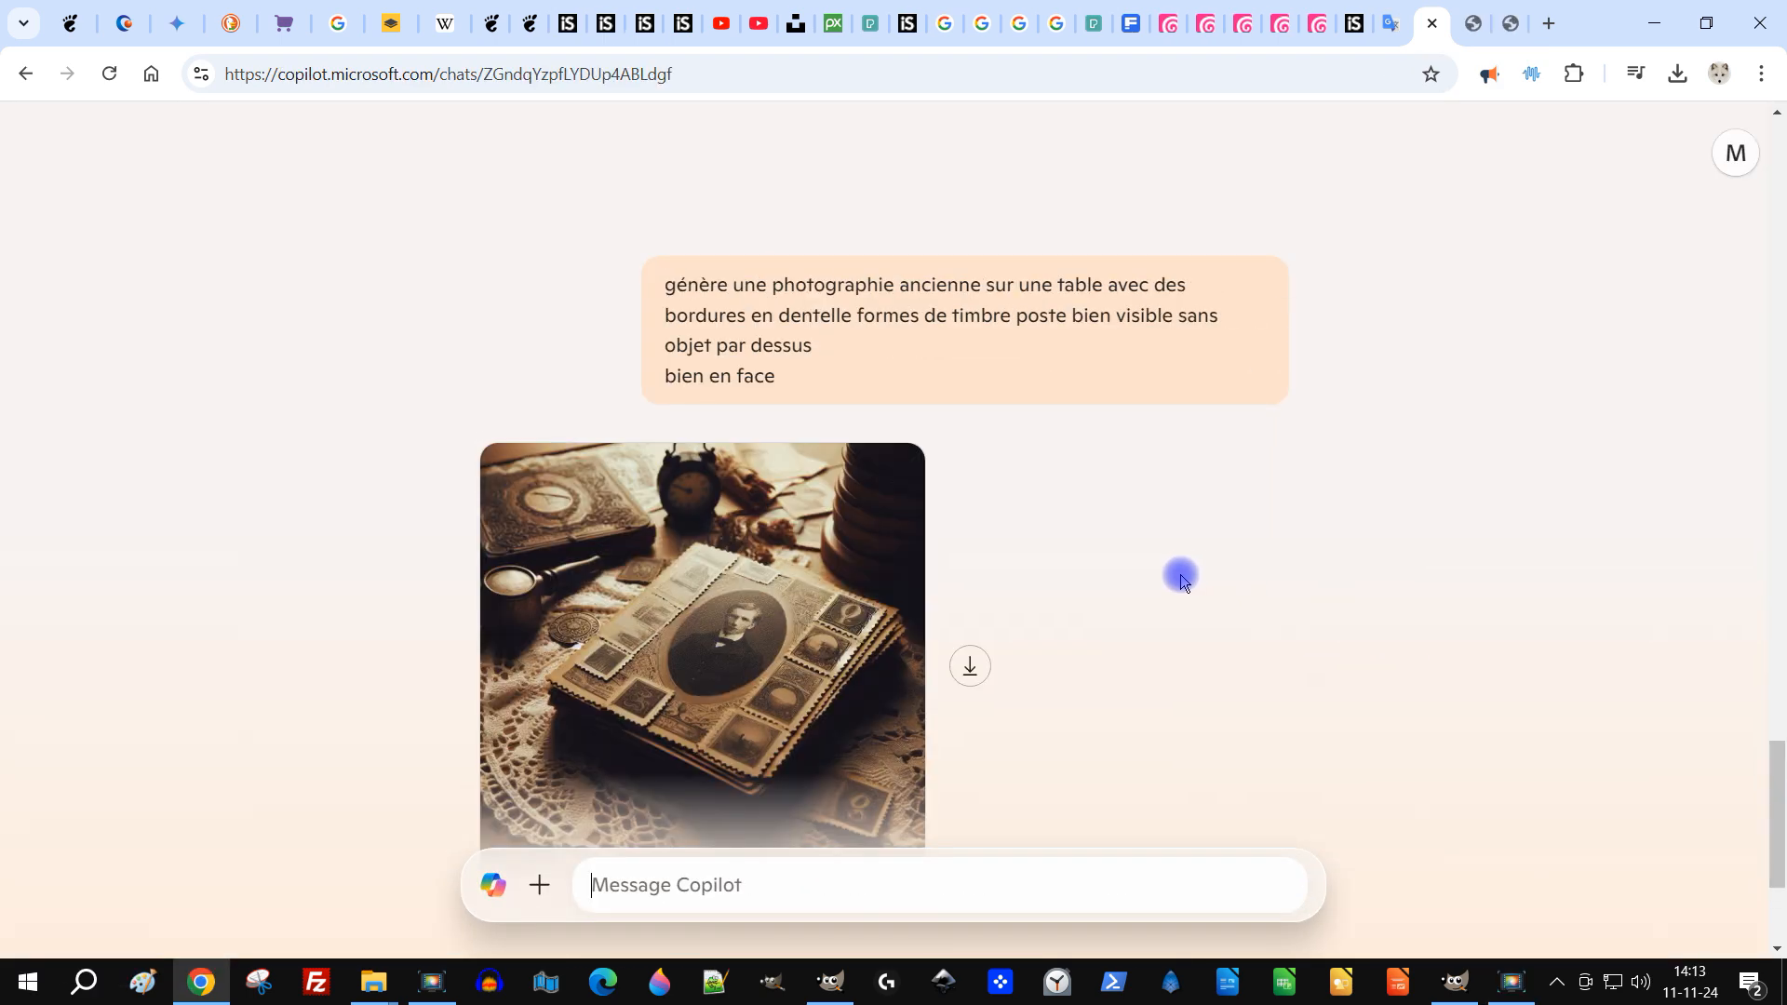
Paste the previous prompt into the Copilot message and replace its ending "par dessus" with "vue de face" on a new line
right_click(909, 892)
click(949, 627)
key(ctrl+Left)
key(ctrl+Left)
key(shift+Return)
text(vue)
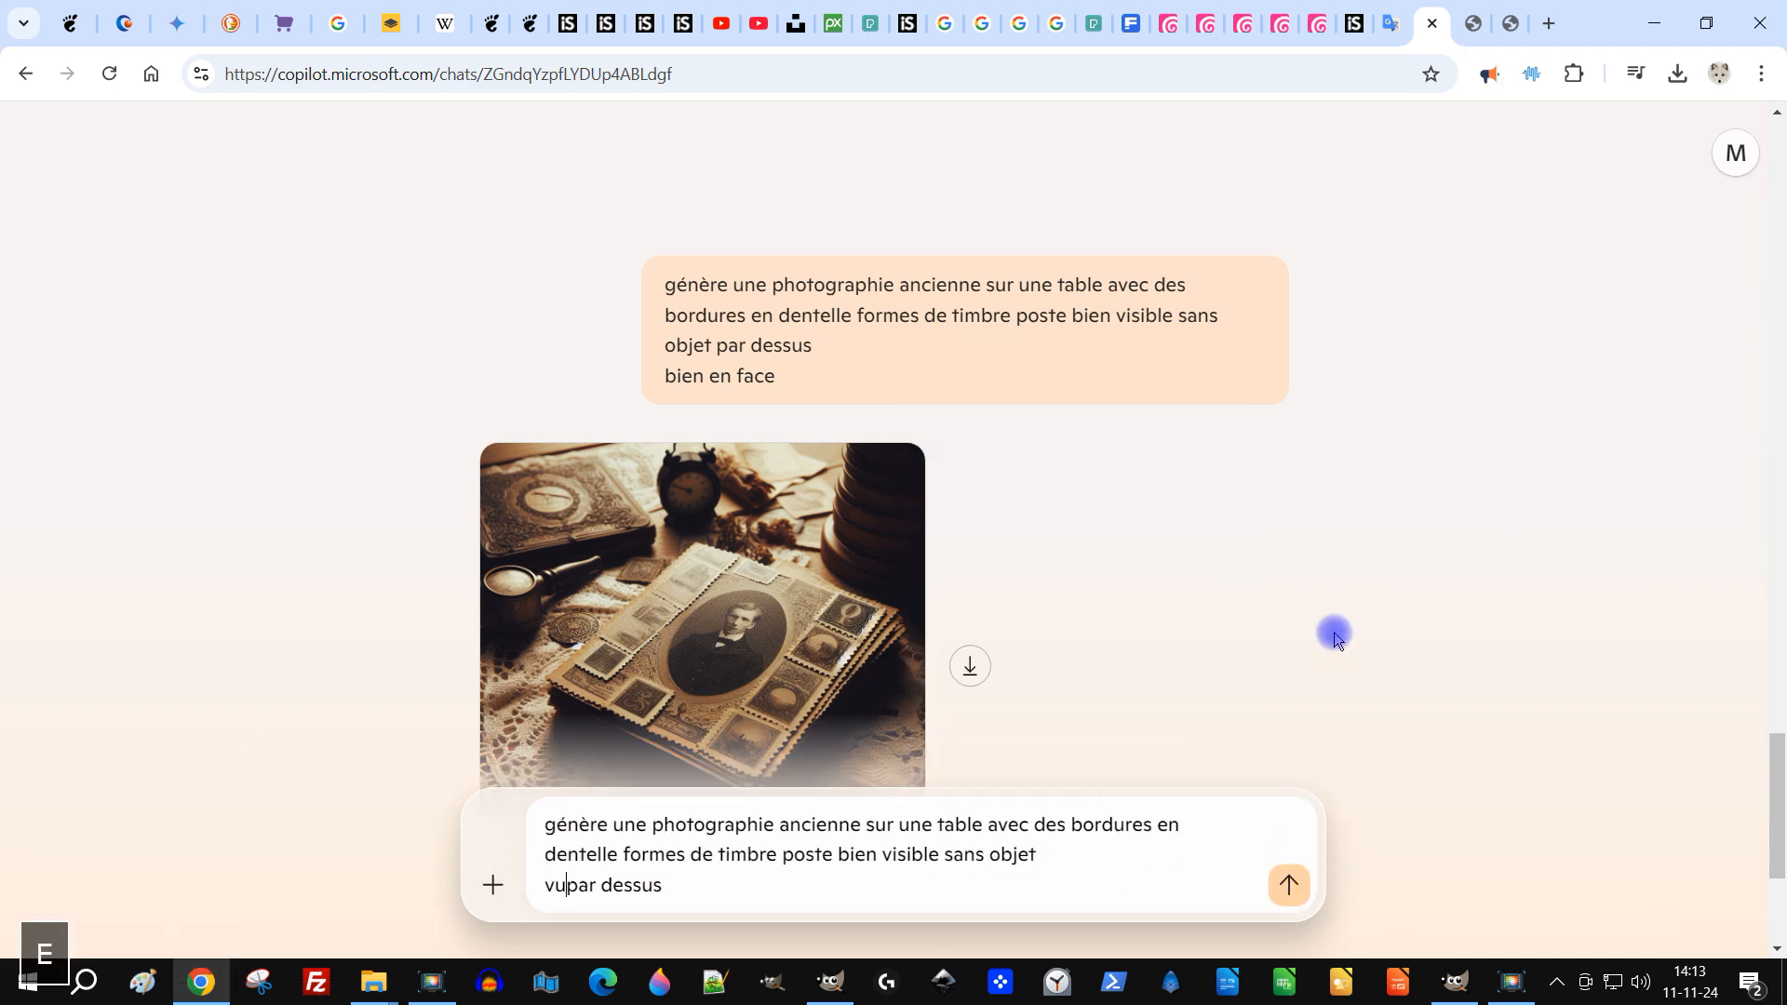
key(ctrl+shift+Right)
key(ctrl+shift+Right)
key(Delete)
text(de face)
Reword "sur une table" in the prompt to "accrochée un mur"
key(Up)
key(Up)
key(ctrl+Right)
key(ctrl+Right)
key(ctrl+Right)
key(Right)
key(Right)
key(shift+Right)
key(shift+Right)
key(shift+Right)
key(shift+Right)
key(shift+Right)
key(shift+Right)
key(shift+Right)
text(mur)
key(ctrl+Left)
key(ctrl+Left)
key(ctrl+Left)
key(shift+Right)
key(shift+Right)
key(shift+Right)
text(accrochée)
Submit the prompt with "avec des" replaced by a line break, and open the generated image in a new tab
key(ctrl+Right)
key(ctrl+Right)
key(ctrl+Right)
key(ctrl+shift+Right)
key(ctrl+shift+Right)
key(shift+Return)
key(Return)
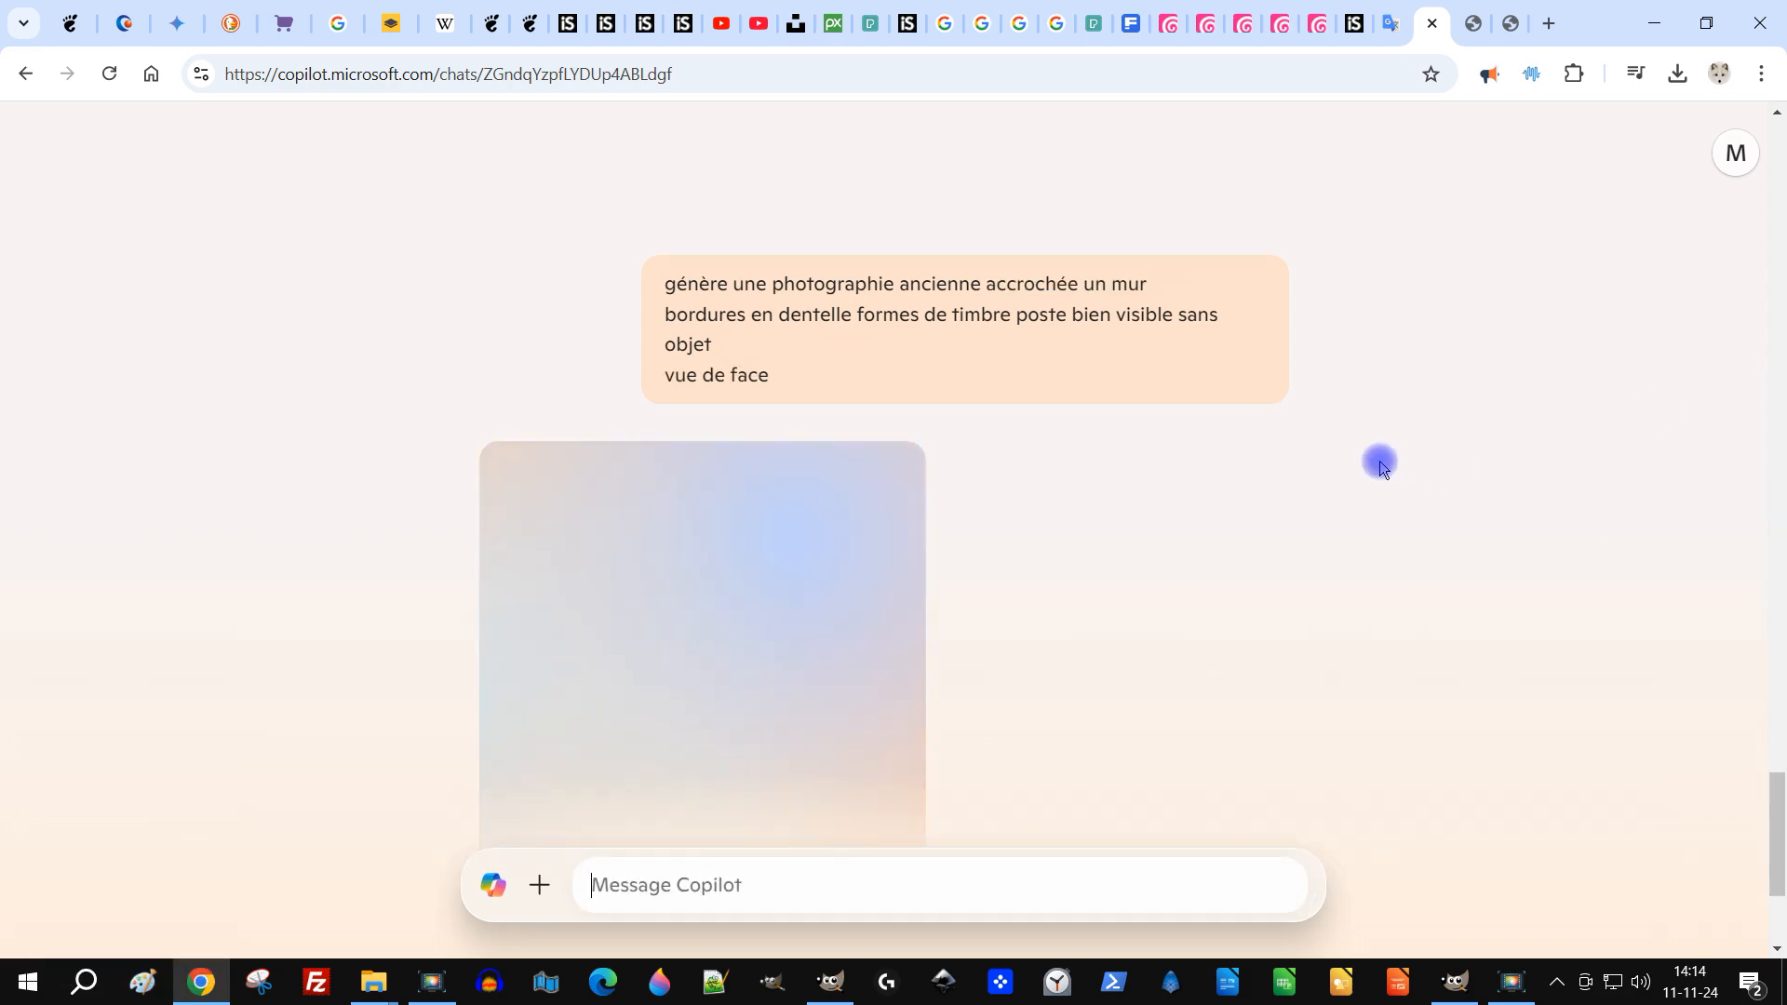
right_click(705, 521)
click(791, 547)
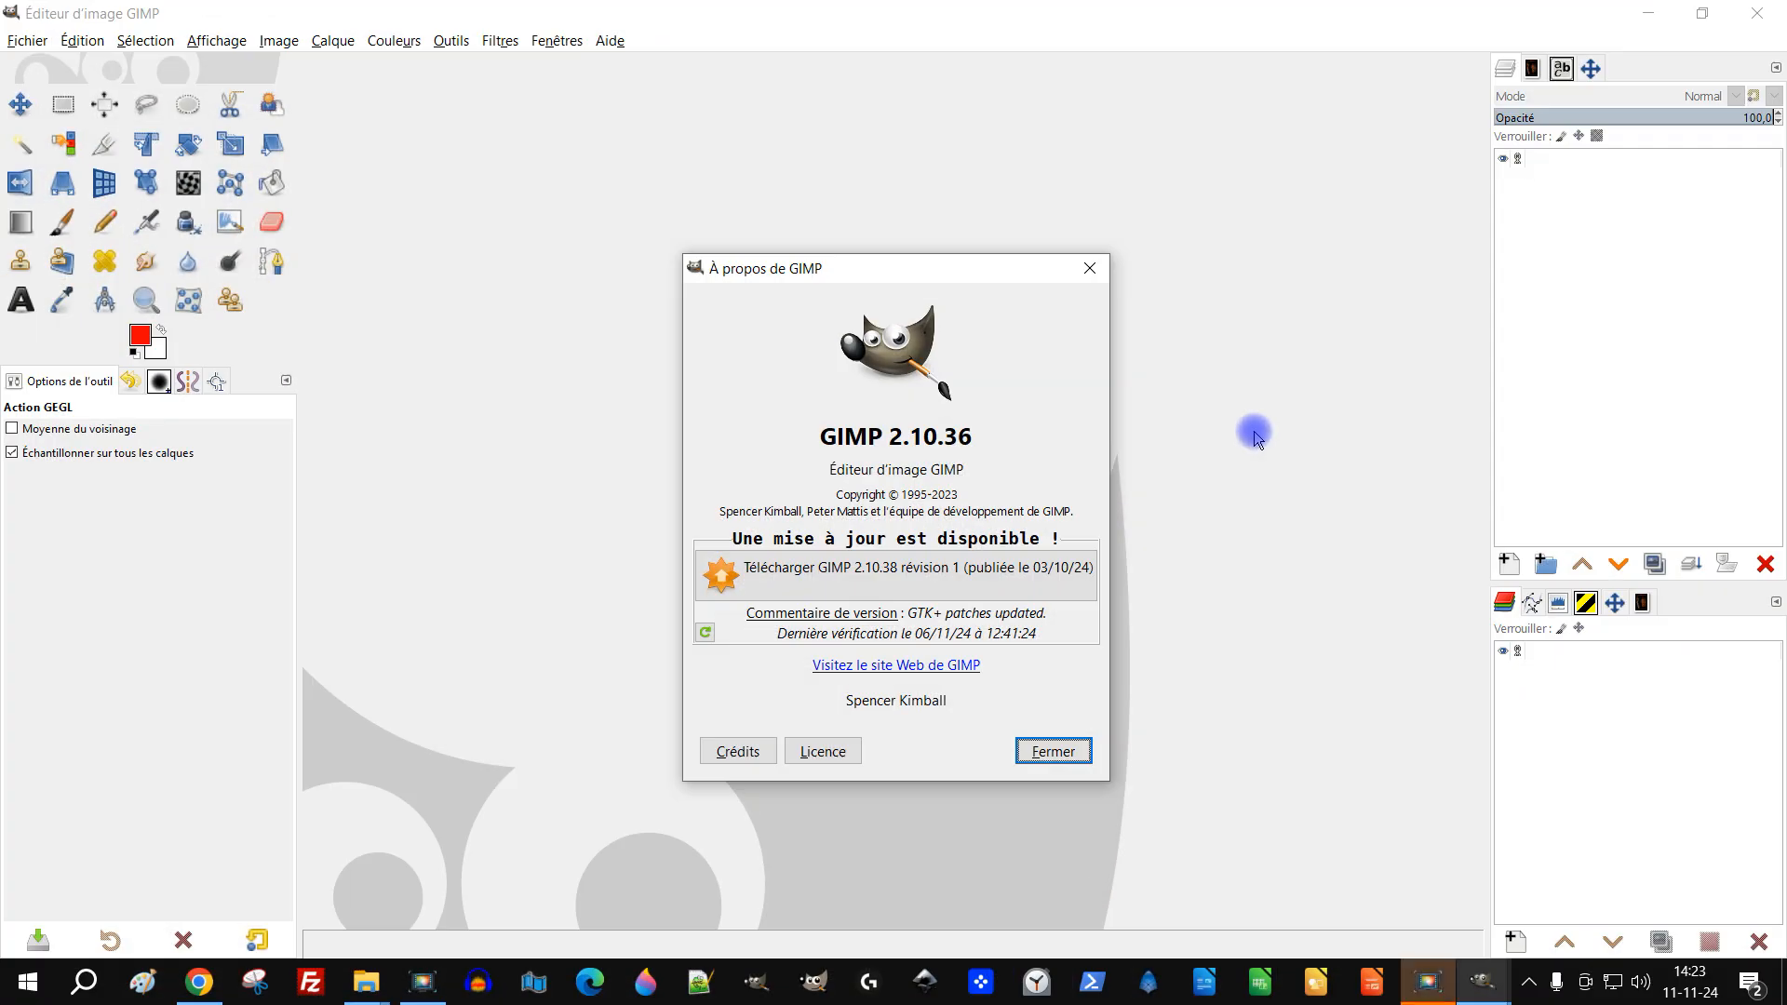
Check the version number in GIMP's About dialog, close it and return to the Copilot page in Chrome
drag(794, 435, 969, 437)
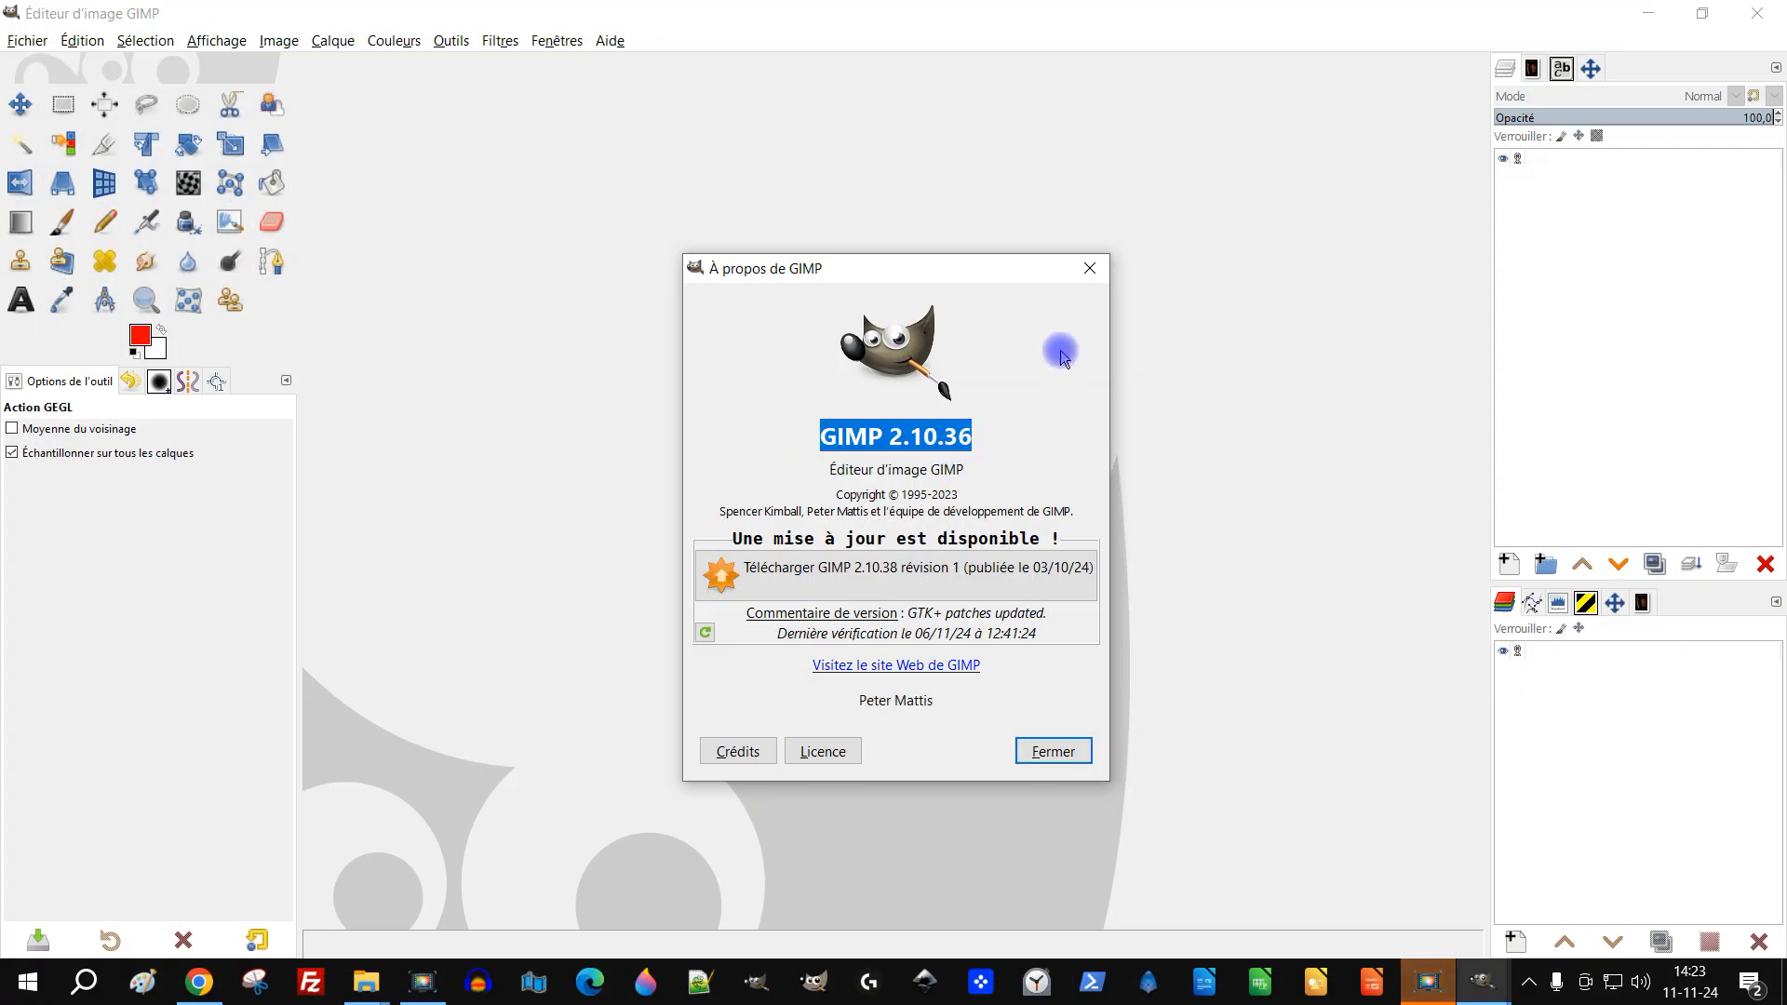
click(1098, 279)
click(1648, 13)
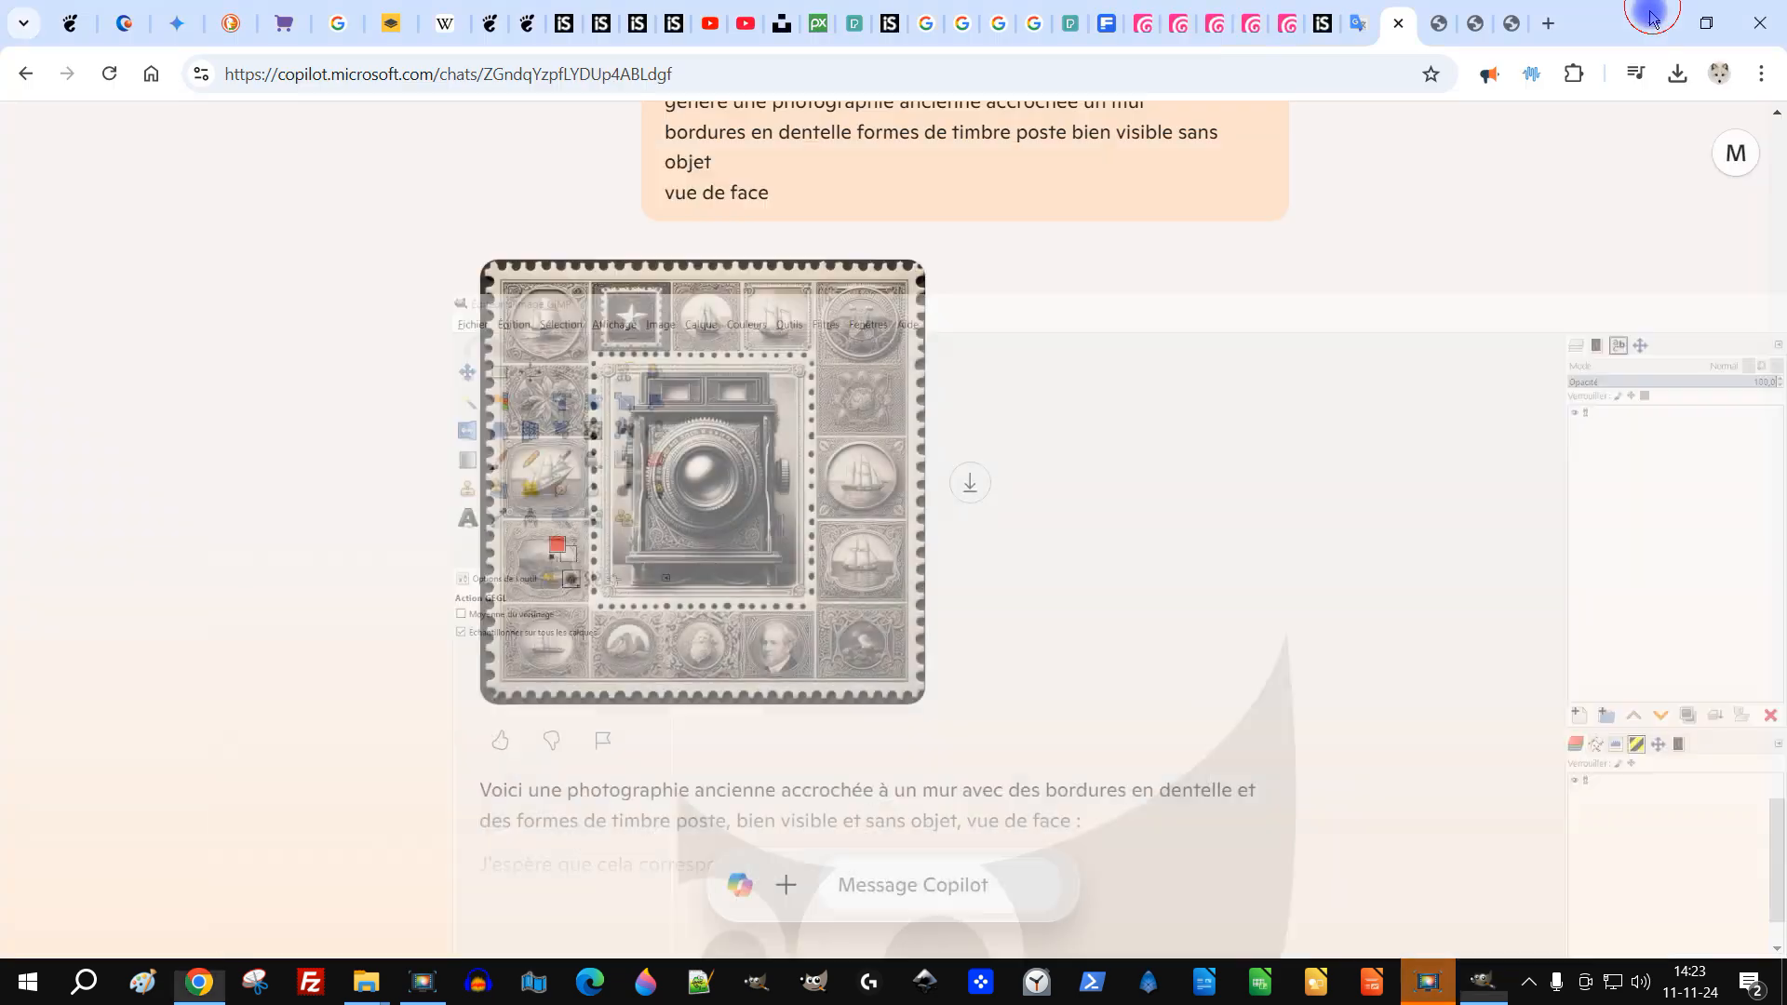
Try to download the generated stamp image as a PNG into the 11-novembre folder
click(969, 482)
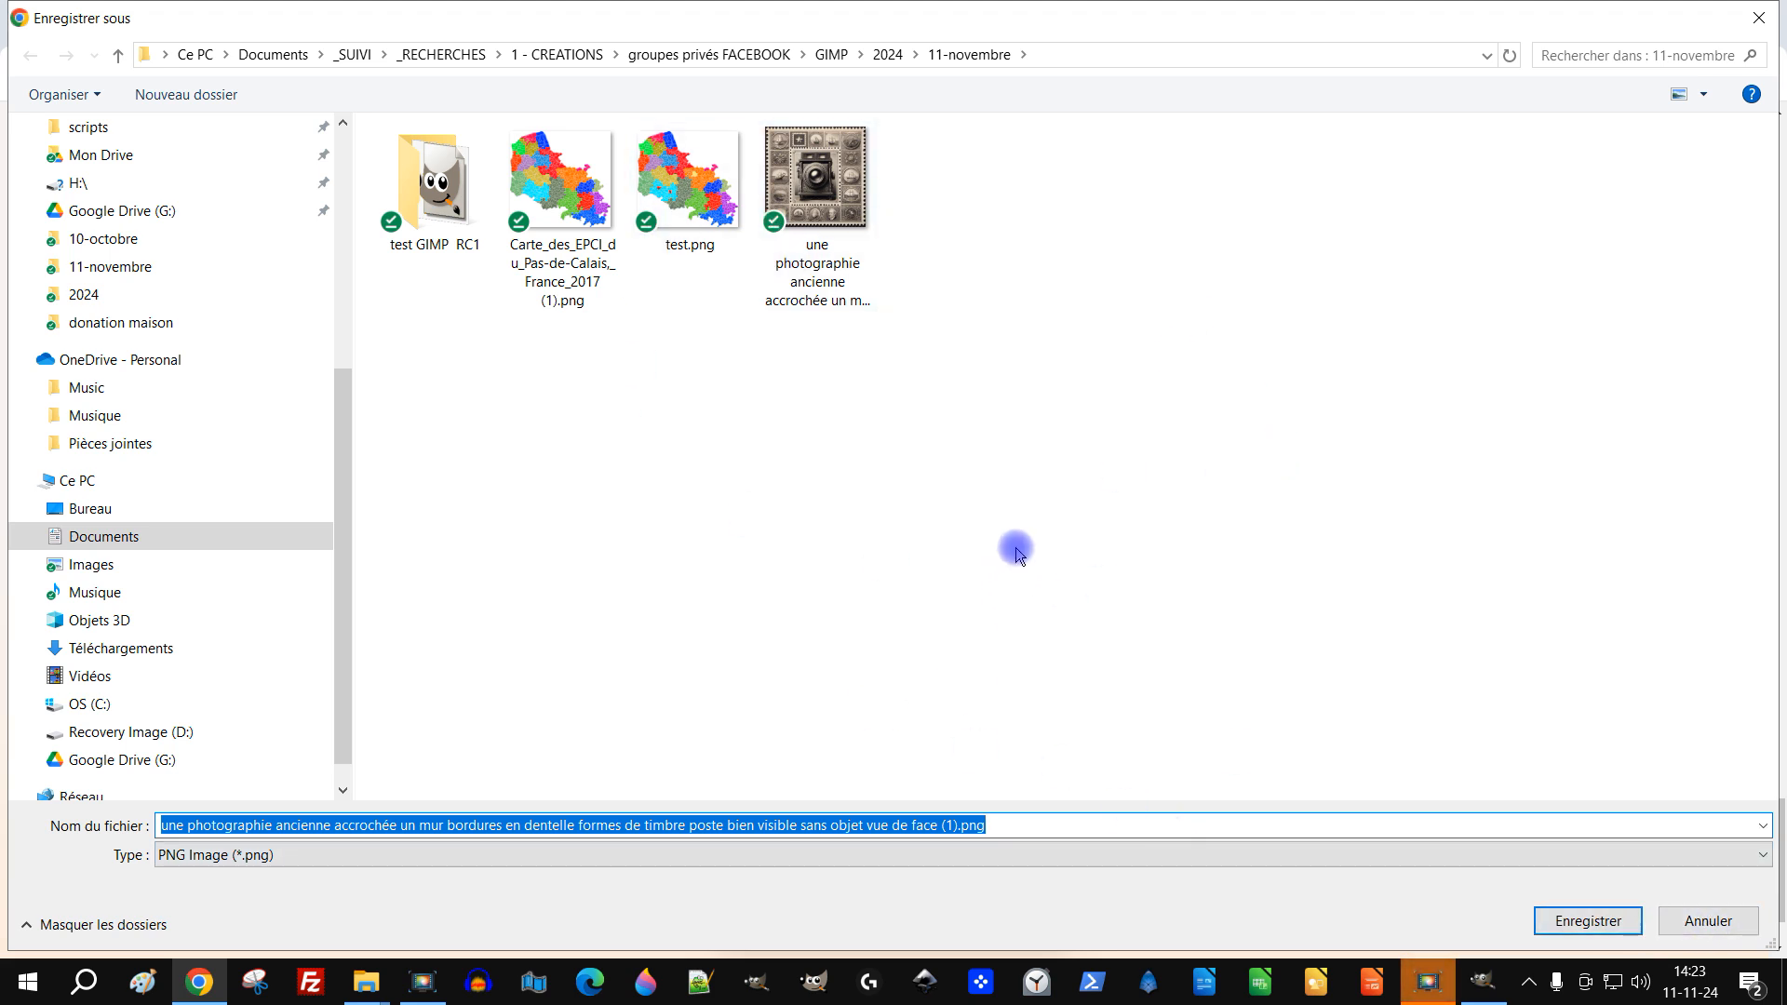
click(1711, 921)
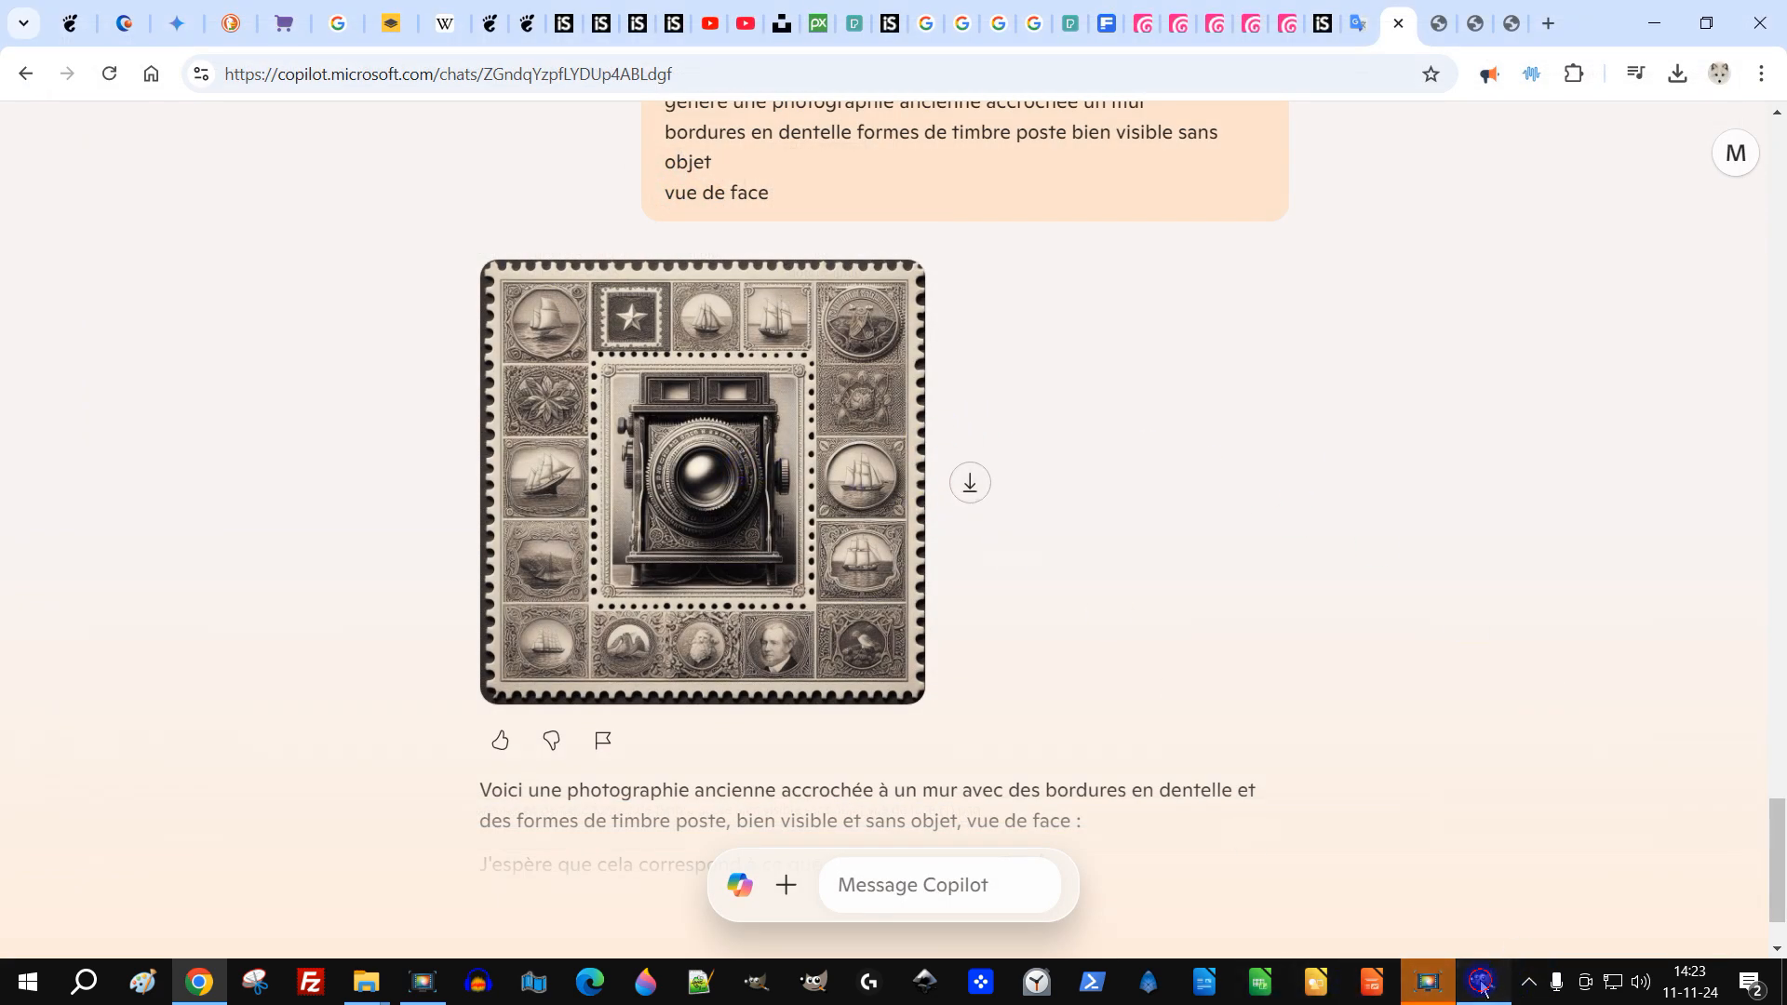
Switch to GIMP and open the saved "une photographie ancienne accrochée un mur" PNG from the 11-novembre folder
click(1482, 981)
click(27, 41)
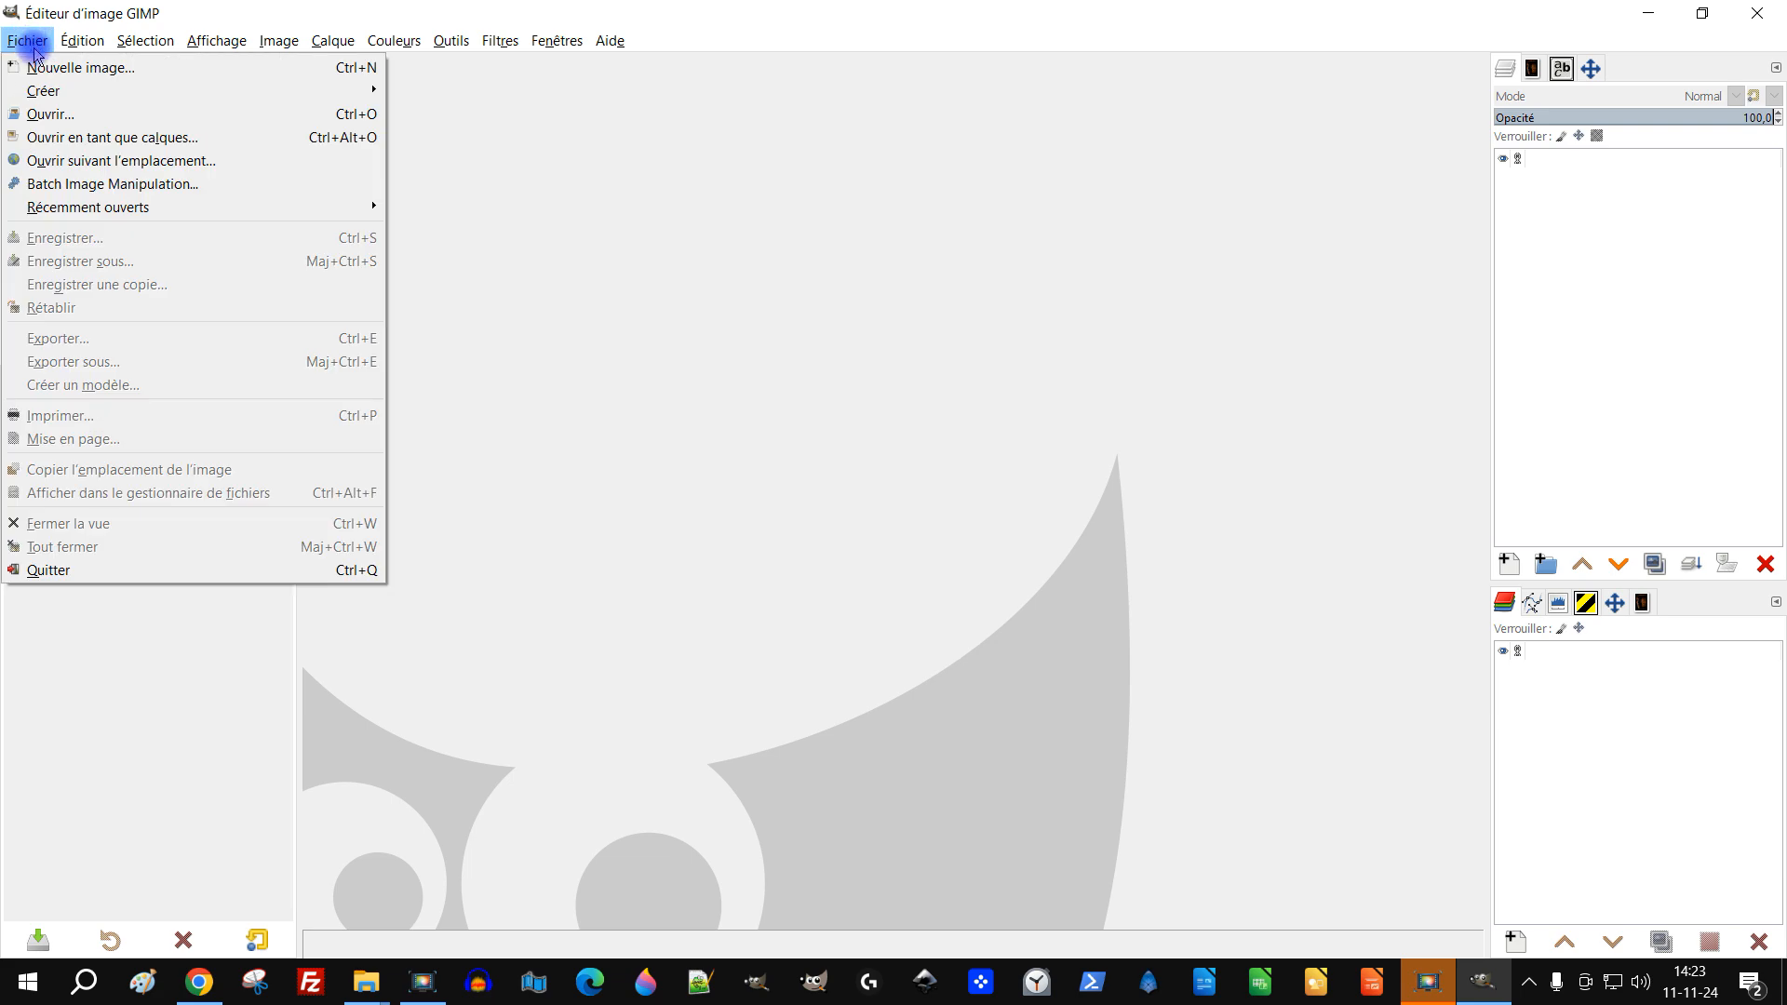
click(47, 114)
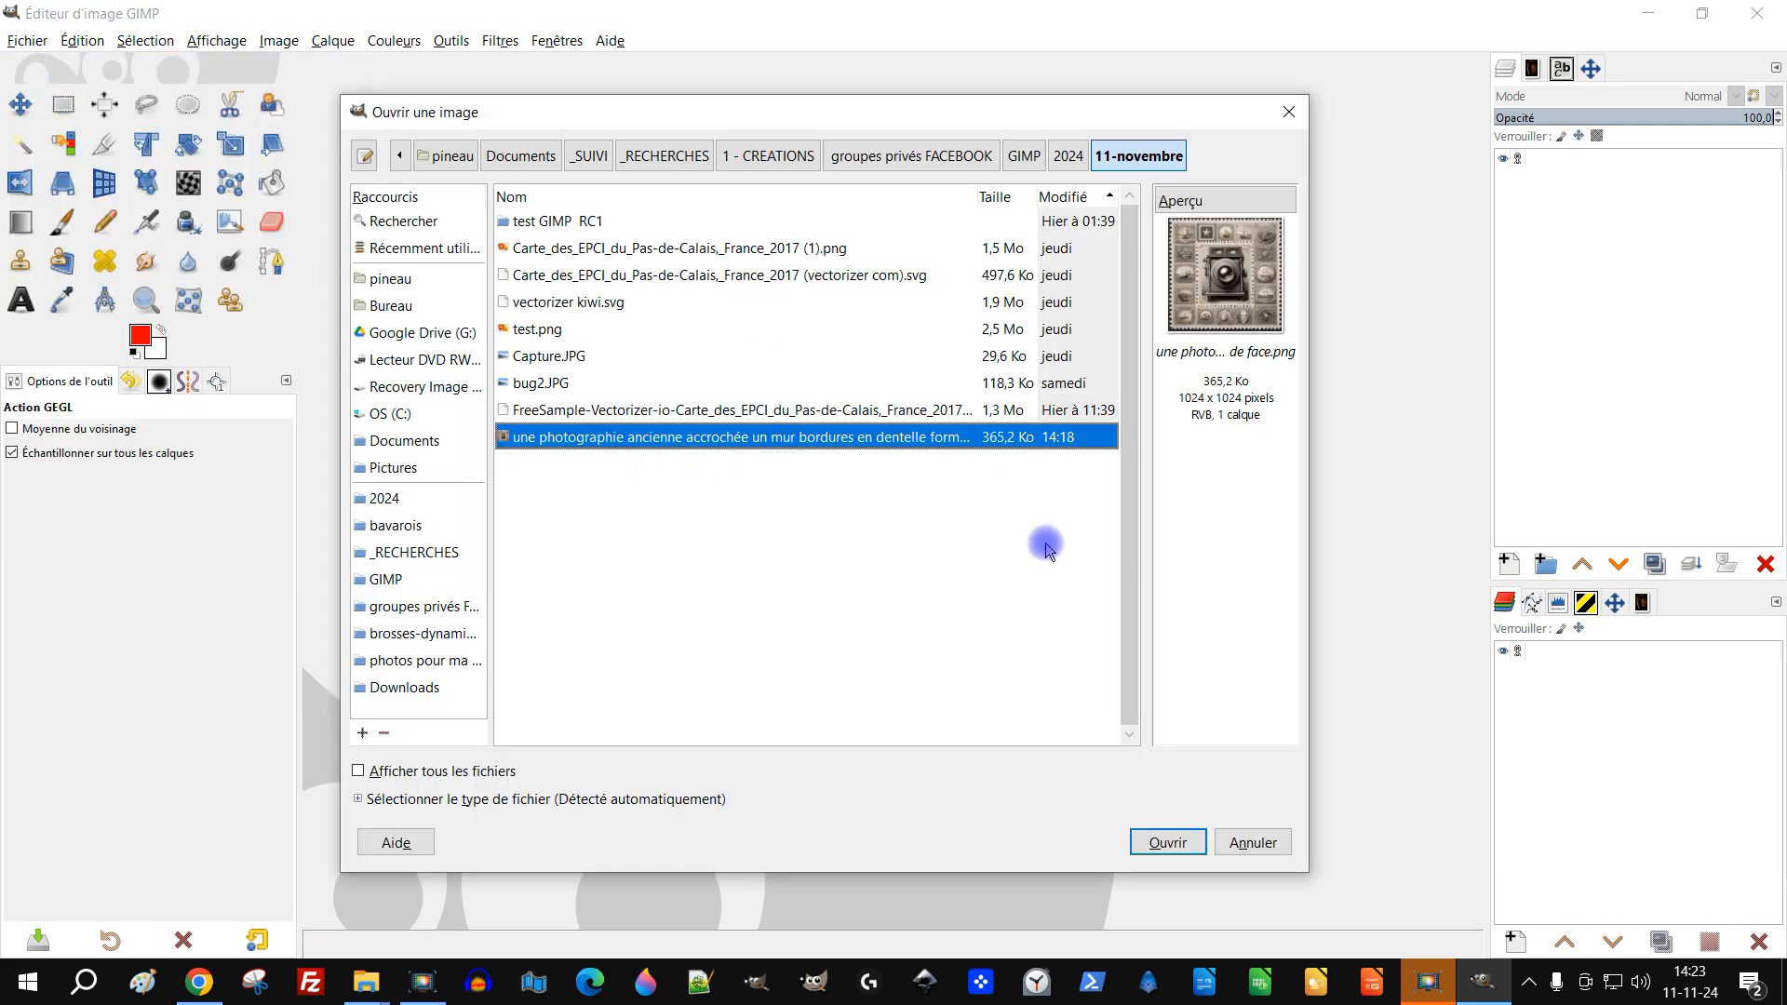
click(1163, 840)
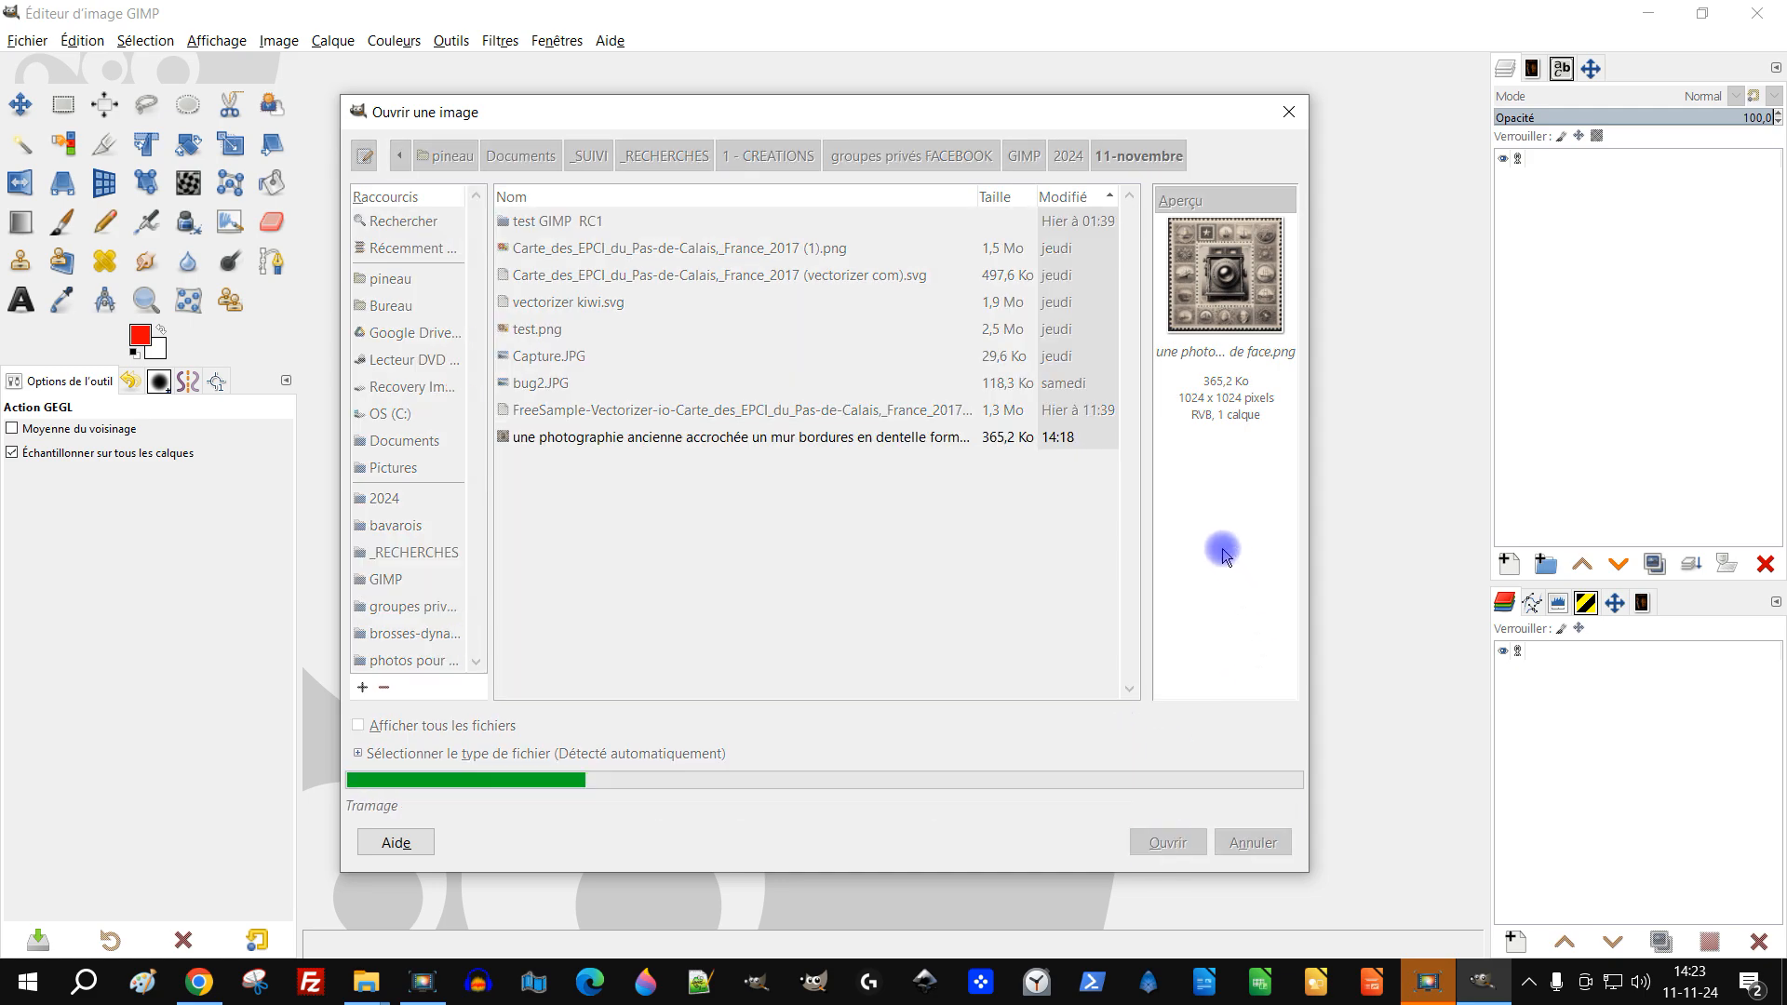
Examine the scalloped edges and black perforations along the stamp's borders, as well as the overall picture
scroll(589, 288, up, 2)
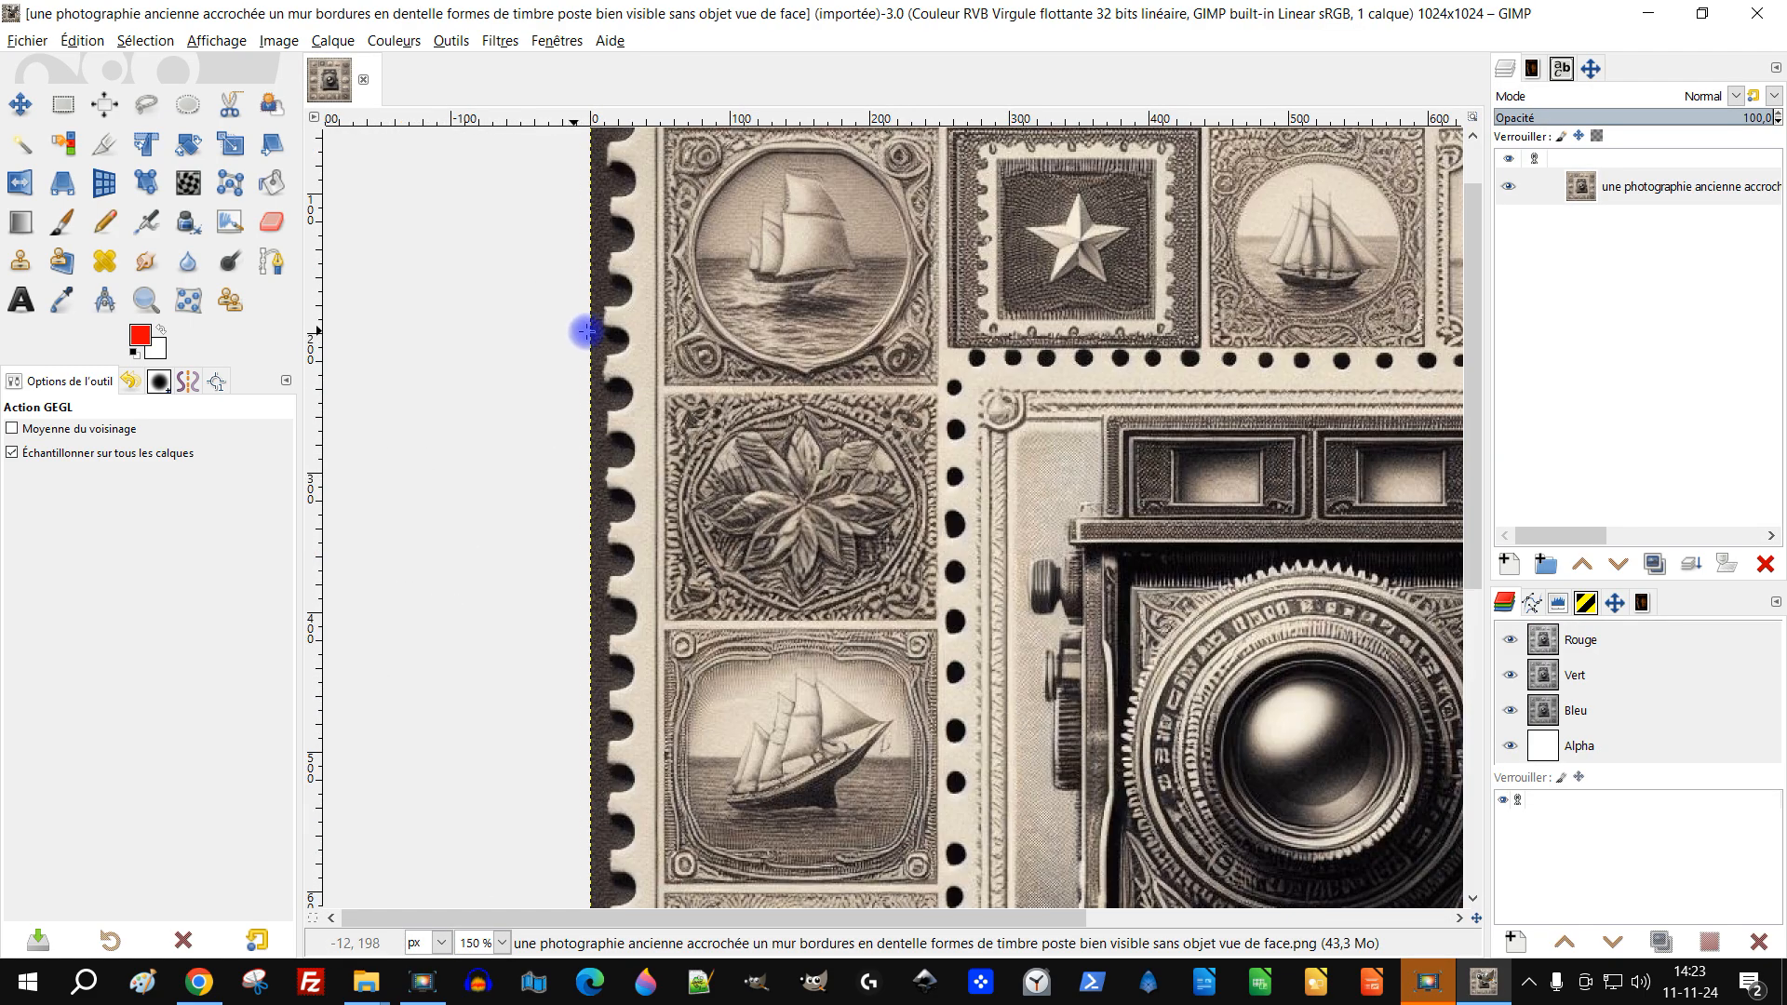
scroll(668, 322, down, 2)
scroll(658, 391, up, 3)
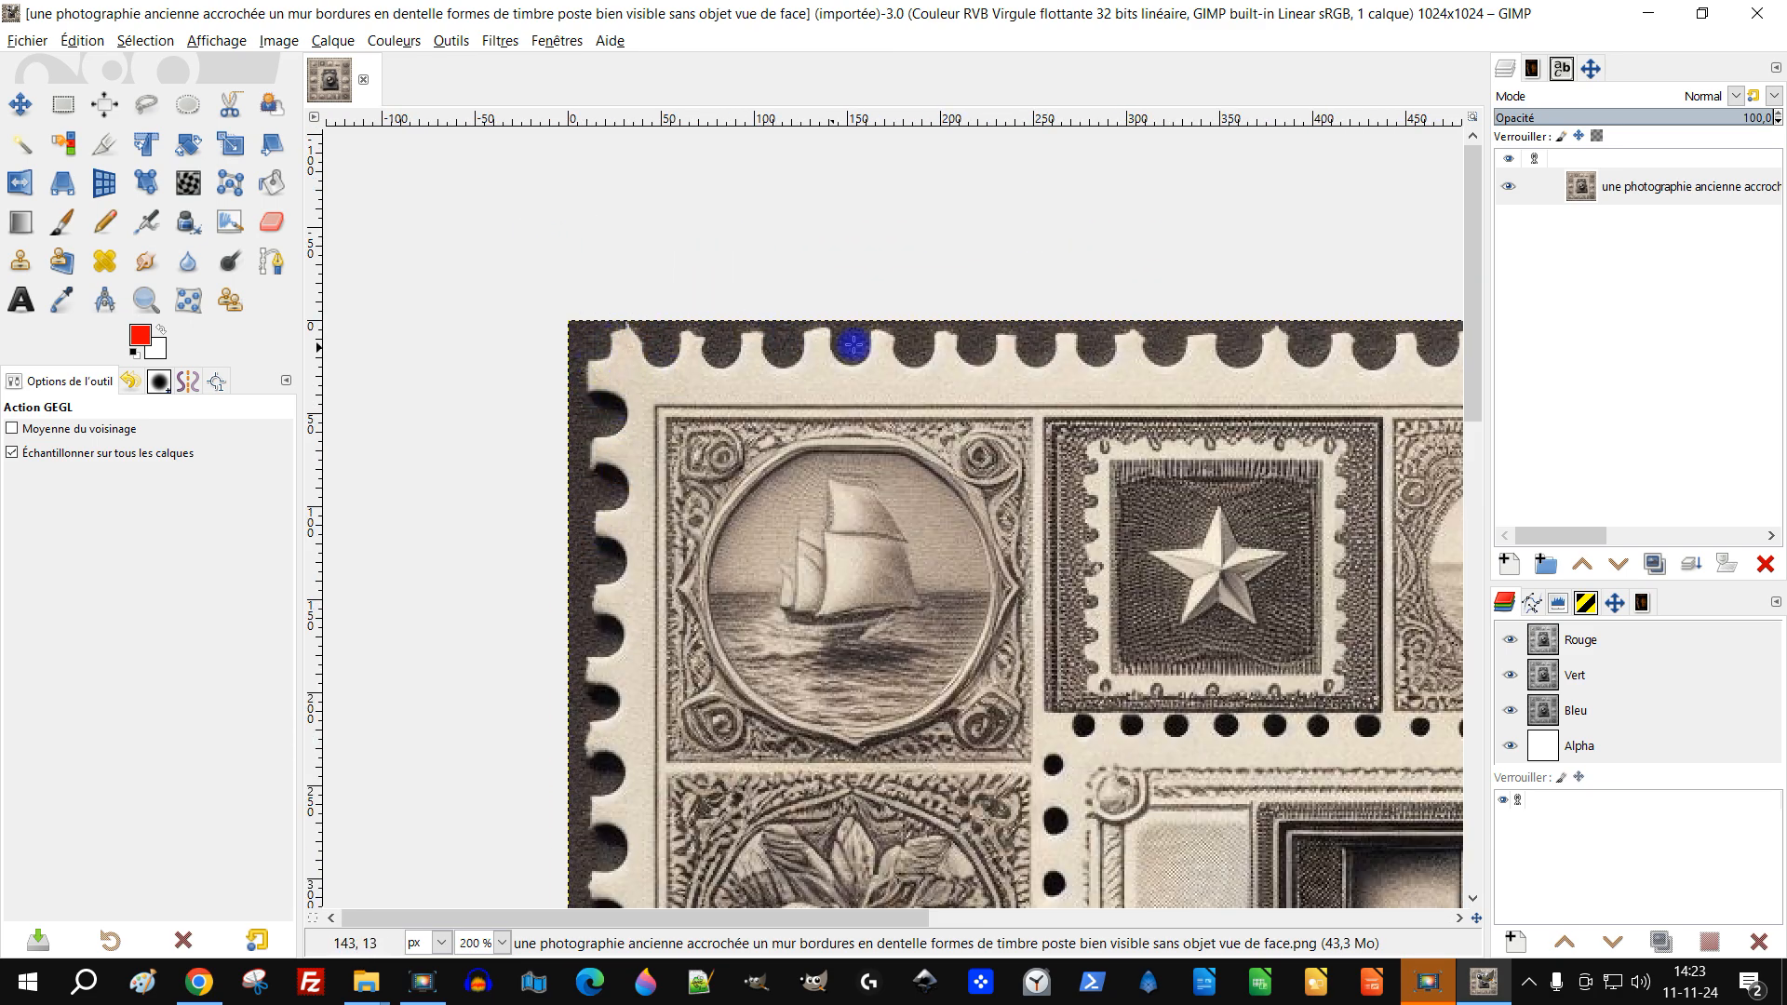
scroll(949, 351, down, 1)
scroll(924, 335, up, 1)
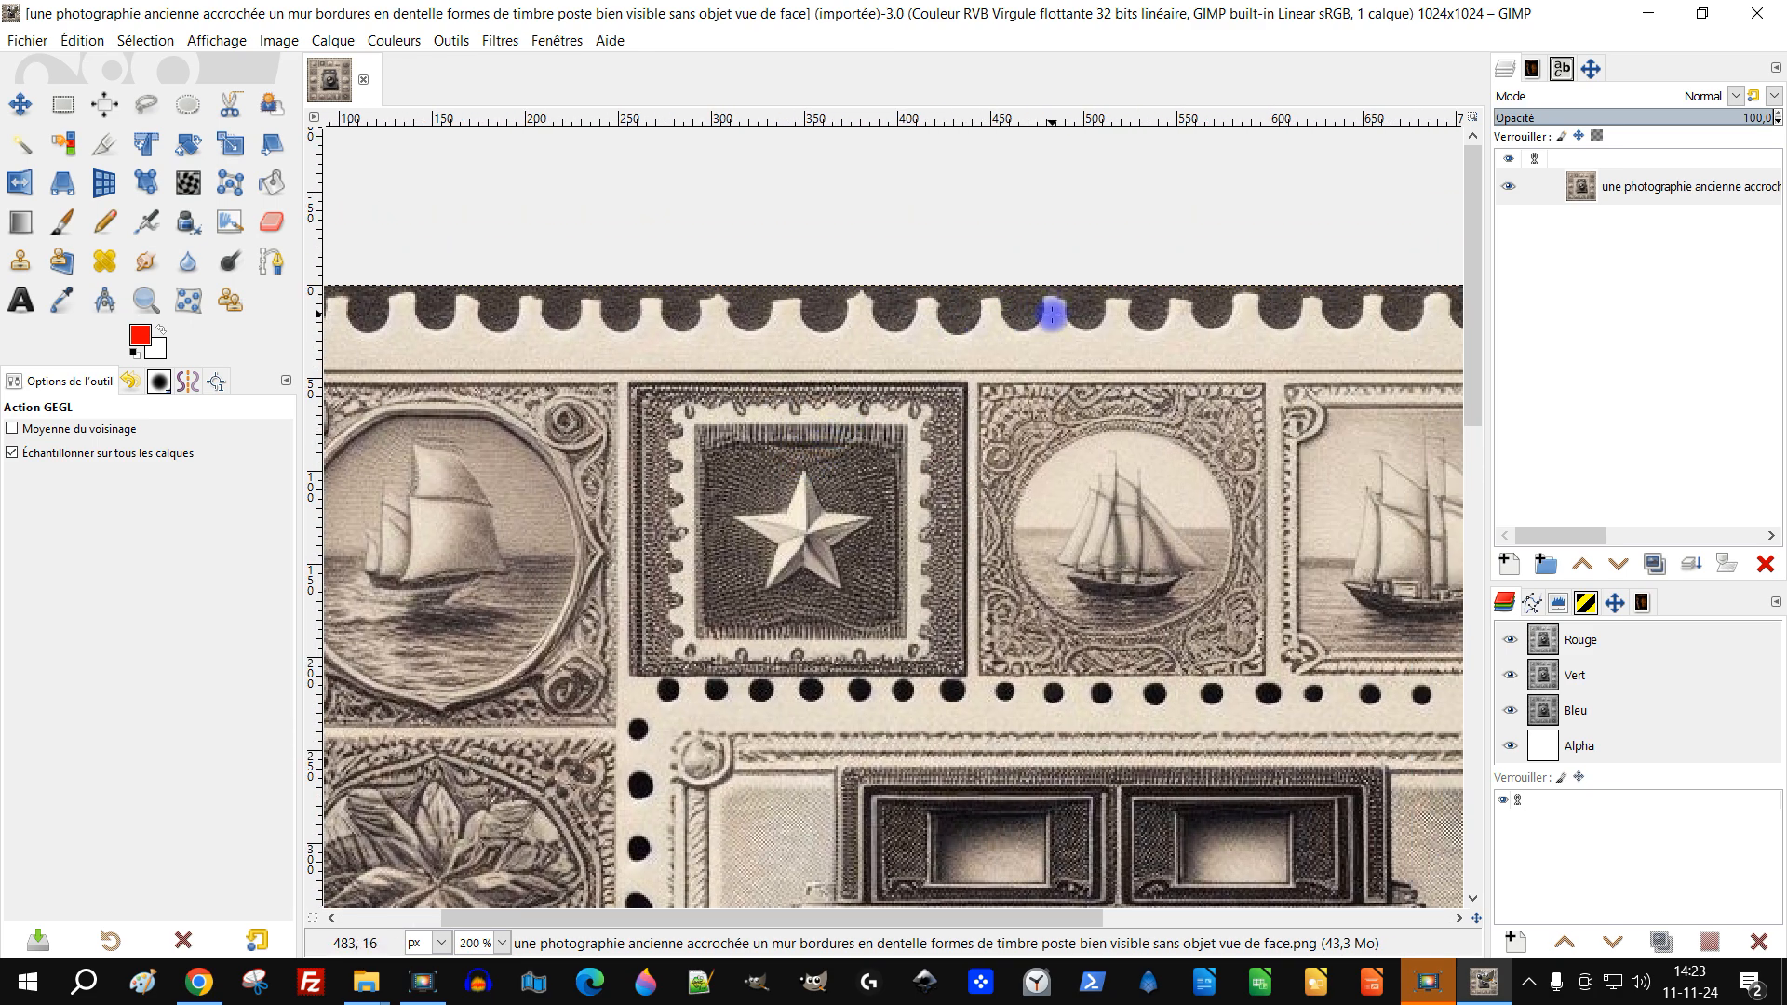
drag(1128, 400, 792, 450)
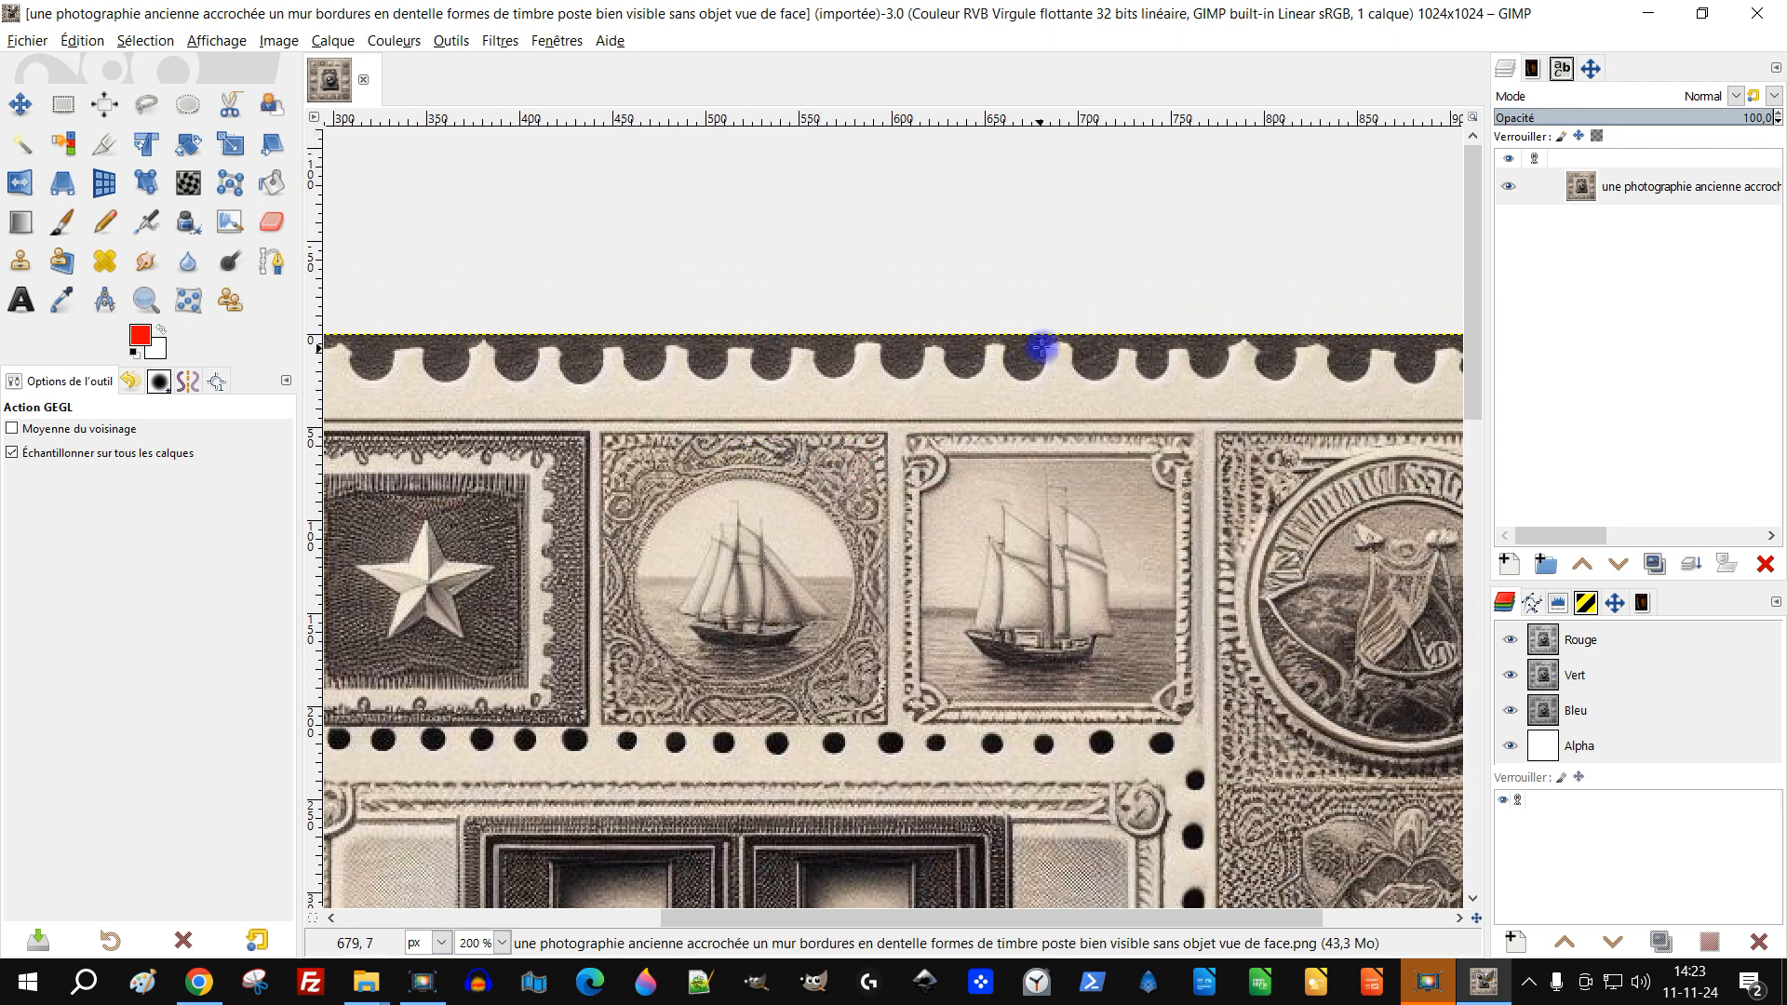
scroll(1087, 453, down, 2)
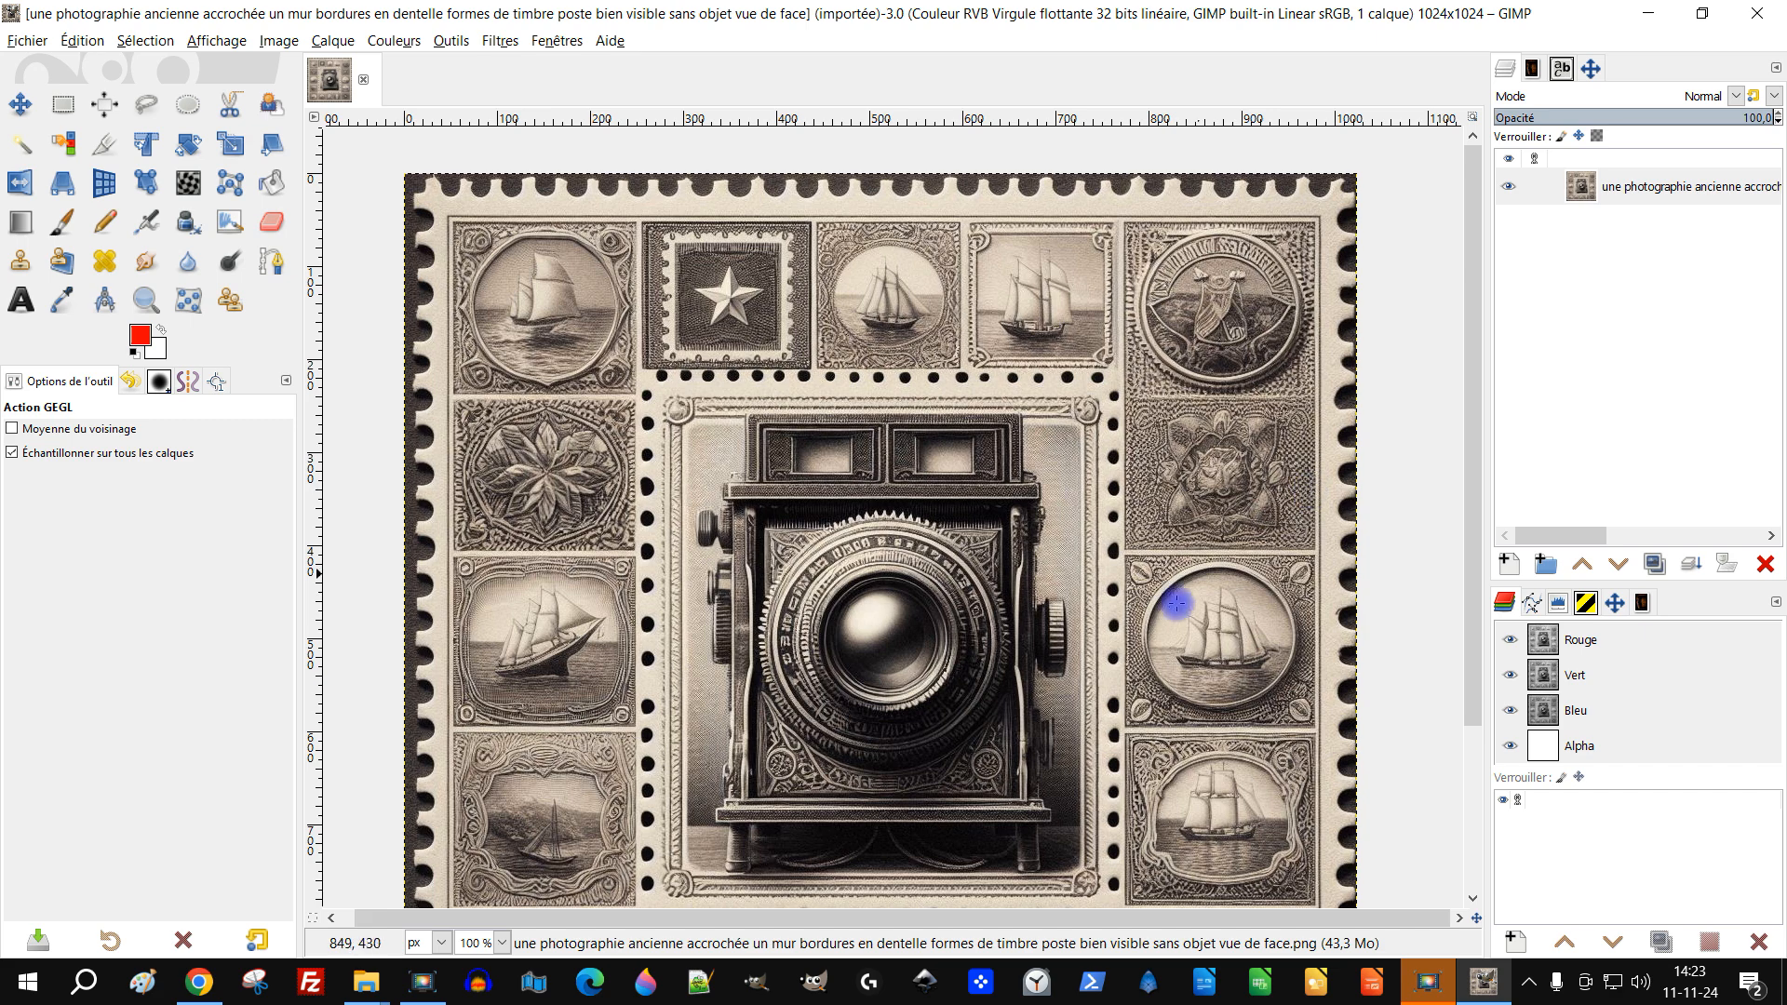
drag(1176, 603, 988, 531)
scroll(1129, 506, down, 1)
drag(852, 519, 710, 453)
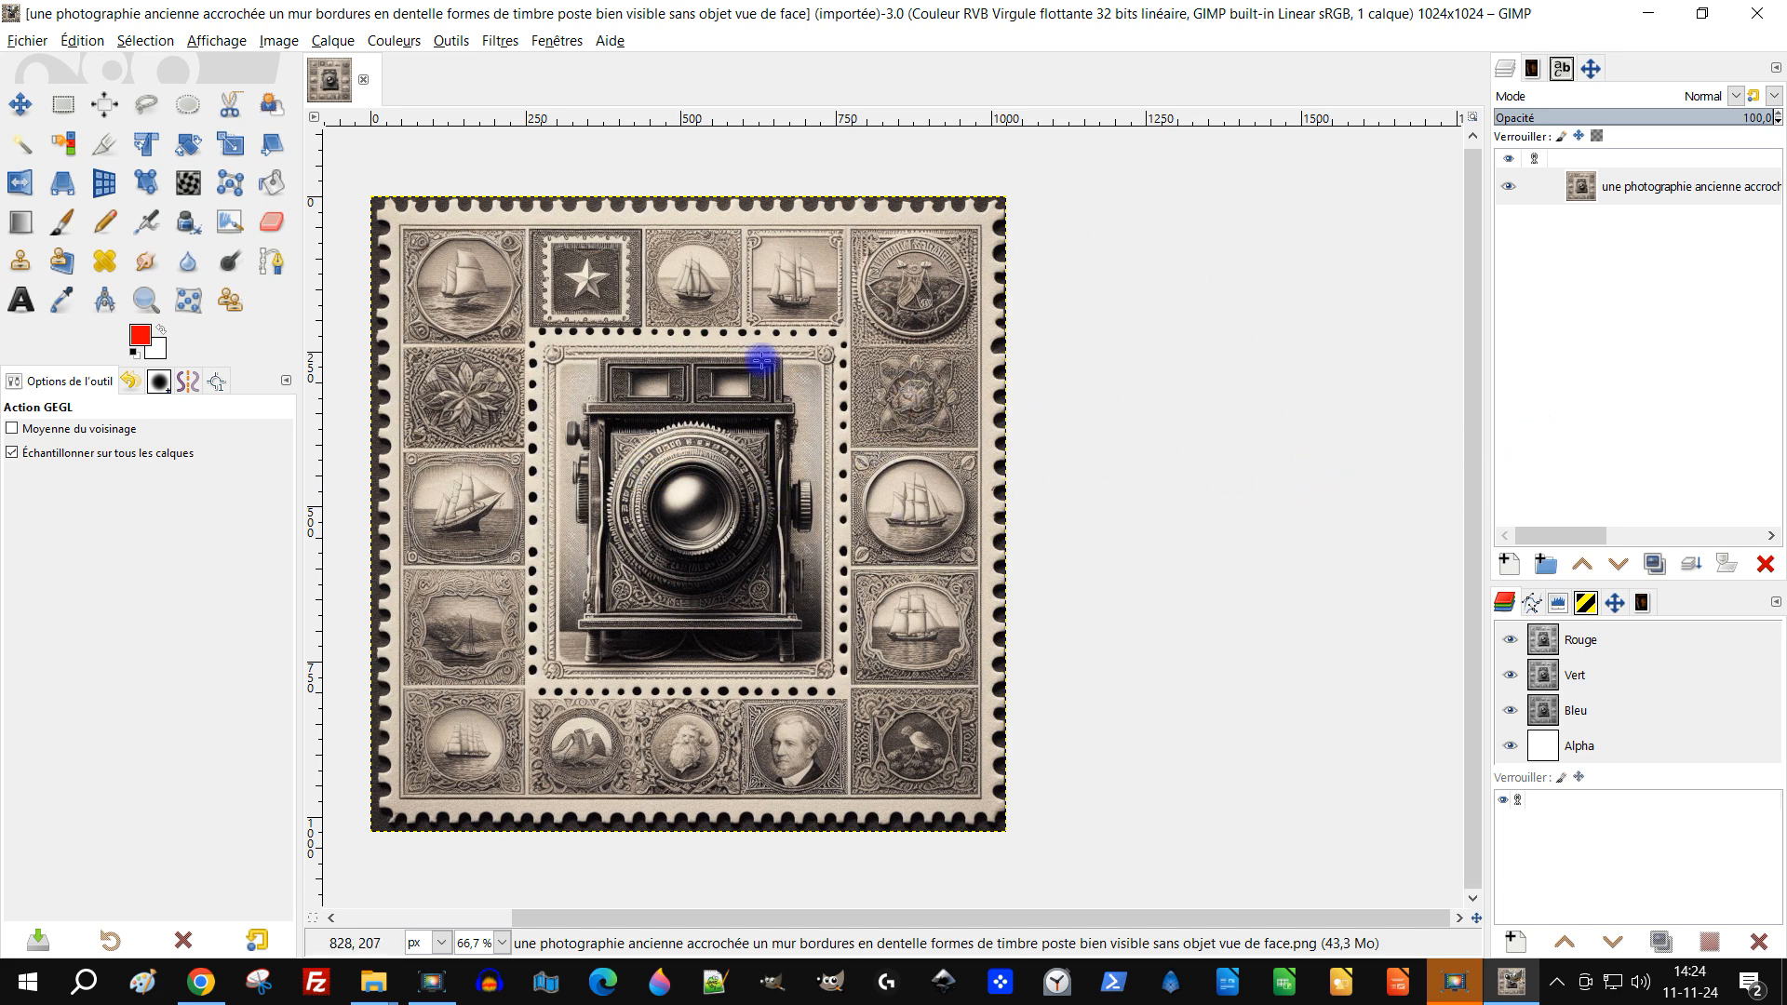
drag(603, 295, 714, 386)
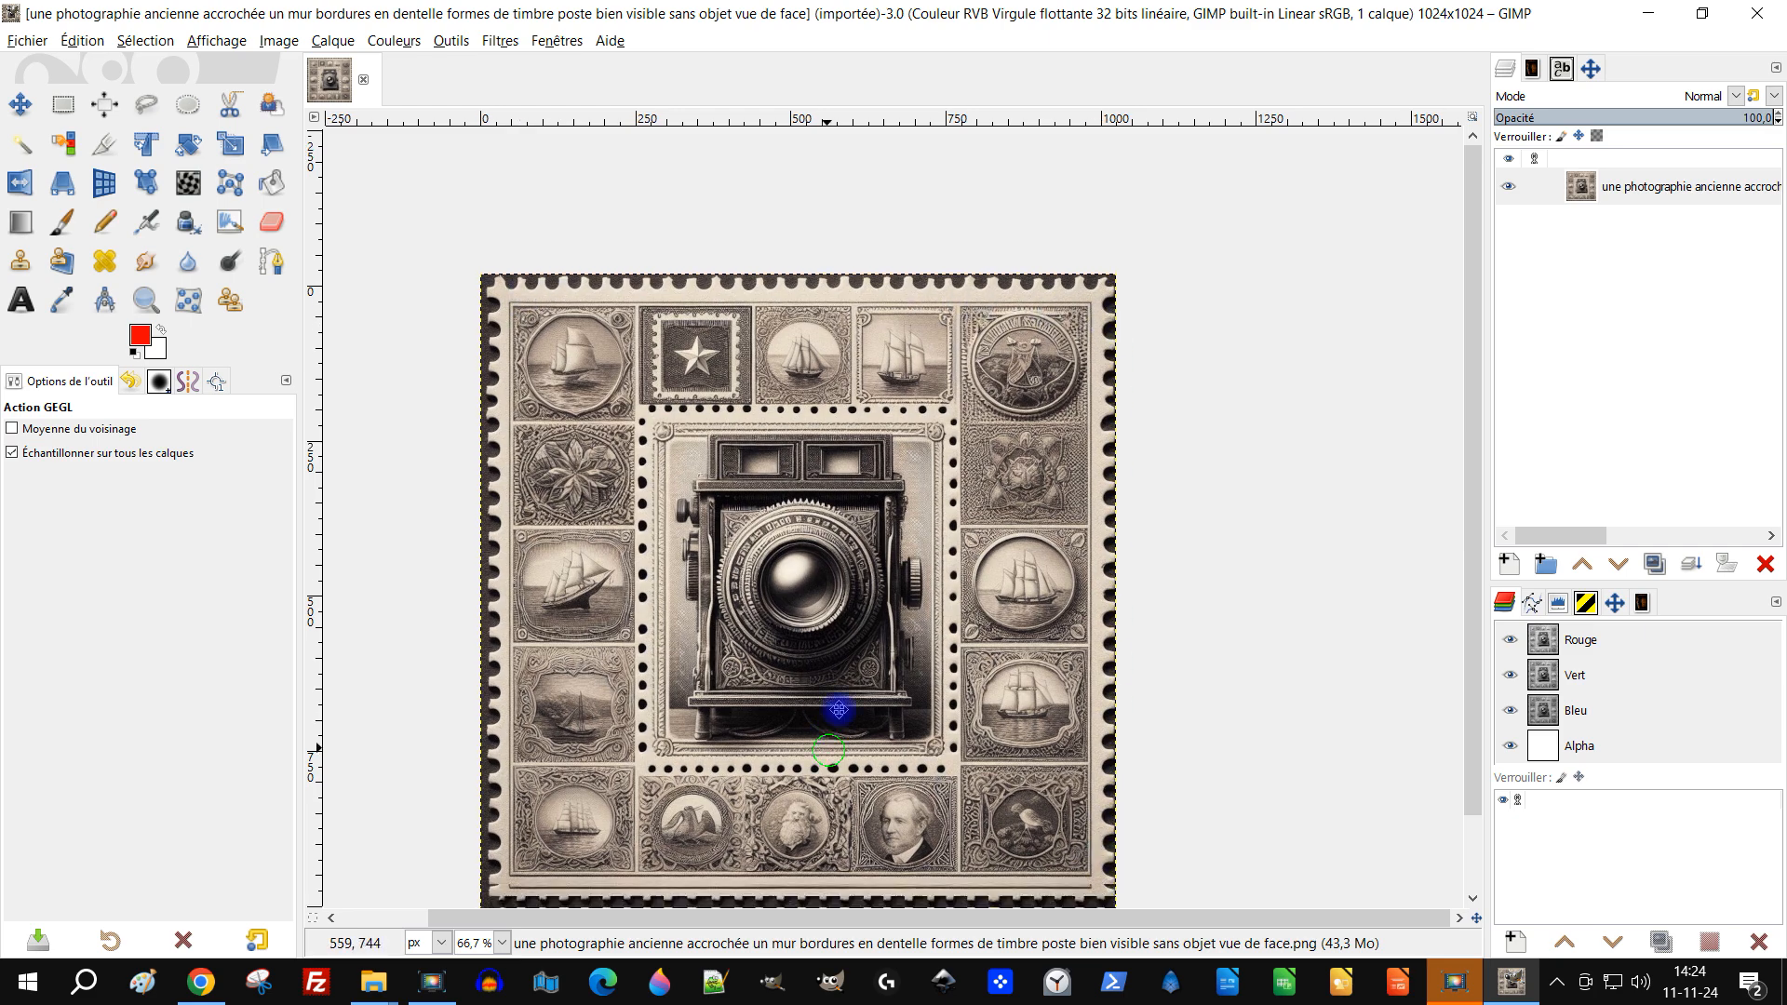
scroll(530, 276, up, 1)
scroll(502, 264, up, 1)
scroll(769, 278, down, 2)
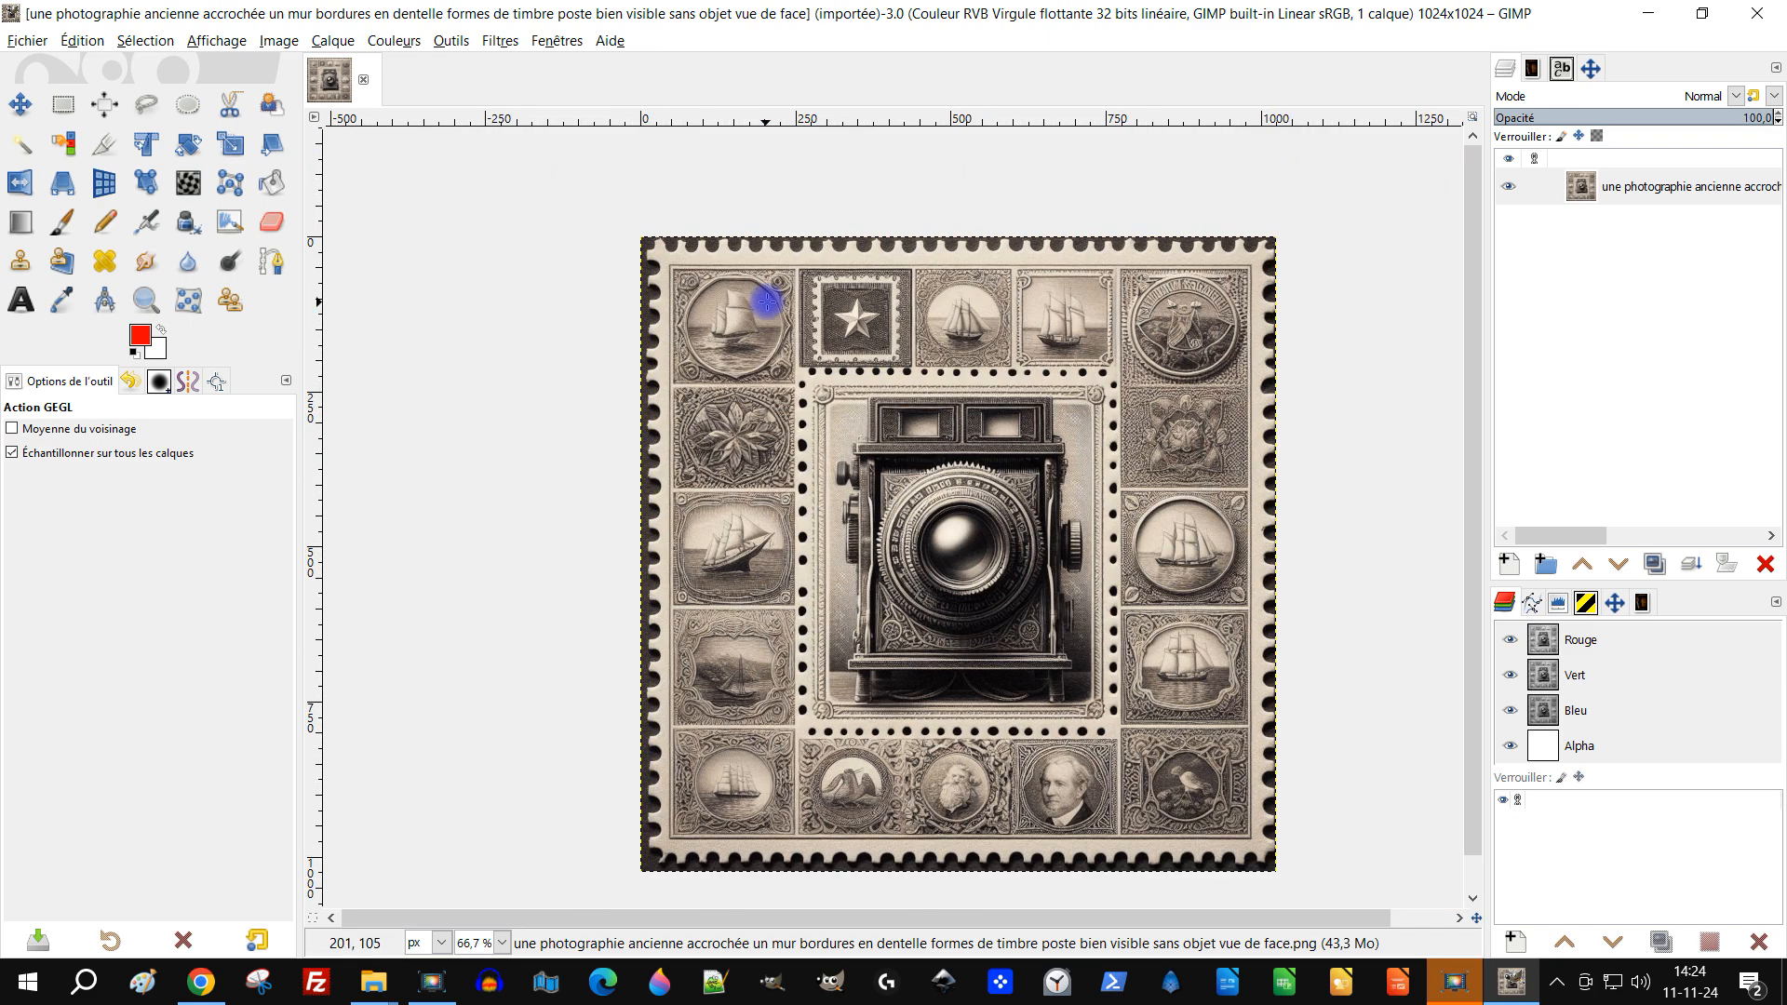
Rename the image's layer "original" and duplicate it
double_click(1657, 190)
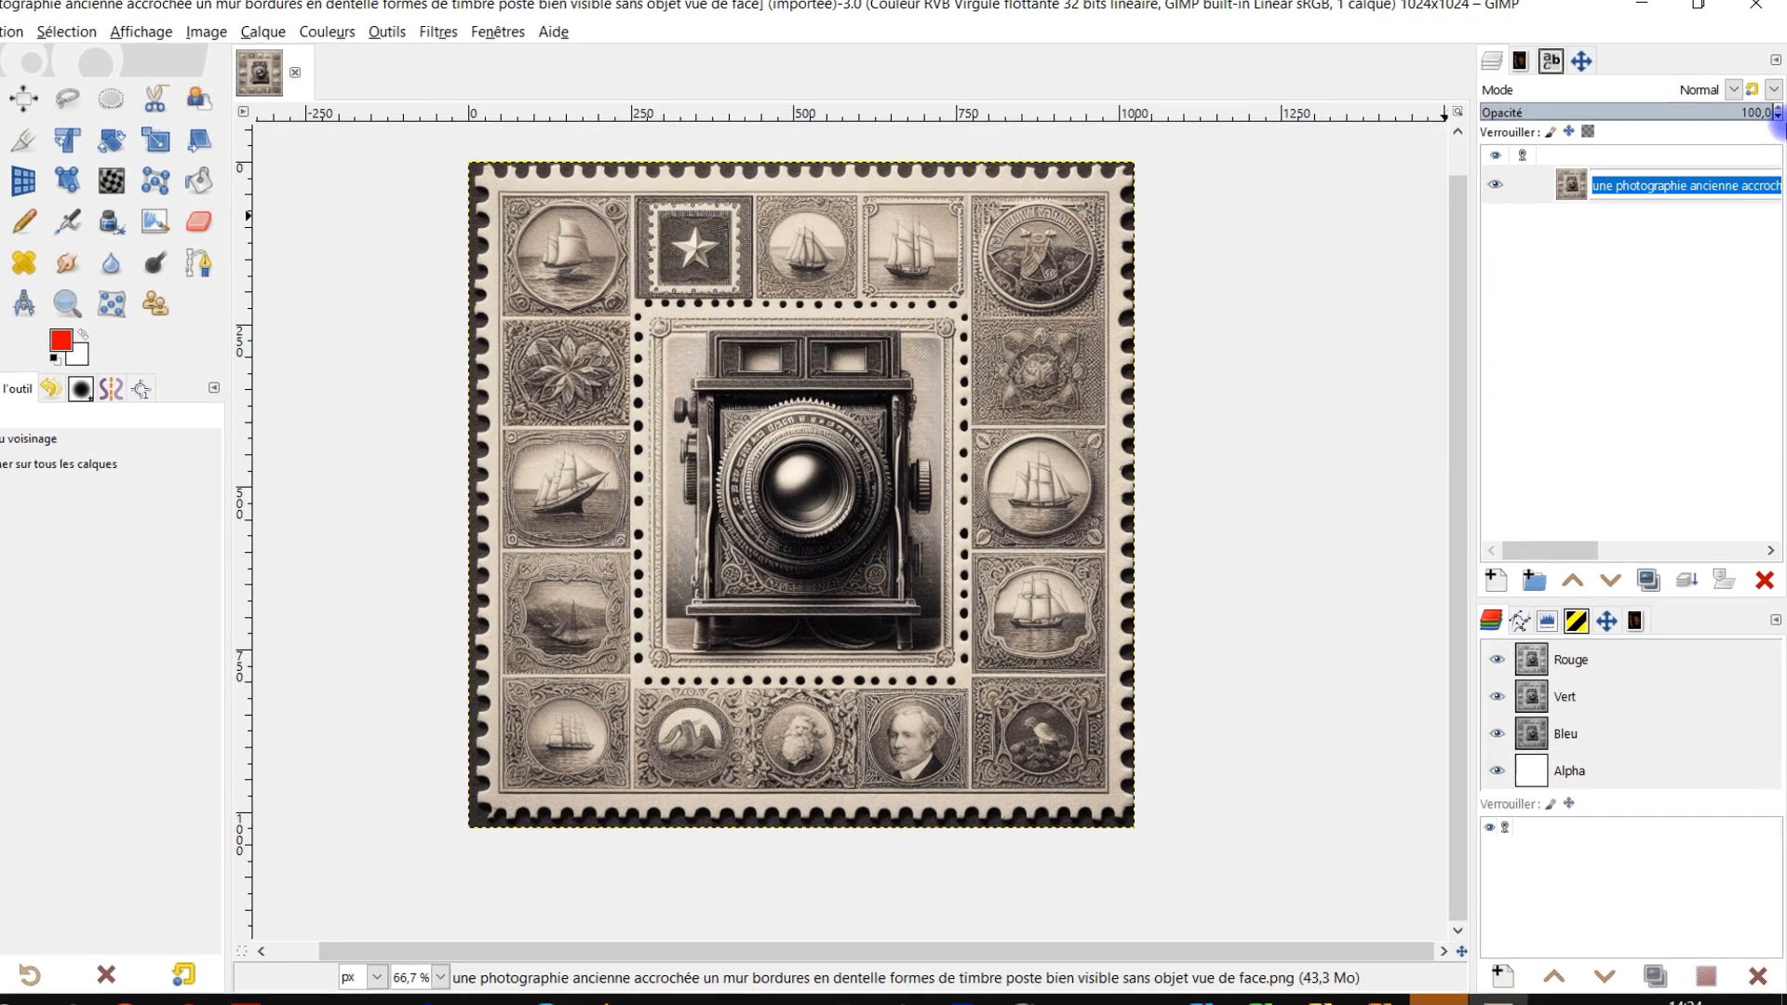
text(origina)
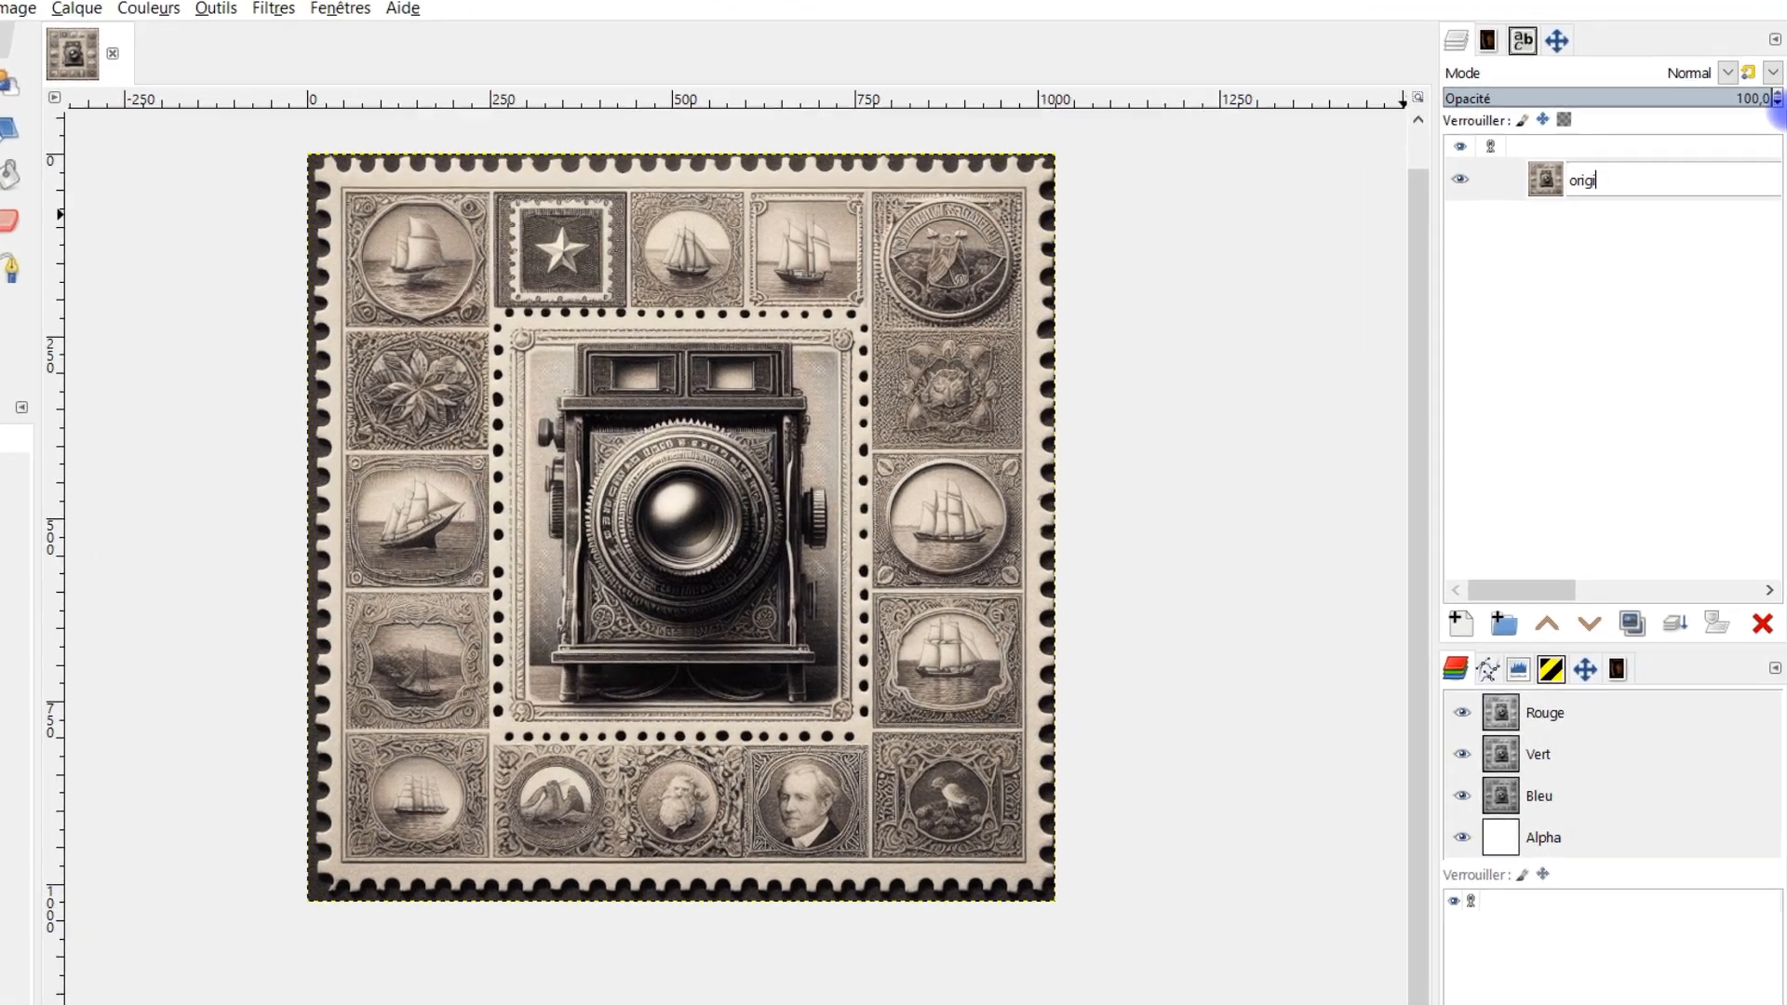
text(l)
key(Return)
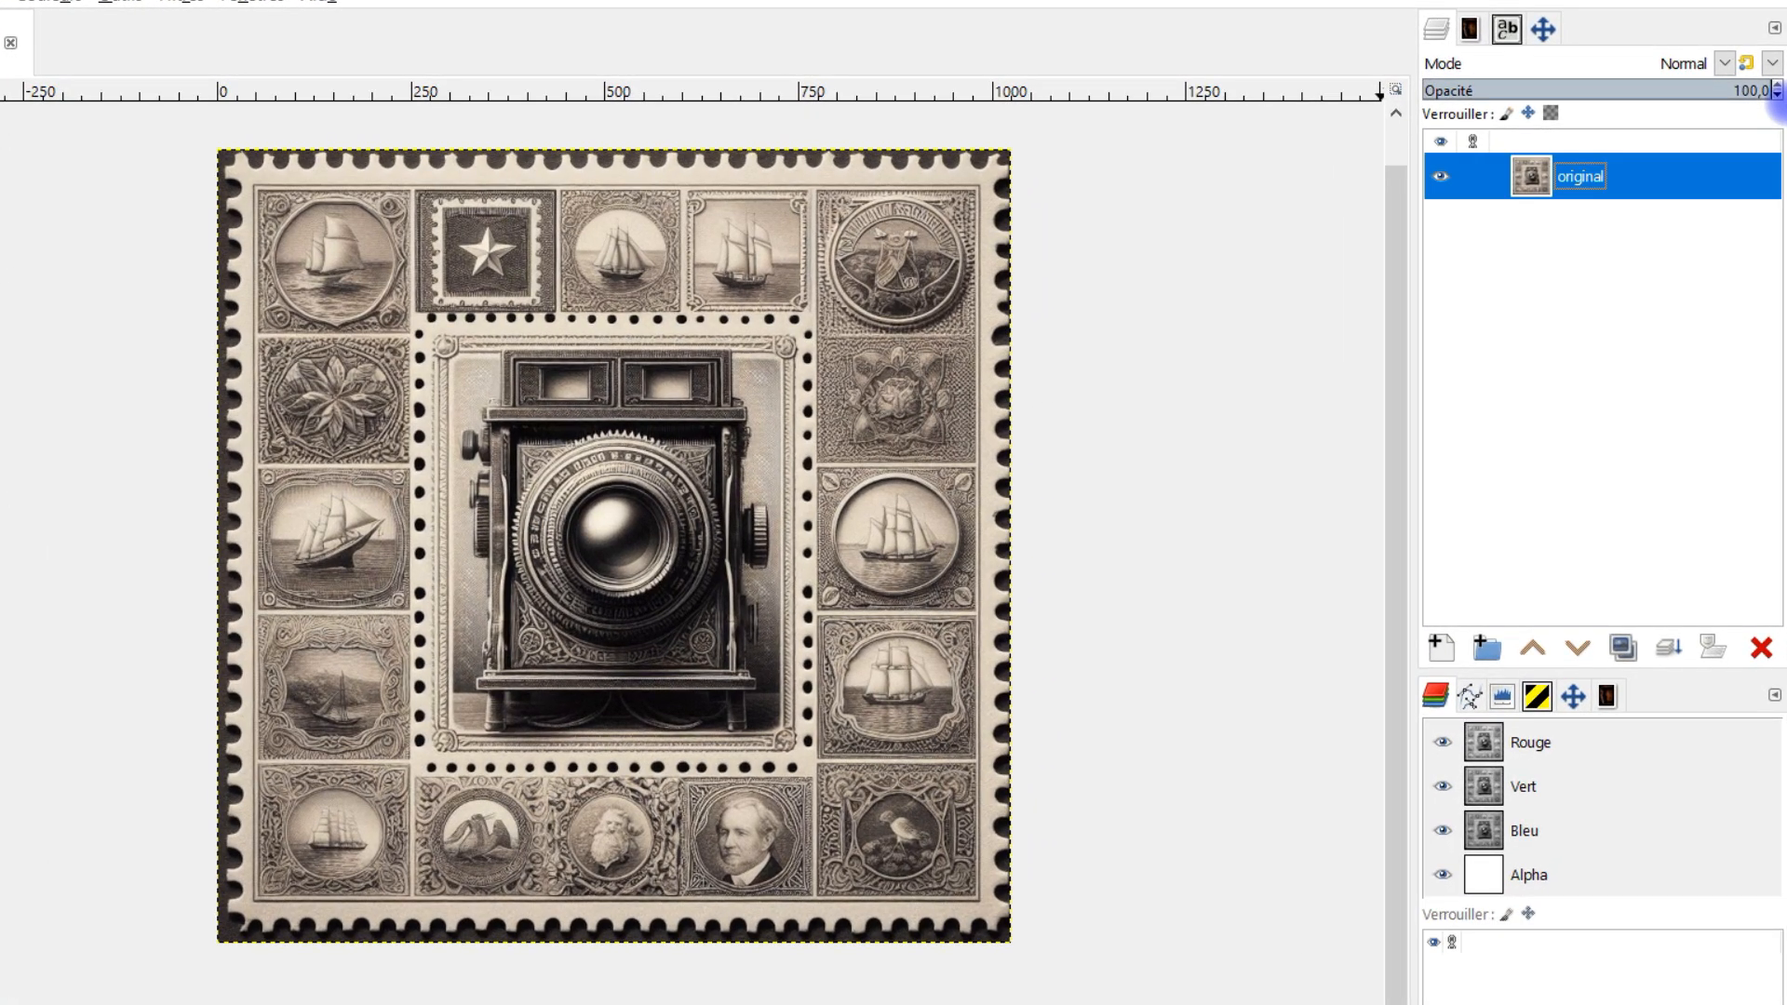
click(1621, 648)
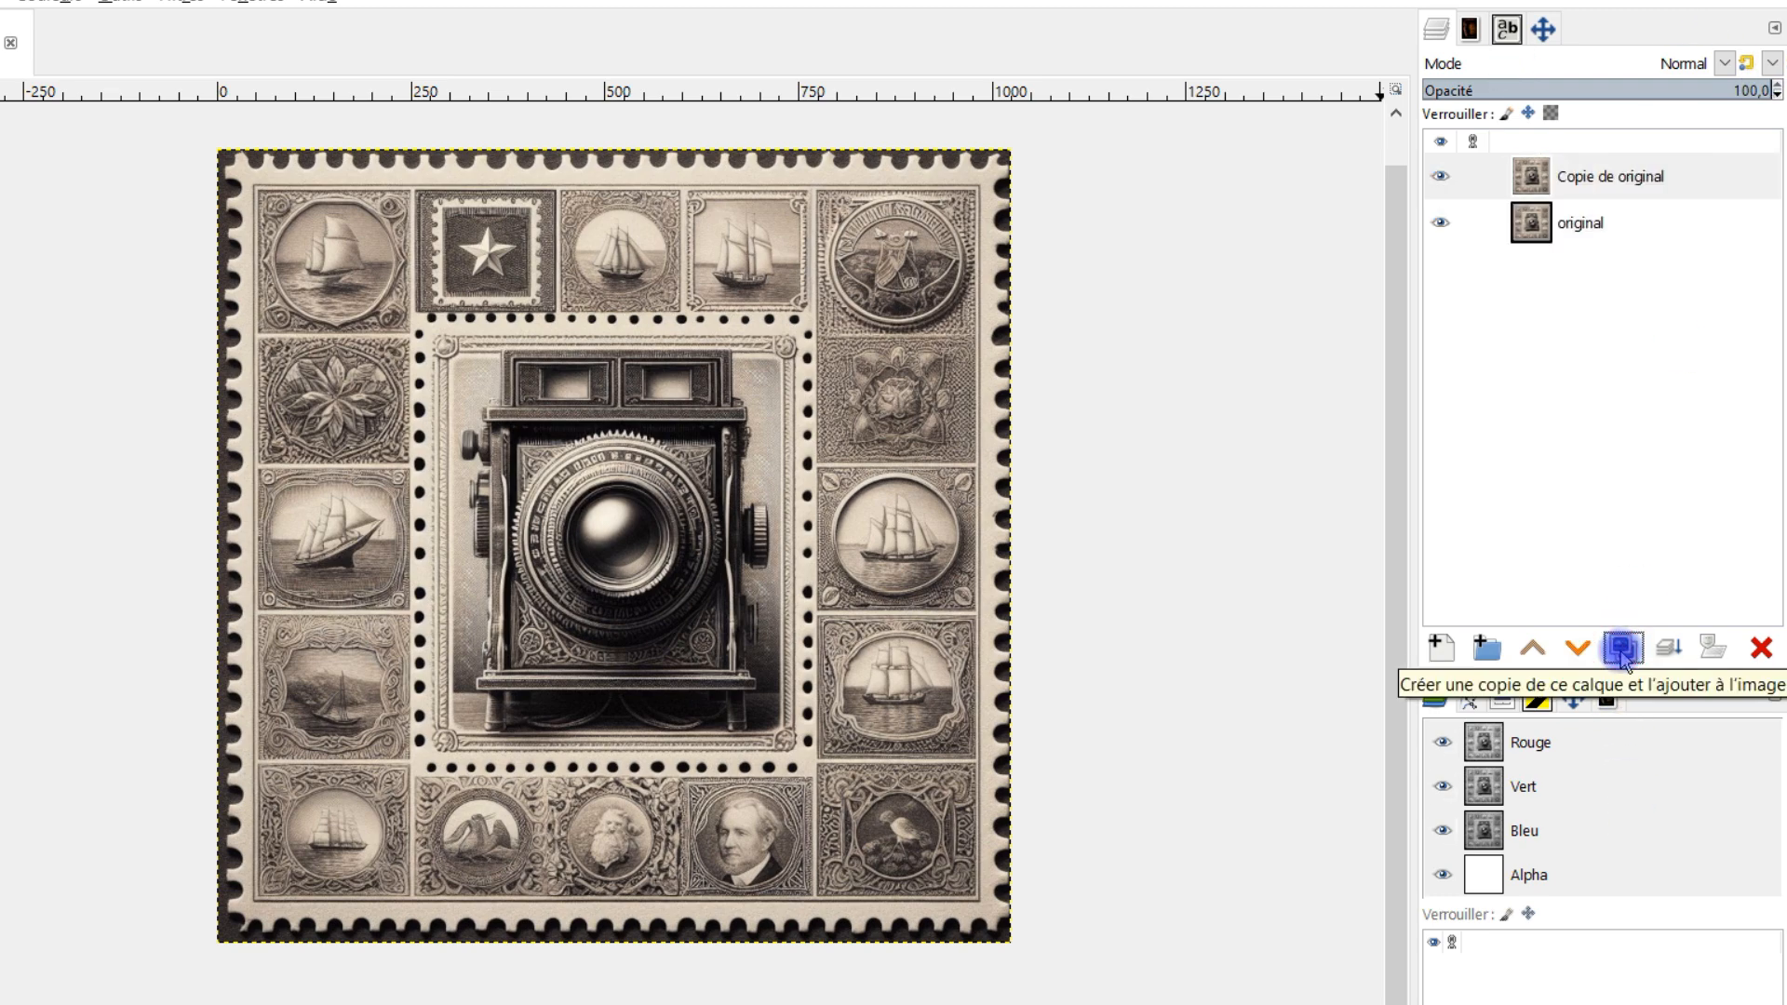
Hide the "original" layer and rename its copy "modifié"
click(1437, 223)
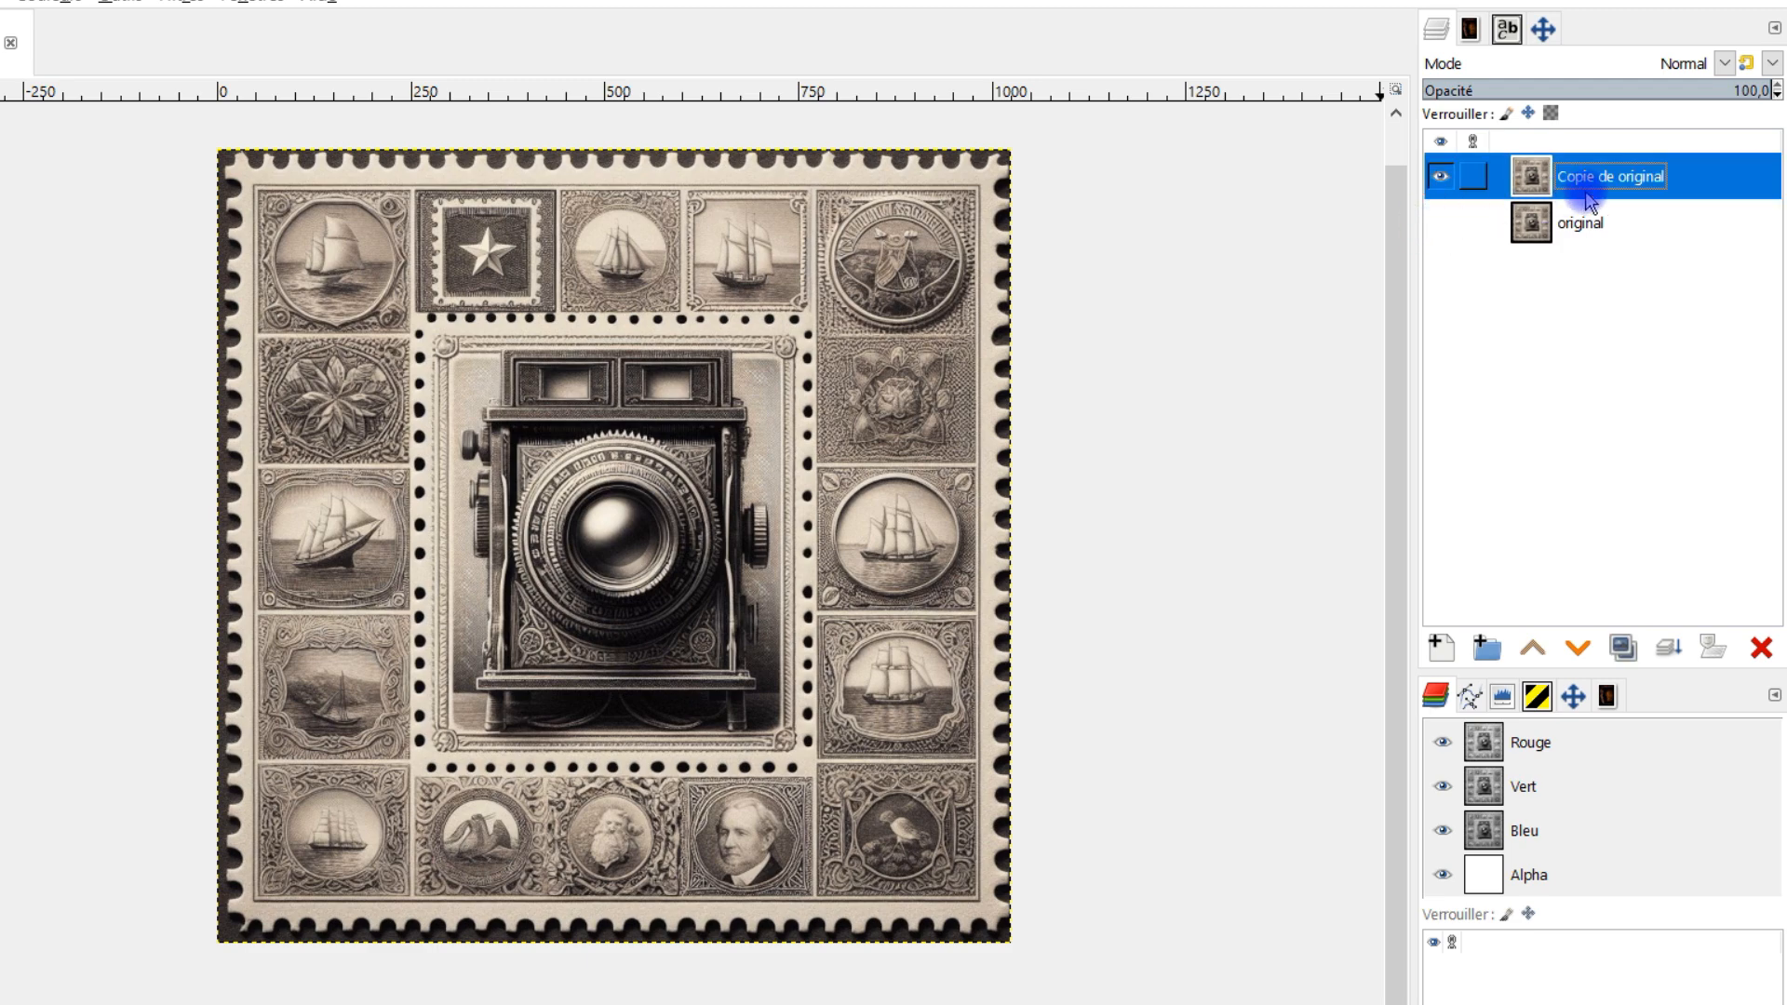
double_click(1642, 176)
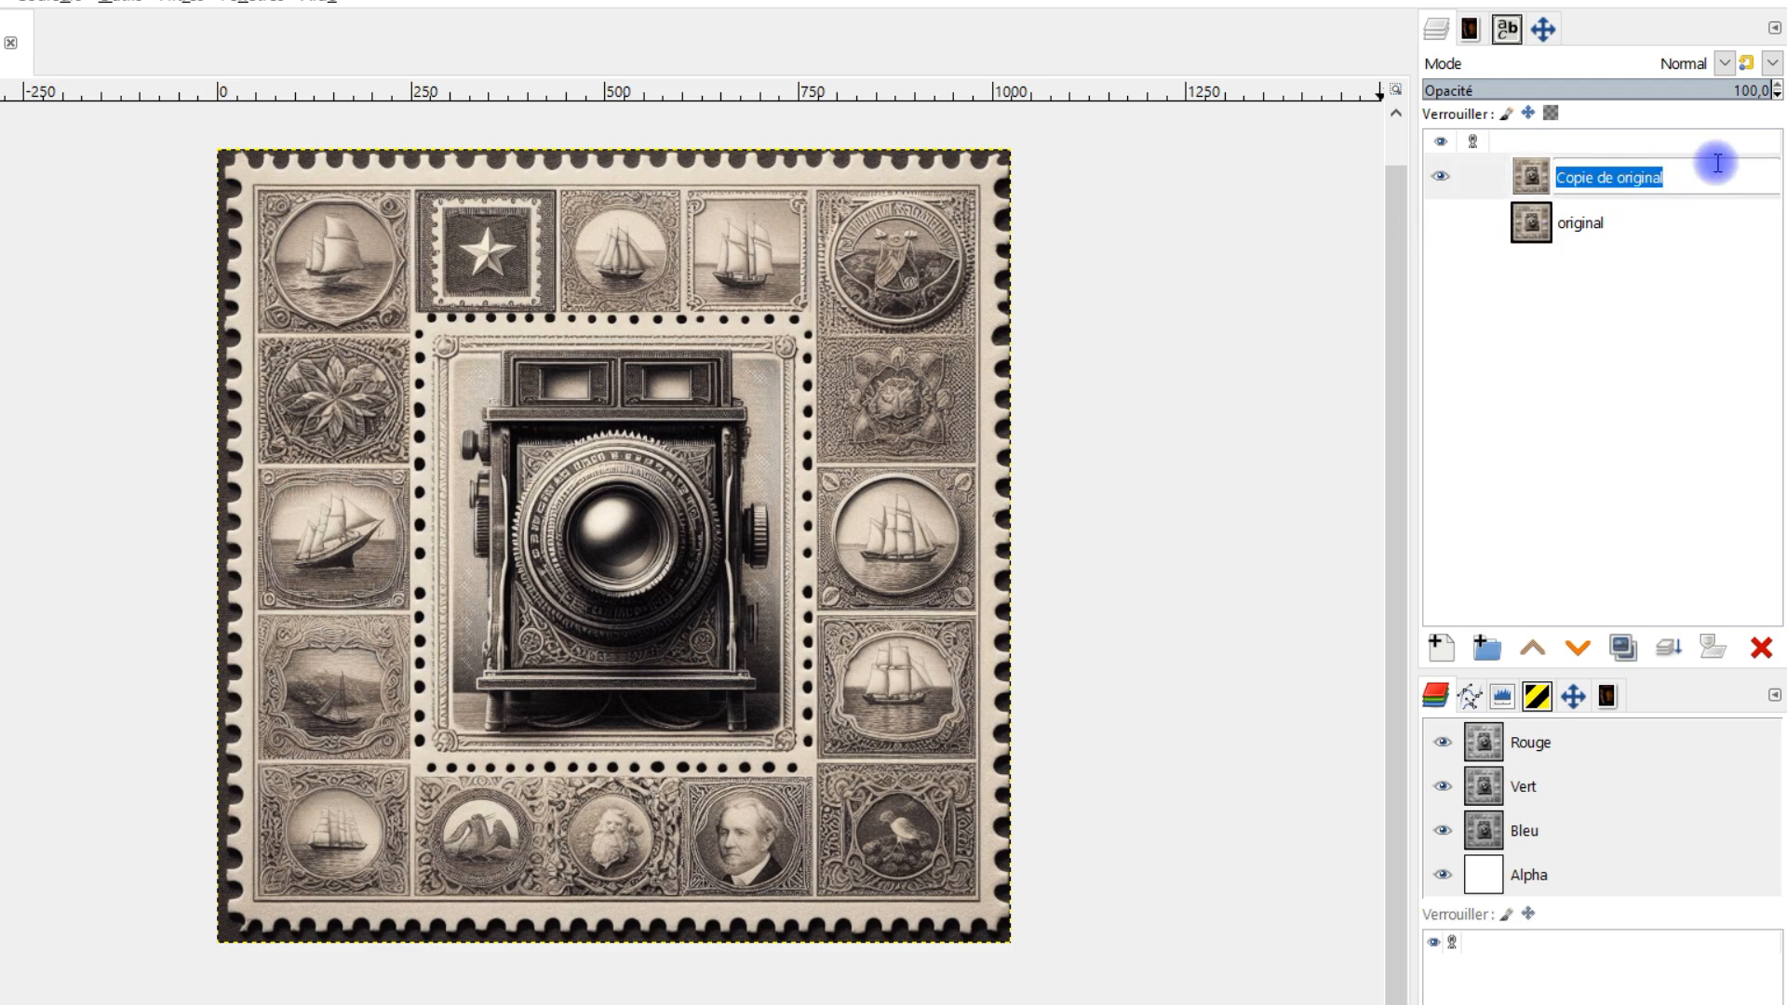
text(modifié)
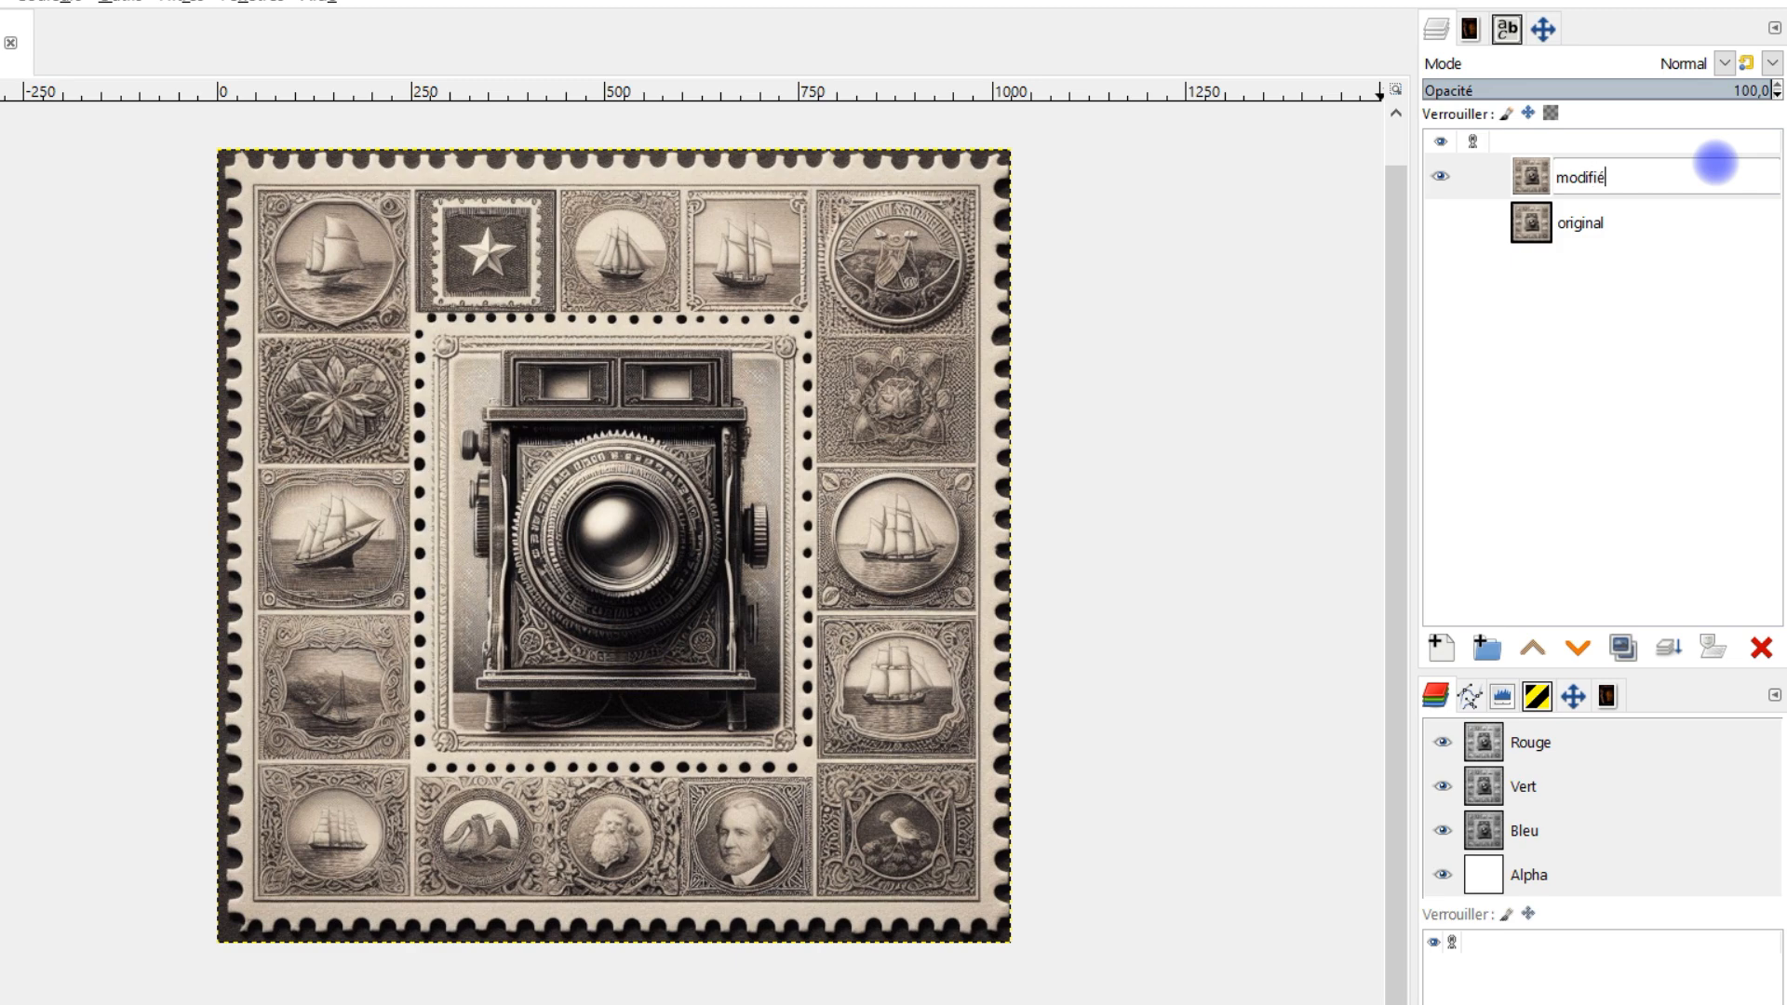
click(1716, 162)
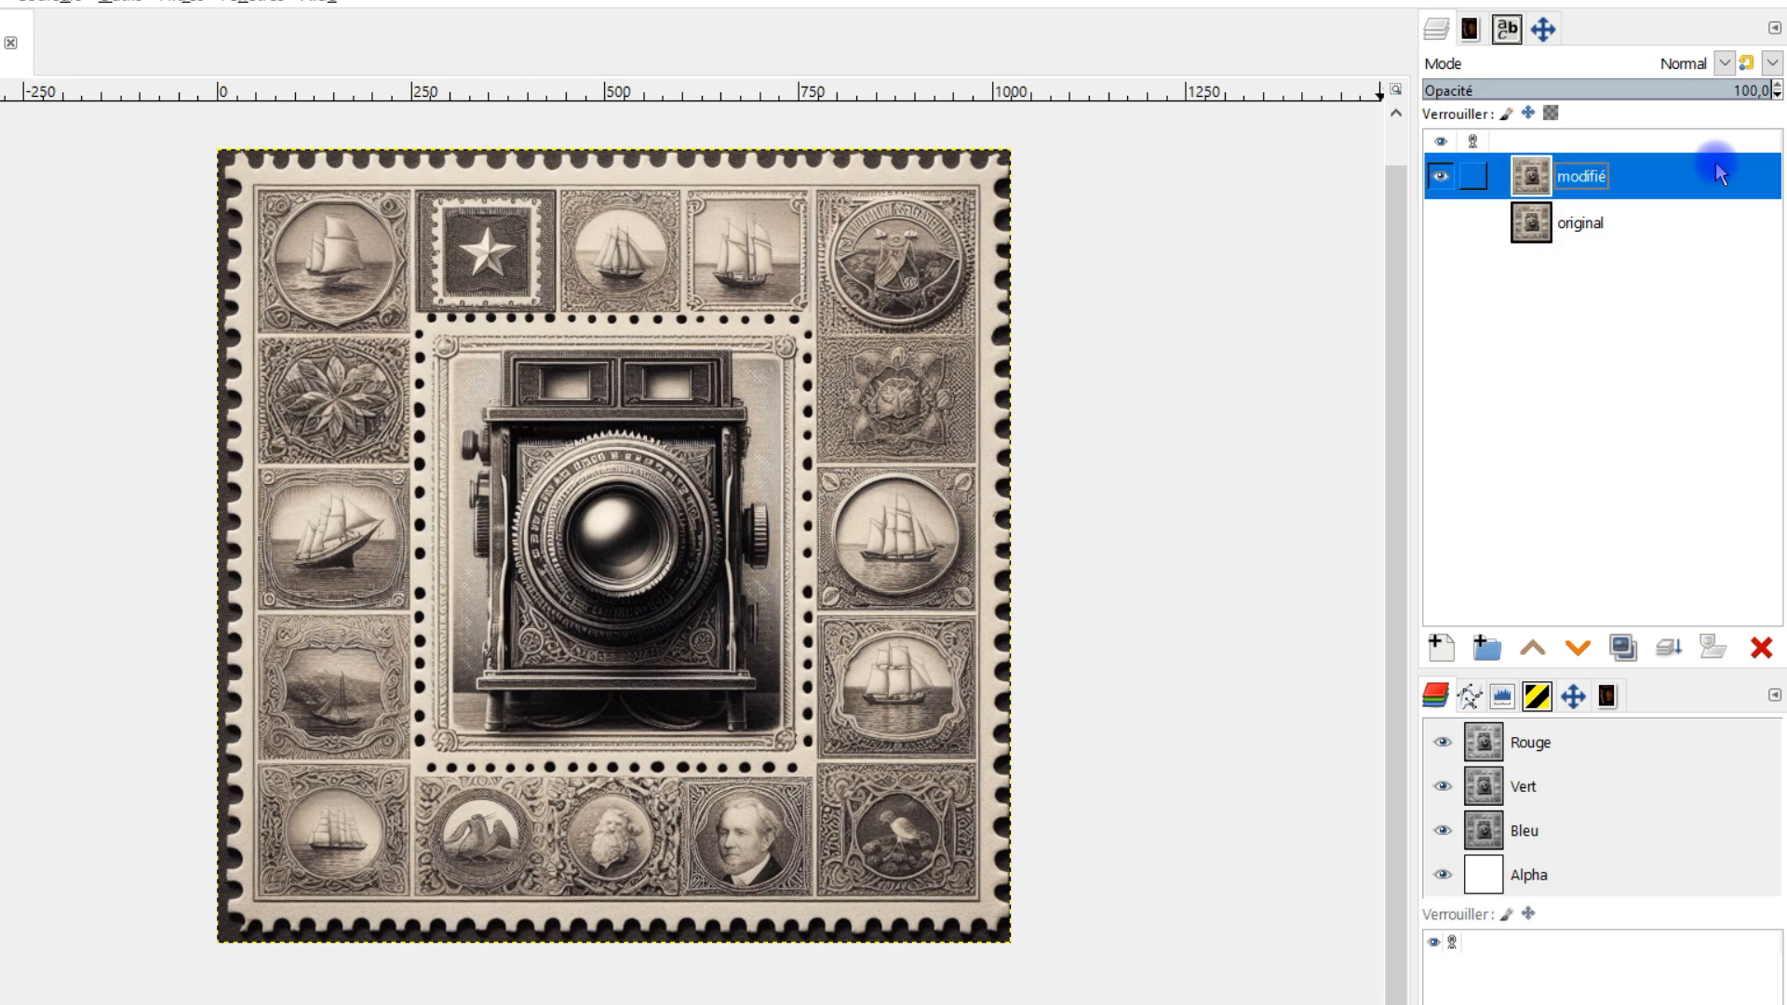
Check whether the "modifié" layer already has an alpha channel
mouse_move(431, 283)
mouse_down()
mouse_move(454, 359)
mouse_move(462, 298)
mouse_up()
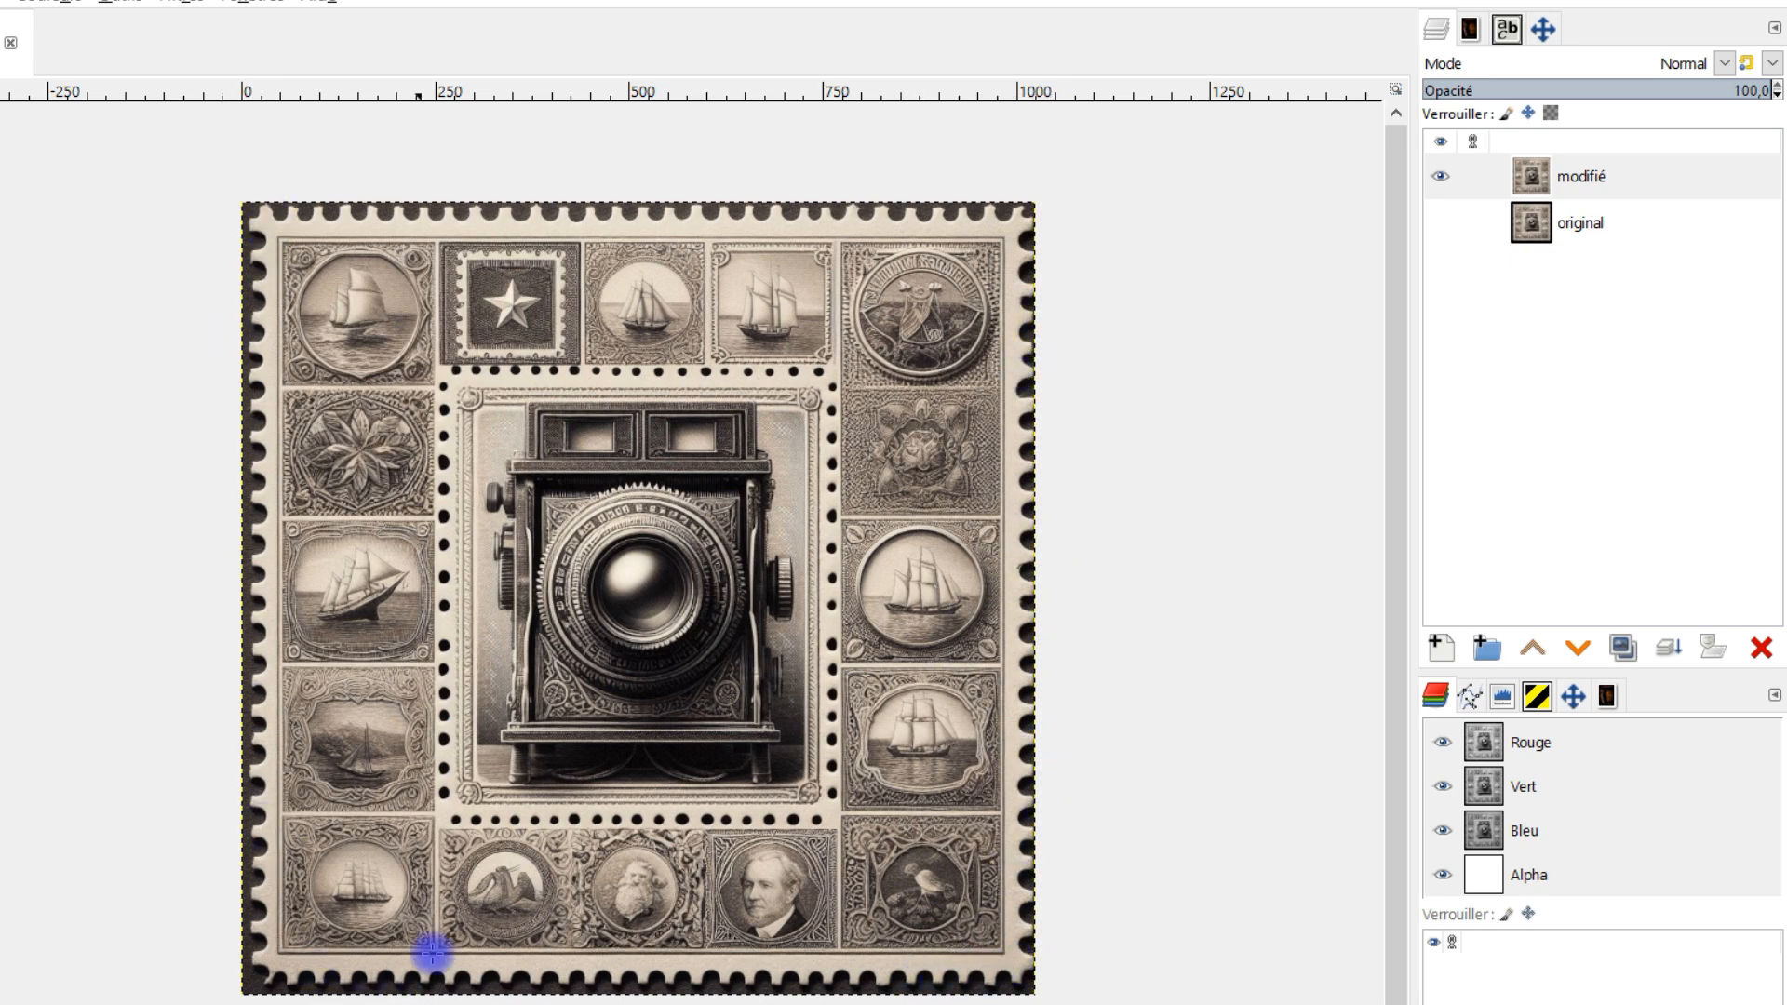
right_click(1531, 176)
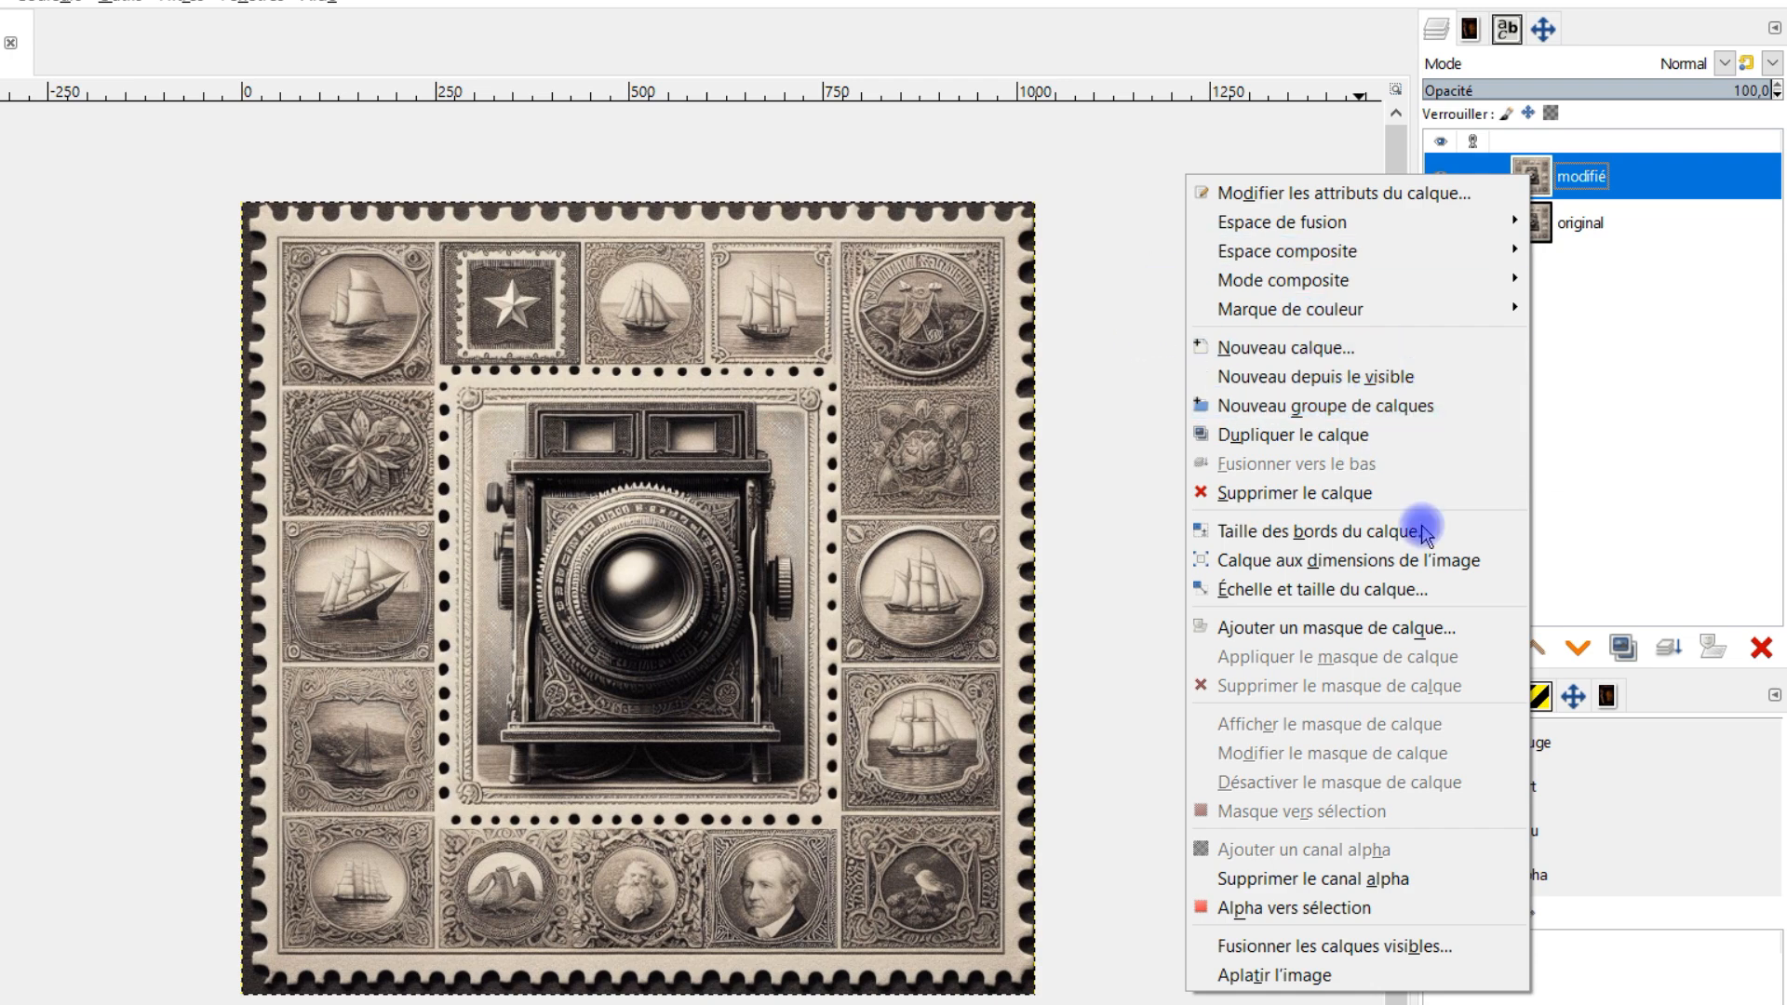
click(1341, 852)
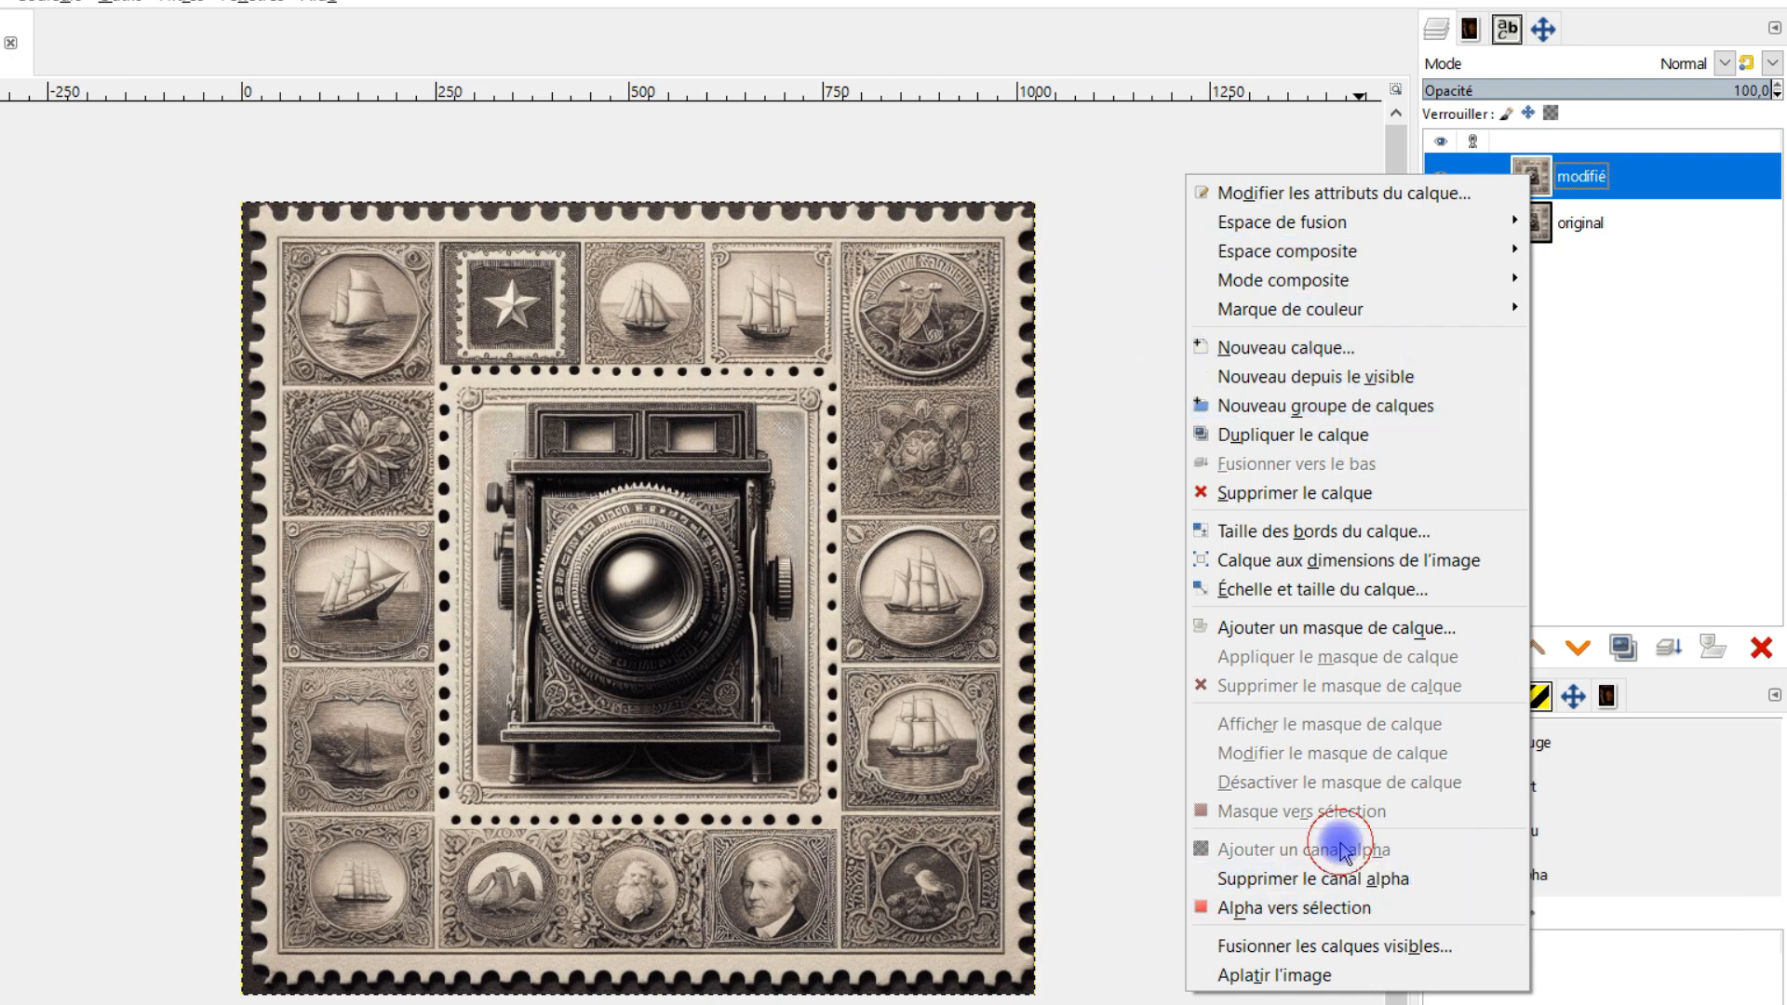
click(1308, 852)
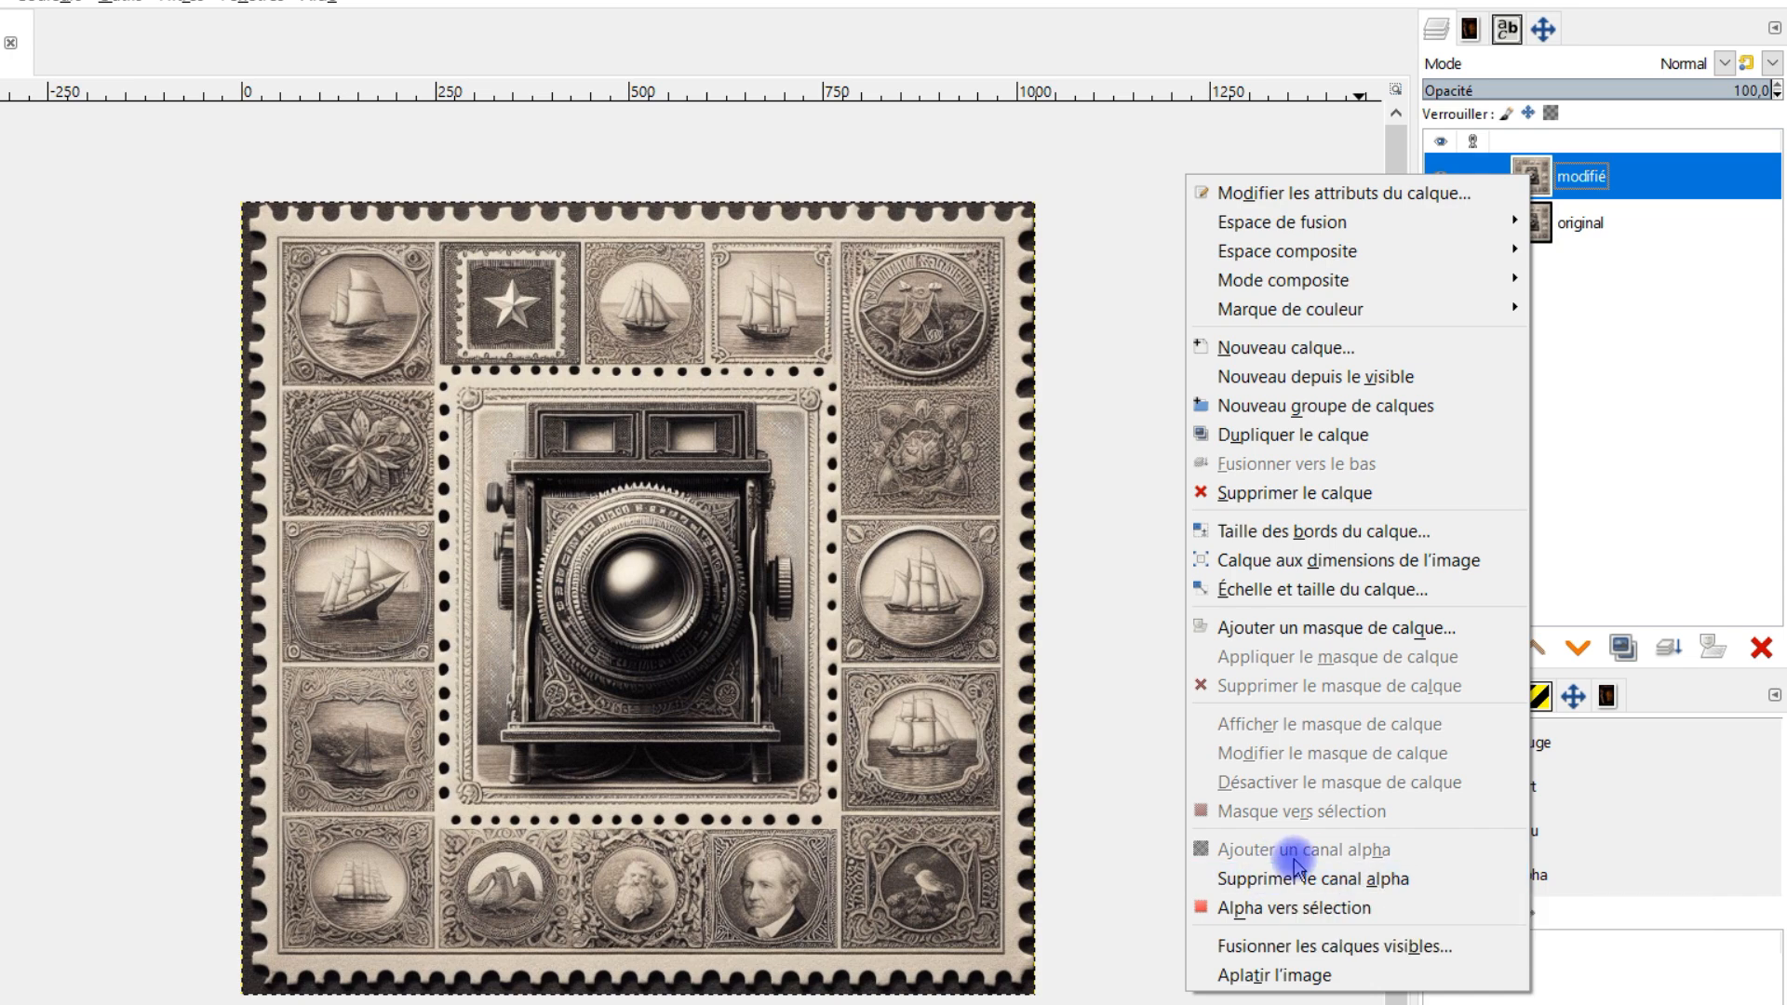
click(1571, 190)
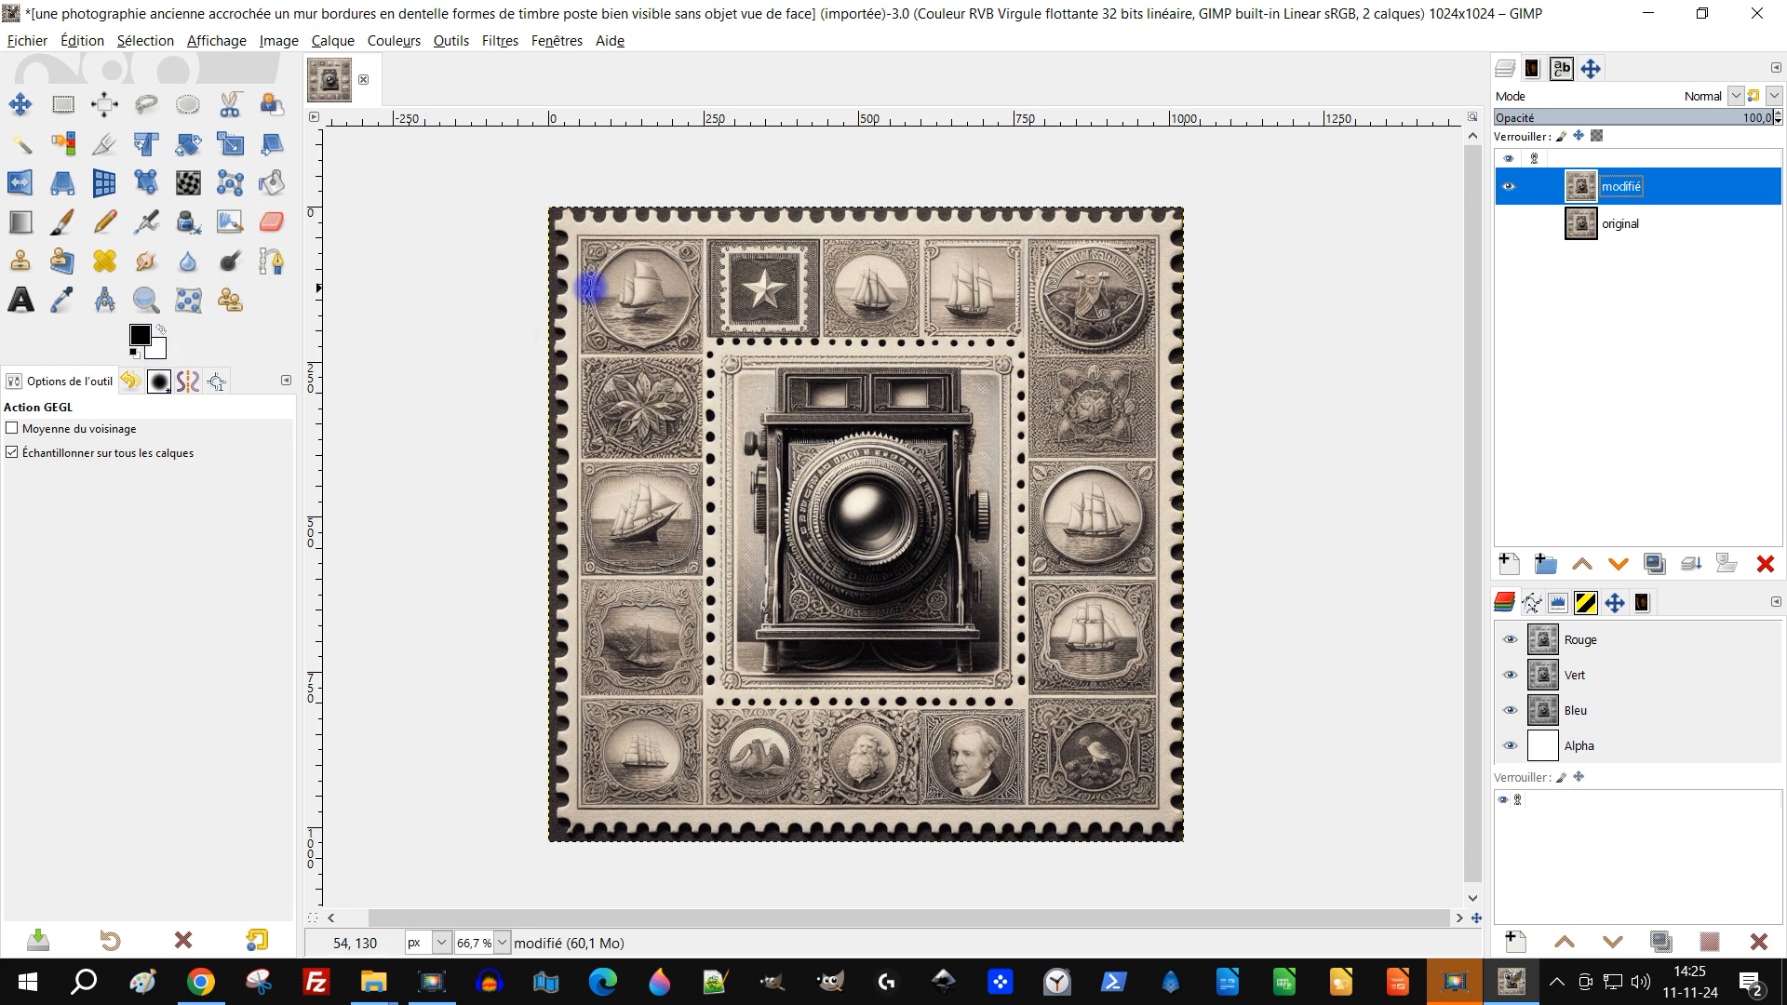
scroll(605, 288, up, 1)
scroll(812, 480, down, 2)
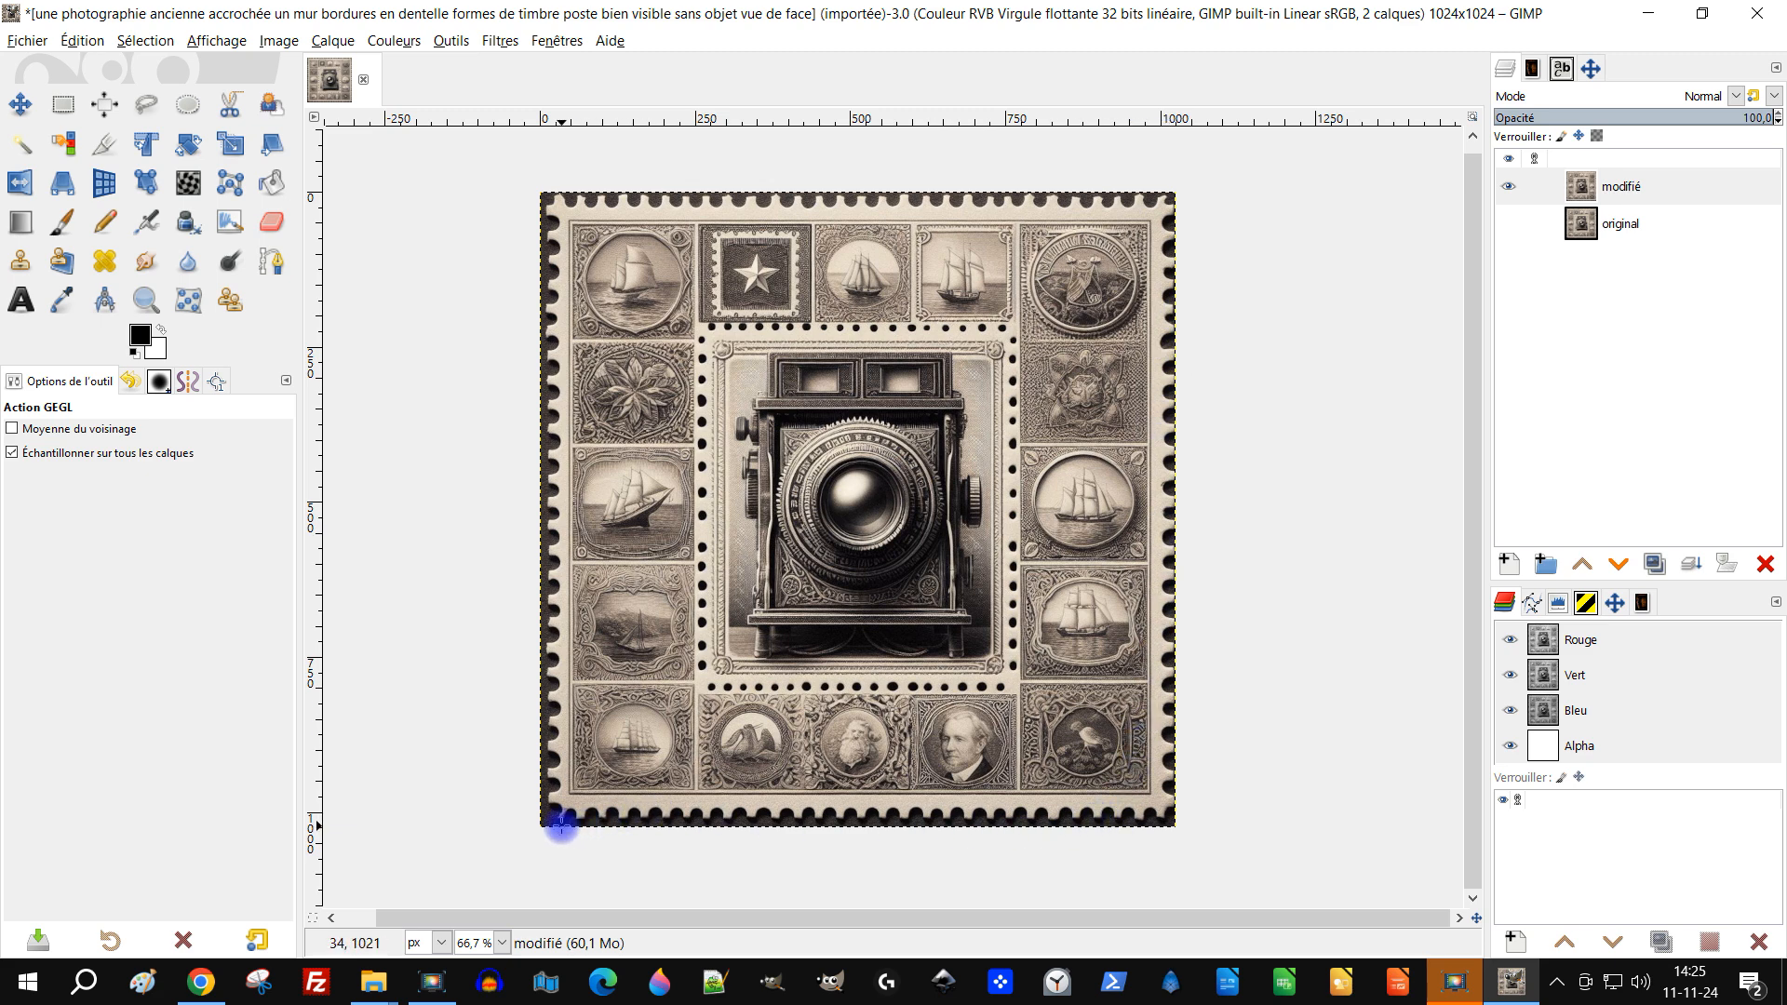
Make a rectangular selection with unconstrained proportions, about 960 by 958 px, just inside the picture's scalloped border
click(65, 104)
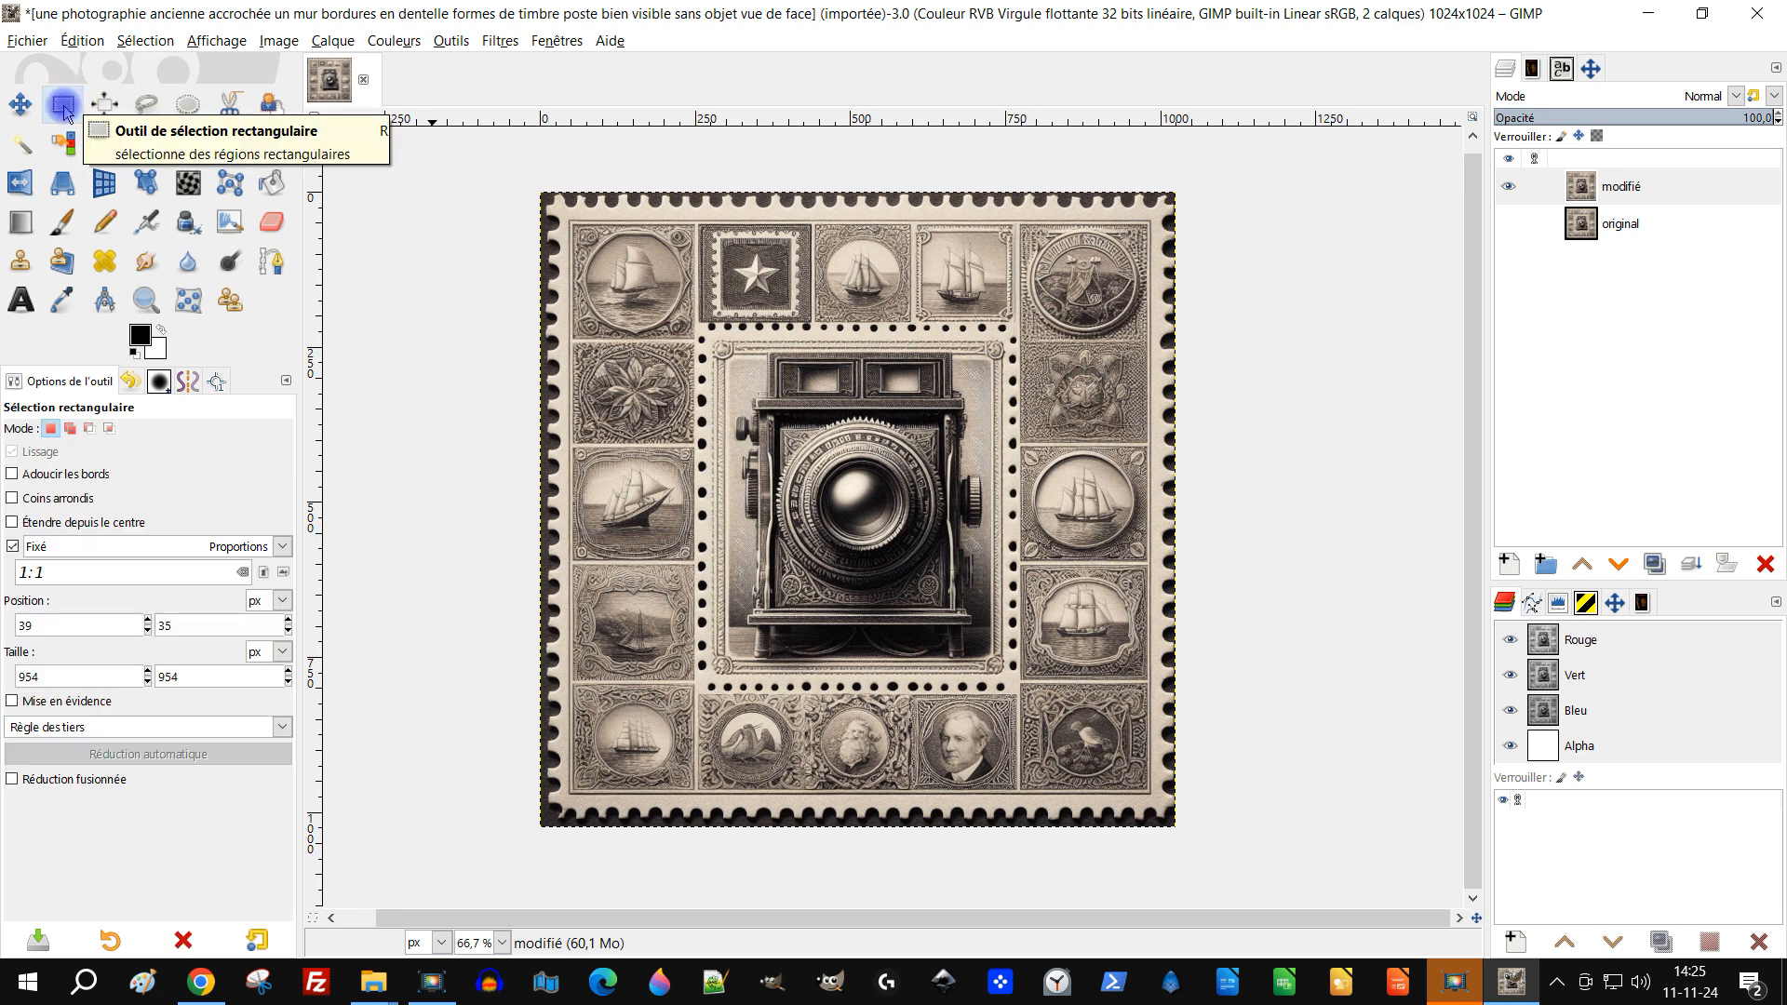
click(58, 428)
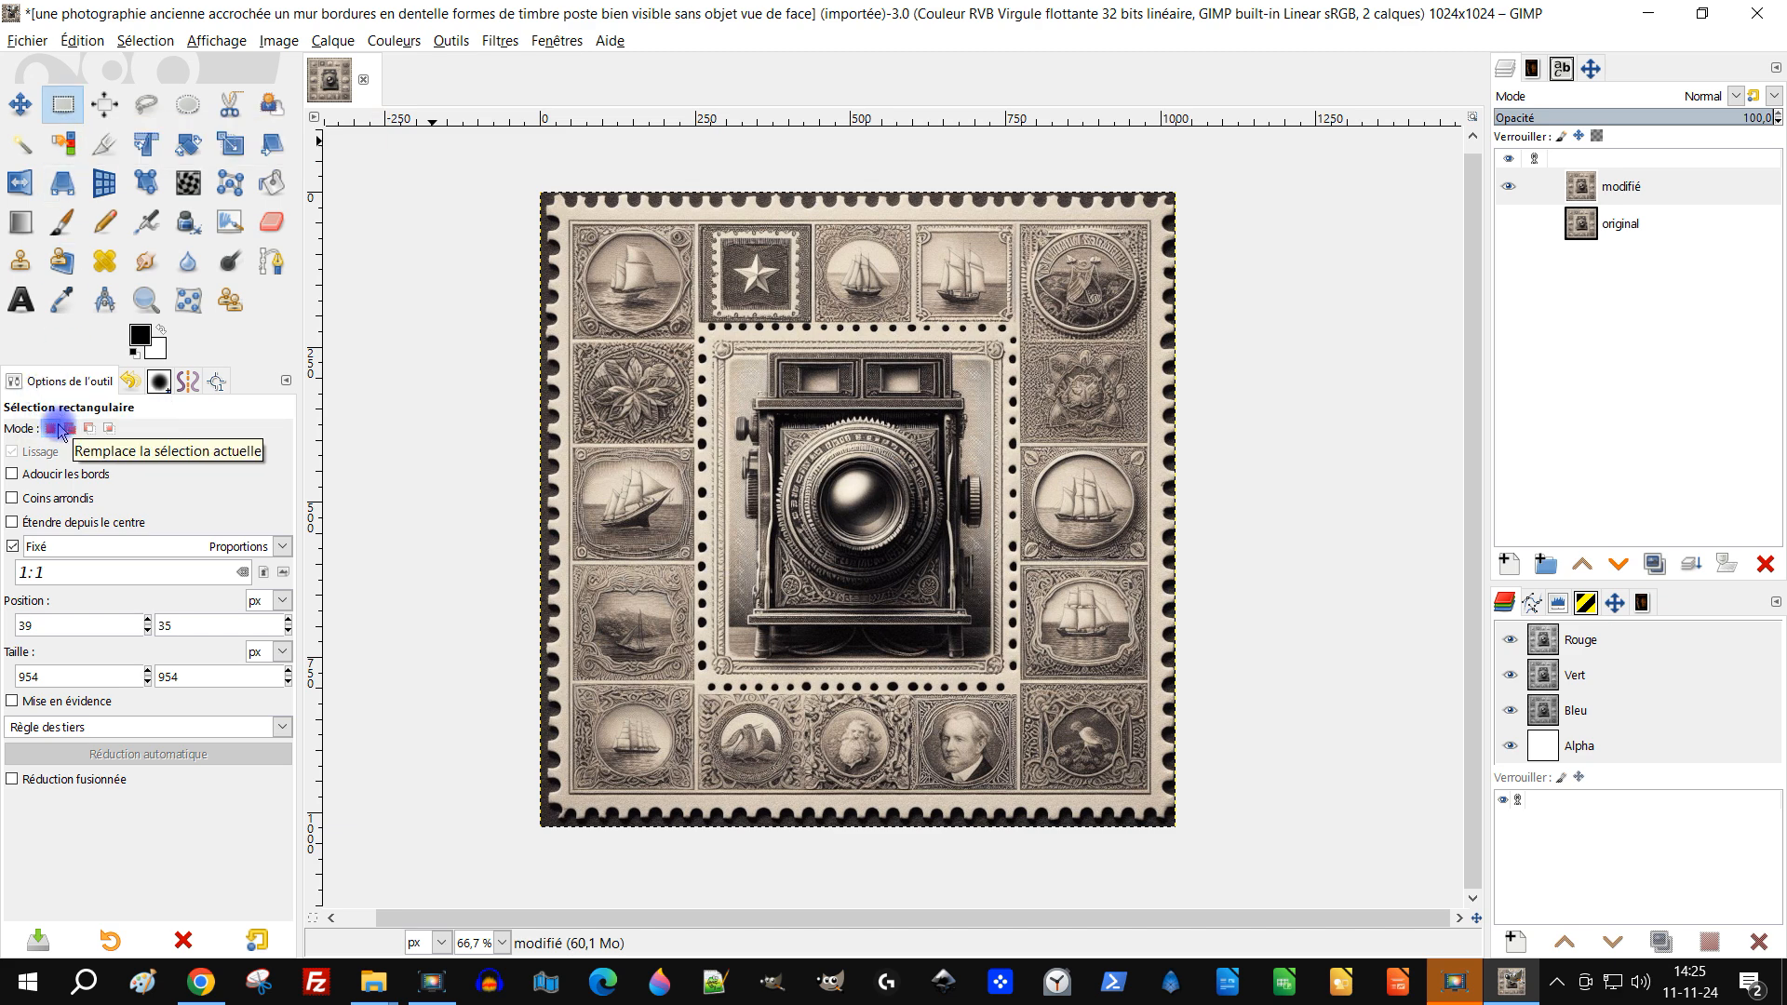
click(14, 547)
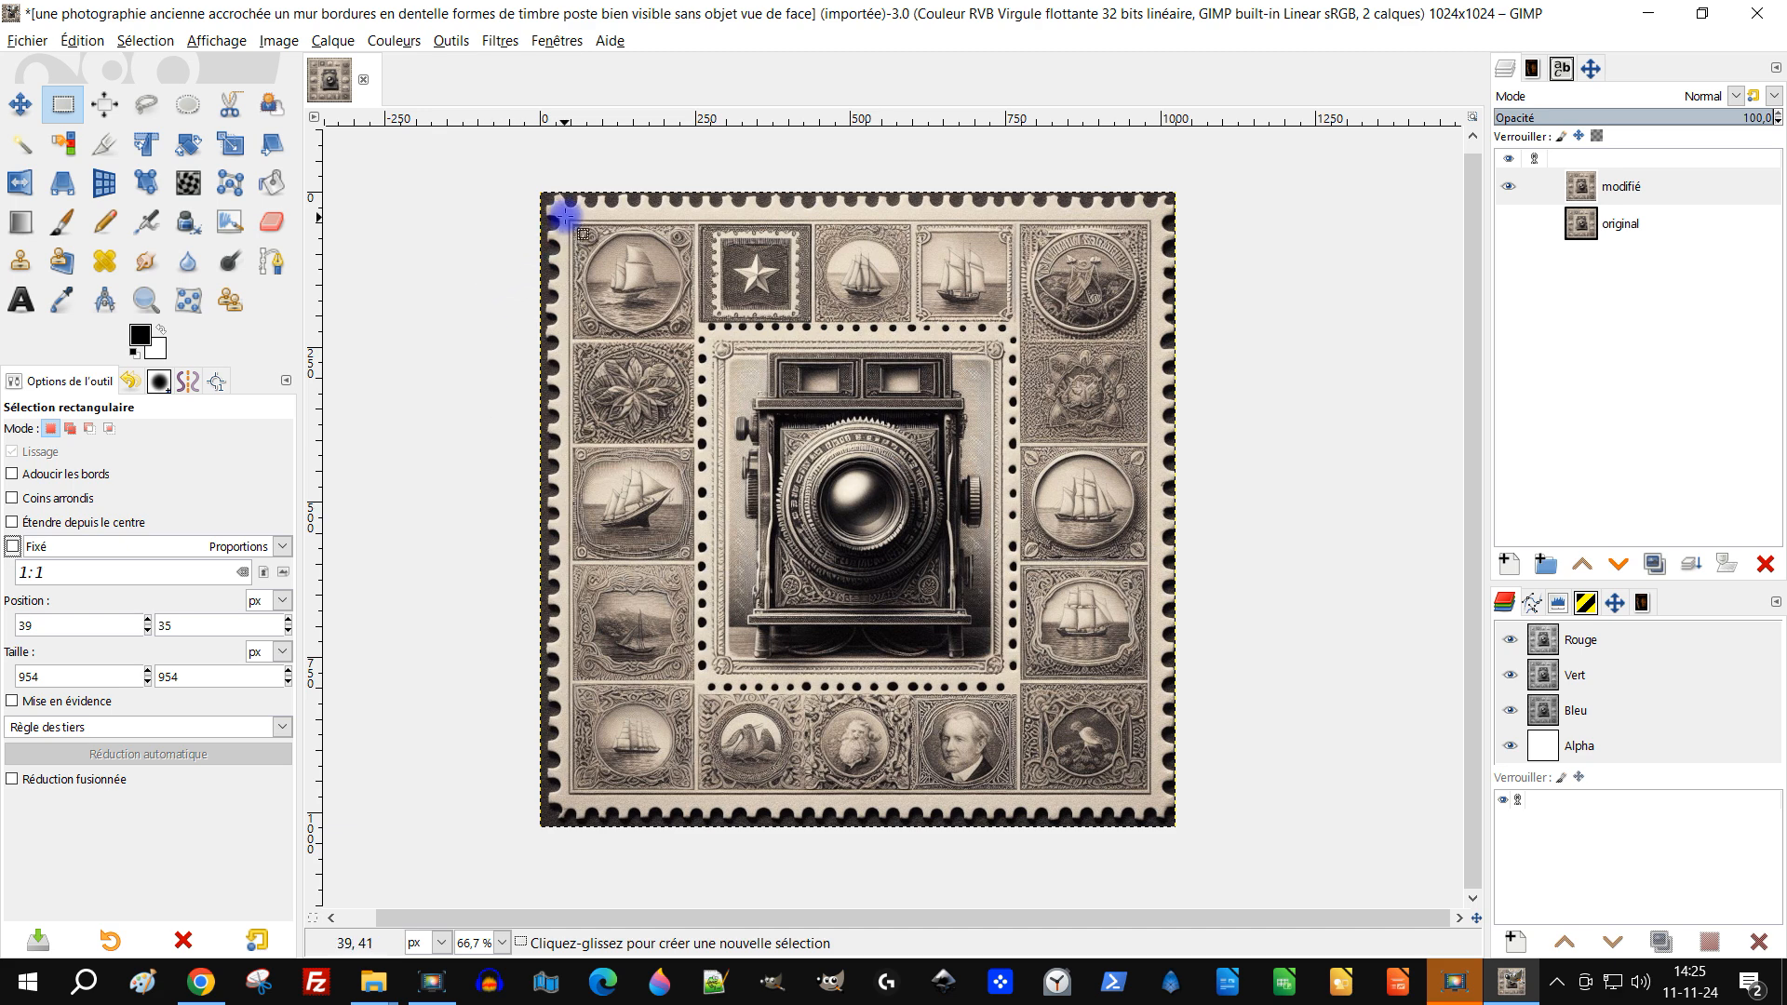
drag(562, 209, 1163, 800)
drag(1156, 802, 1151, 794)
Widen the selection to about 964 px by moving its right edge closer to the perforations, and check that side up to the top corner
scroll(1191, 796, up, 4)
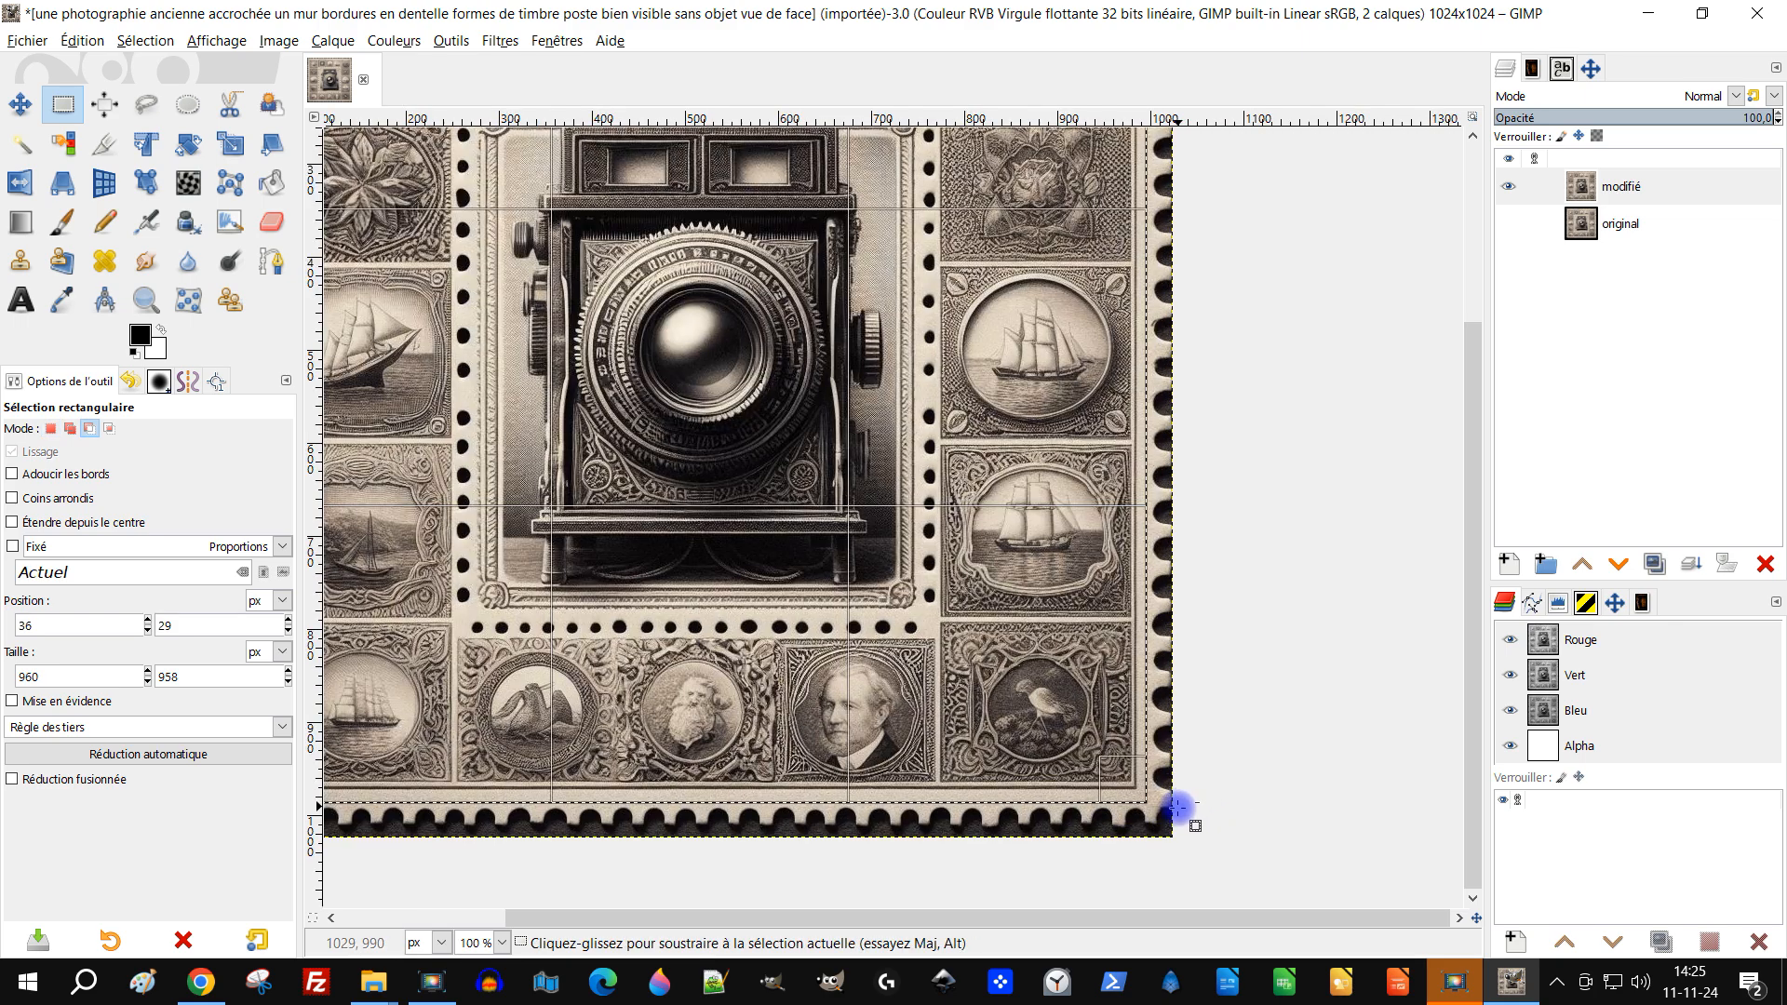
scroll(1135, 810, up, 2)
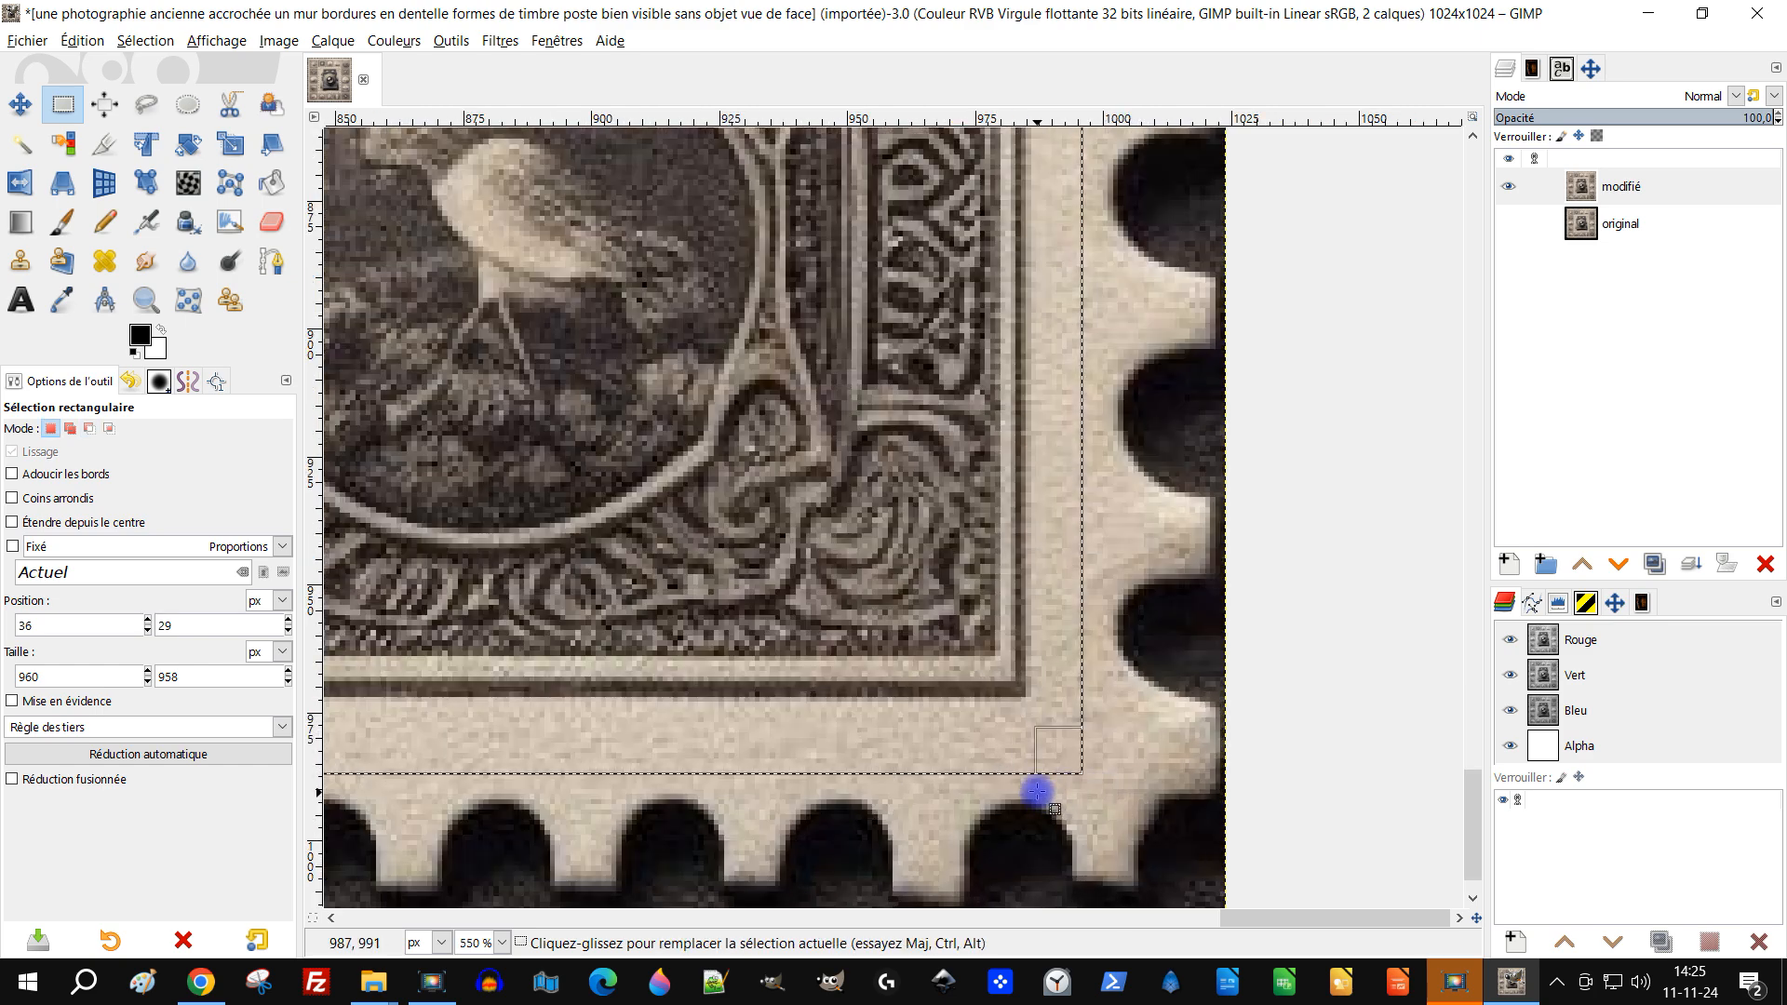
drag(1063, 759, 1084, 756)
scroll(1103, 498, up, 15)
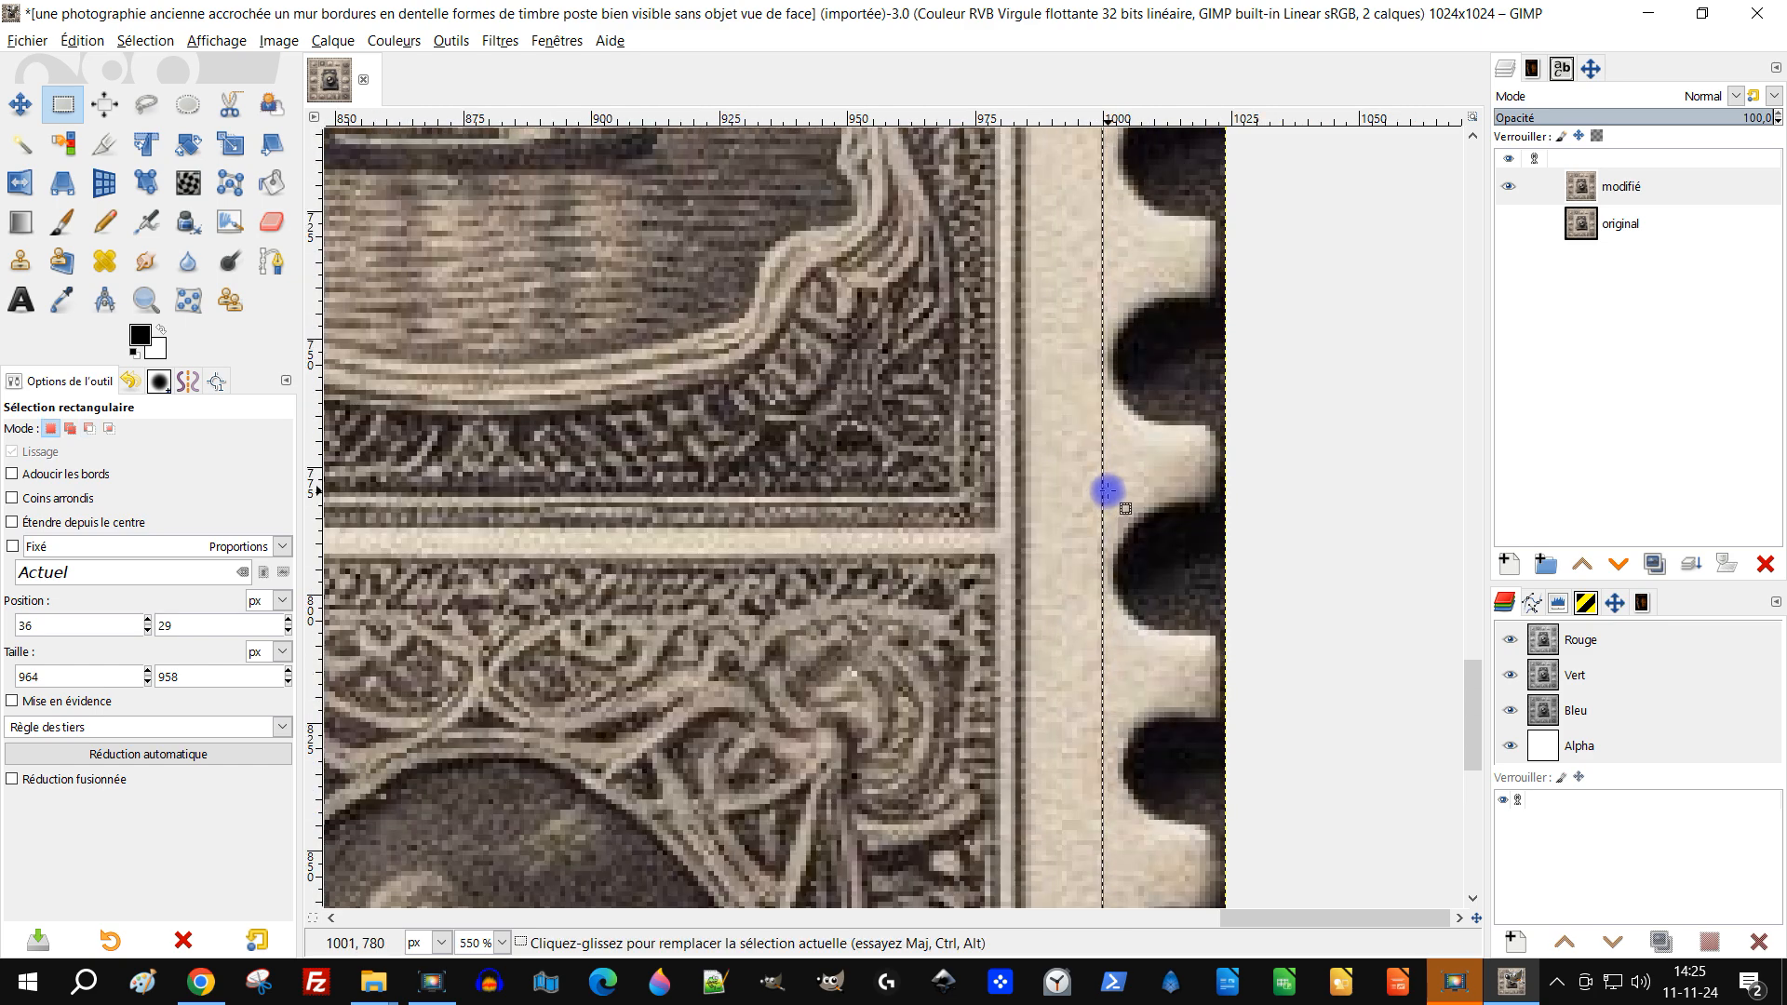
scroll(1116, 479, up, 20)
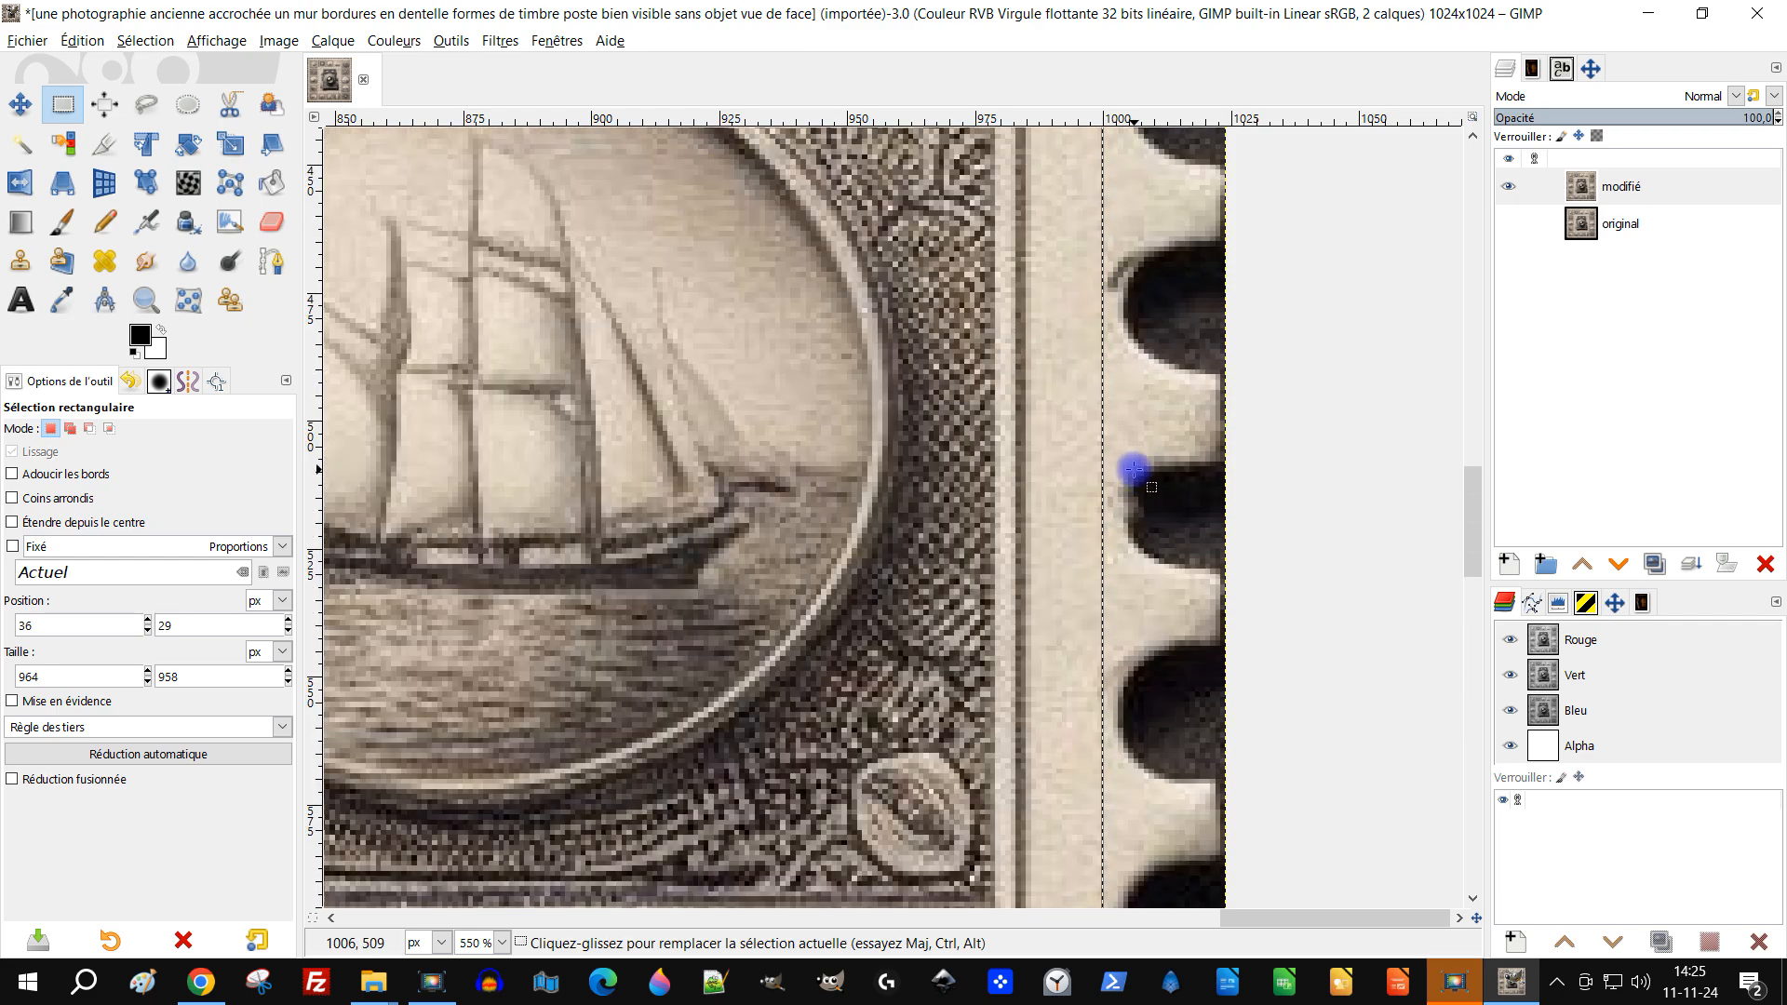
scroll(1134, 470, up, 20)
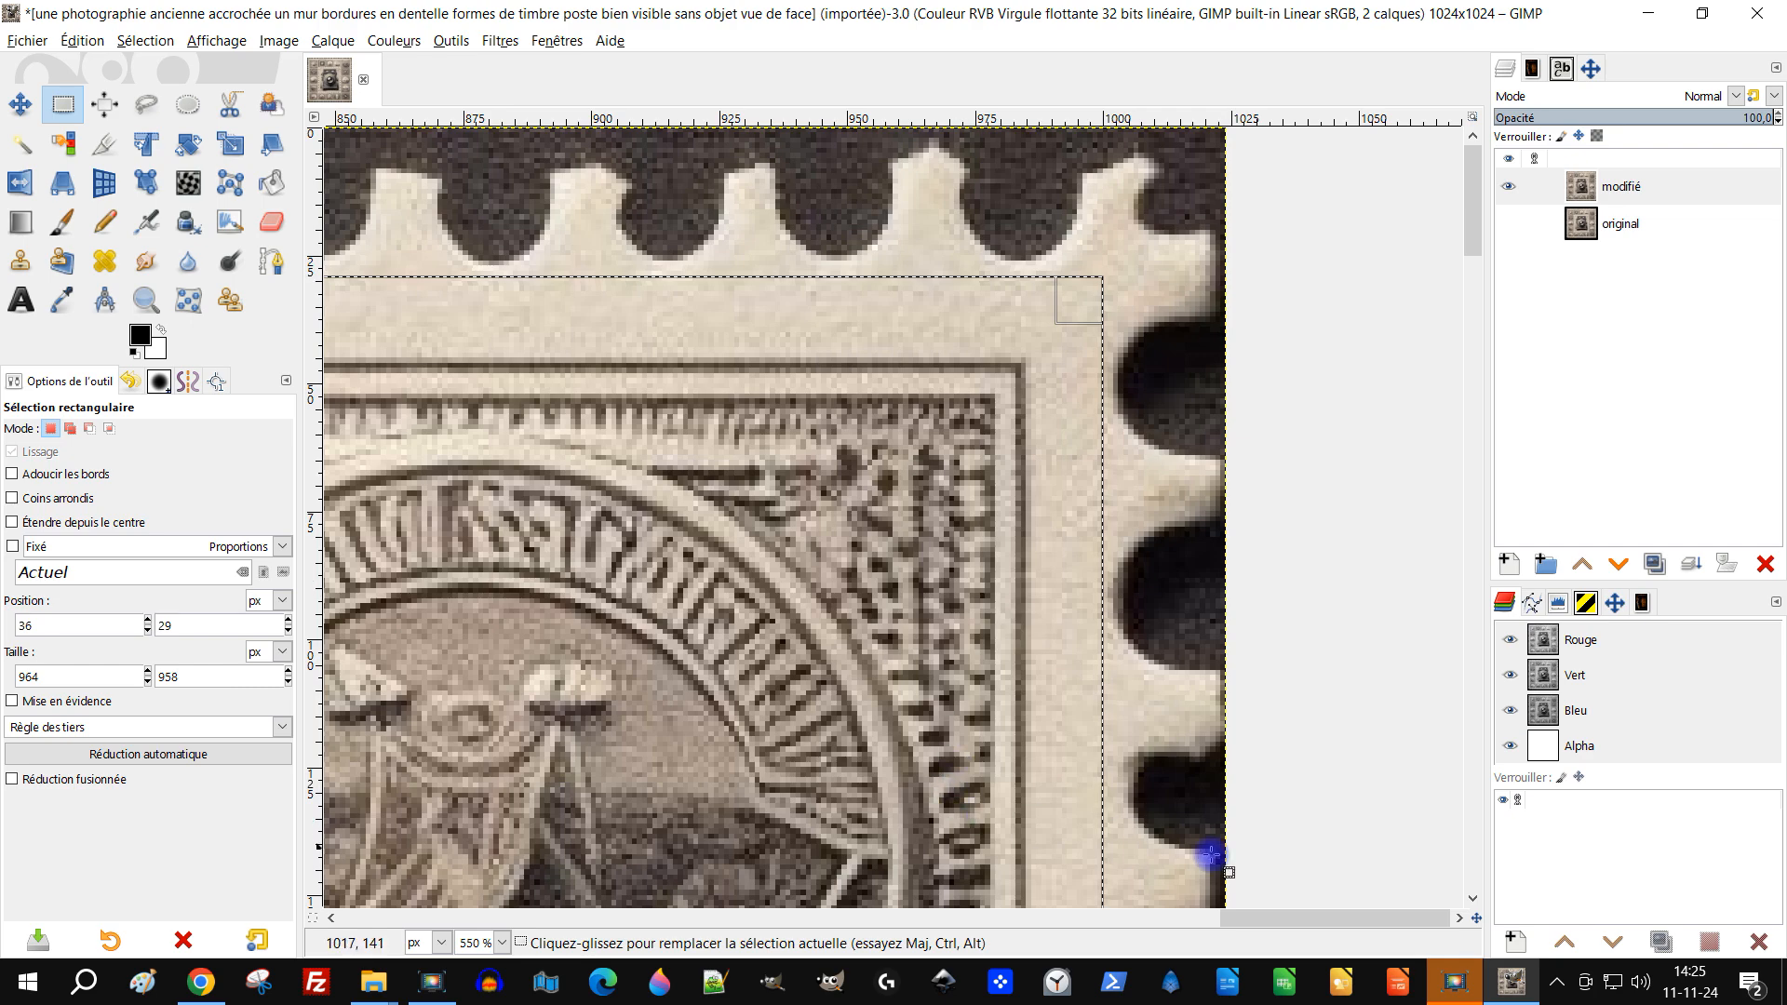
Raise the selection's bottom edge for a height of about 955 px and shift its left edge inward to about x 40 px
drag(1255, 918, 341, 916)
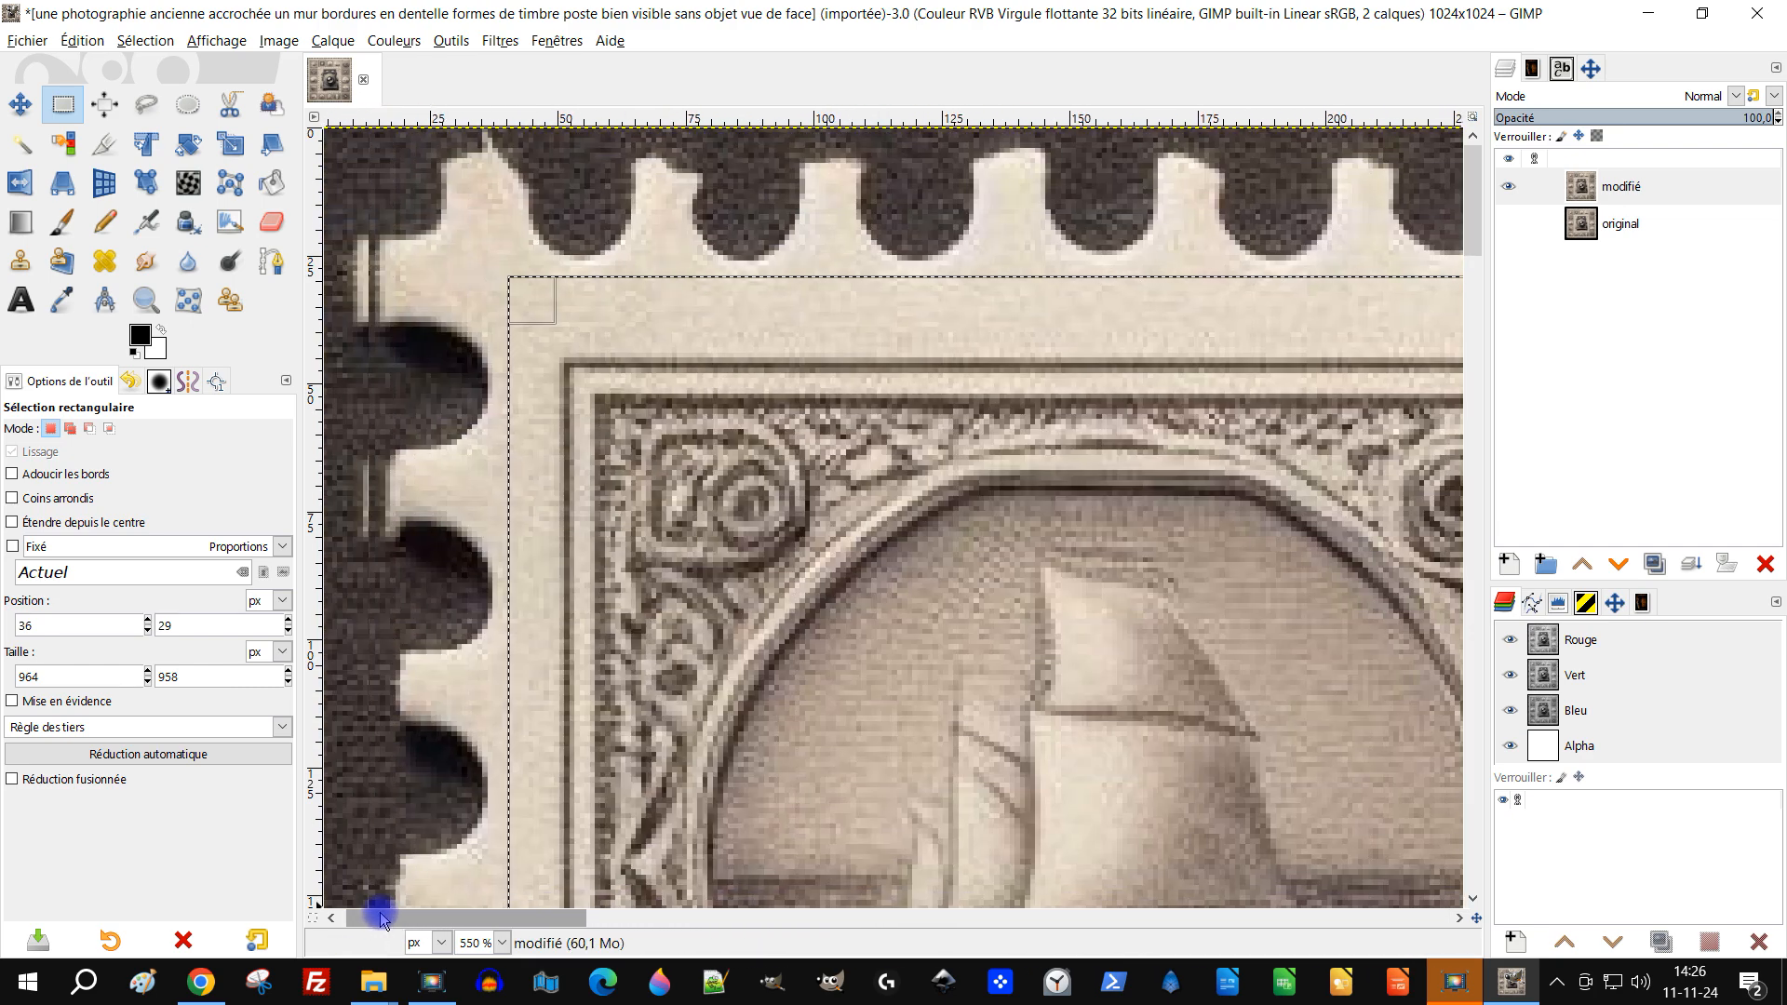
scroll(522, 377, down, 15)
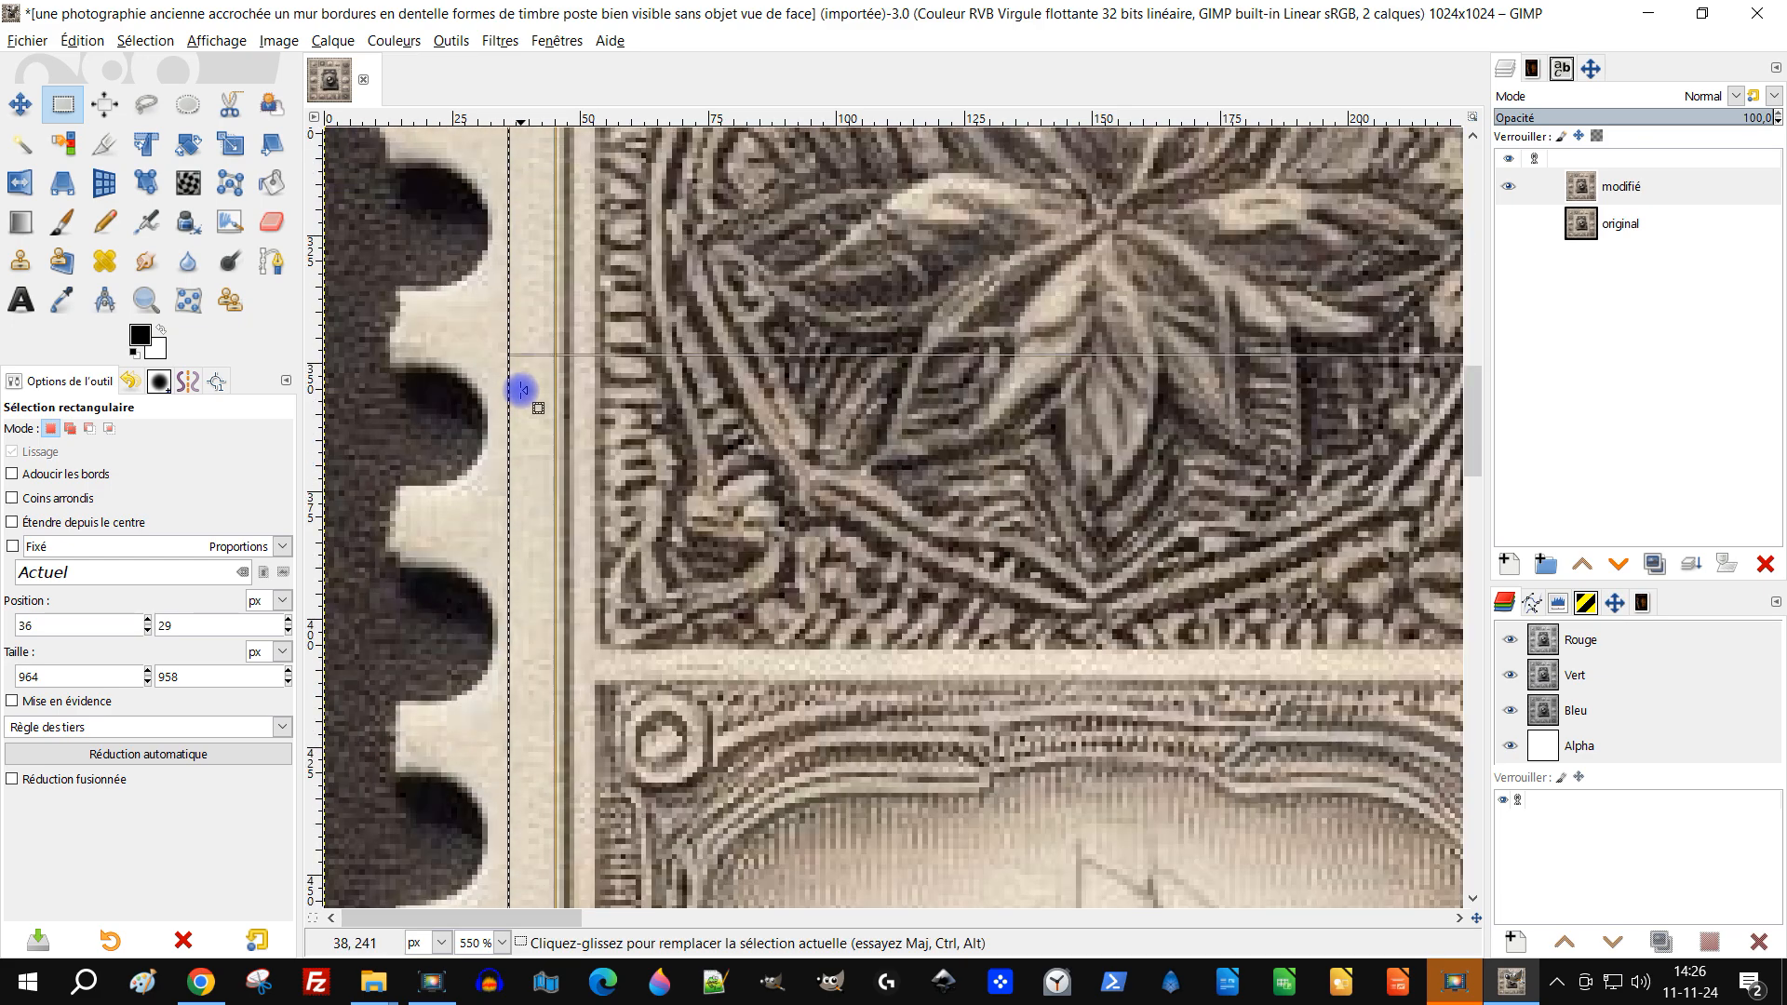
scroll(525, 384, down, 8)
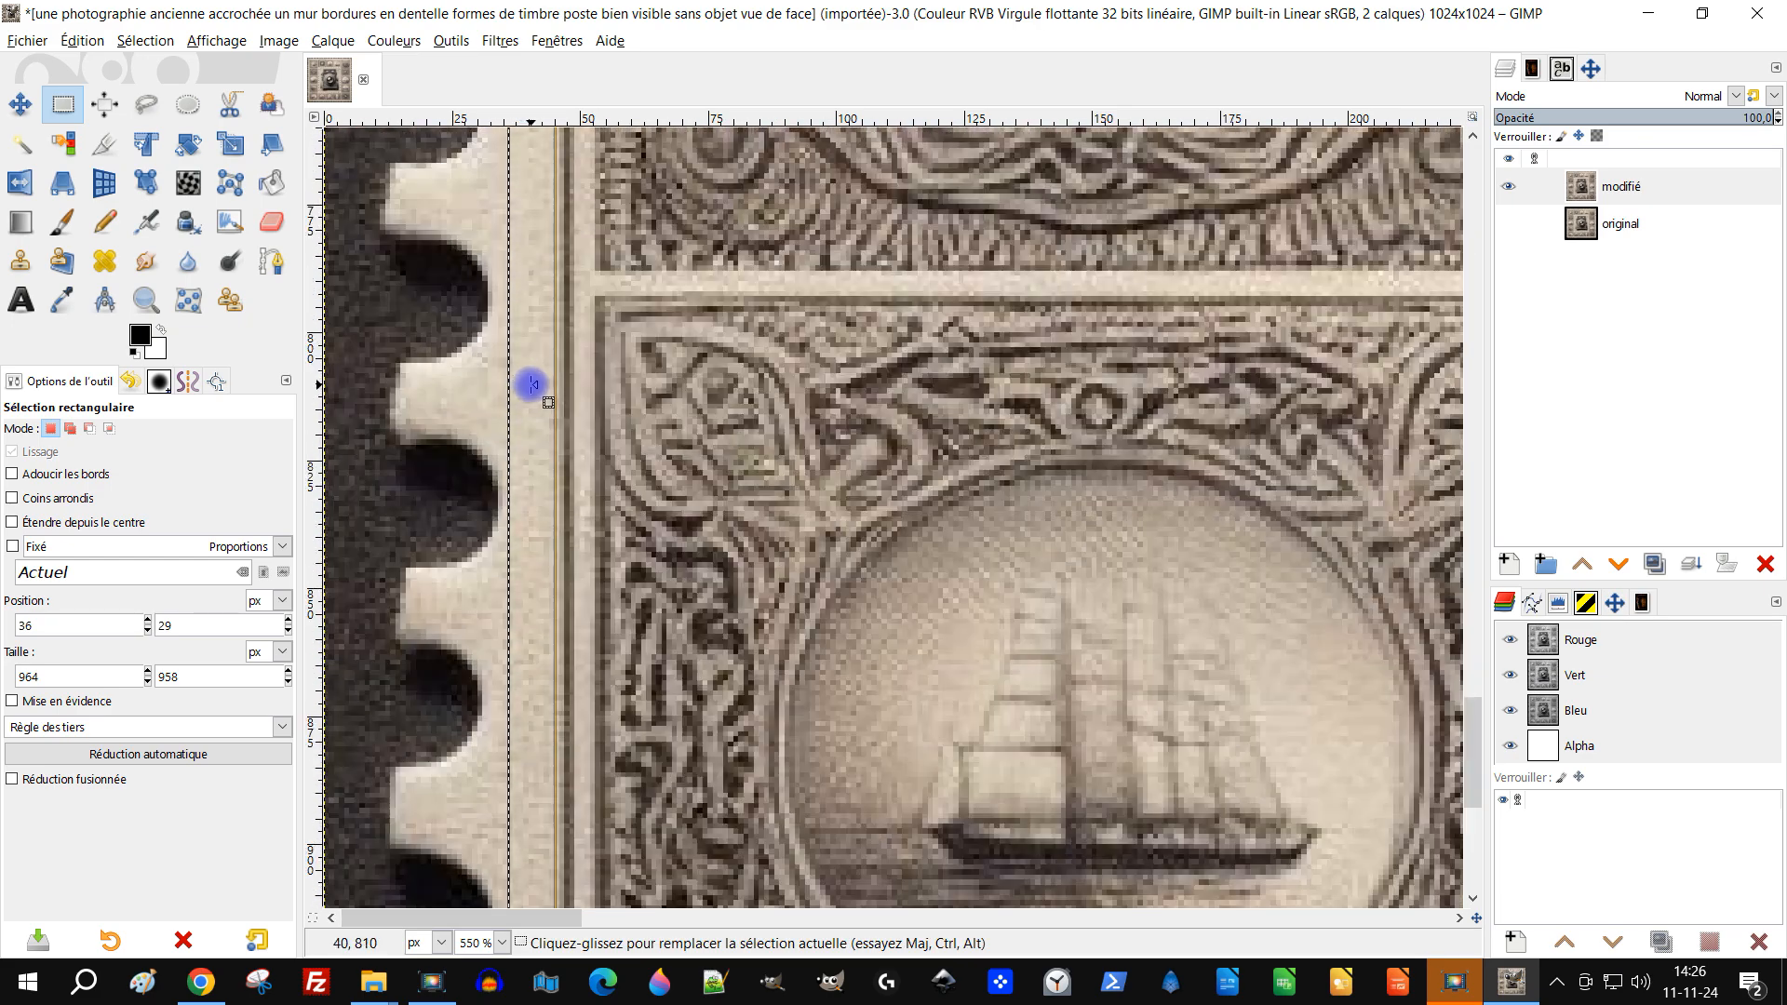
scroll(543, 520, down, 4)
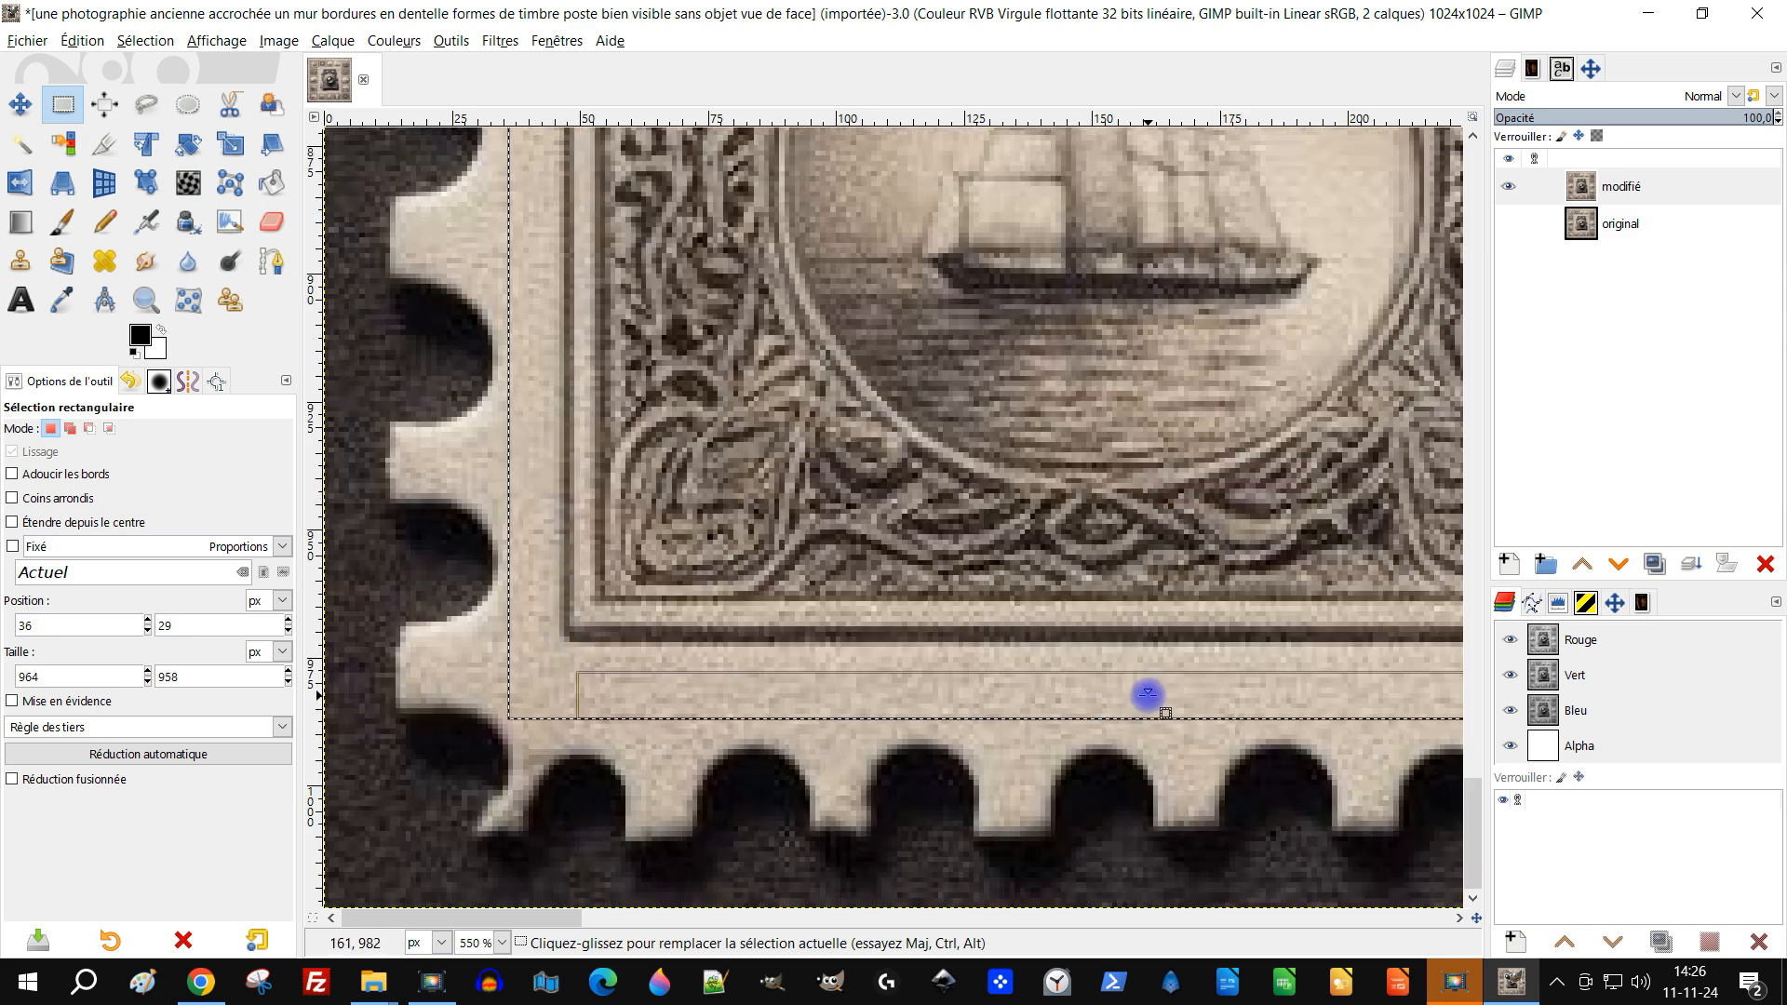
drag(1151, 696, 1148, 682)
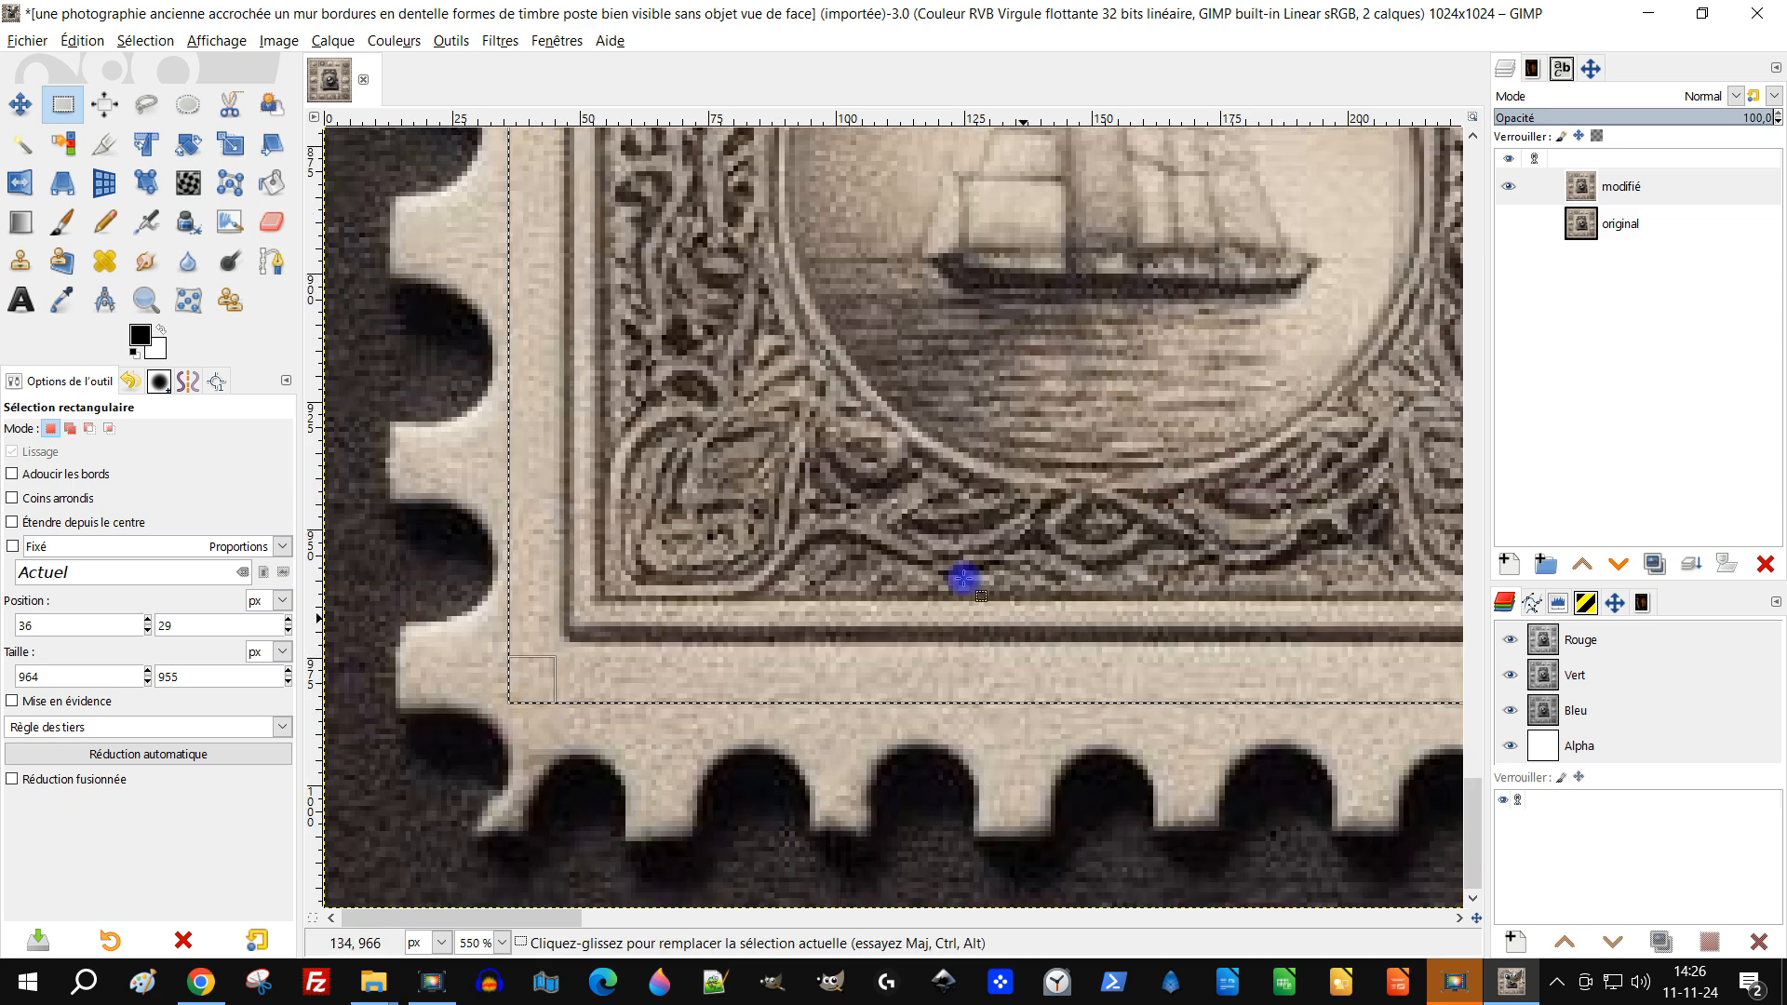
drag(535, 327, 556, 337)
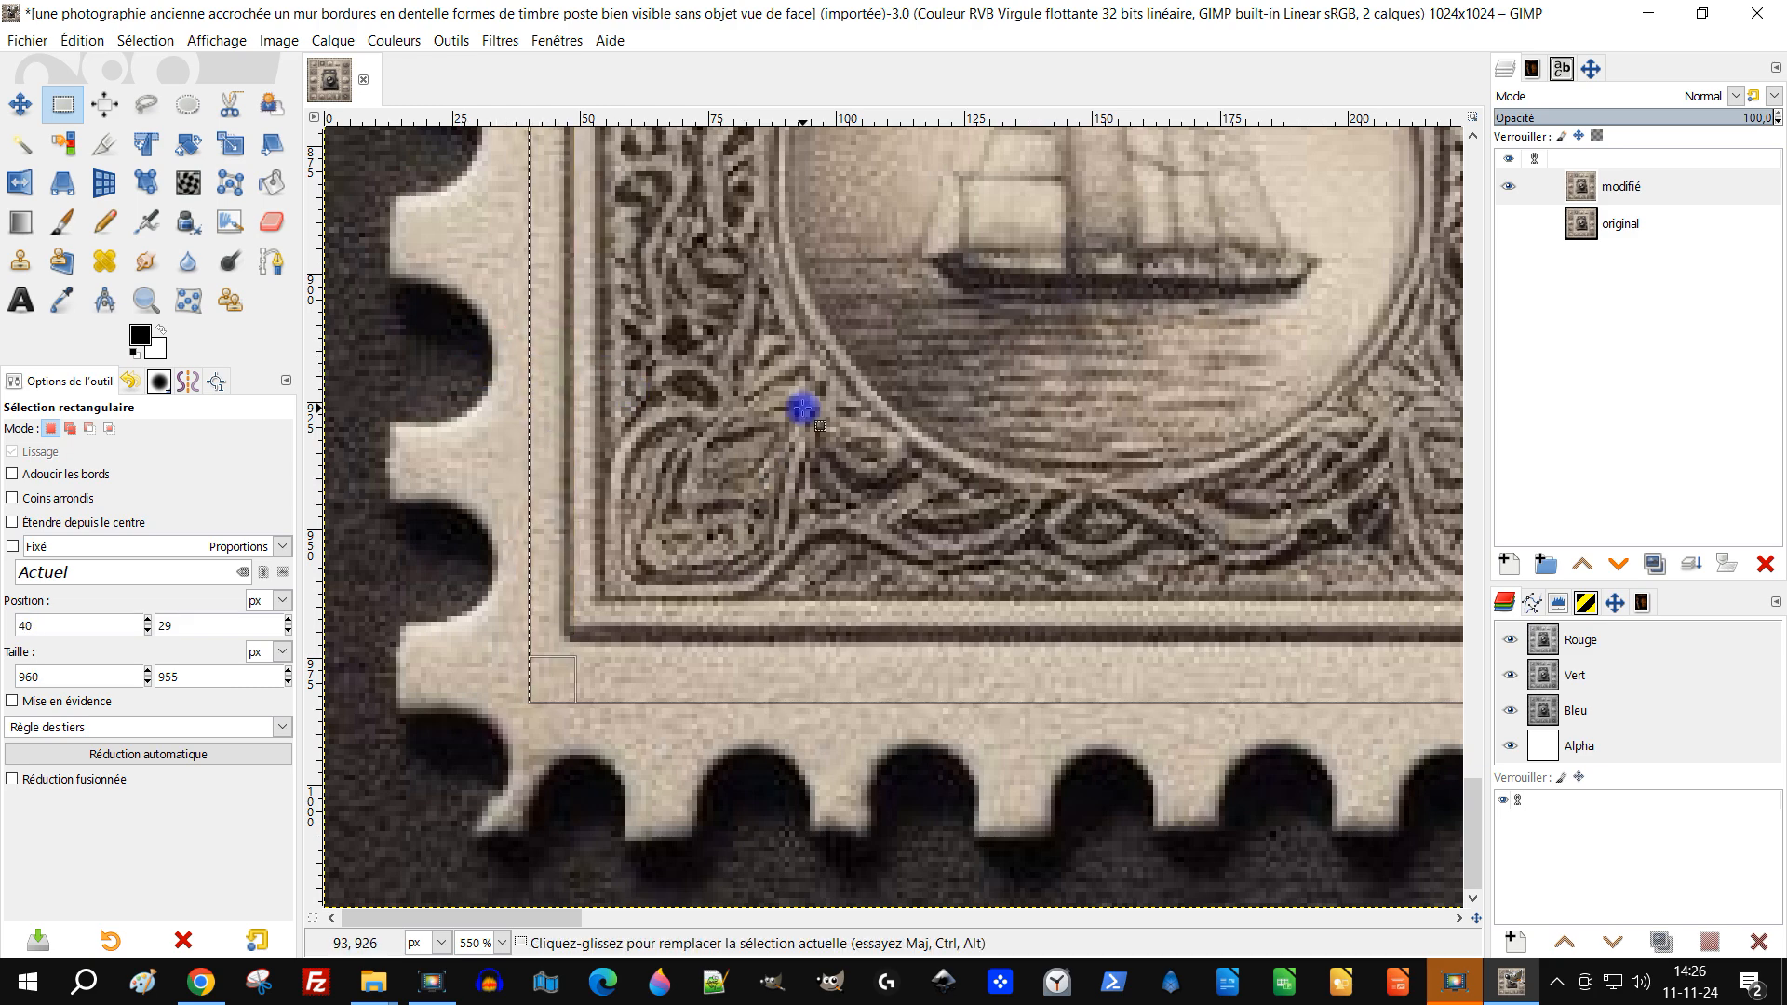
Invert the selection so that only the outer scalloped border is selected
scroll(802, 410, down, 5)
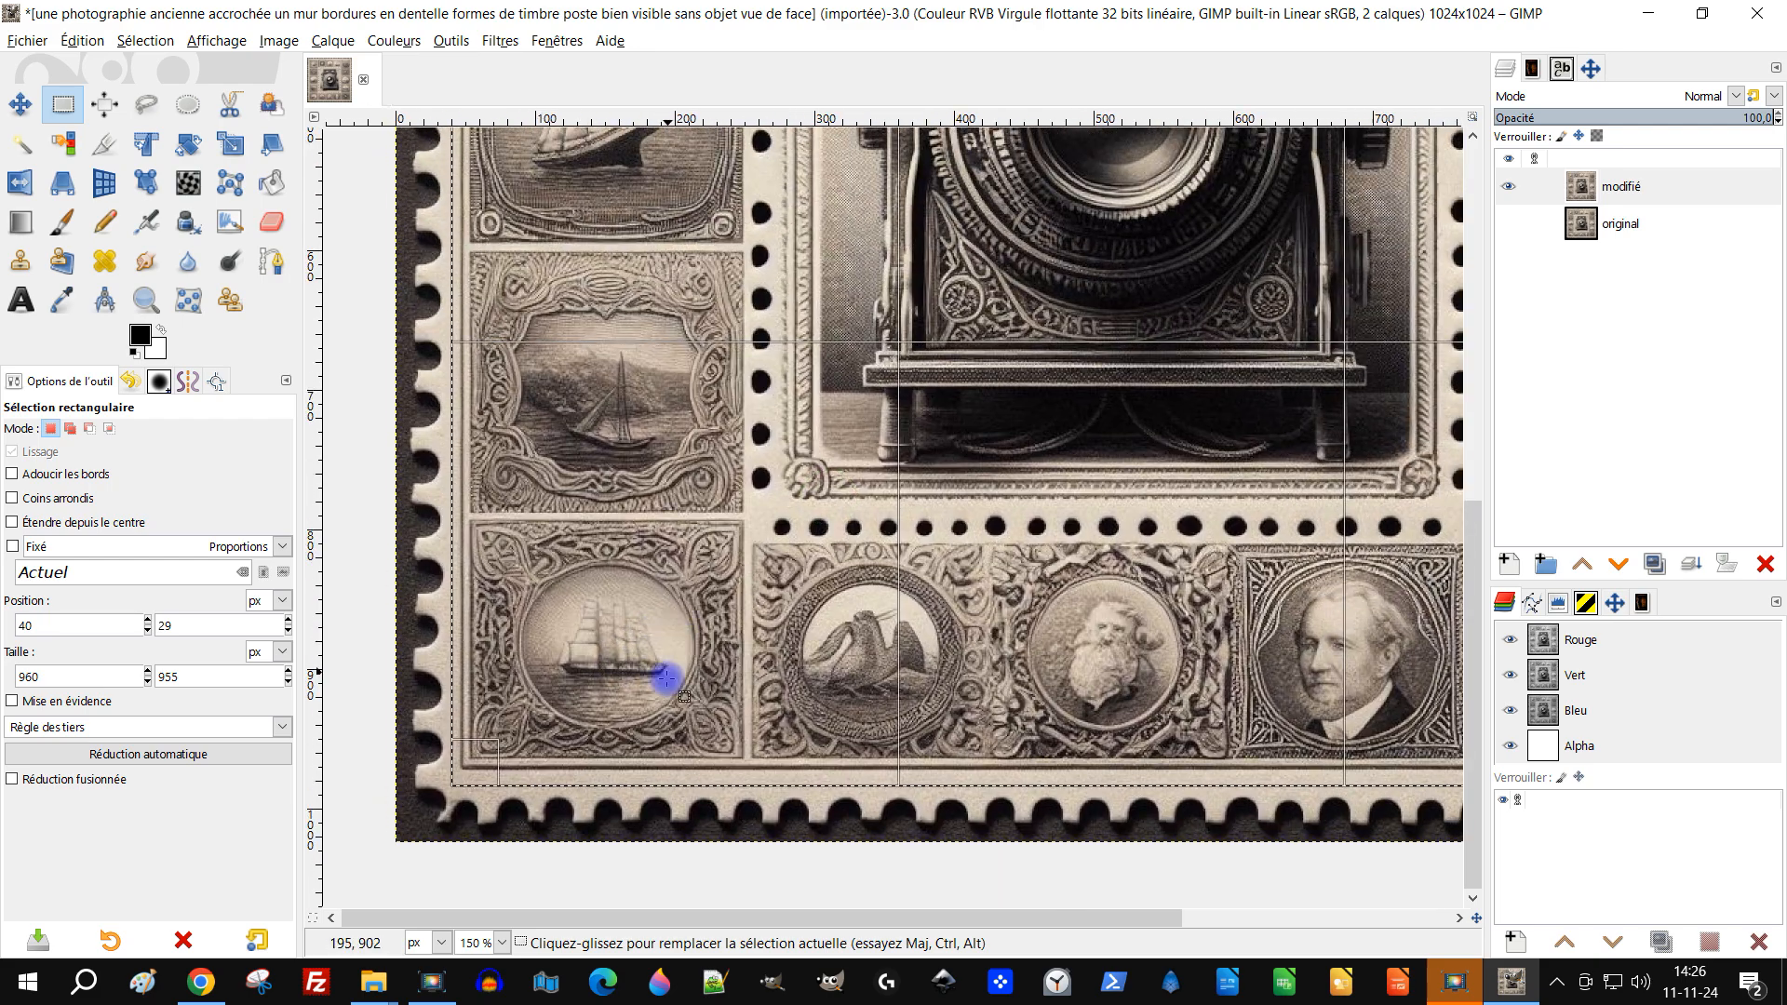
scroll(729, 570, down, 1)
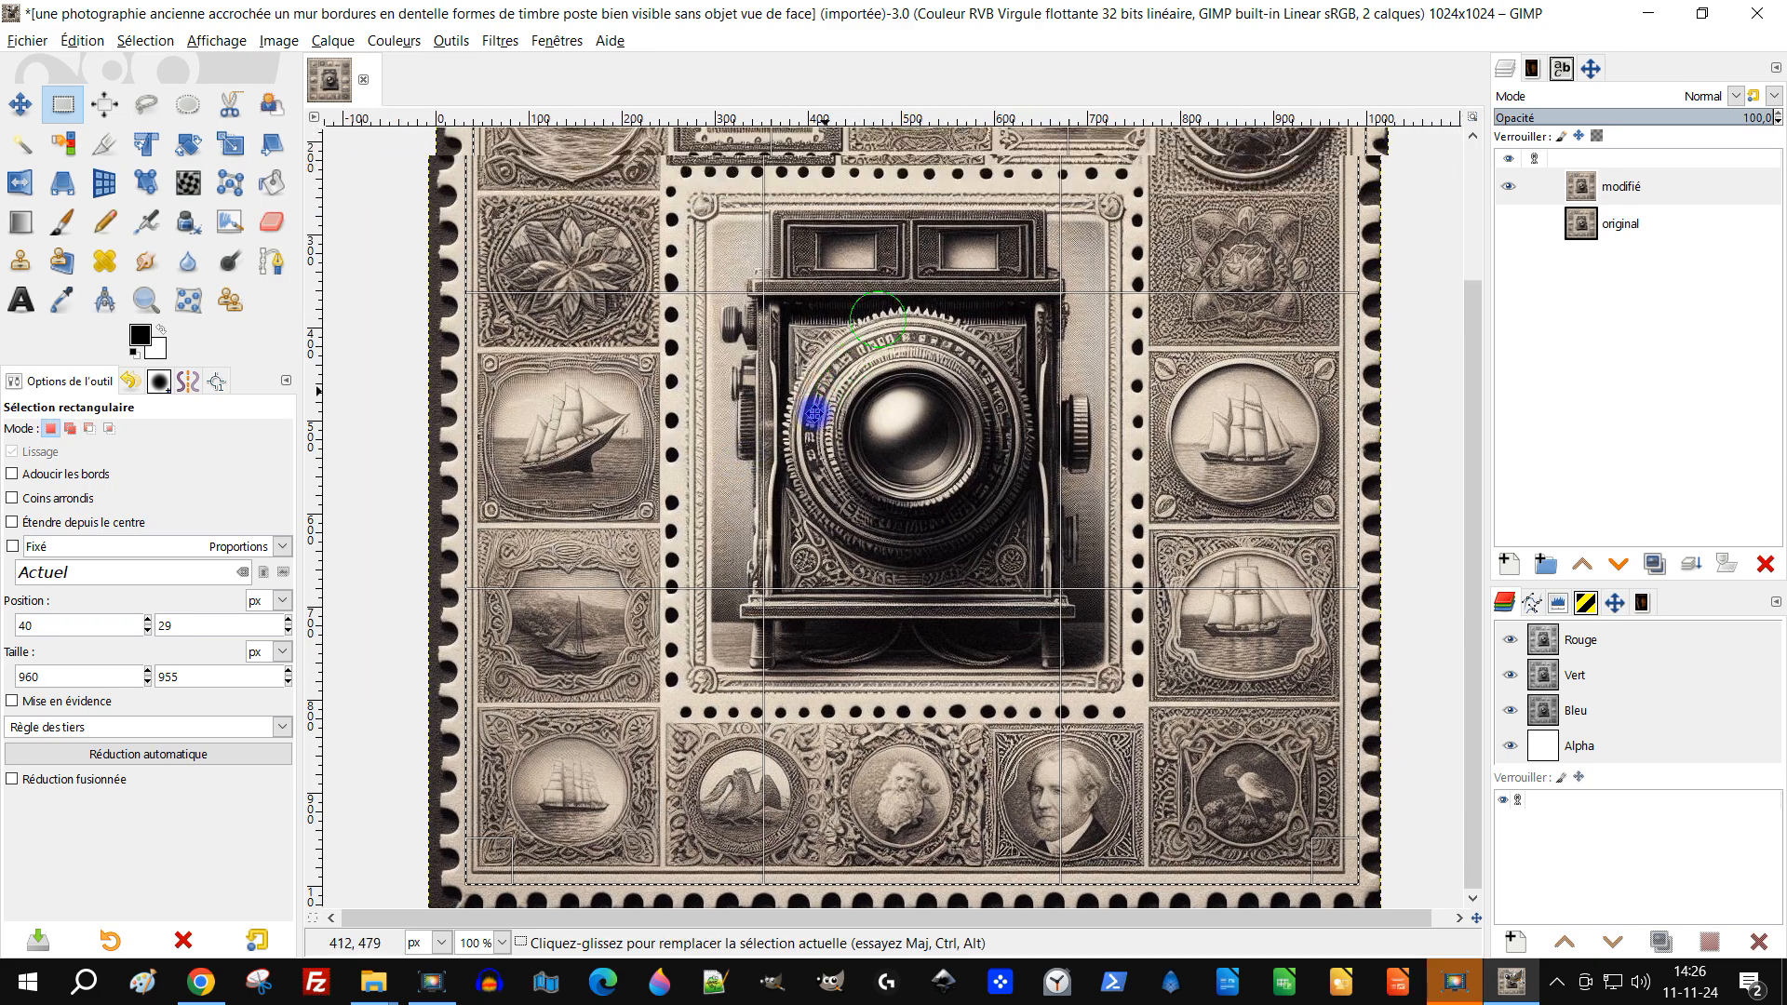
scroll(830, 384, down, 2)
scroll(836, 422, up, 1)
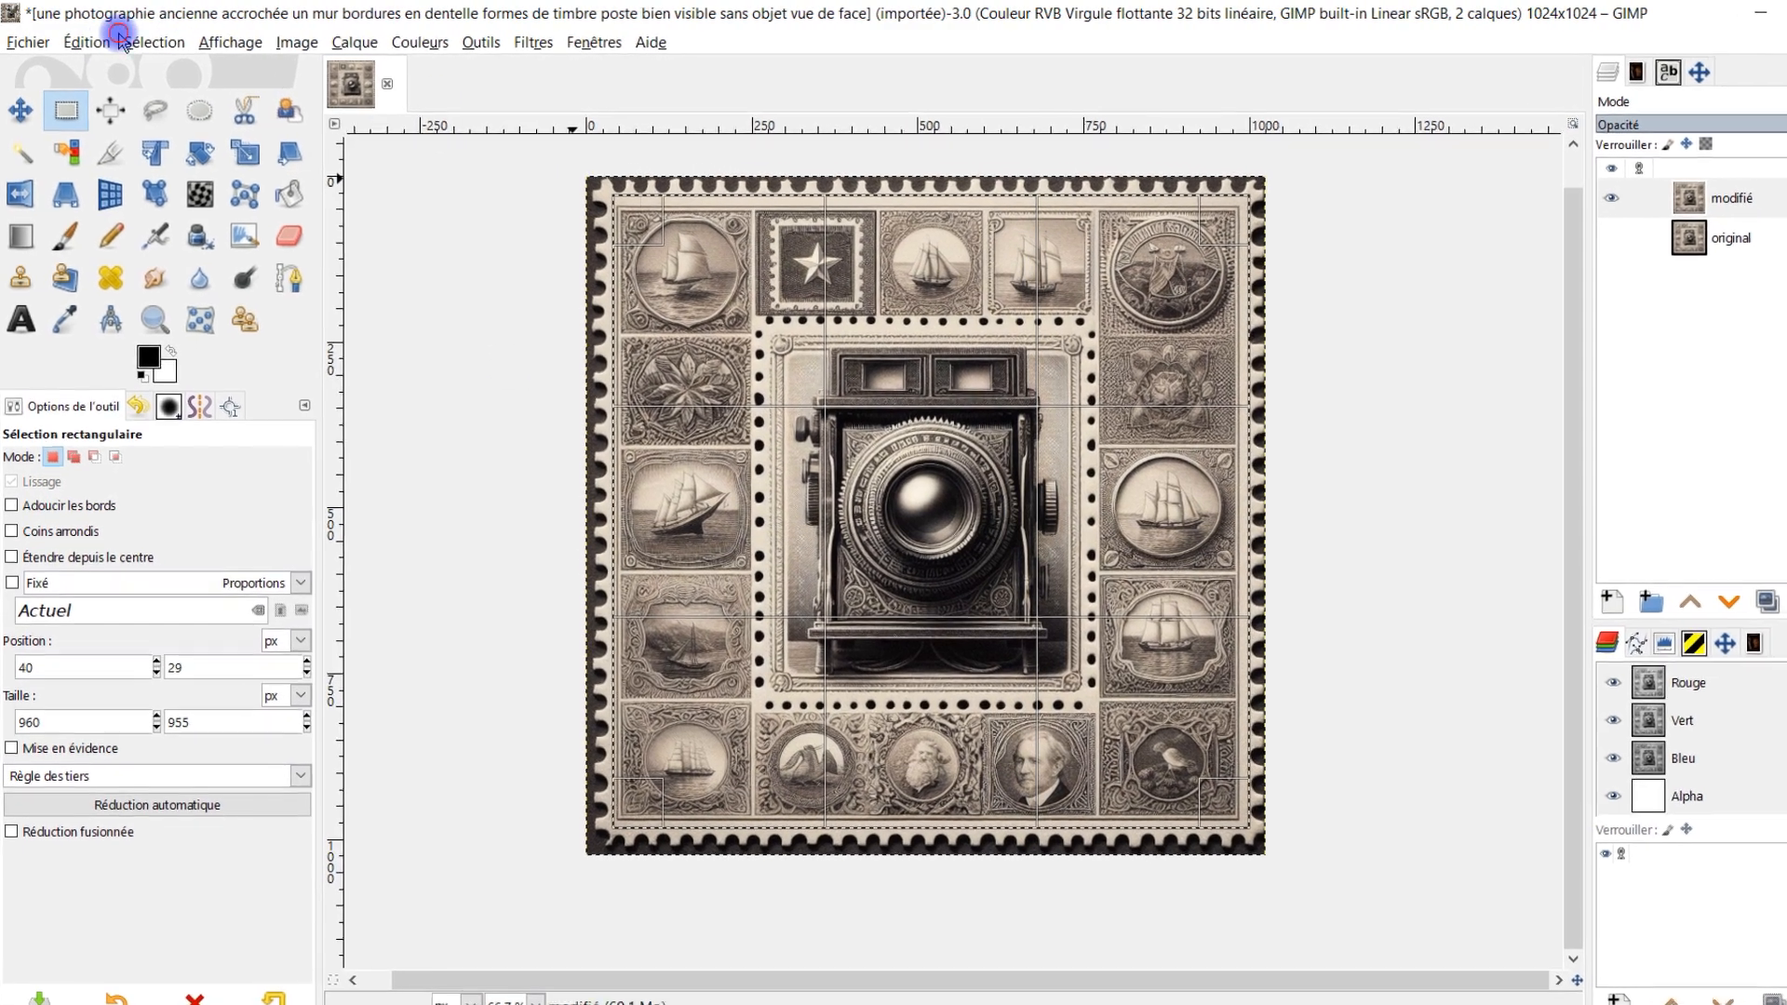
click(123, 42)
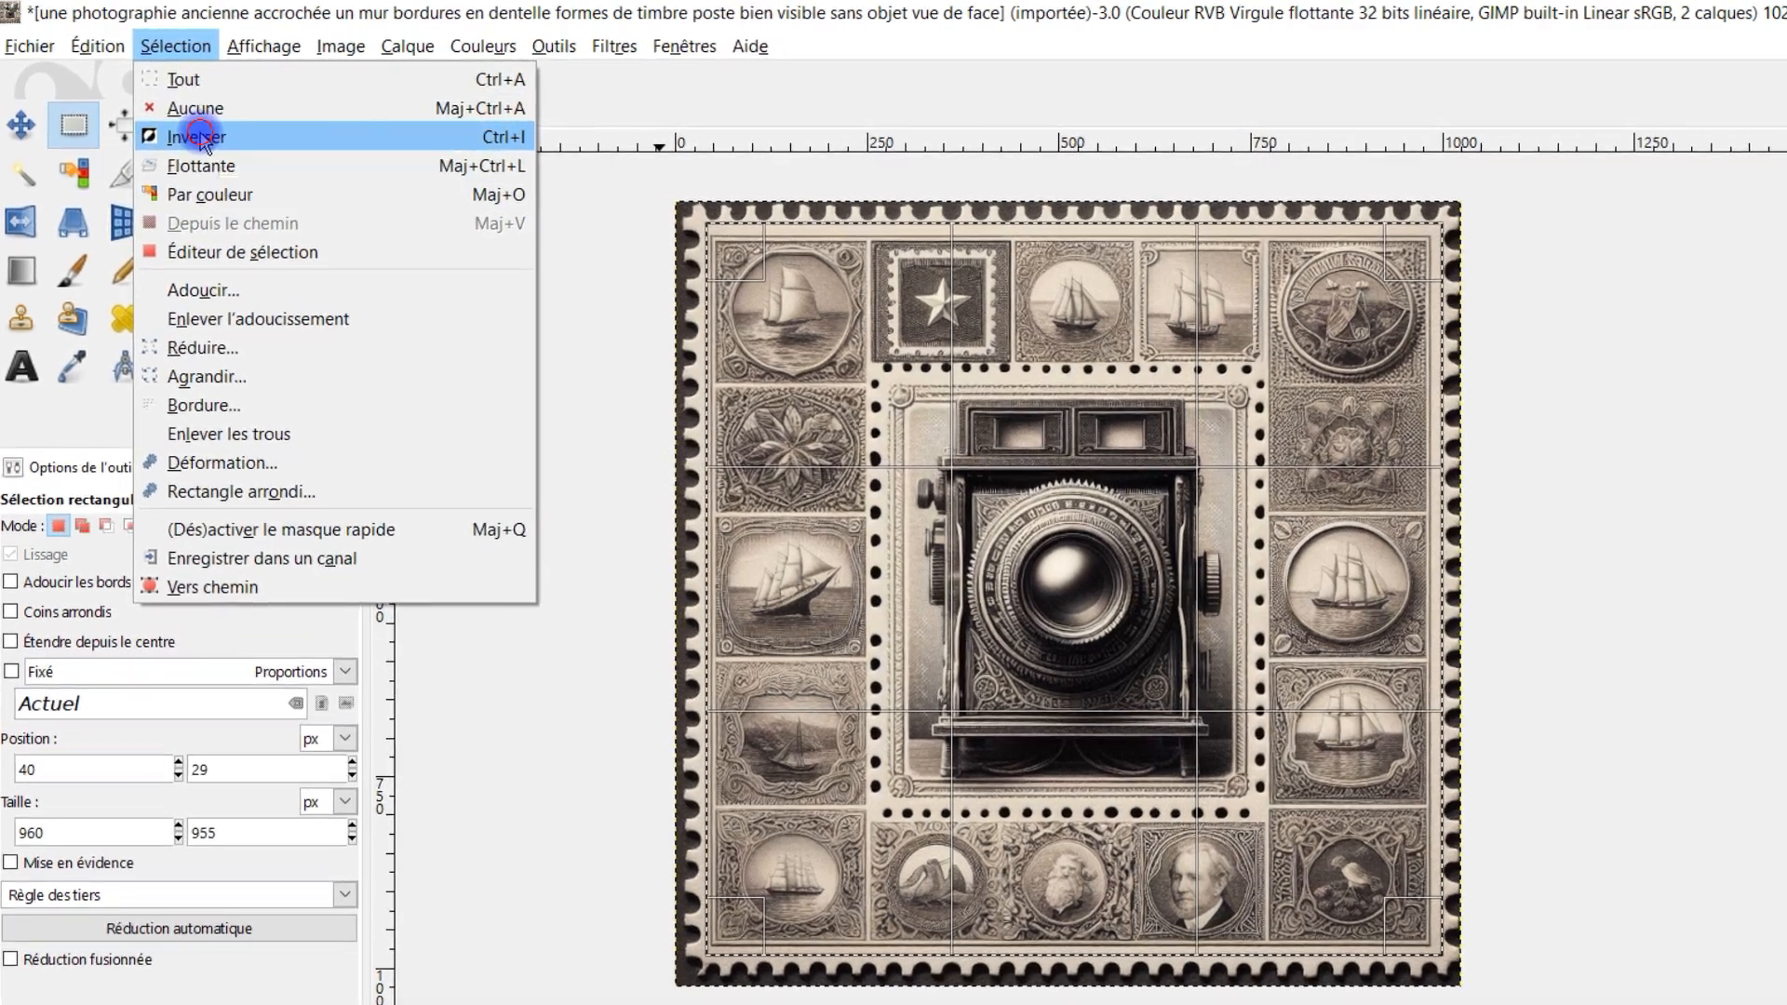
click(379, 116)
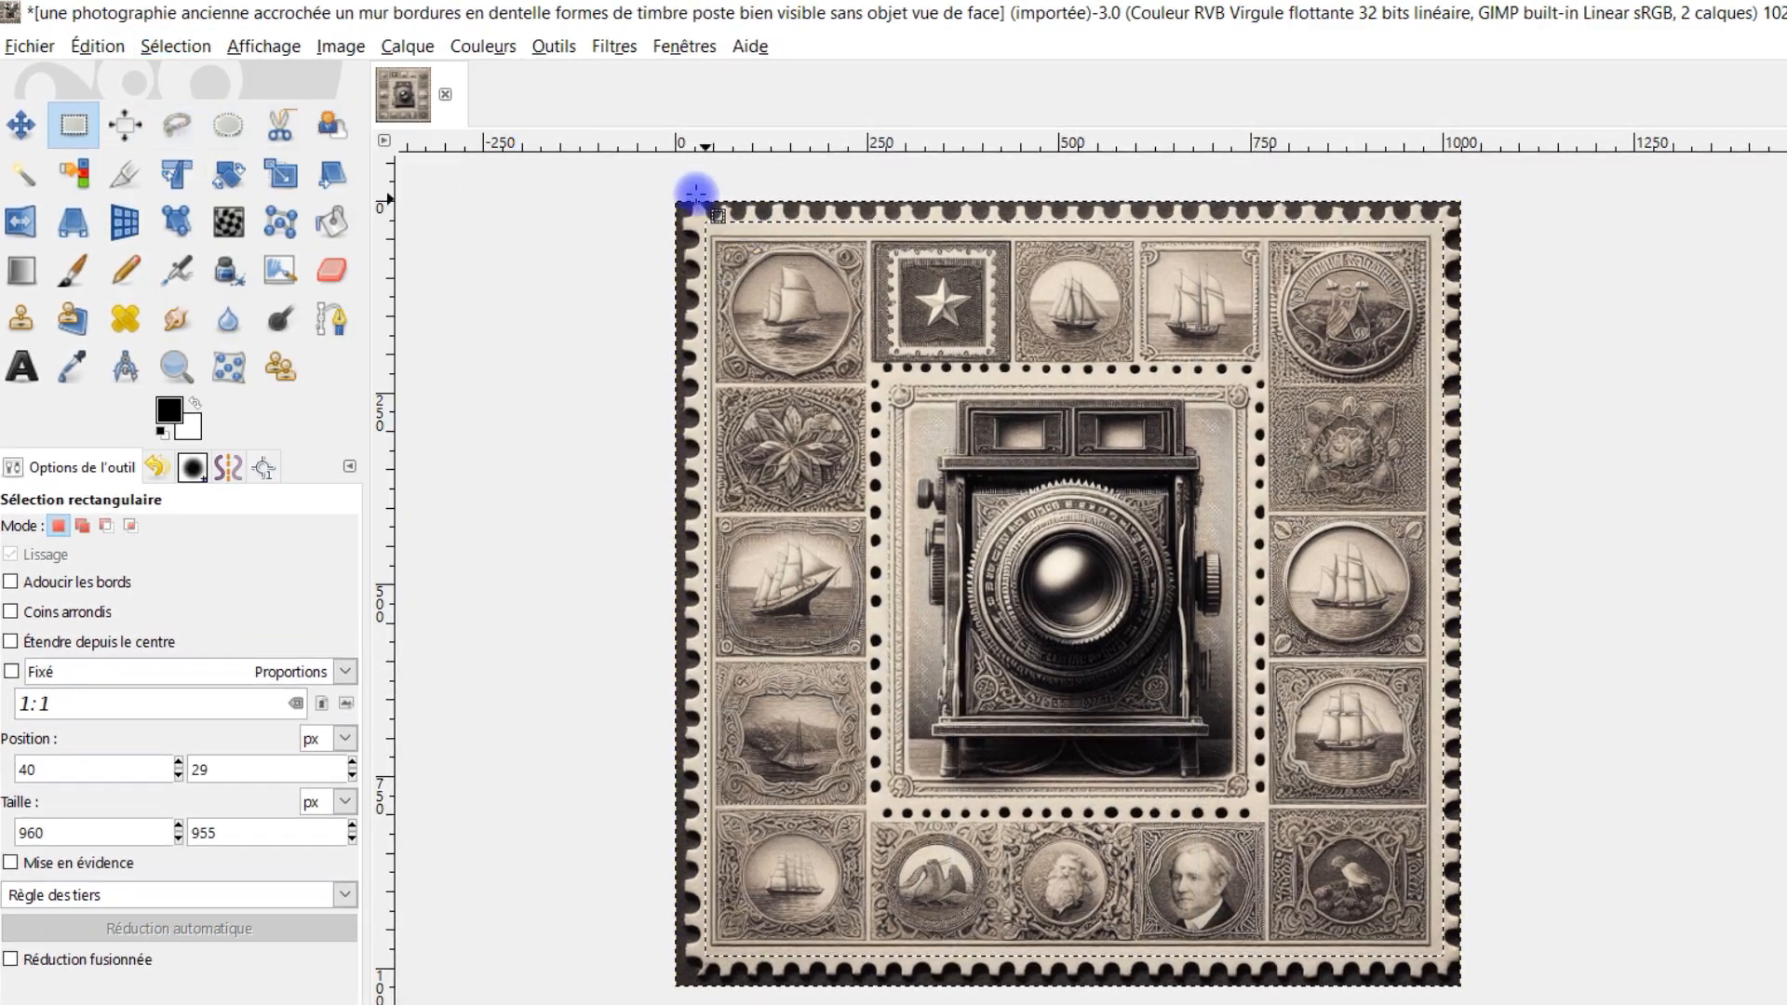
Examine the dark notches and their edge pixels at the stamp's upper-left corner inside the inverted selection
ctrl+scroll(670, 187, up, 5)
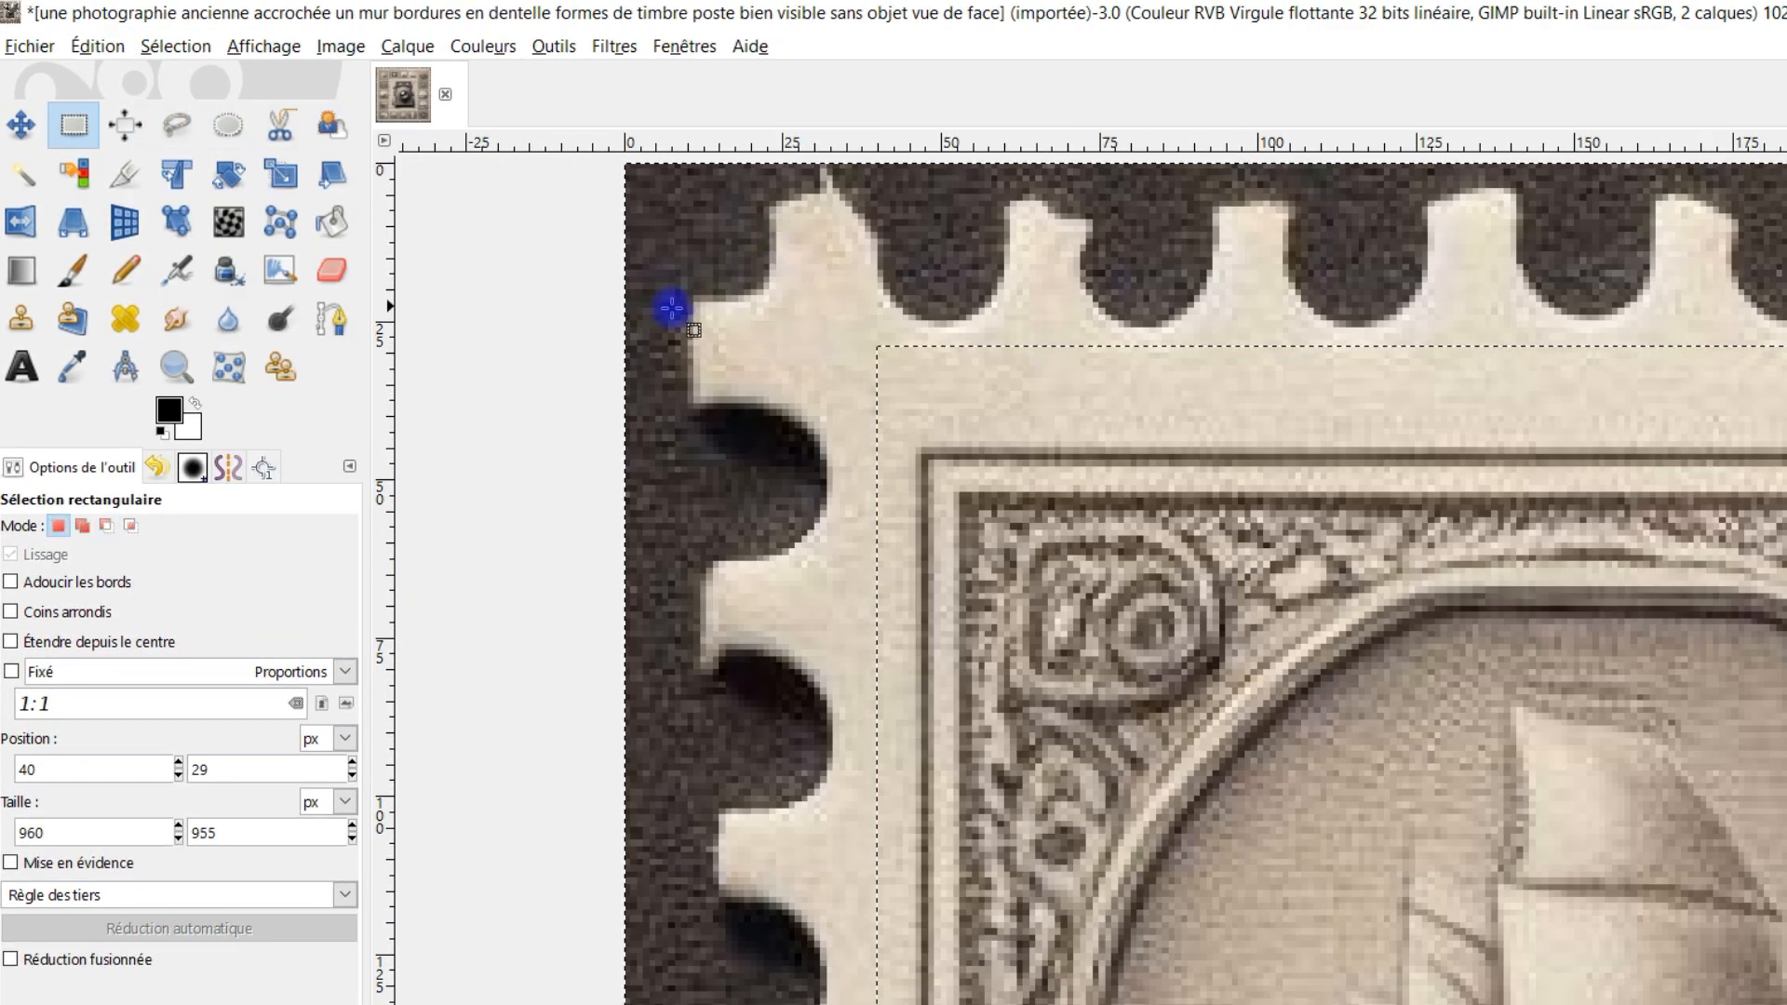
scroll(674, 307, up, 4)
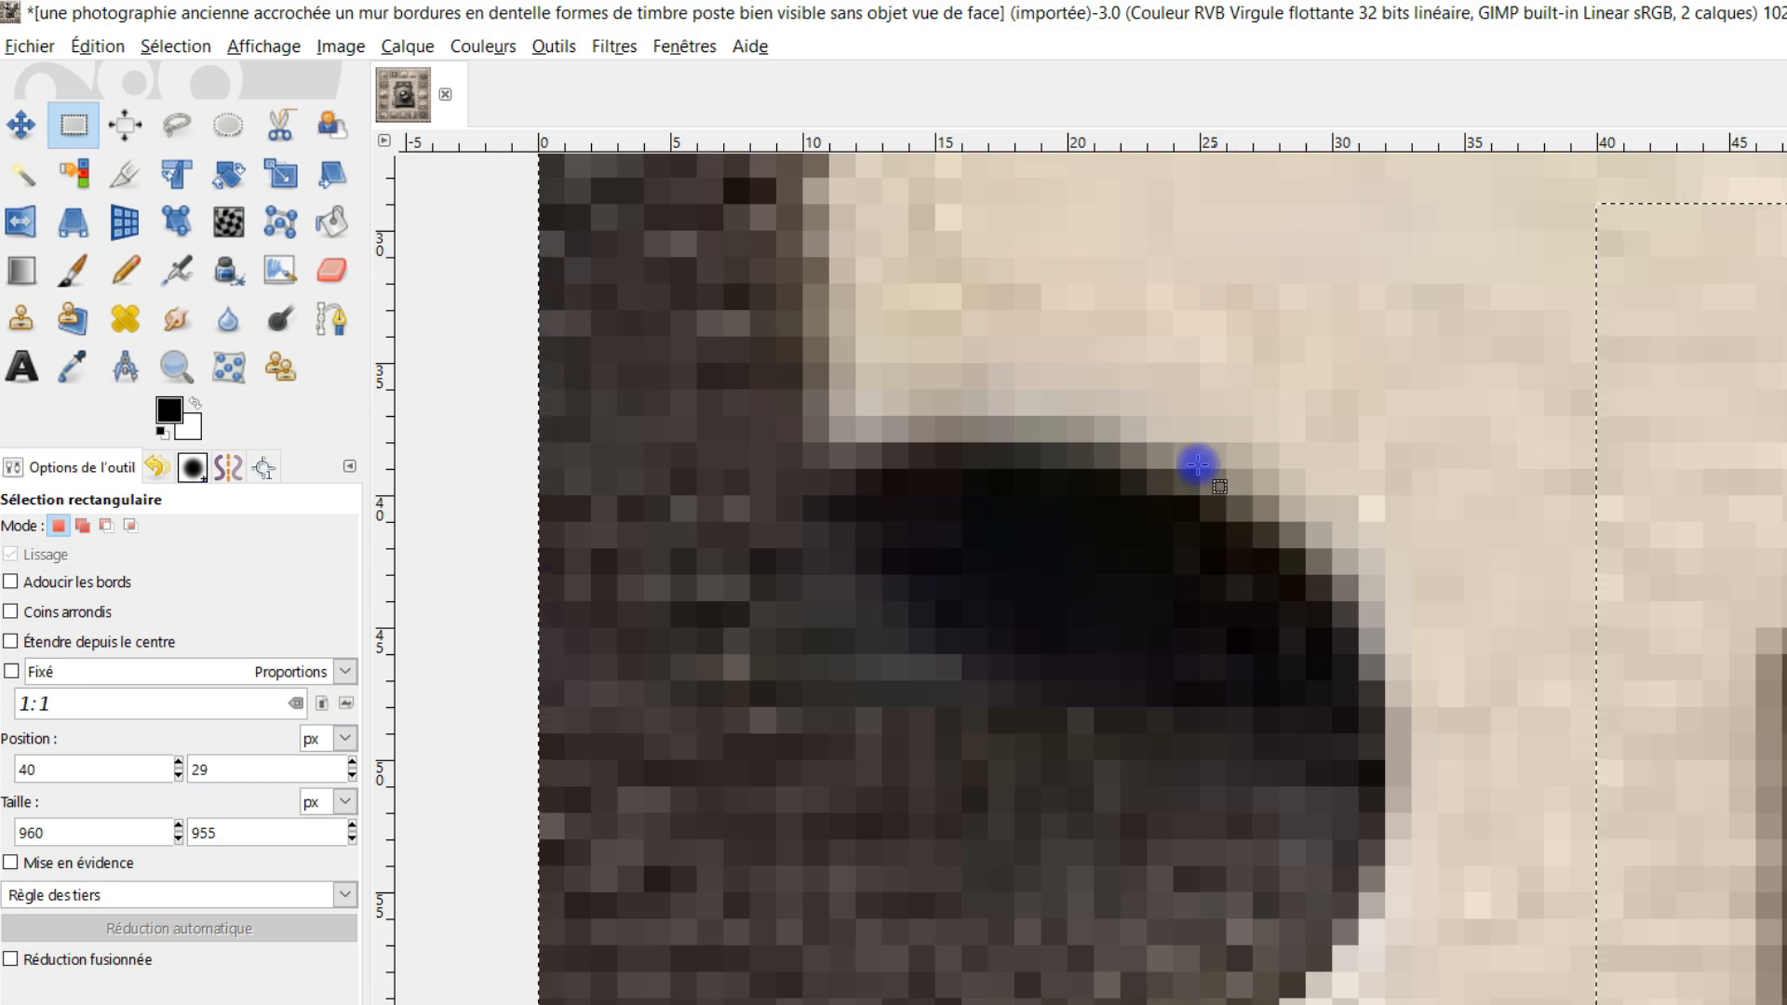
scroll(993, 617, down, 8)
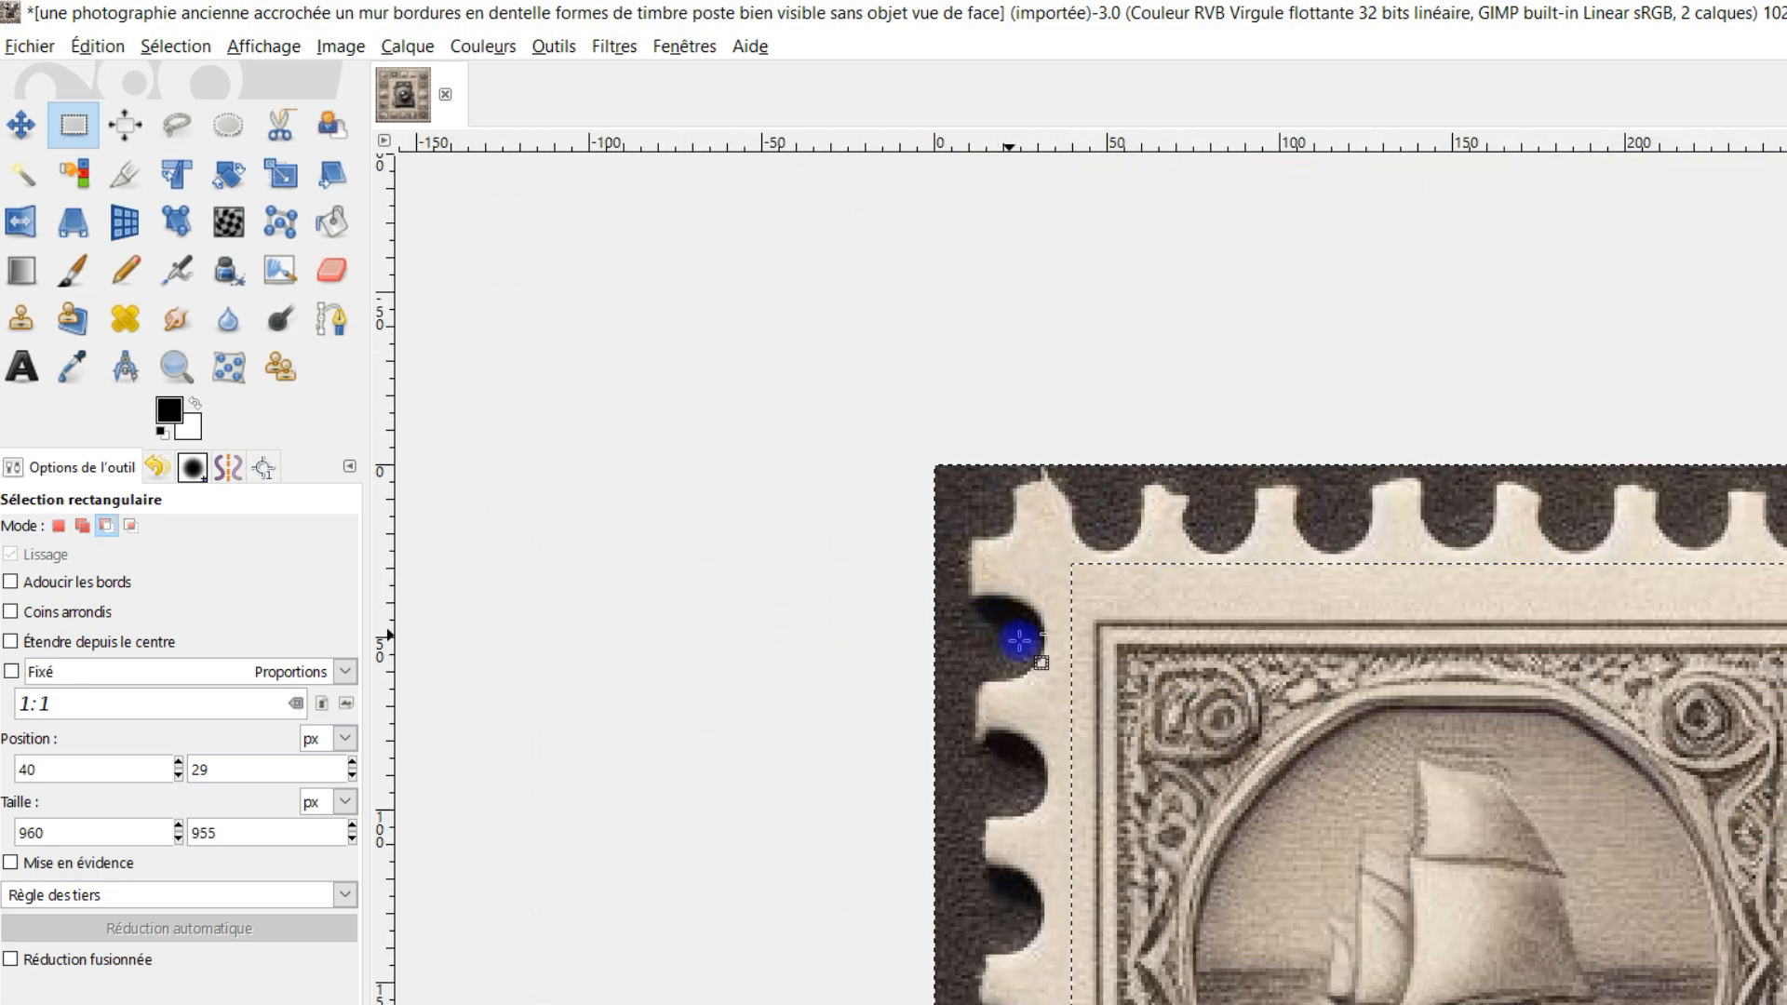
scroll(1021, 515, down, 2)
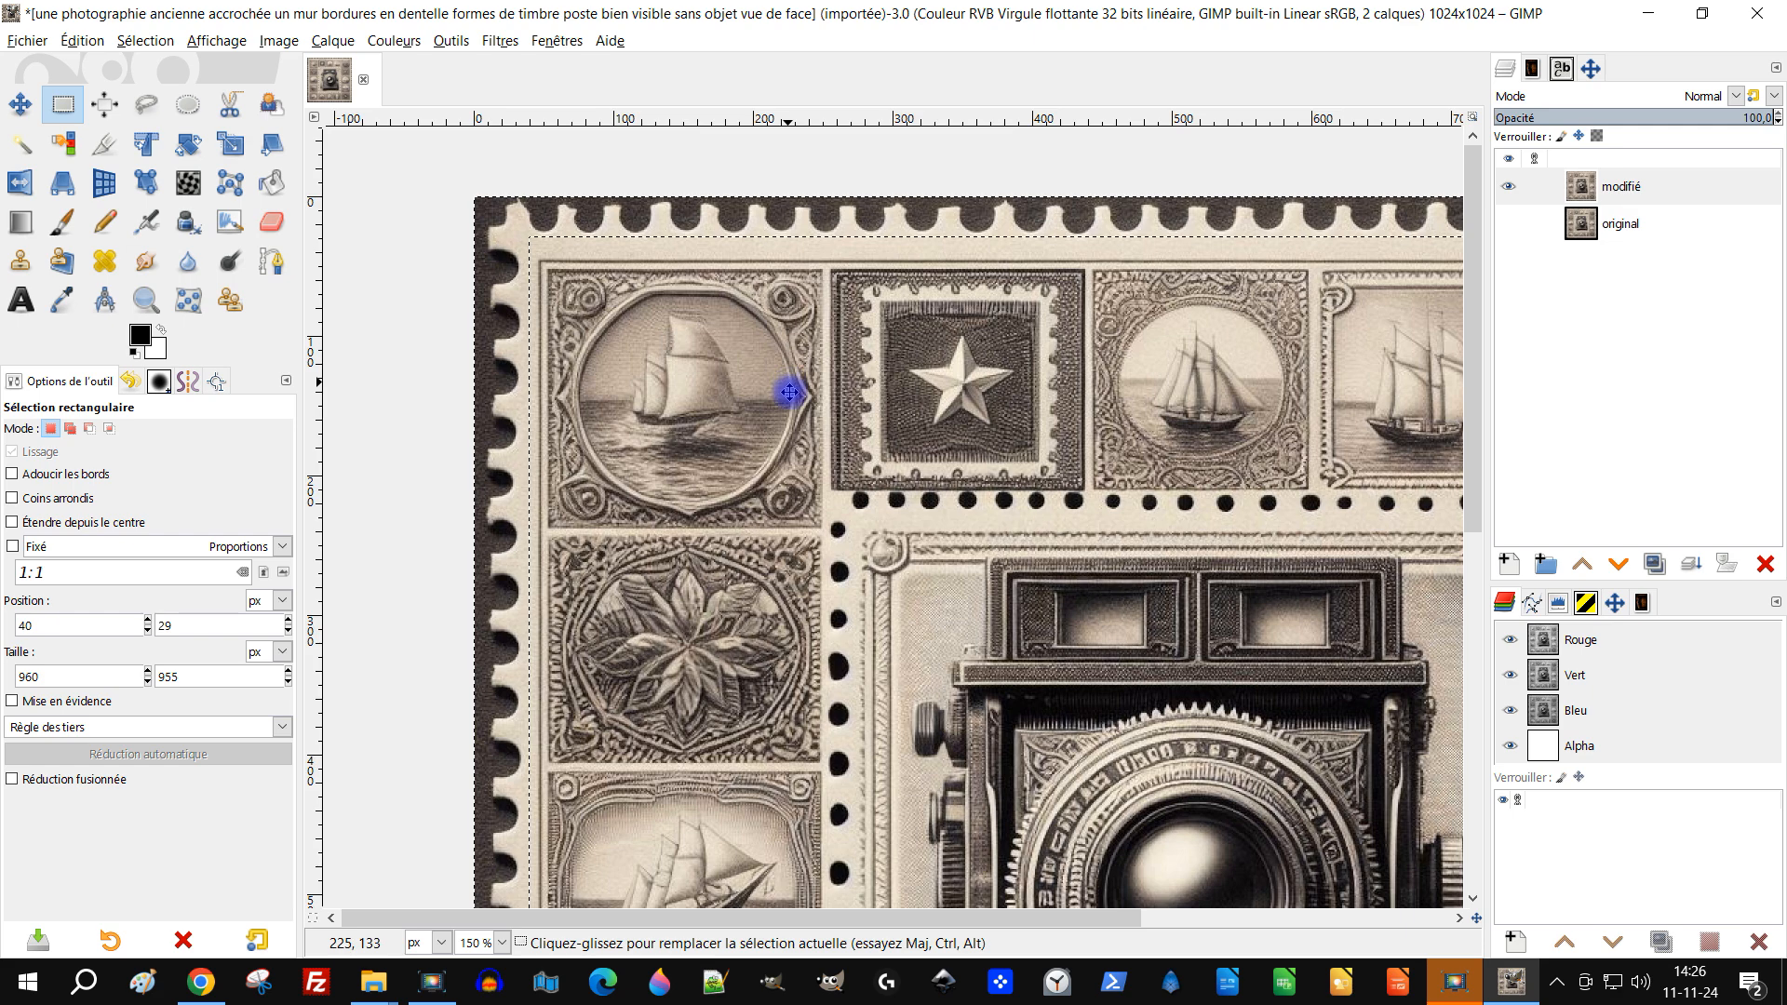
scroll(879, 549, up, 1)
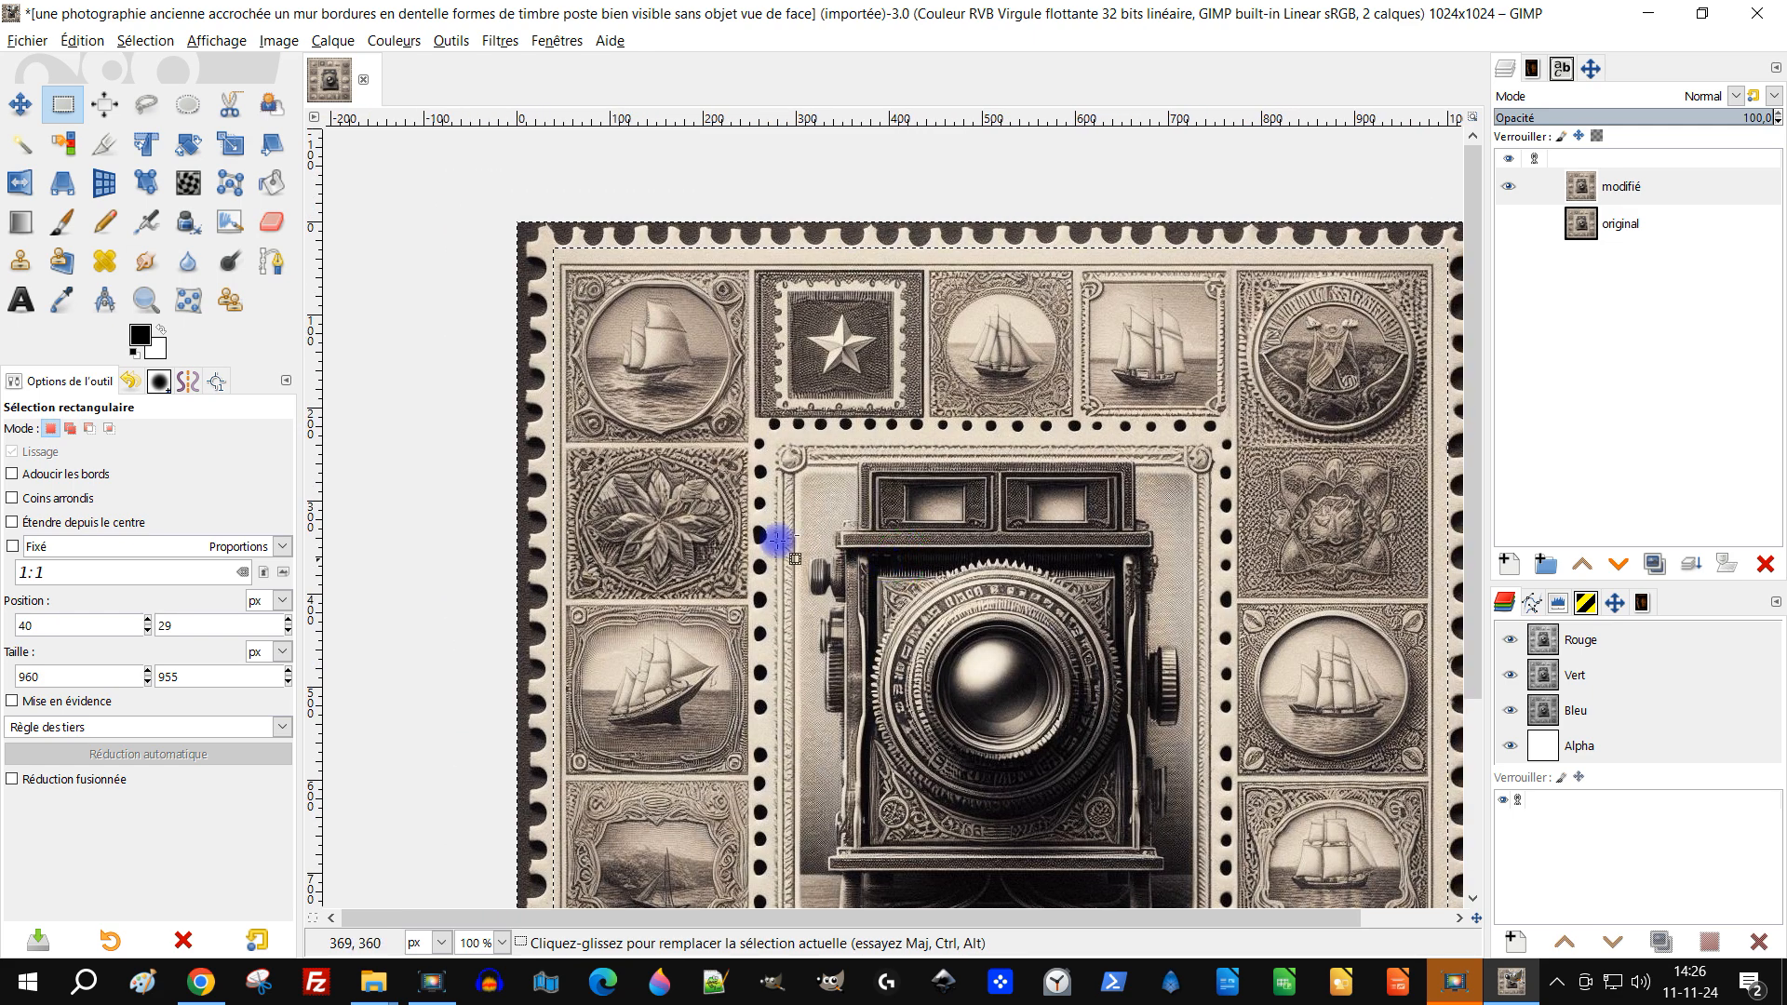
scroll(642, 494, up, 2)
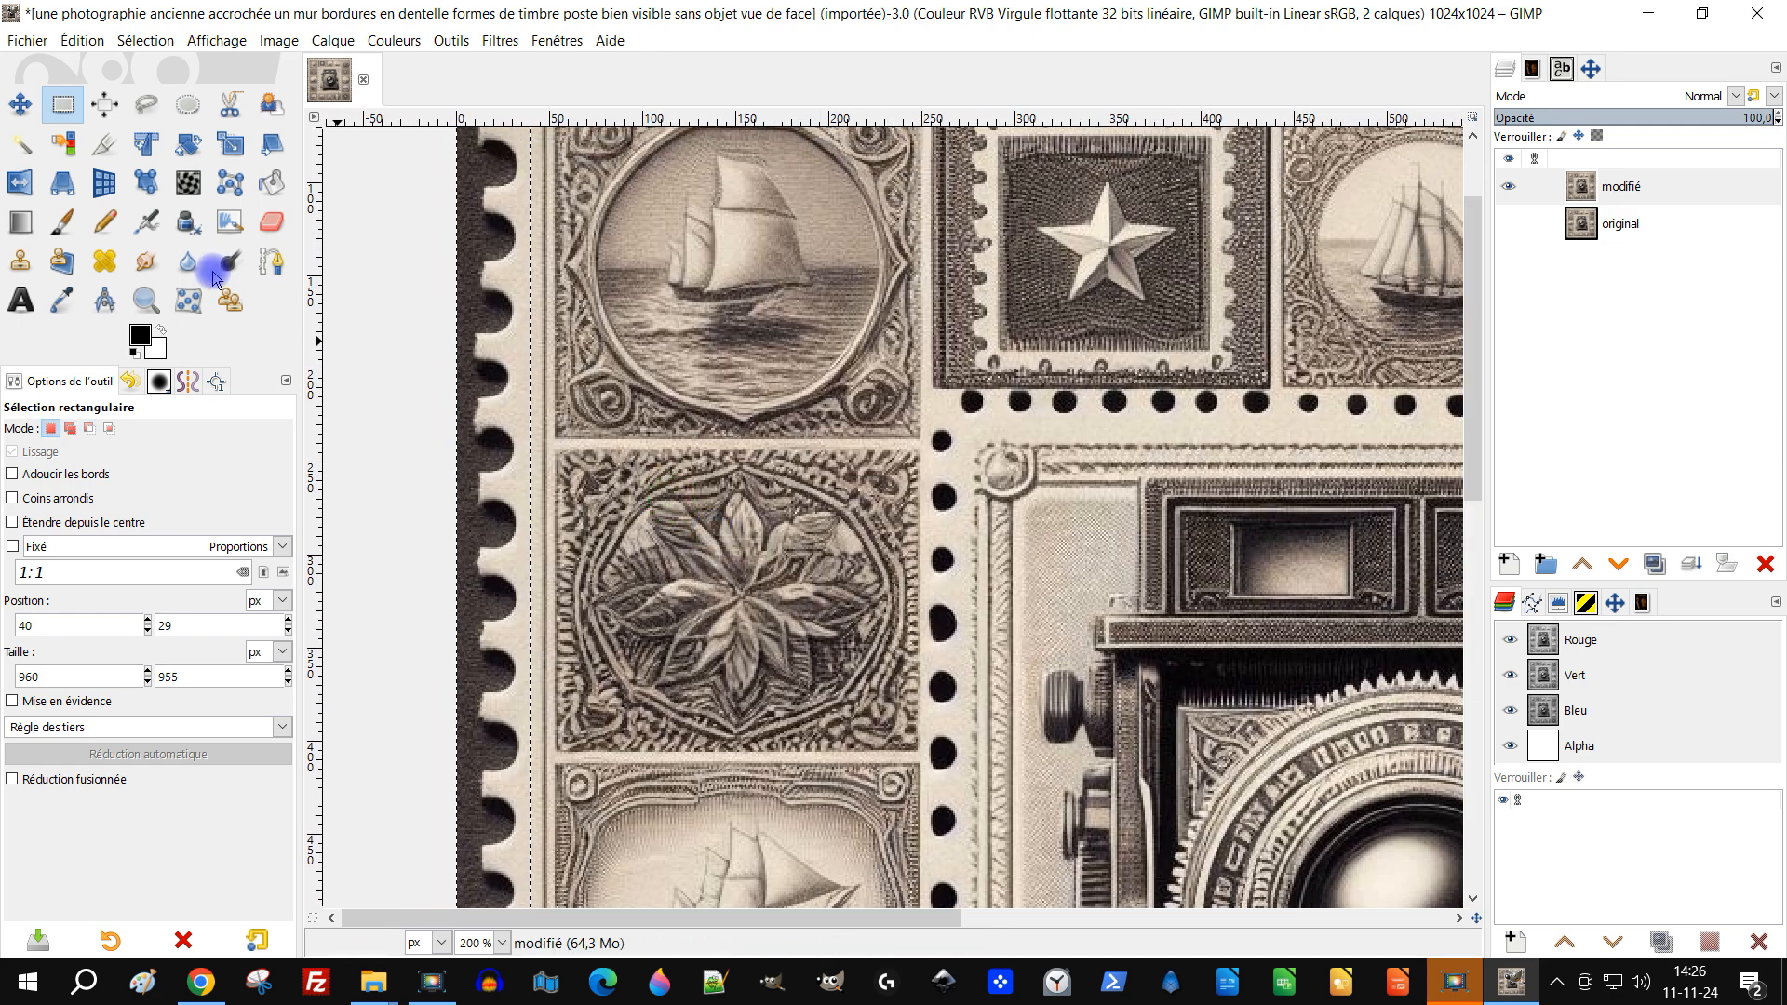
Test the selection by painting black around the border with the 162 px "2. Hardness 075" brush, and undo the painting
click(61, 221)
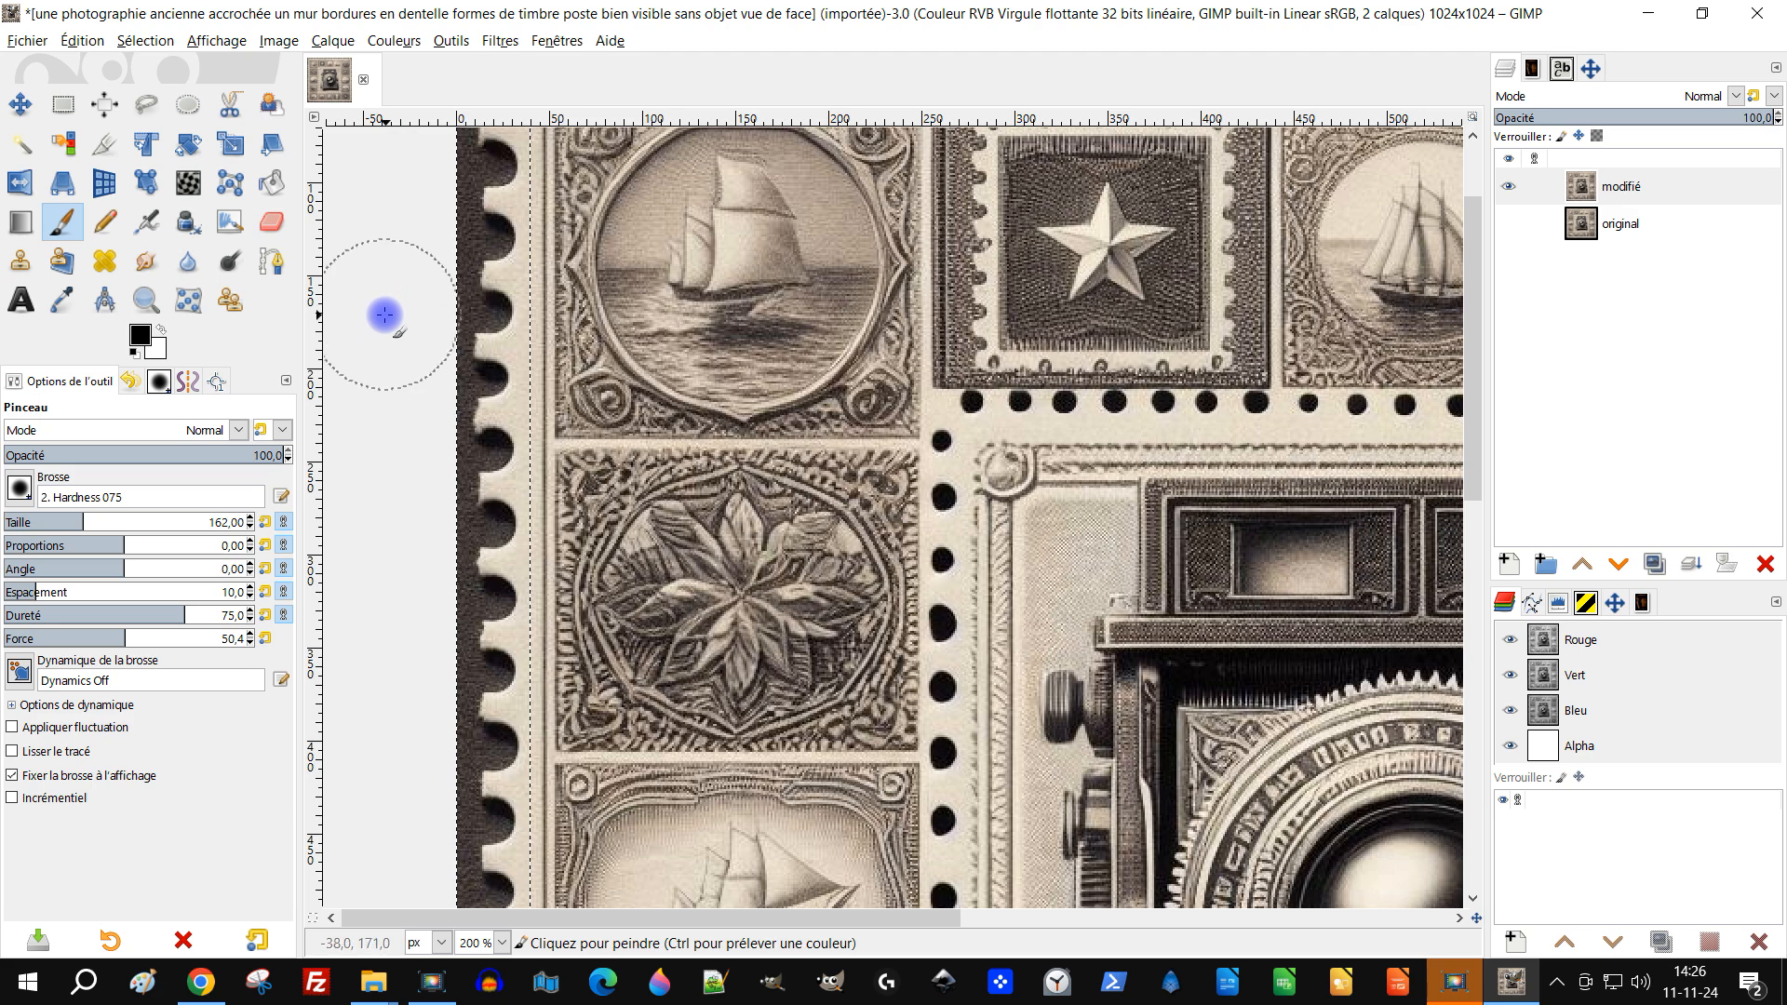
mouse_move(401, 340)
mouse_down()
mouse_move(493, 745)
mouse_move(493, 898)
mouse_move(493, 130)
mouse_up()
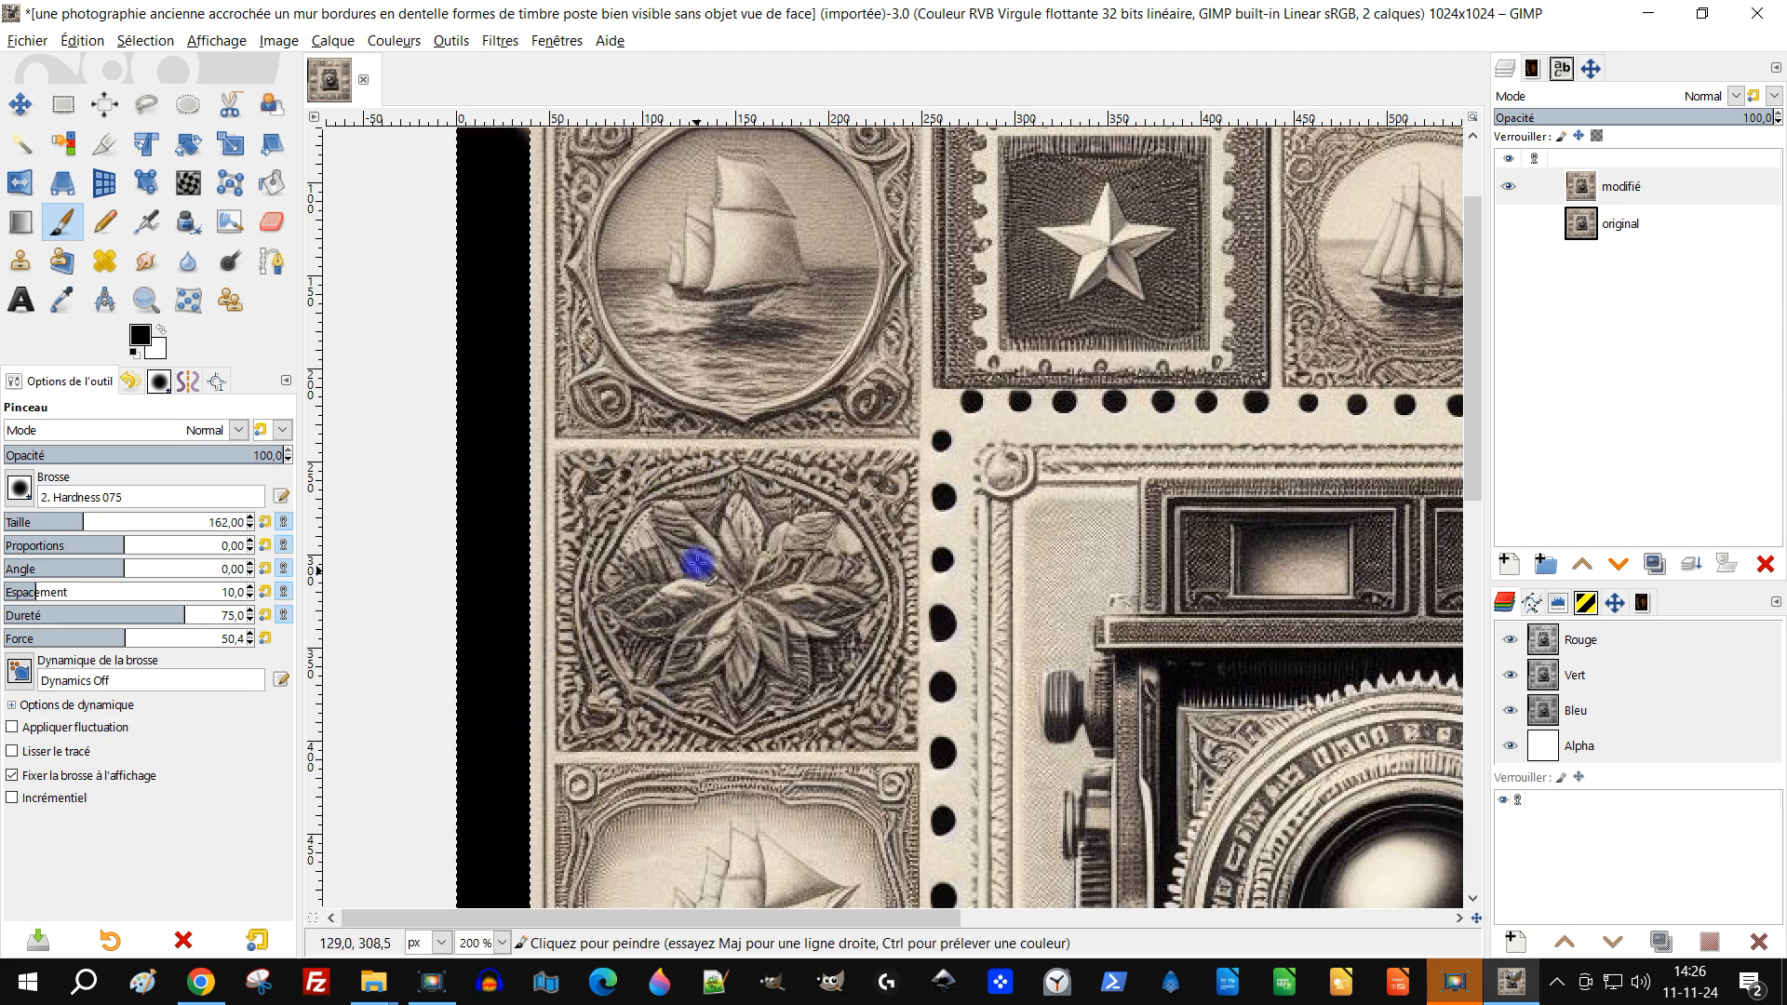
scroll(627, 590, down, 4)
scroll(626, 658, up, 2)
scroll(740, 588, down, 3)
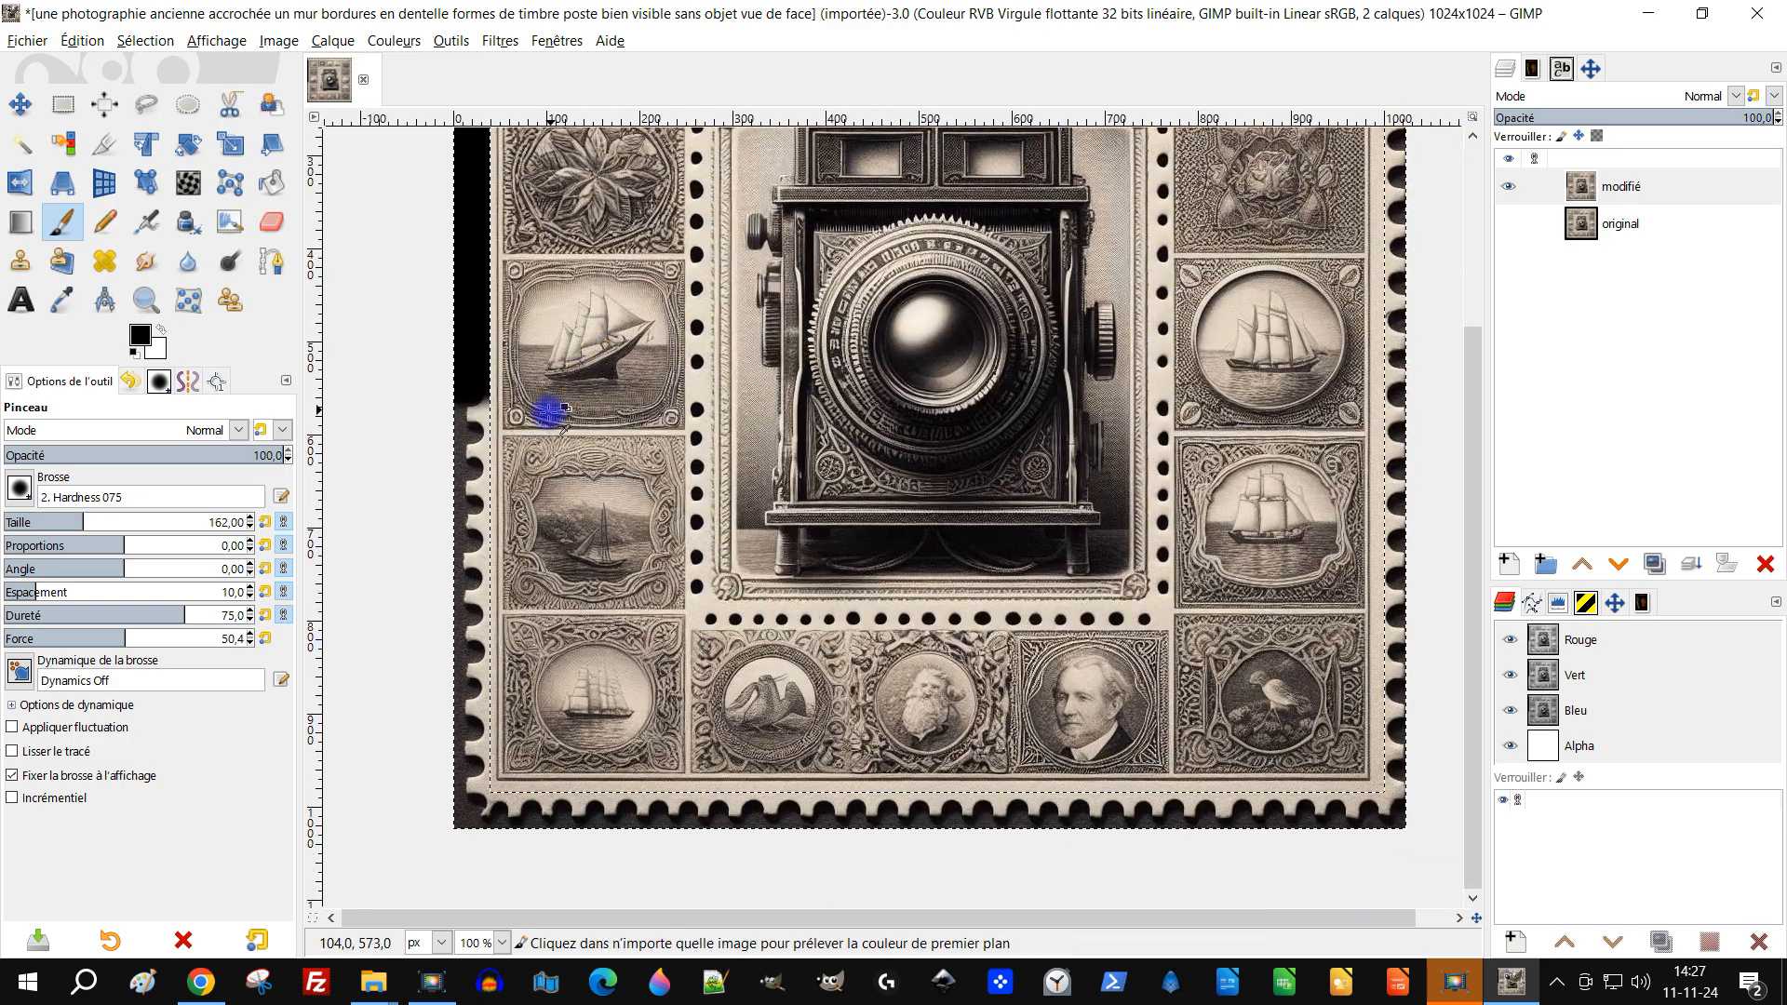
scroll(547, 399, down, 2)
mouse_move(994, 515)
mouse_down()
mouse_move(963, 128)
mouse_move(506, 148)
mouse_up()
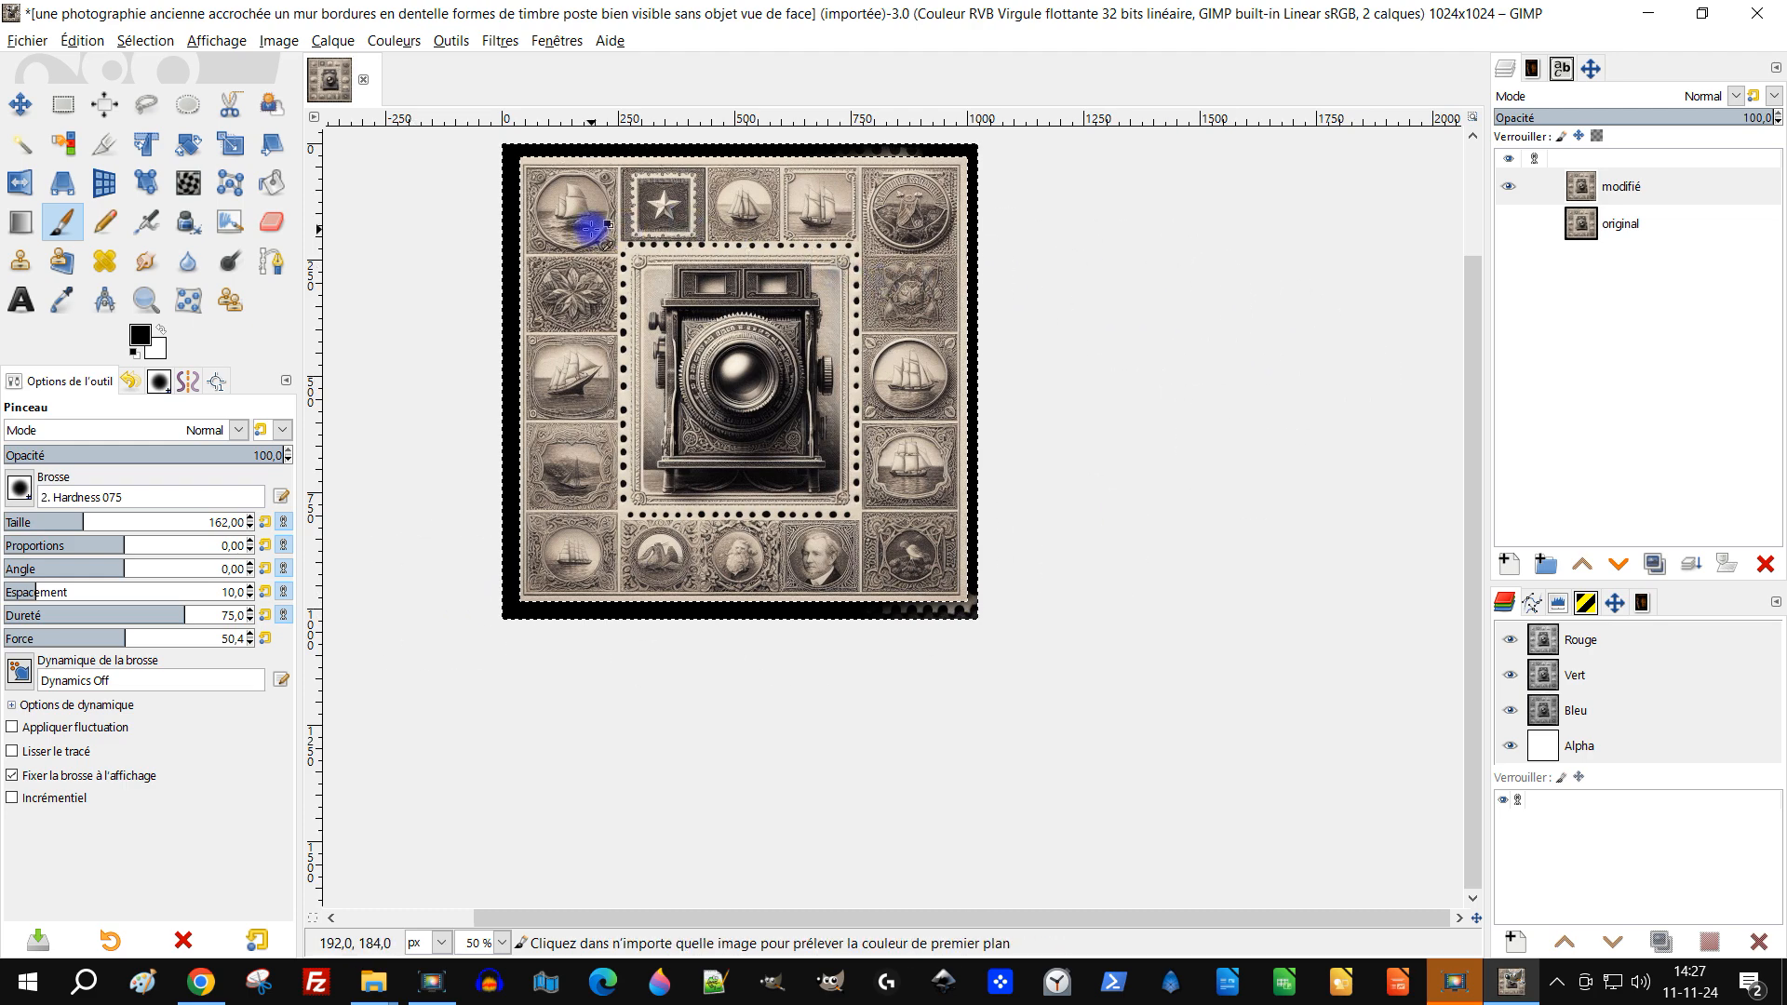
key(ctrl+z)
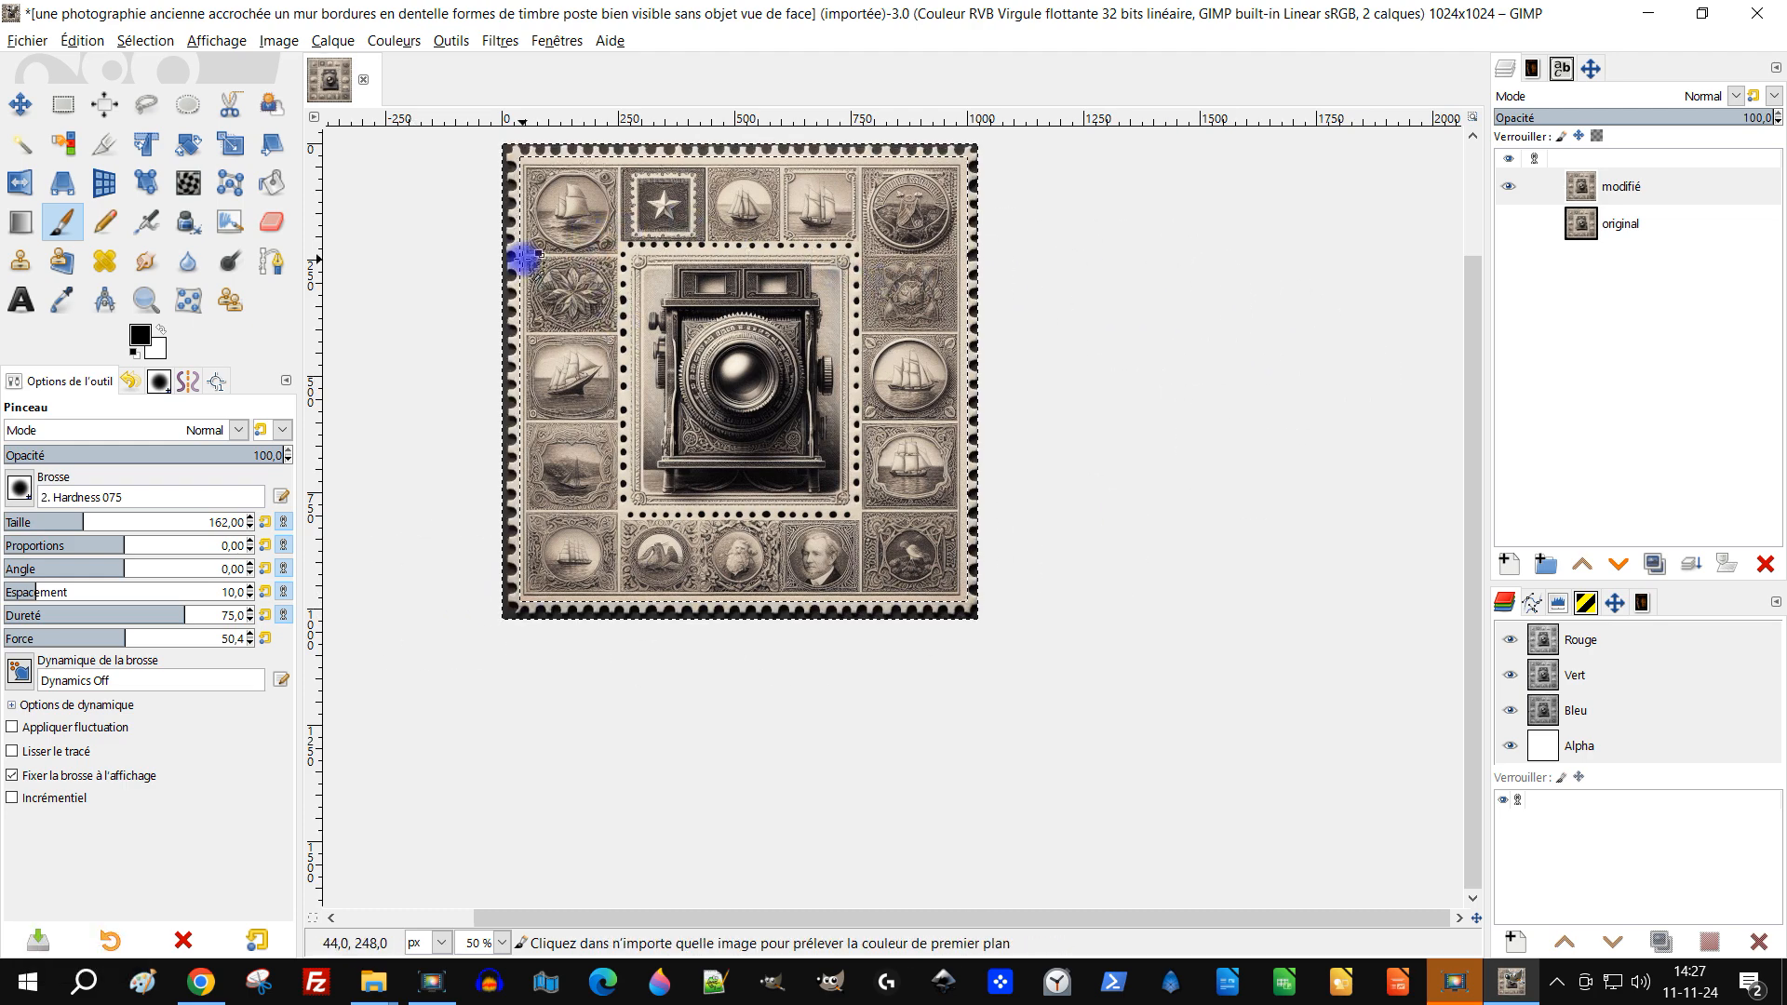
Try Color to Alpha on the inverted border selection, sampling the dark brown background beside the notches as the color and previewing the effect
scroll(518, 260, up, 3)
scroll(589, 292, up, 2)
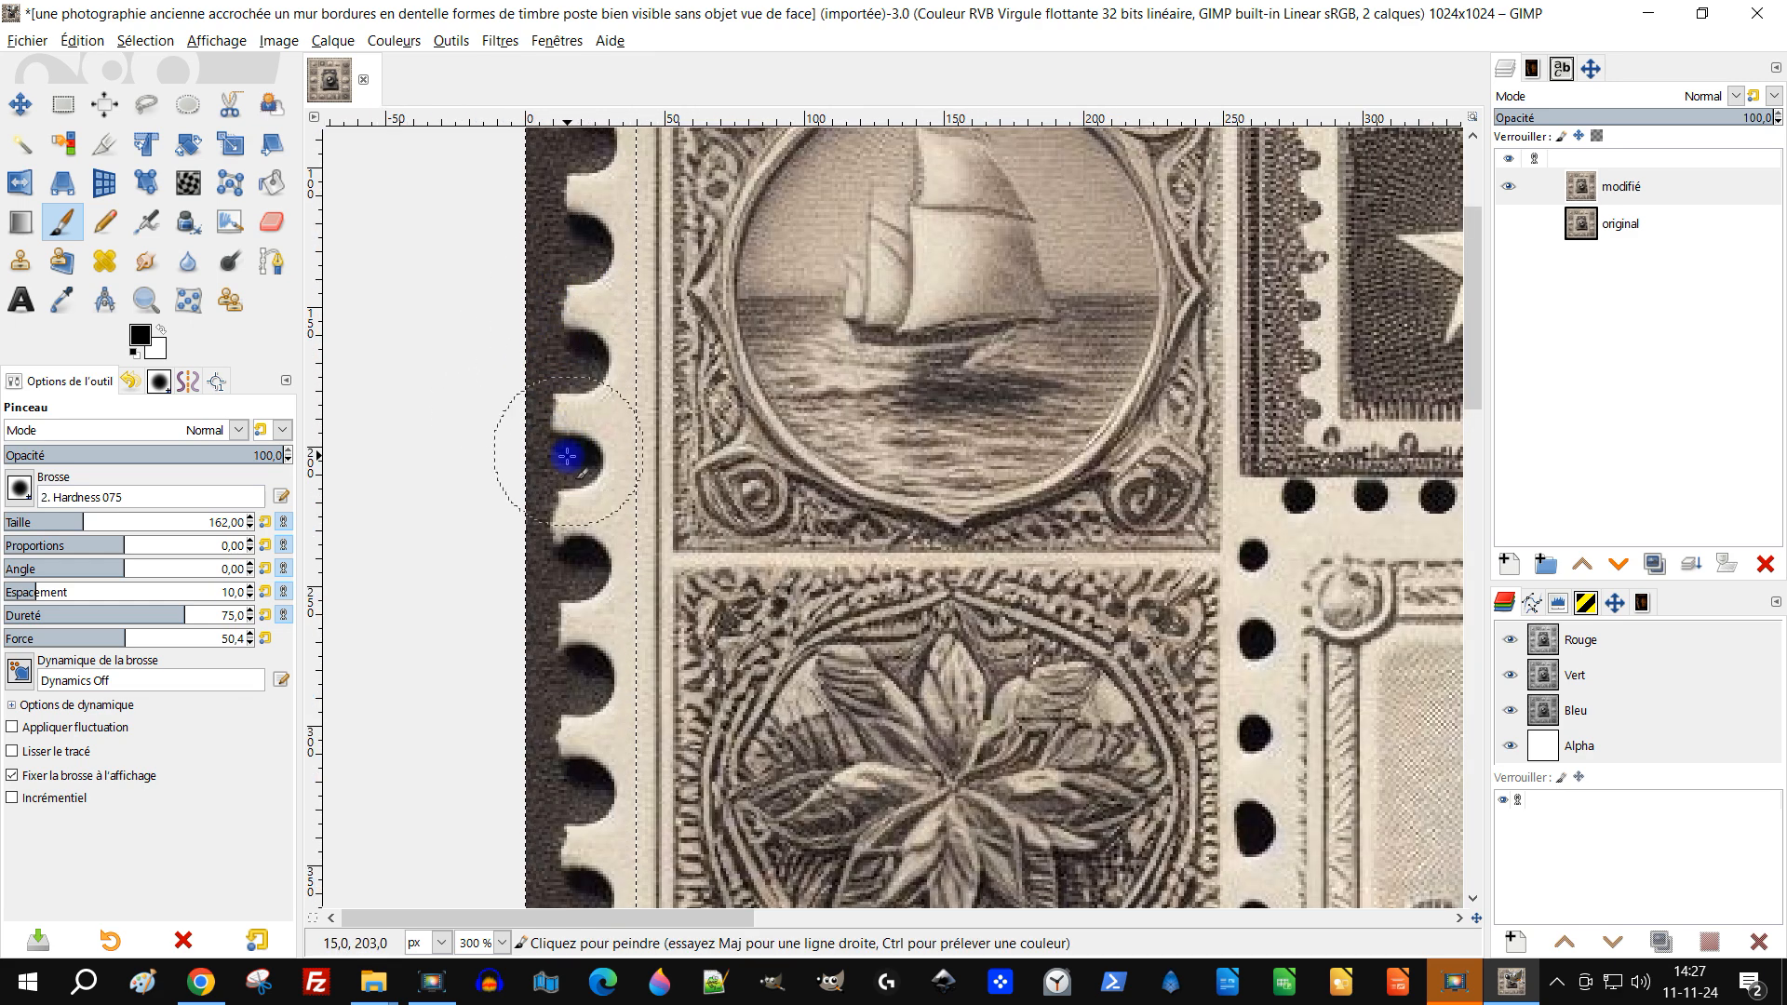
click(57, 104)
drag(610, 370, 674, 570)
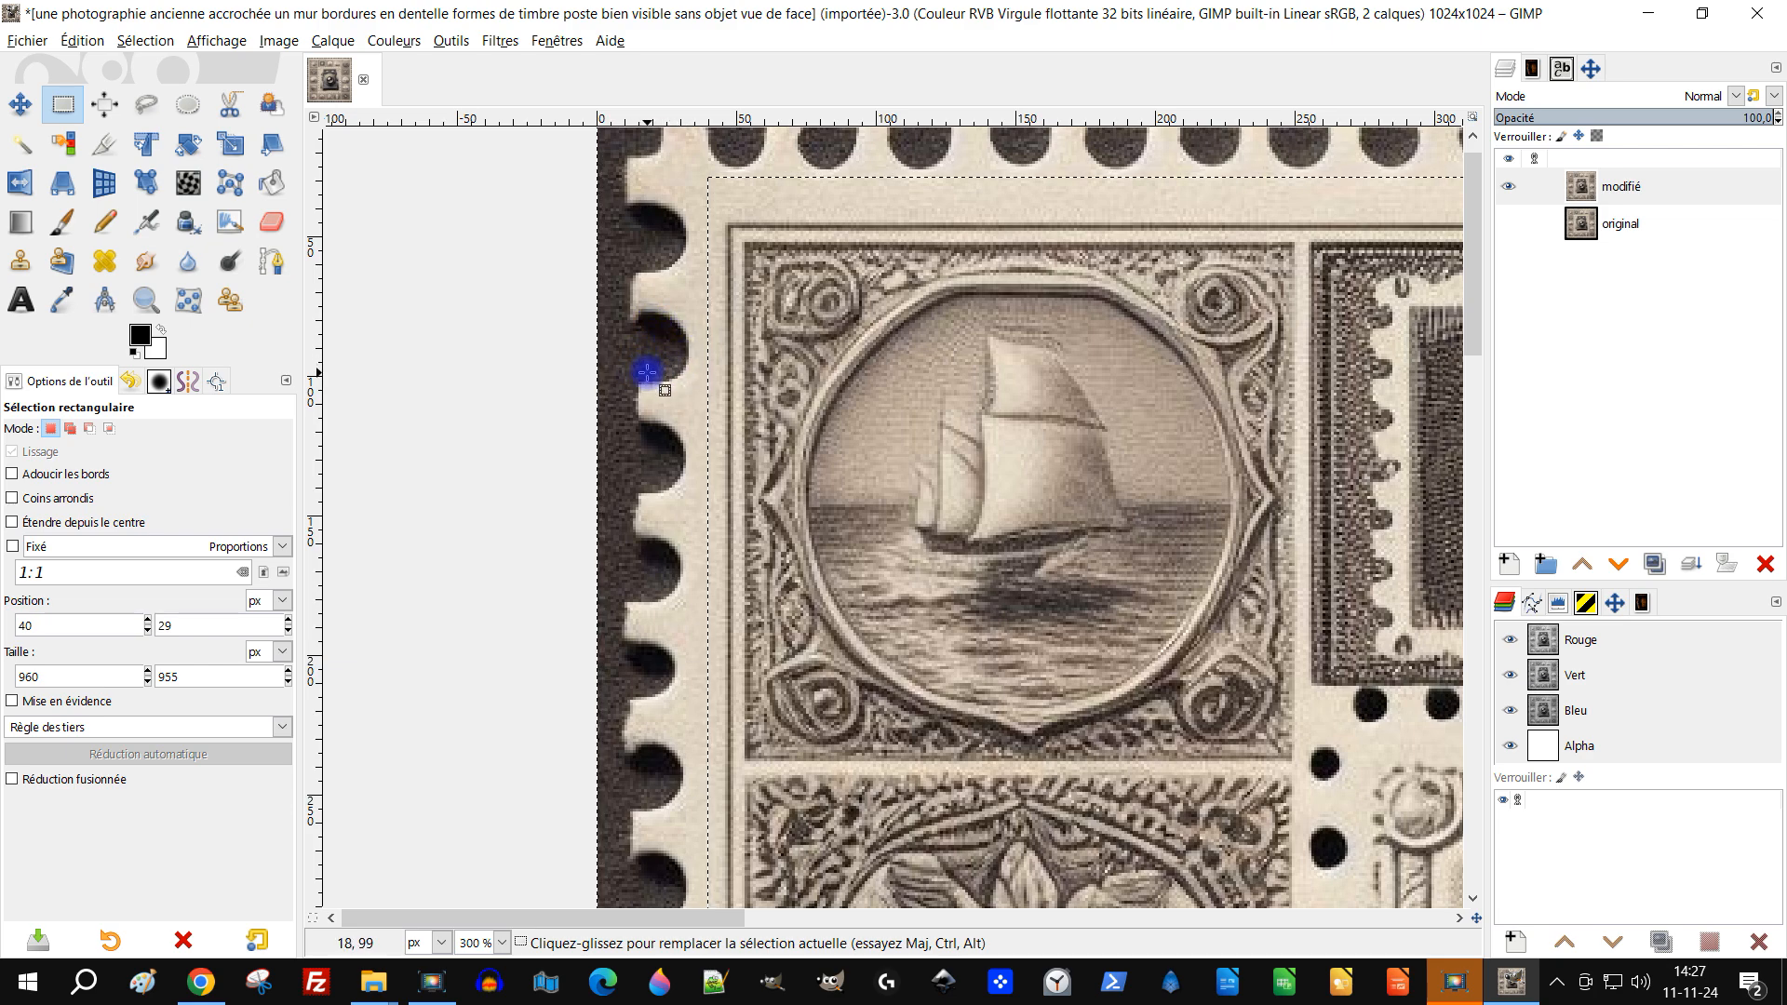
click(385, 44)
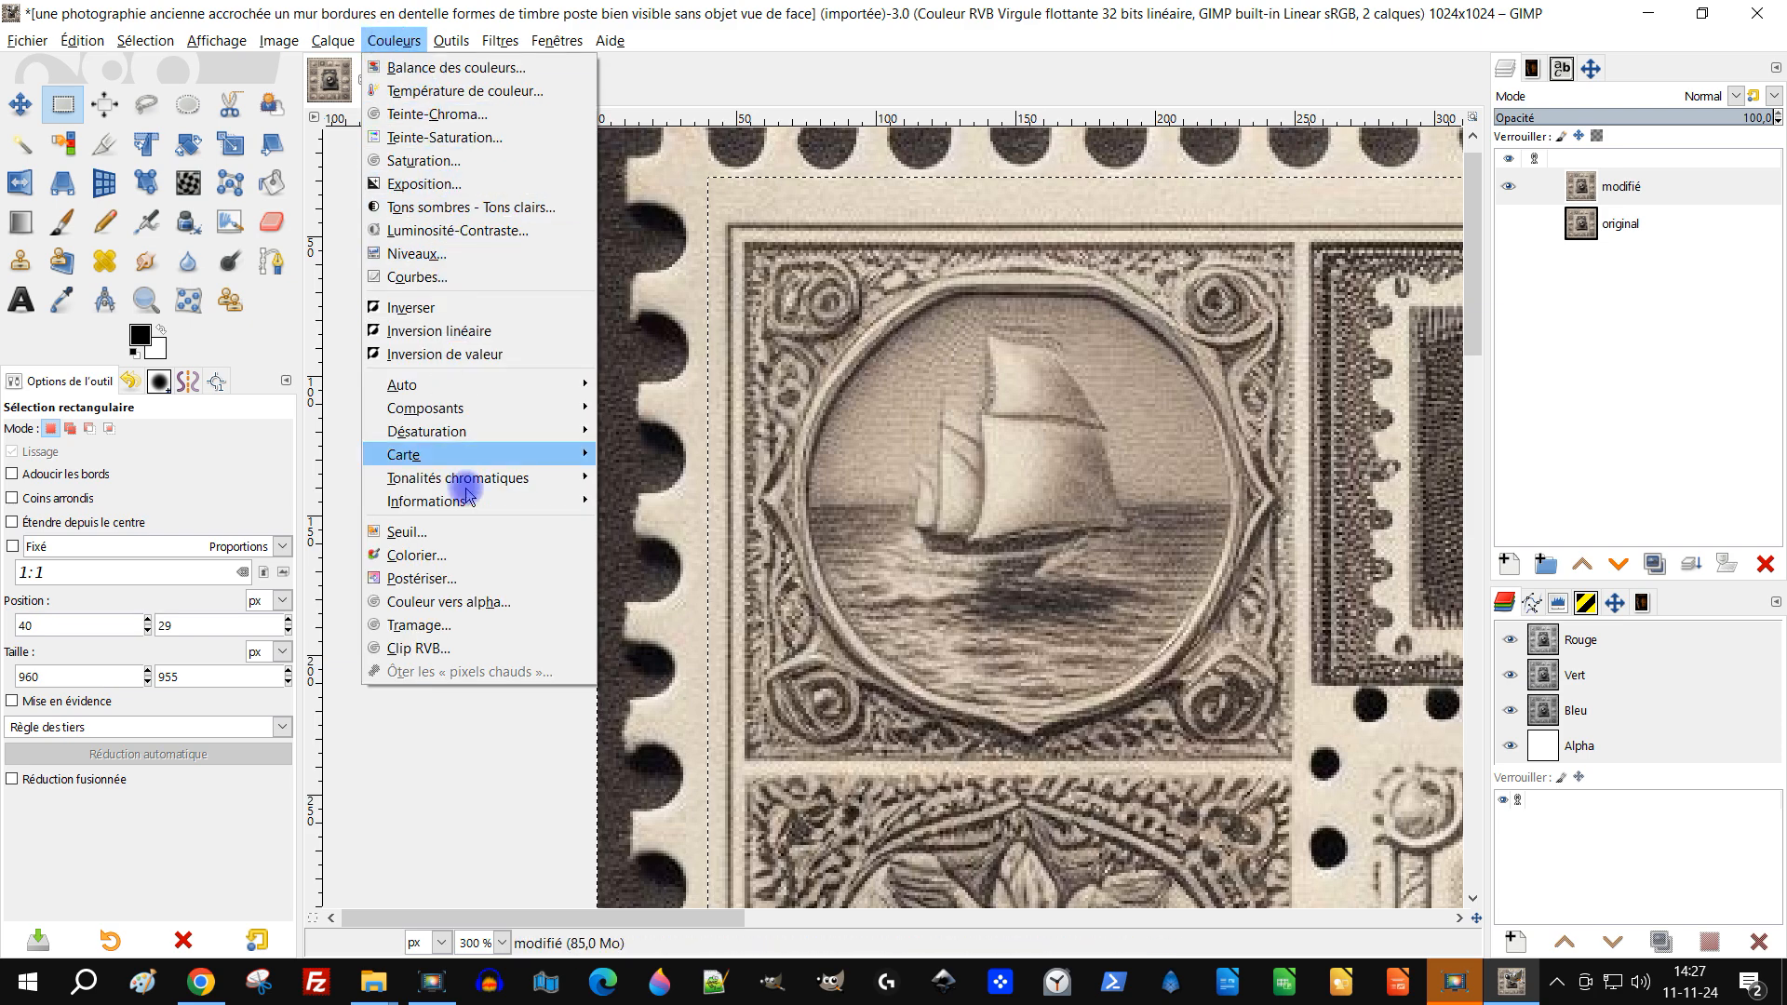
click(513, 606)
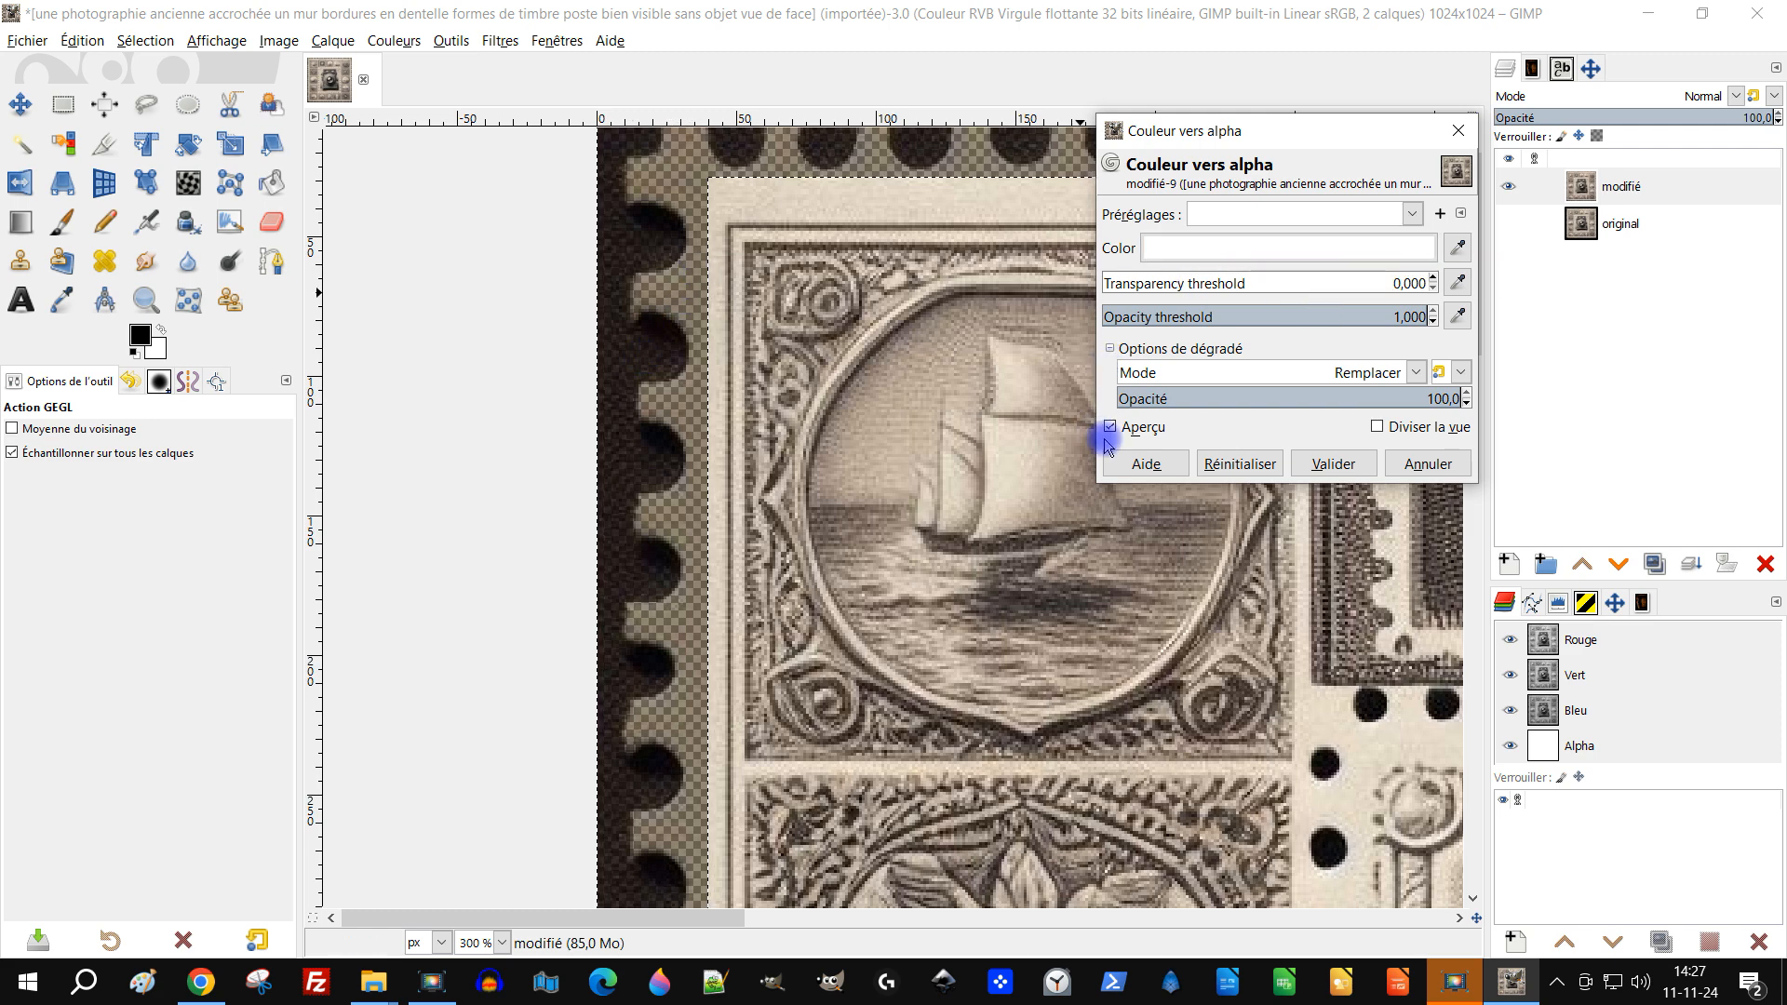
click(1456, 248)
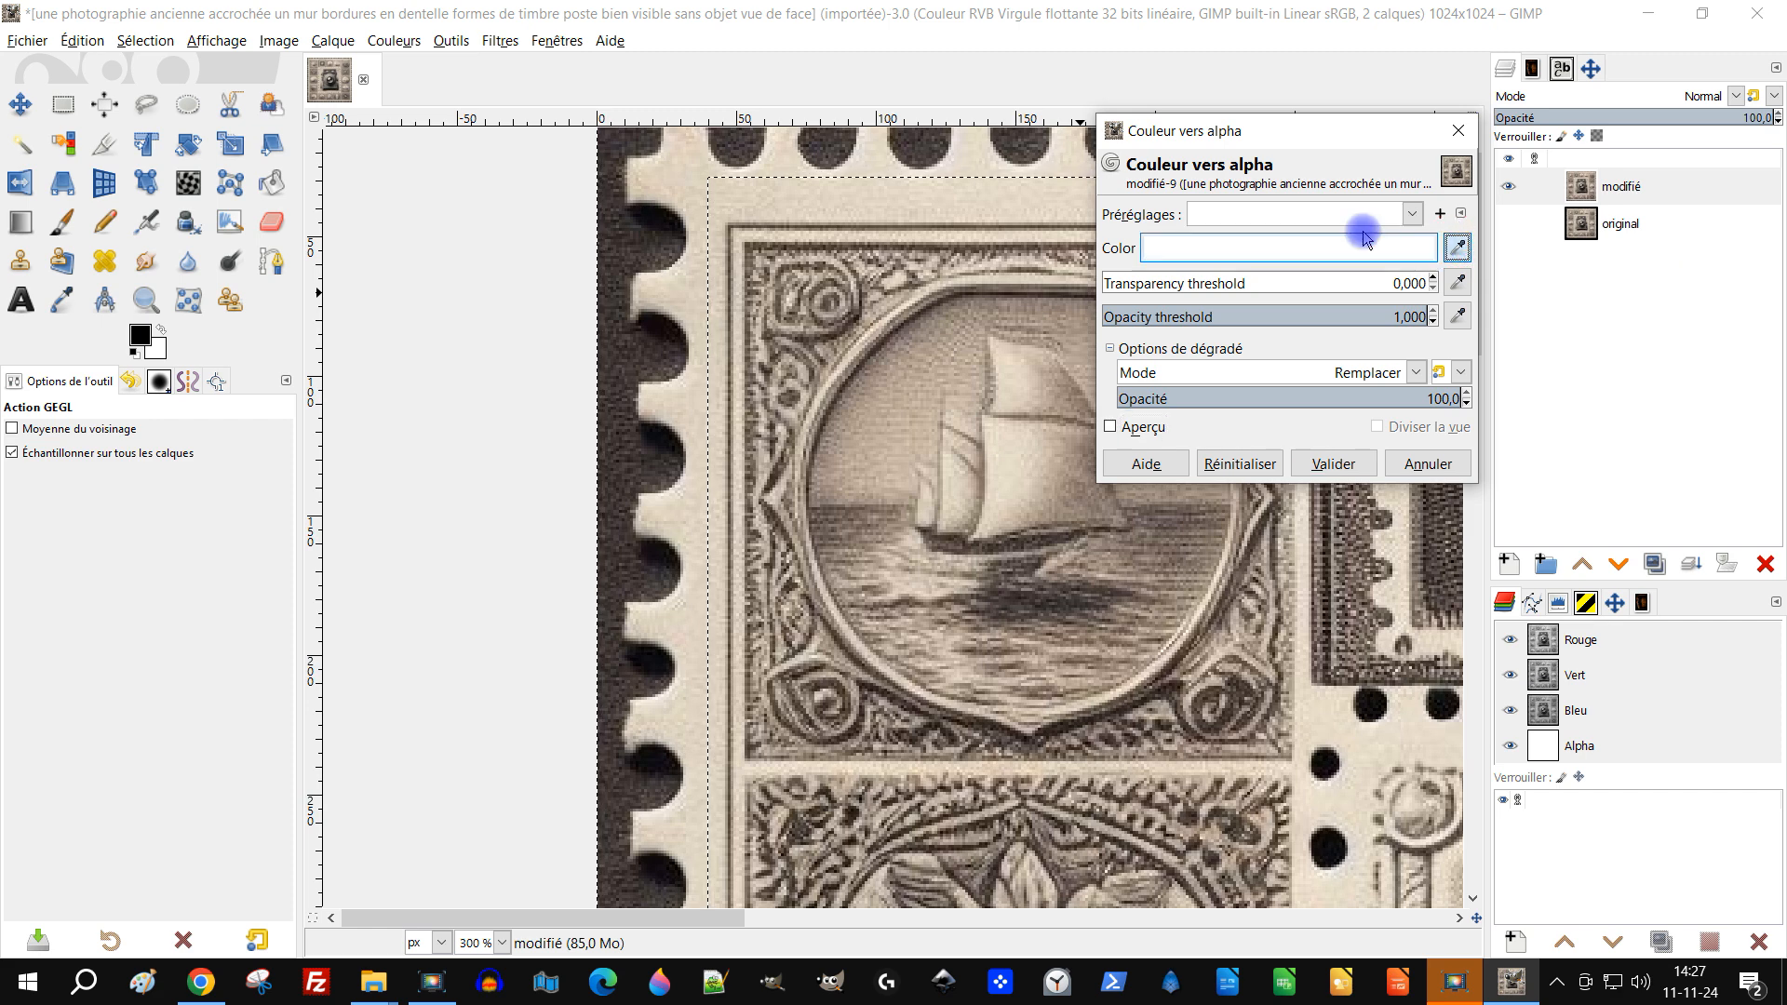
click(630, 357)
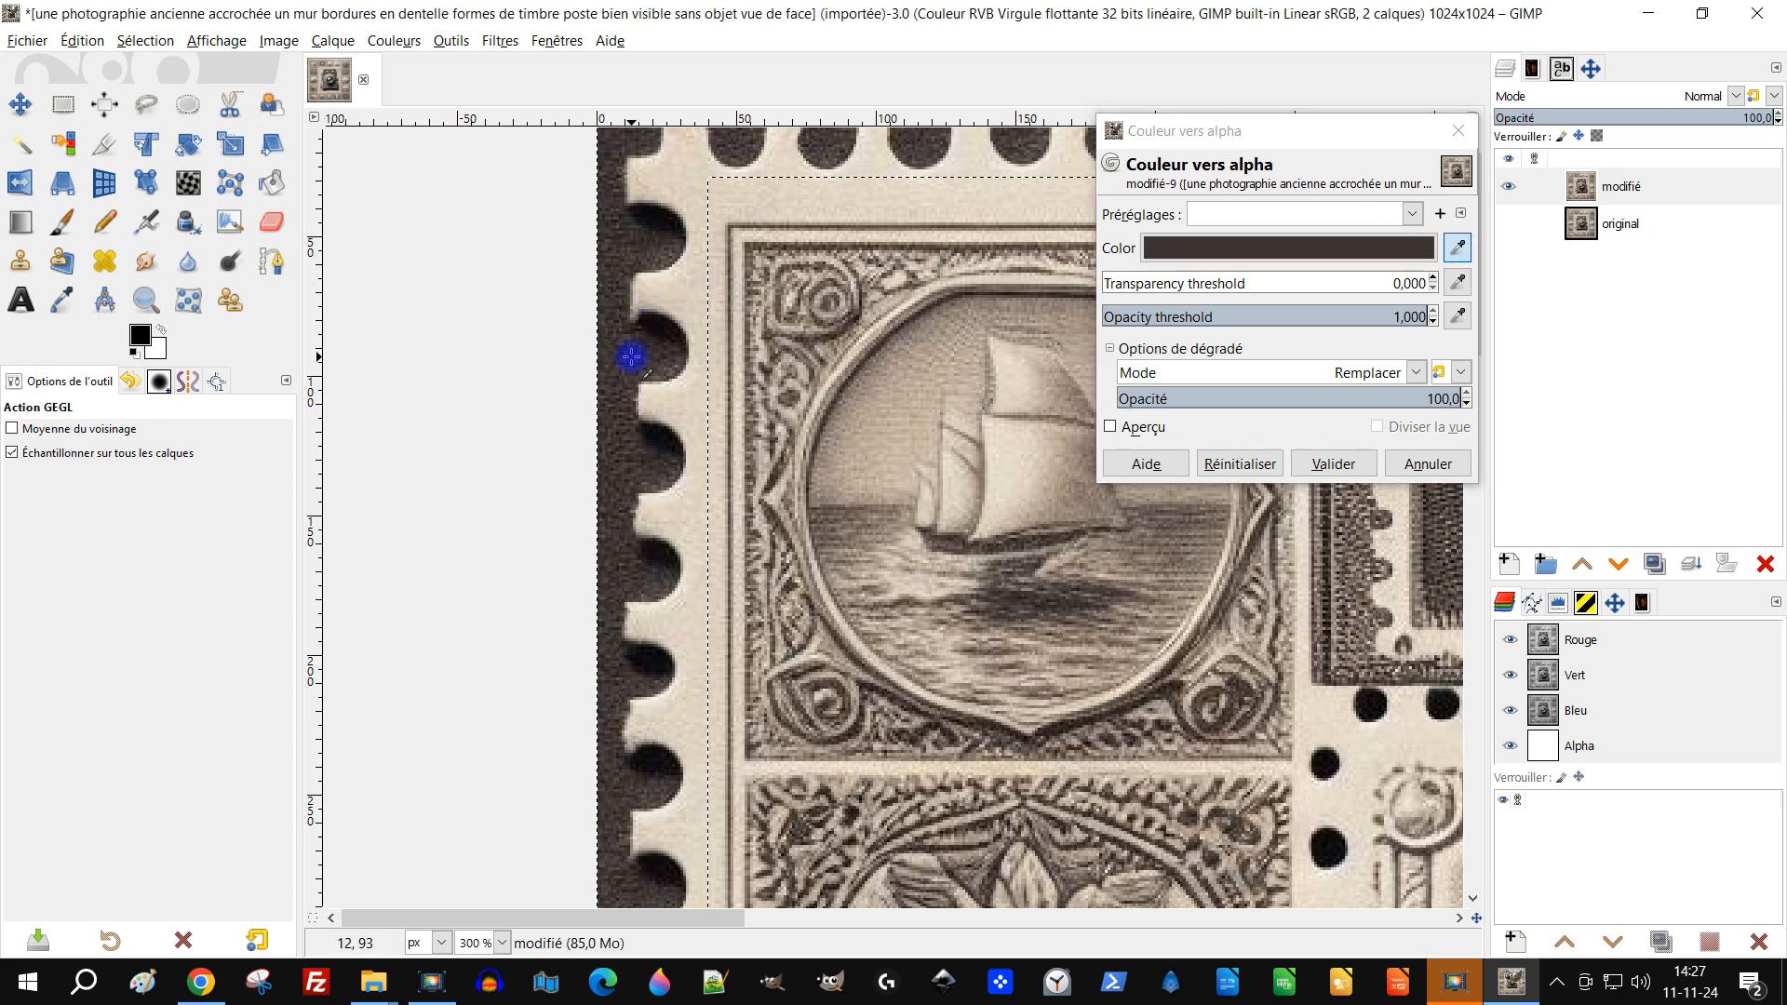
click(1111, 427)
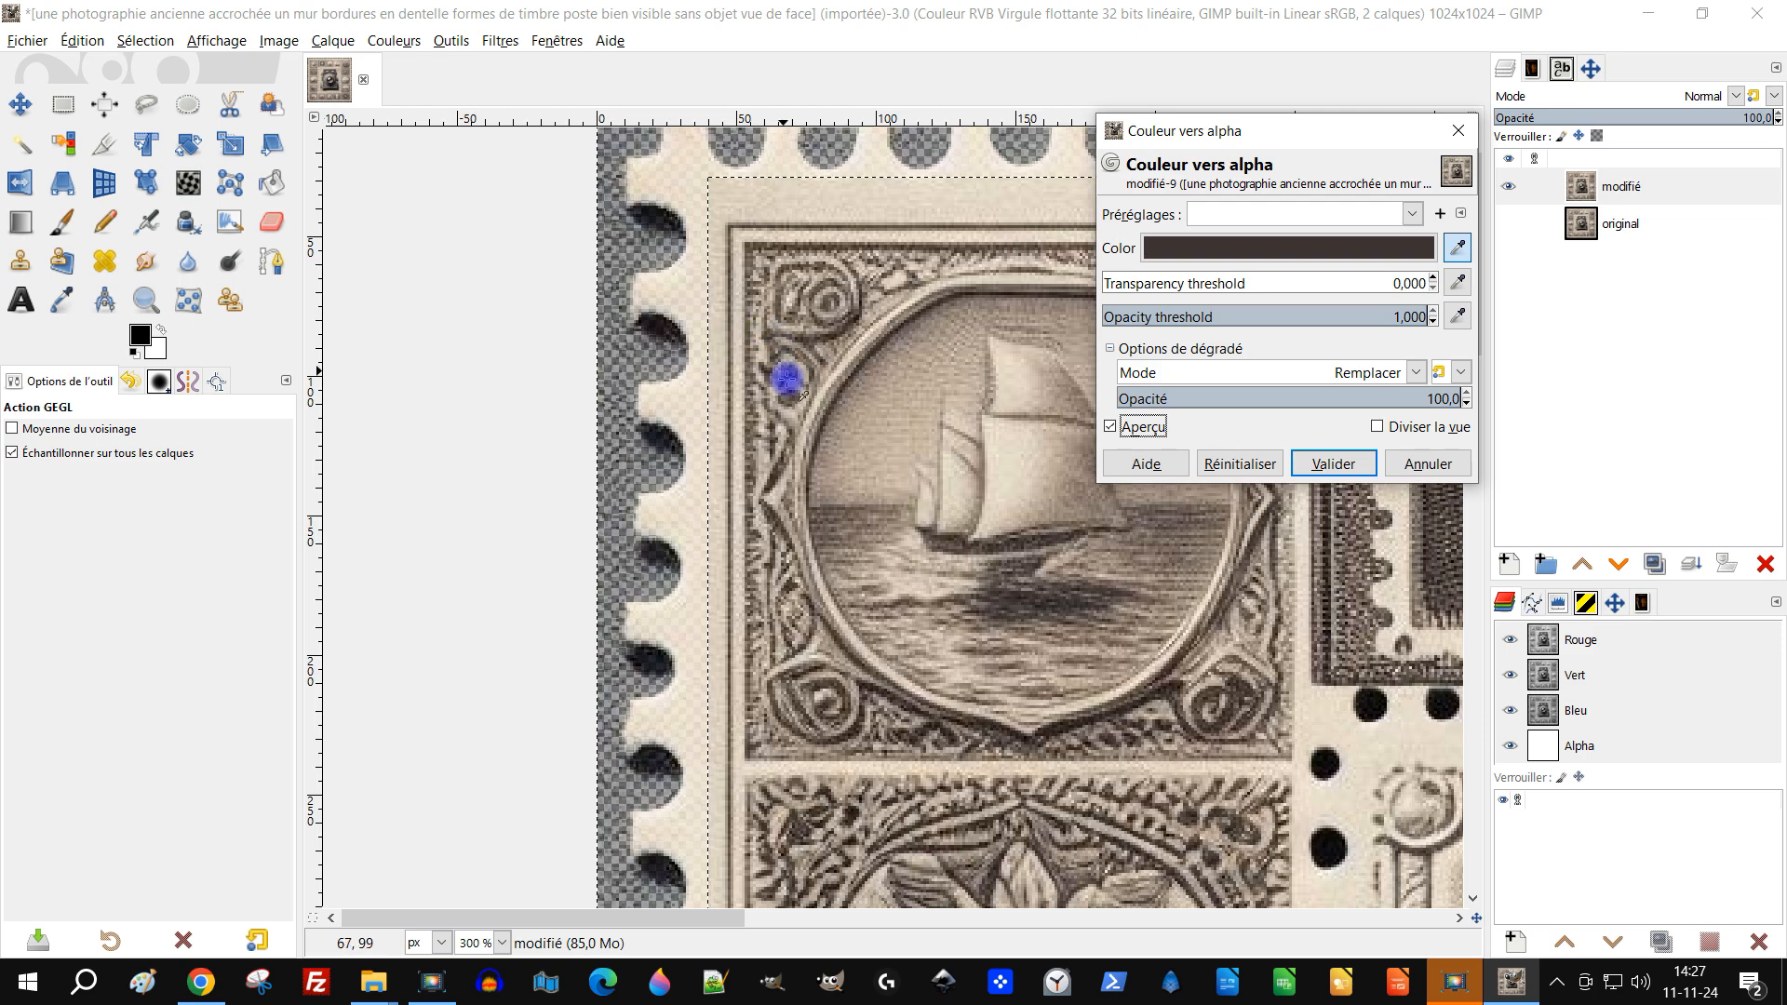
Examine the previewed transparency inside the notches along the stamp's left edge, and cancel the Color to Alpha filter
scroll(737, 284, up, 1)
scroll(703, 531, up, 2)
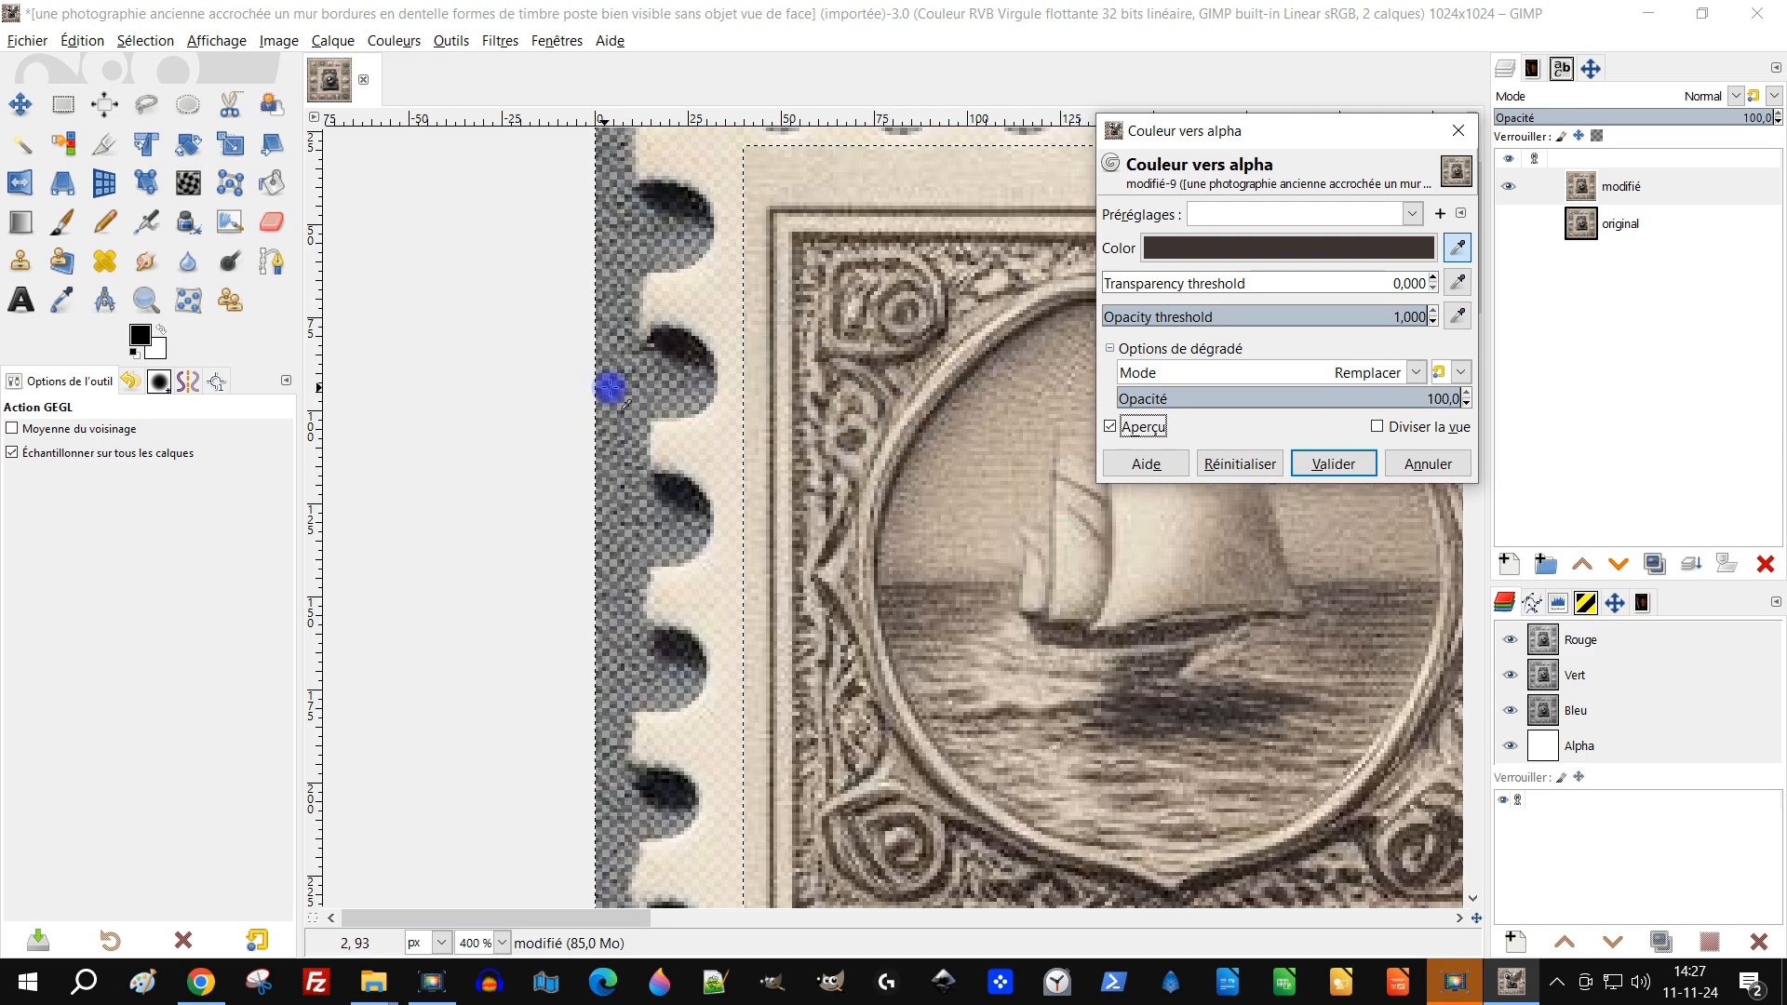
scroll(633, 534, up, 3)
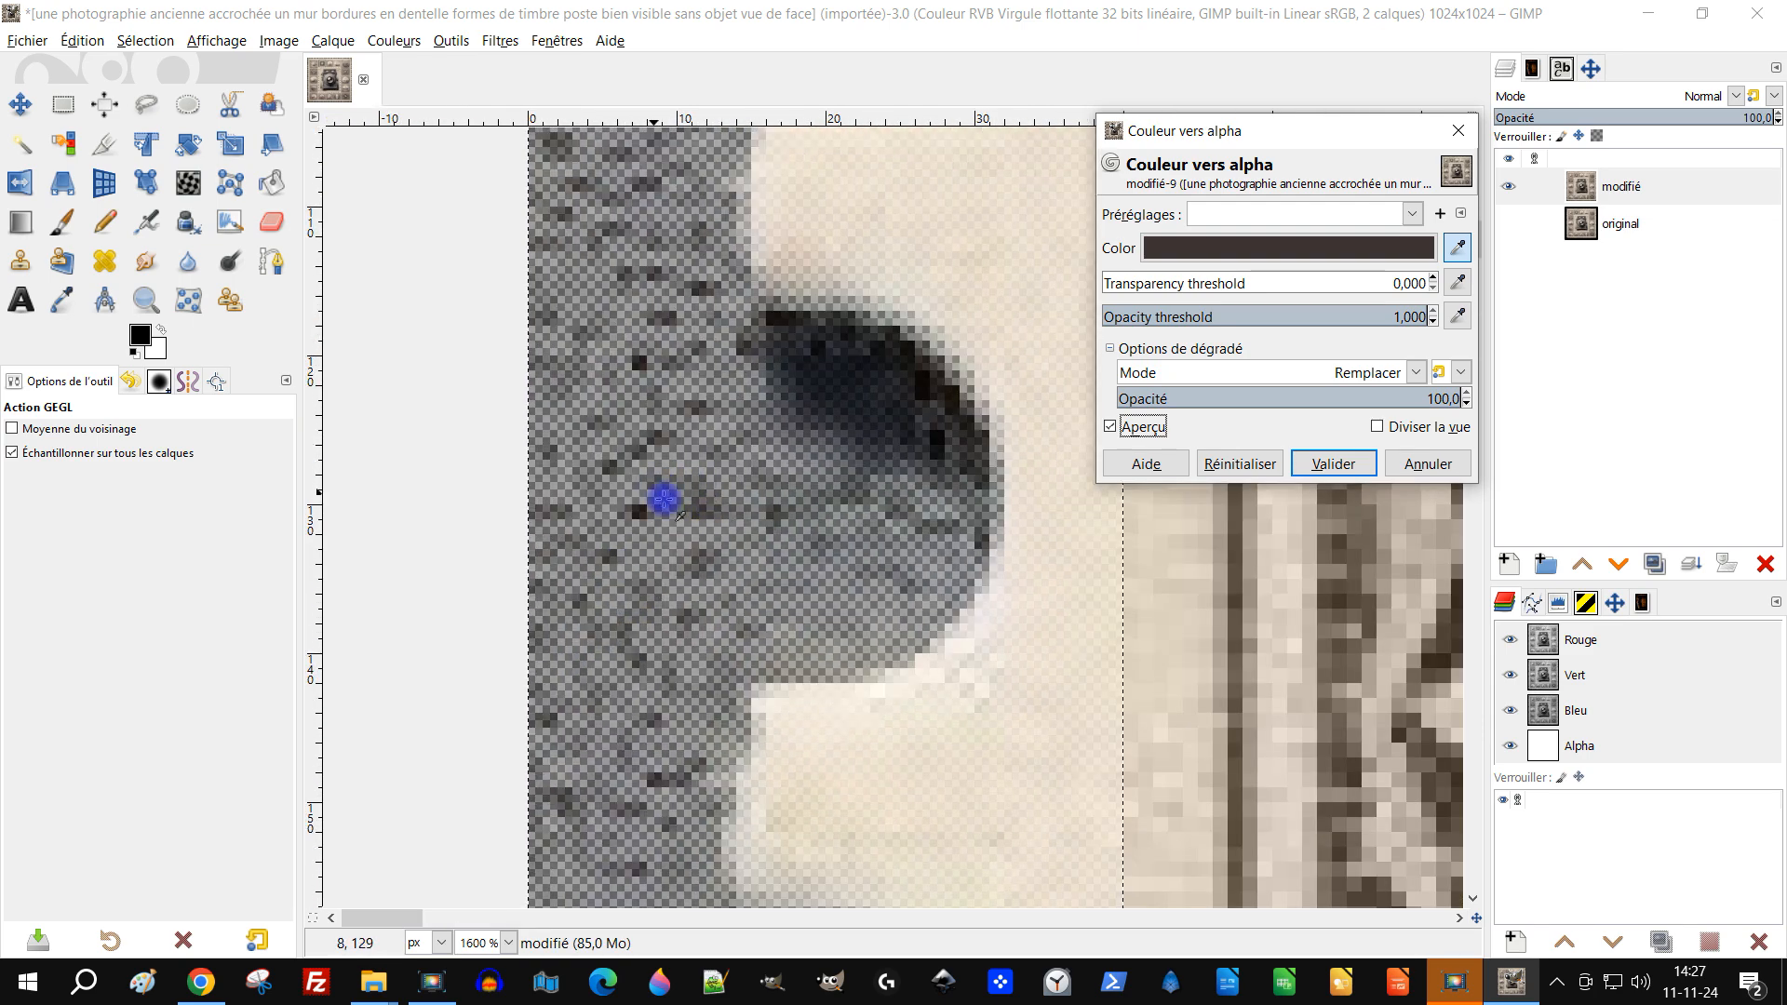
scroll(703, 531, down, 3)
scroll(716, 549, up, 3)
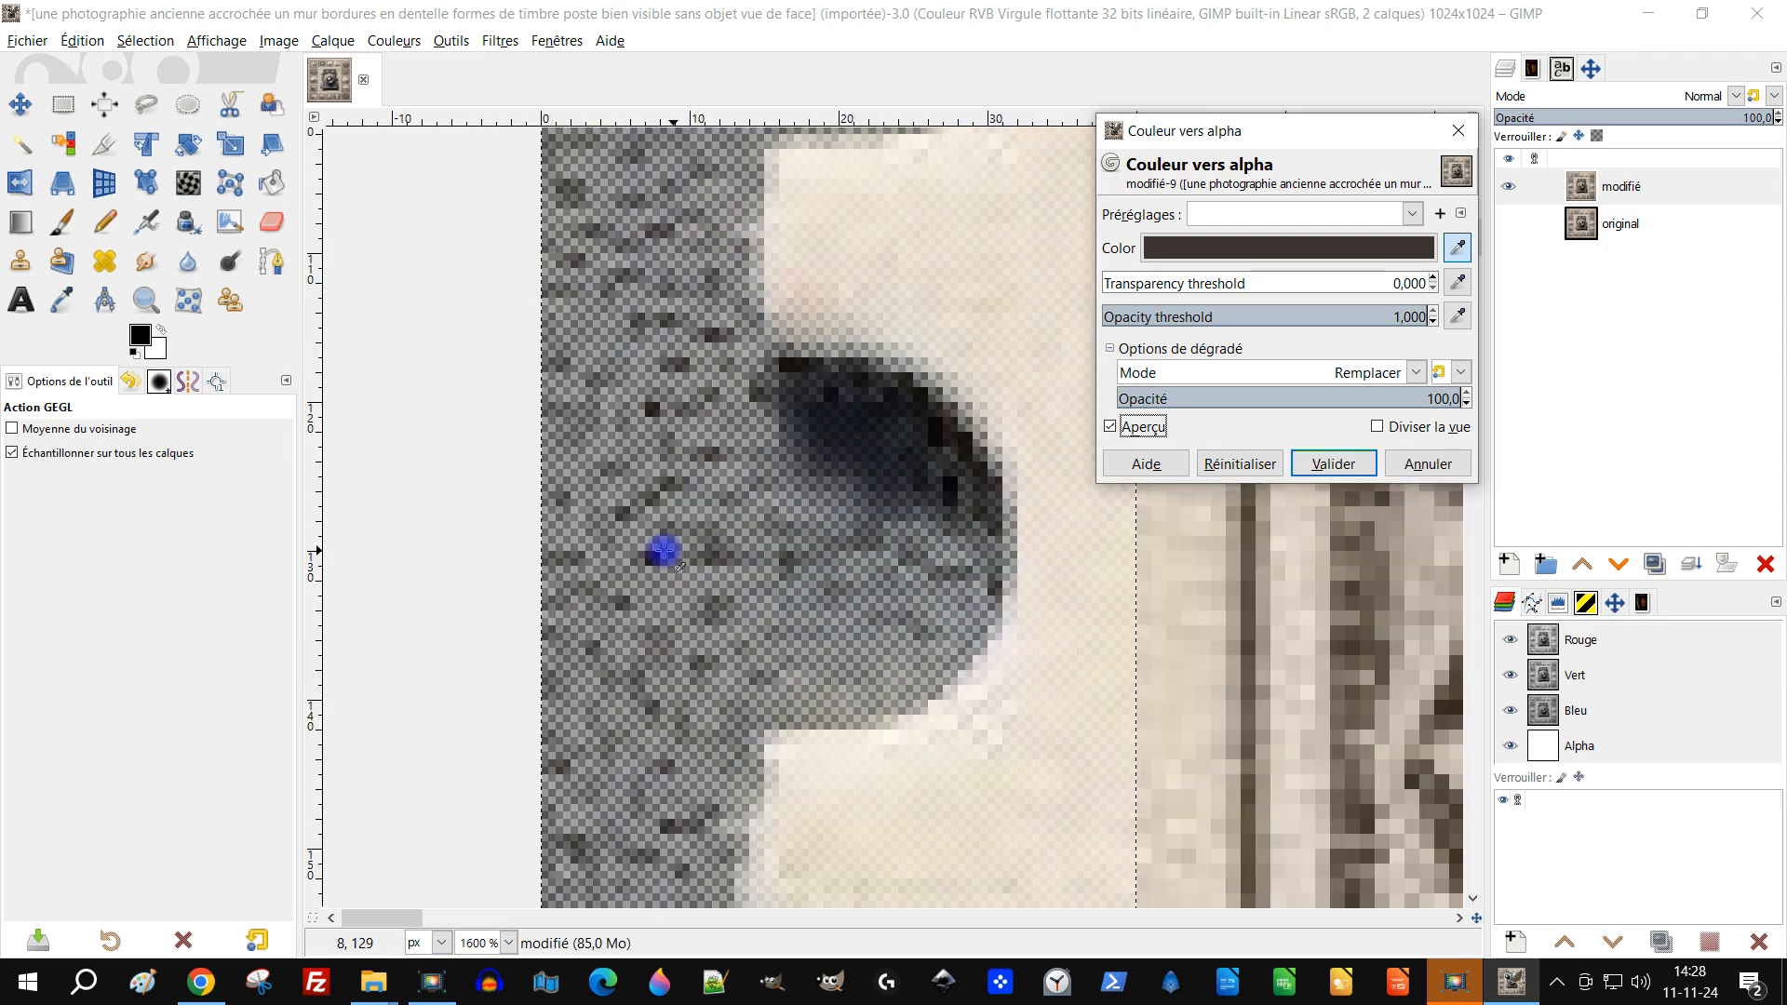
scroll(897, 475, down, 4)
scroll(937, 471, up, 3)
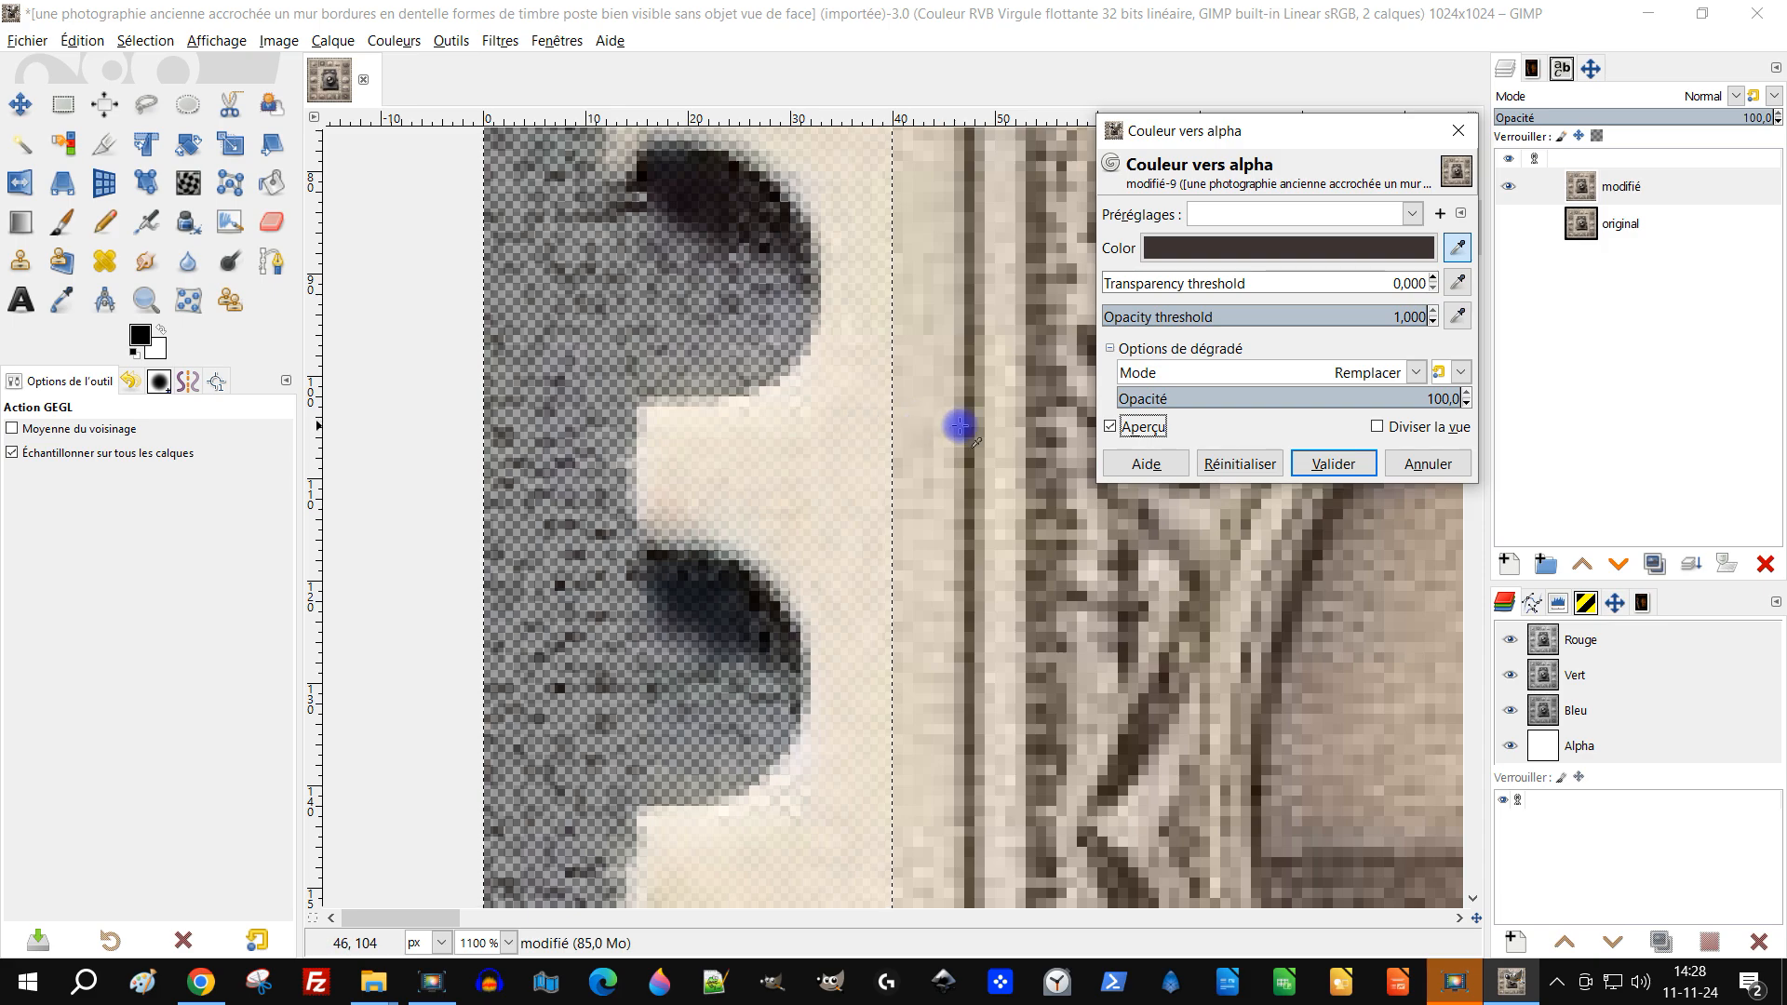
scroll(850, 436, down, 3)
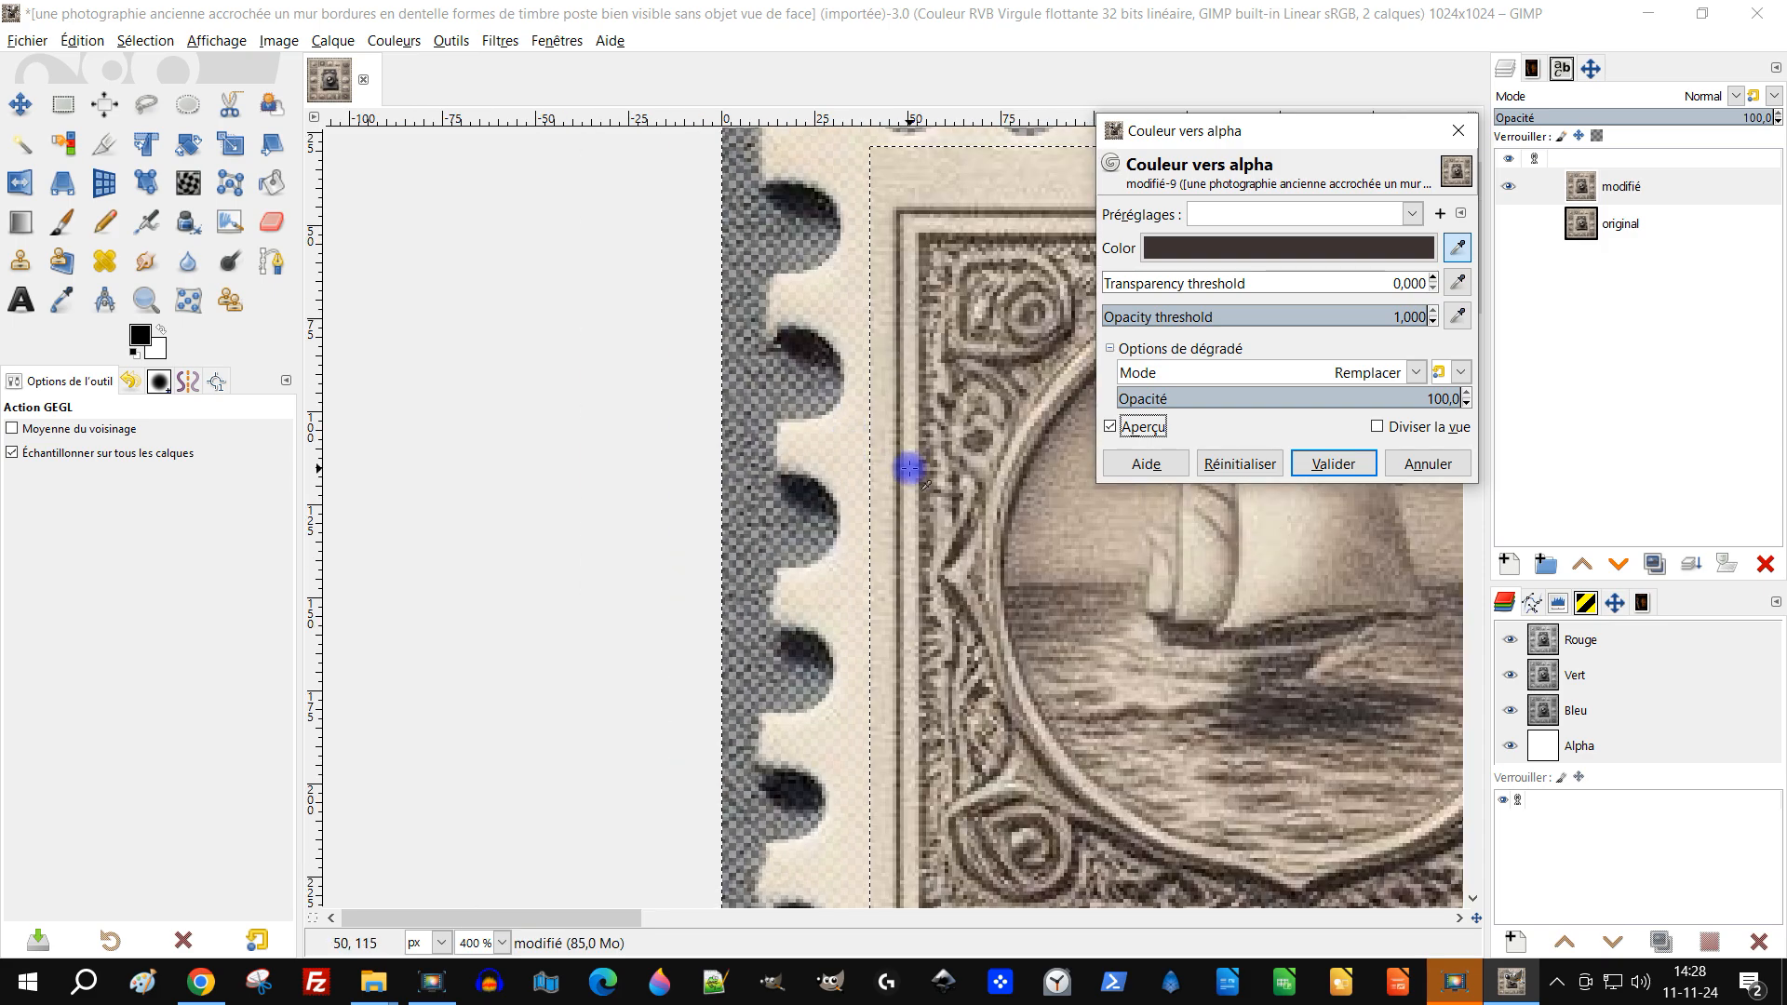
click(1427, 464)
Create a new layer named "rouge" and place it directly below the "modifié" layer
scroll(1254, 455, down, 2)
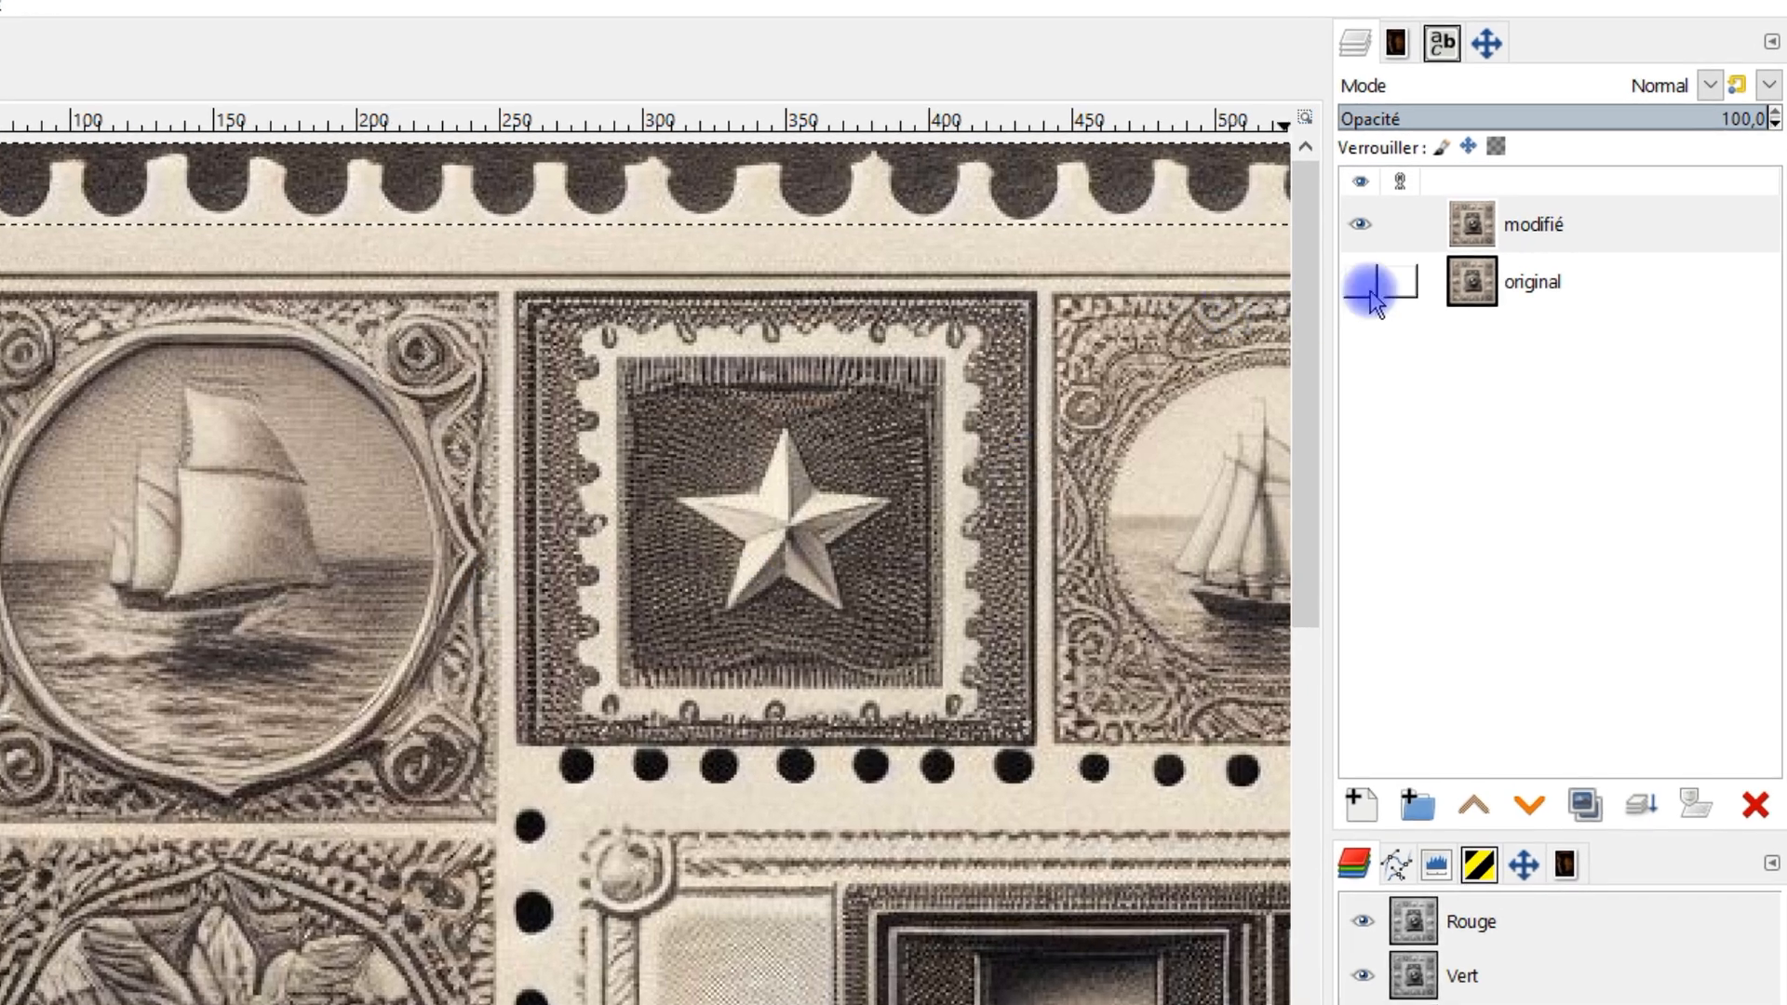
click(1366, 806)
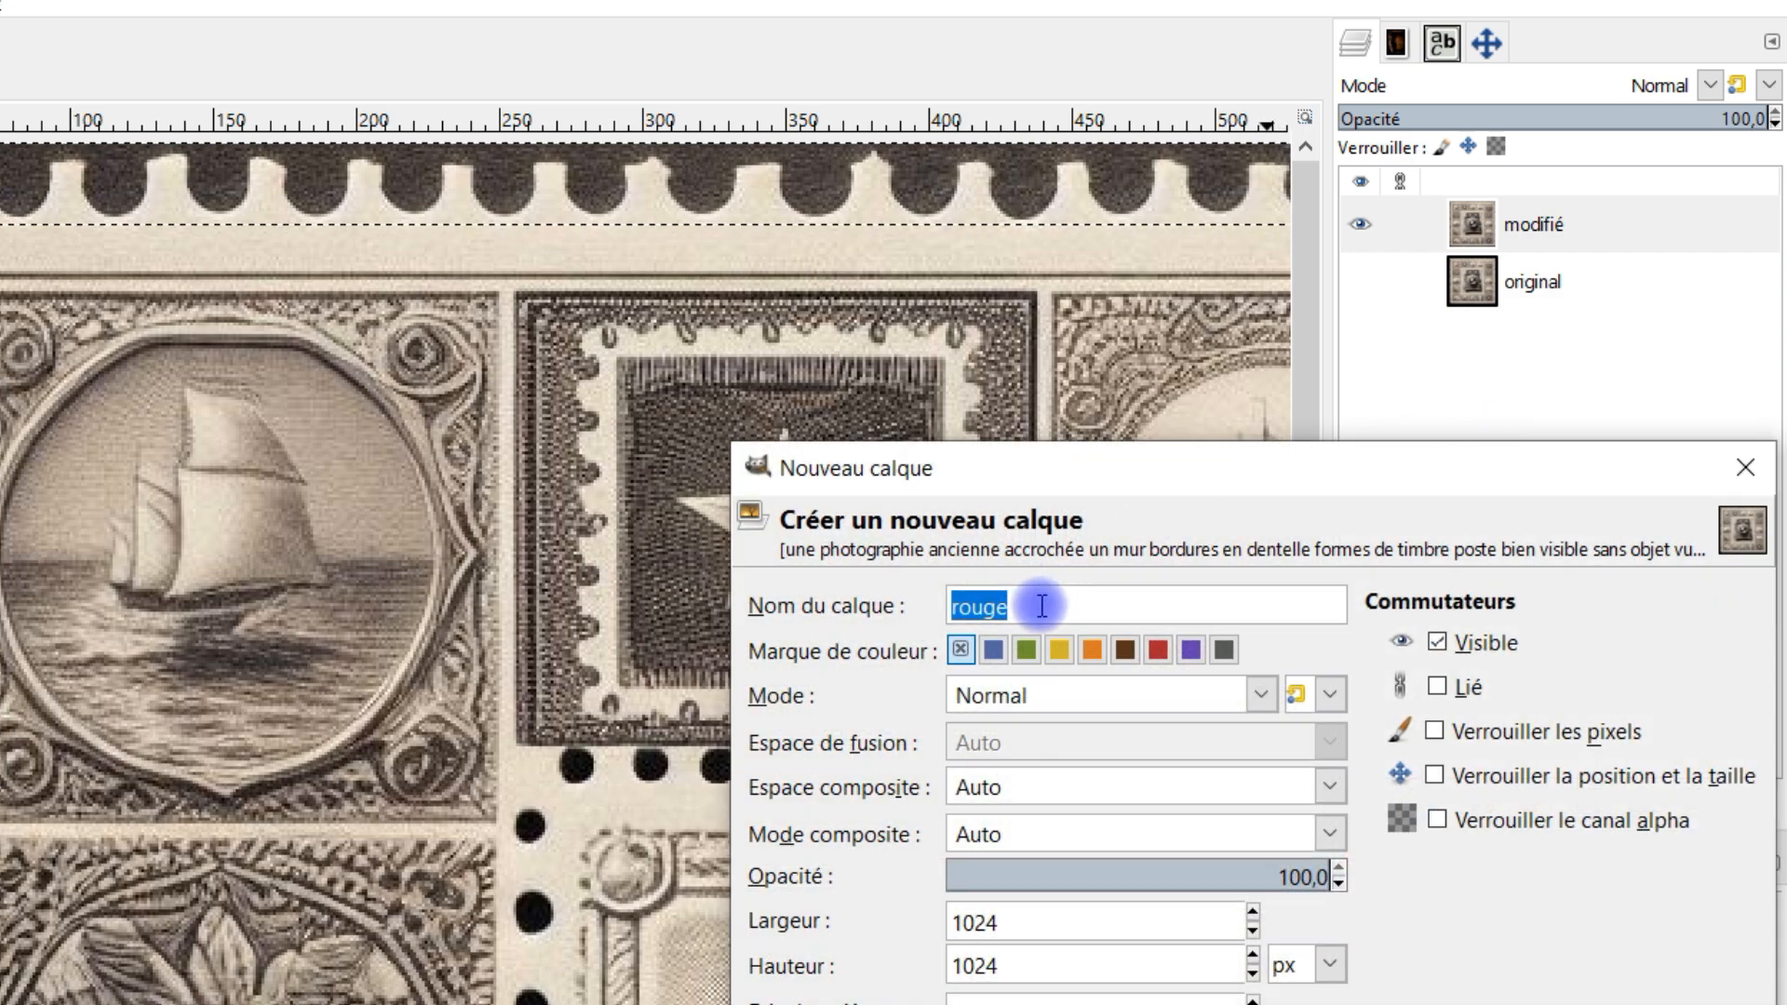
text(rouge)
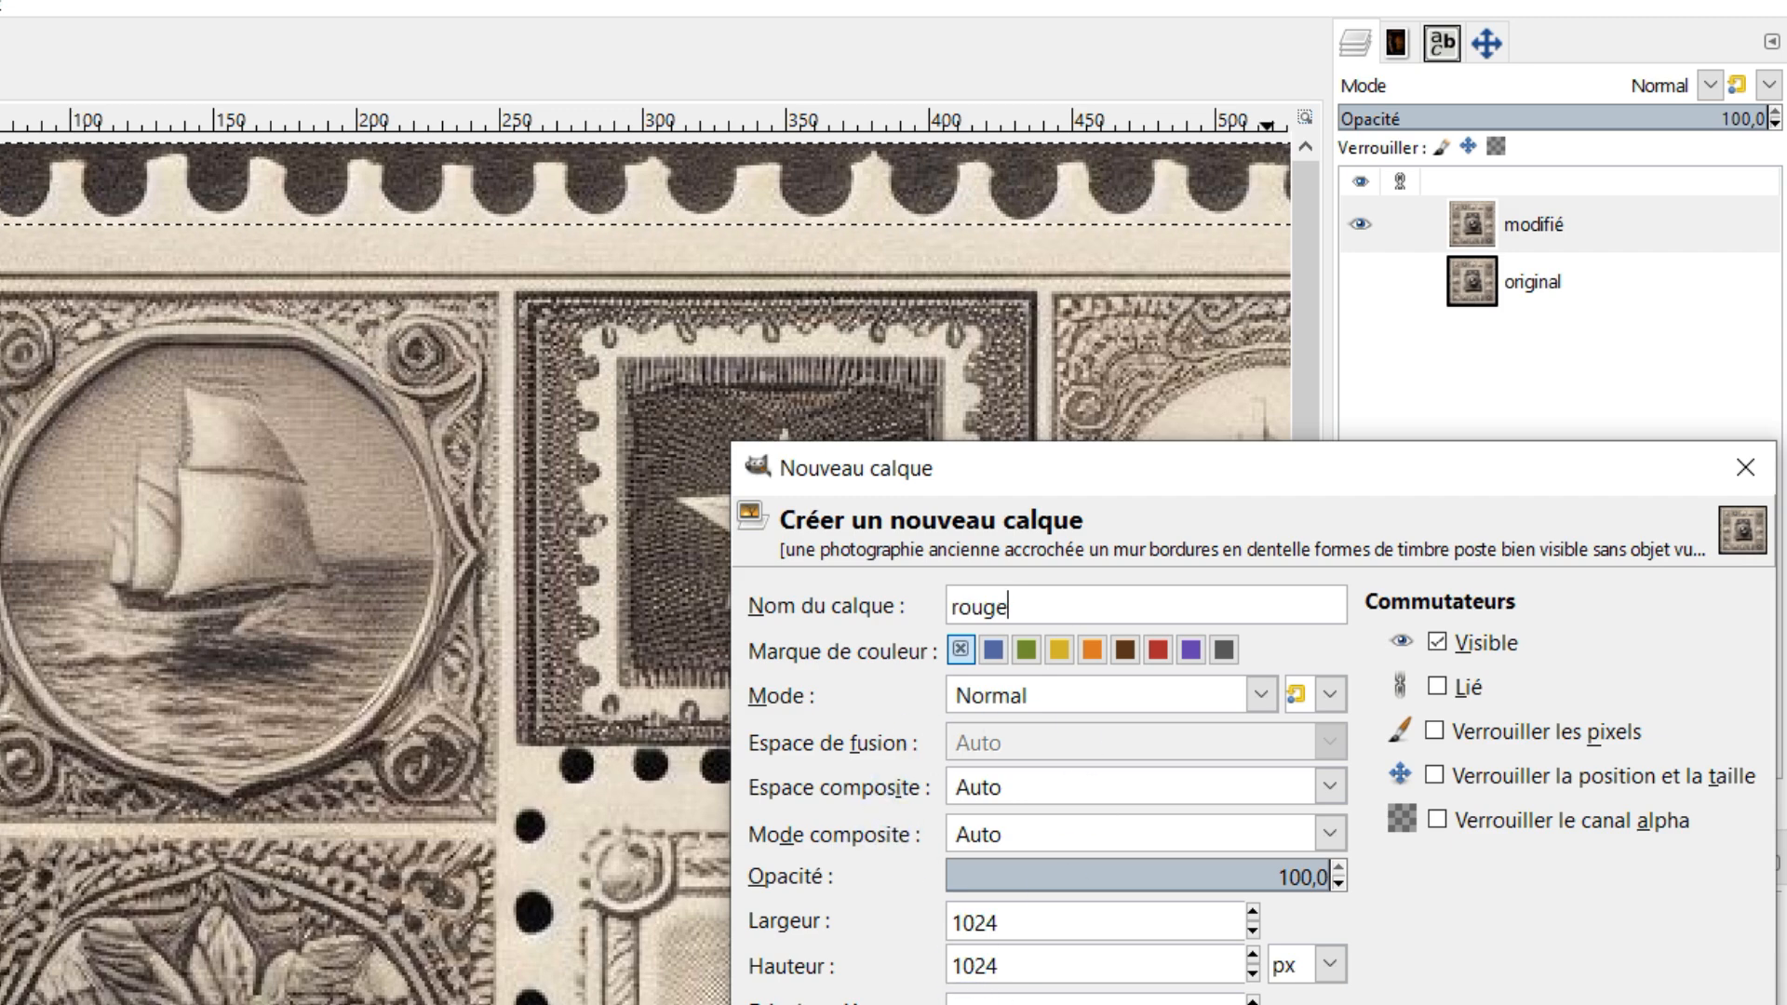
key(Return)
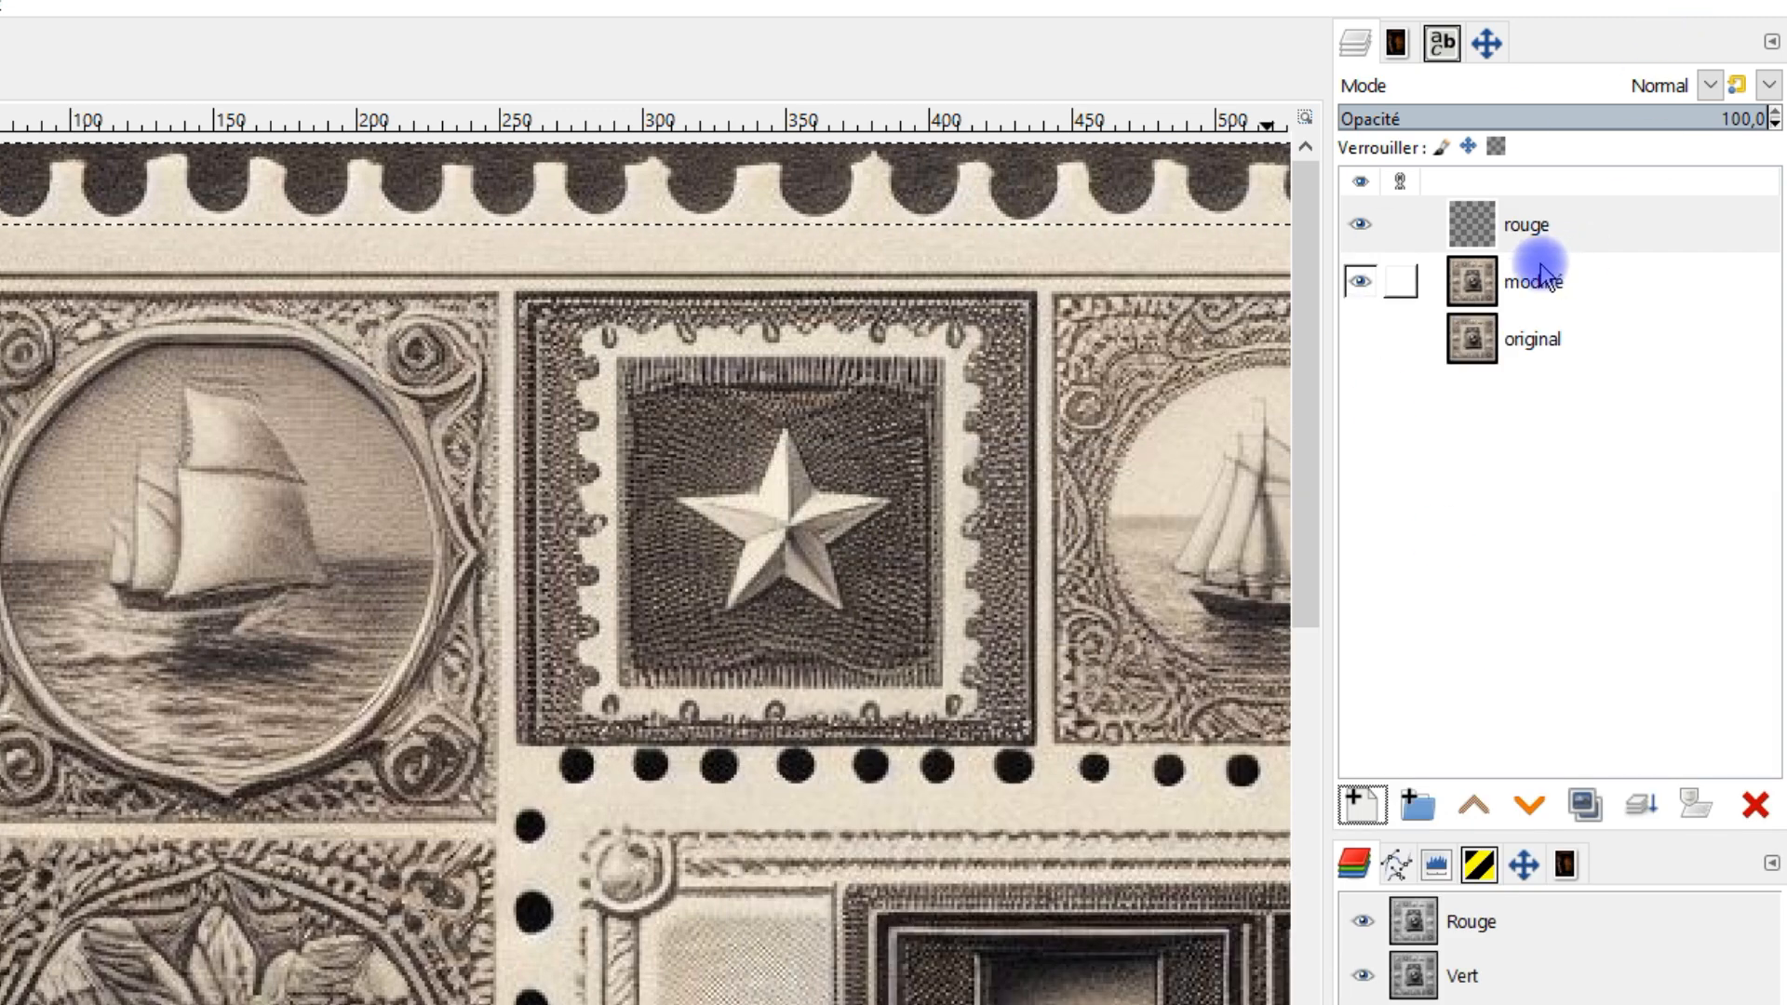
click(1529, 806)
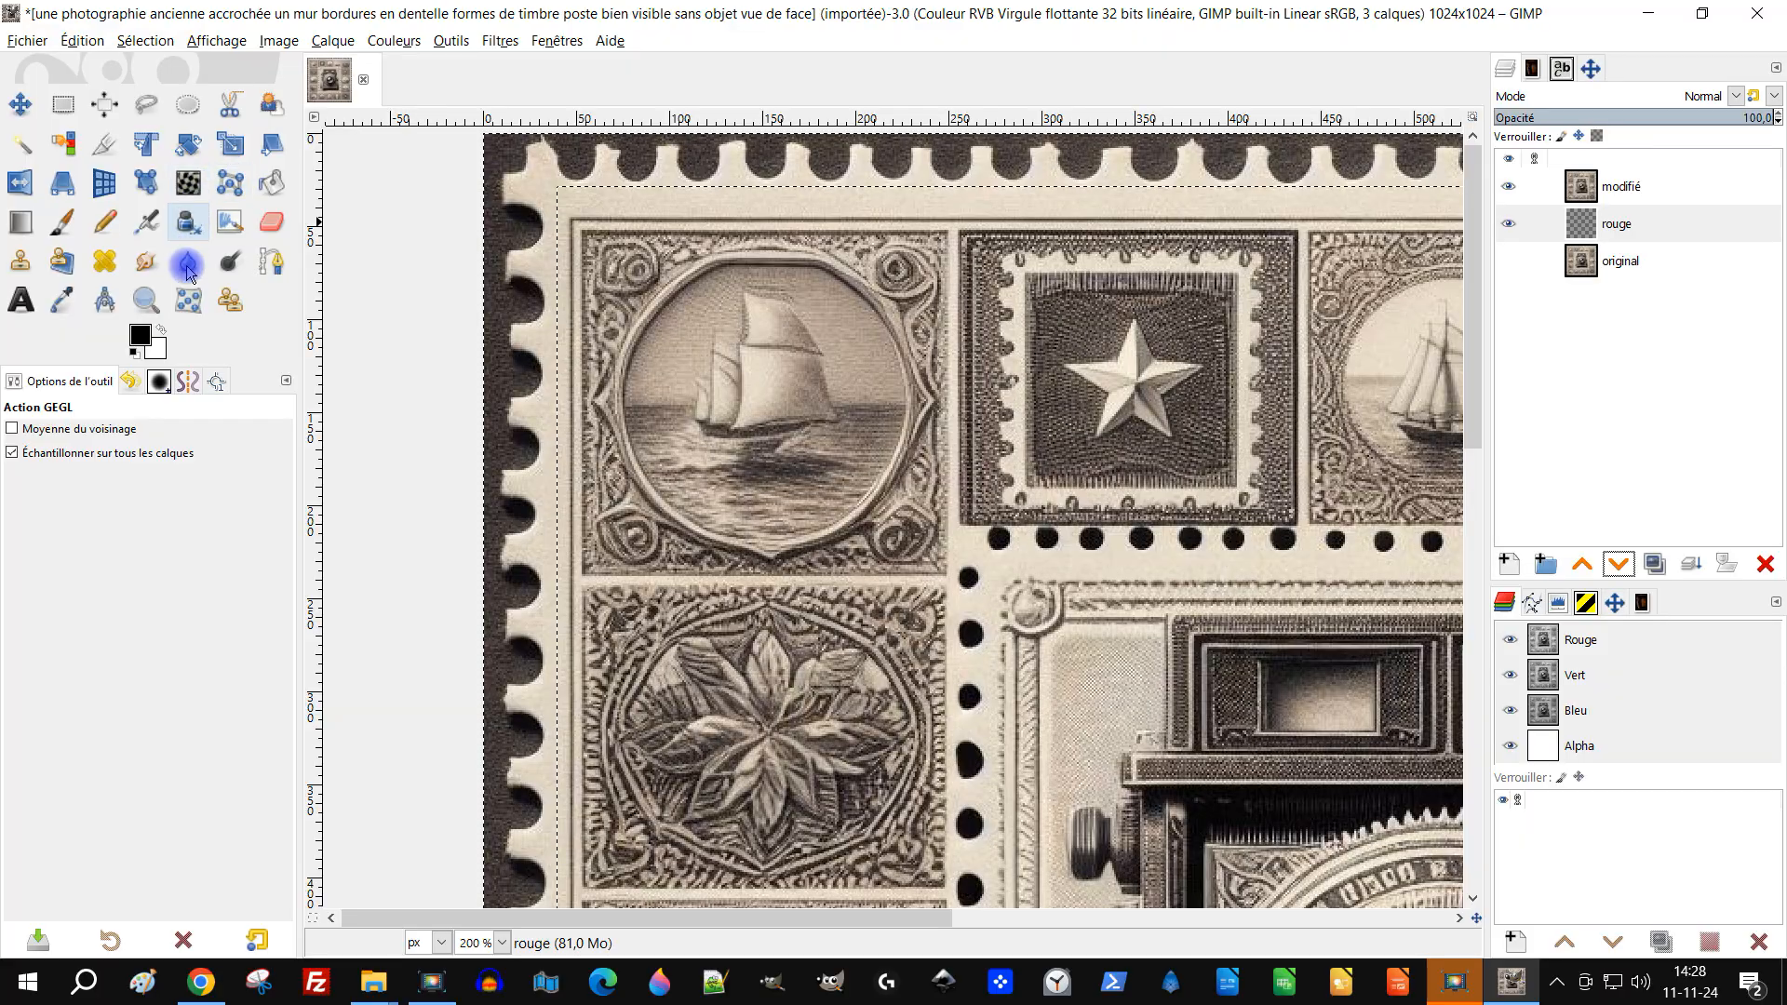
Set the foreground color to red ff0000 and fill the selected border with it on the "rouge" layer
click(137, 336)
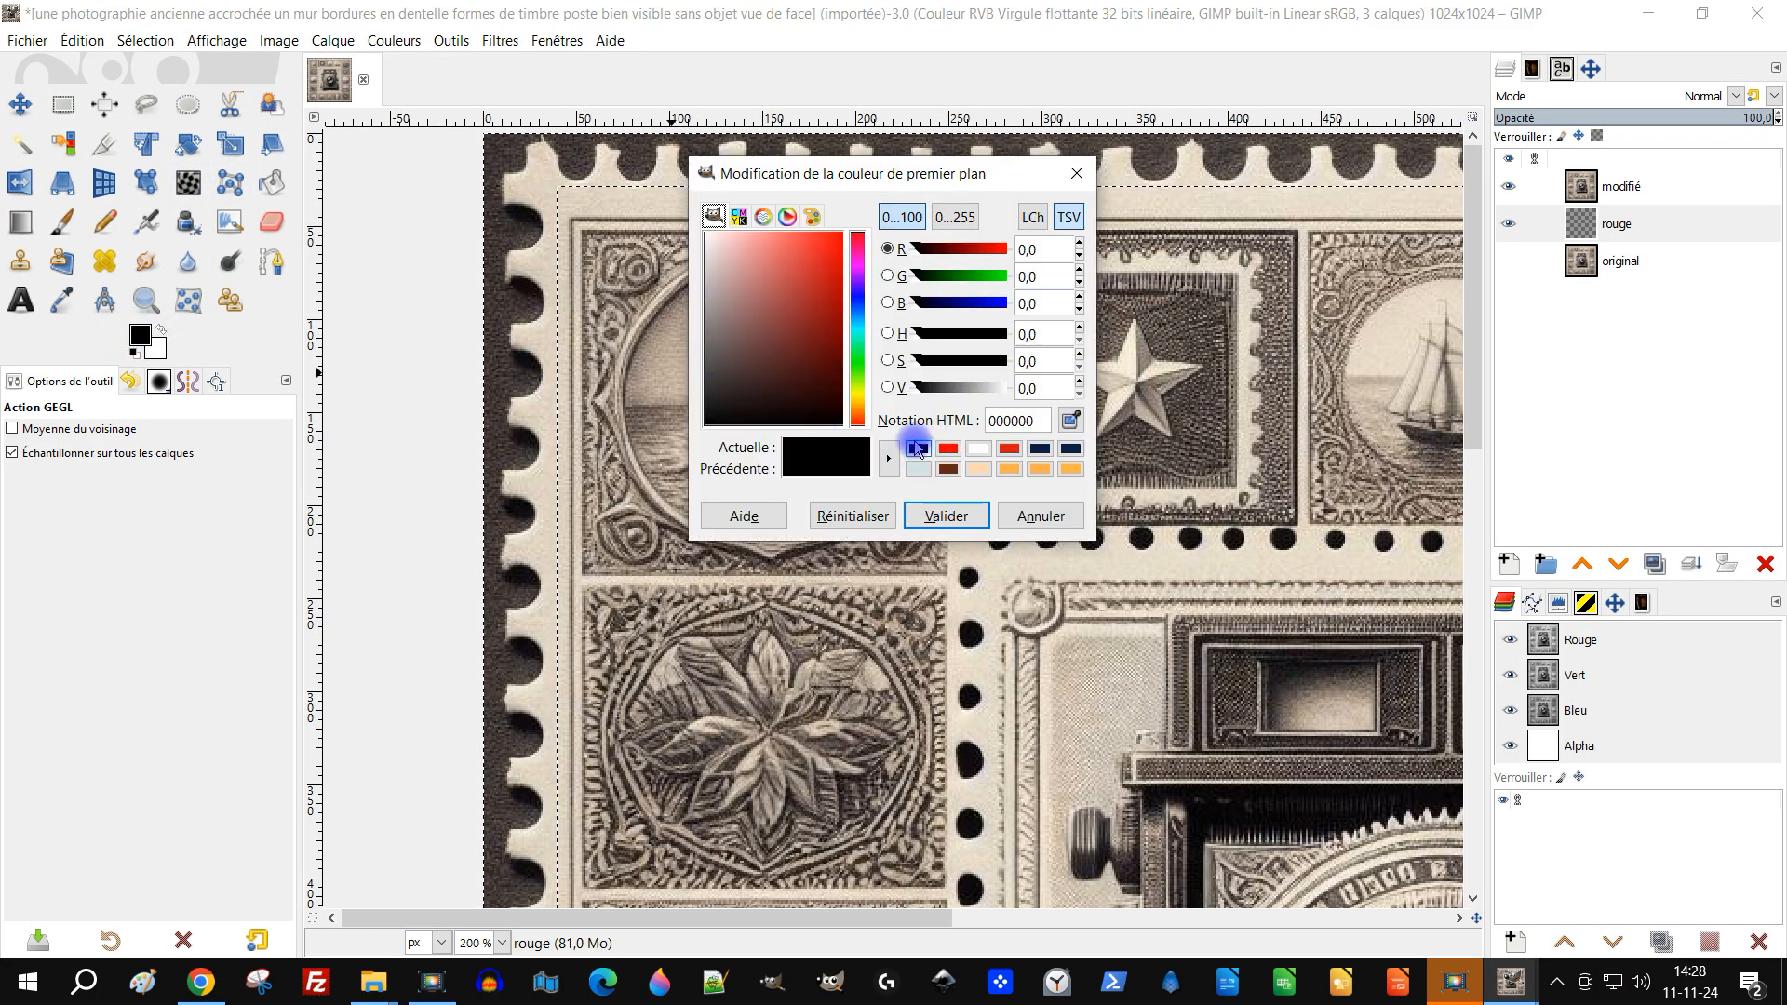
click(949, 447)
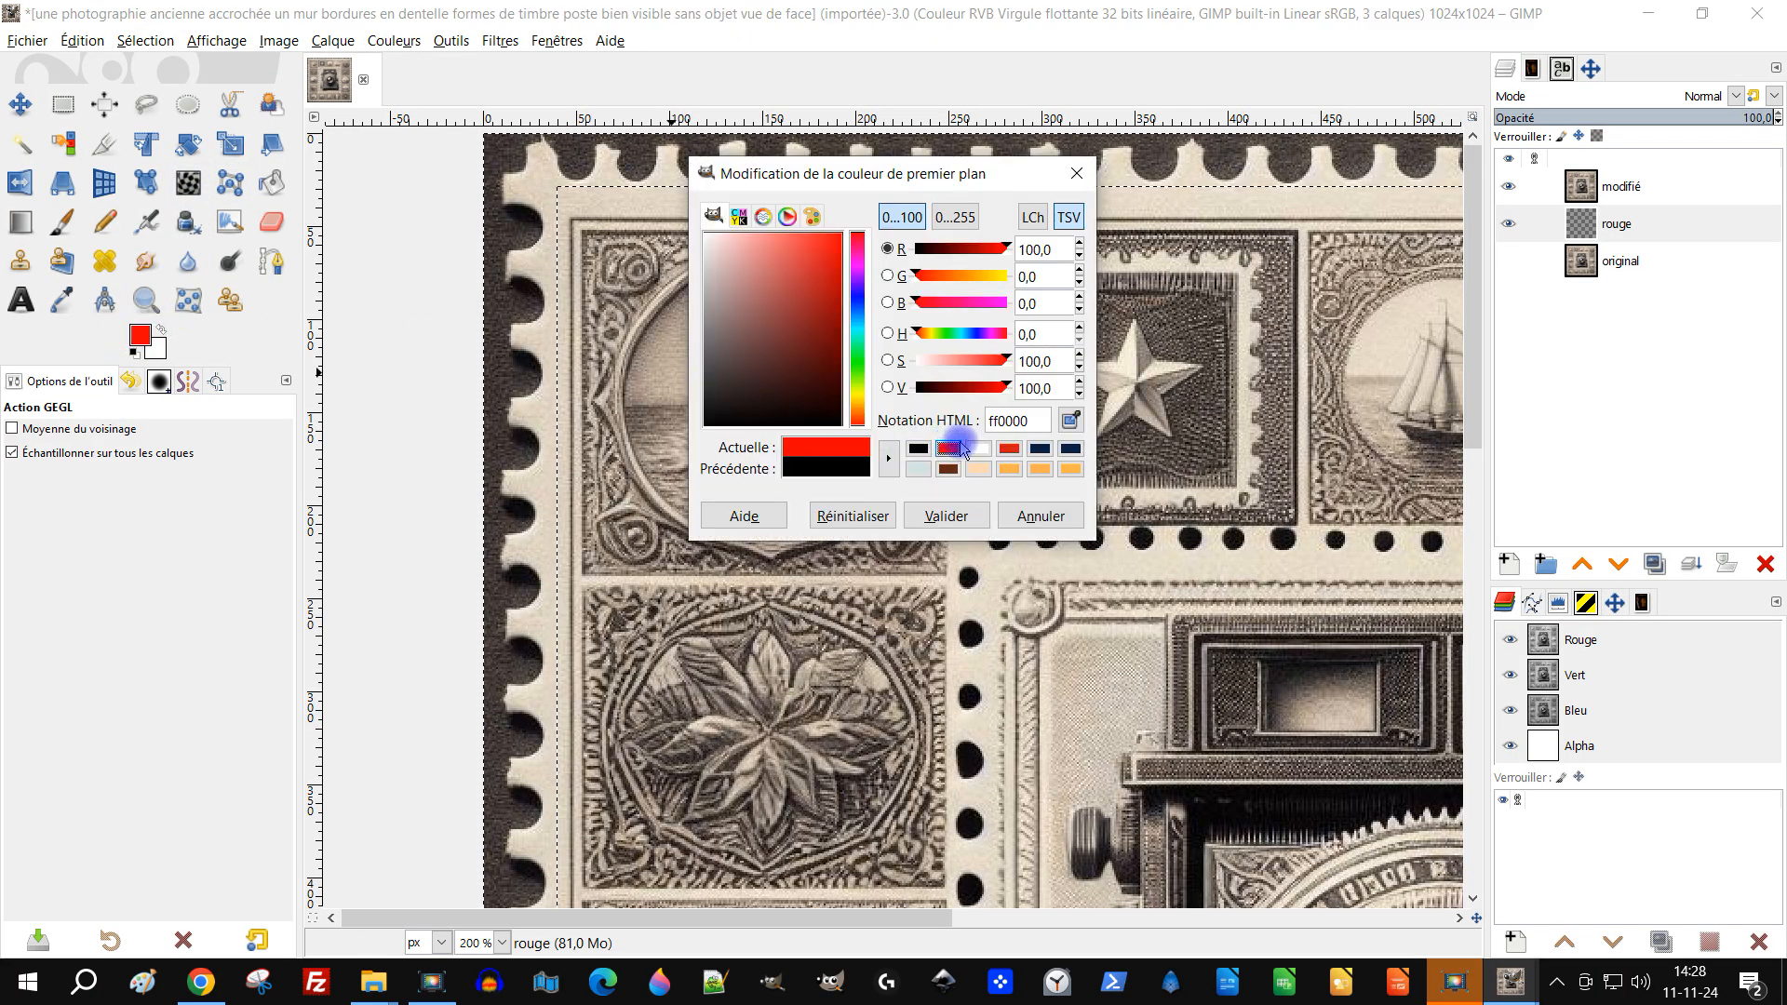
click(945, 515)
drag(140, 335, 642, 313)
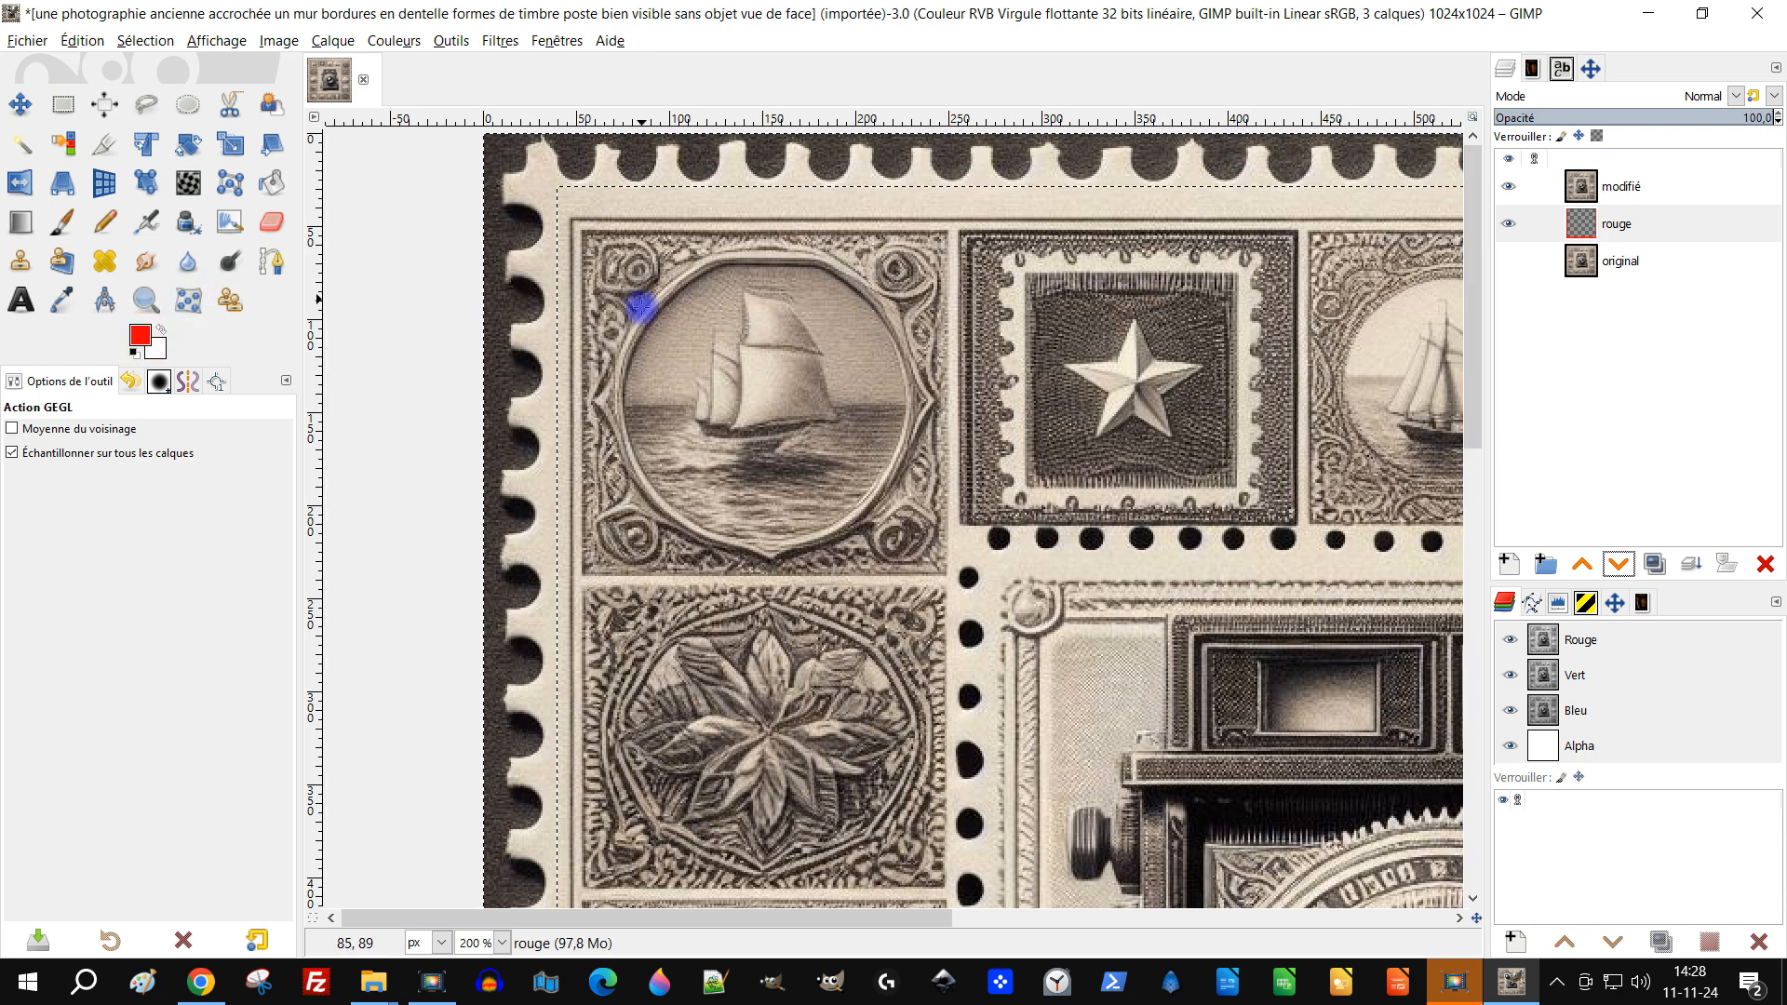
Apply Color to Alpha to the "modifié" layer with the dark brown sampled from the unpreviewed border background, and preview it over the red
click(1620, 187)
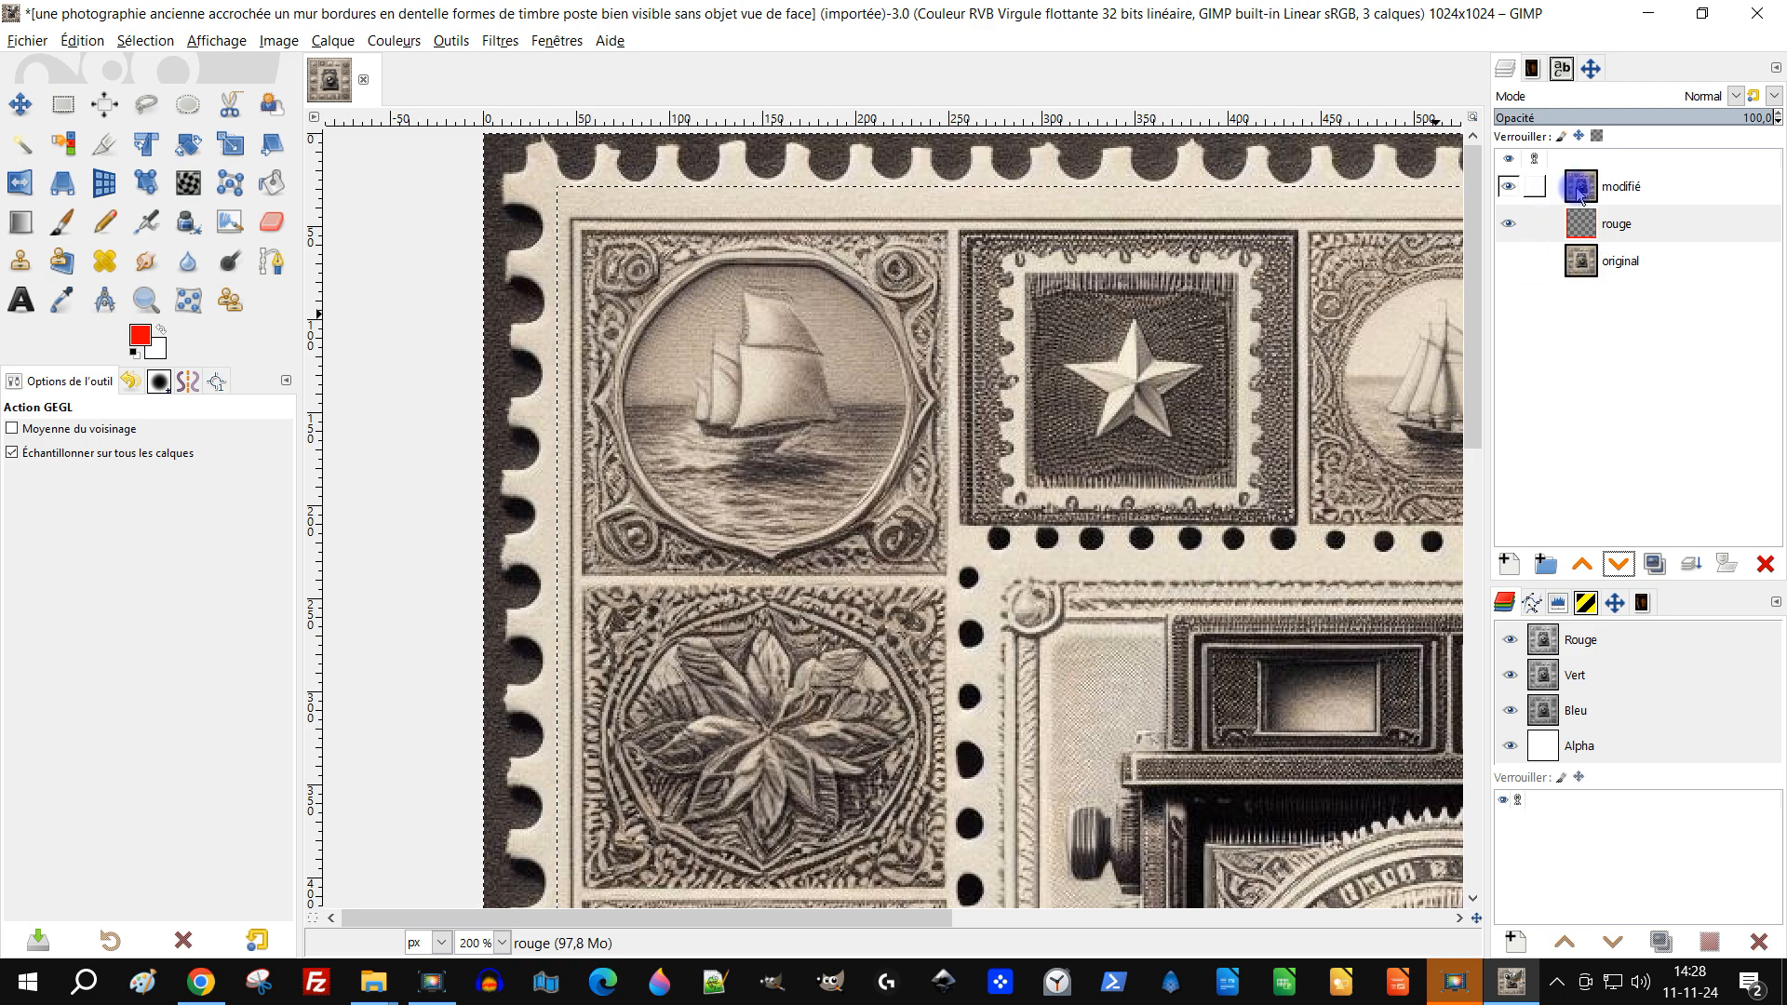
click(1579, 194)
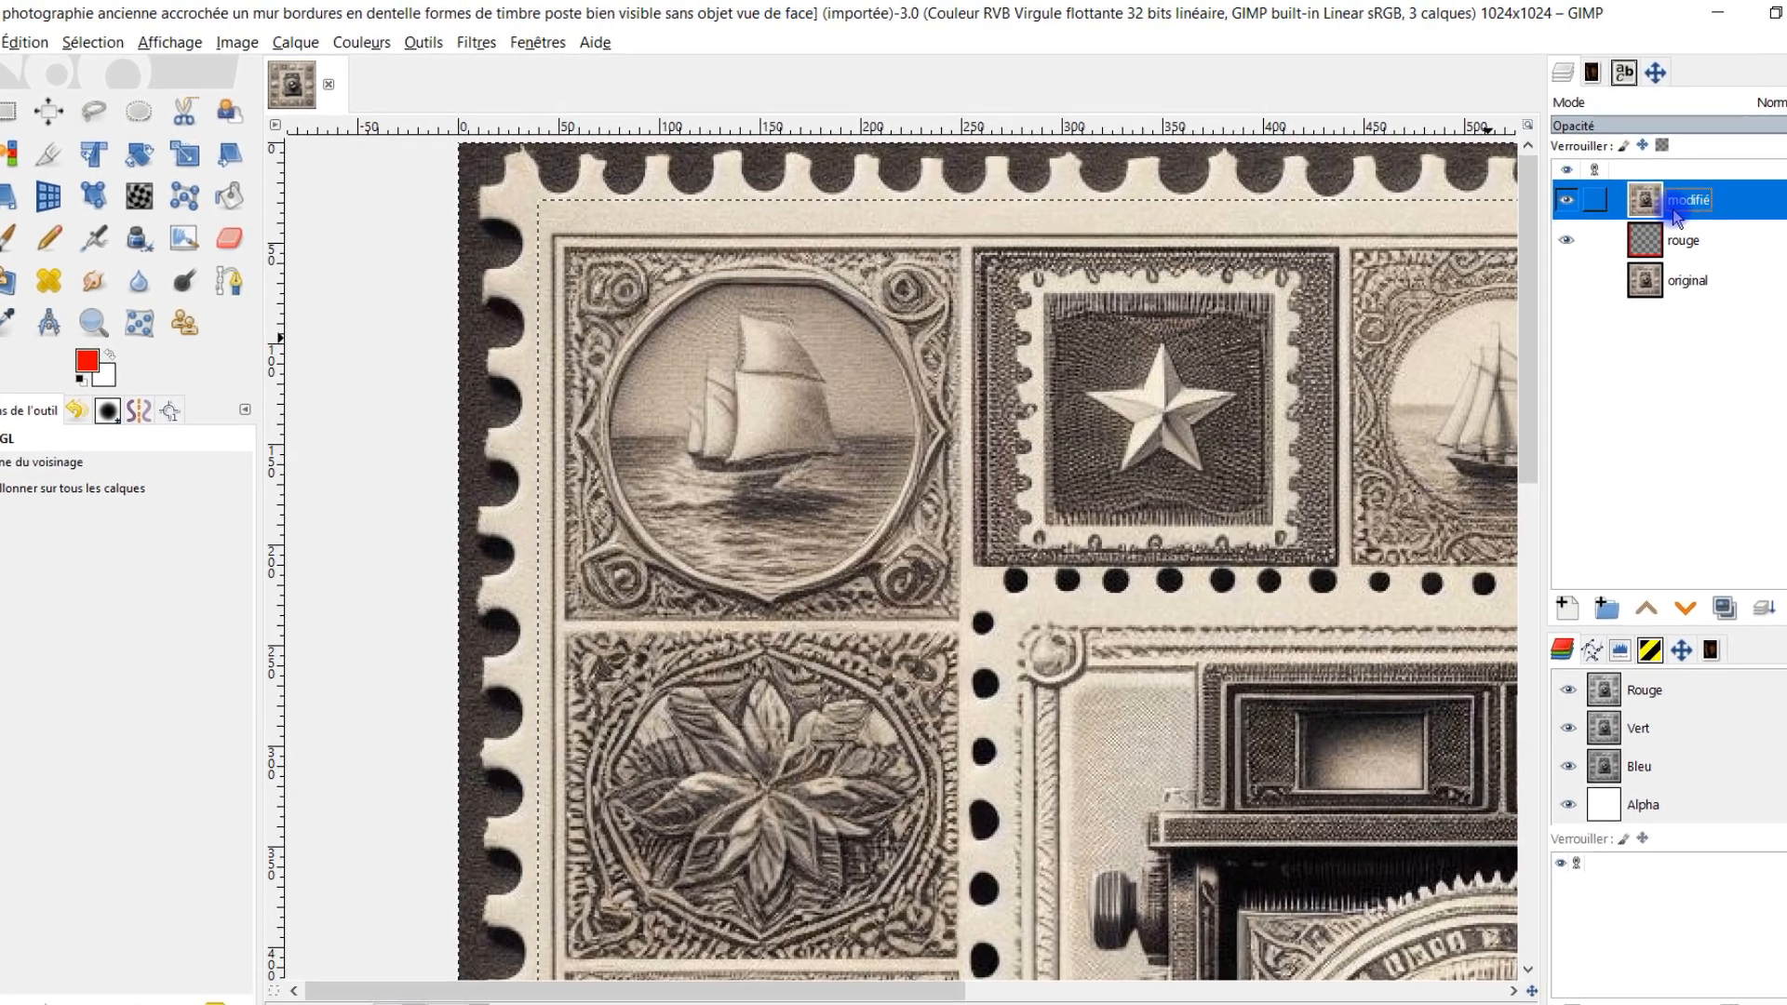
click(361, 42)
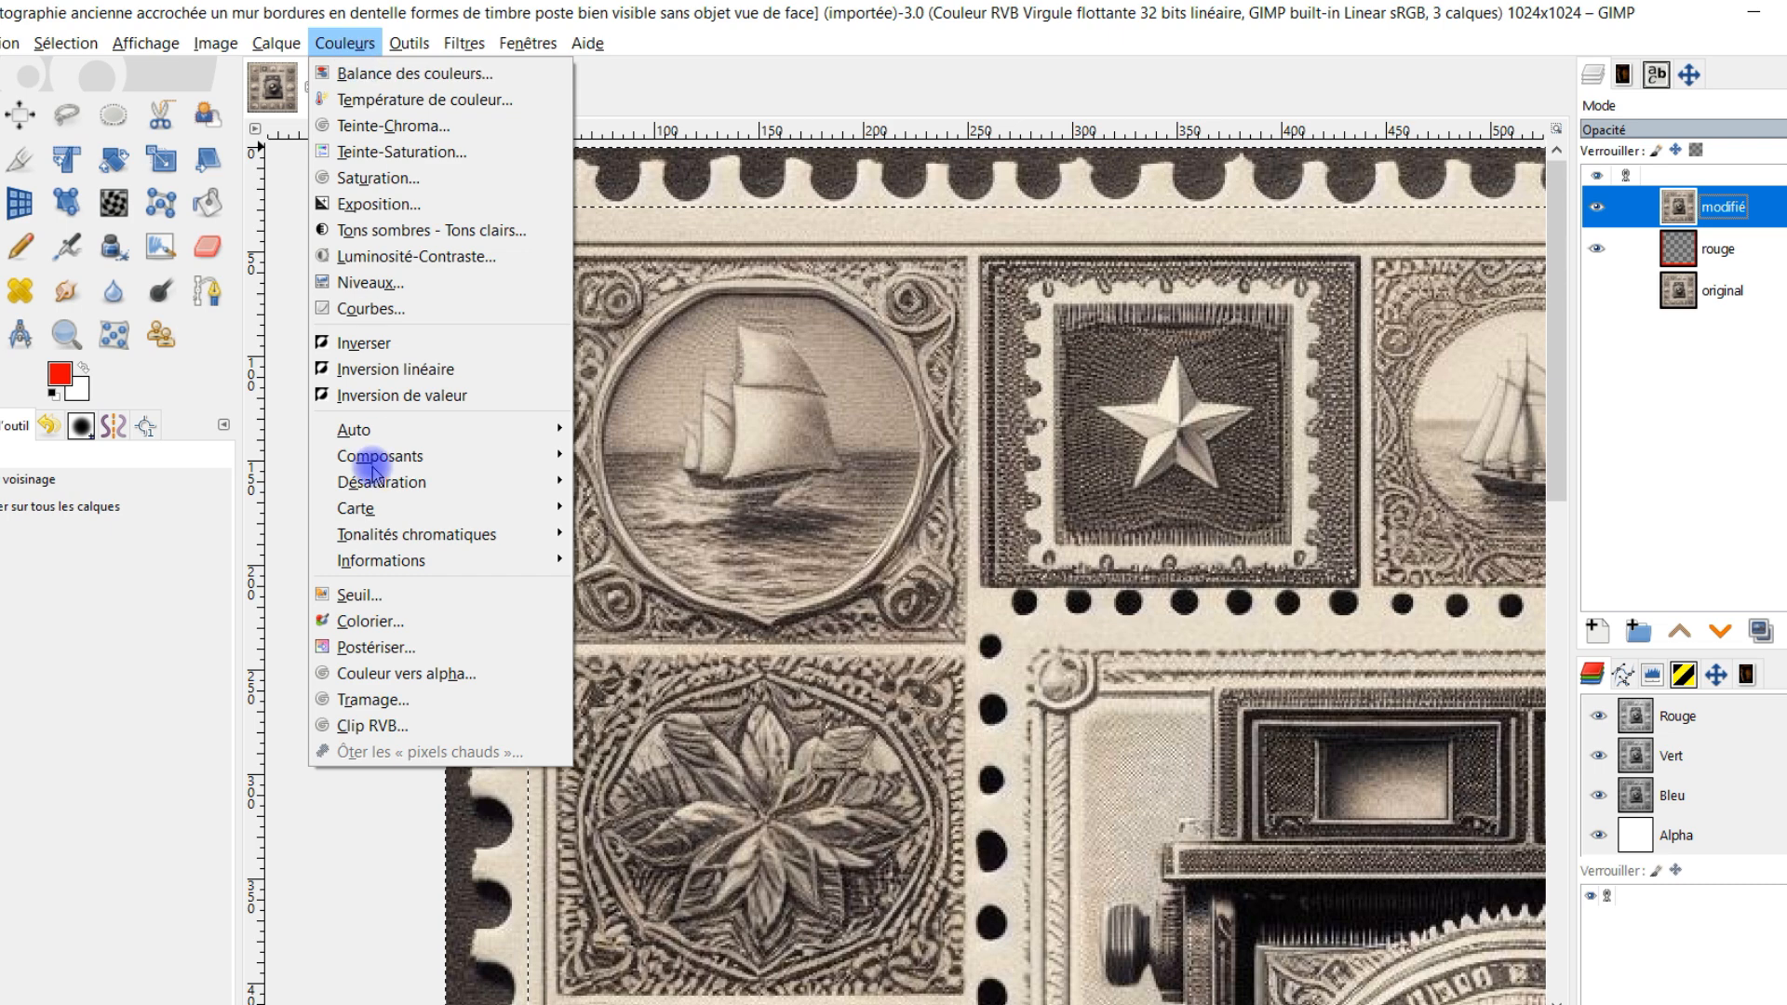
click(417, 674)
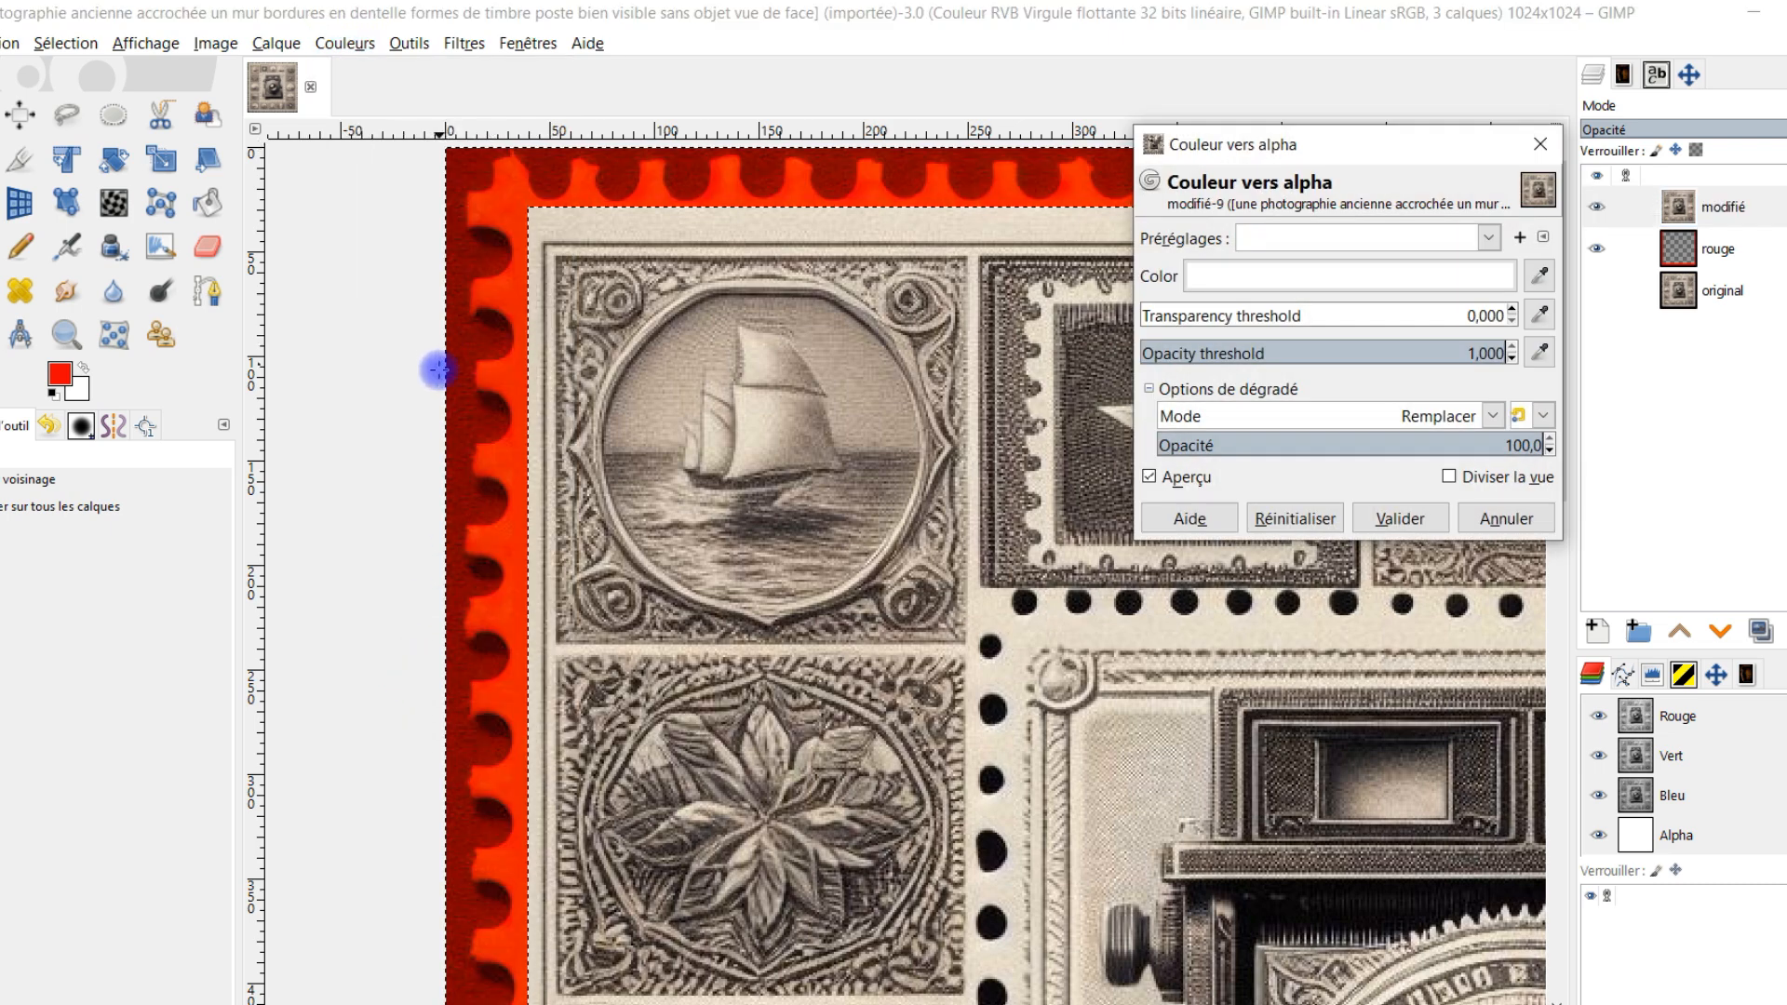
scroll(451, 296, up, 1)
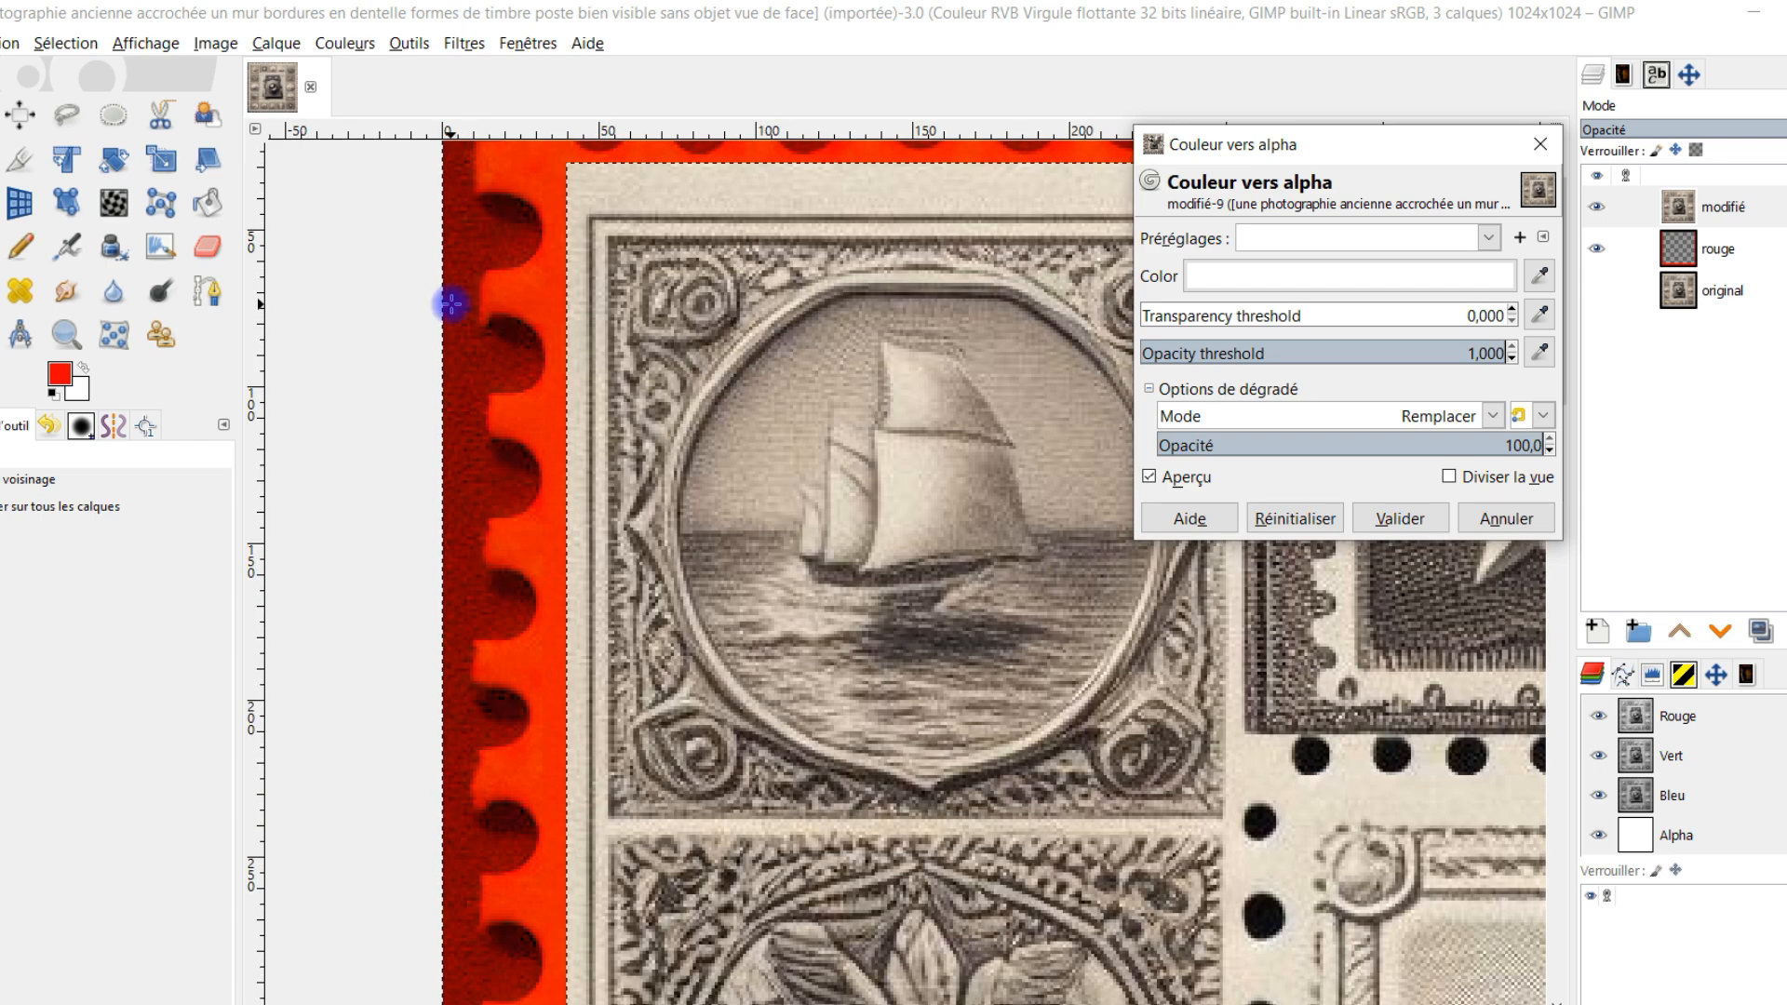
drag(534, 381, 576, 450)
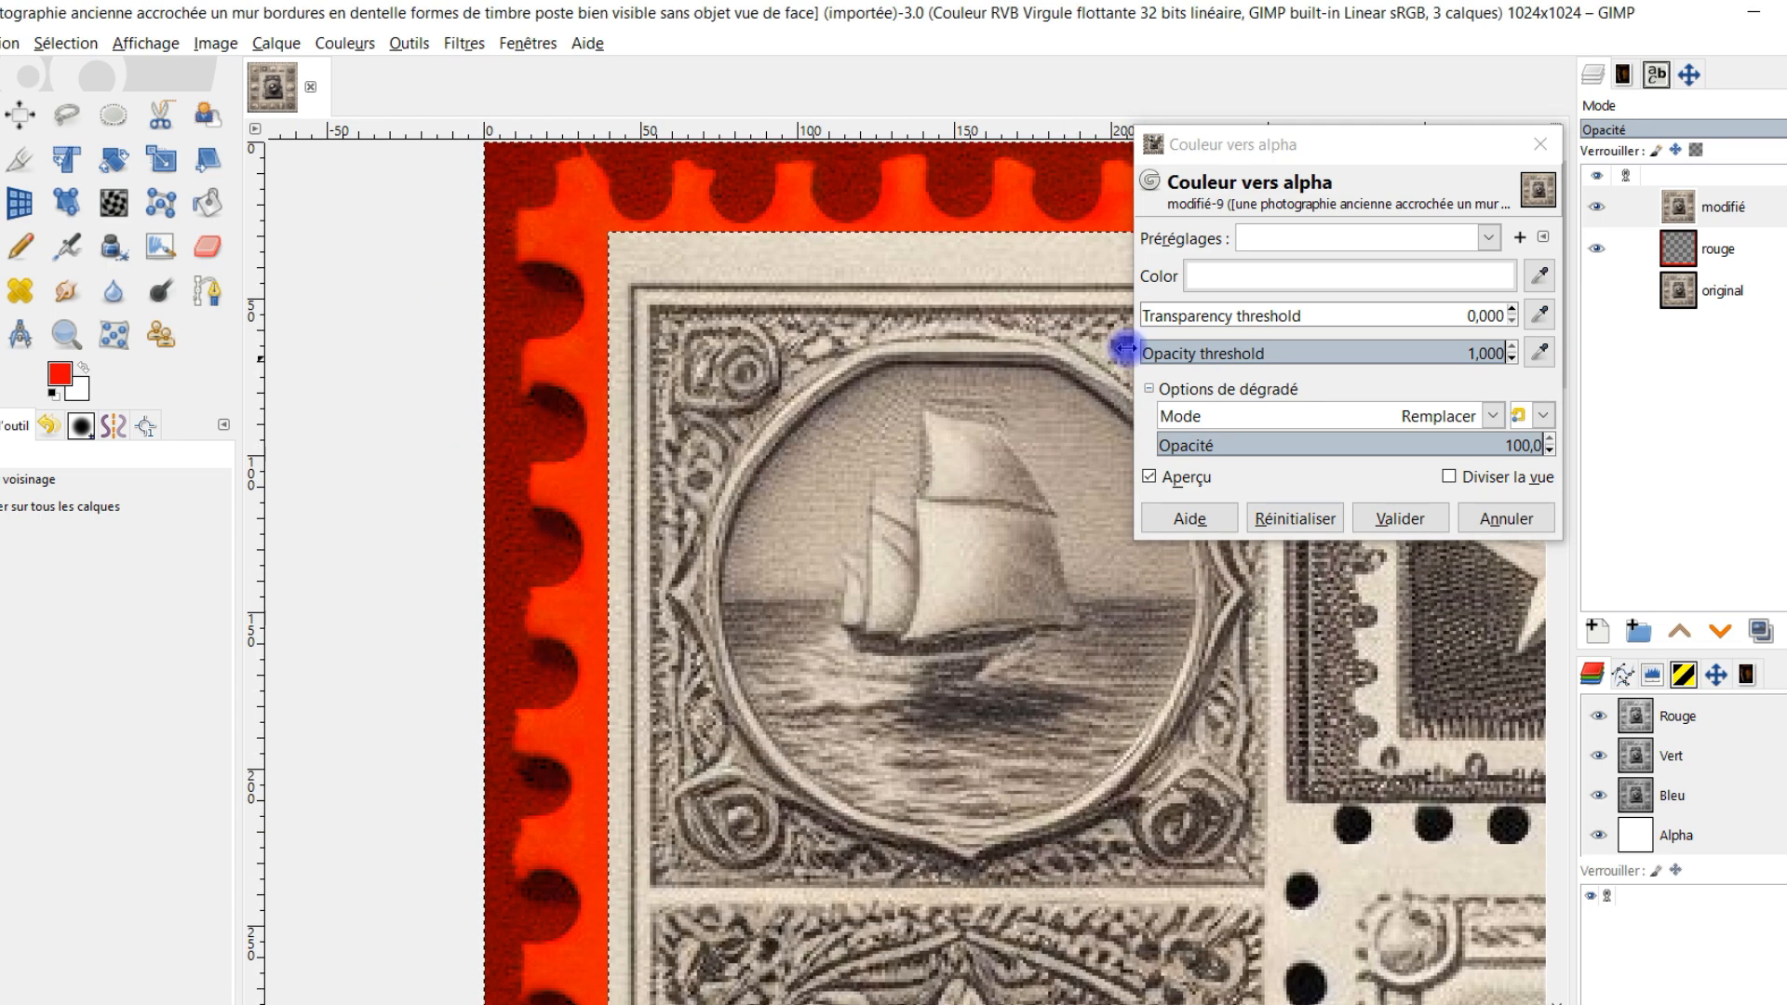
click(1154, 475)
click(1539, 275)
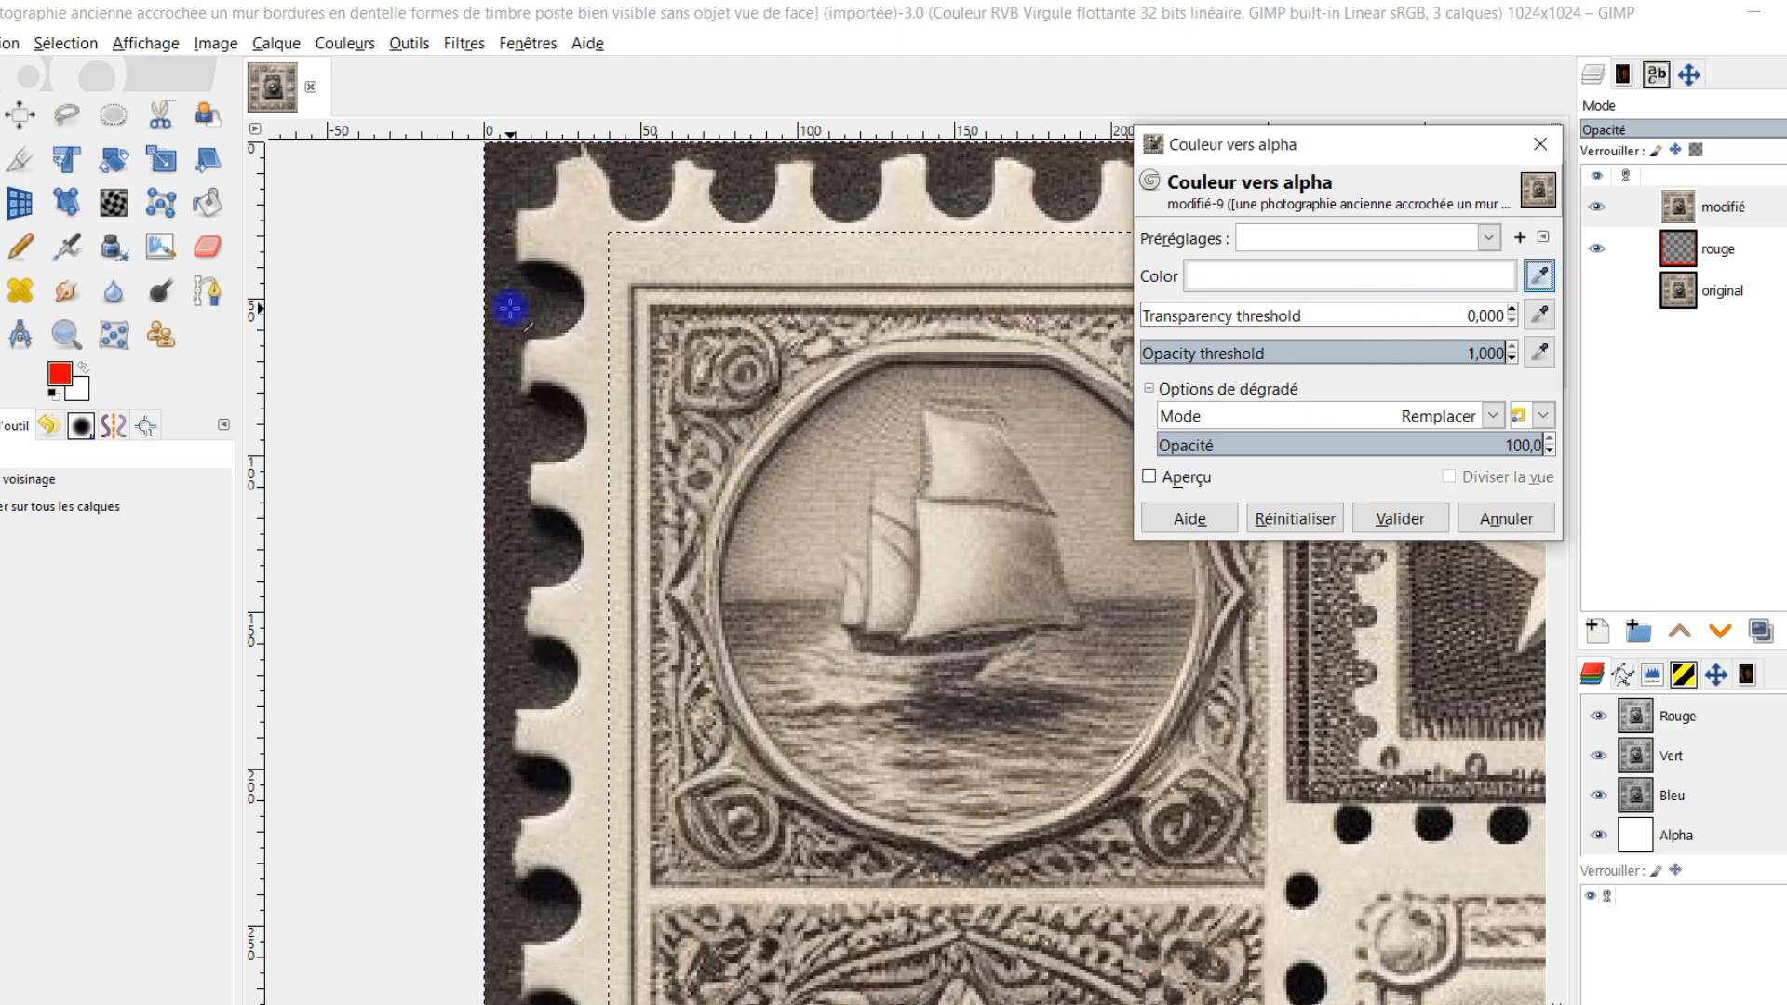
click(1540, 275)
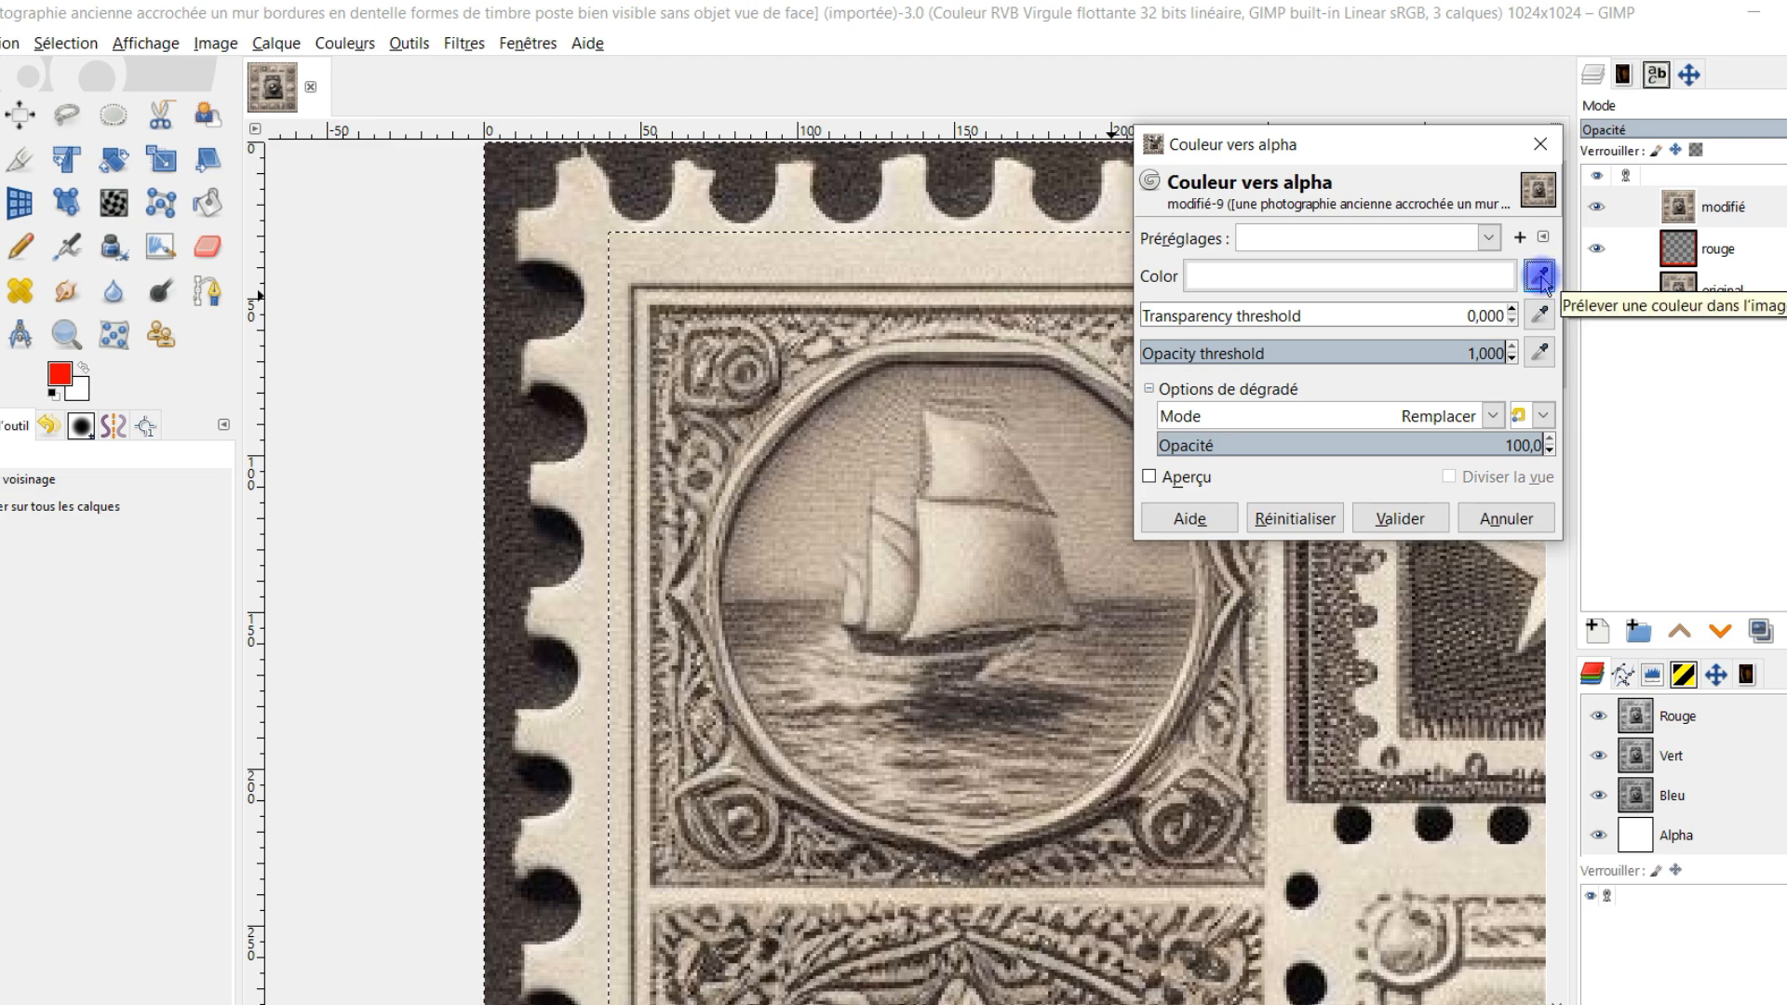
click(526, 302)
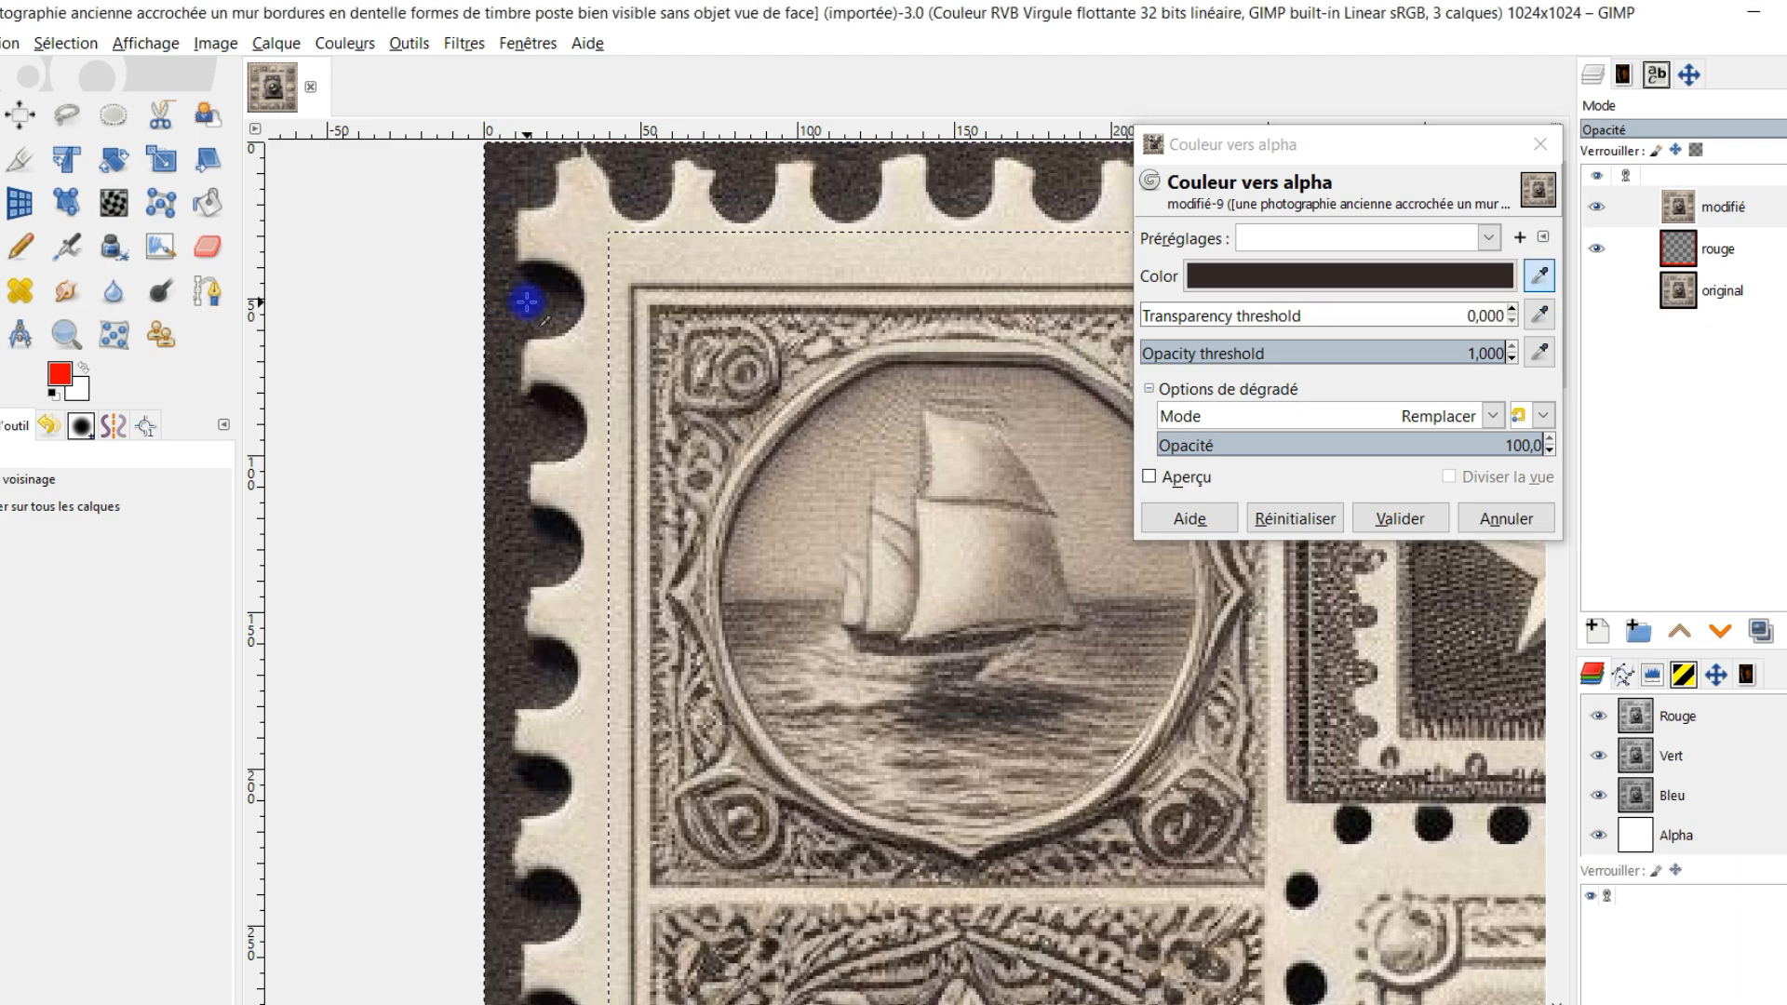
click(1186, 476)
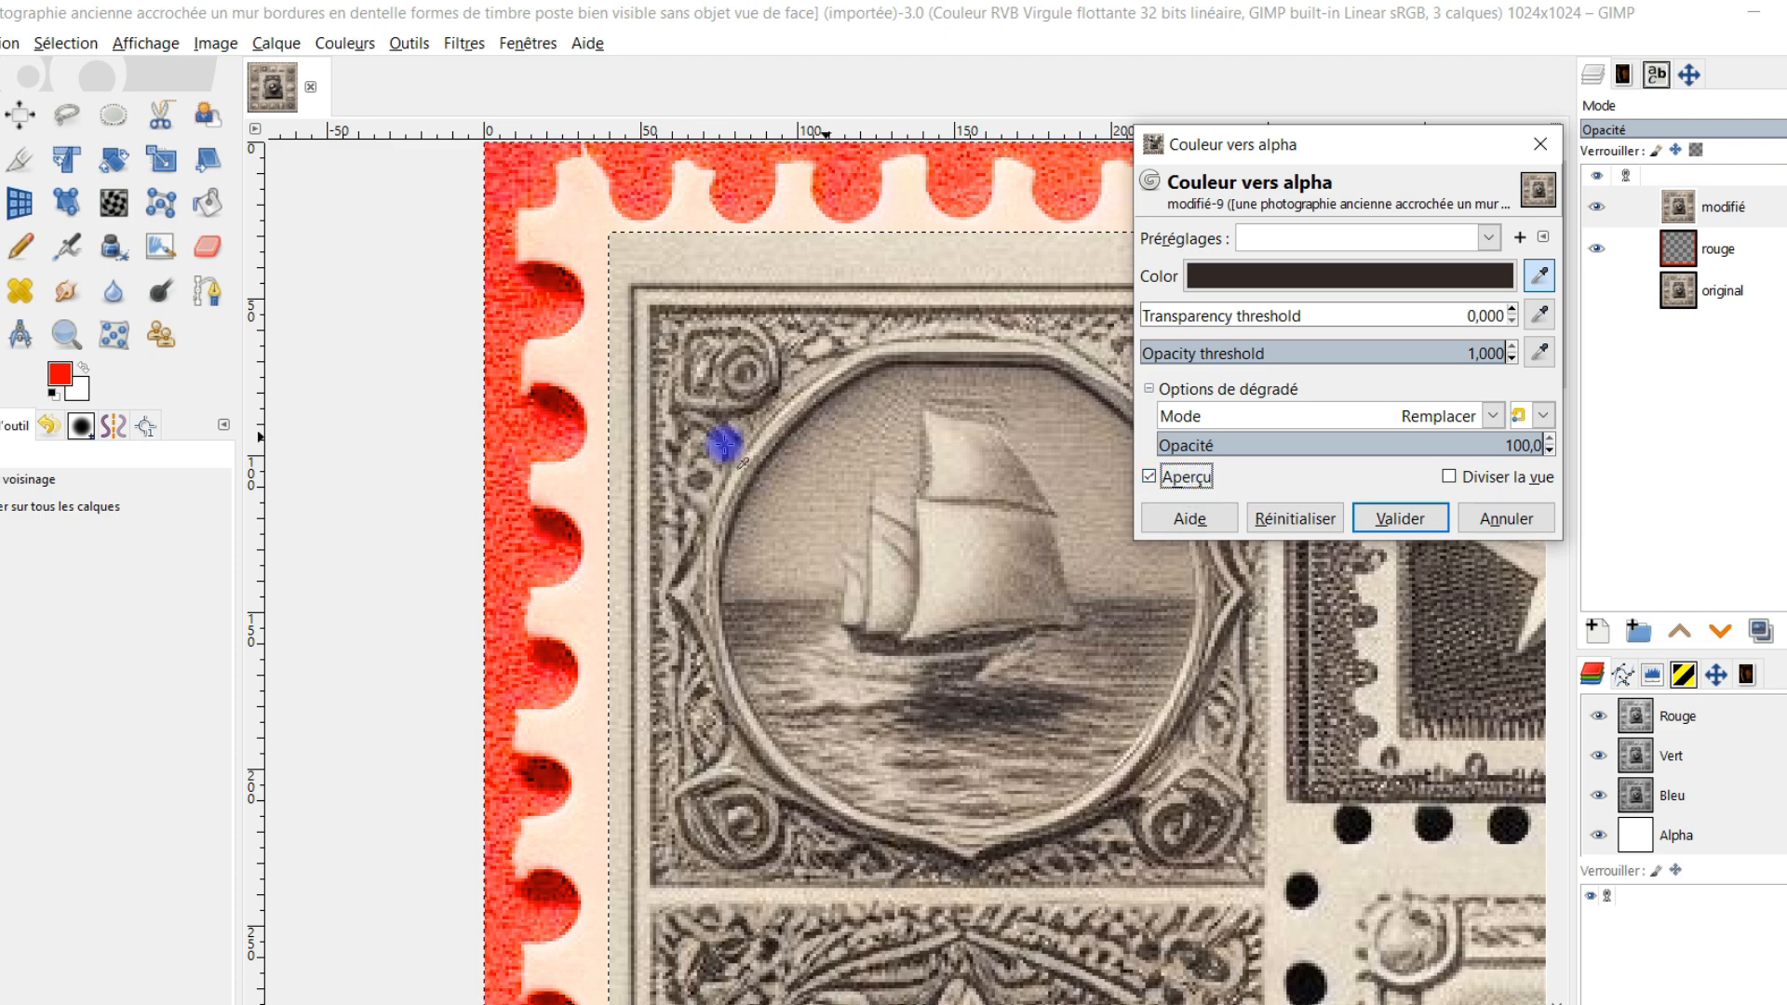
Set Color to Alpha's opacity threshold to 0.411 and its transparency threshold to 0.166
scroll(553, 383, up, 3)
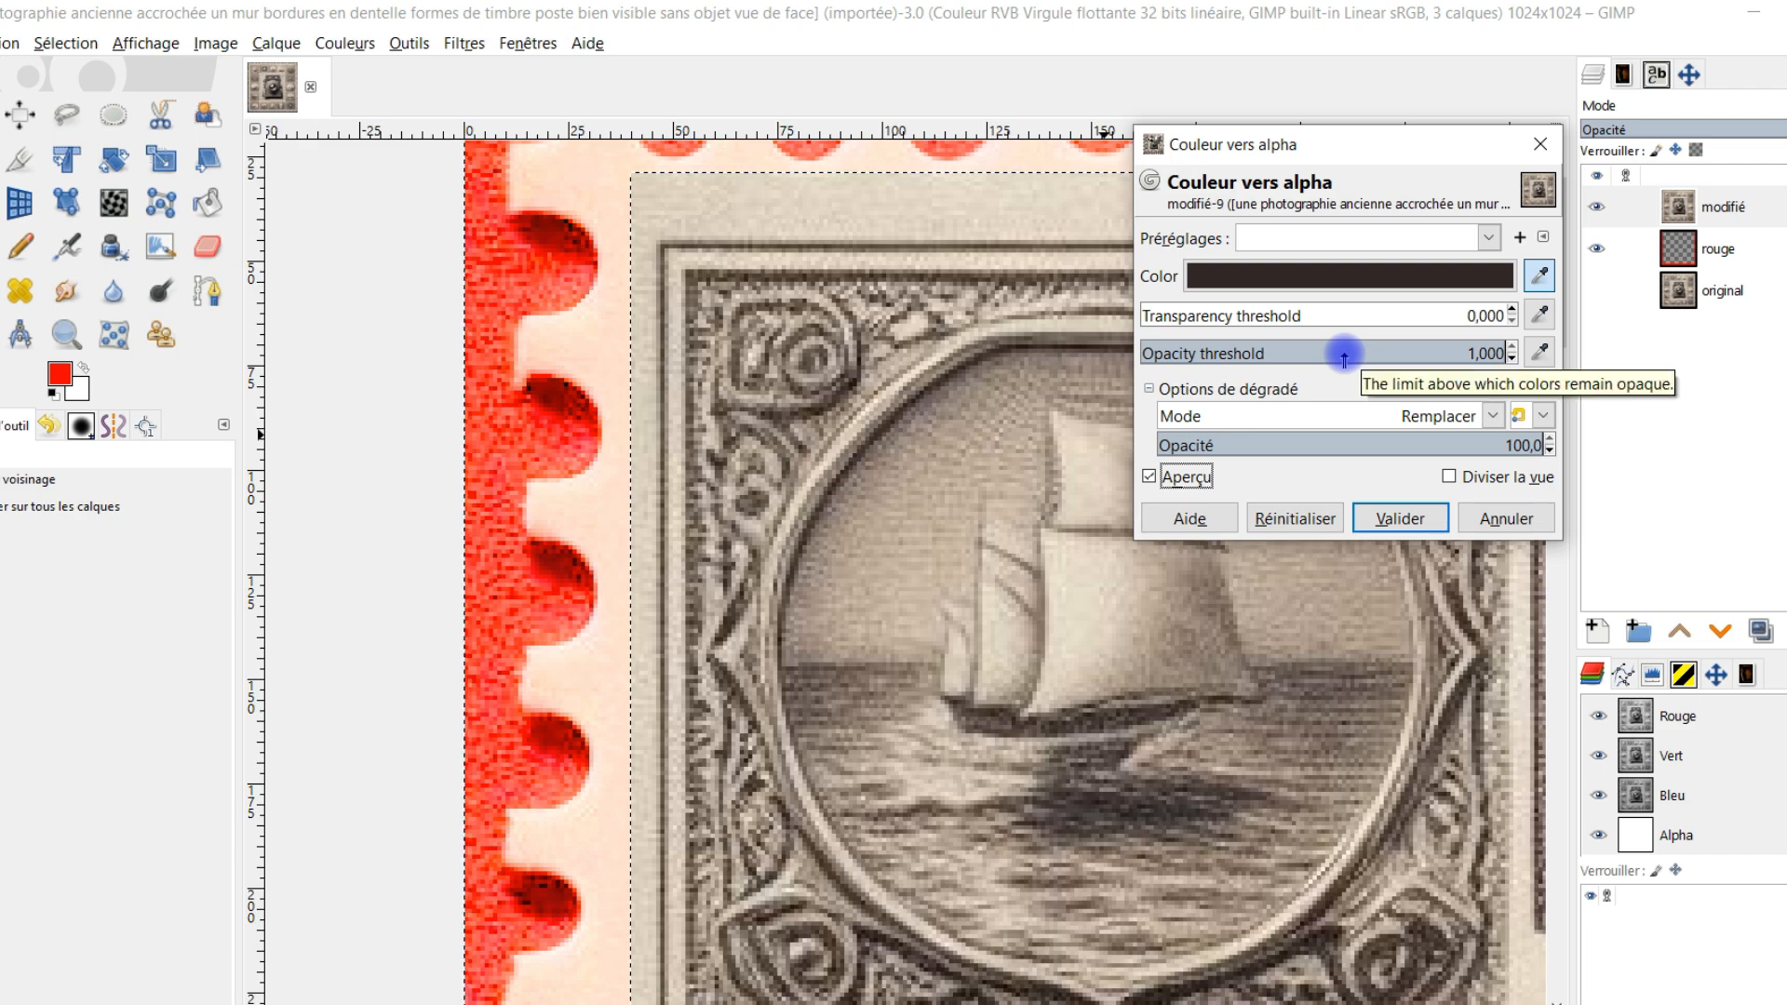
click(1344, 356)
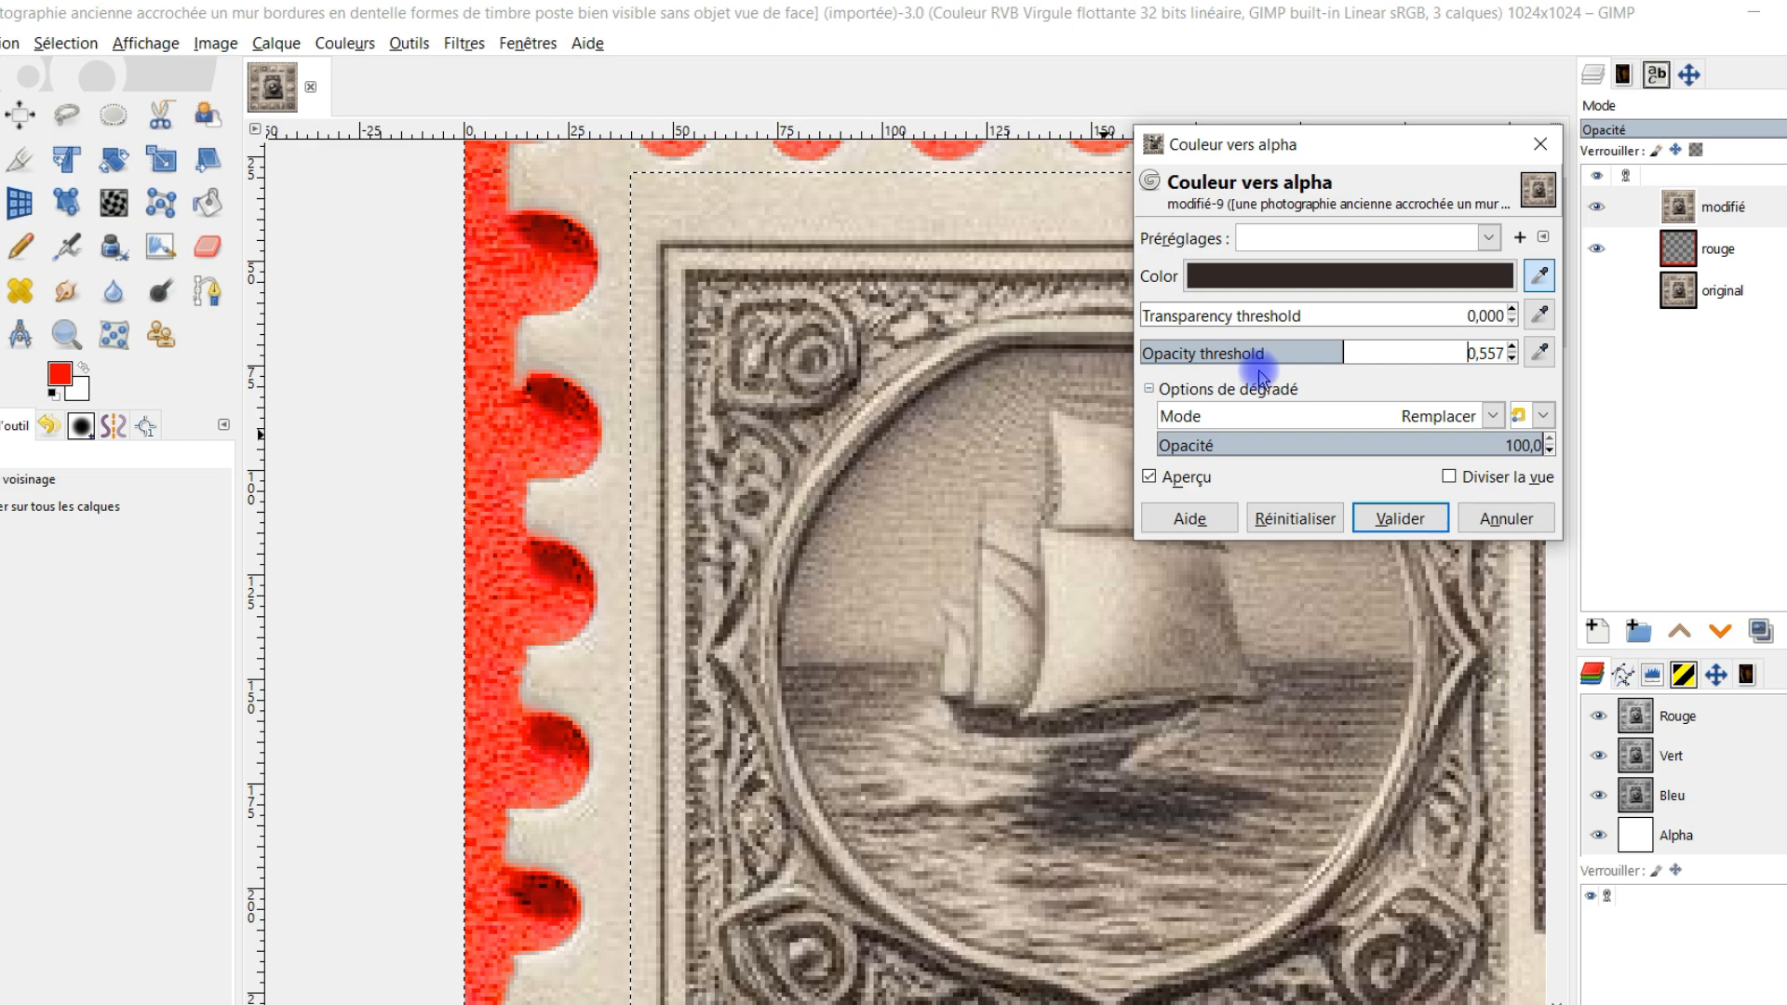
mouse_move(1318, 358)
mouse_down()
mouse_move(1298, 355)
mouse_move(1360, 347)
mouse_move(1307, 346)
mouse_up()
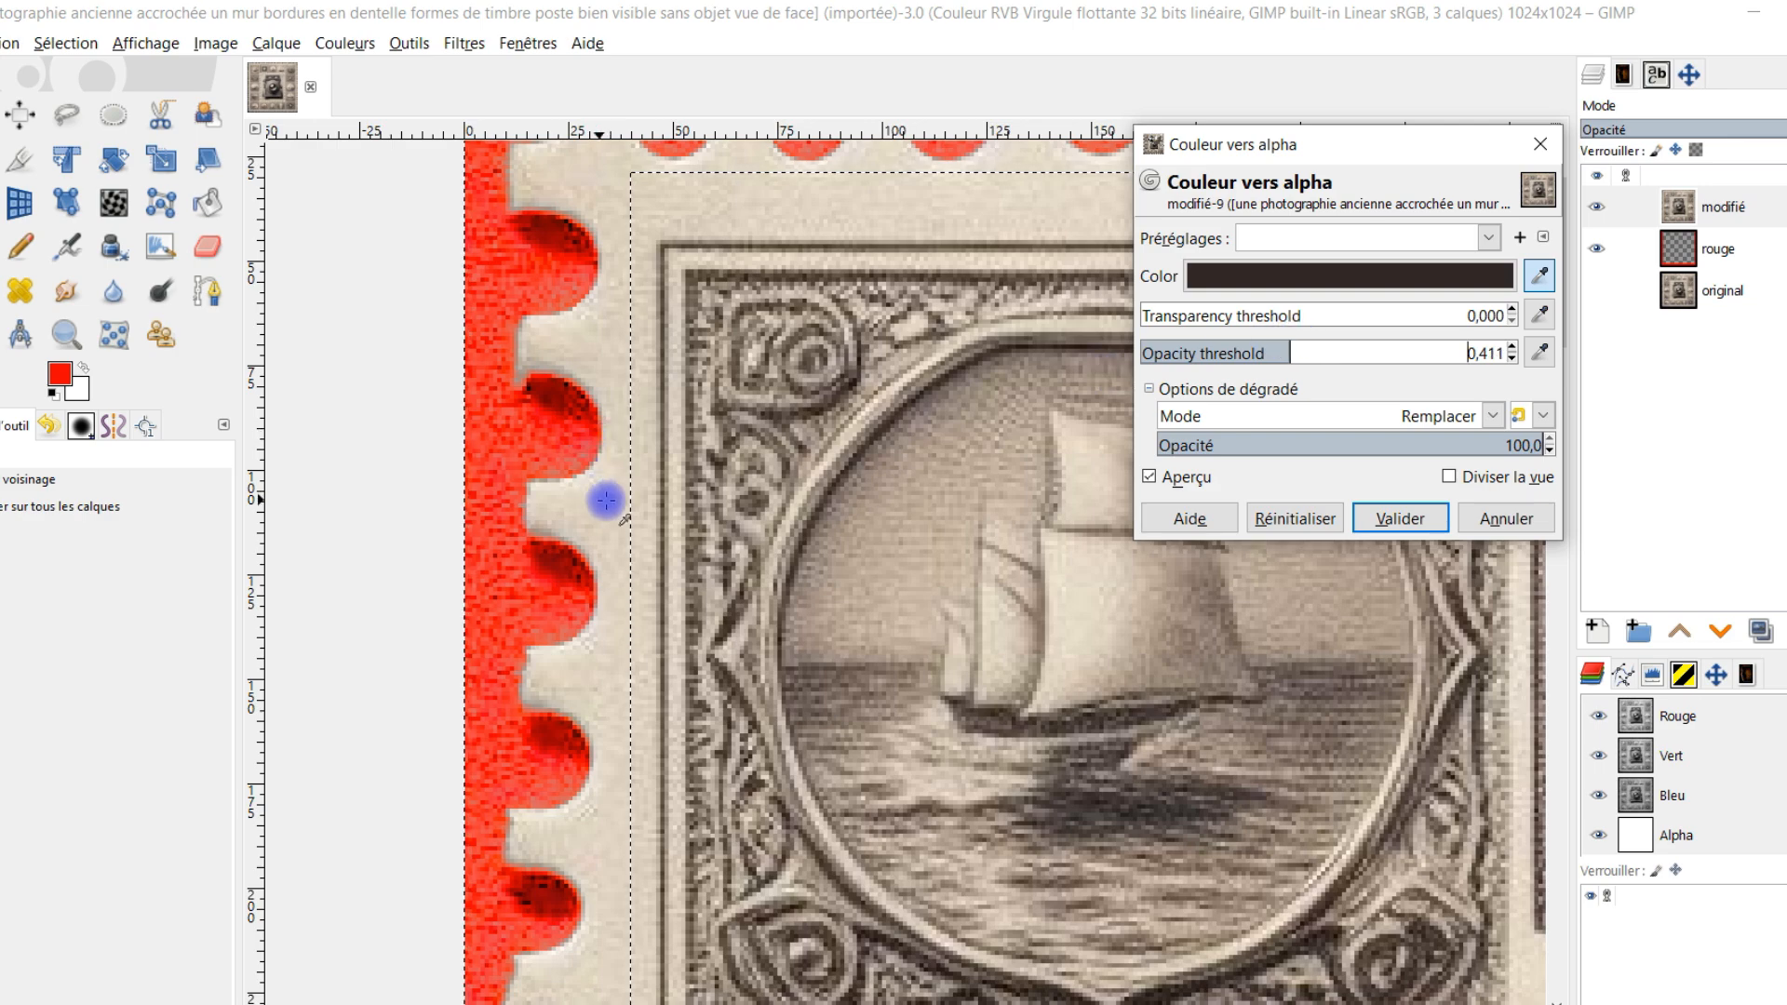
click(1209, 313)
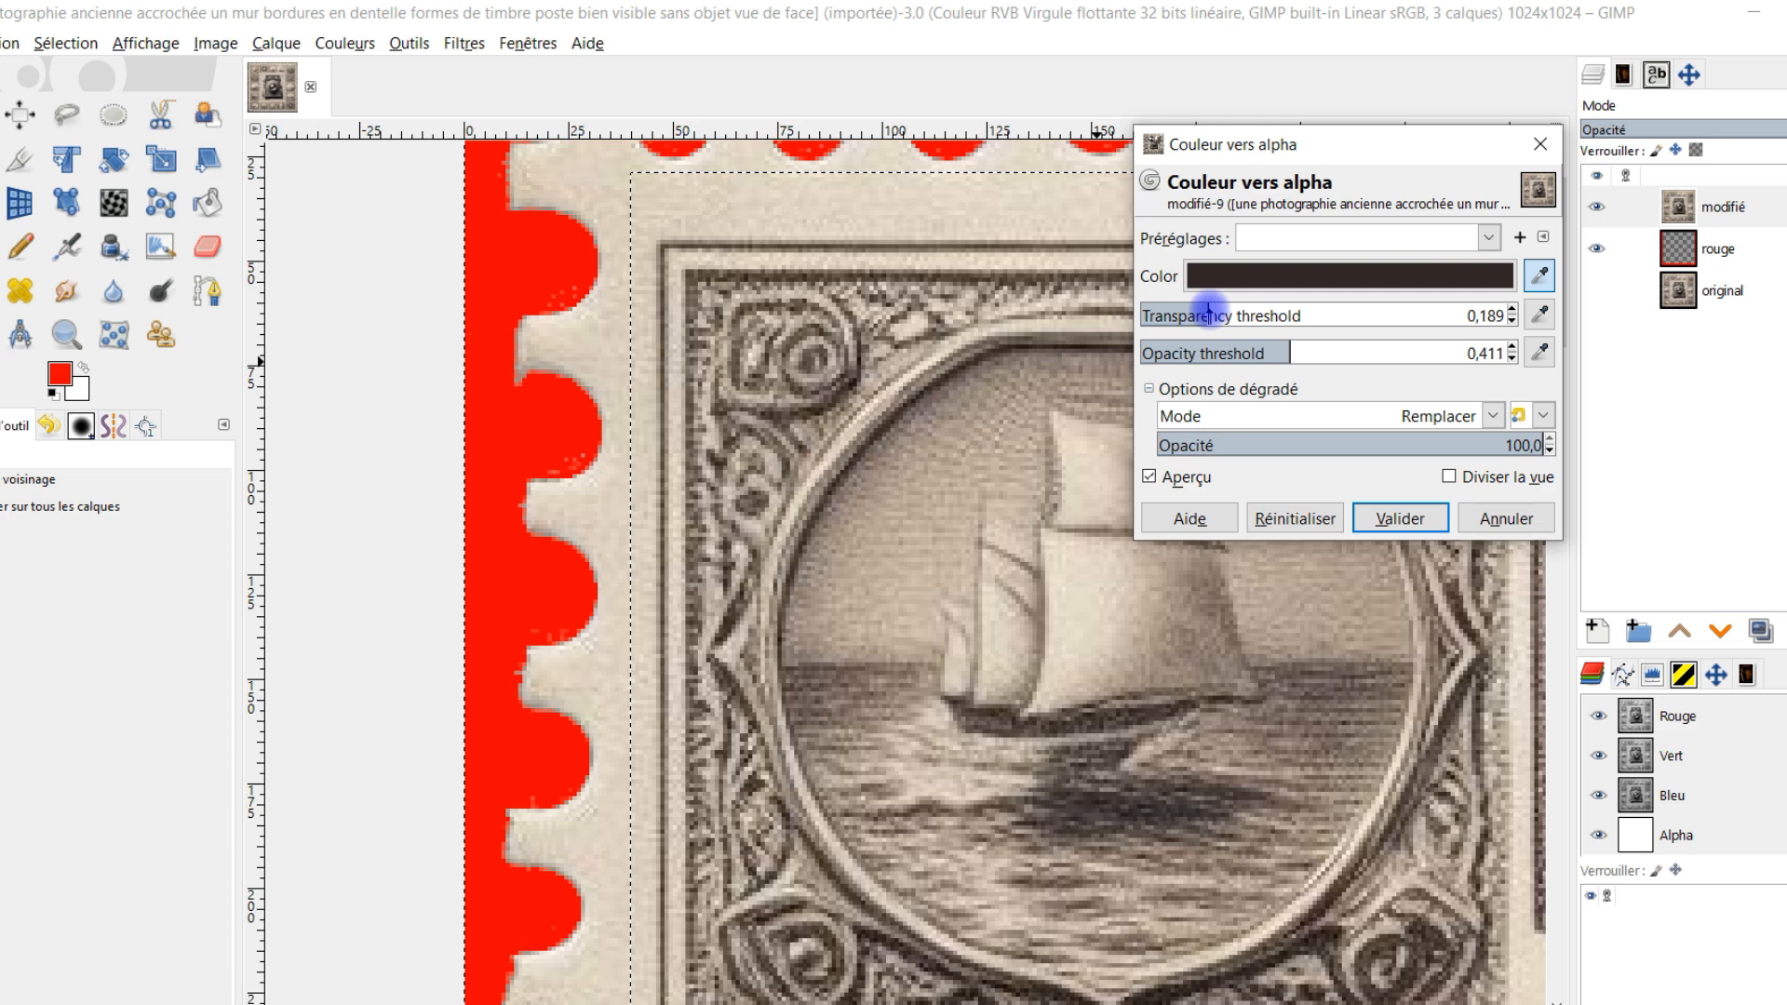
drag(1228, 313, 1183, 317)
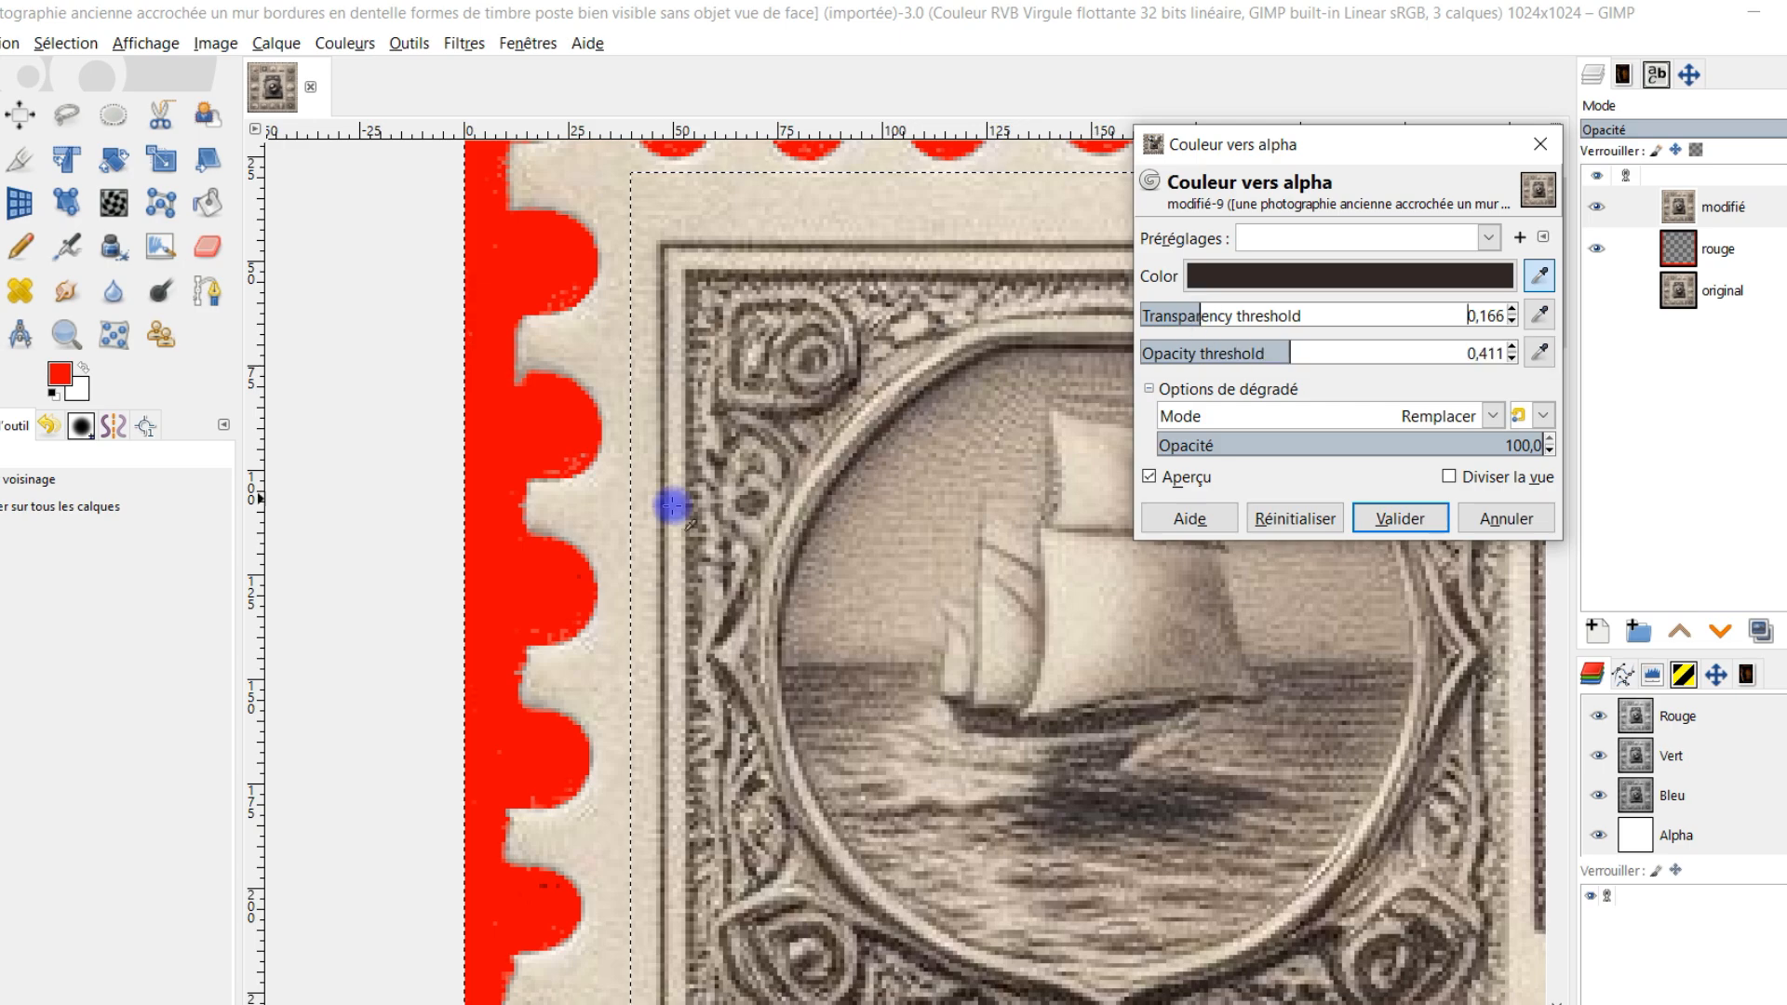
Examine the previewed cutout over the red along the stamp's perforated edges for leftover dark pixels
scroll(595, 549, down, 3)
scroll(474, 650, down, 5)
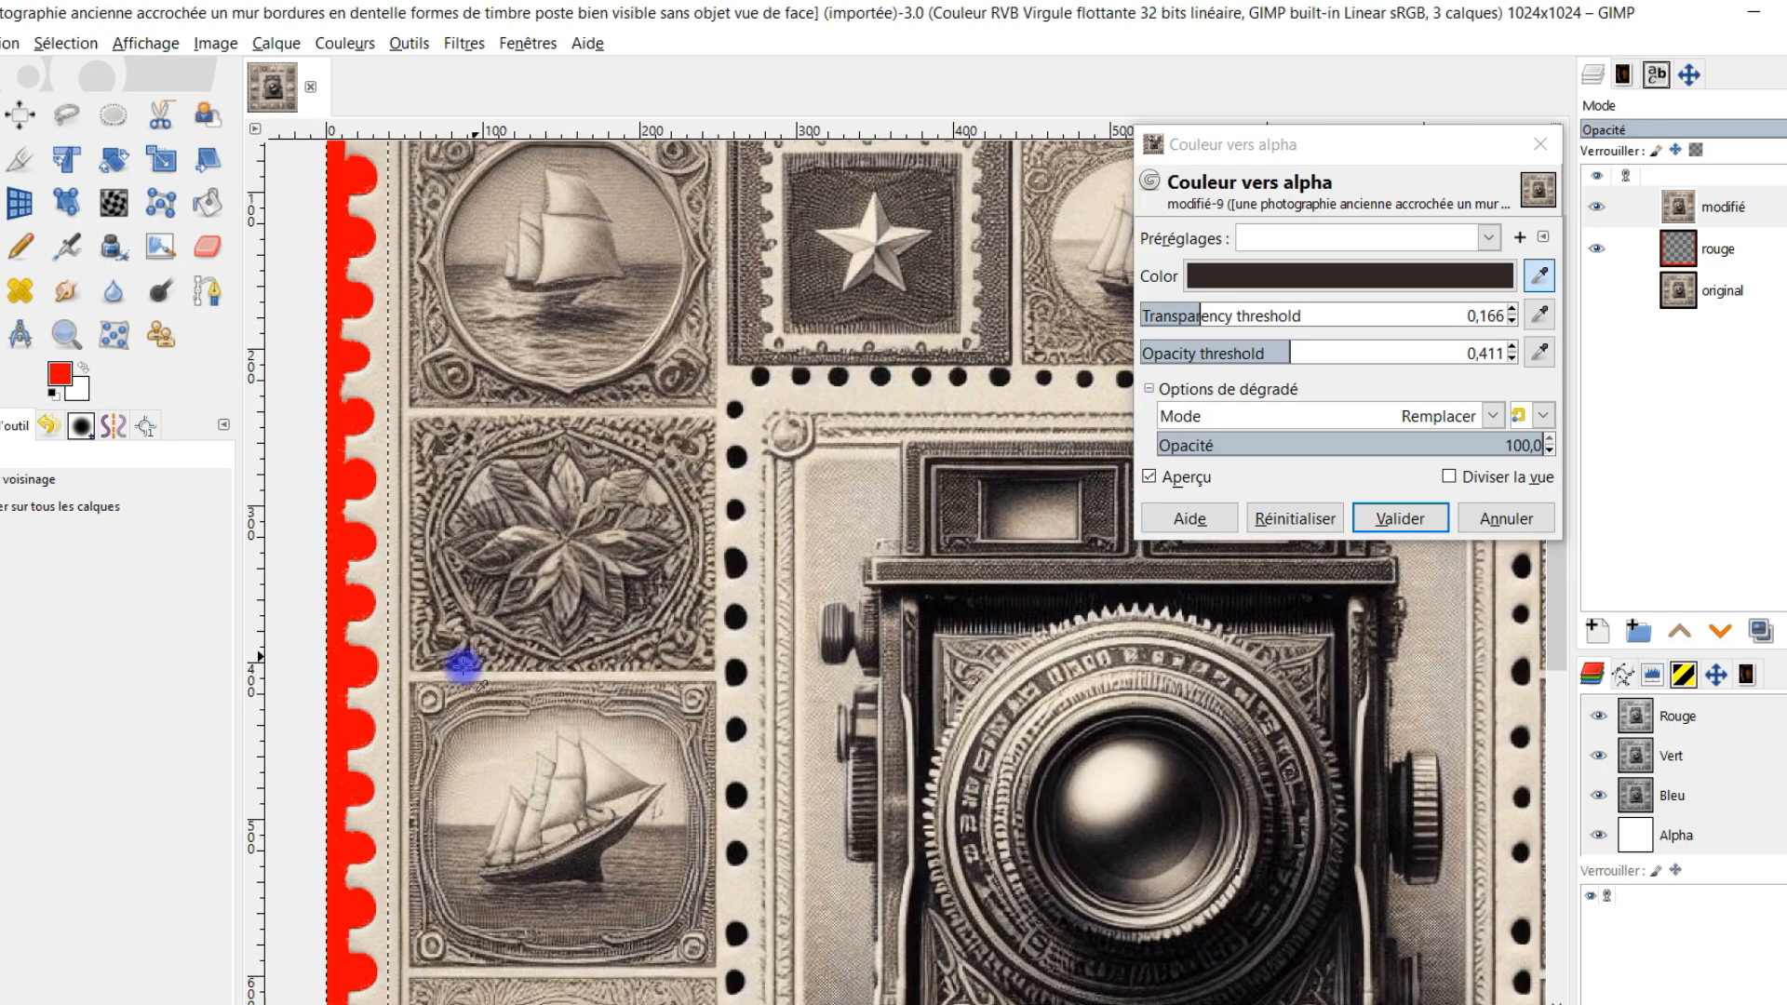
scroll(511, 558, up, 3)
scroll(435, 898, up, 2)
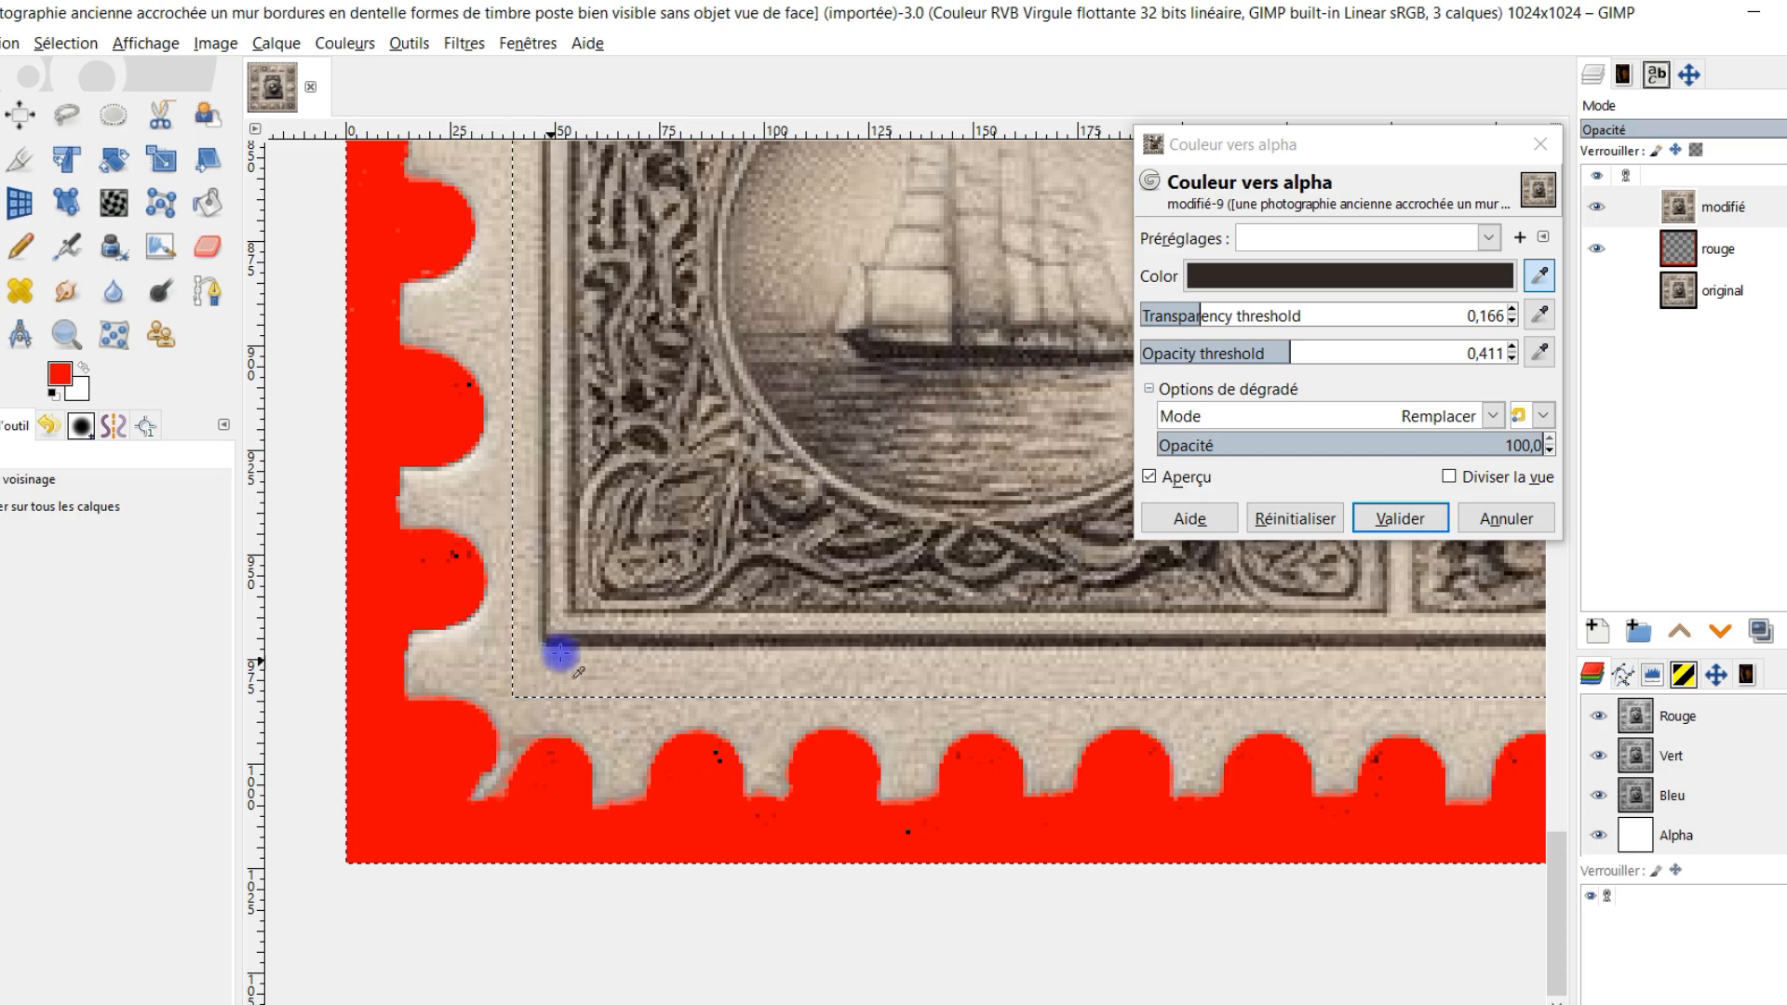
drag(650, 479, 658, 857)
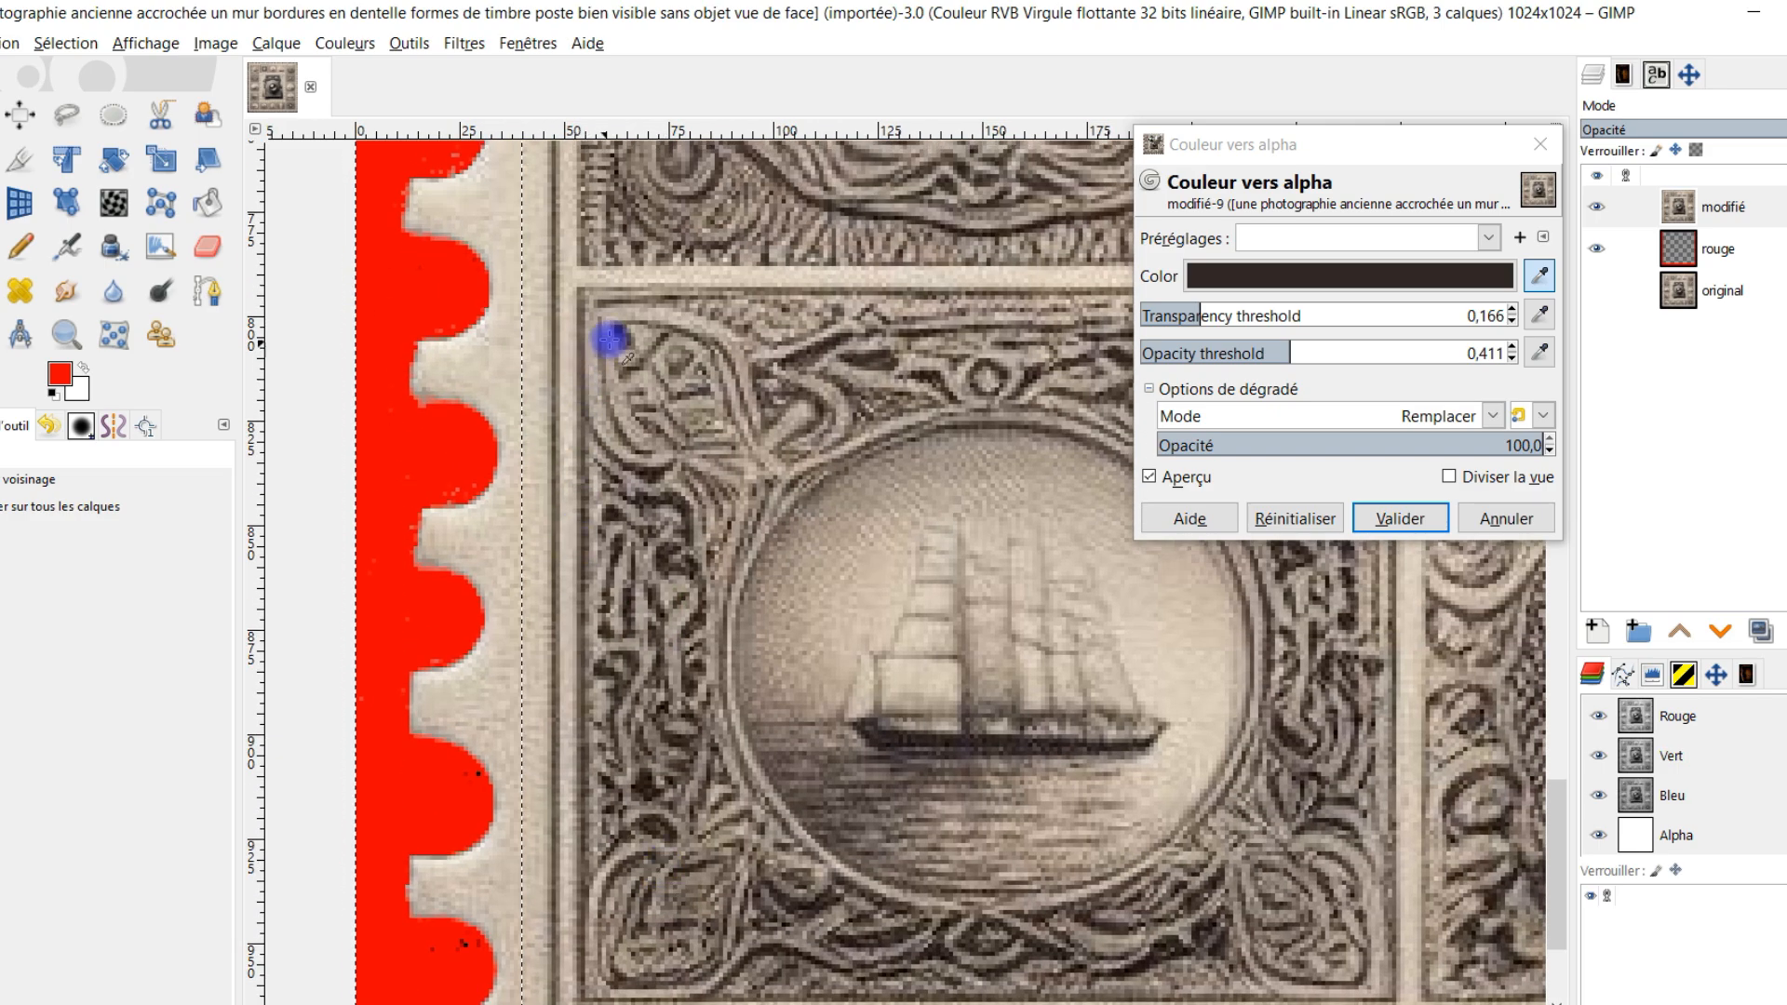
drag(598, 350, 664, 808)
drag(605, 279, 598, 475)
drag(604, 372, 639, 686)
drag(652, 316, 627, 808)
mouse_move(628, 289)
mouse_down()
mouse_move(630, 630)
mouse_move(606, 797)
mouse_up()
drag(586, 299, 612, 690)
mouse_move(616, 214)
mouse_down()
mouse_move(626, 522)
mouse_move(606, 642)
mouse_up()
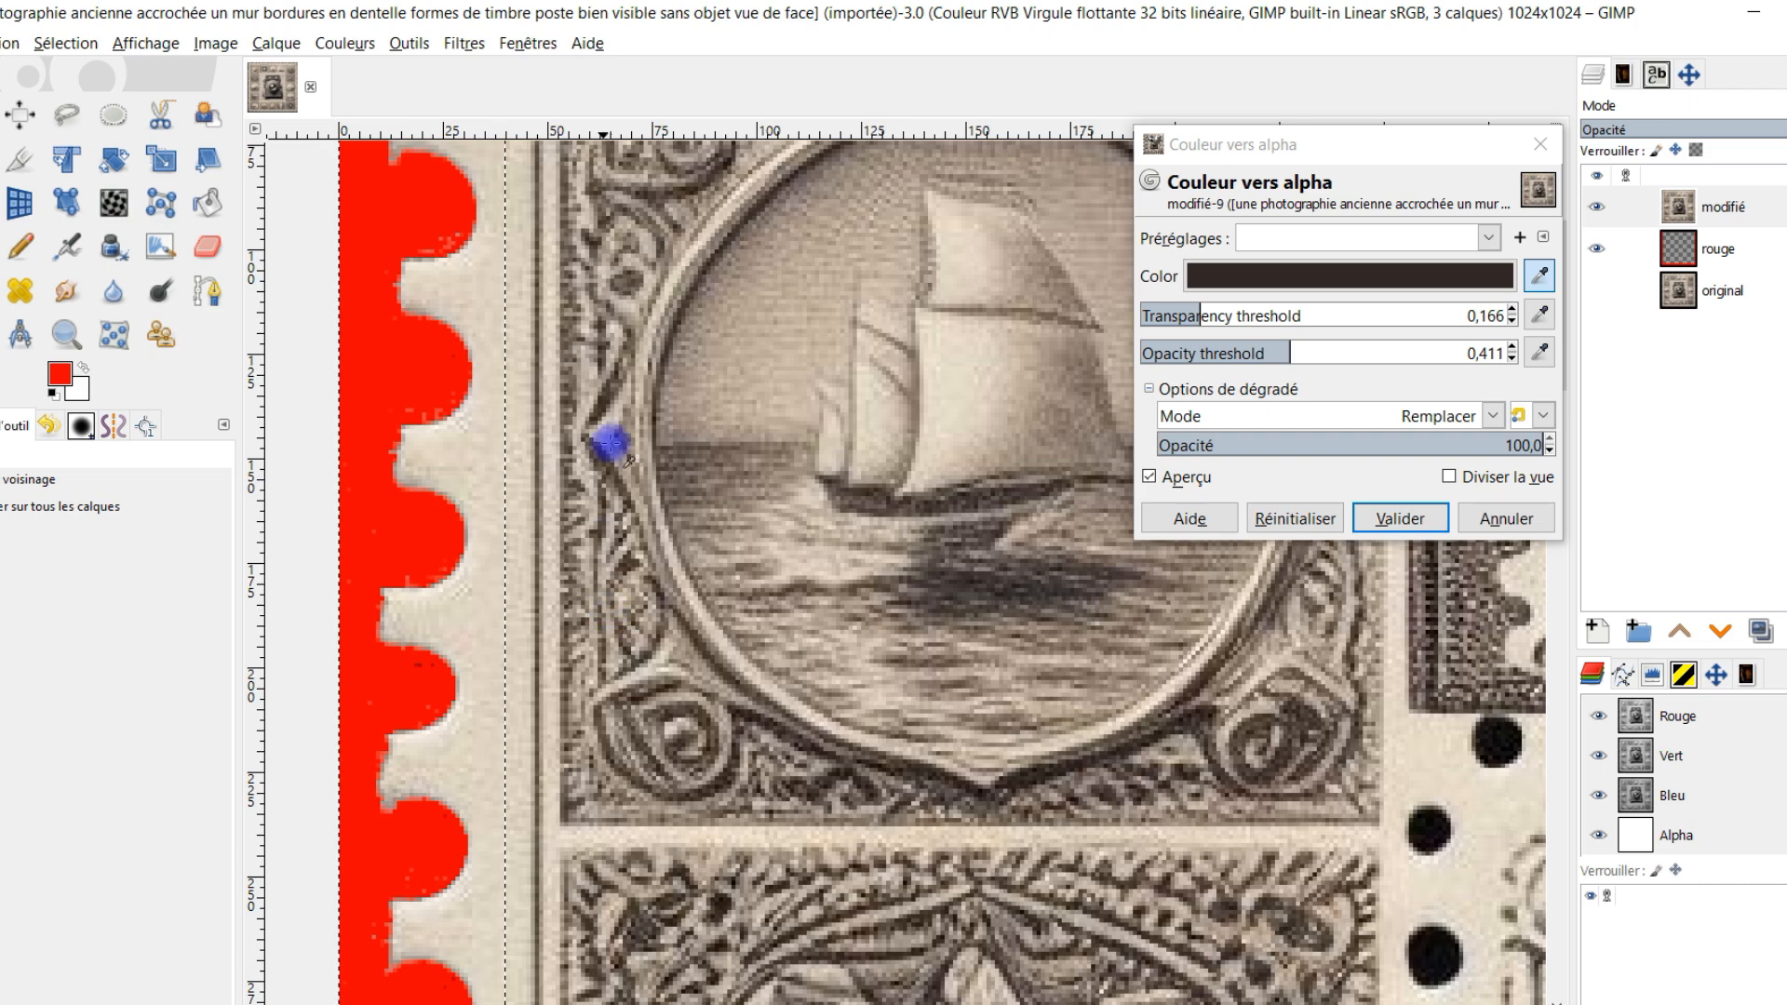
drag(642, 438, 658, 667)
mouse_move(598, 518)
mouse_down()
mouse_move(540, 649)
mouse_move(605, 627)
mouse_move(611, 530)
mouse_move(542, 297)
mouse_up()
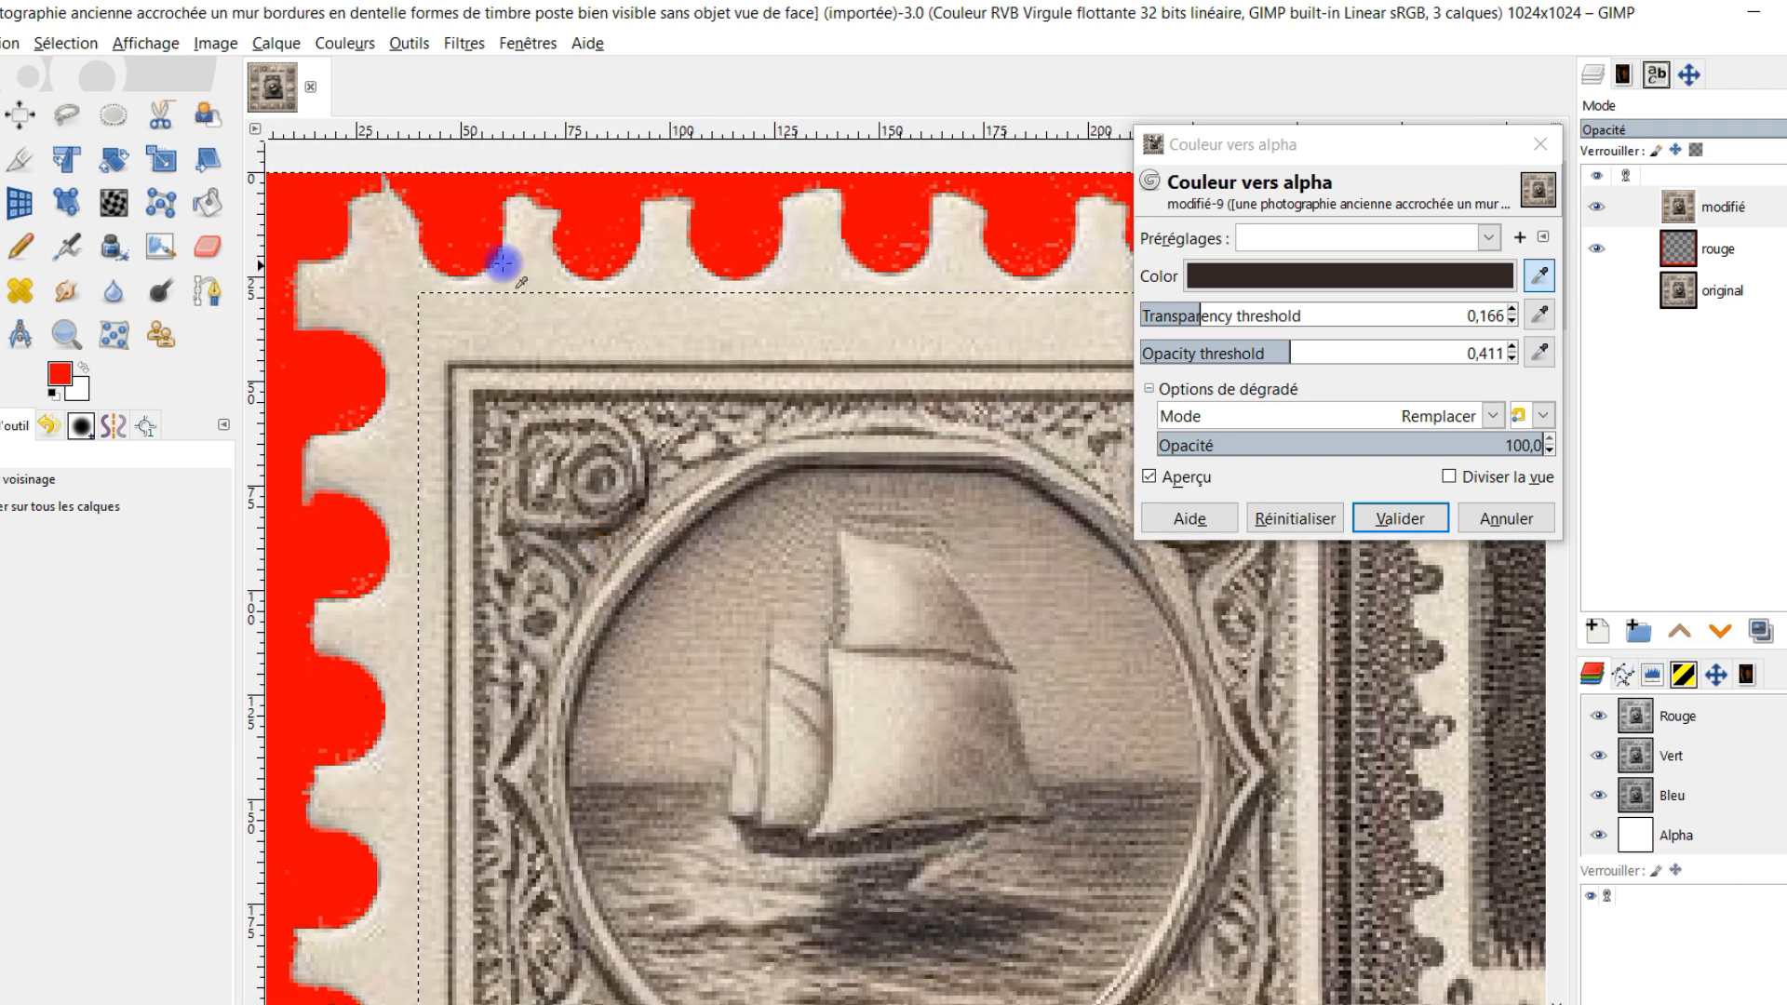
Hide the selection outline to inspect the perforated edge without it, and show the outline again
click(139, 45)
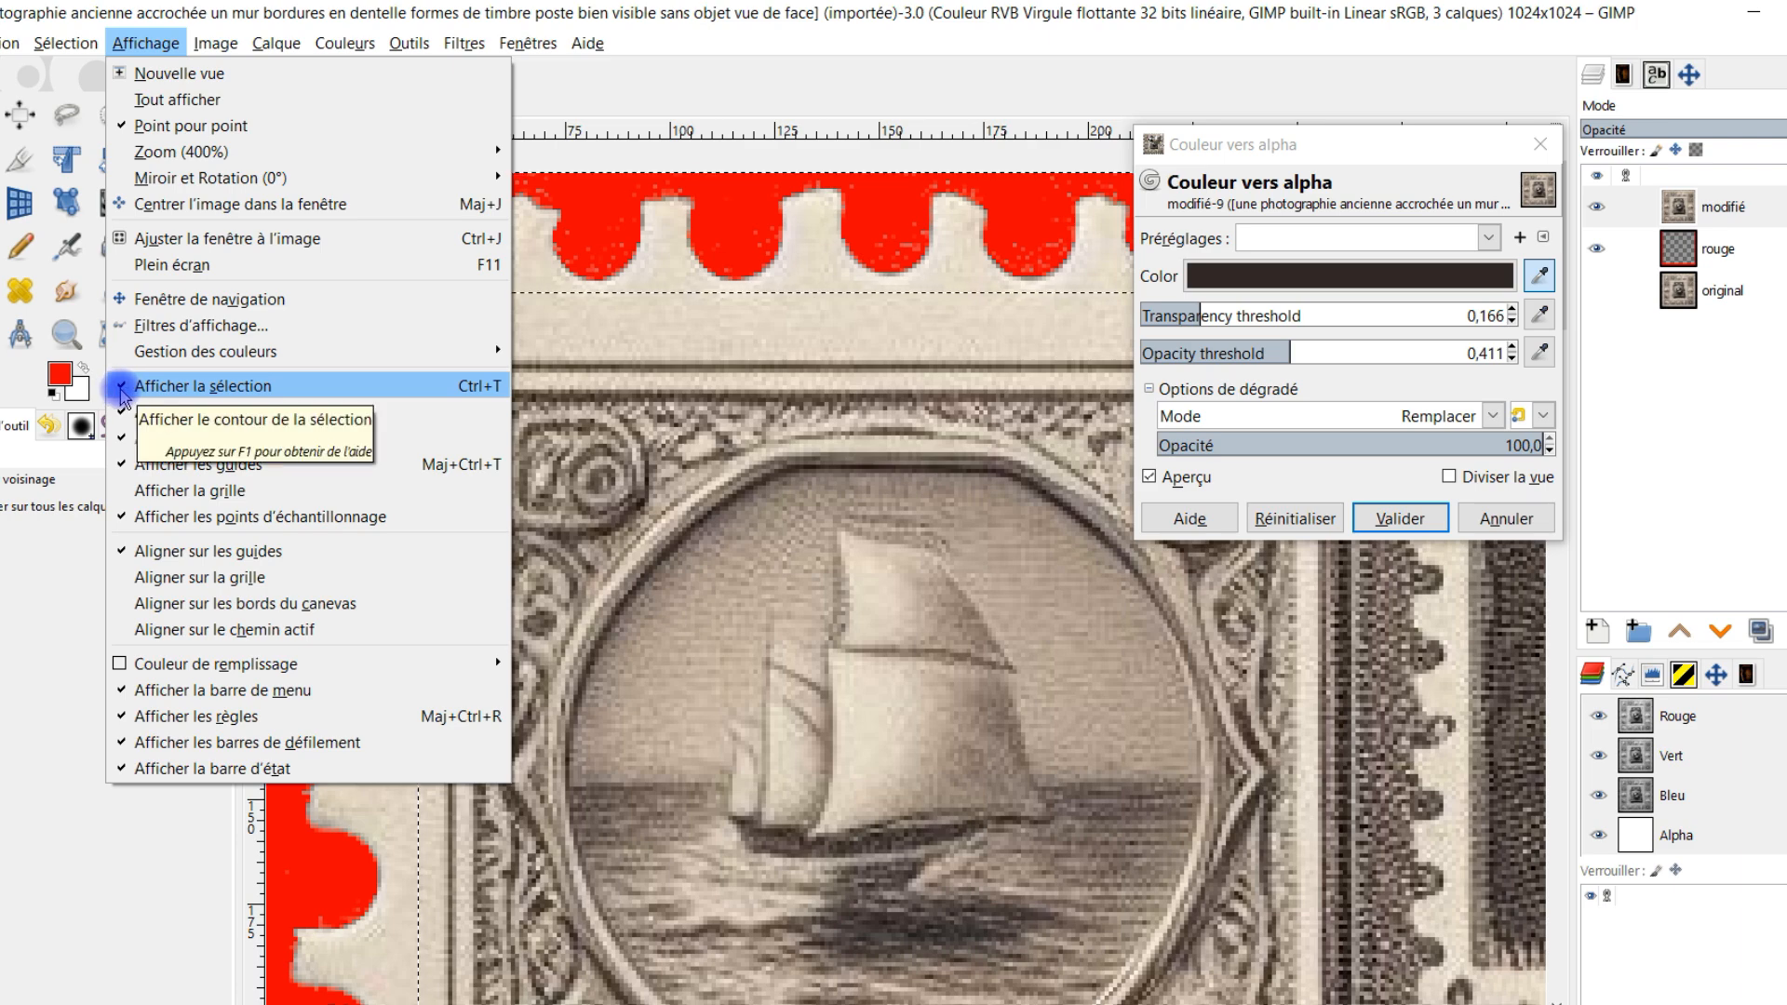
click(121, 393)
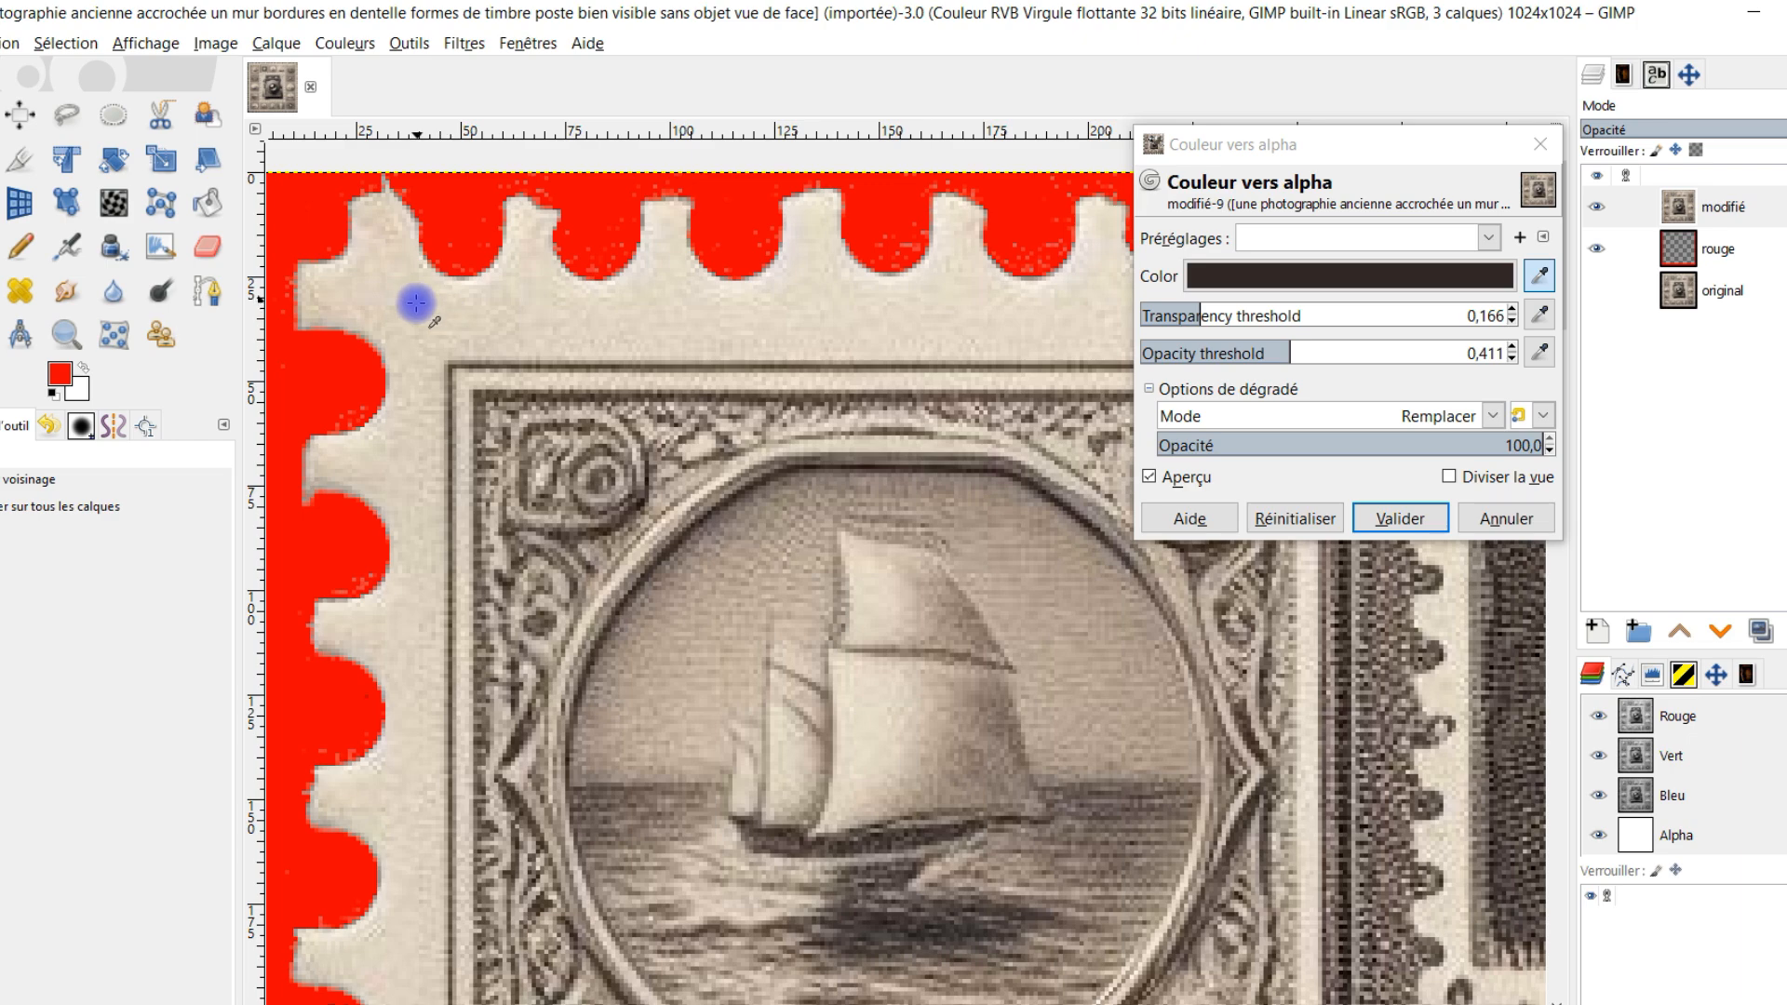
scroll(409, 314, up, 2)
scroll(403, 331, down, 2)
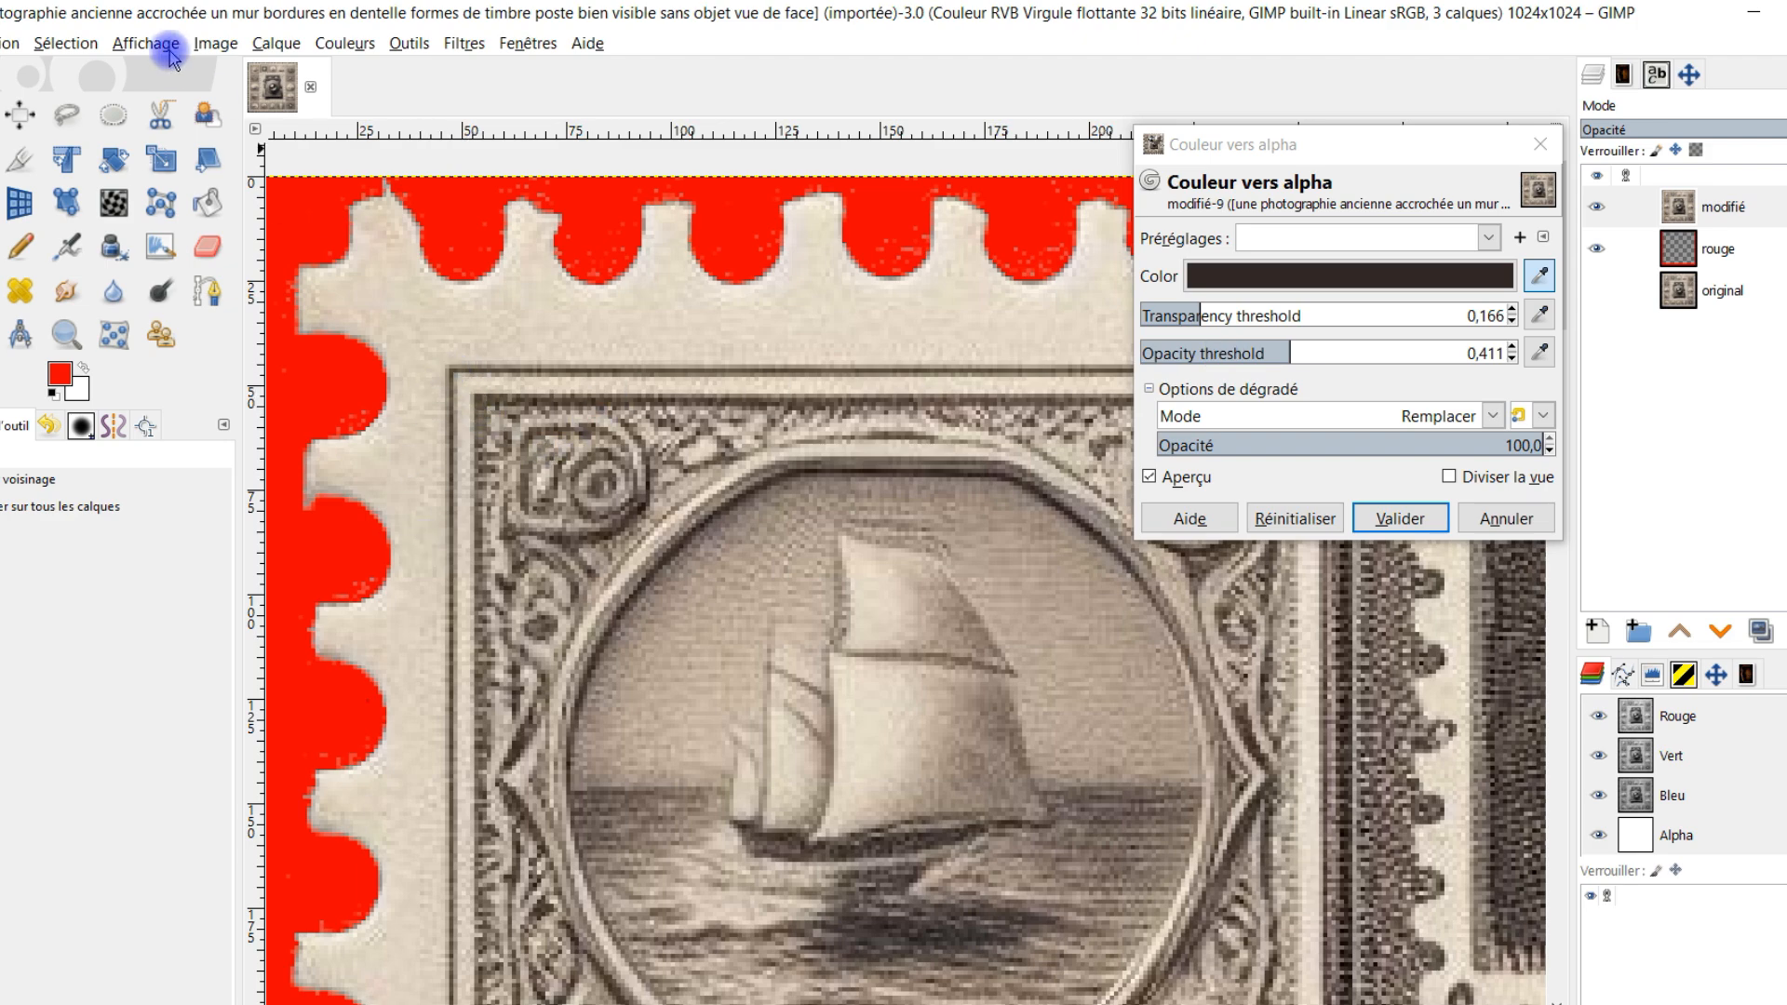
click(63, 45)
mouse_move(146, 43)
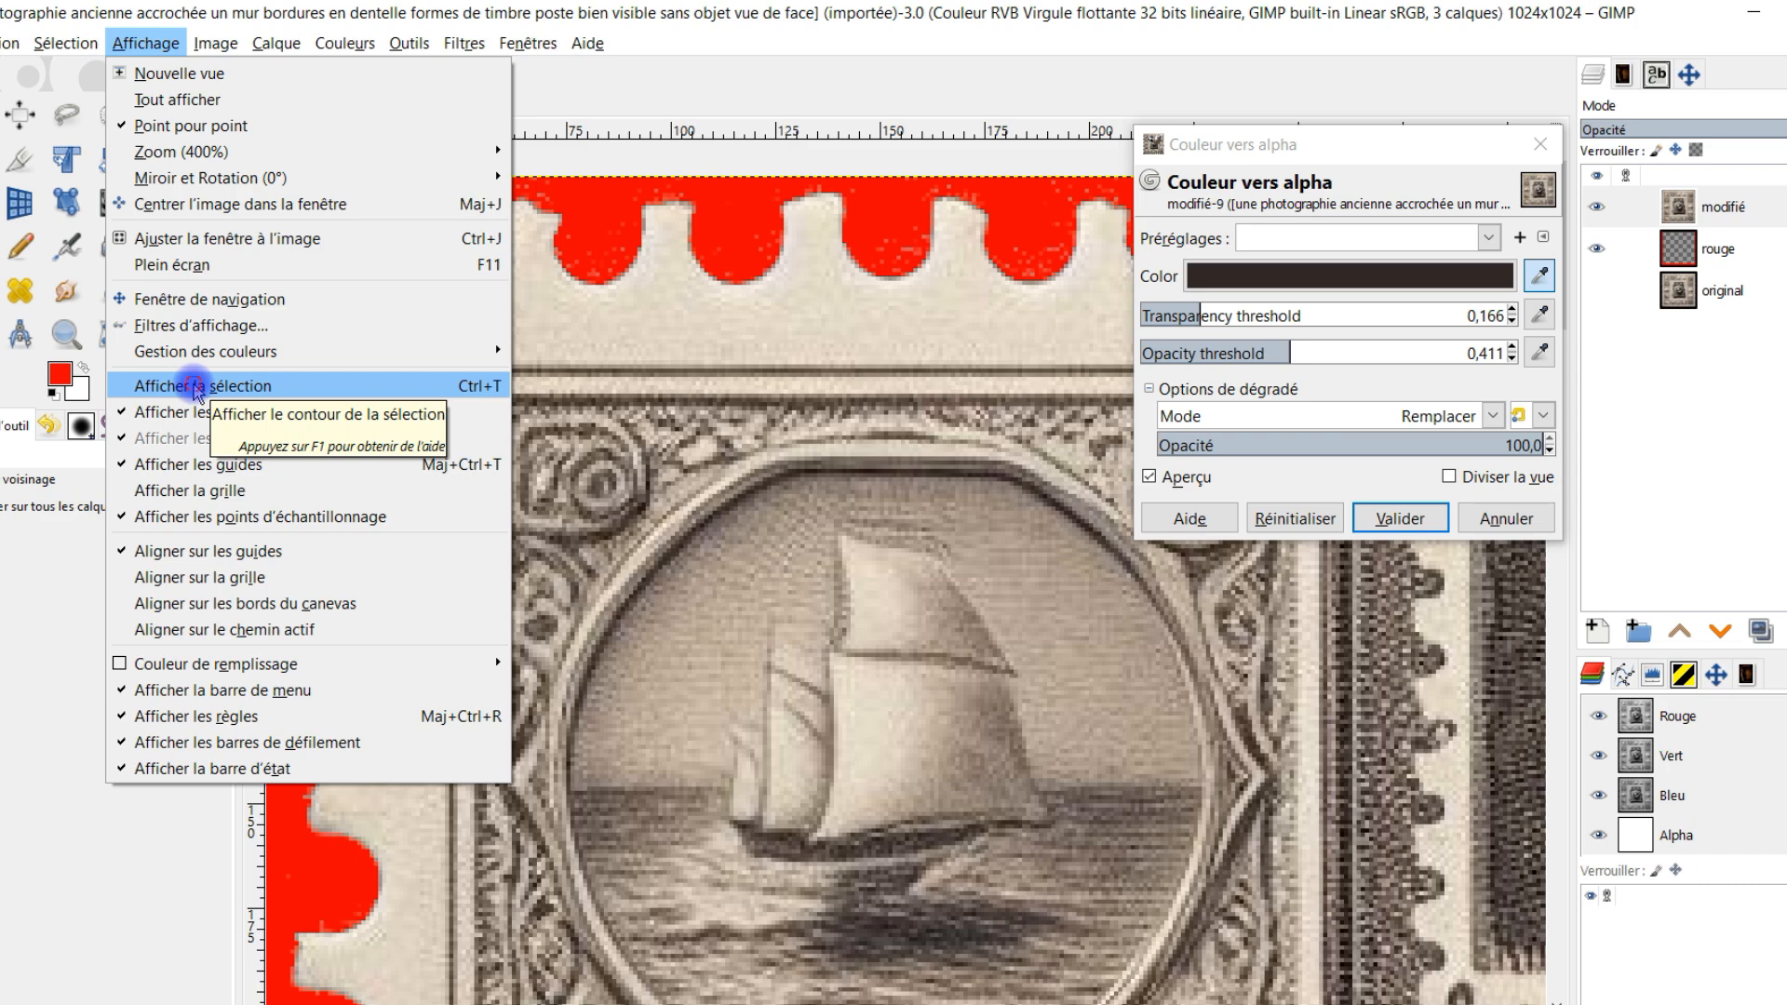
click(196, 387)
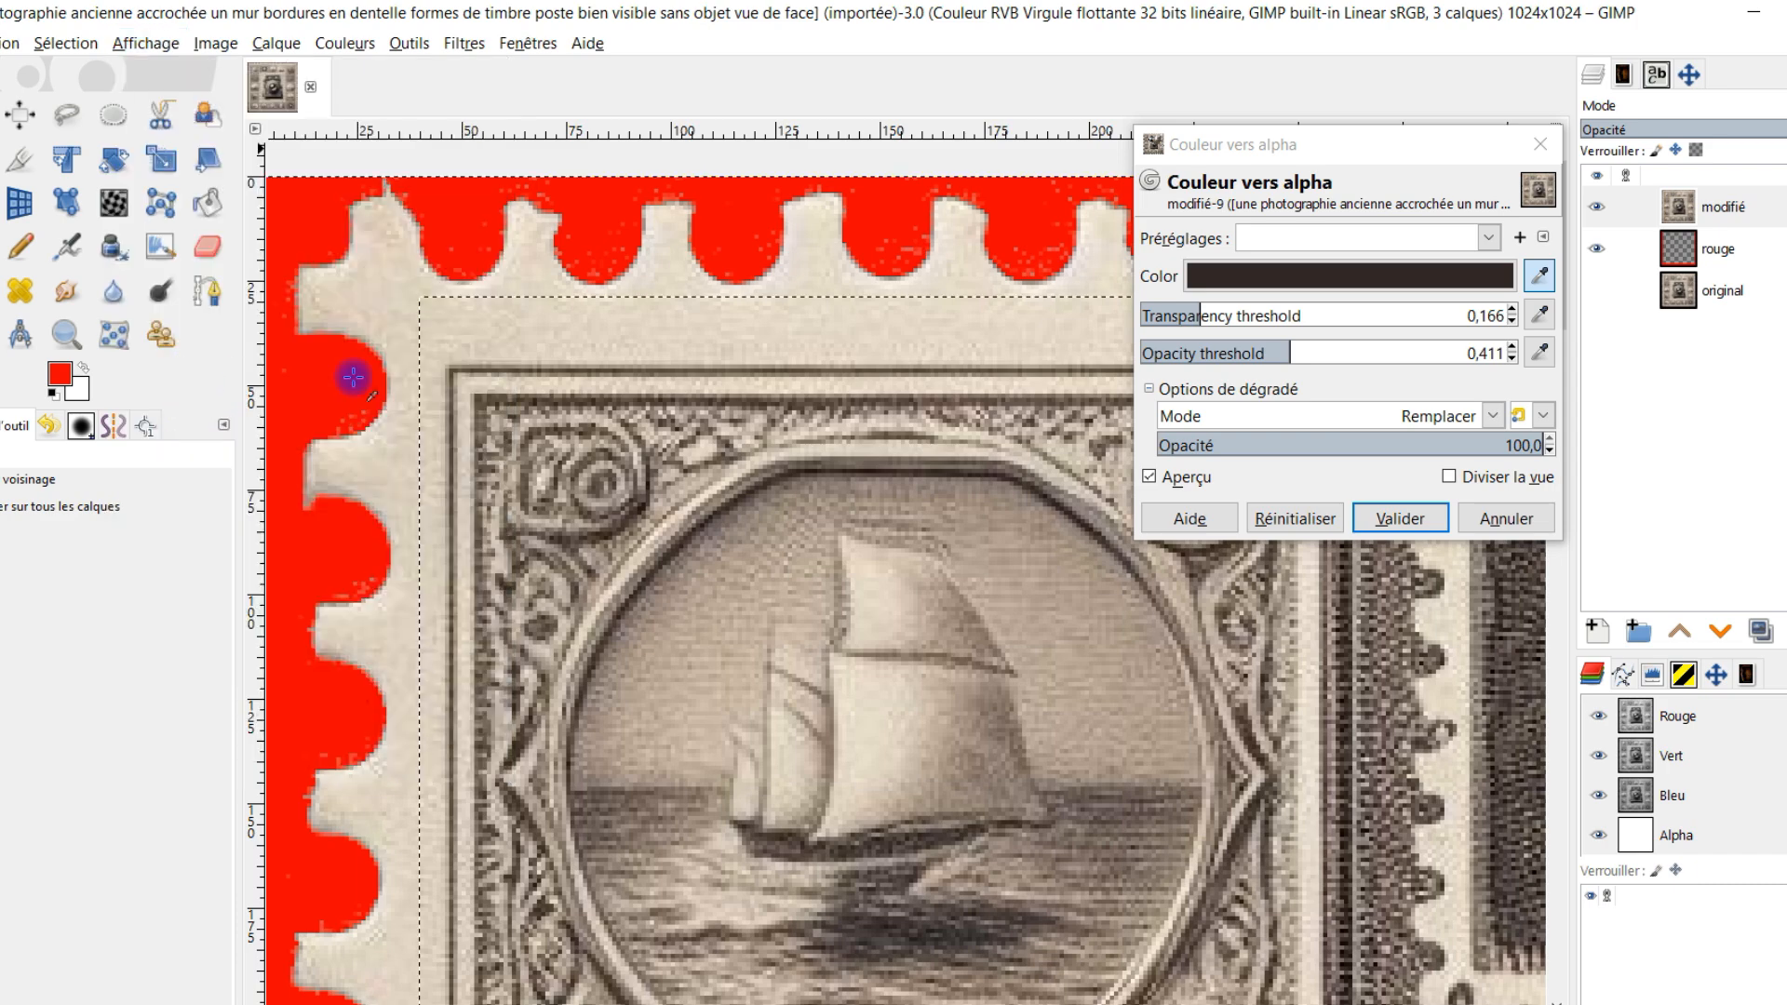
Confirm the Color to Alpha filter on the "modifié" layer and clear the selection
click(1384, 519)
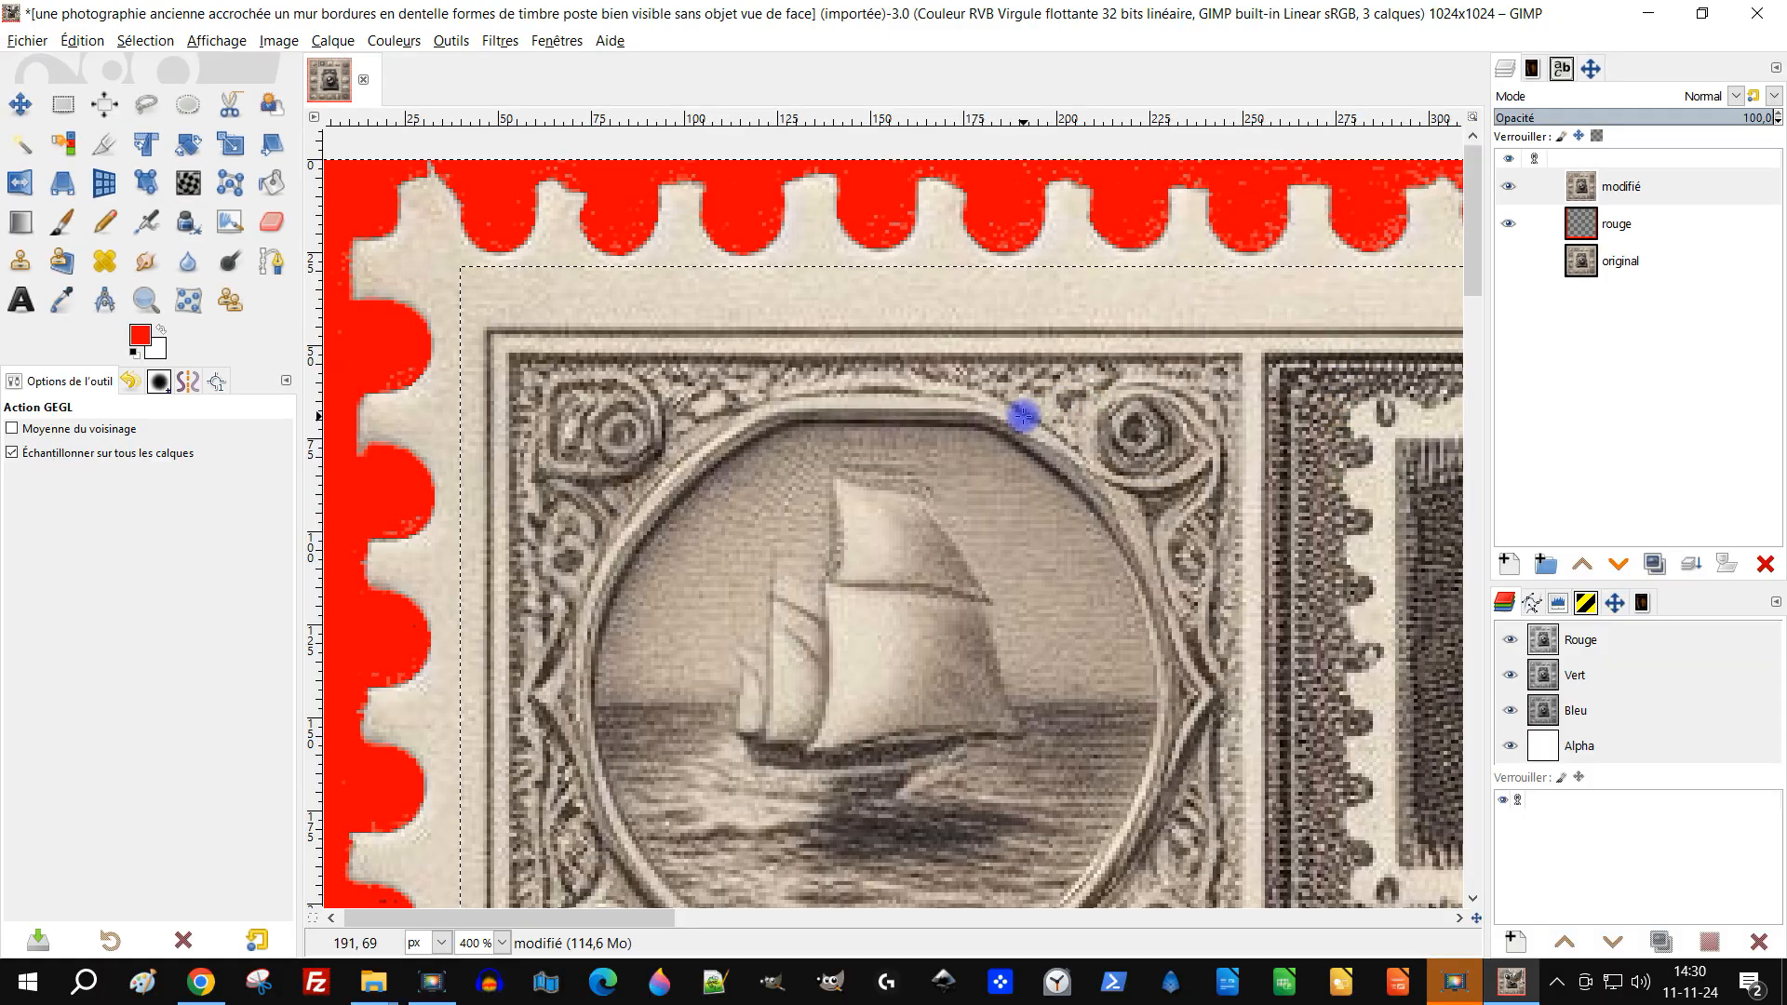
scroll(1033, 464, down, 3)
scroll(1015, 416, down, 4)
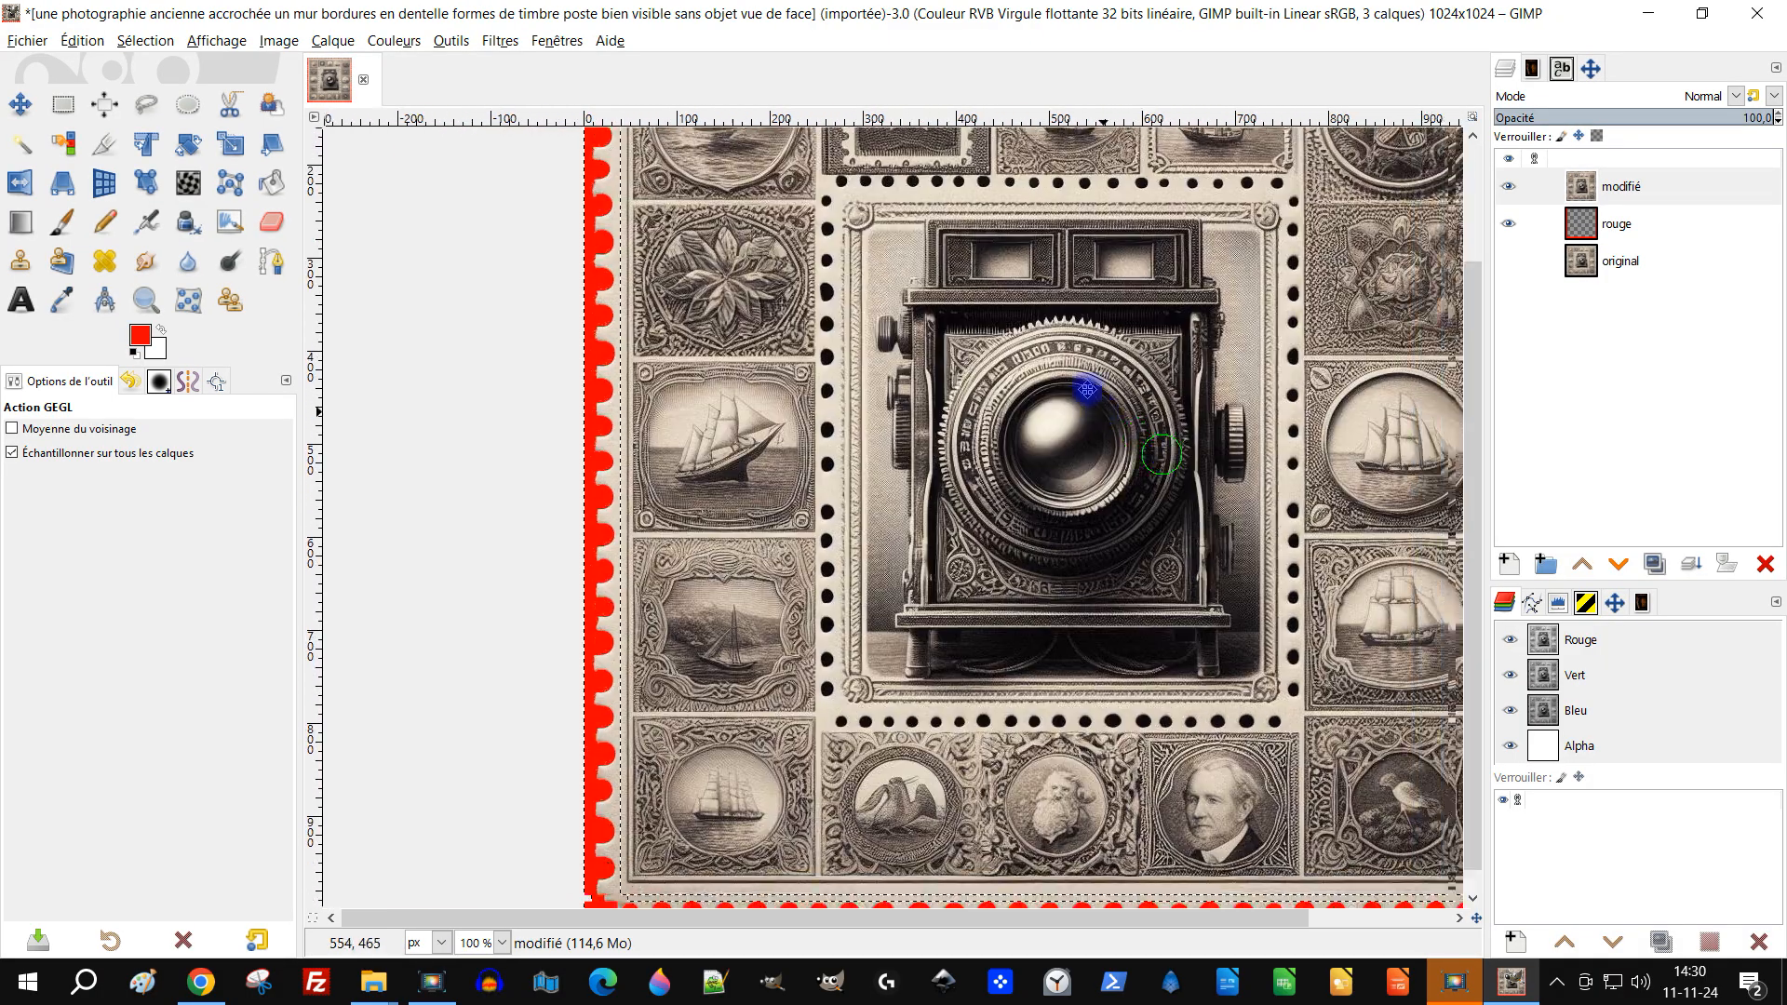
drag(1086, 389, 873, 399)
drag(877, 307, 953, 351)
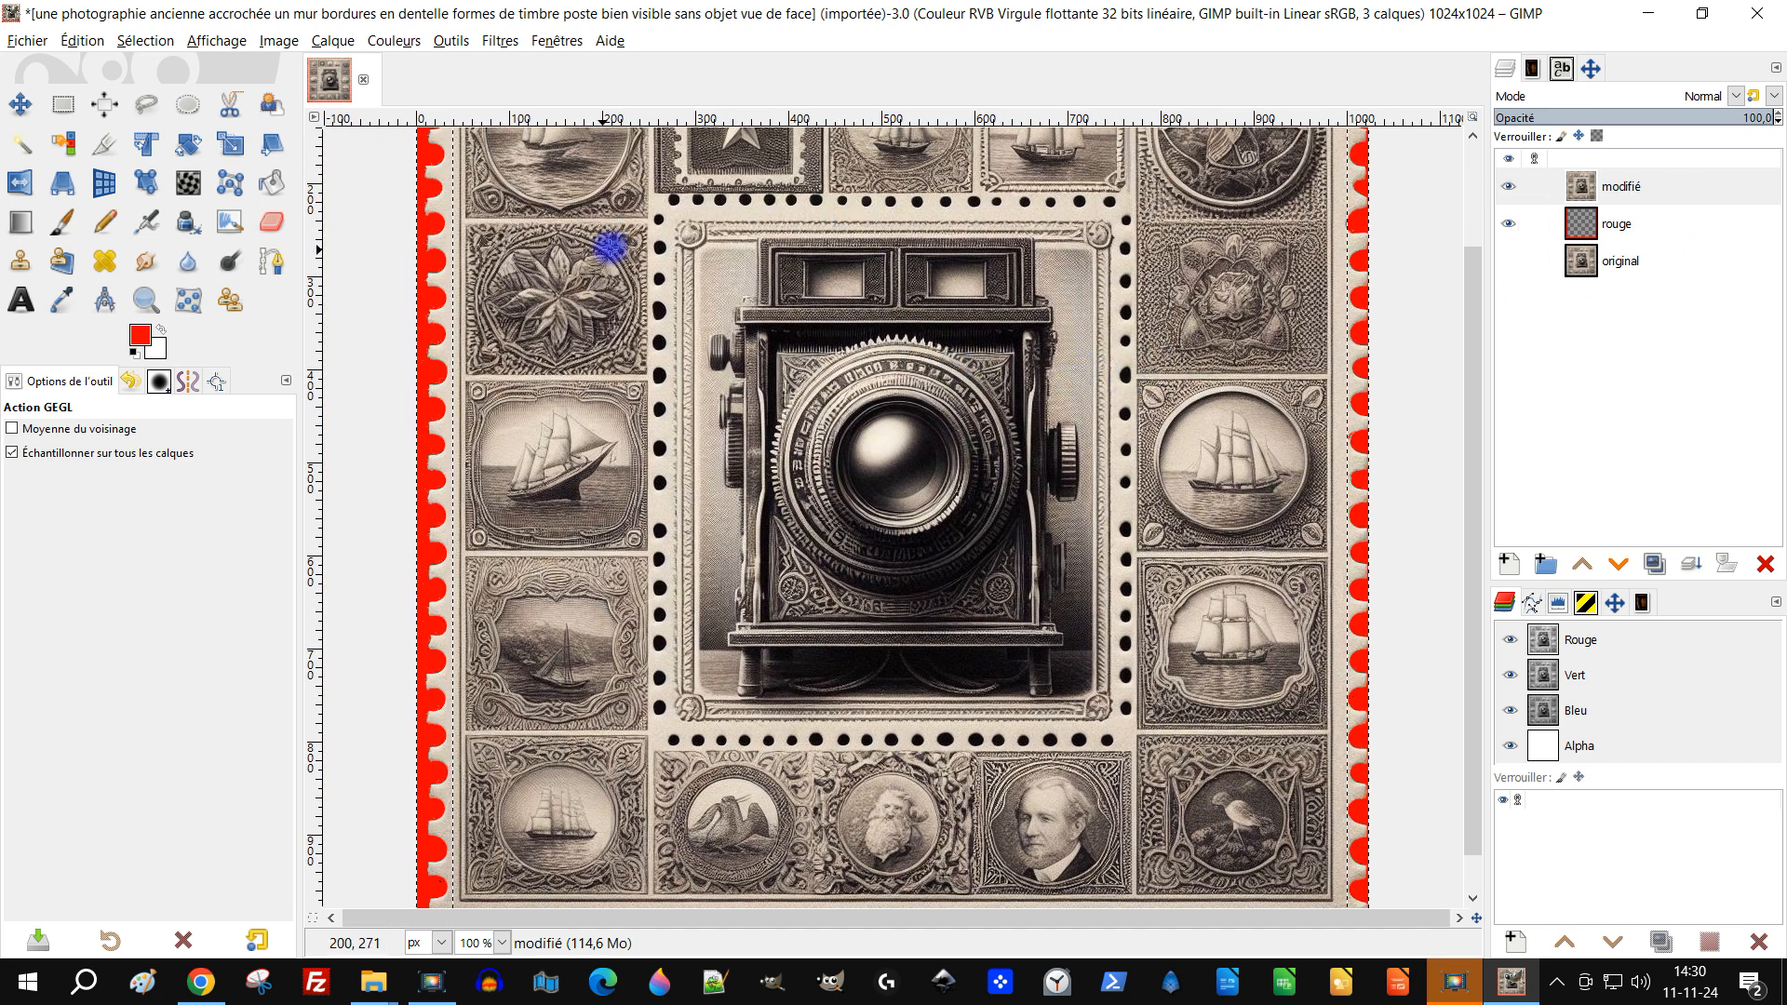
click(164, 44)
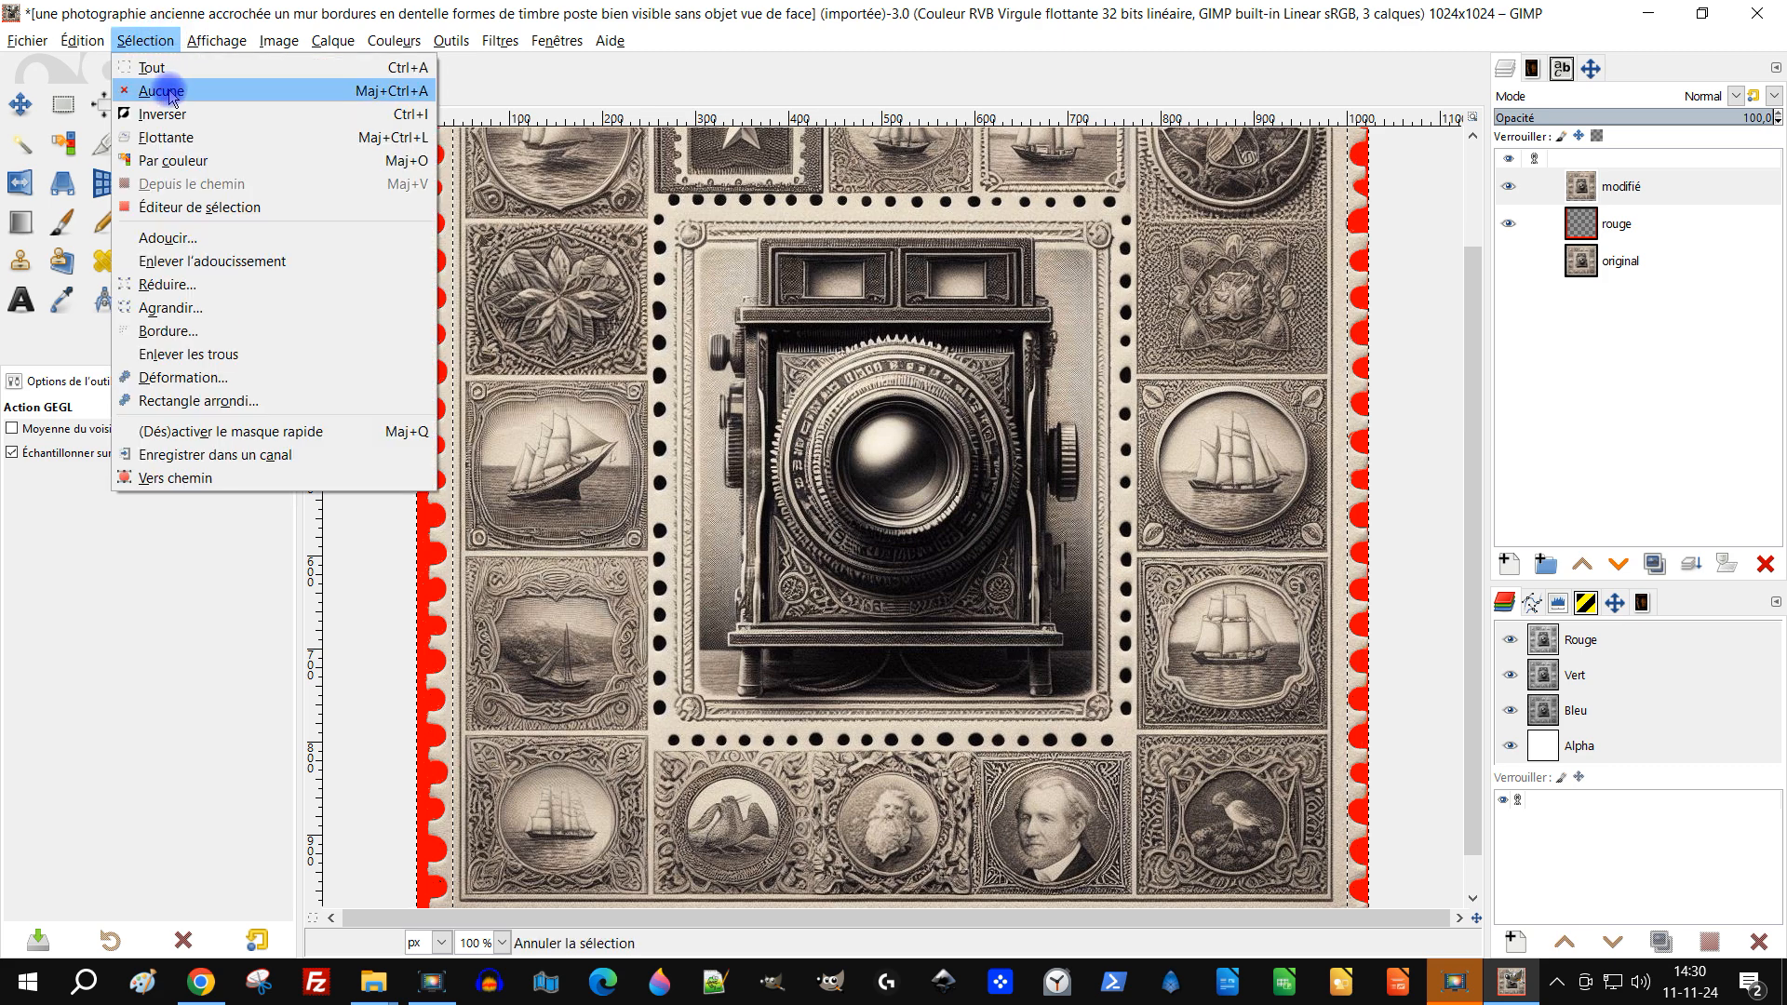
click(170, 91)
Fill the whole "rouge" layer with the white background color
scroll(921, 353, down, 2)
scroll(942, 261, up, 2)
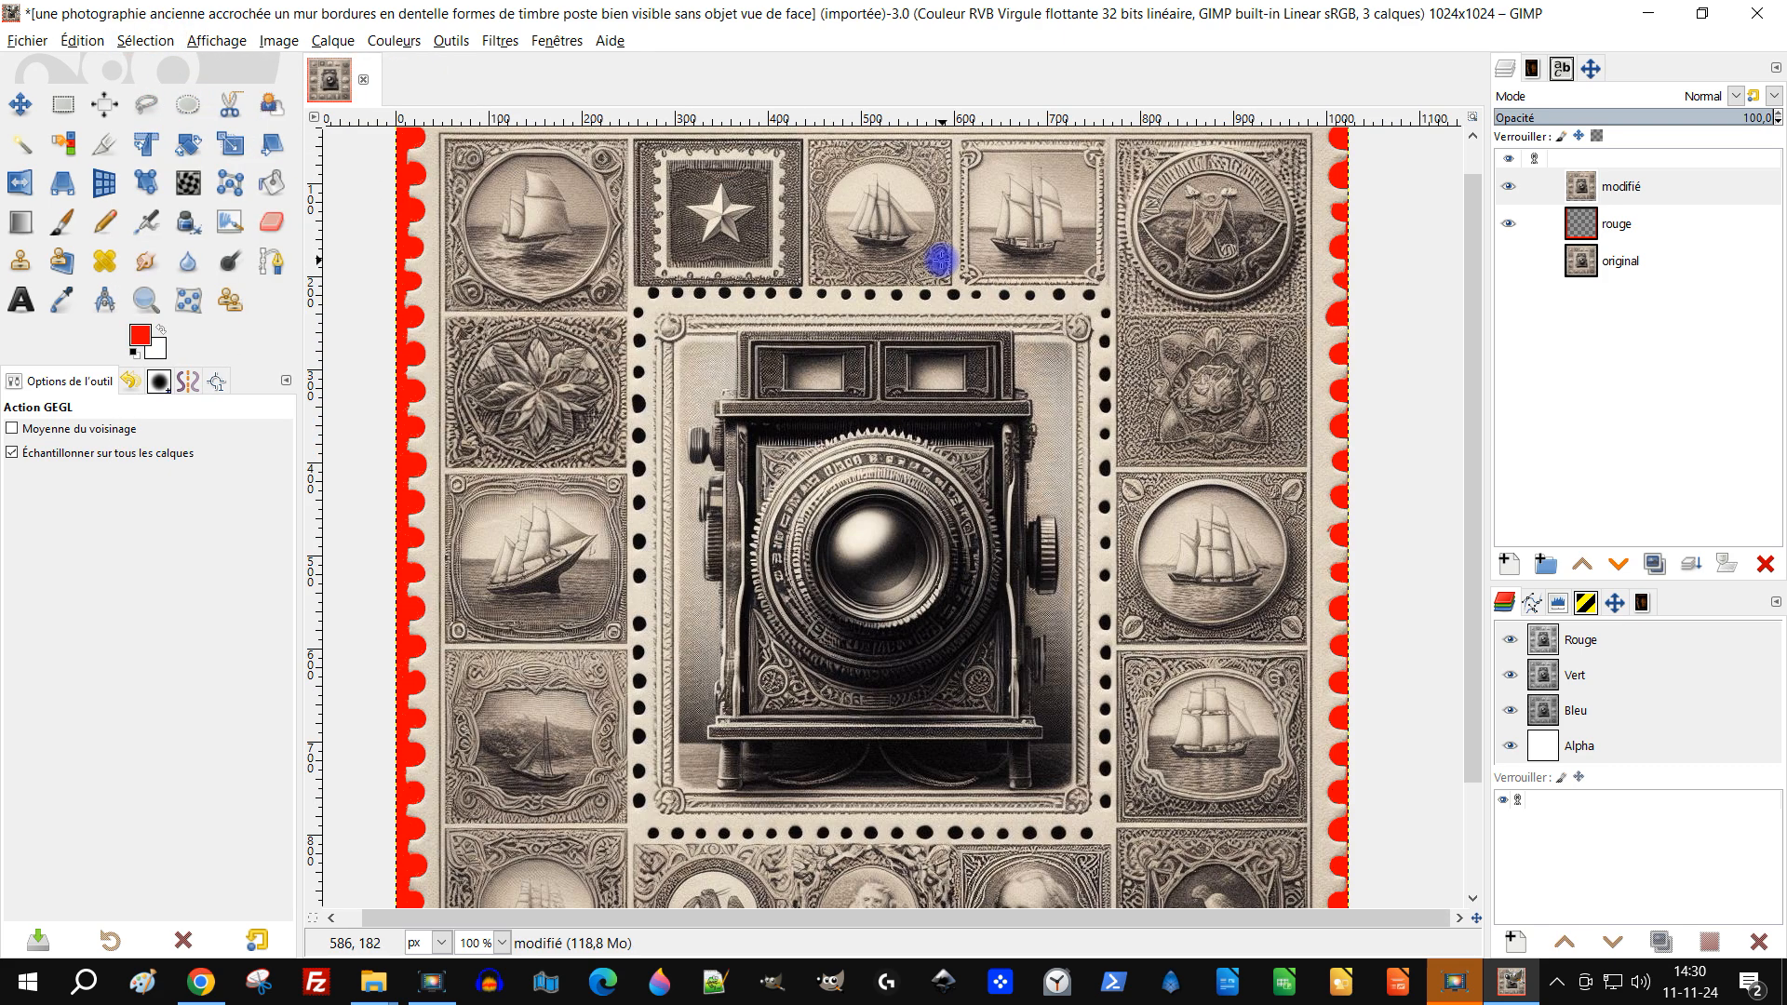
scroll(982, 277, down, 1)
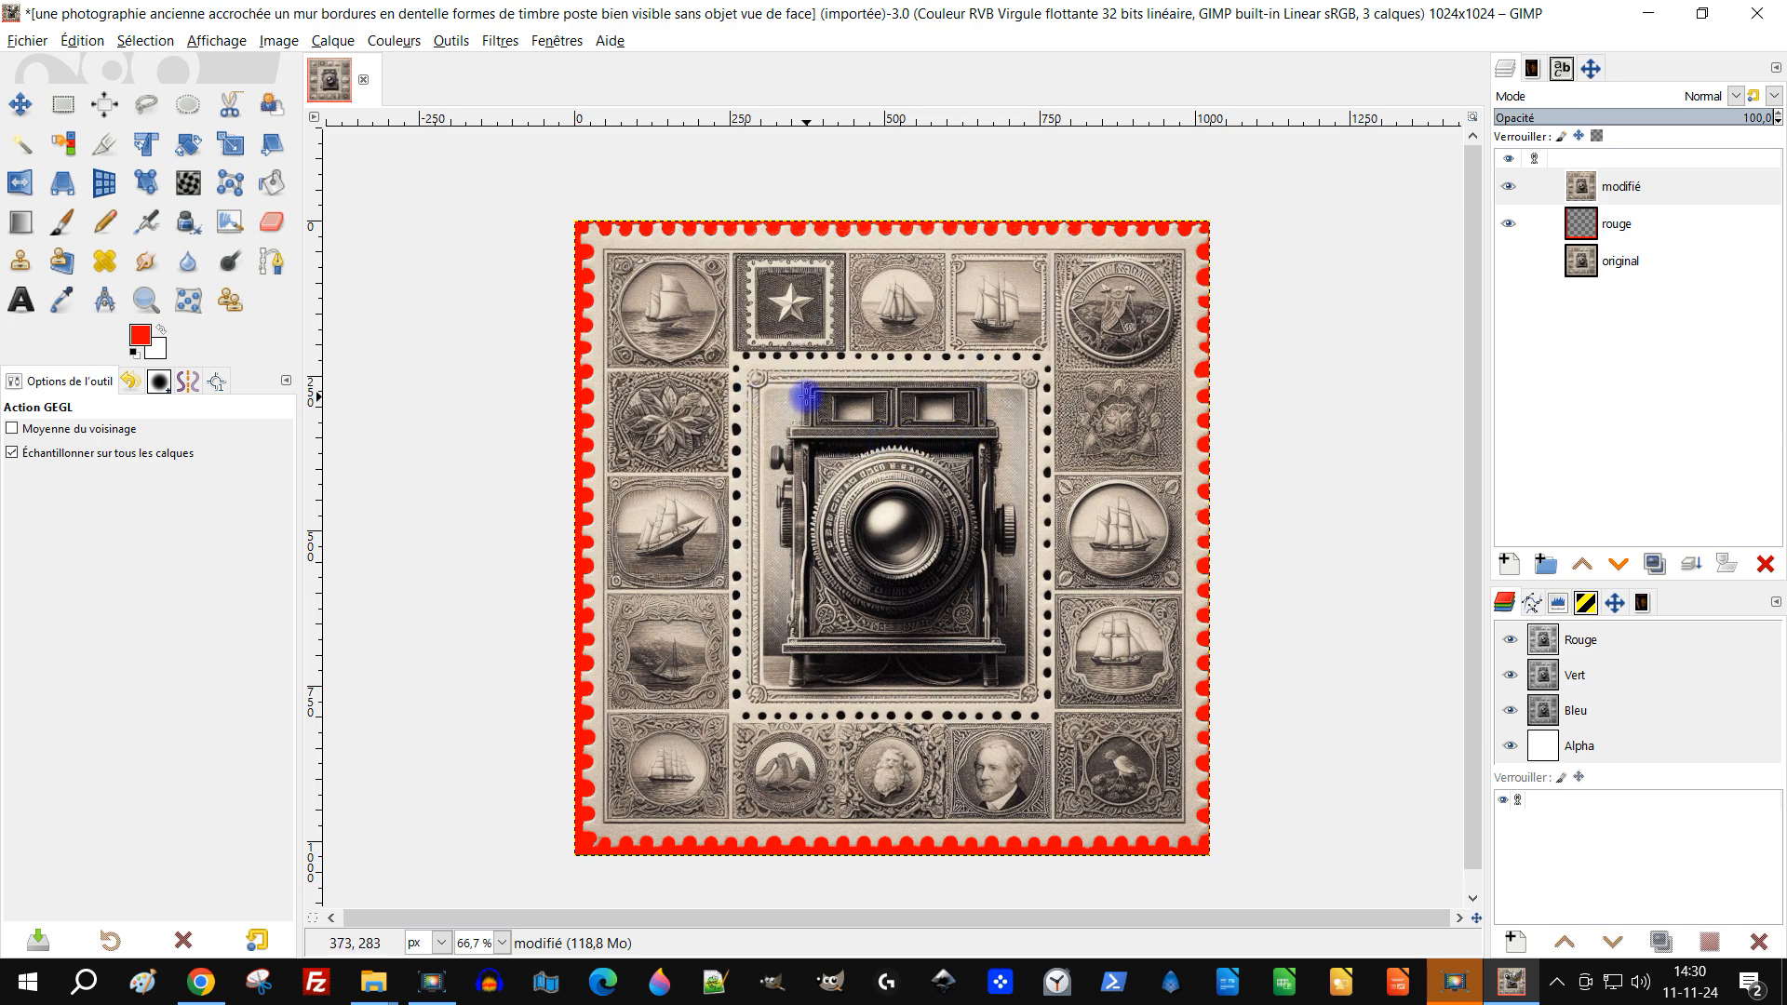
scroll(630, 249, up, 3)
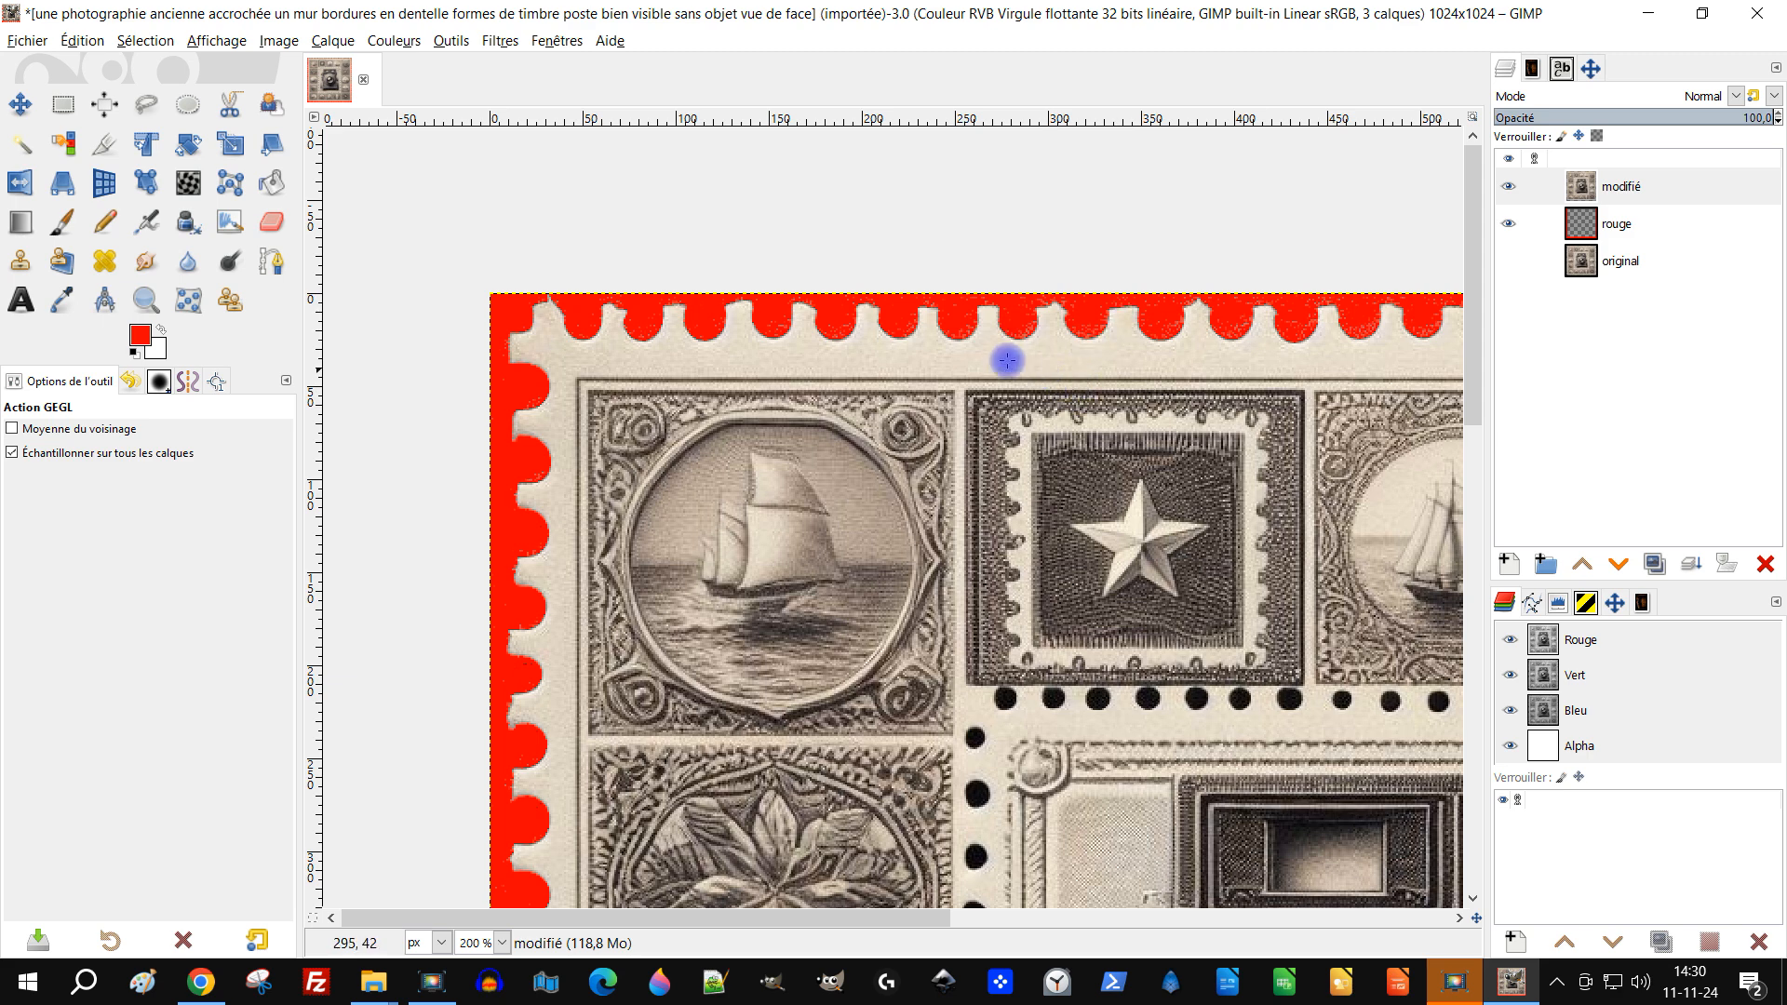
drag(1019, 474, 958, 323)
double_click(1614, 235)
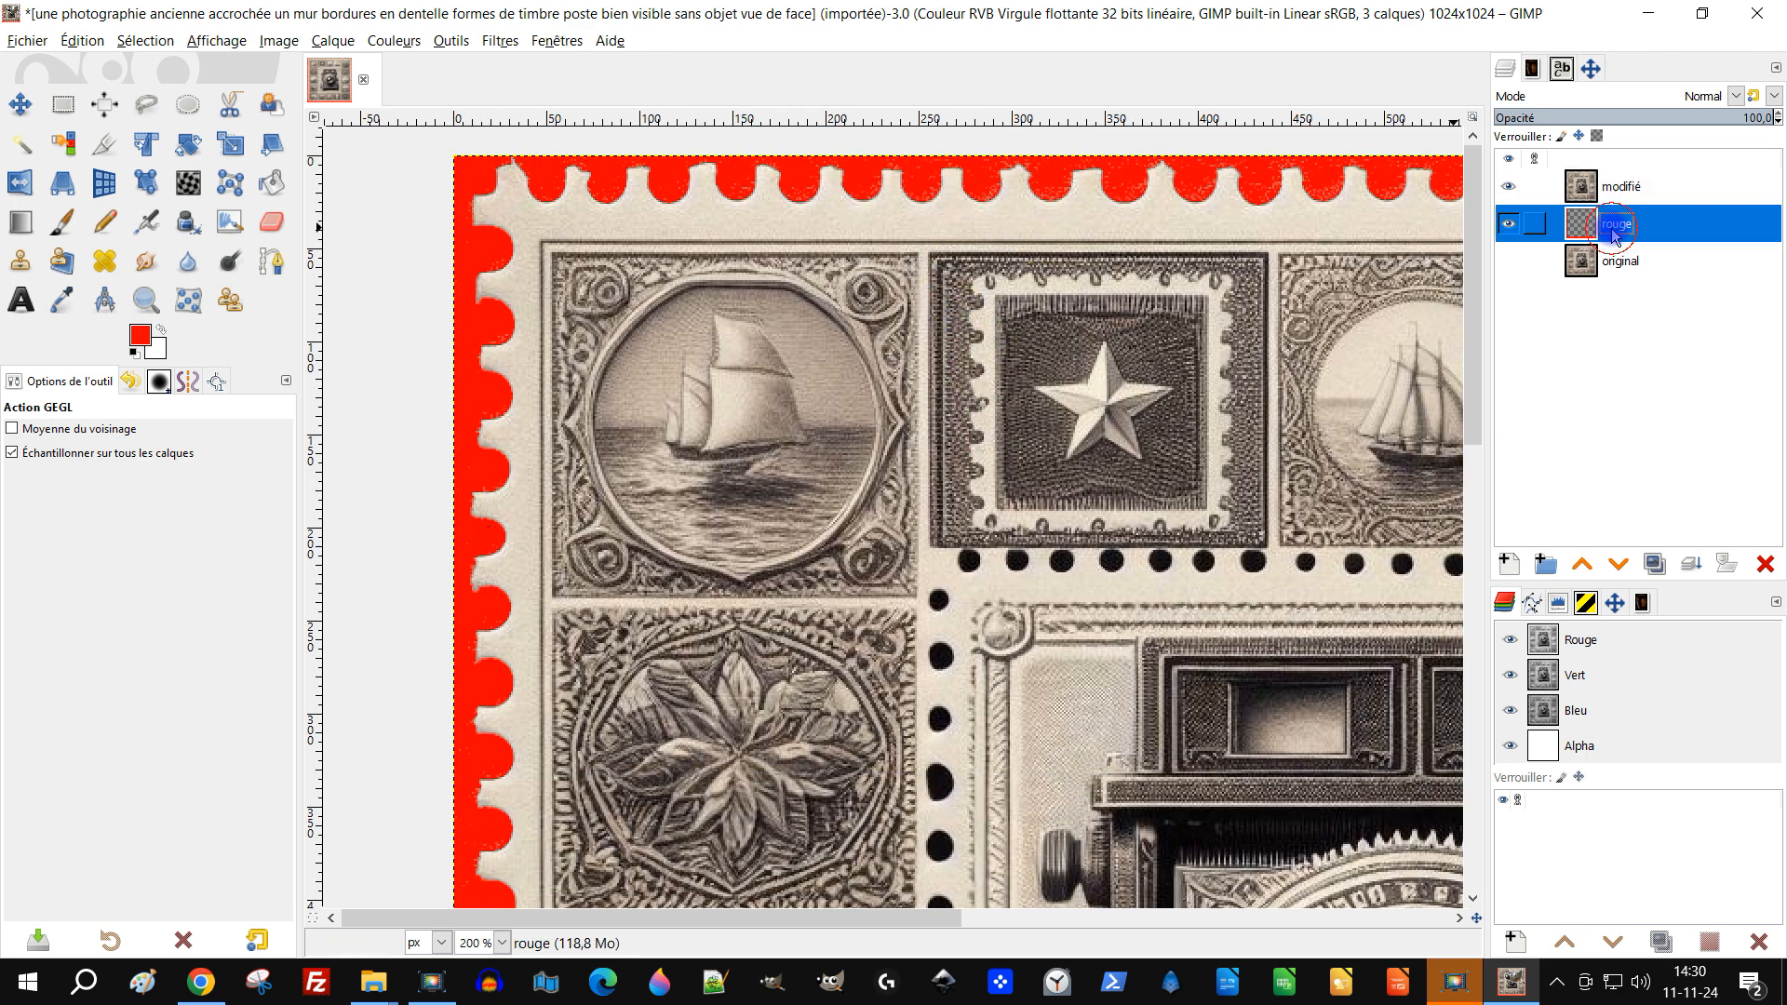
click(161, 348)
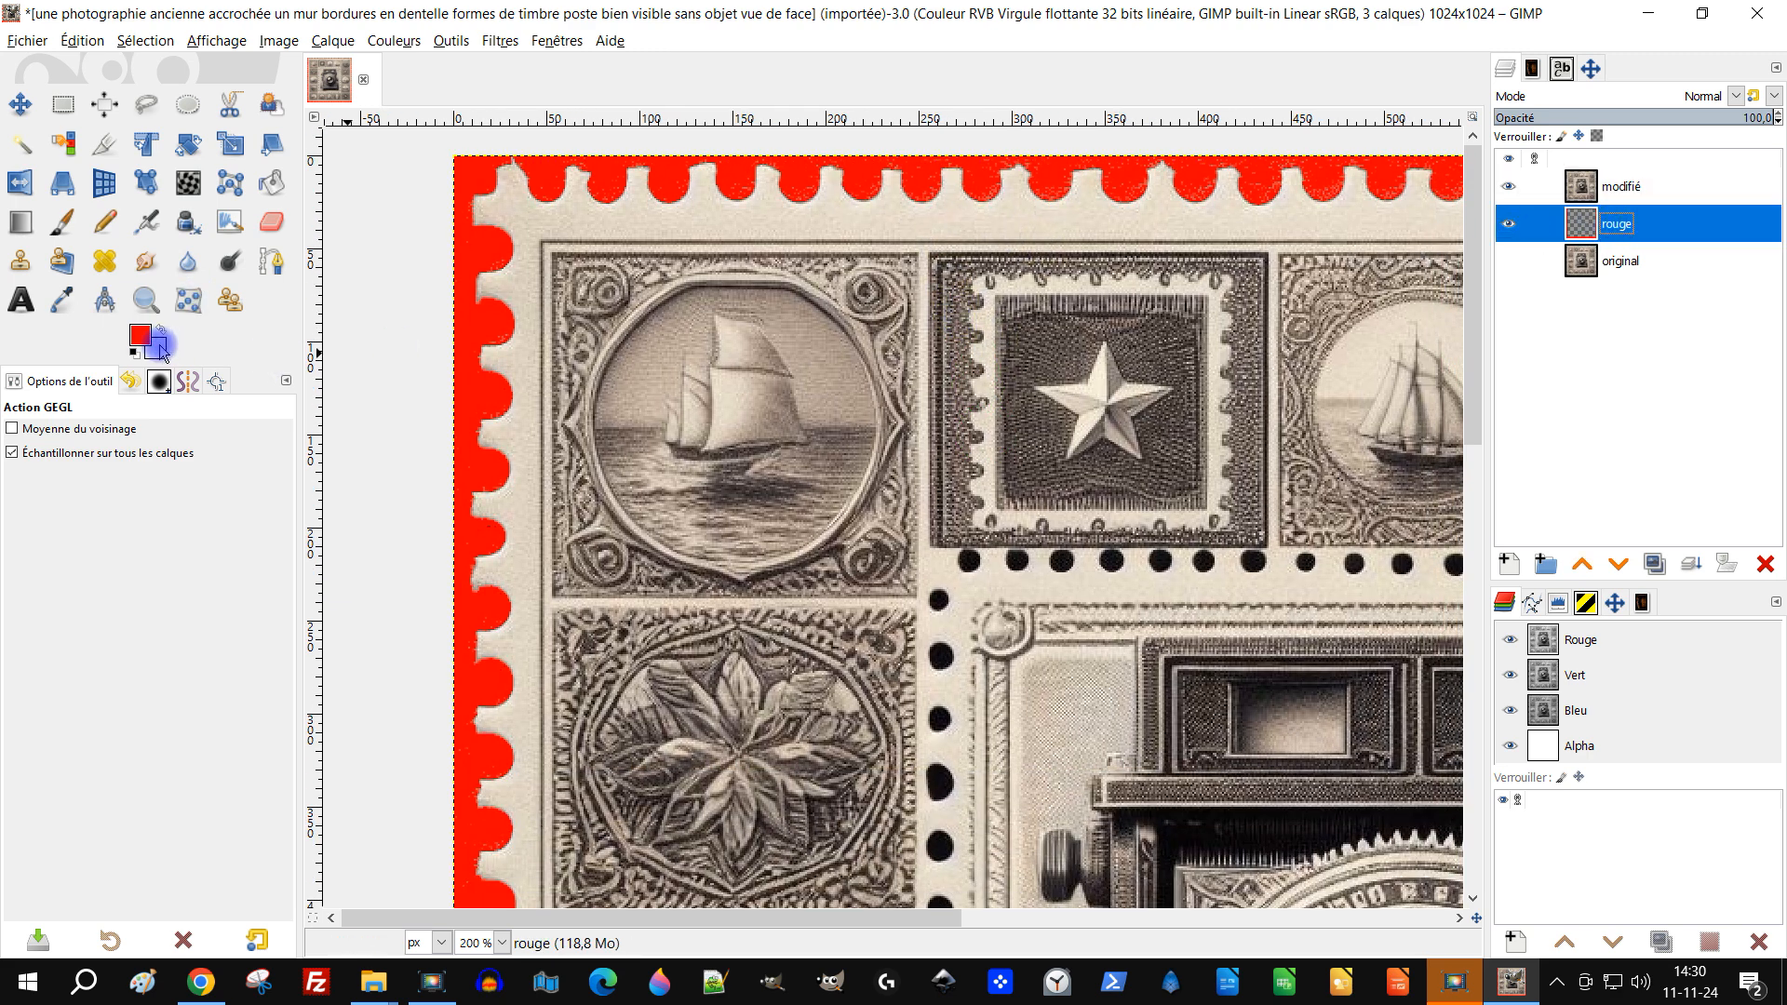
key(ctrl+.)
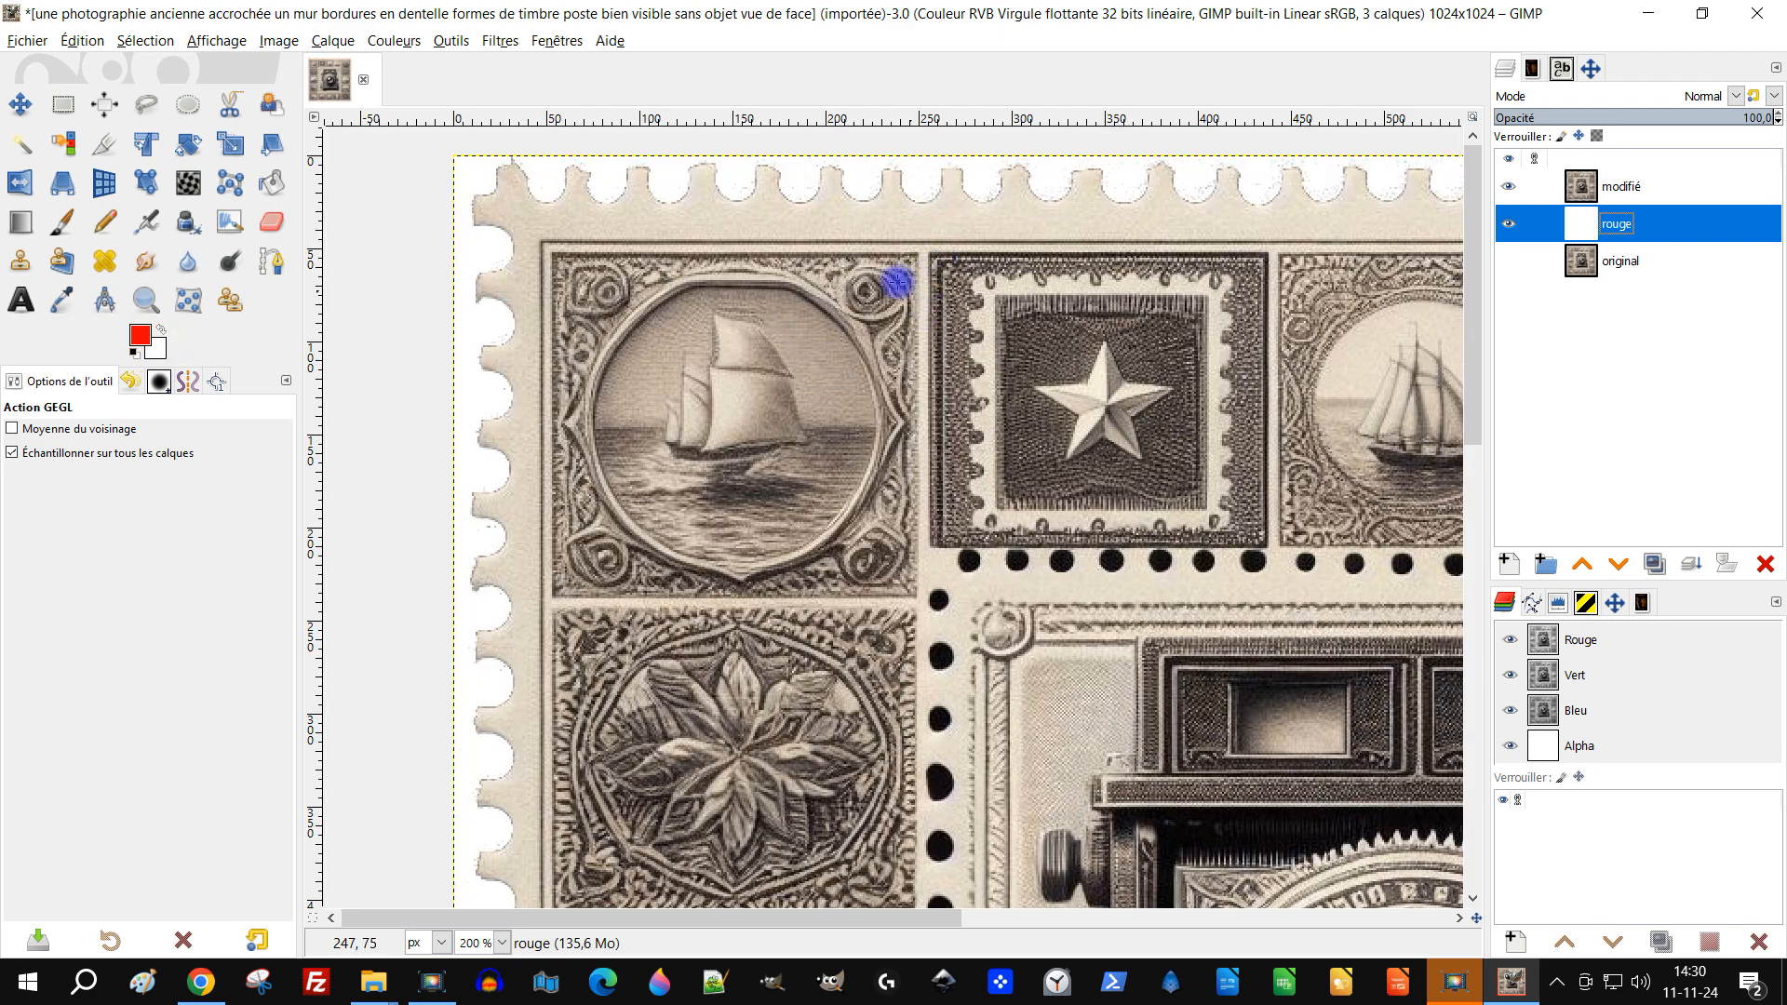
Create a selection from the alpha channel of the "modifié" layer
scroll(571, 164, up, 3)
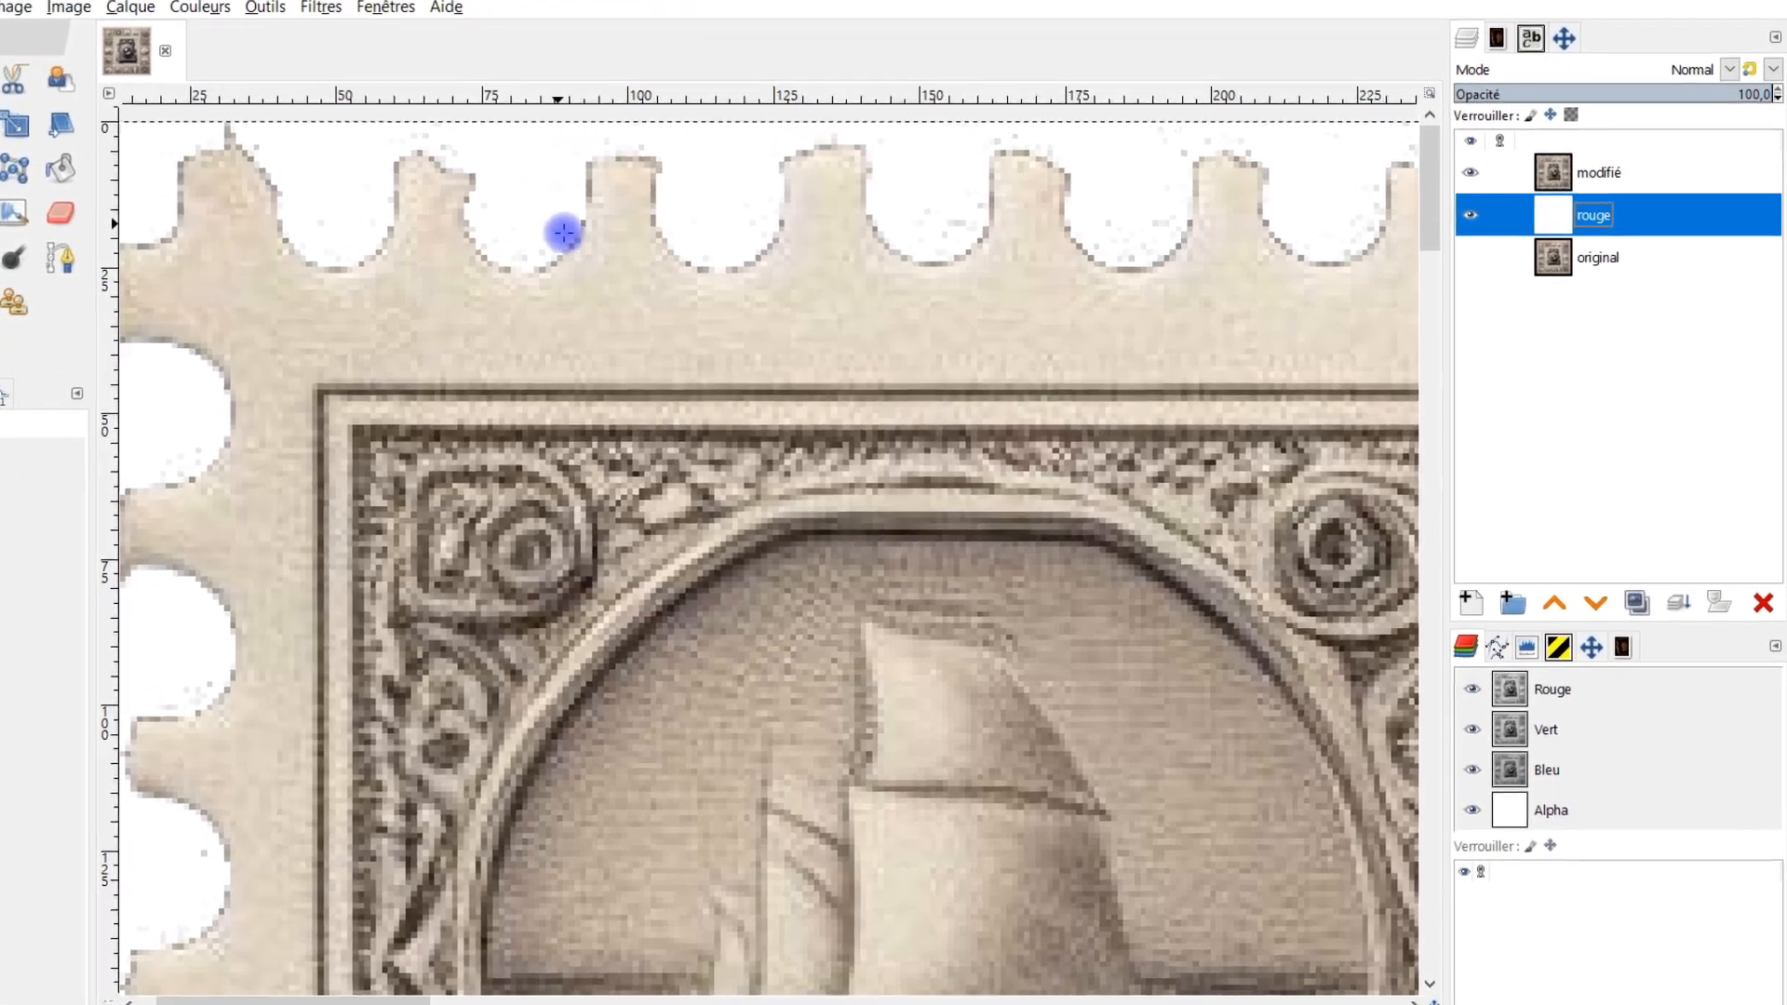
scroll(512, 384, down, 2)
scroll(731, 324, up, 2)
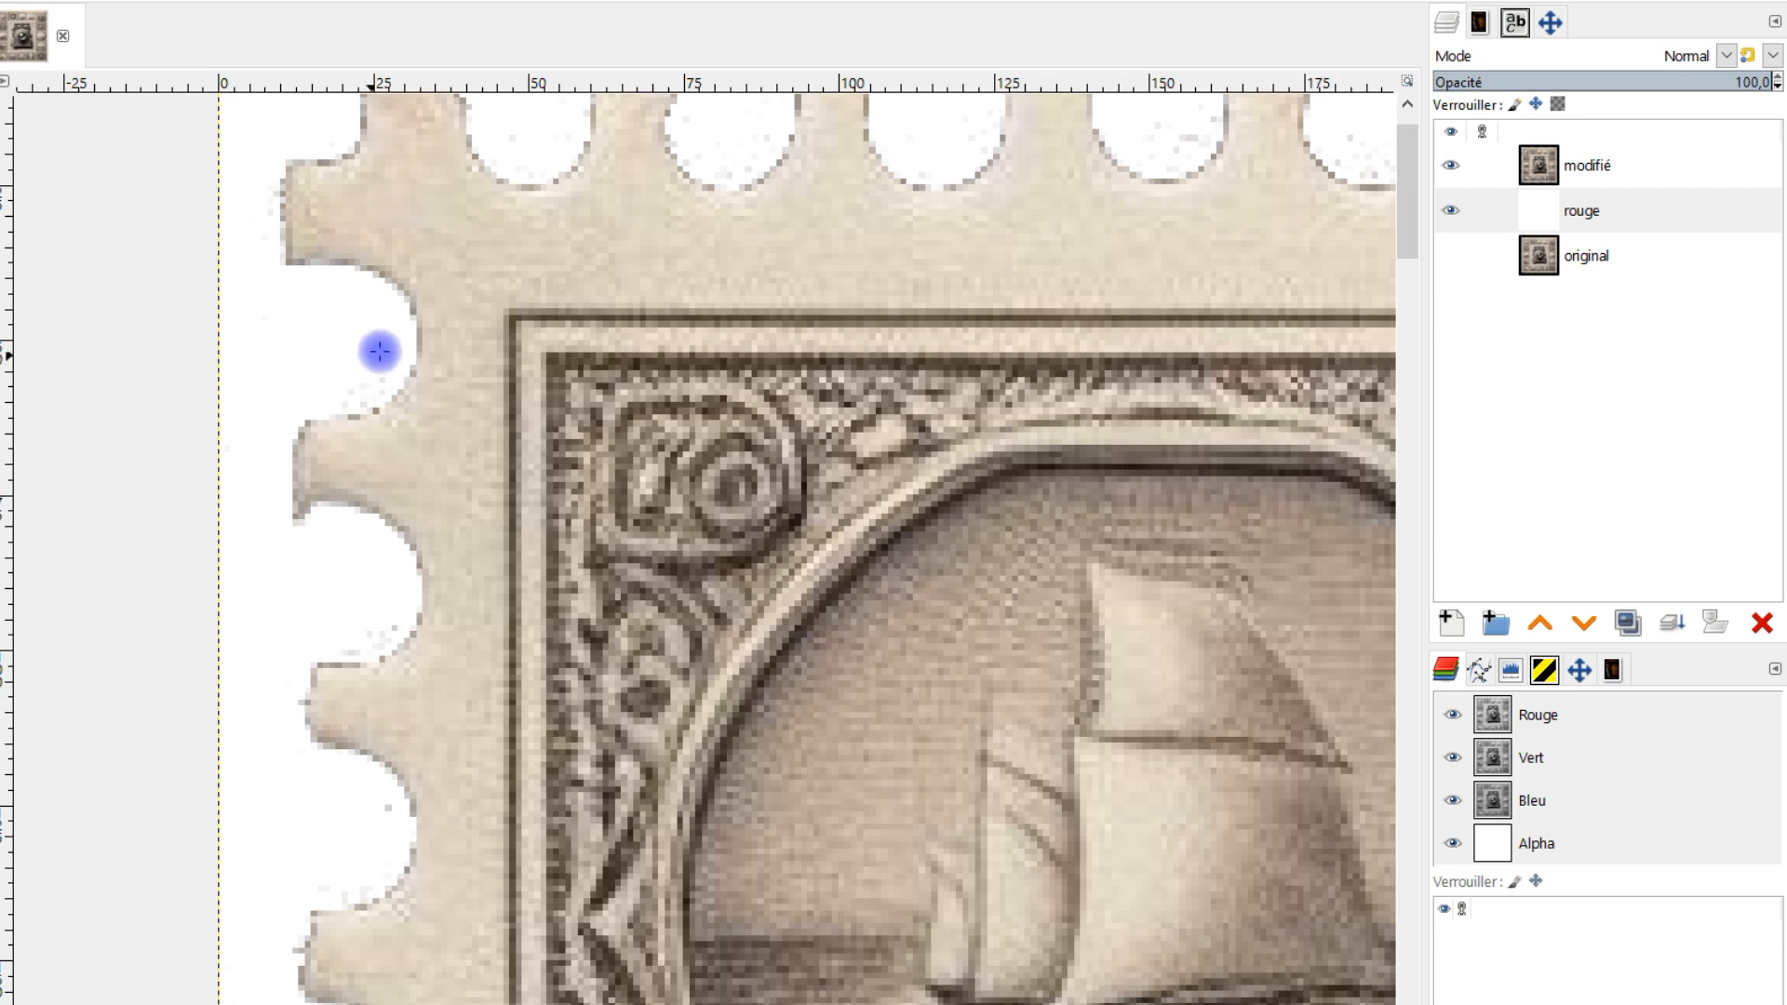
scroll(372, 372, down, 2)
scroll(354, 372, up, 2)
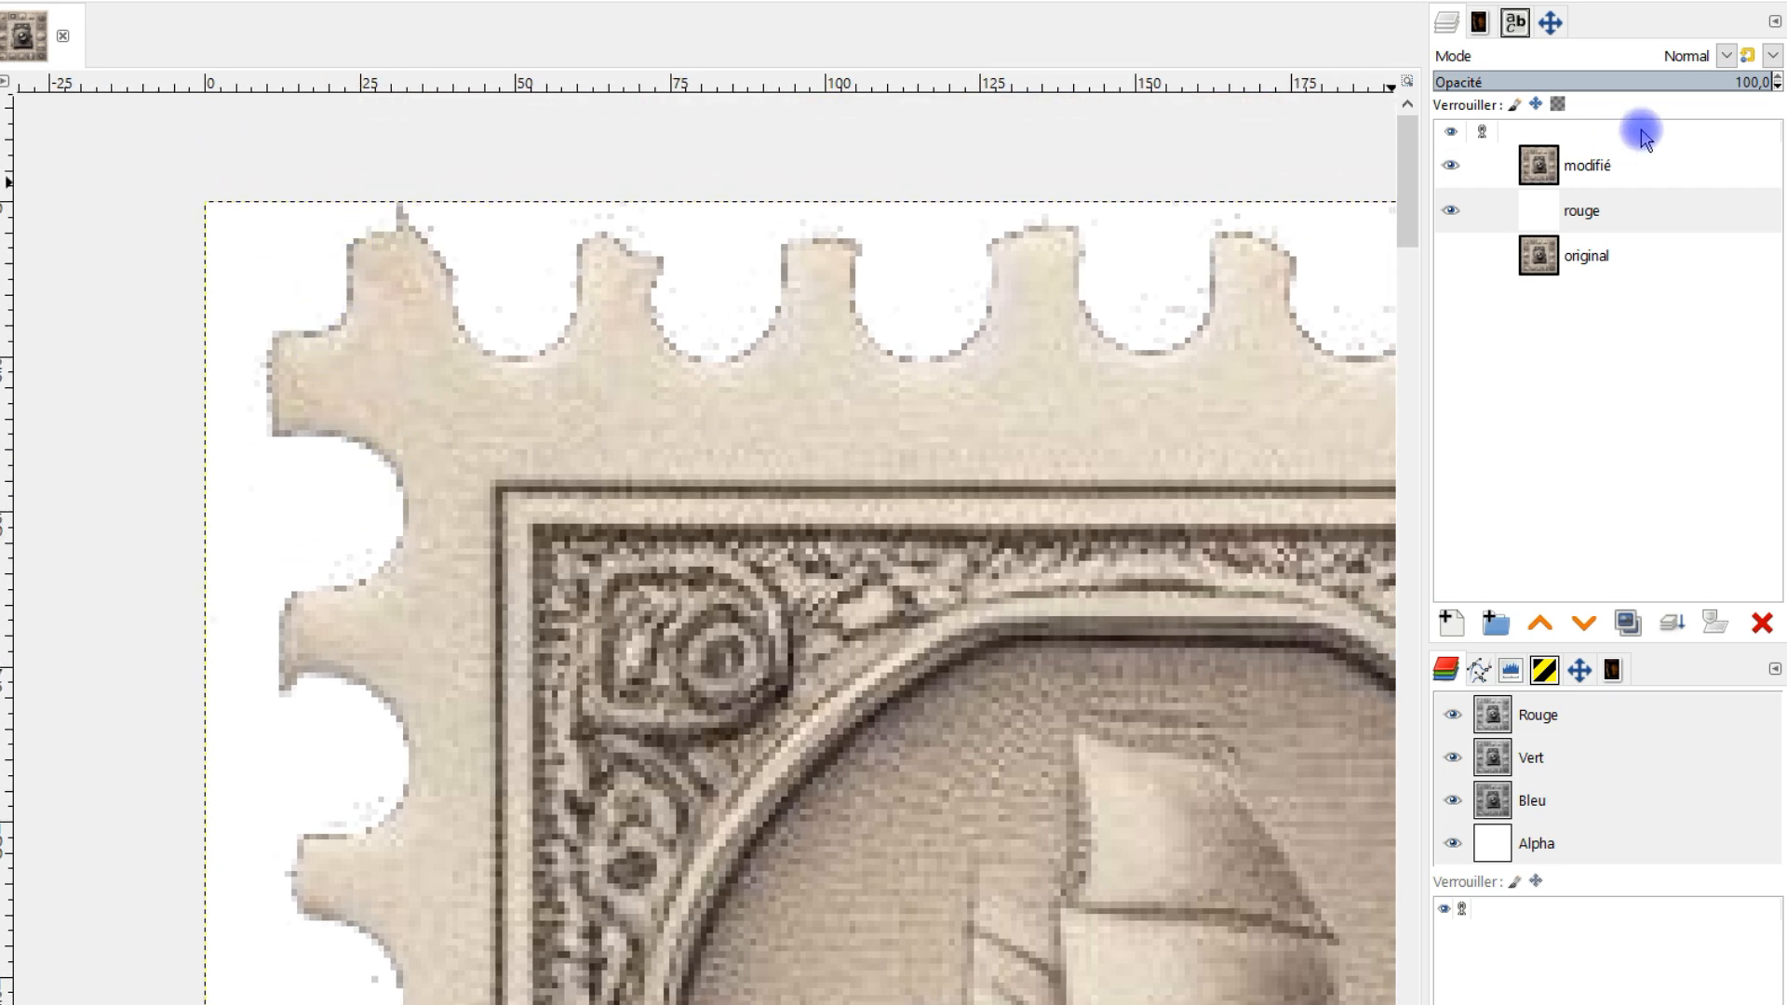
right_click(1588, 169)
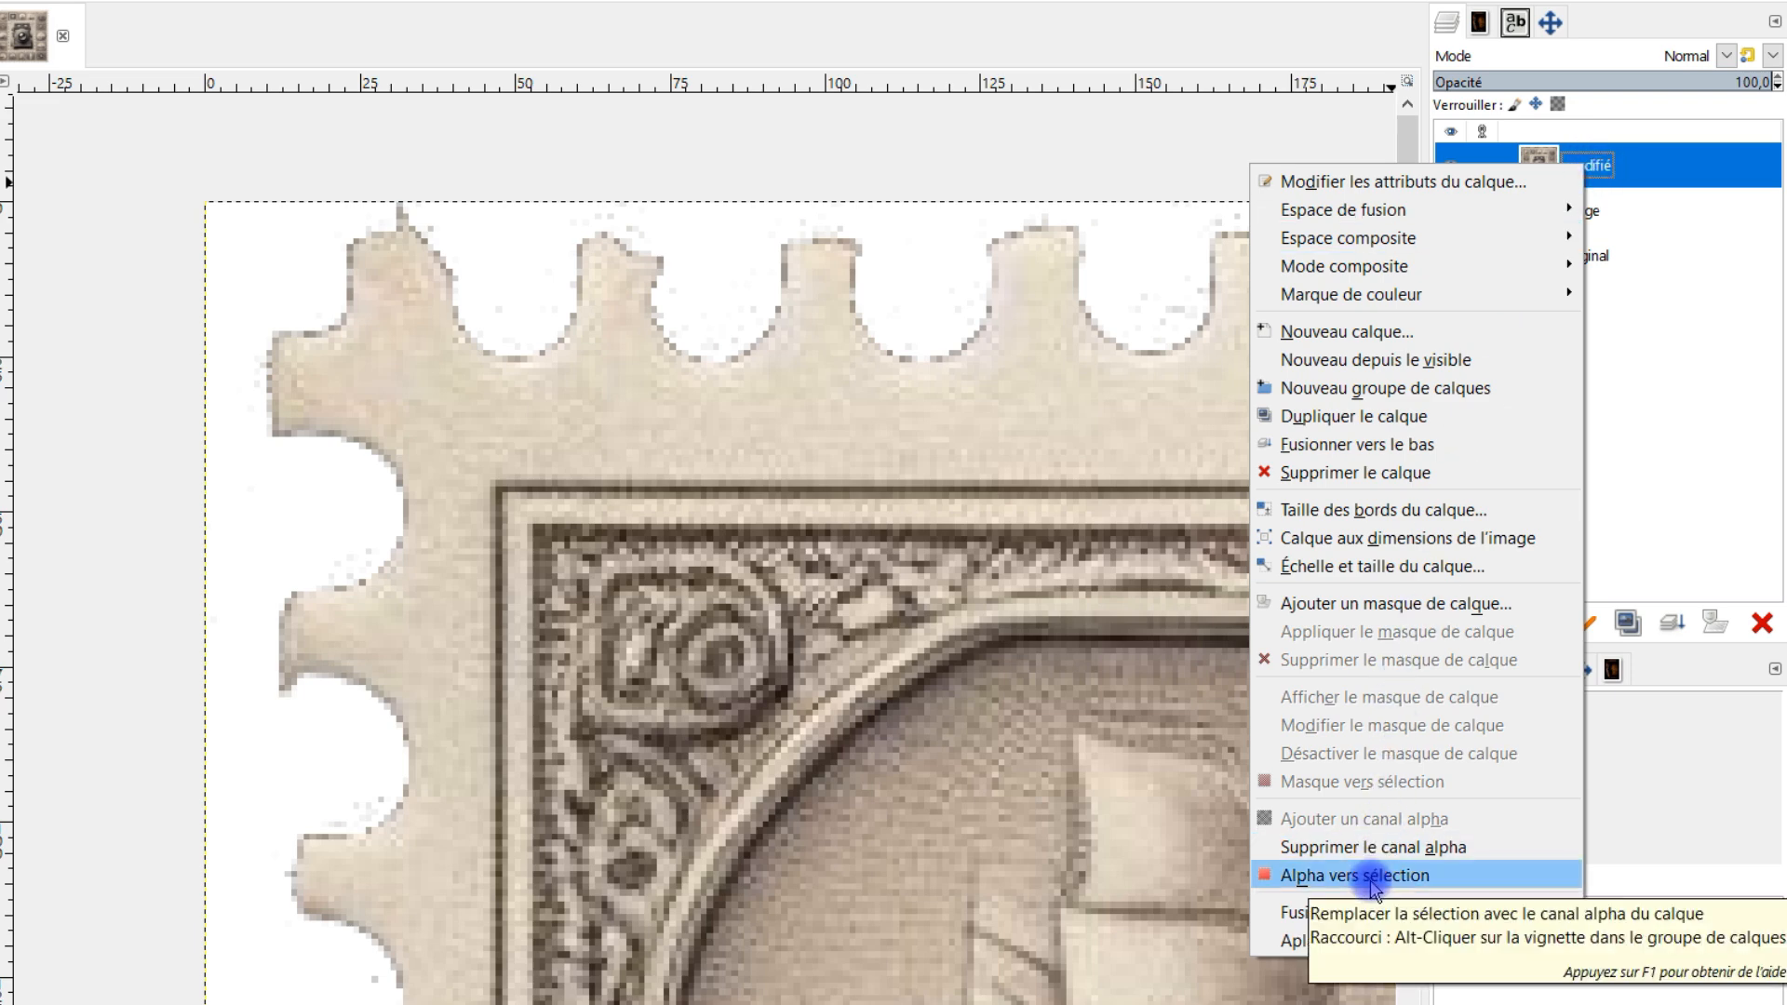
click(1374, 884)
Shrink the selection around the stamp by 1 px
scroll(654, 424, up, 2)
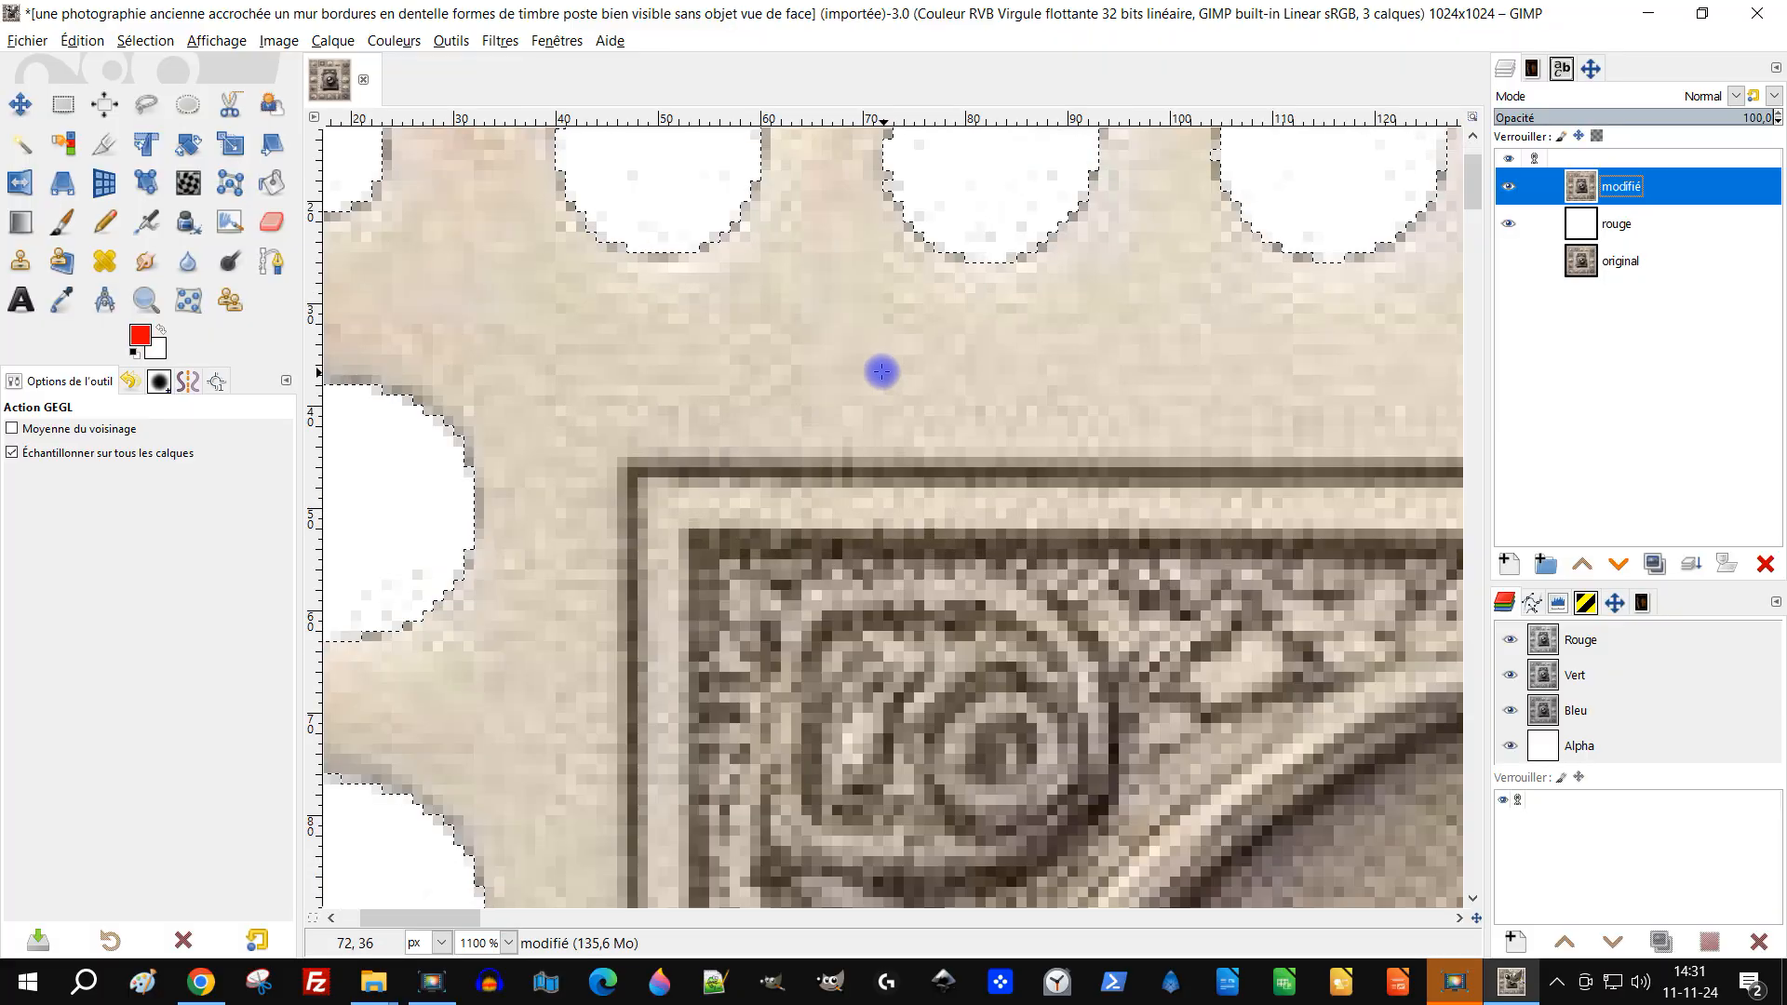
scroll(786, 366, left, 3)
scroll(645, 179, up, 2)
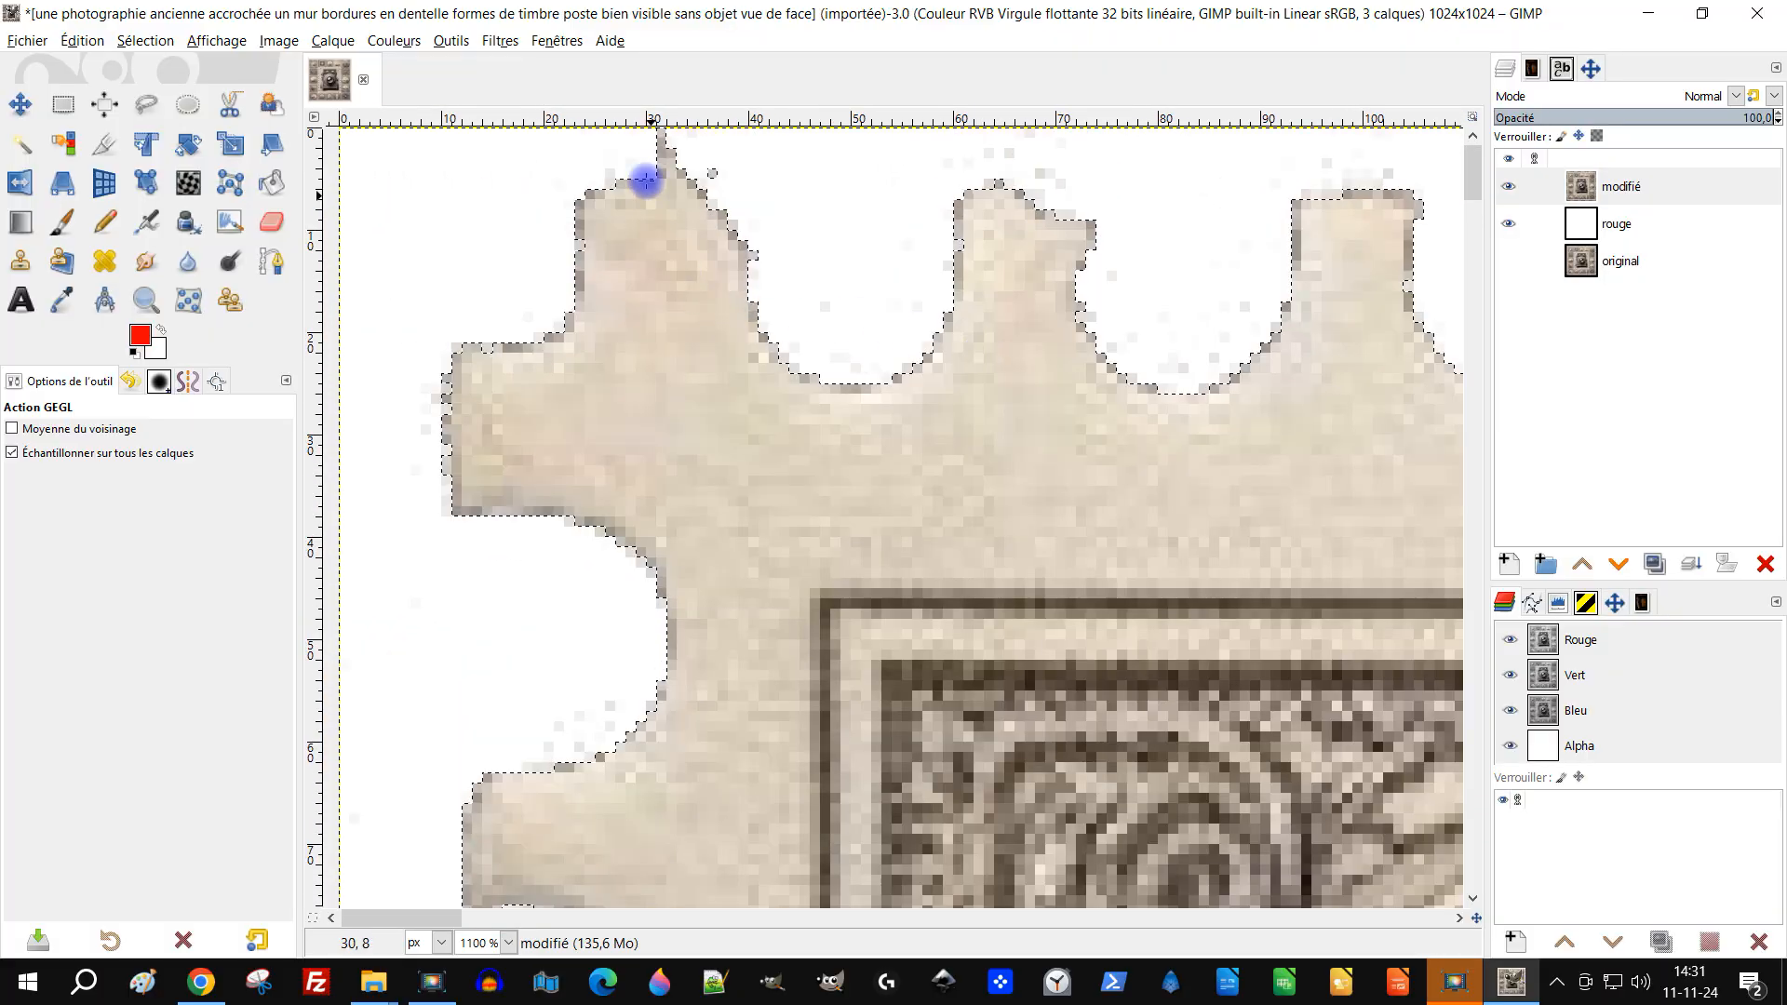
click(142, 44)
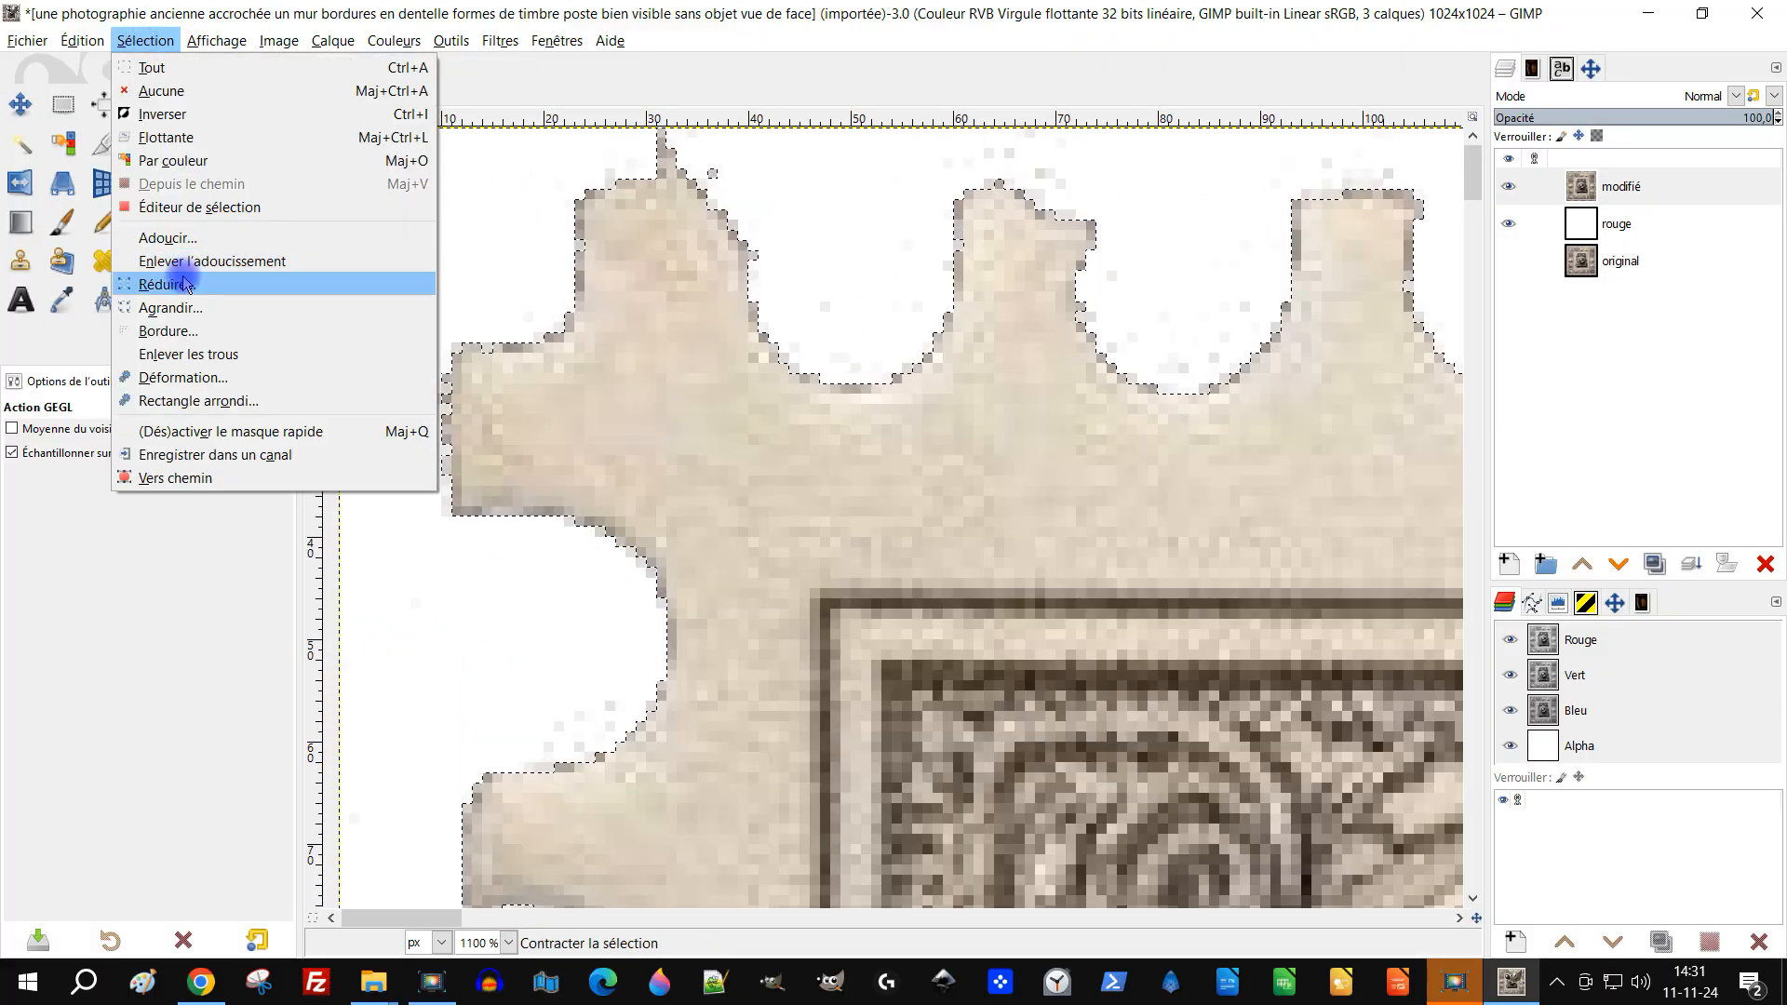
click(205, 280)
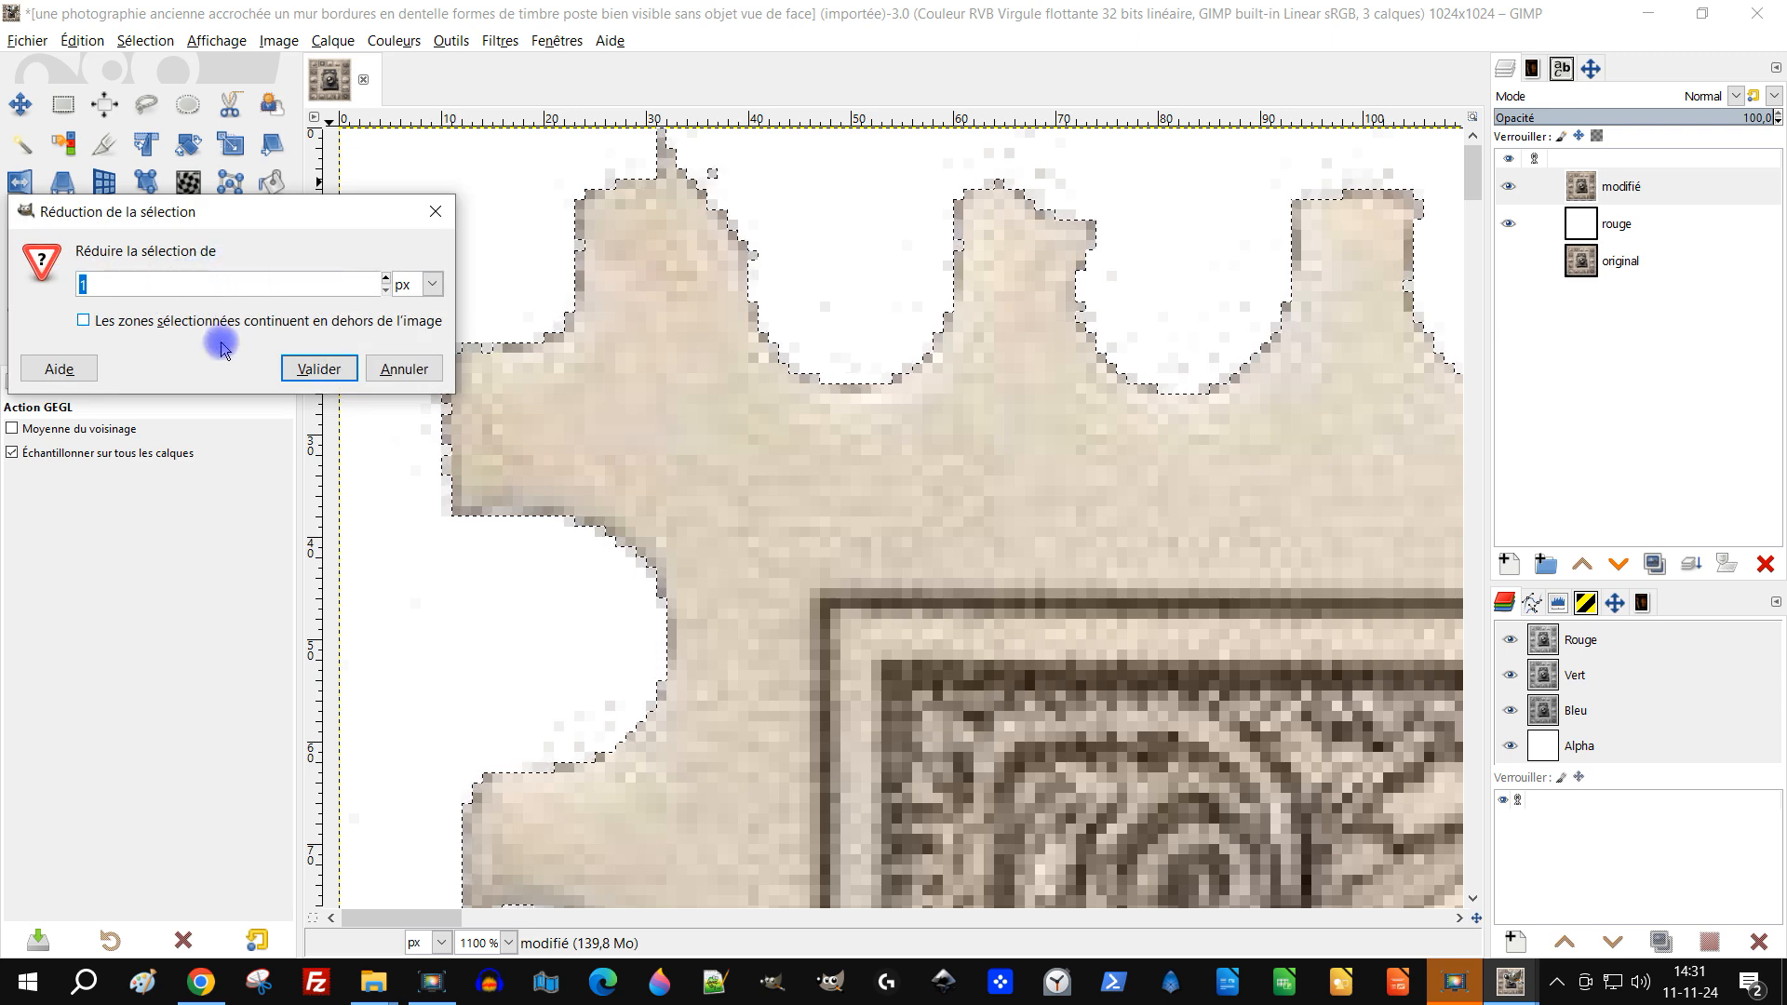
click(337, 365)
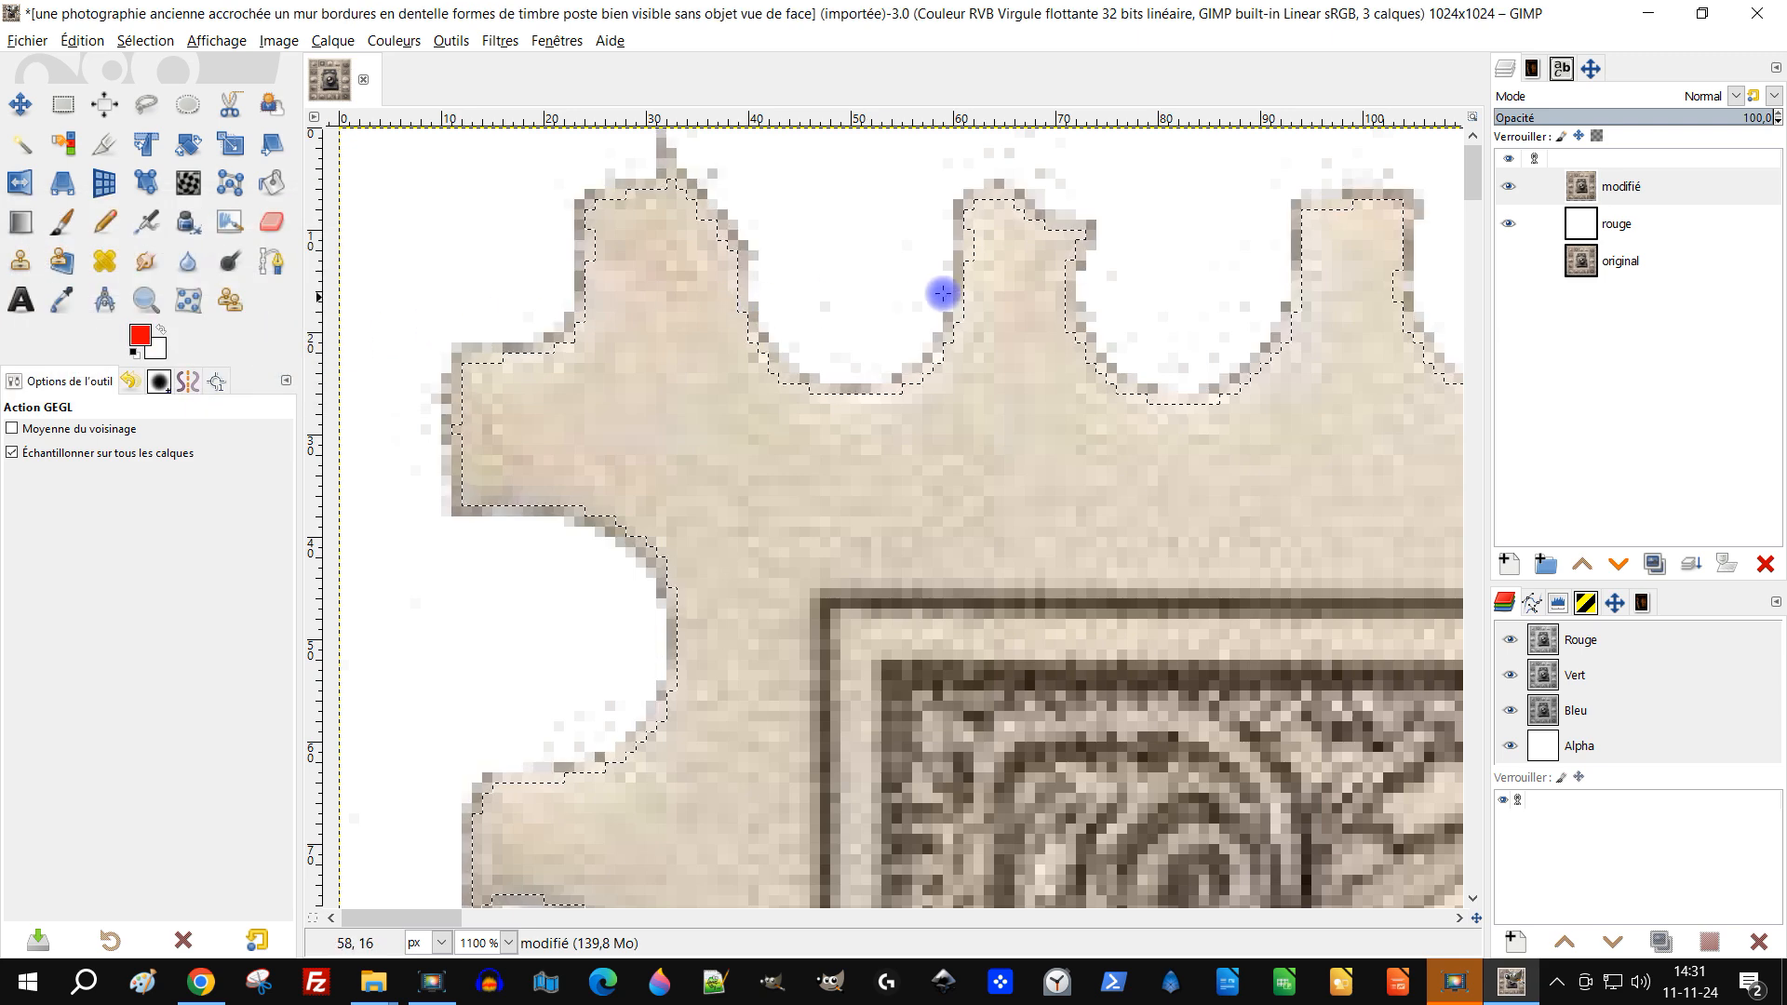
Invert the selection so that it covers the perforation rim and the stray pixels outside the stamp
scroll(1029, 289, down, 3)
scroll(1137, 327, up, 3)
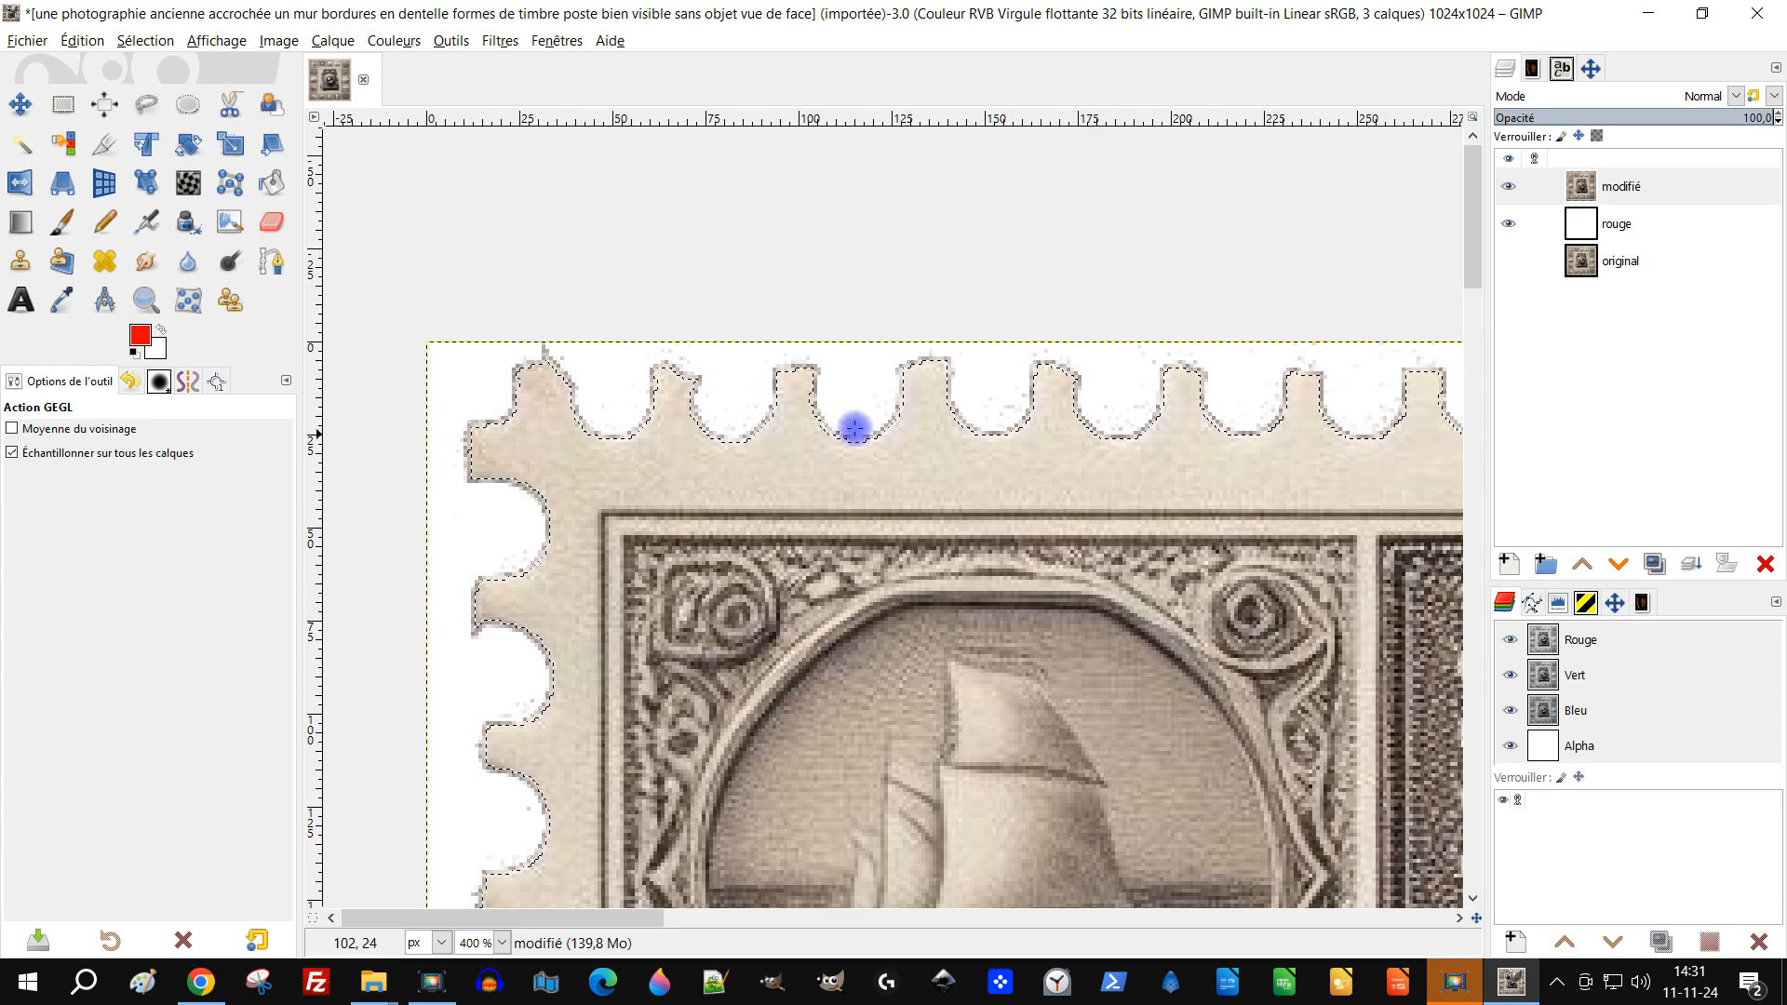
scroll(1107, 381, up, 1)
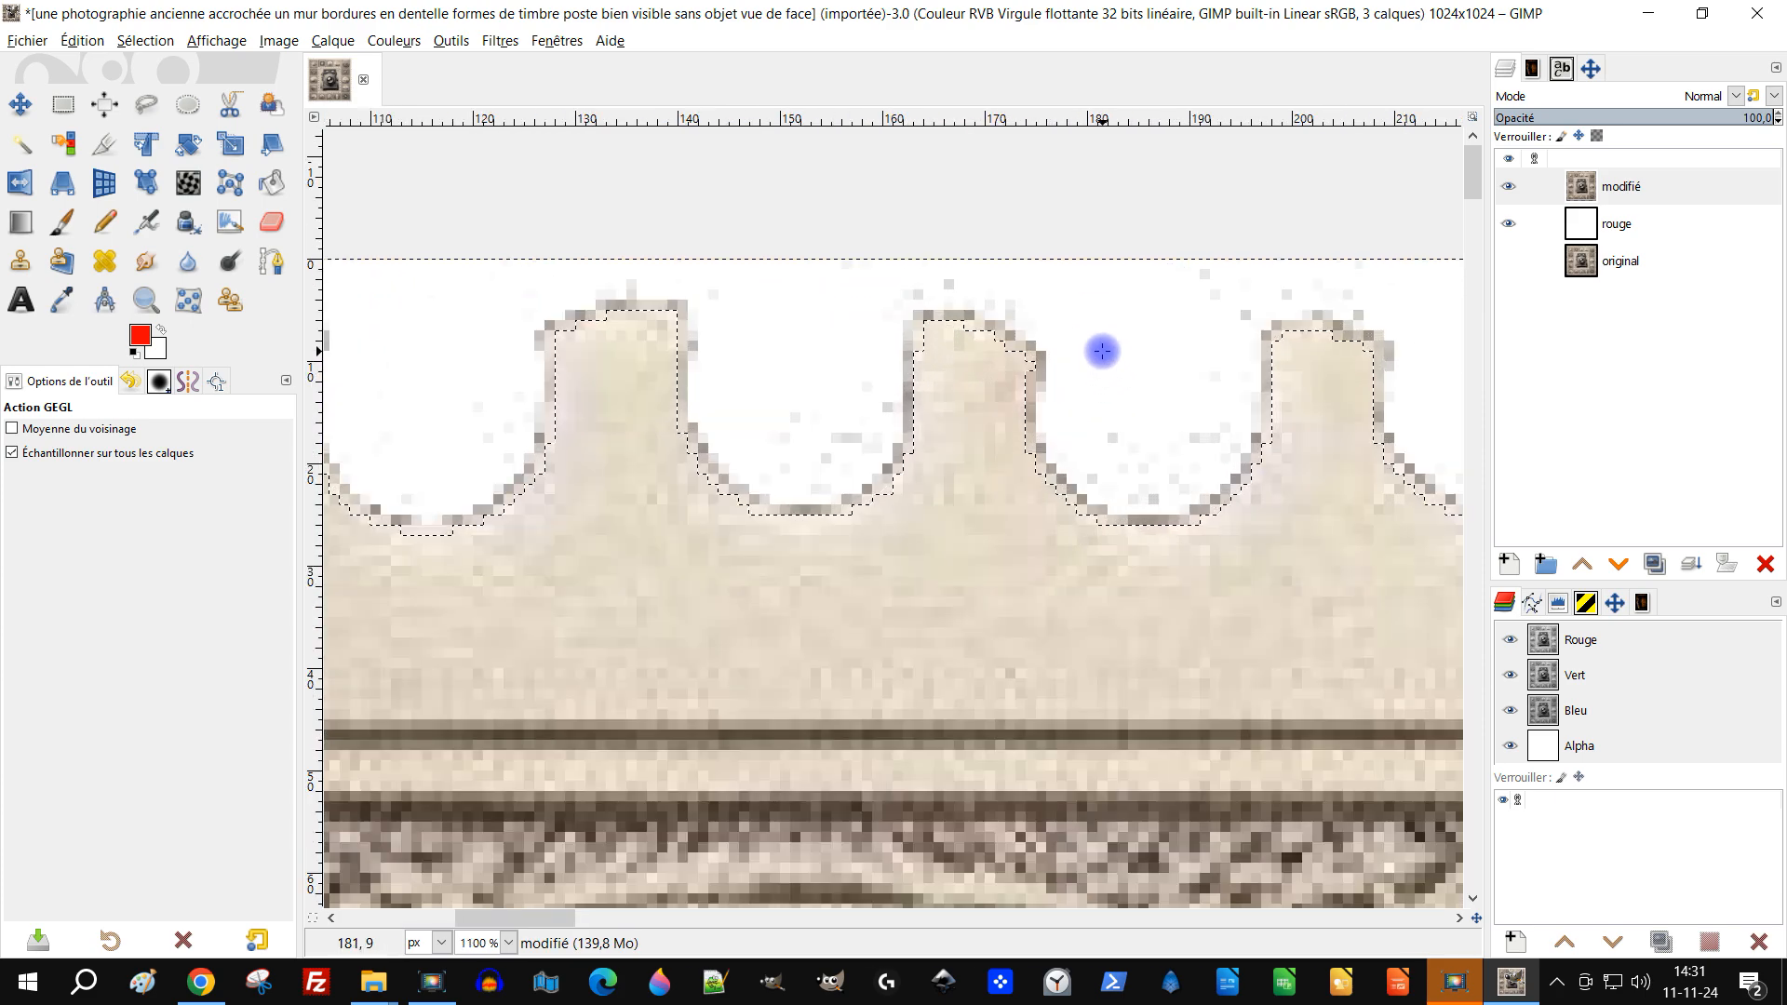
click(278, 40)
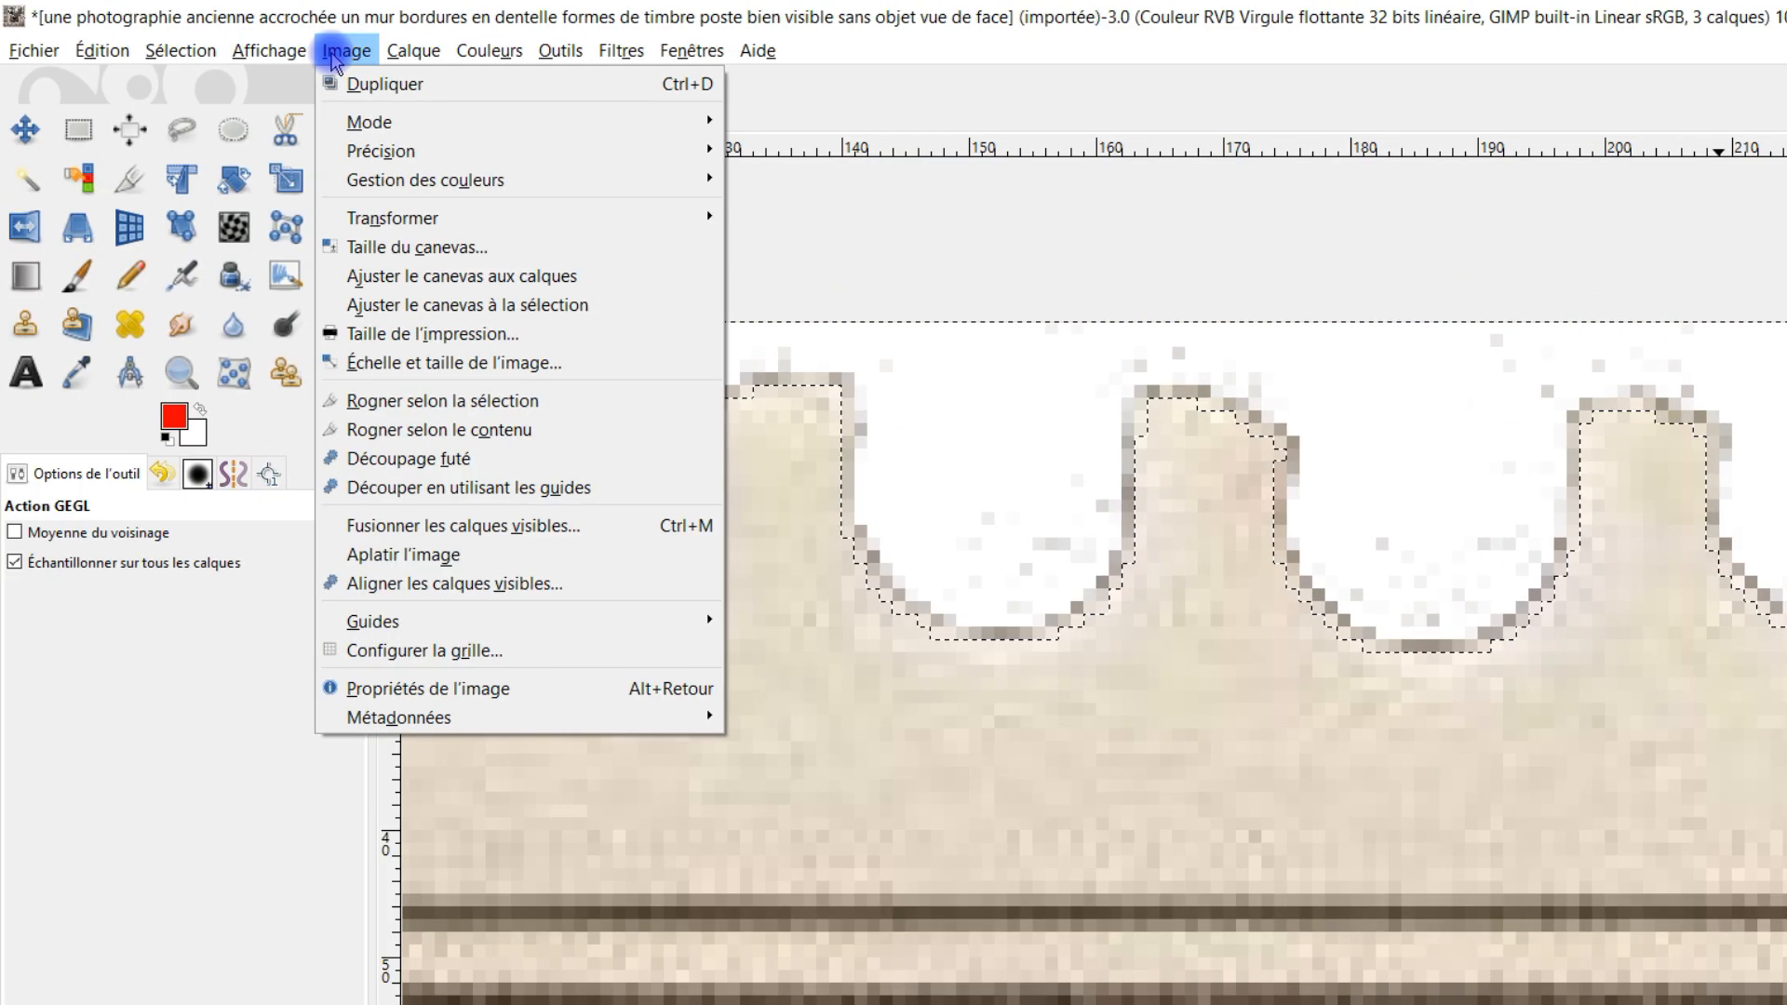
mouse_move(145, 41)
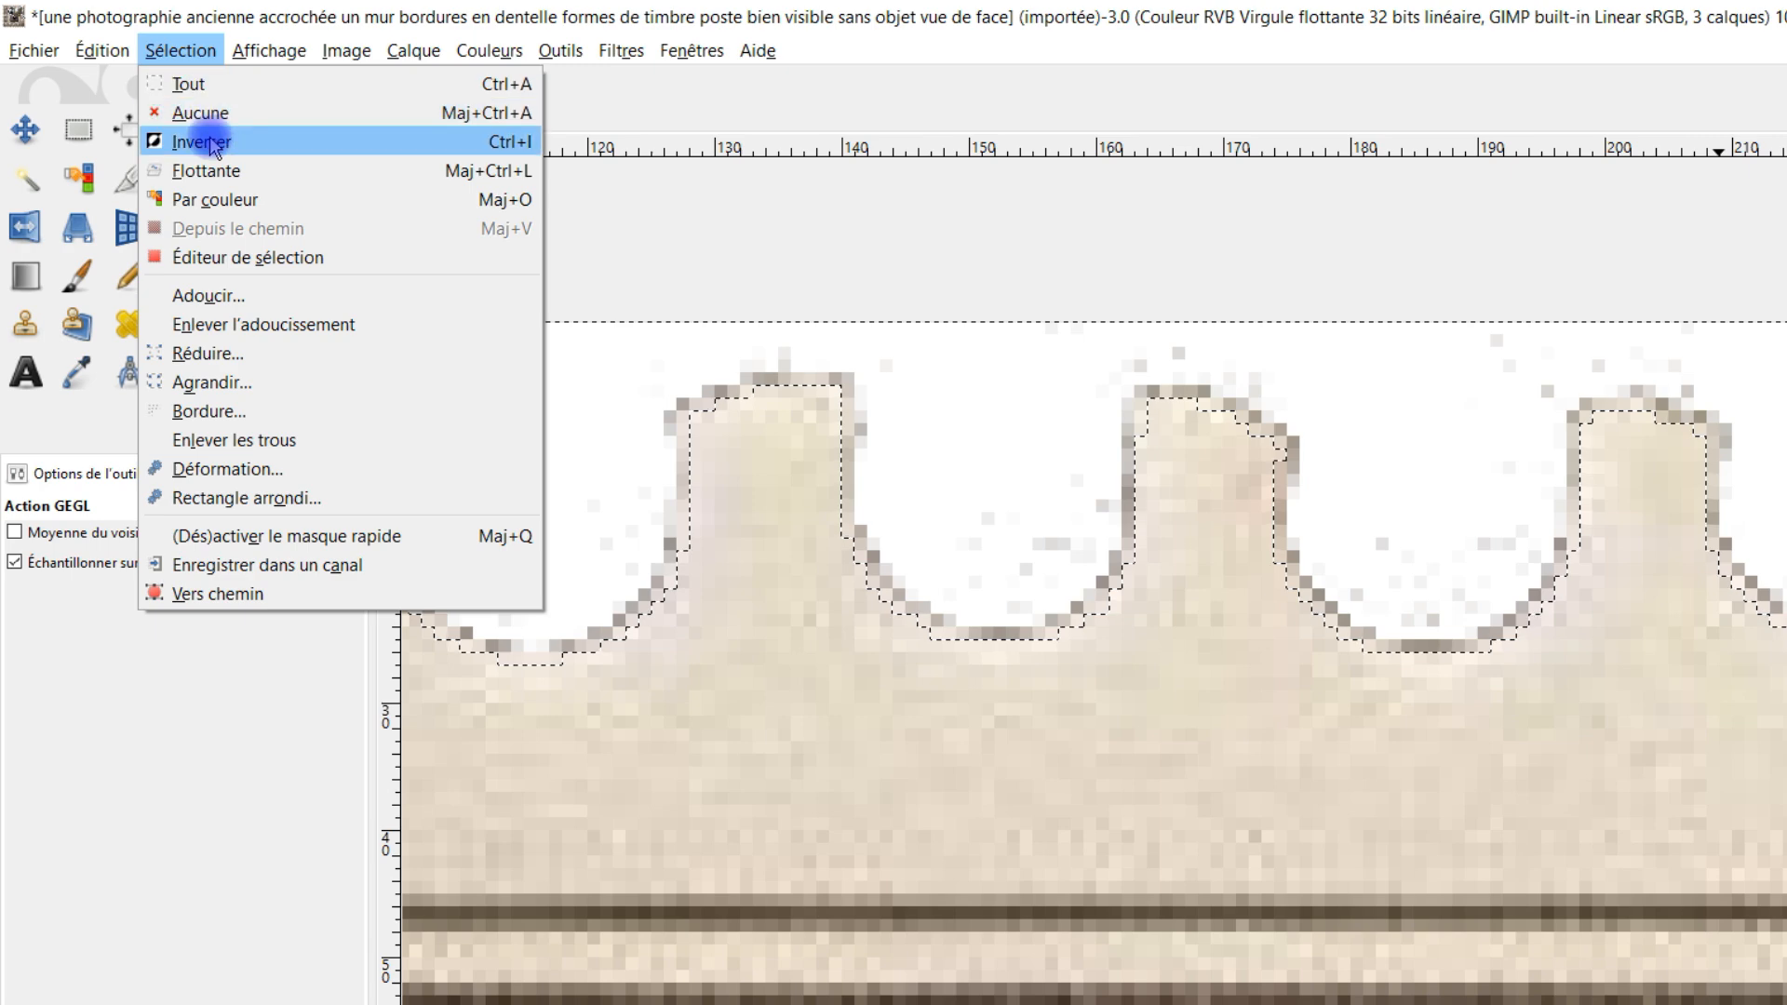
click(212, 145)
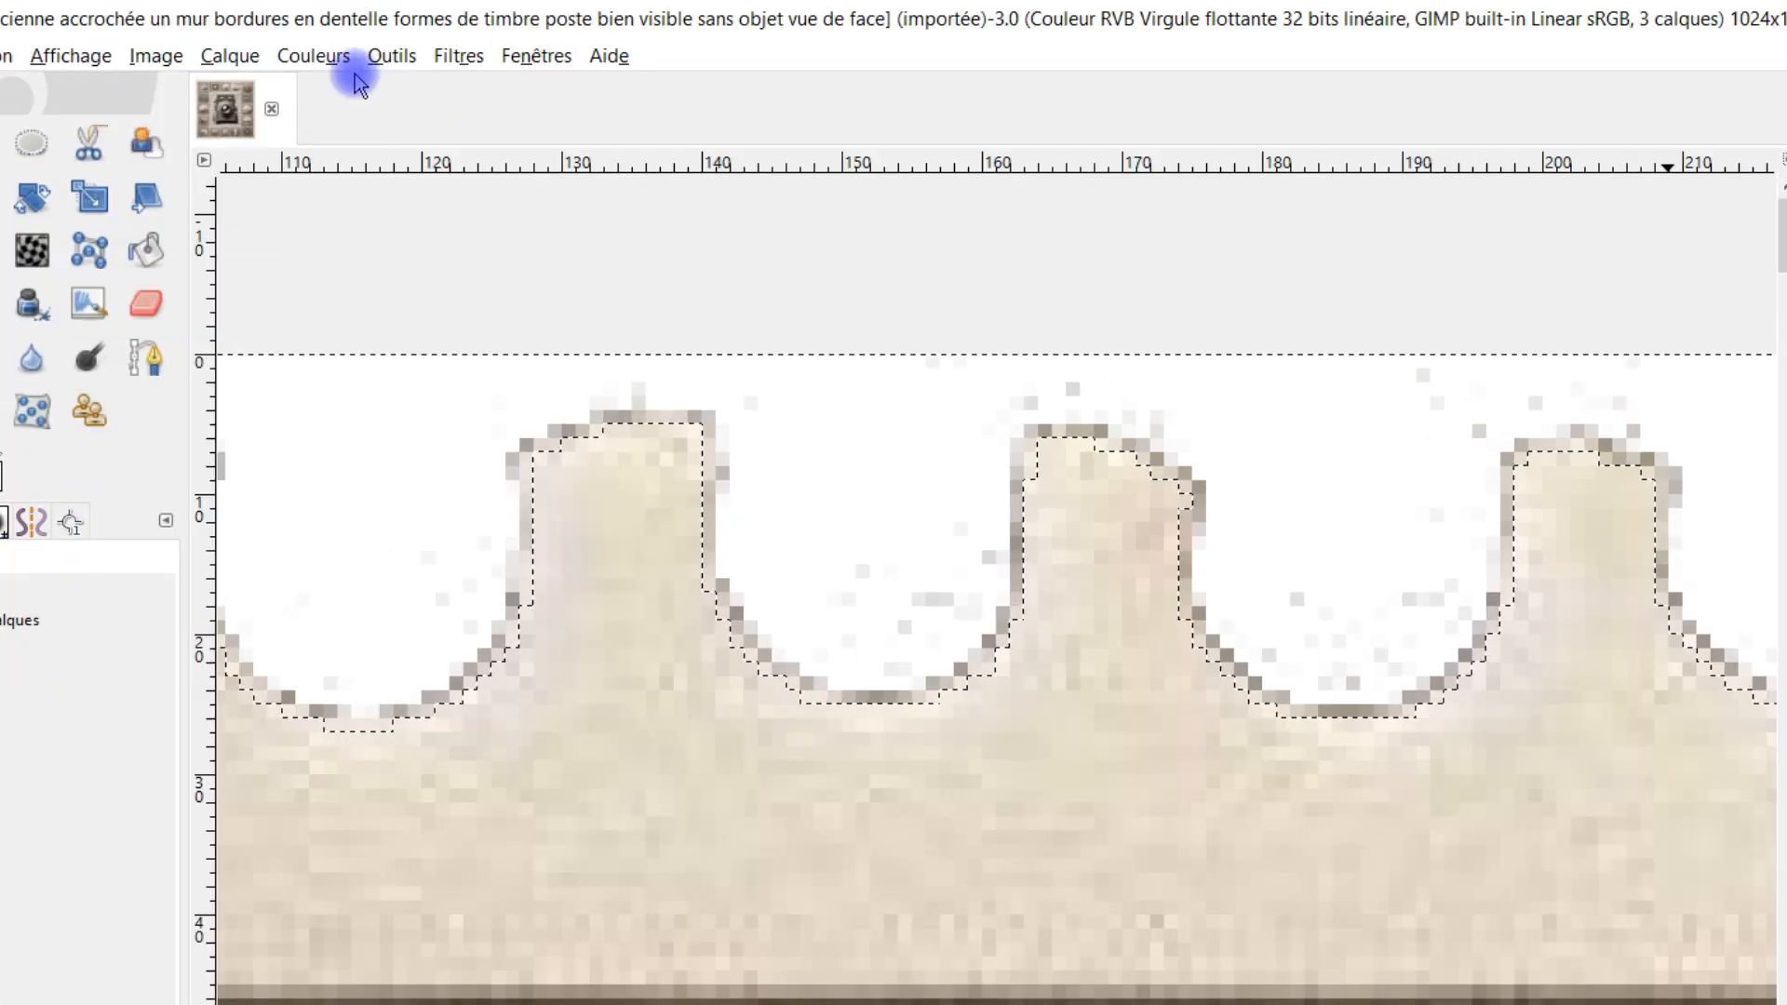
Soften the selected perforation rim and stray pixels with a small Gaussian Blur, adjusting its size
click(619, 51)
mouse_move(710, 216)
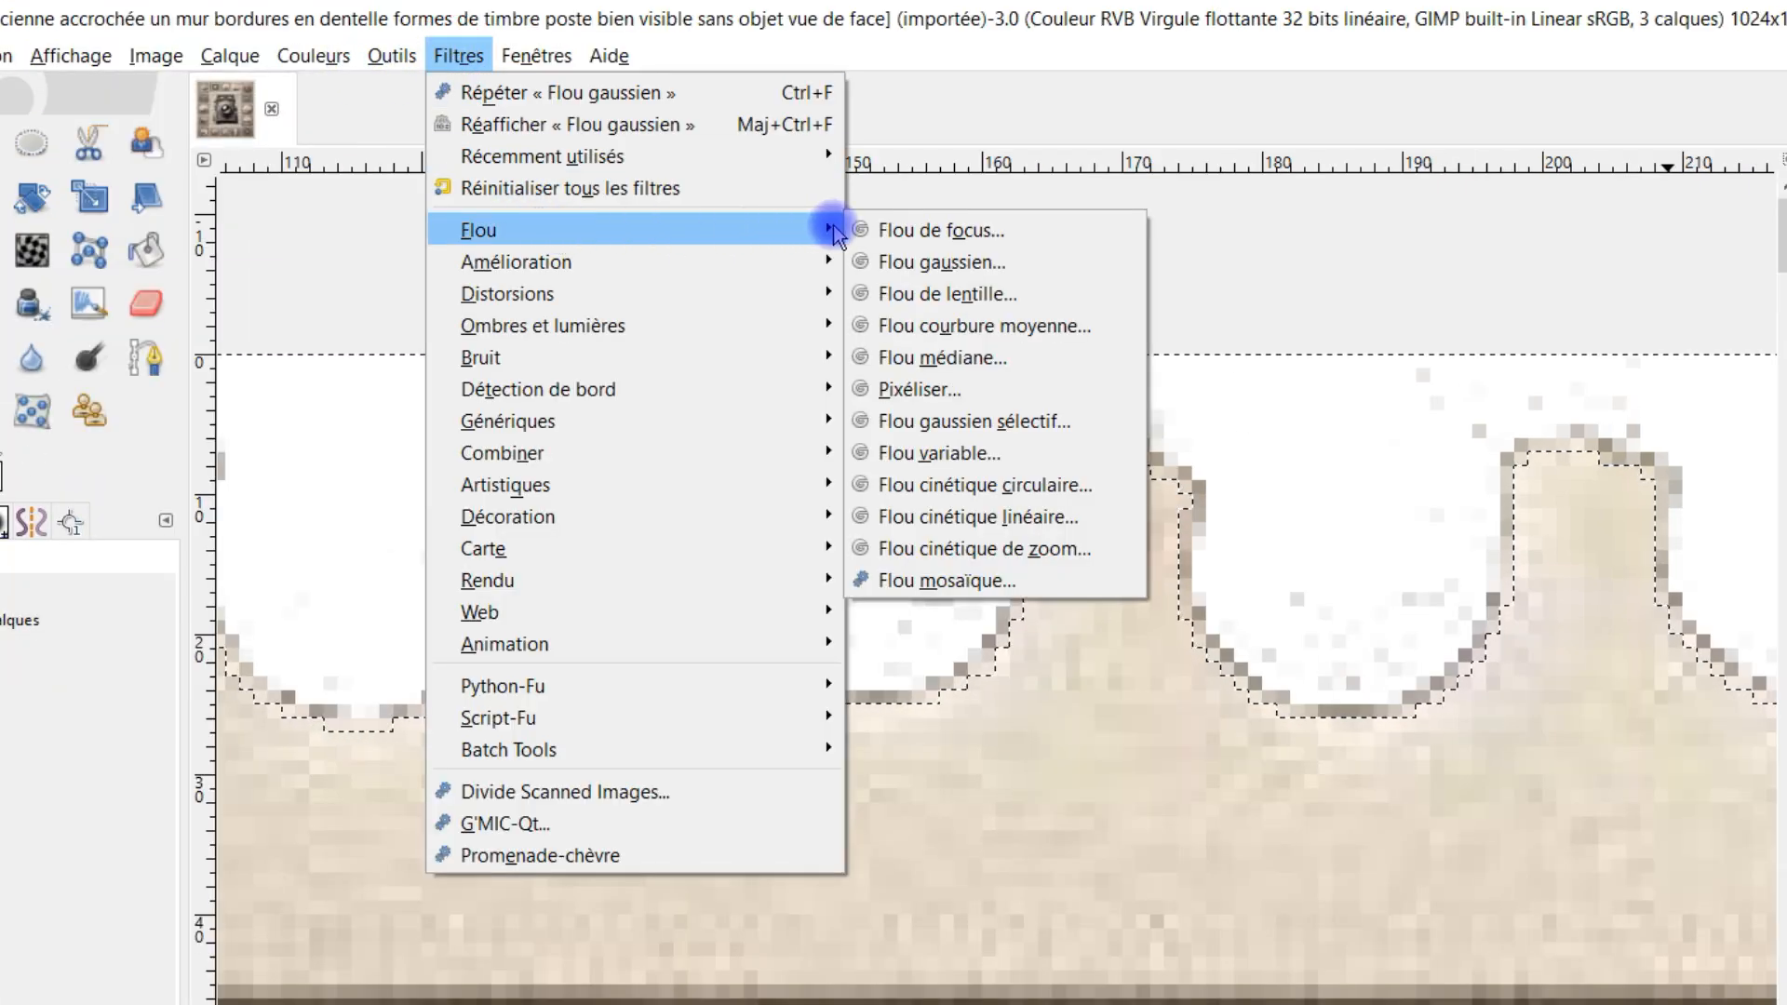
click(900, 261)
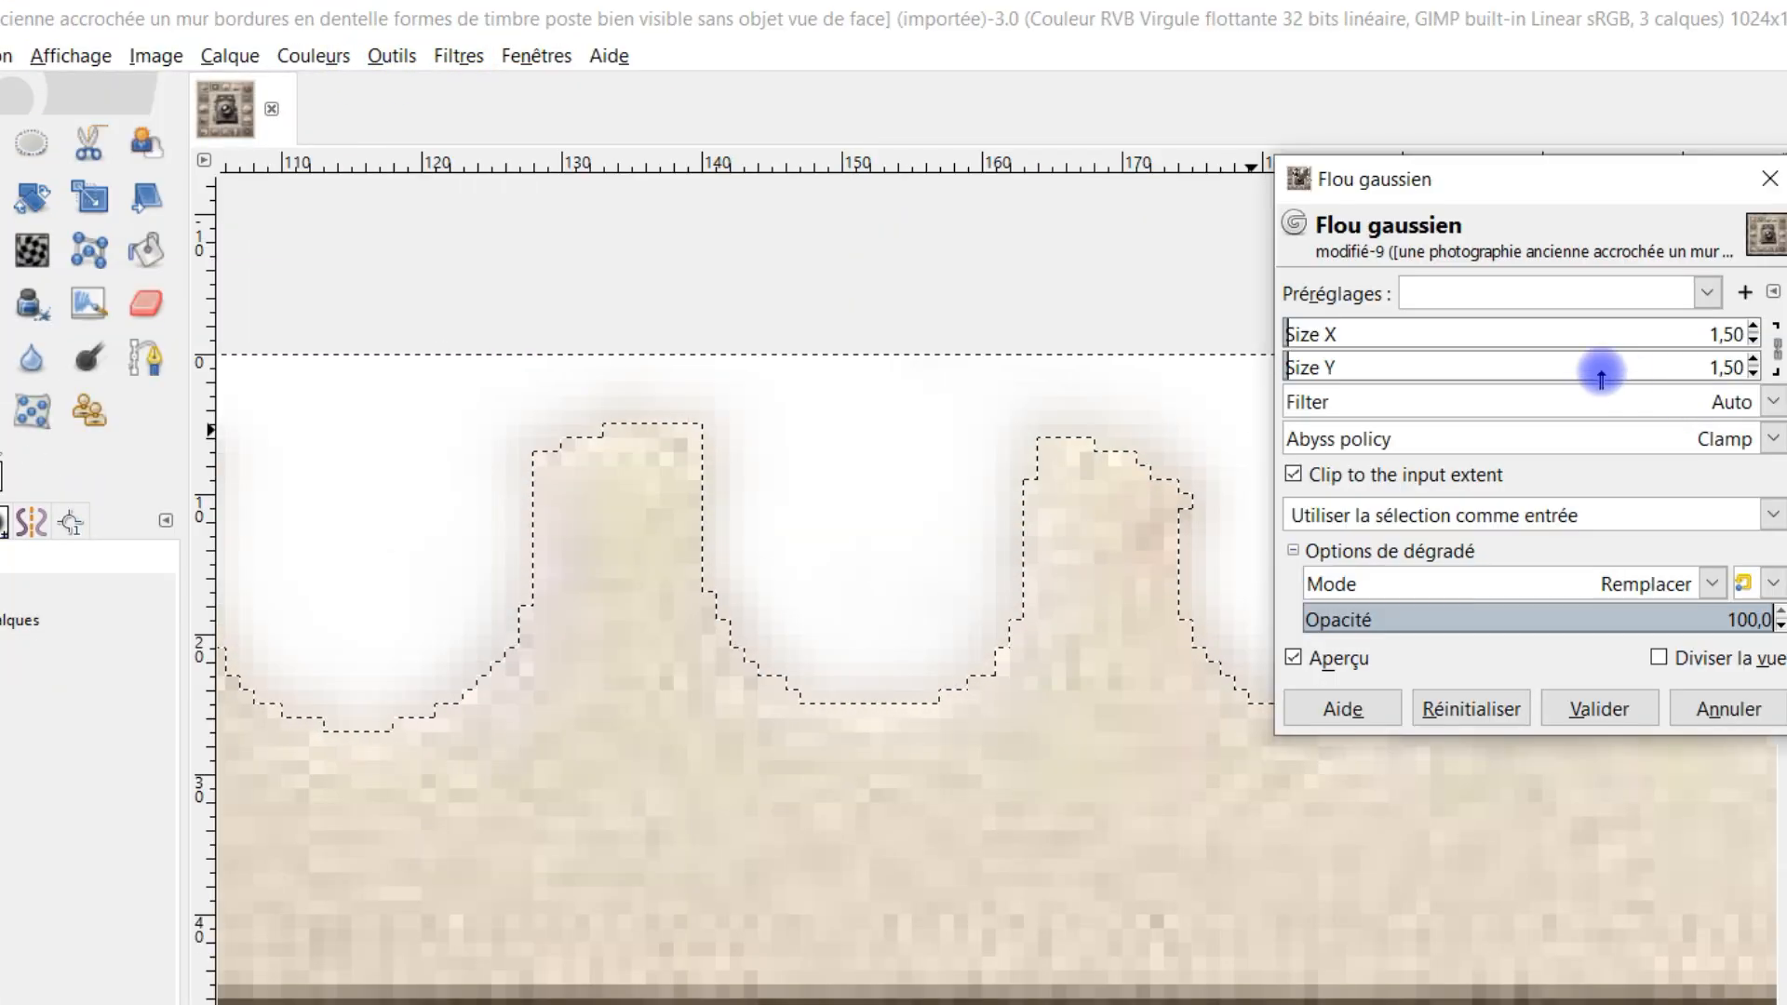
click(1753, 341)
click(1753, 340)
click(1754, 327)
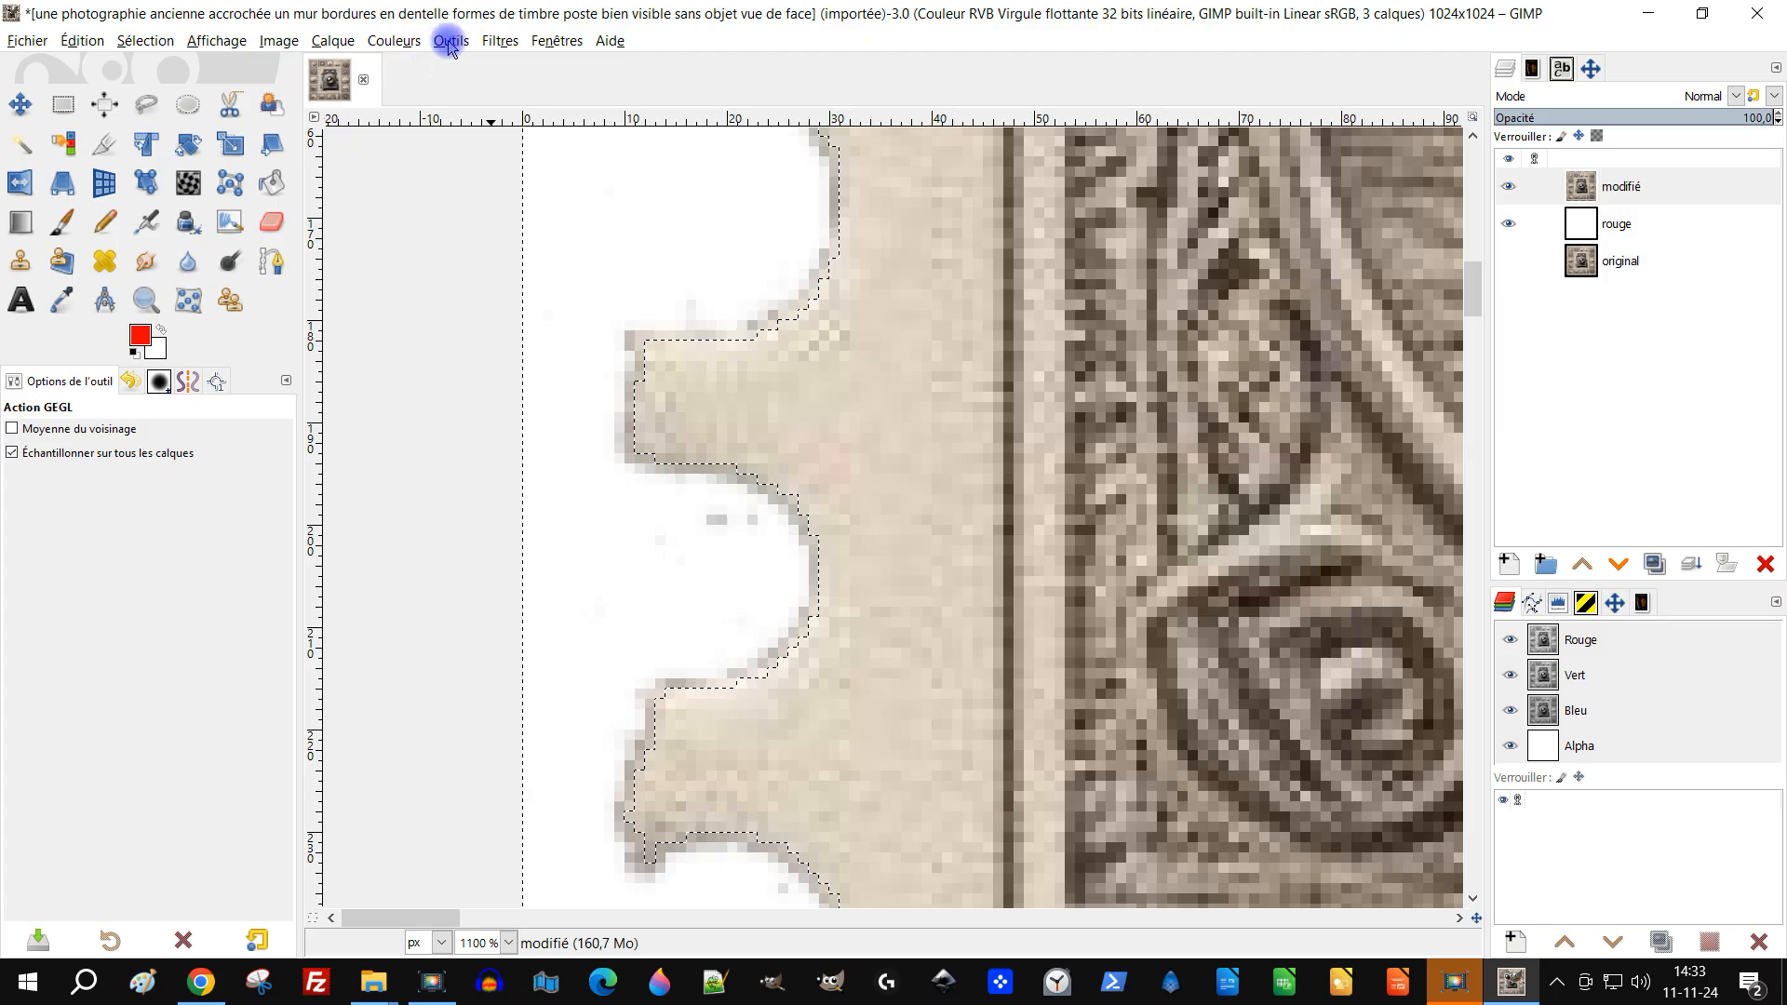
Apply a Mean Curvature Blur with 38 iterations to the selected perforation rim and stray pixels
click(496, 41)
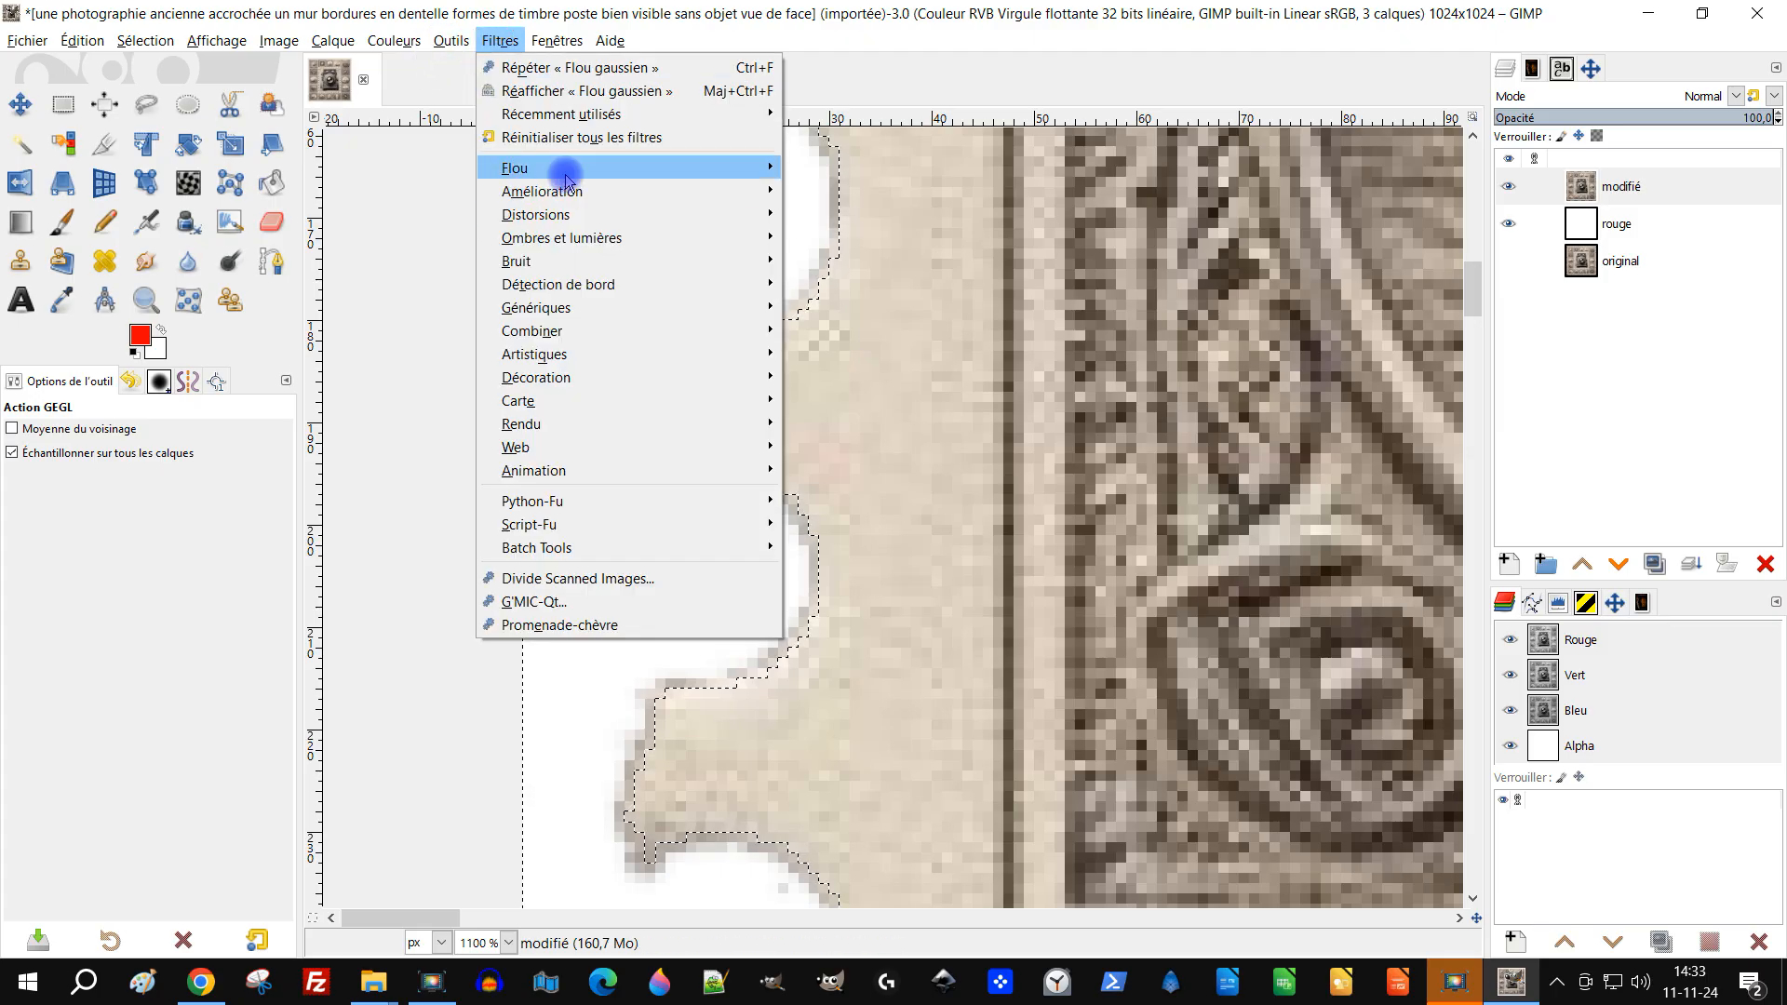
click(873, 235)
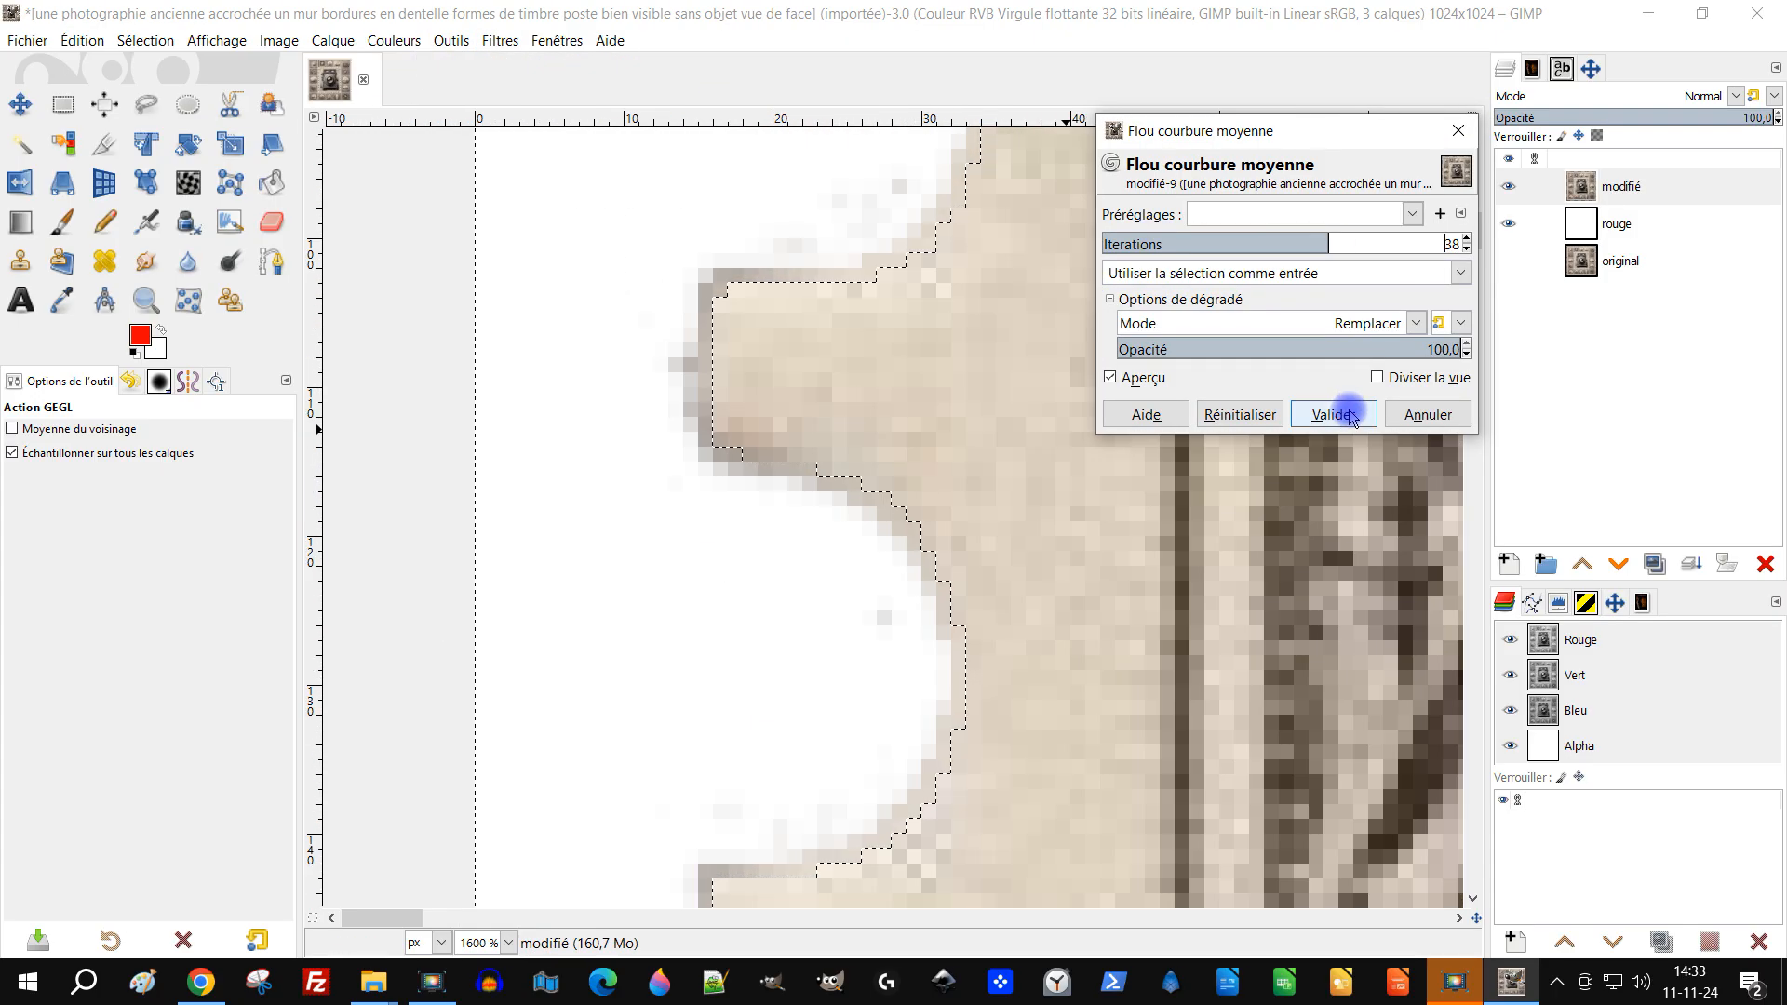
click(1332, 414)
Create a selection from the alpha channel of the "modifié" layer
key(r)
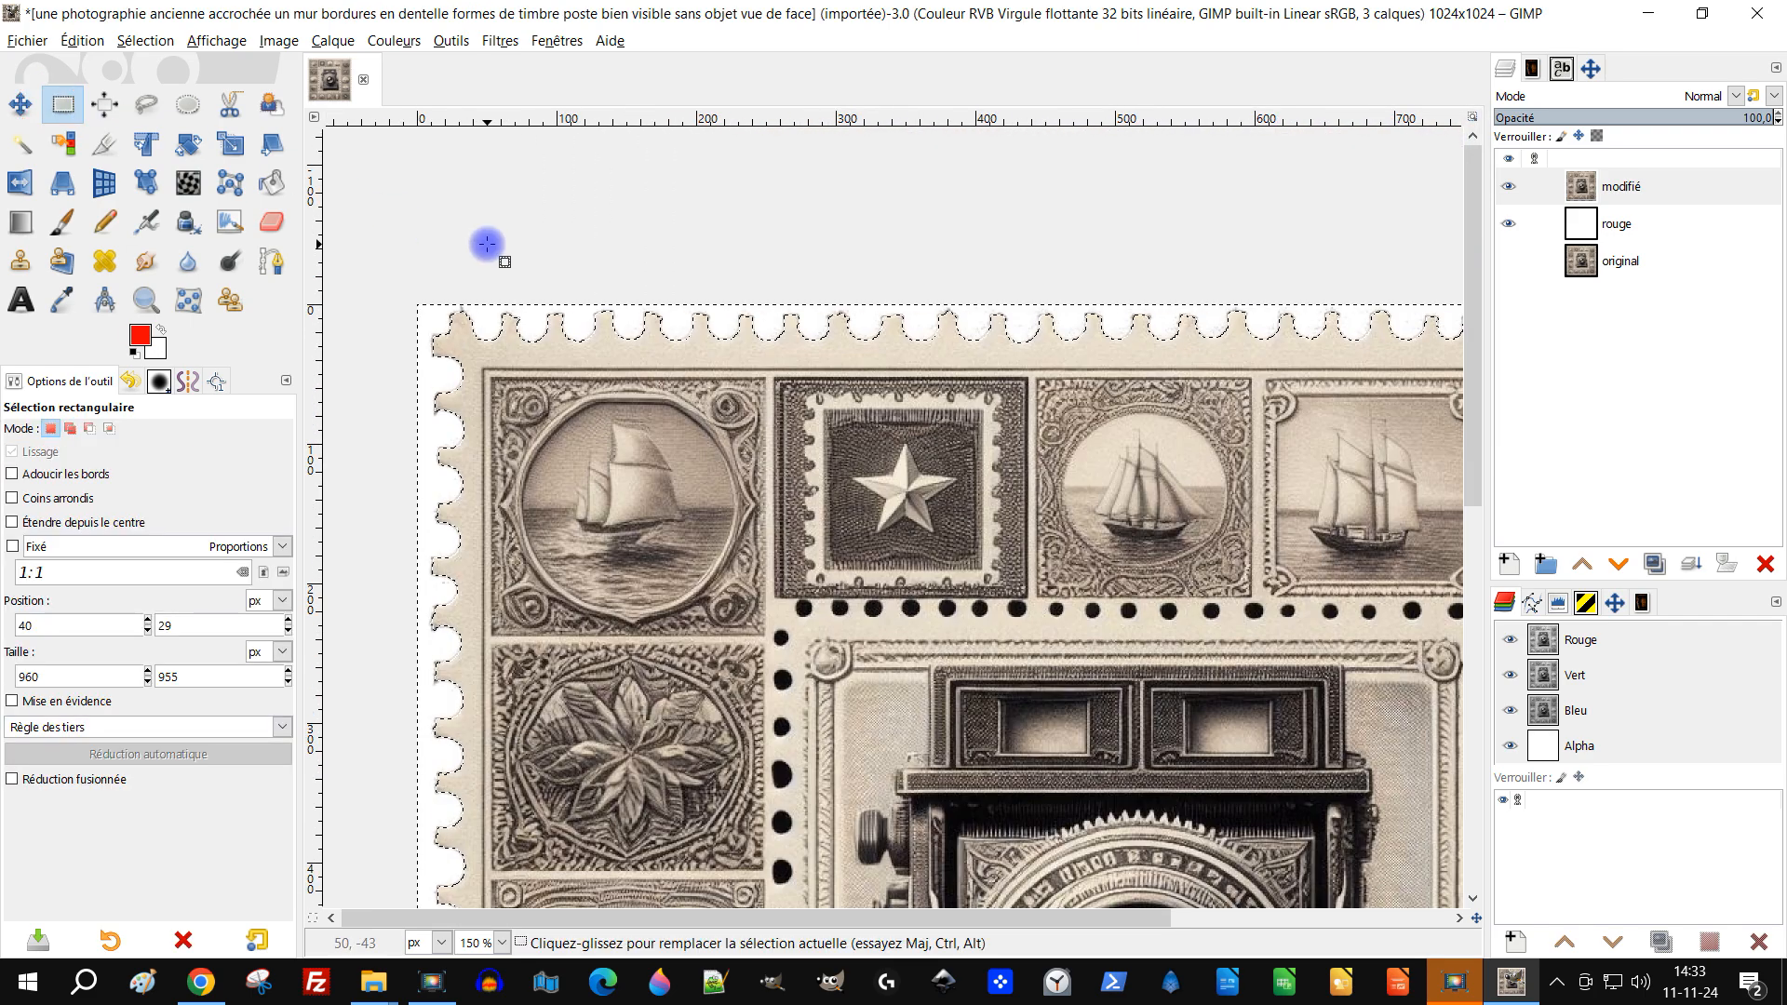
scroll(578, 288, up, 5)
scroll(578, 288, down, 2)
scroll(1299, 213, up, 1)
key(shift+e)
right_click(1586, 186)
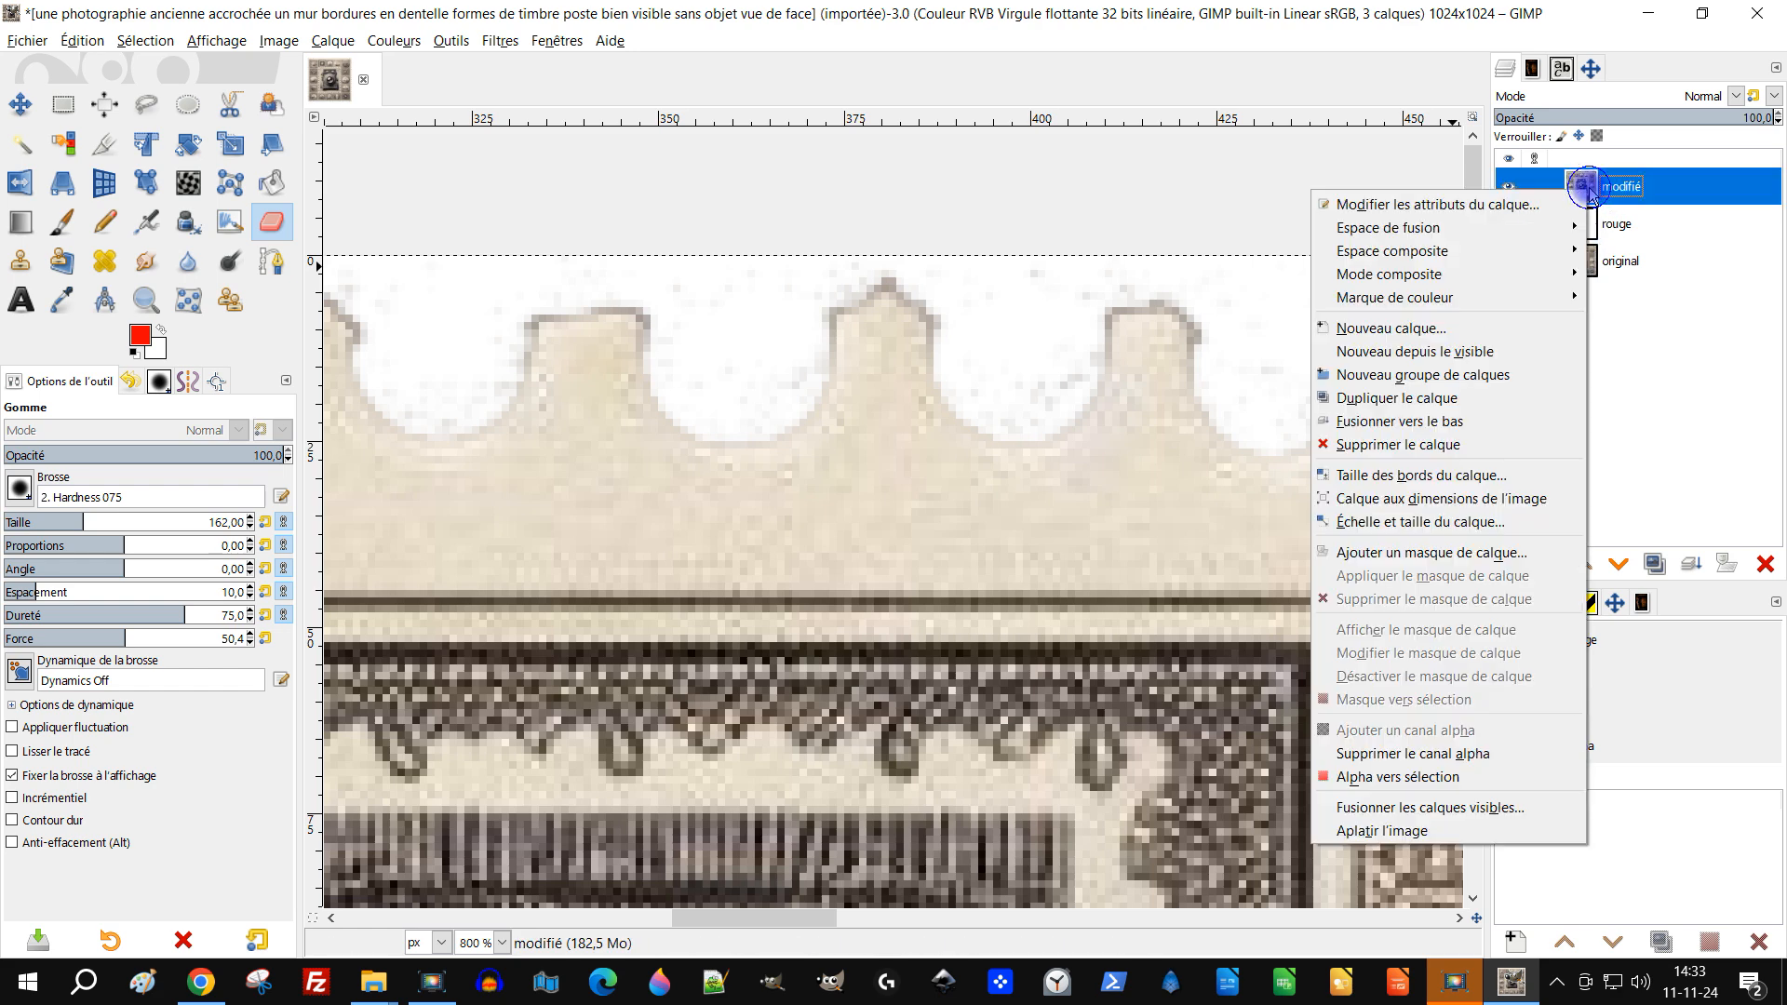
click(1407, 778)
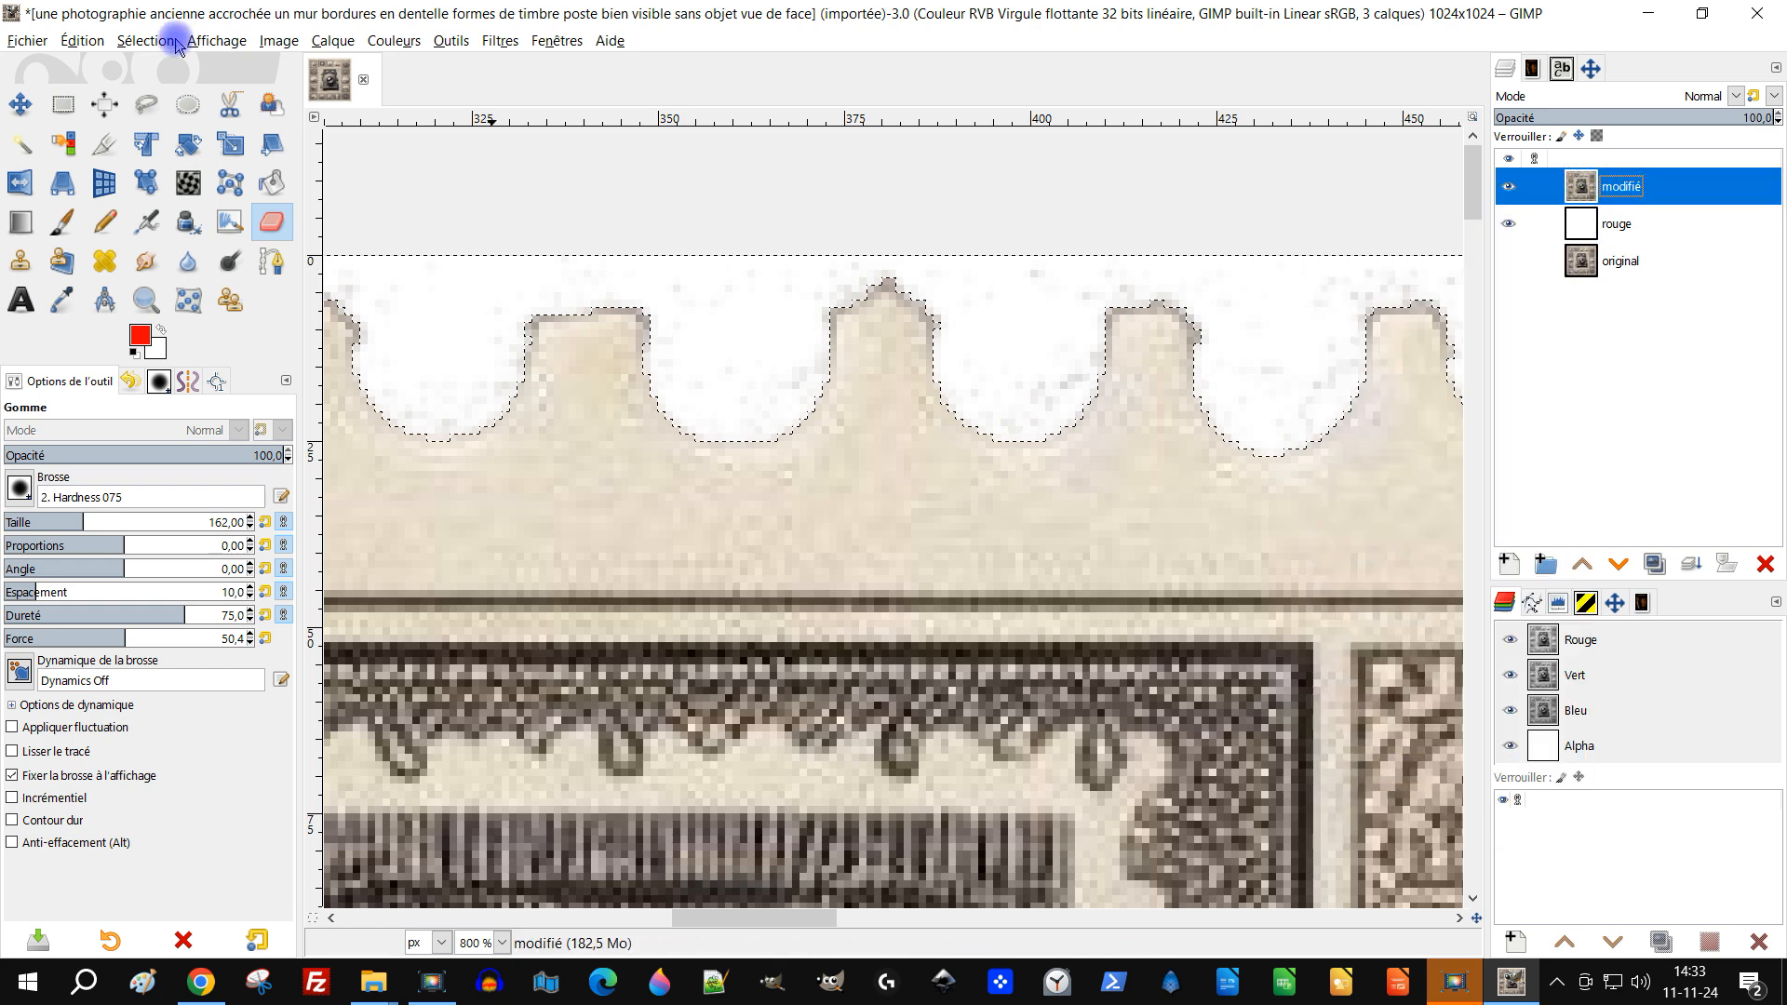
Invert the selection to cover the area outside the stamp and feather it by 1 px
click(145, 40)
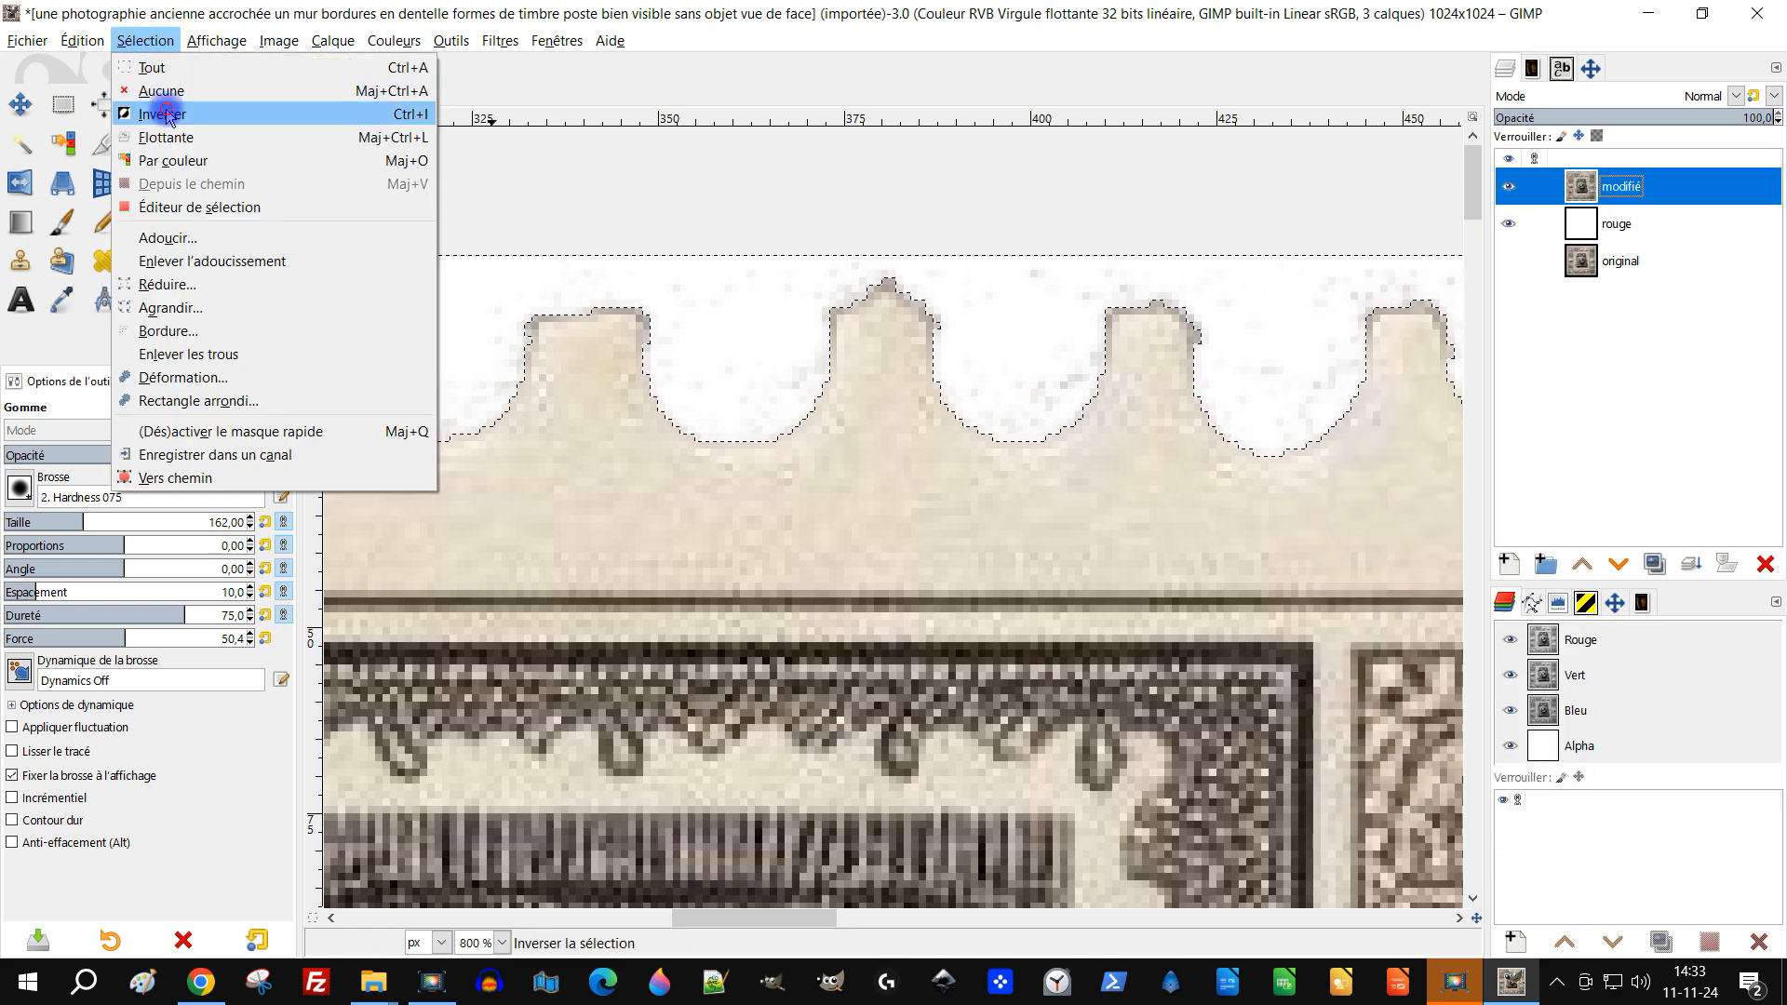
click(165, 115)
scroll(547, 251, up, 1)
click(145, 40)
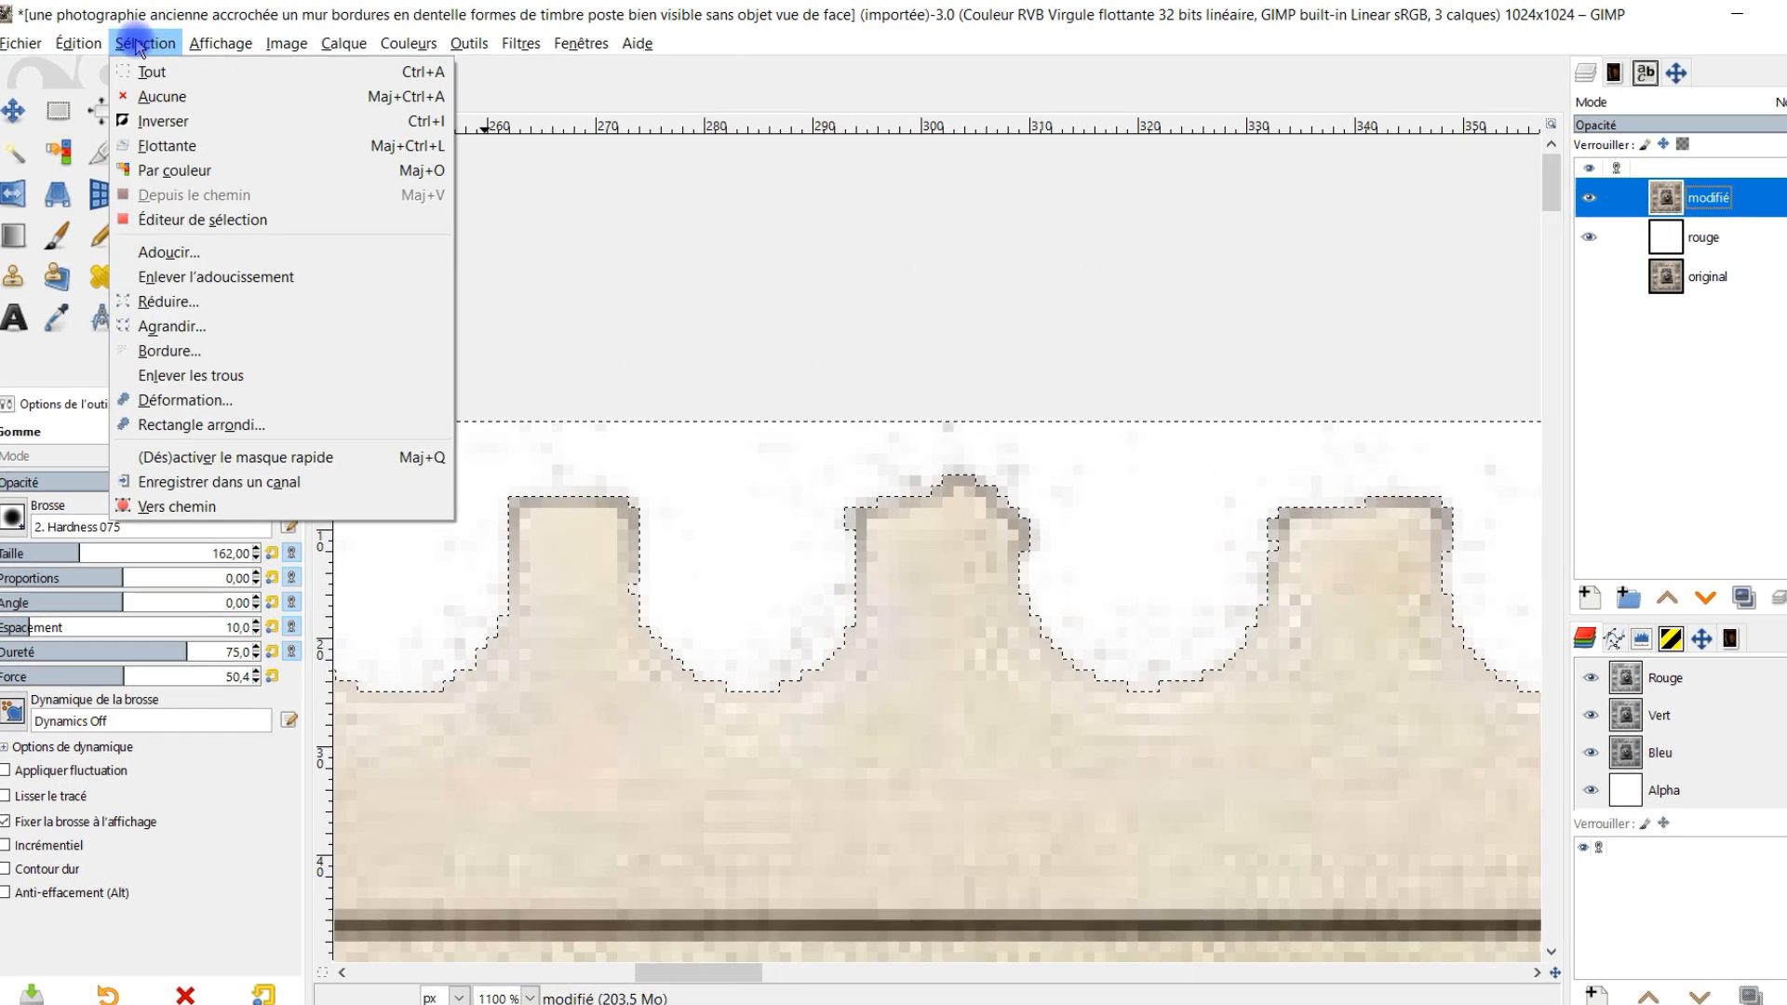
click(163, 242)
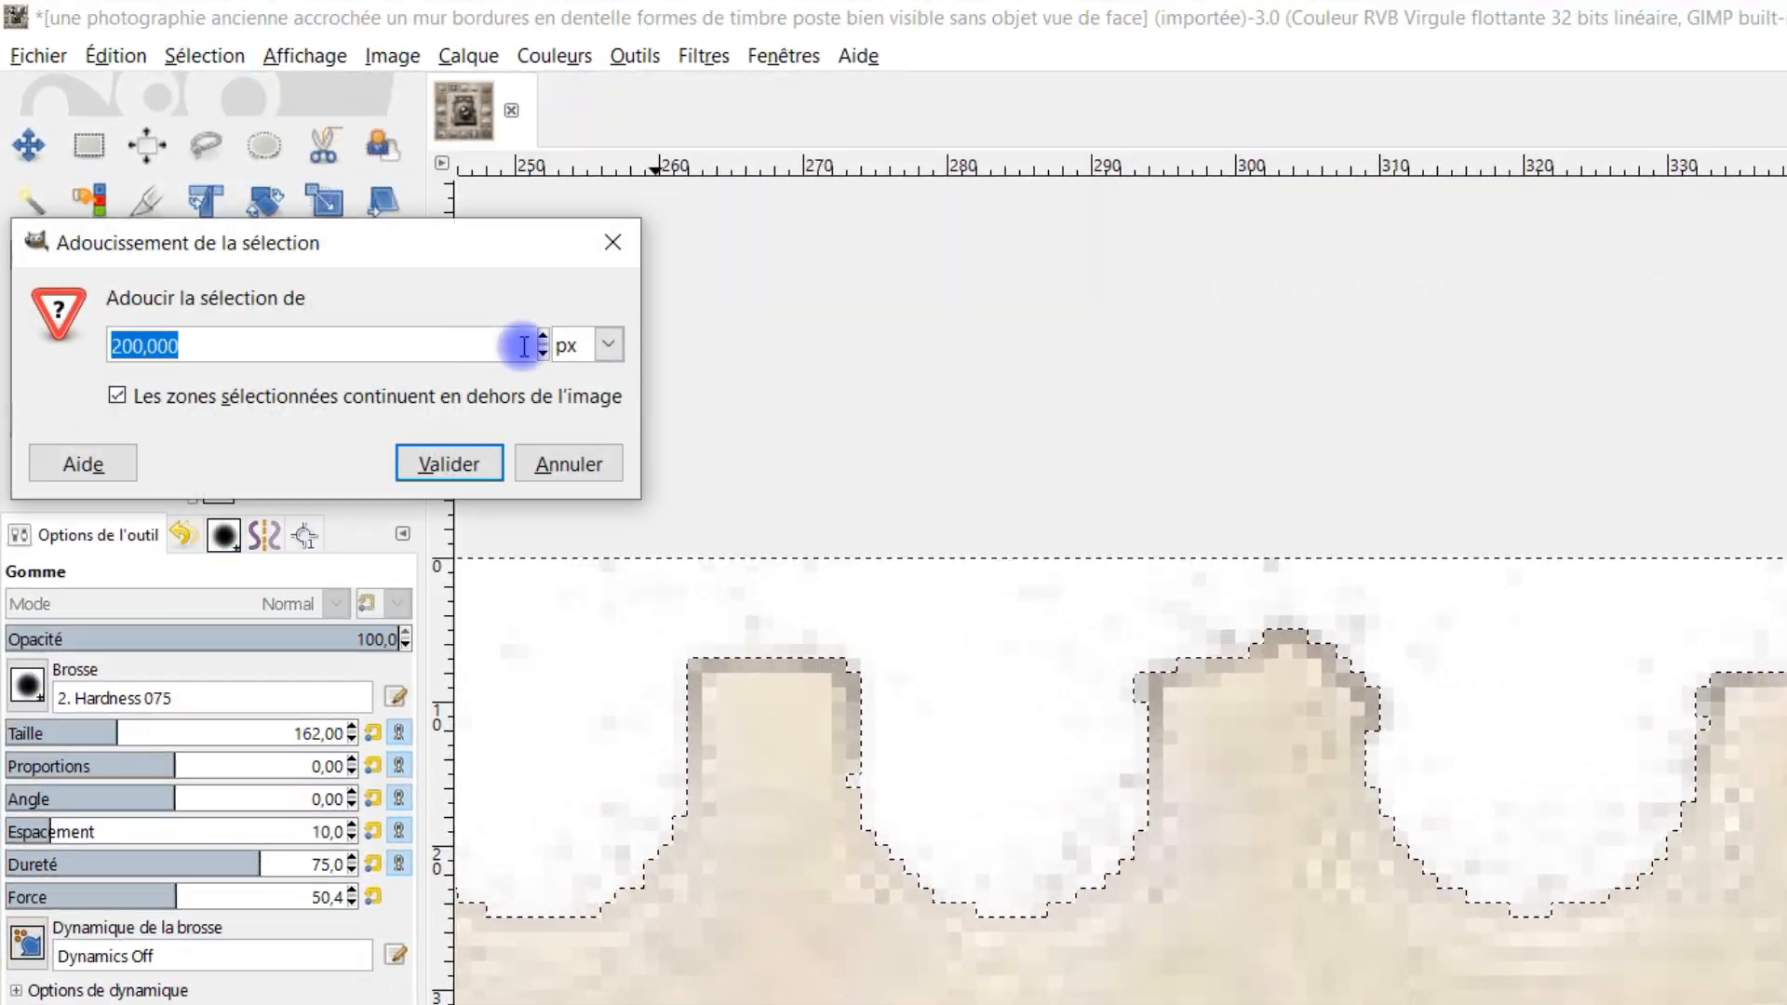
text(1)
click(449, 463)
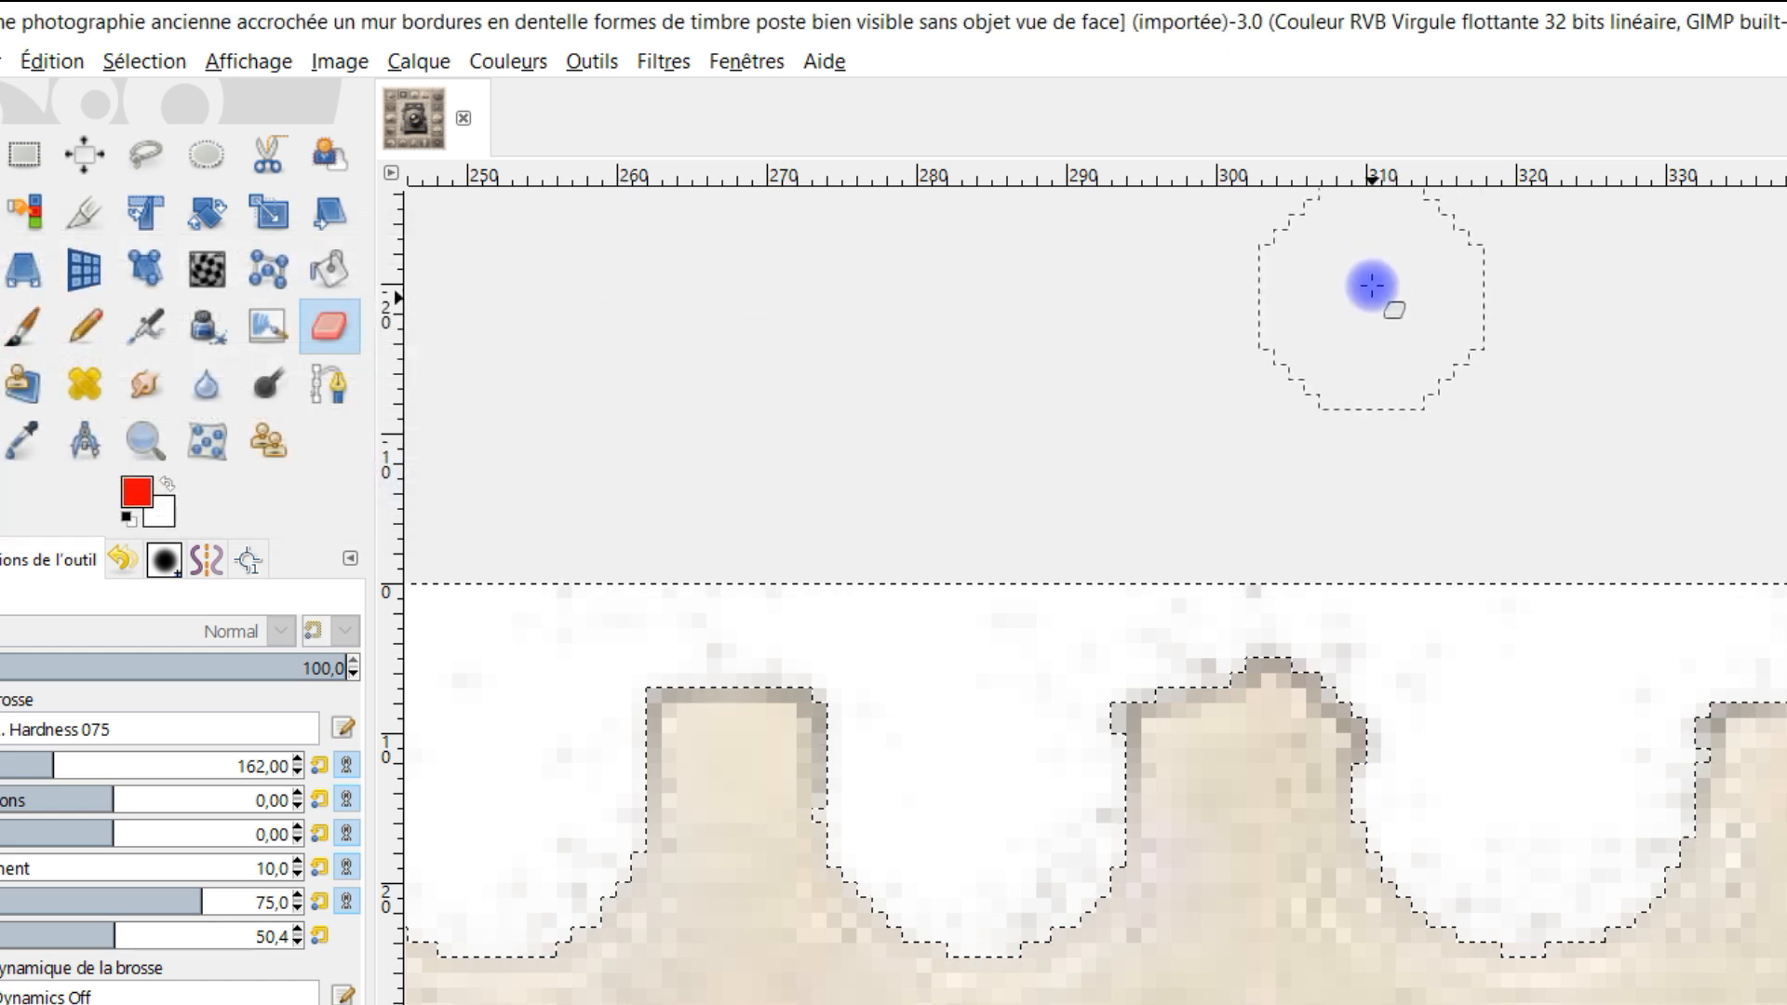
Delete the feathered selection's contents from the "modifié" layer, clear the selection and check the perforated edge
key(Delete)
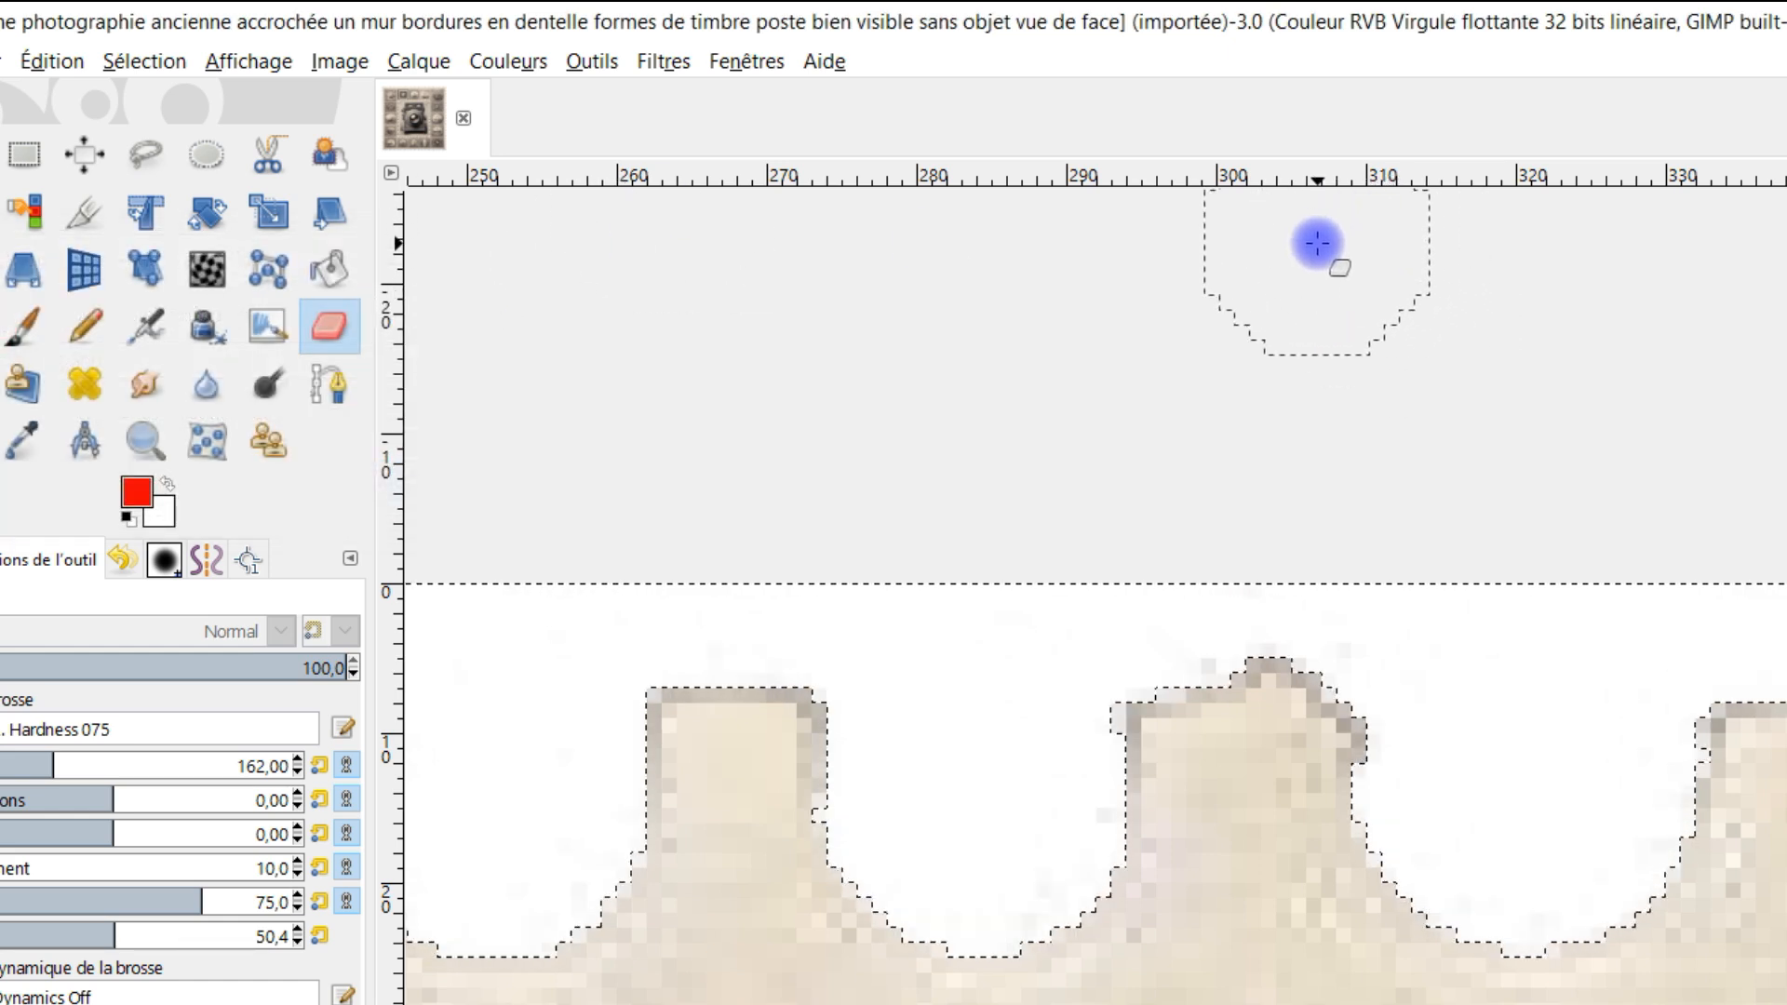
key(1)
key(r)
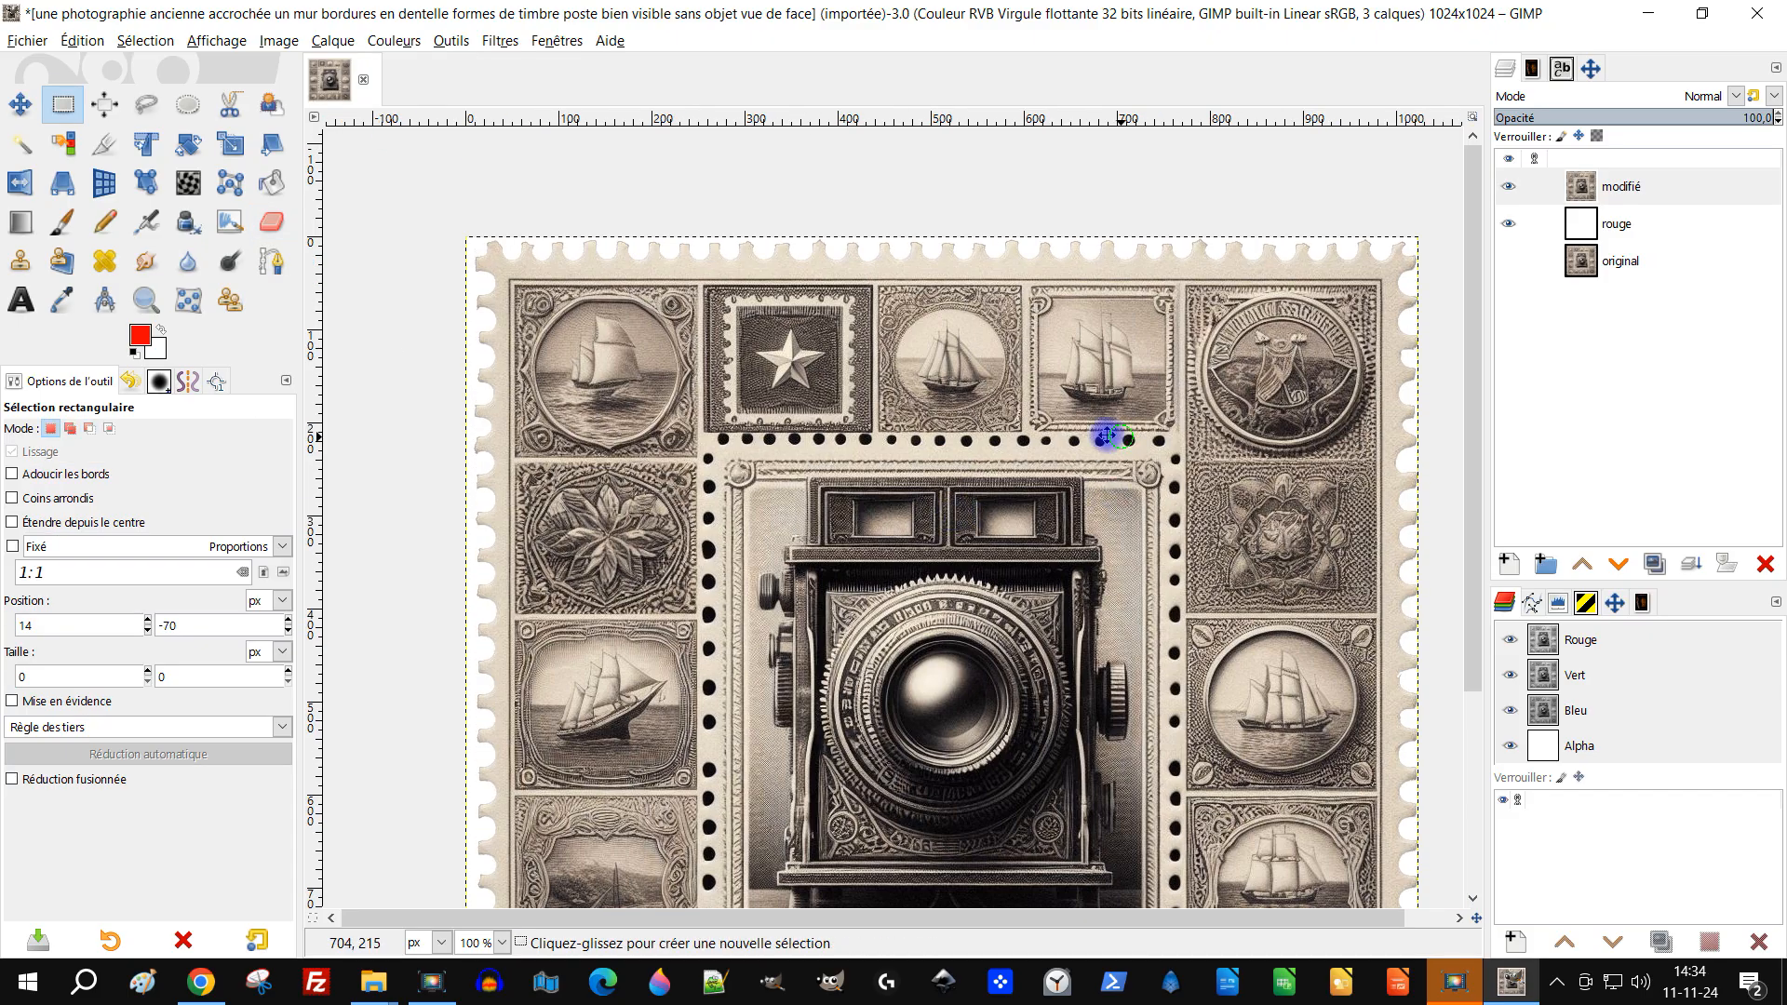
scroll(1001, 403, up, 6)
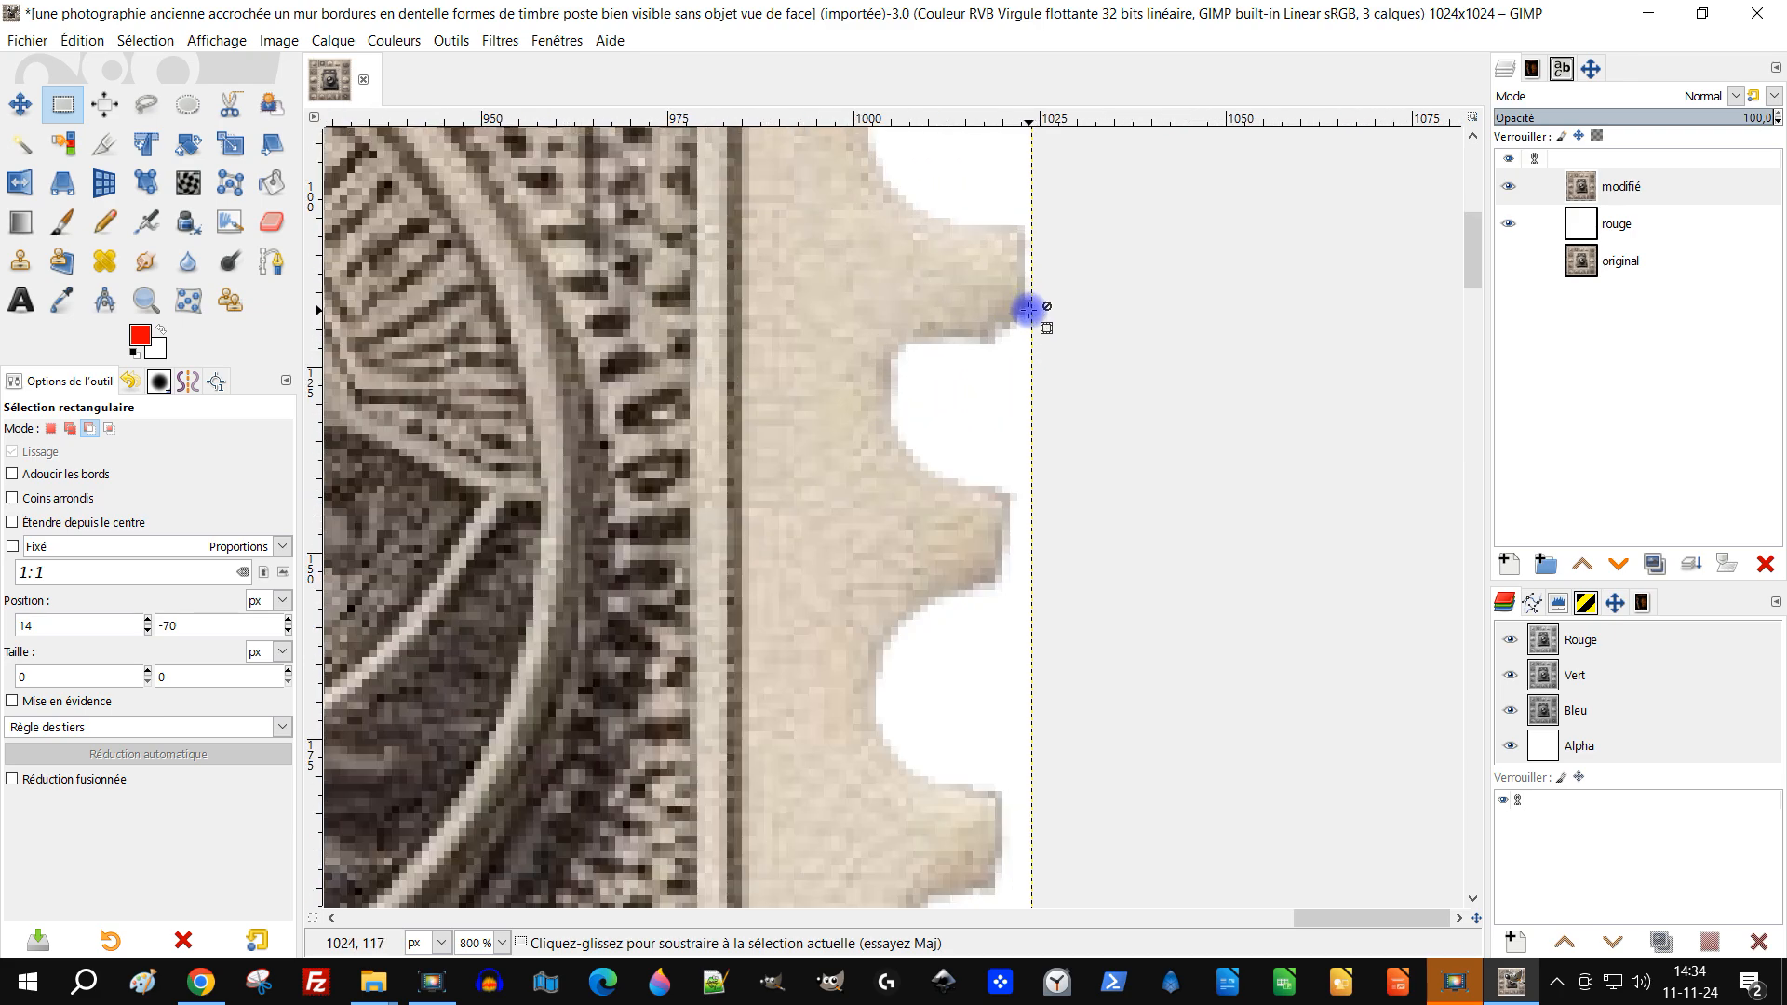
scroll(1028, 308, down, 6)
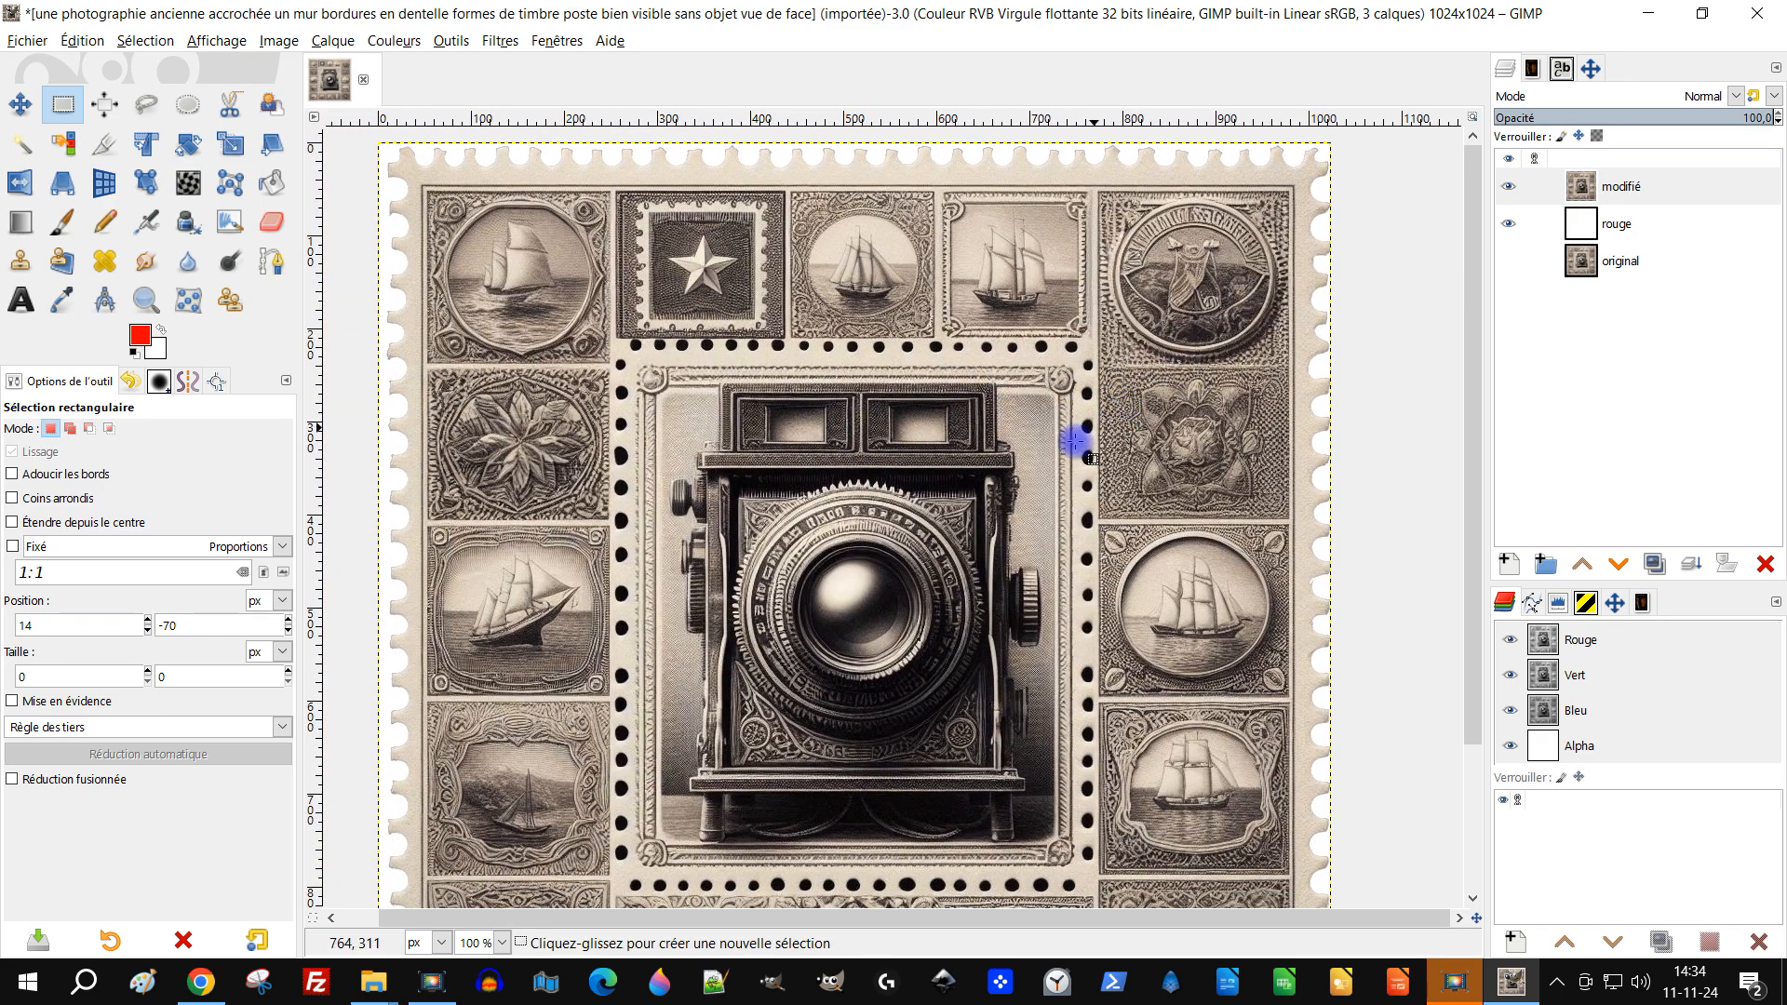
scroll(888, 526, down, 1)
Save the image as "fond photo.xcf" in the "11-novembre" folder
key(ctrl+s)
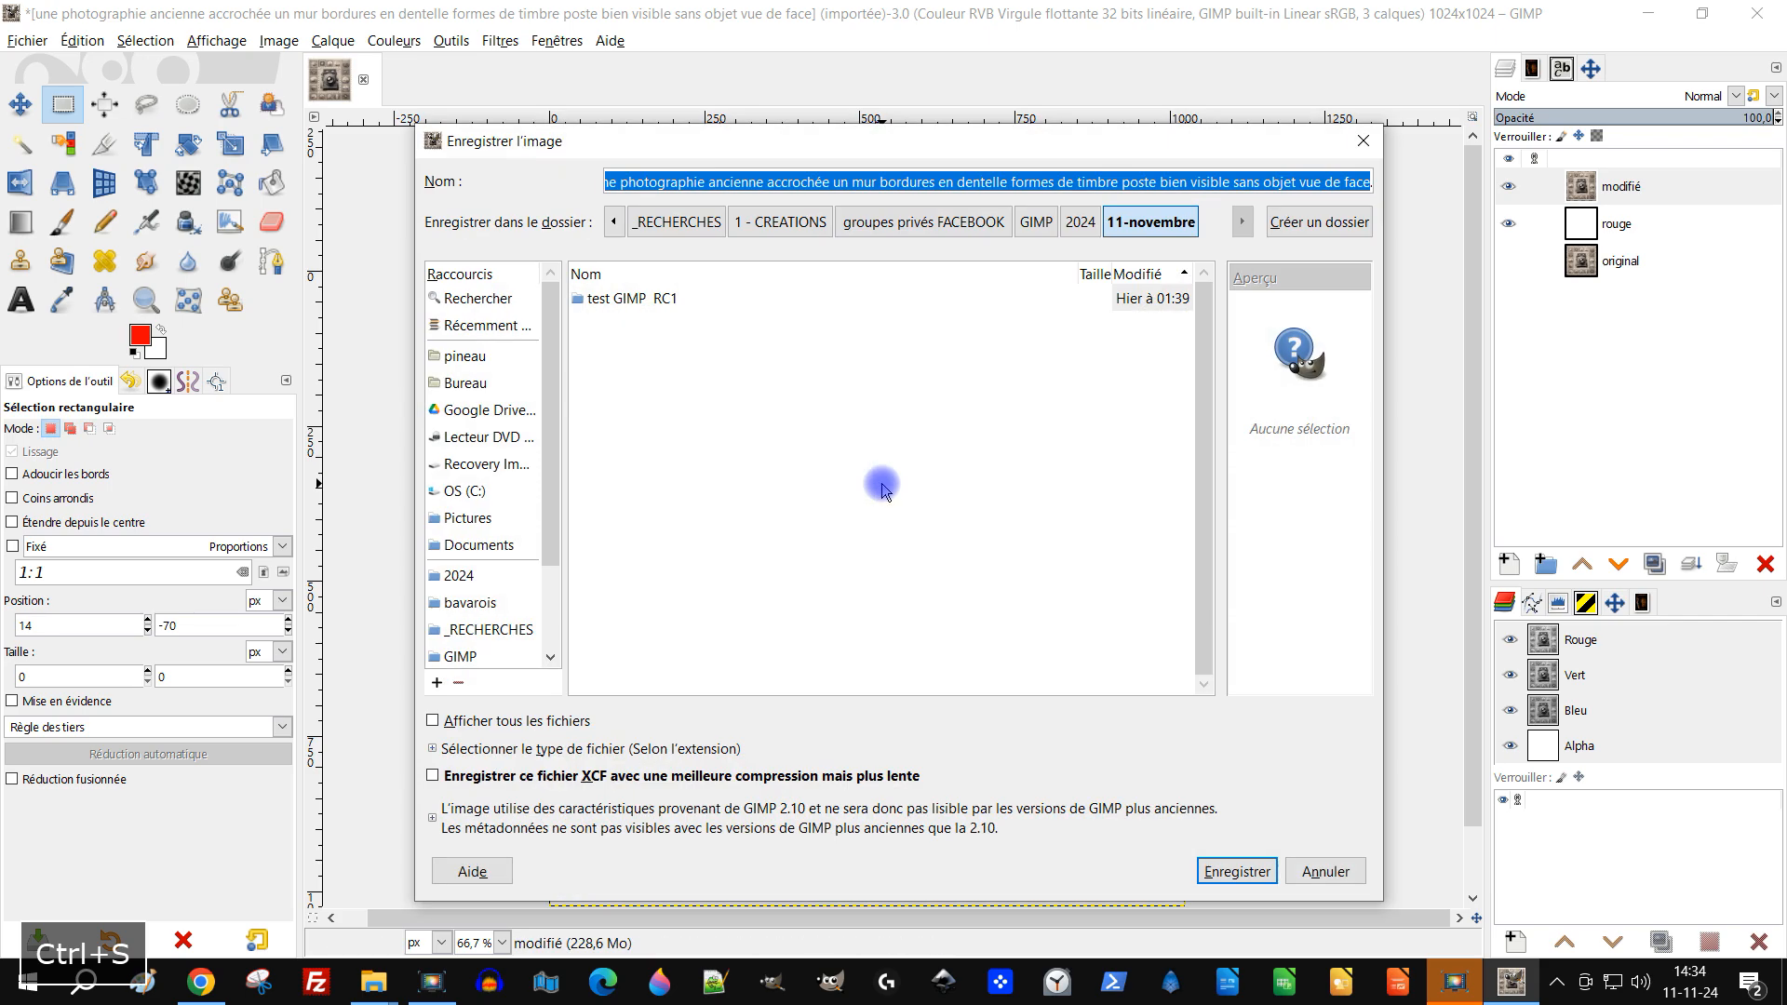
click(1361, 141)
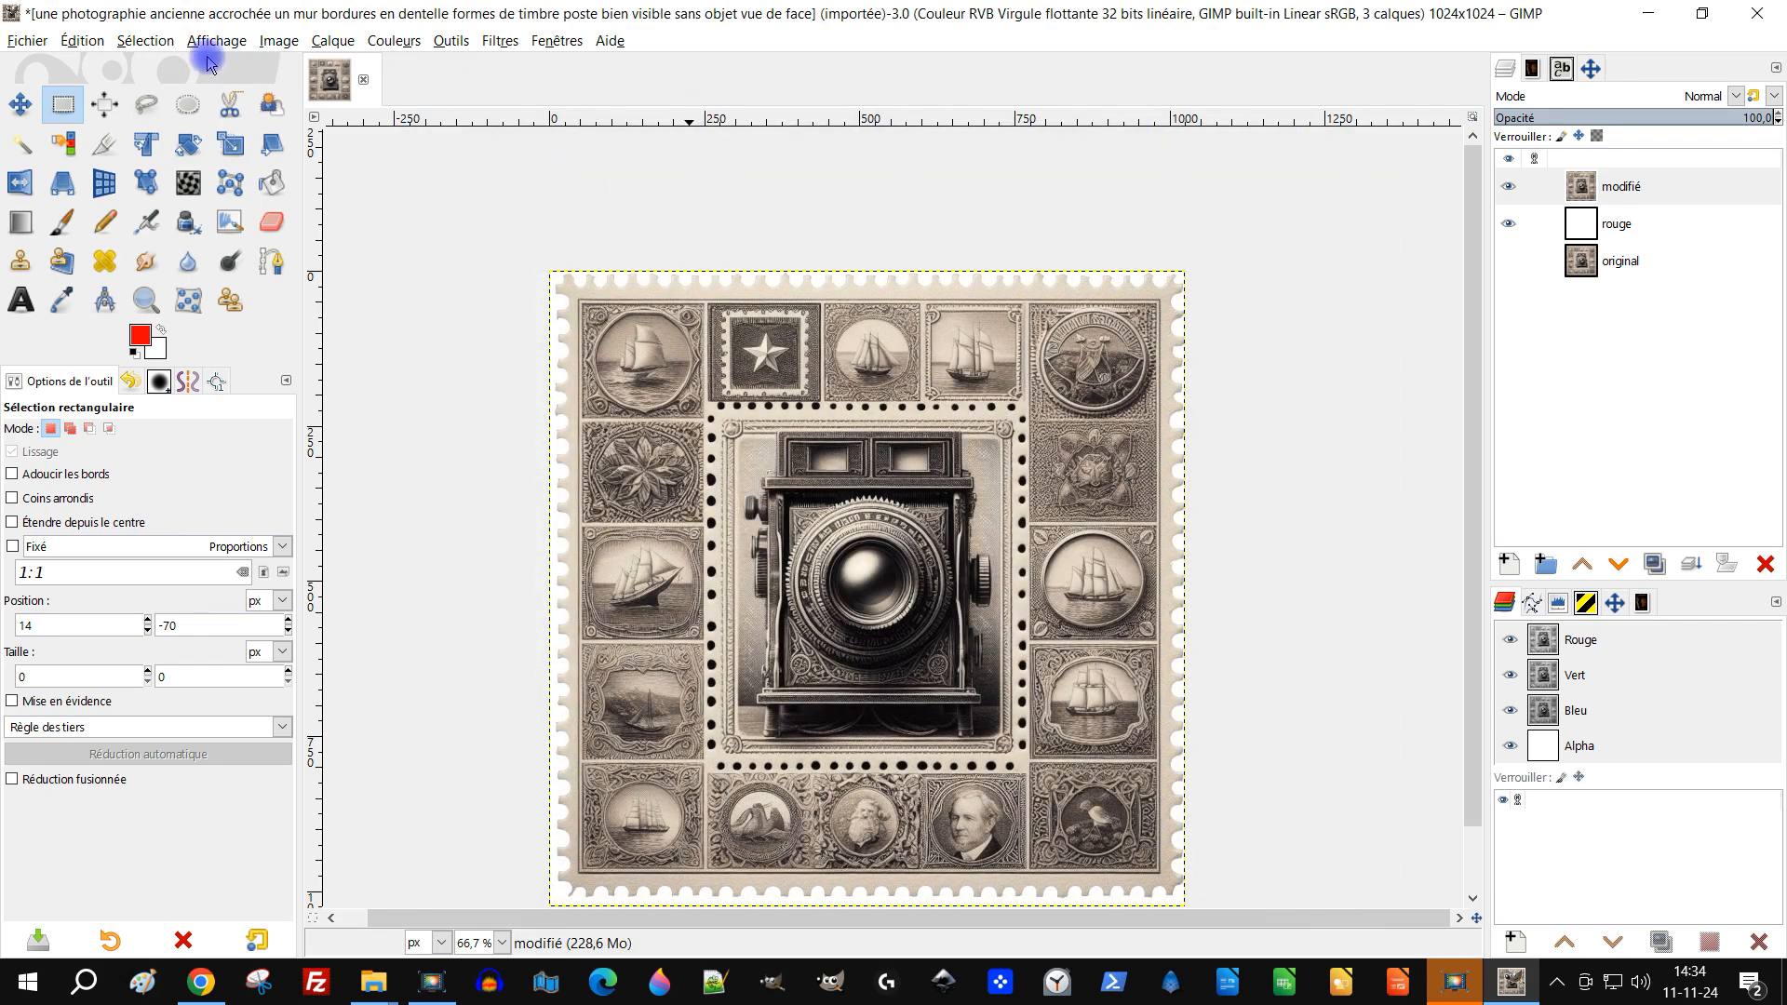
click(27, 40)
click(130, 262)
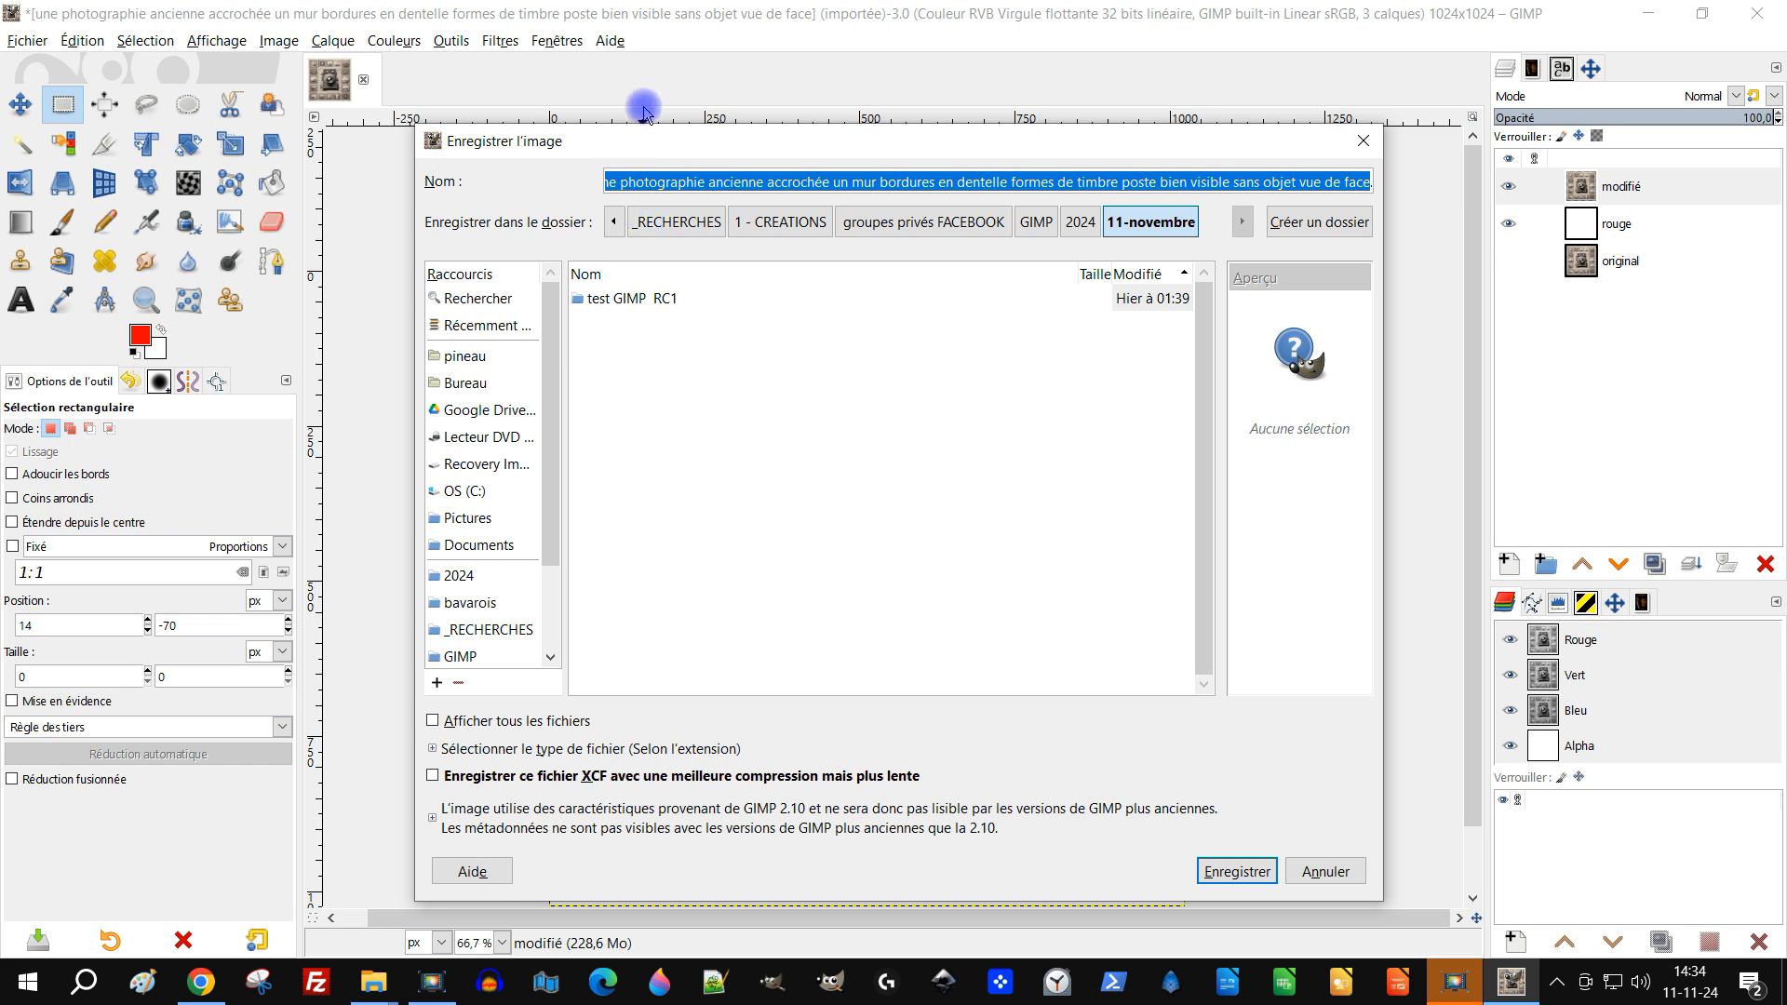
text(f)
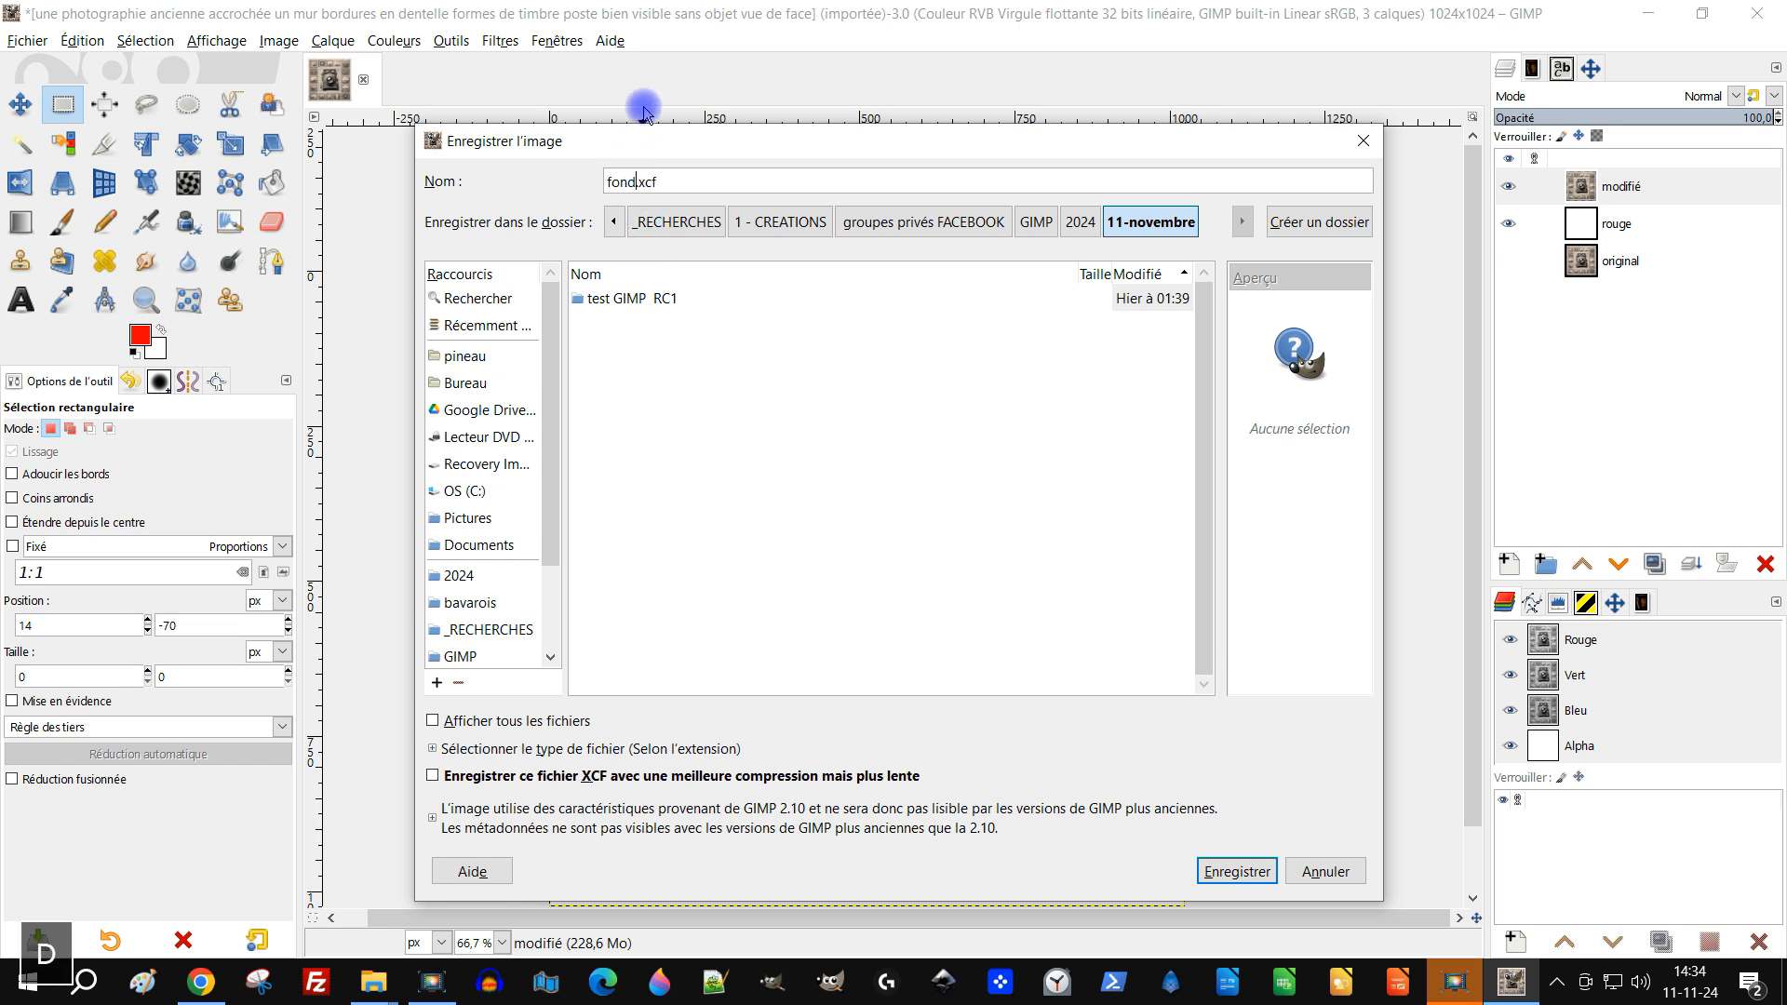
text(ond )
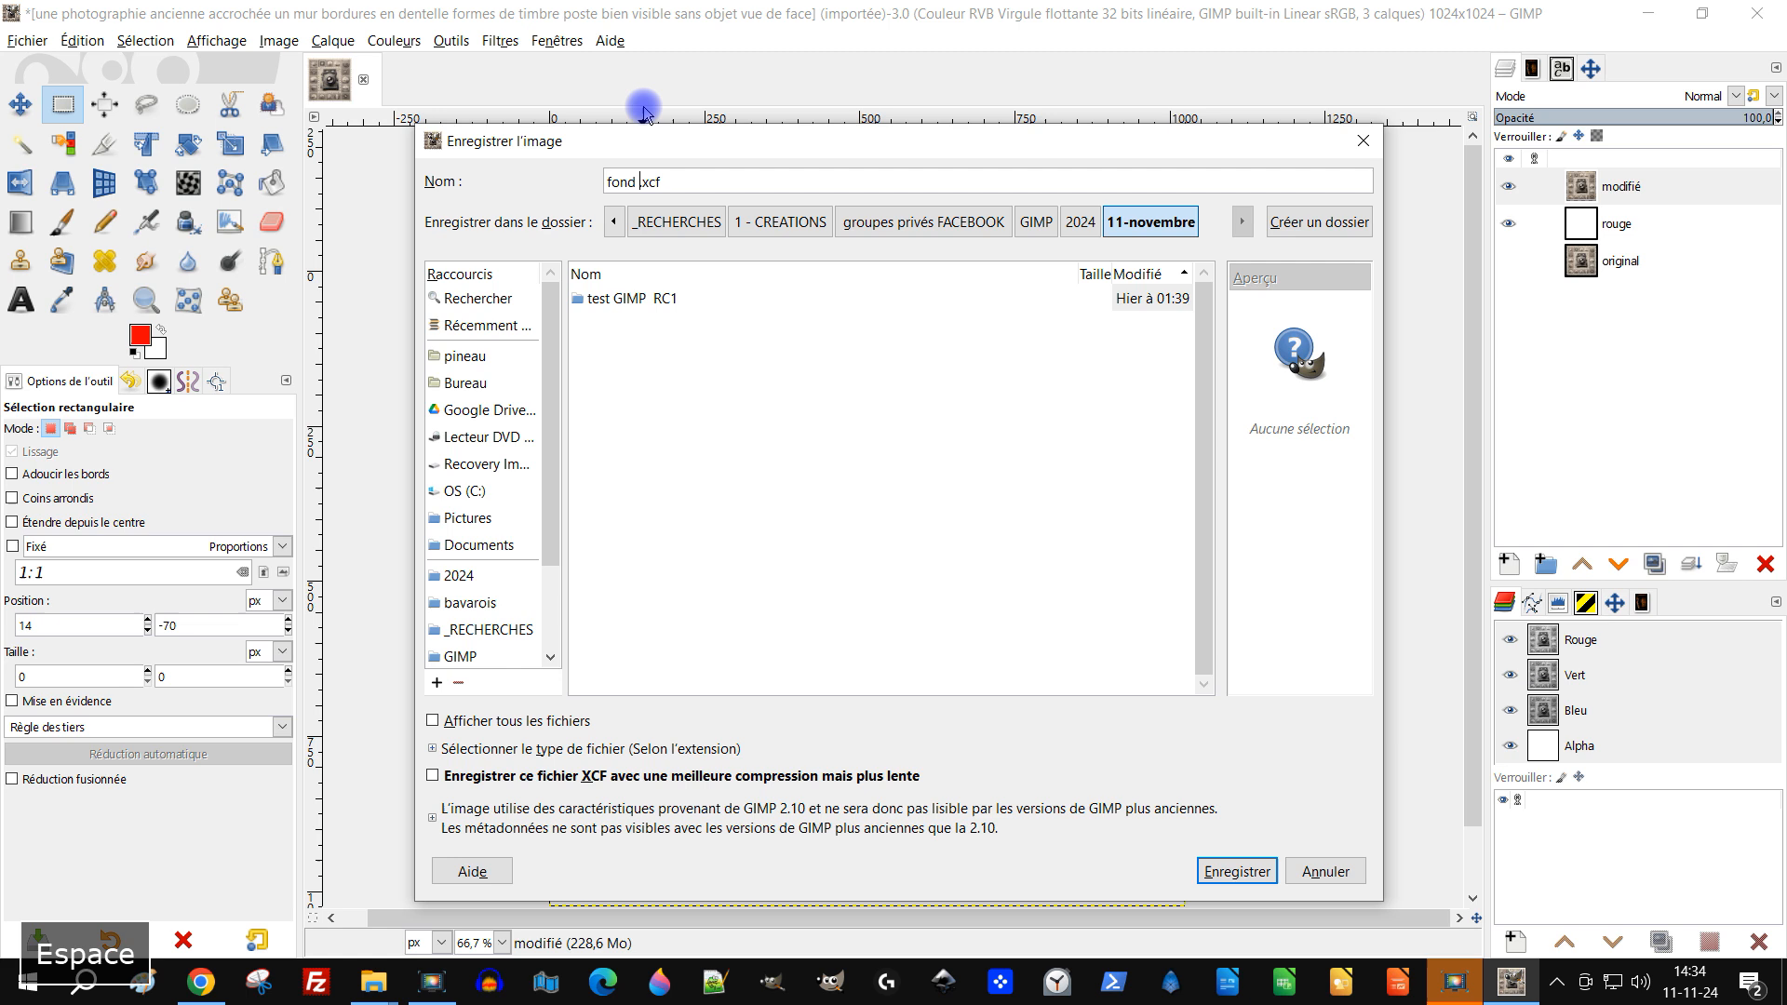
text(photo)
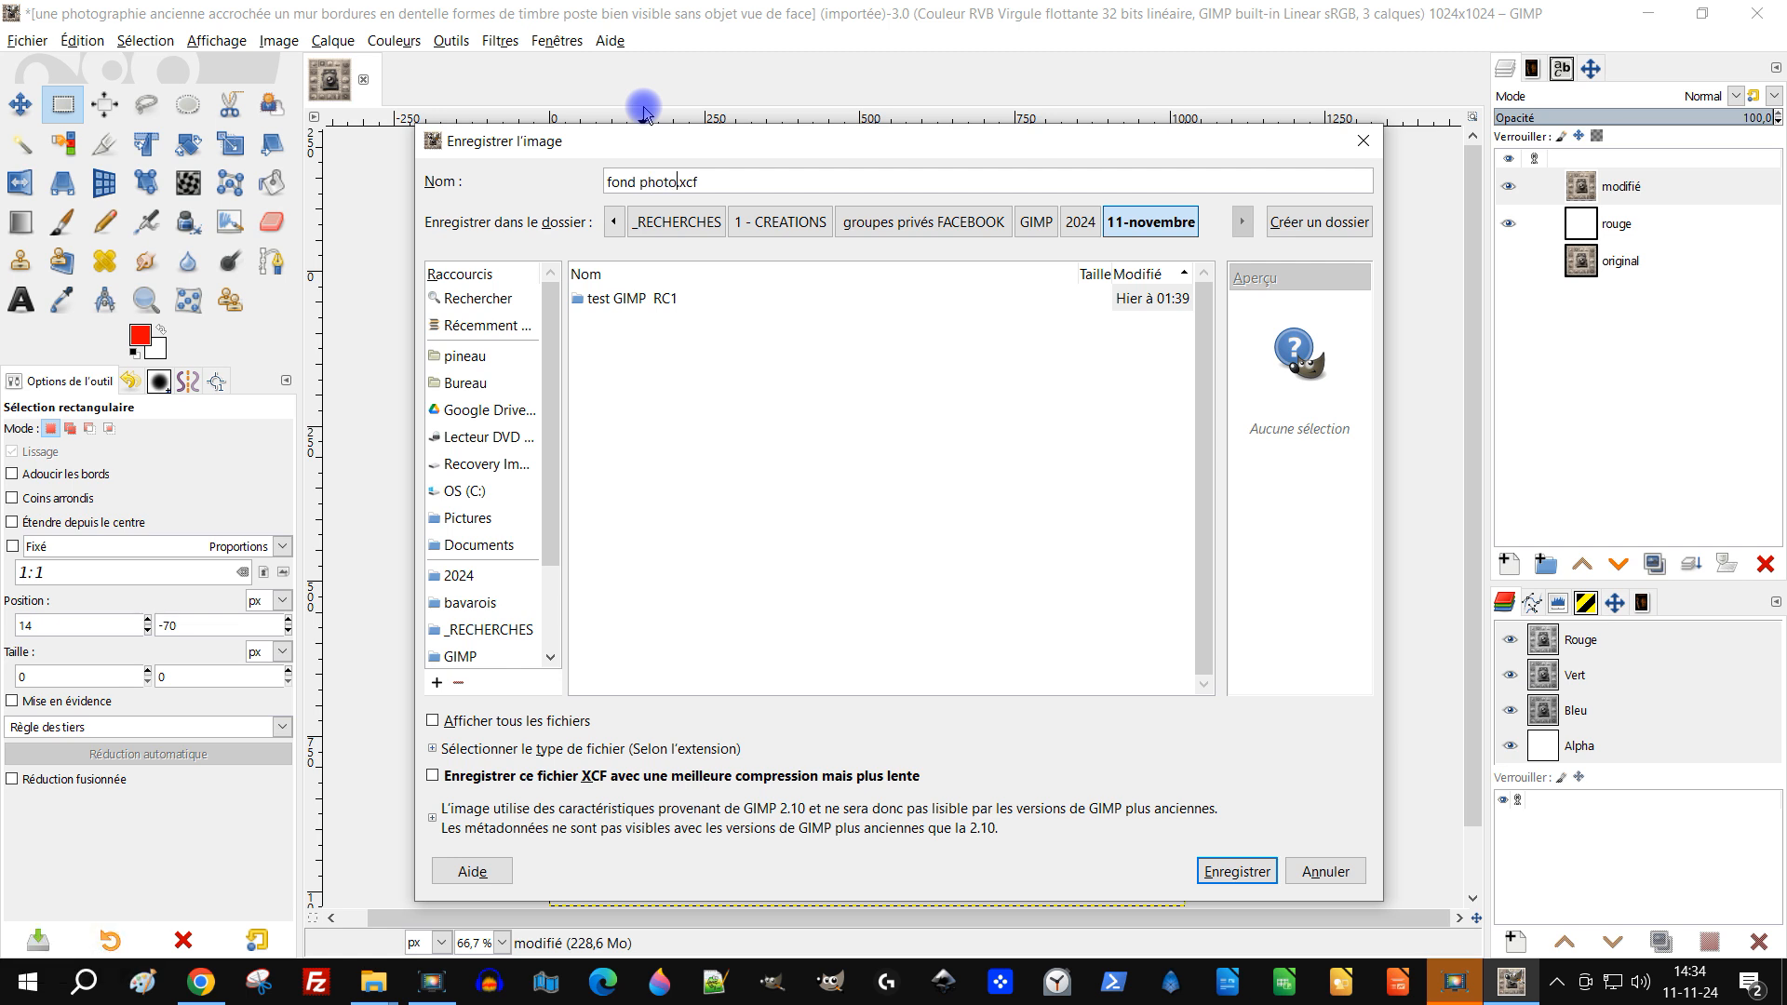
key(Return)
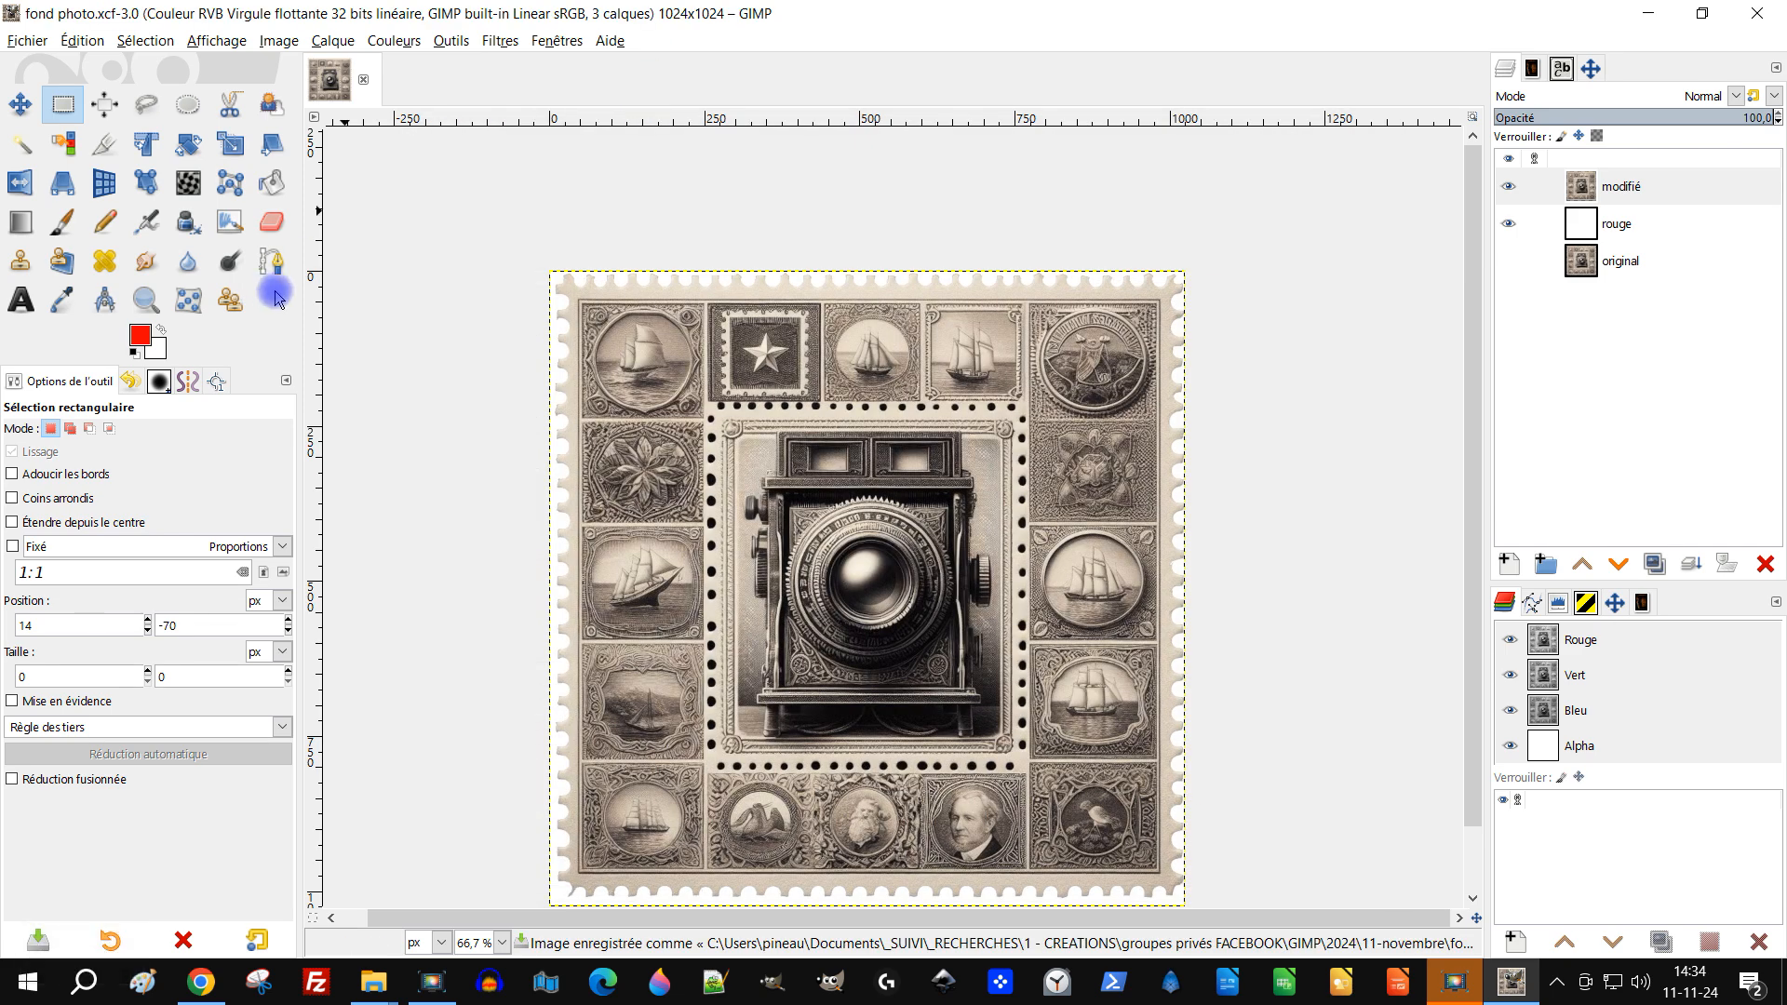
Rename the "modifié" layer "modifié la bordure vers alpha" and duplicate it
double_click(1620, 189)
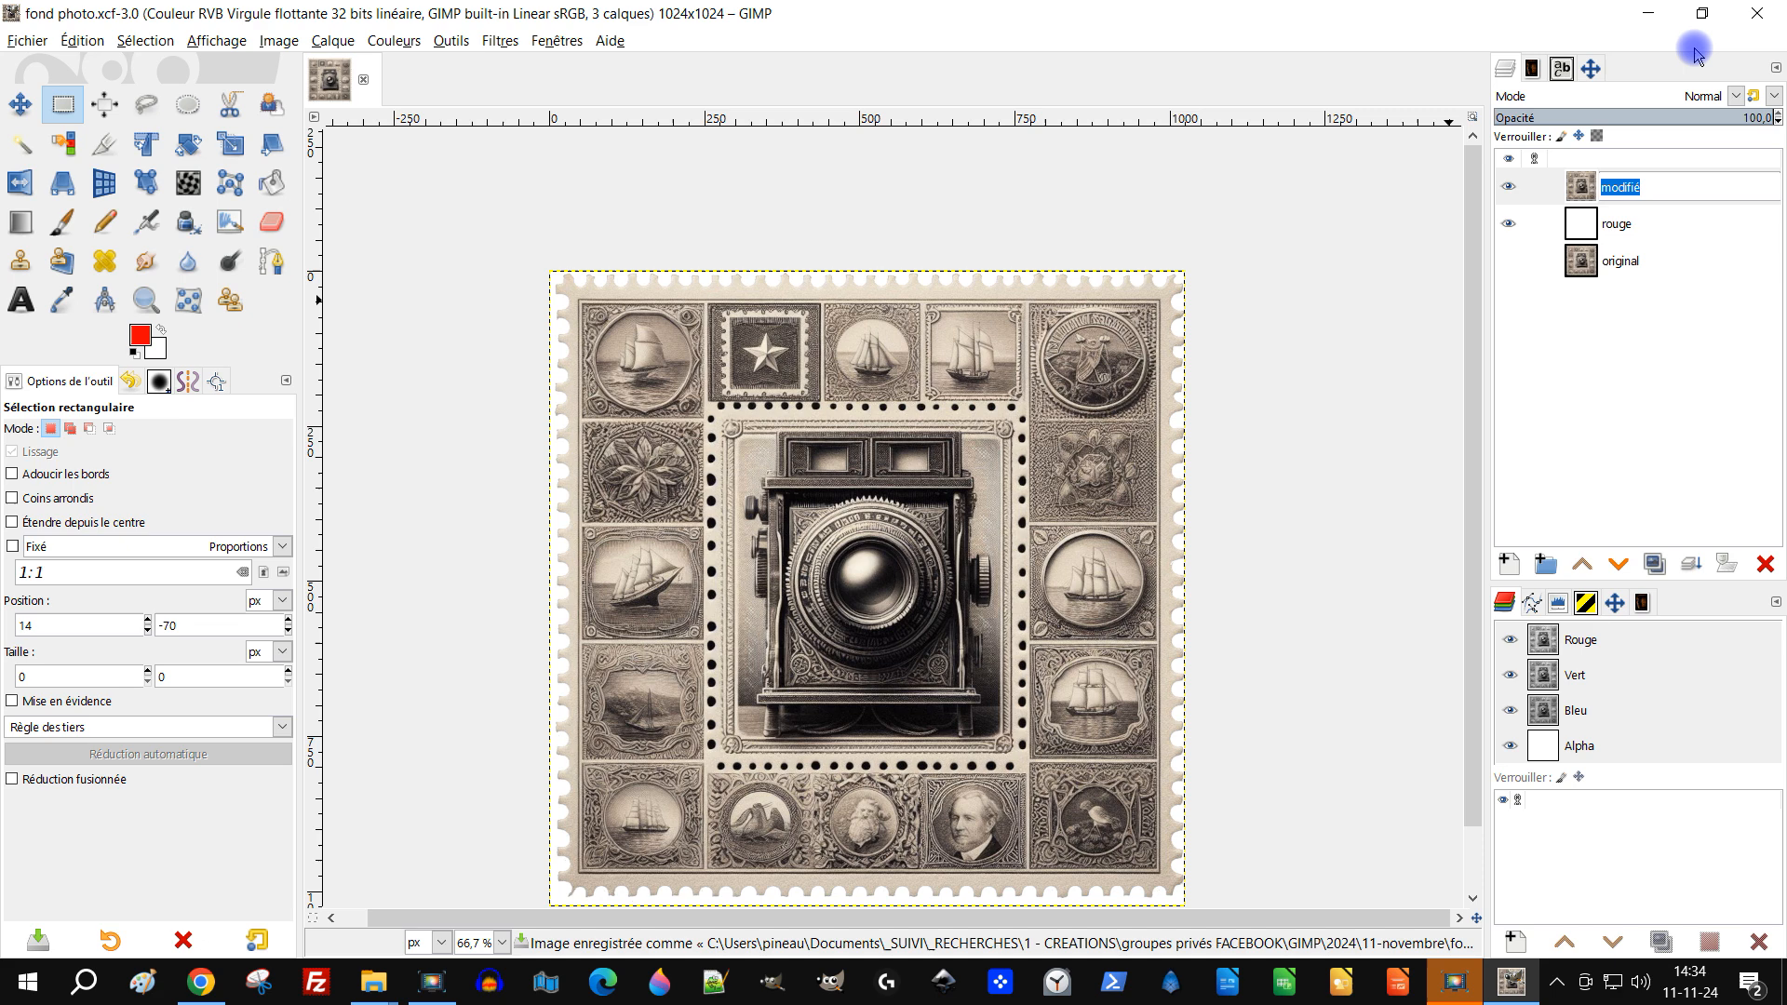
text(cadr)
key(BackSpace)
key(BackSpace)
key(BackSpace)
key(BackSpace)
text(modifié la bordure vers)
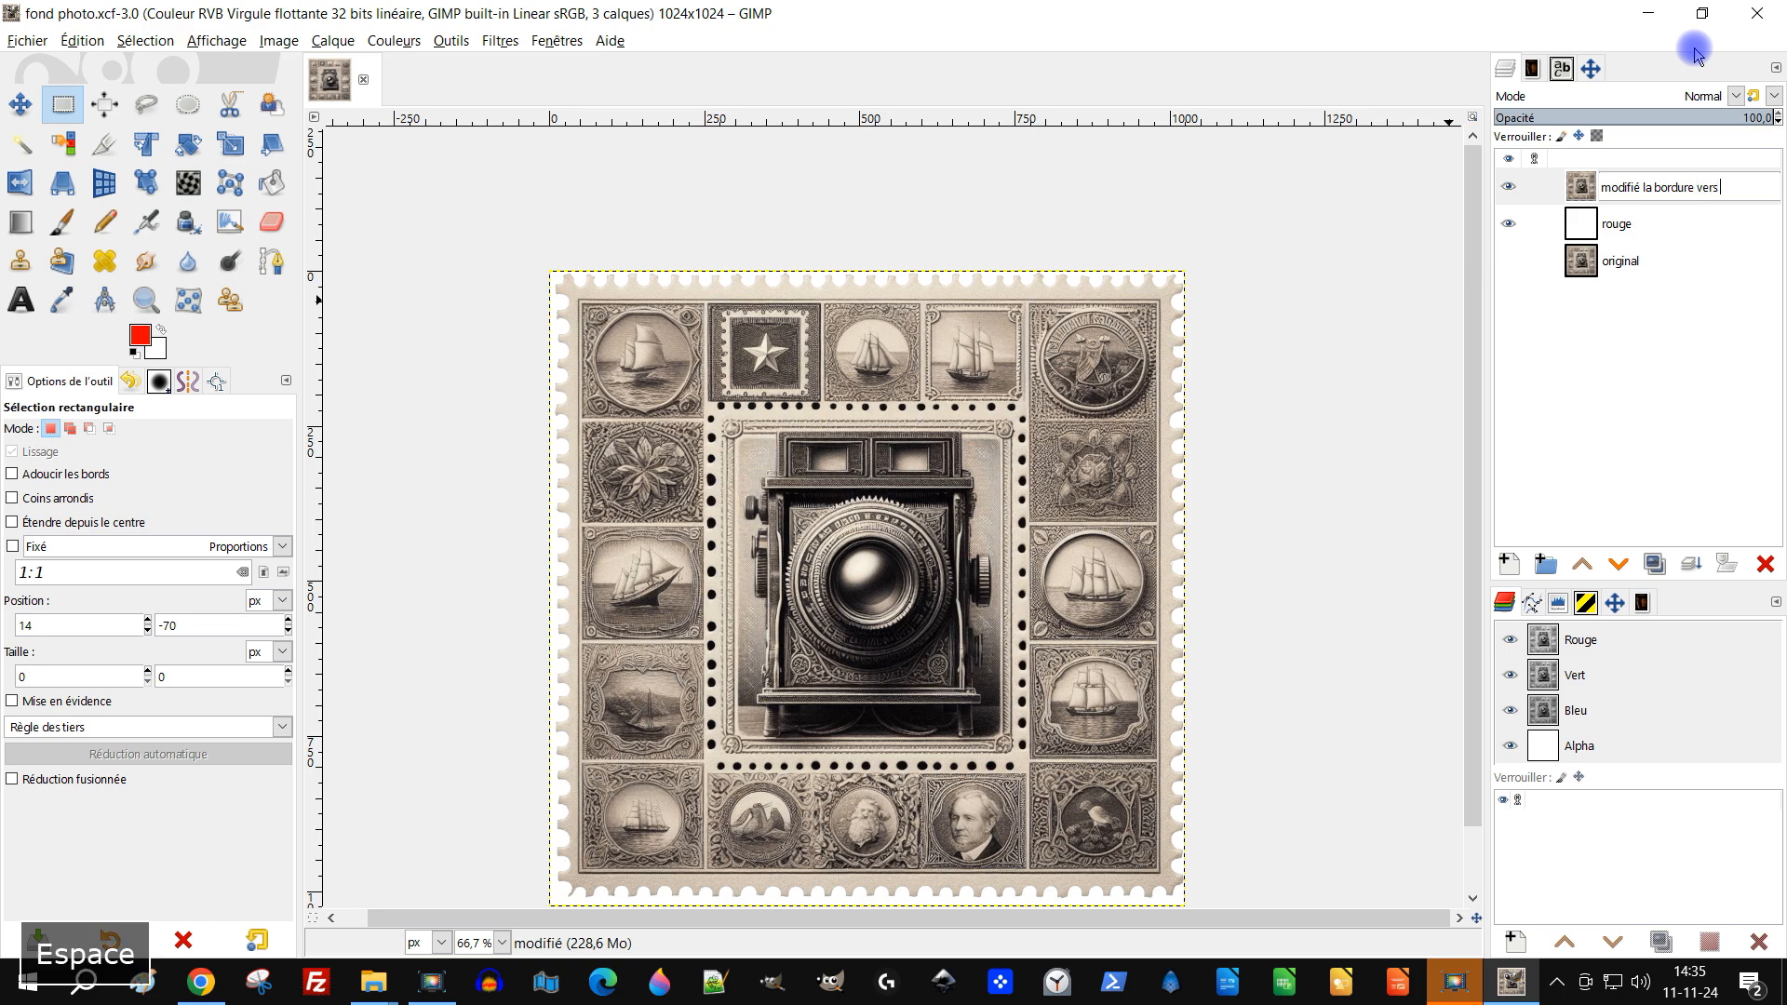
text(alpha)
key(Return)
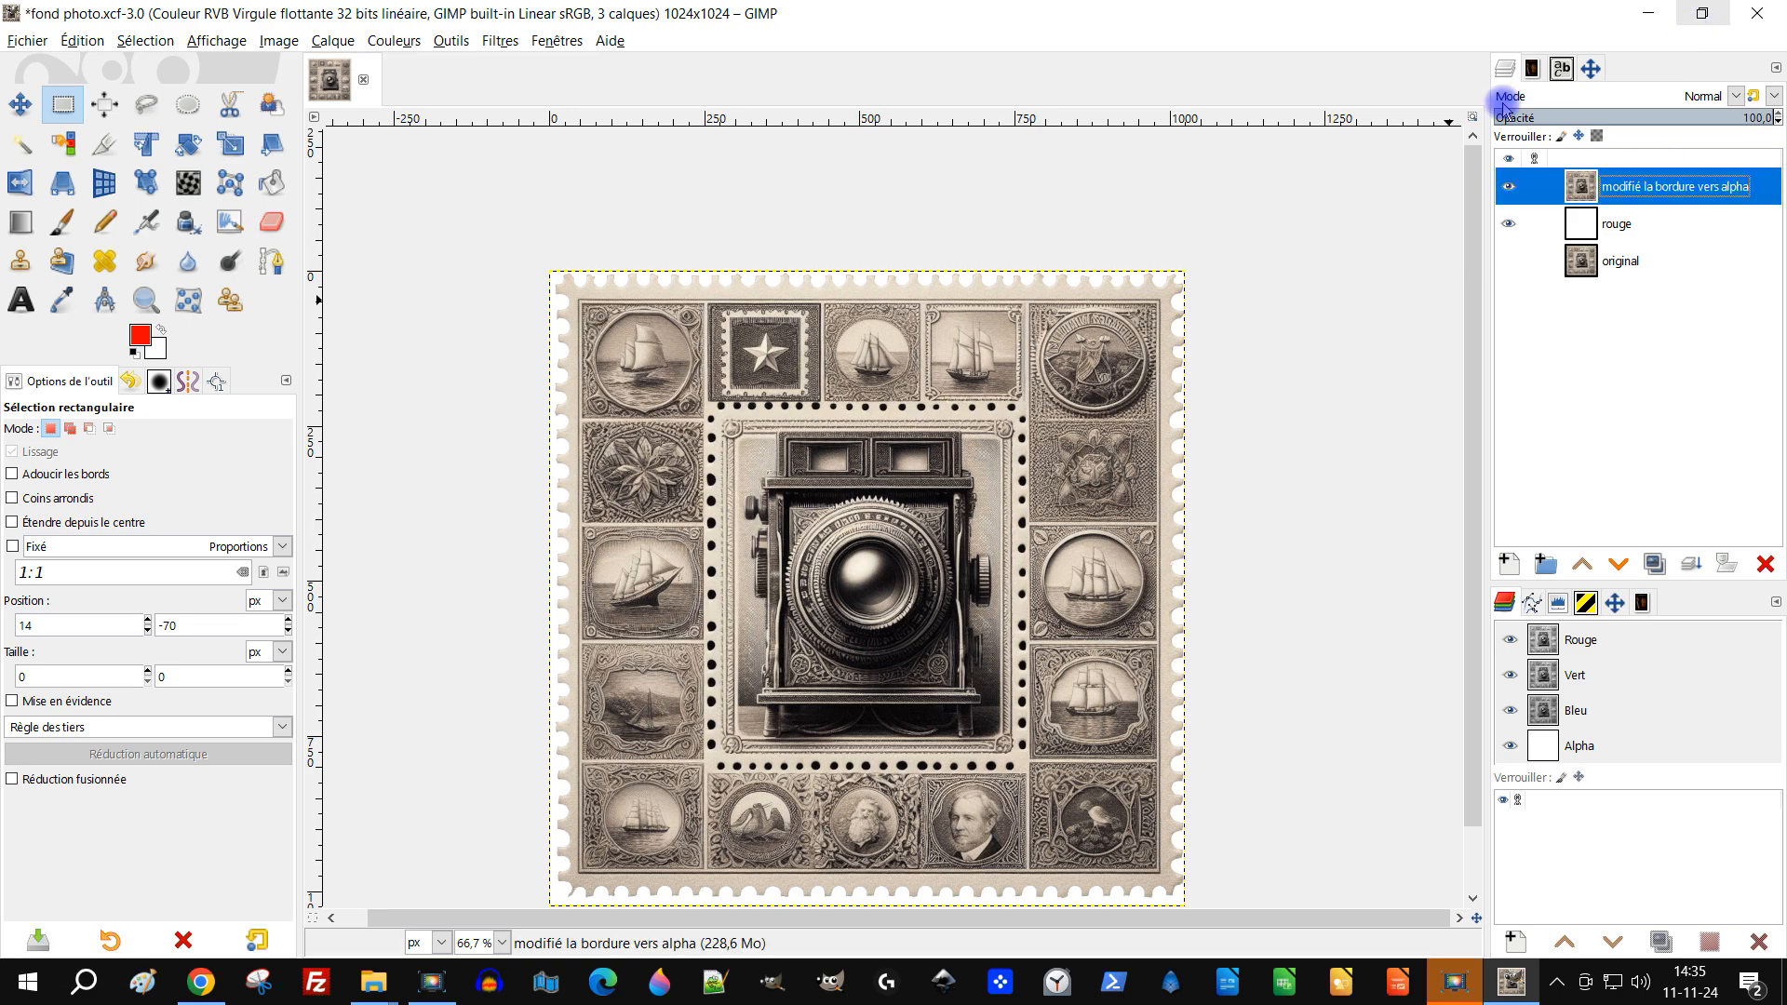
click(1663, 565)
Draw a rectangular selection around the engraved frame inside the perforated border, starting at 42, 41 and about 944 × 934 px
key(1)
scroll(690, 547, down, 1)
scroll(584, 279, up, 3)
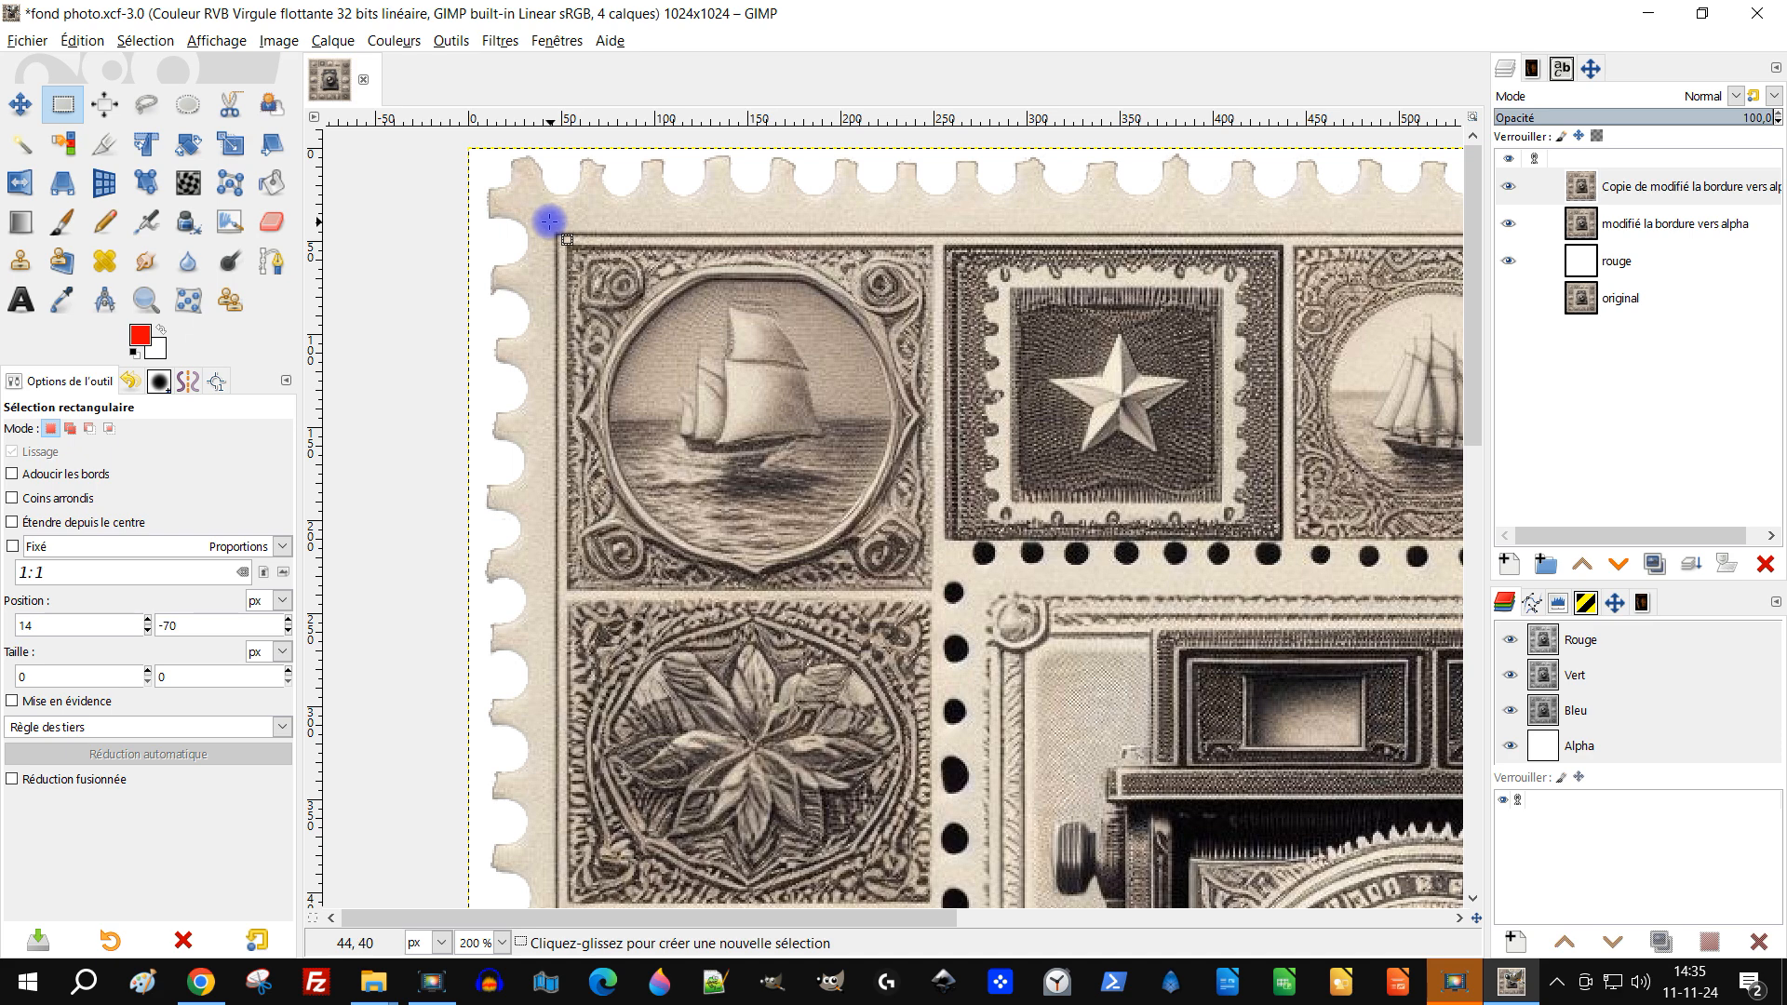
drag(546, 224, 1159, 805)
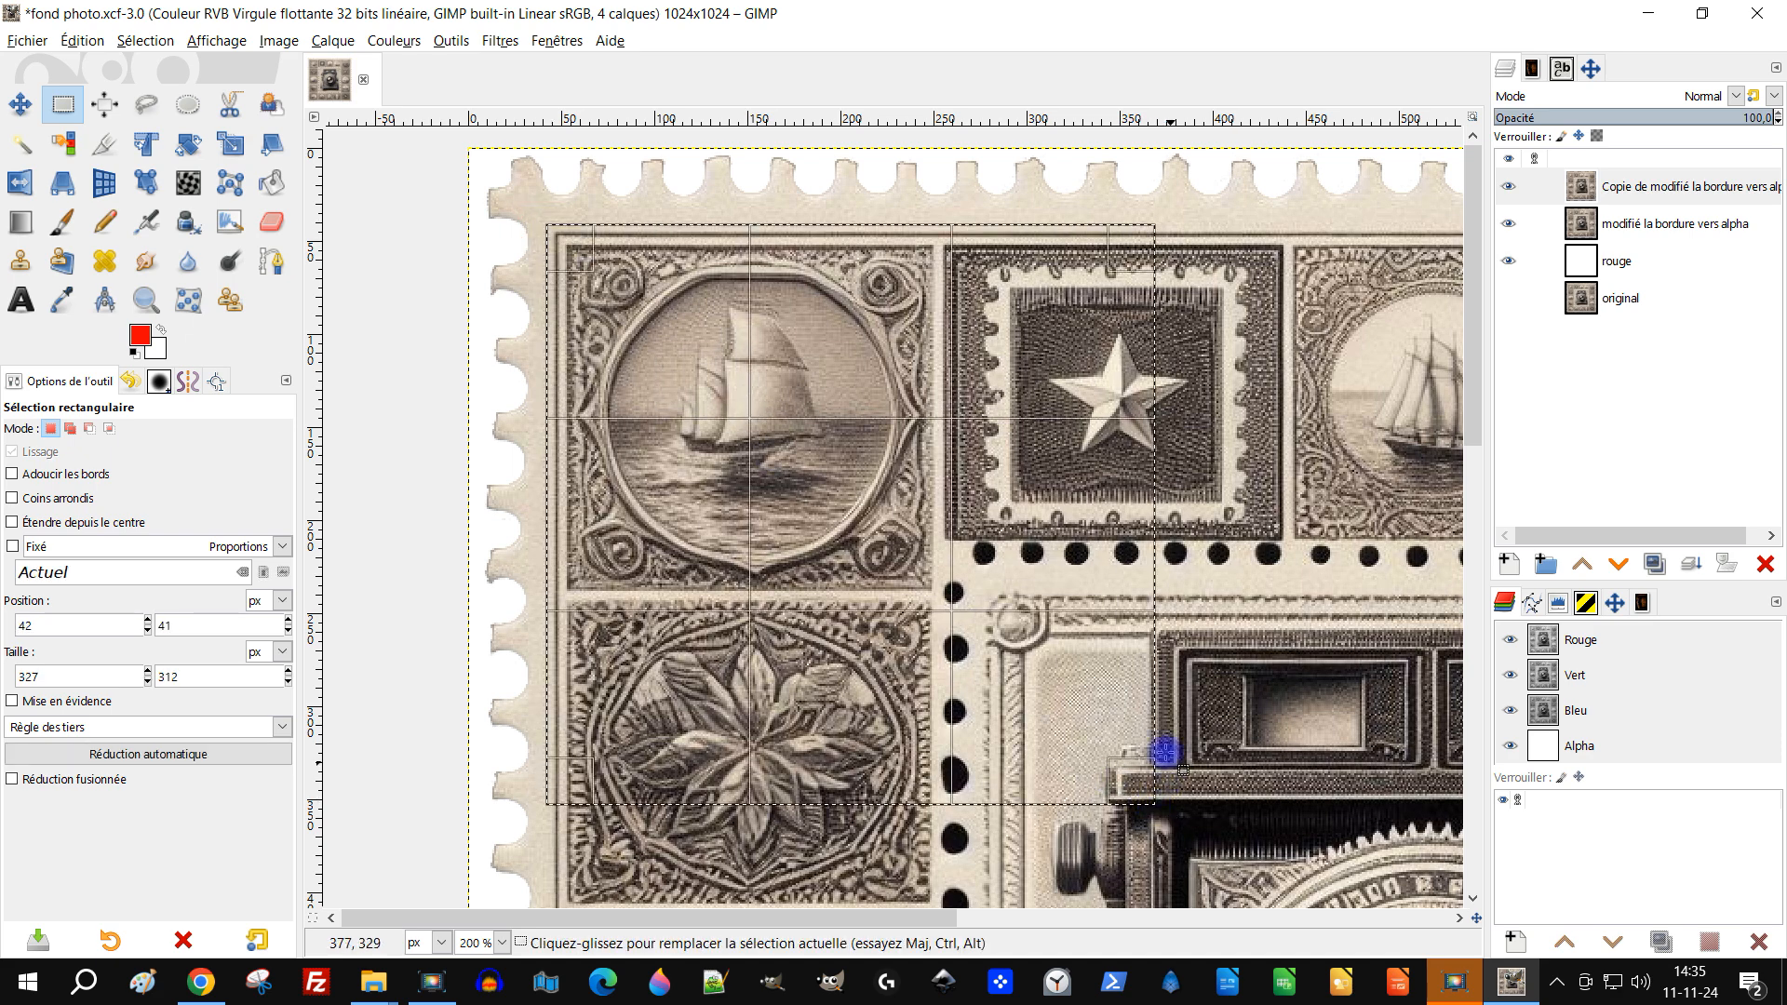
scroll(1157, 693, down, 4)
scroll(1157, 693, up, 3)
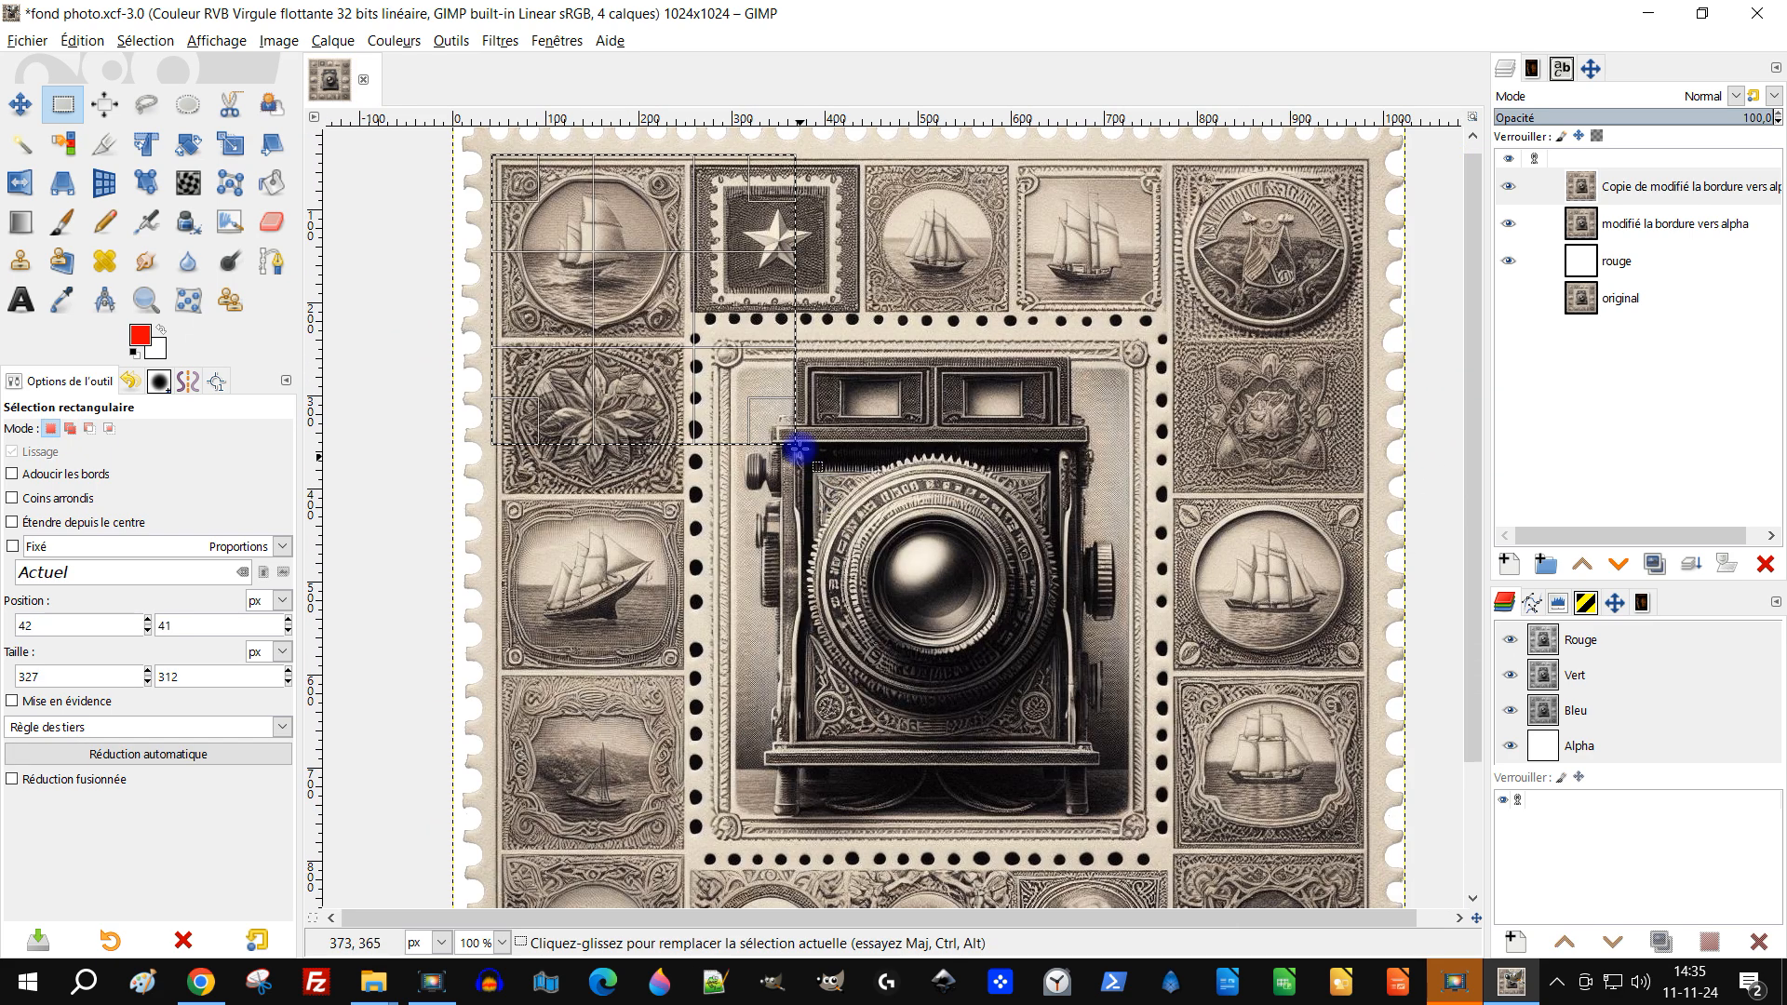
drag(777, 428, 1323, 663)
scroll(1323, 662, up, 2)
drag(746, 657, 757, 821)
scroll(1288, 470, up, 5)
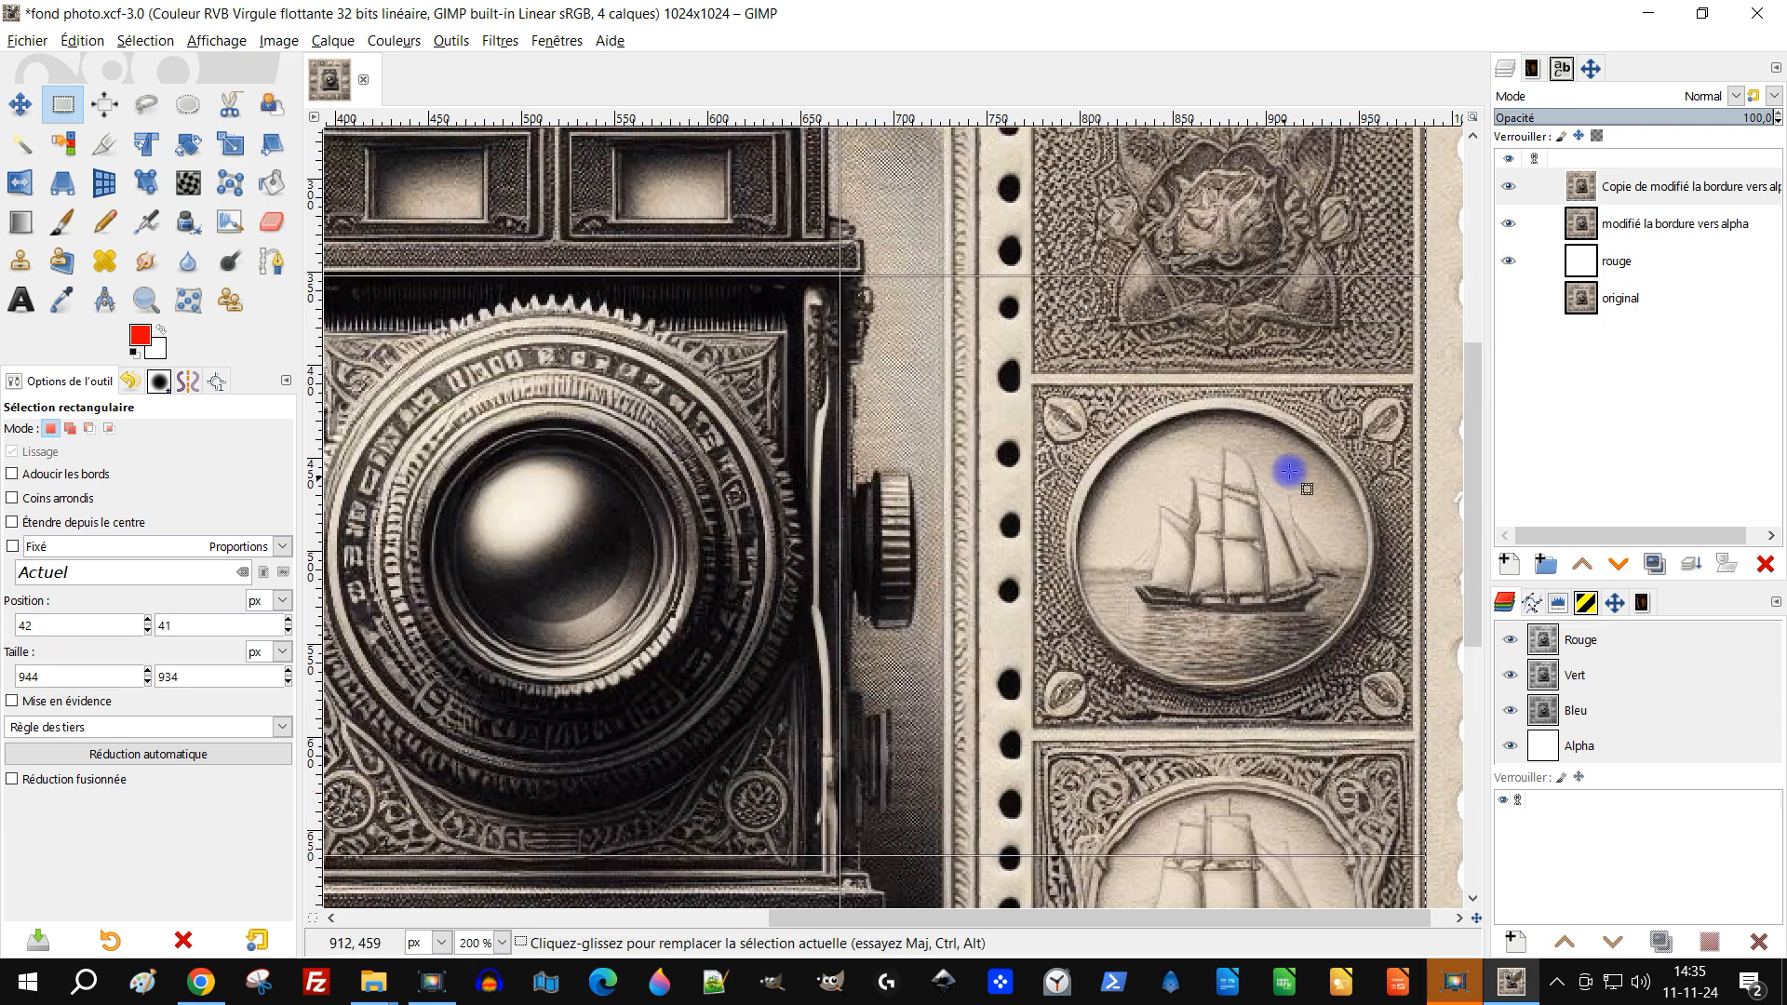
Widen the rectangular selection to 947 px, check its corners and confirm it
drag(1402, 448, 1406, 451)
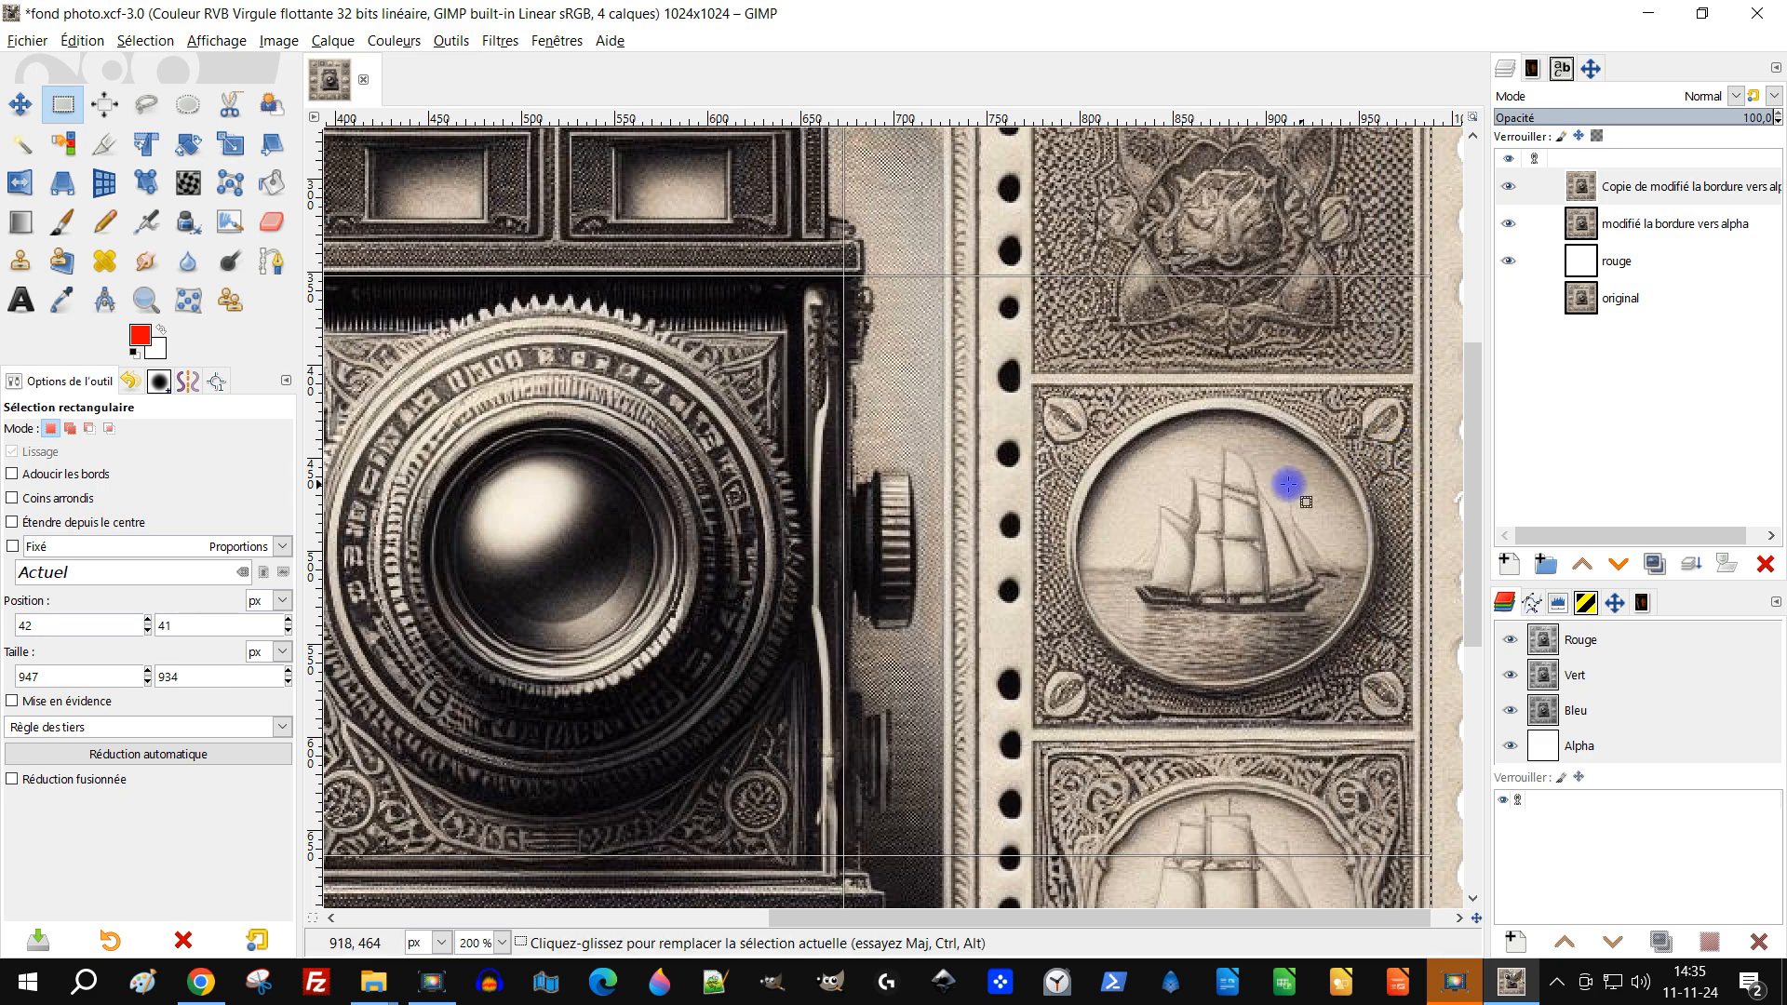
scroll(1148, 415, down, 3)
scroll(706, 668, up, 4)
scroll(694, 426, up, 3)
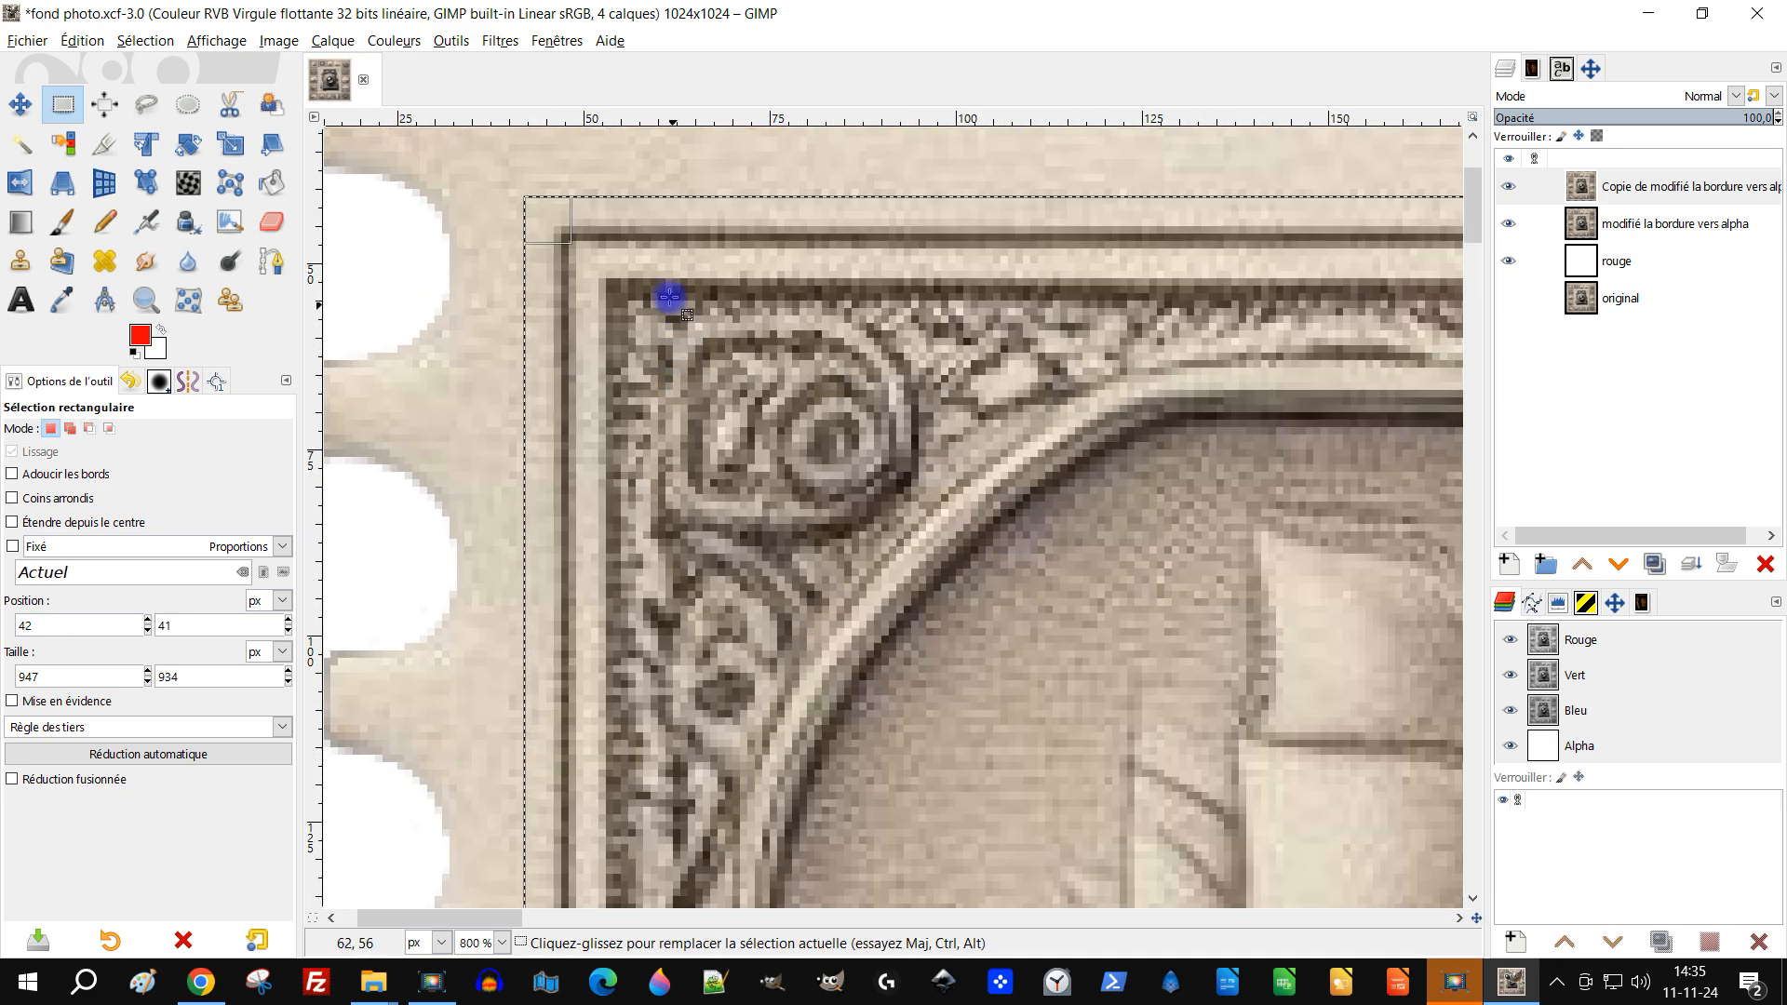
key(Return)
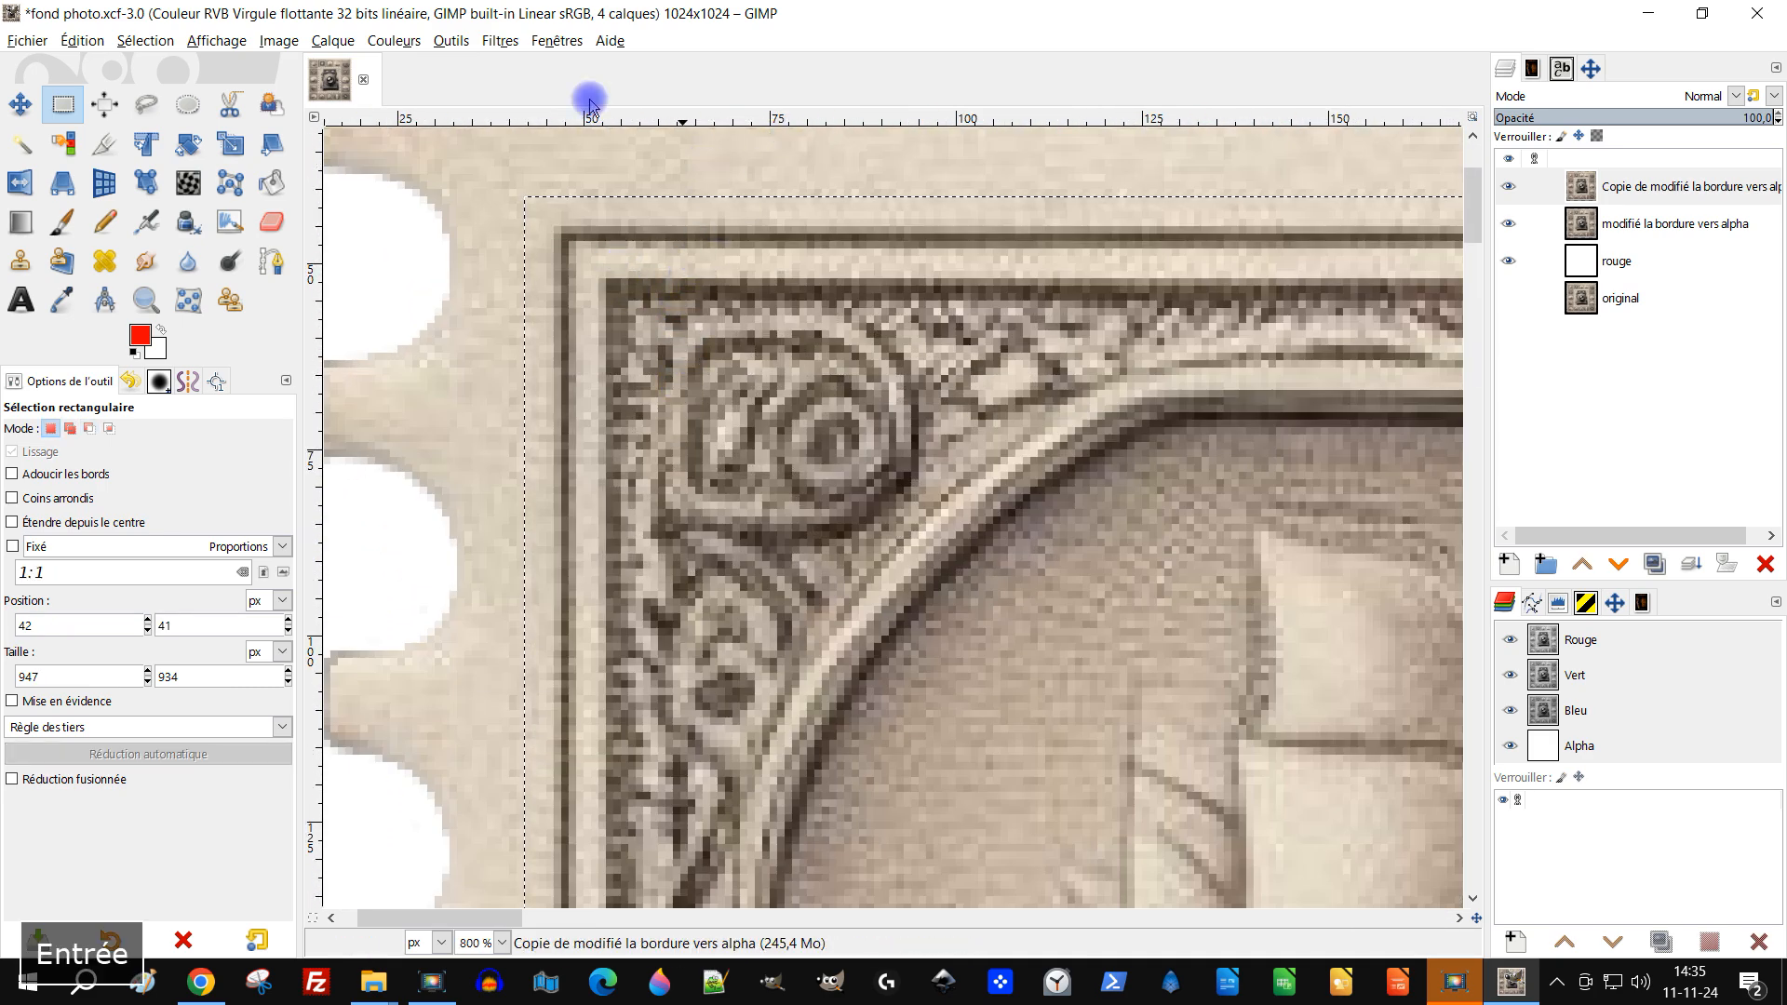
Sample the beige paper color beside the engraved frame and fill the selection on the duplicated layer with it
click(67, 299)
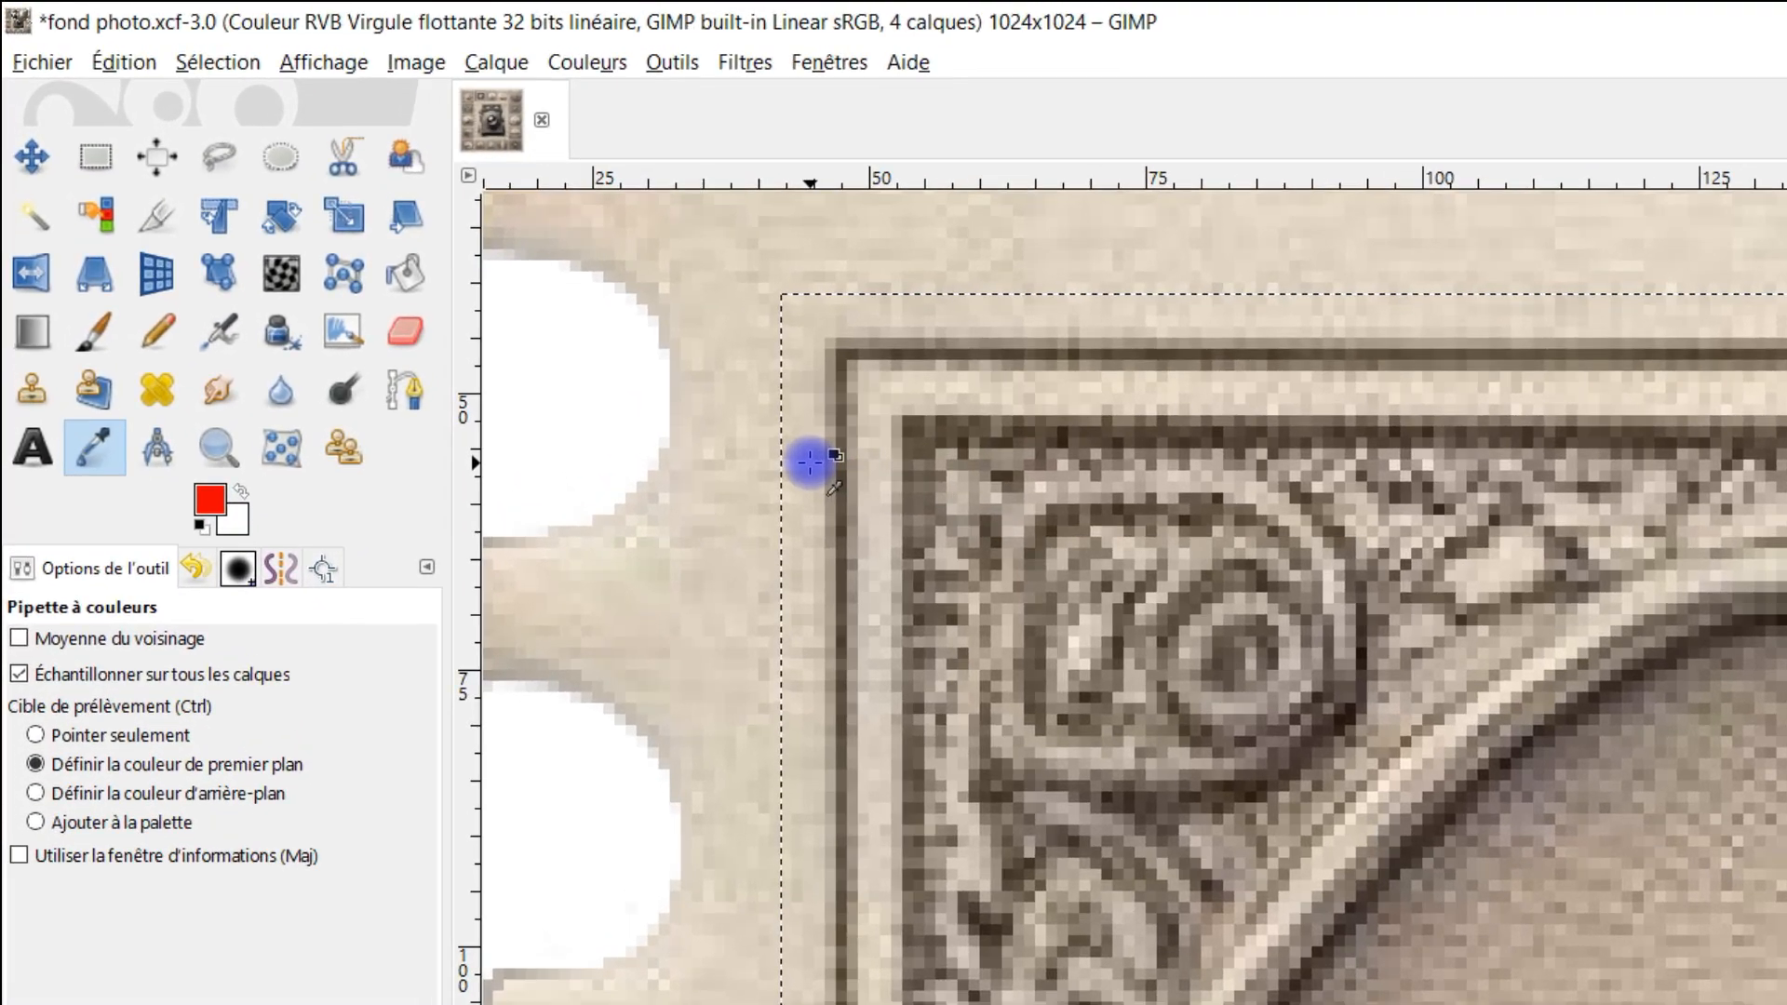
click(809, 461)
drag(209, 500, 1447, 493)
Rename the beige-filled duplicate layer "changer le fond"
double_click(1635, 180)
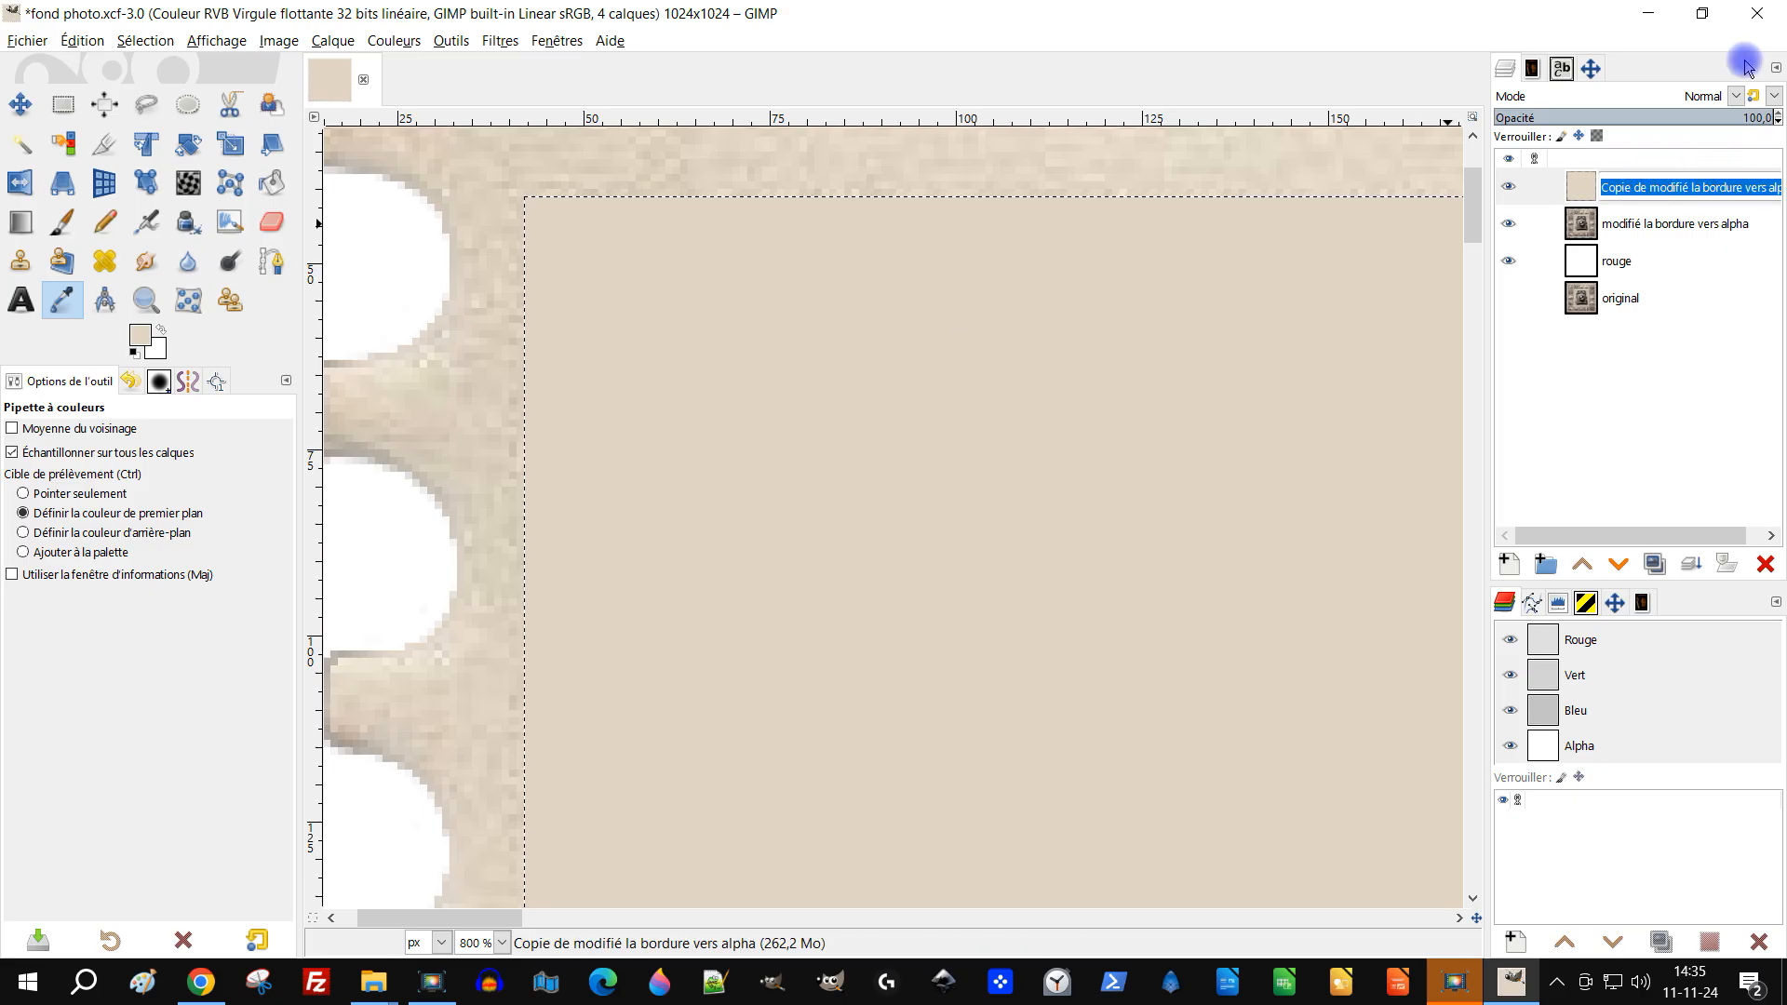
key(BackSpace)
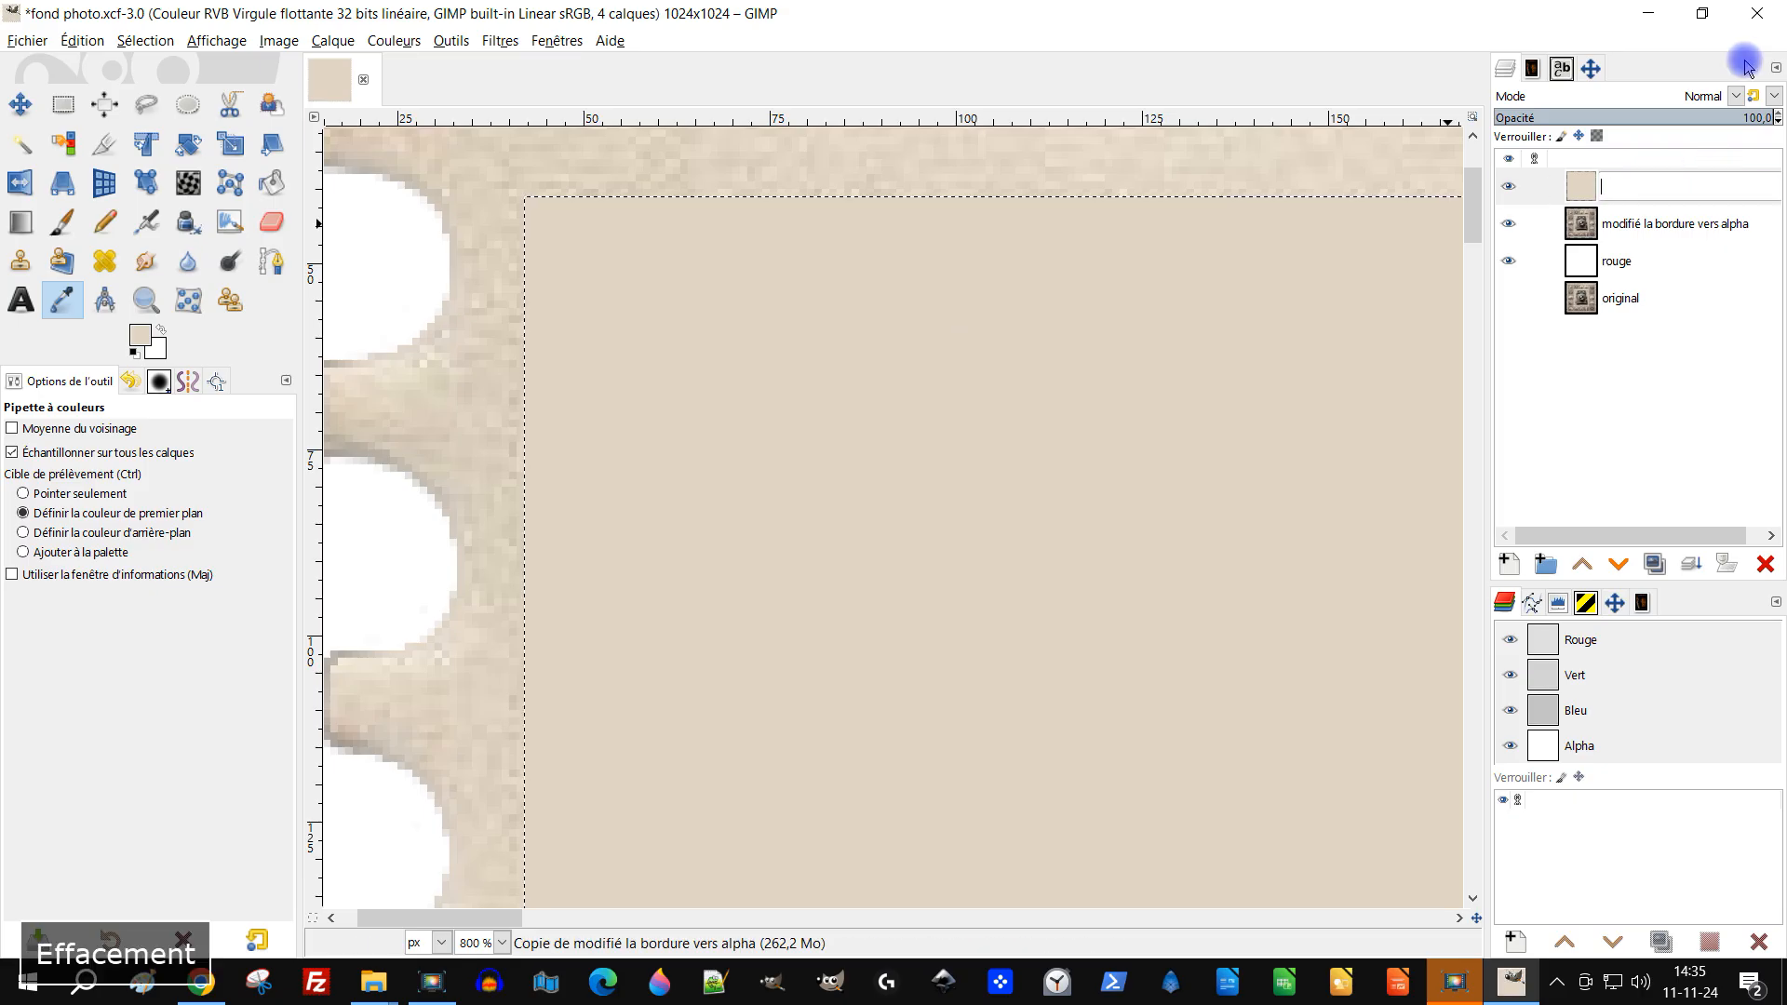
text(changer le fond)
key(Return)
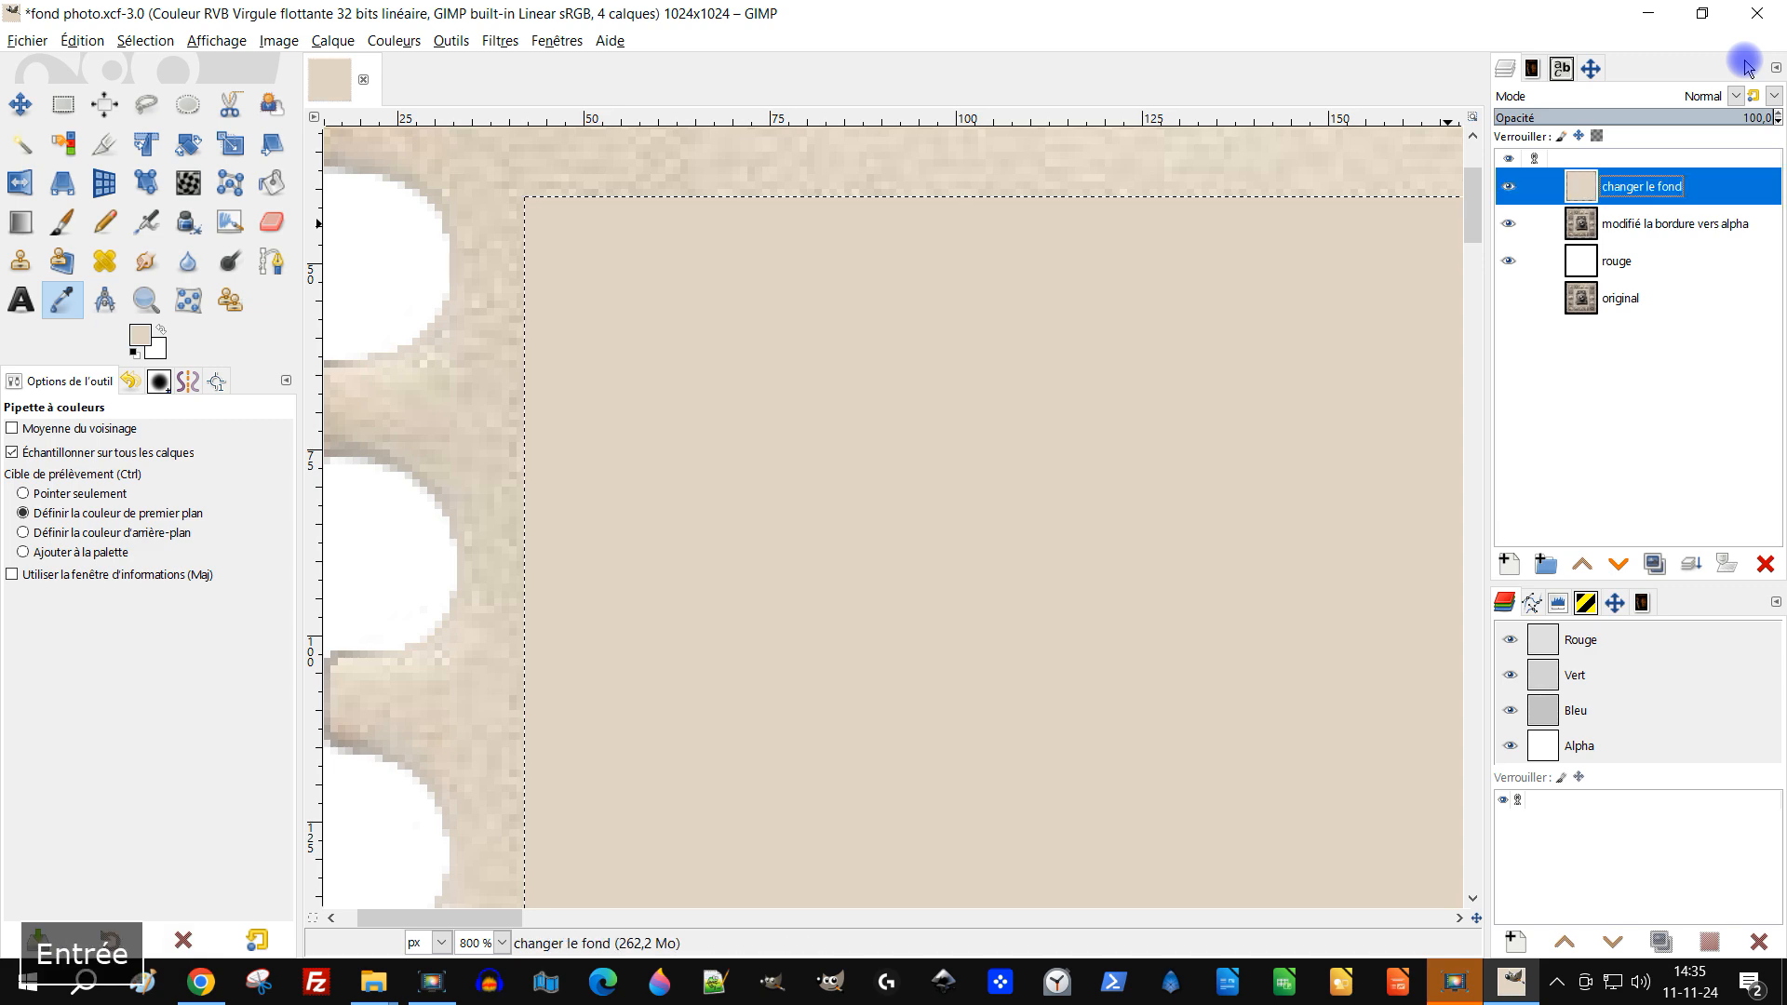
Remove the rectangular selection around the beige area and check the whole stamp
scroll(1124, 466, down, 5)
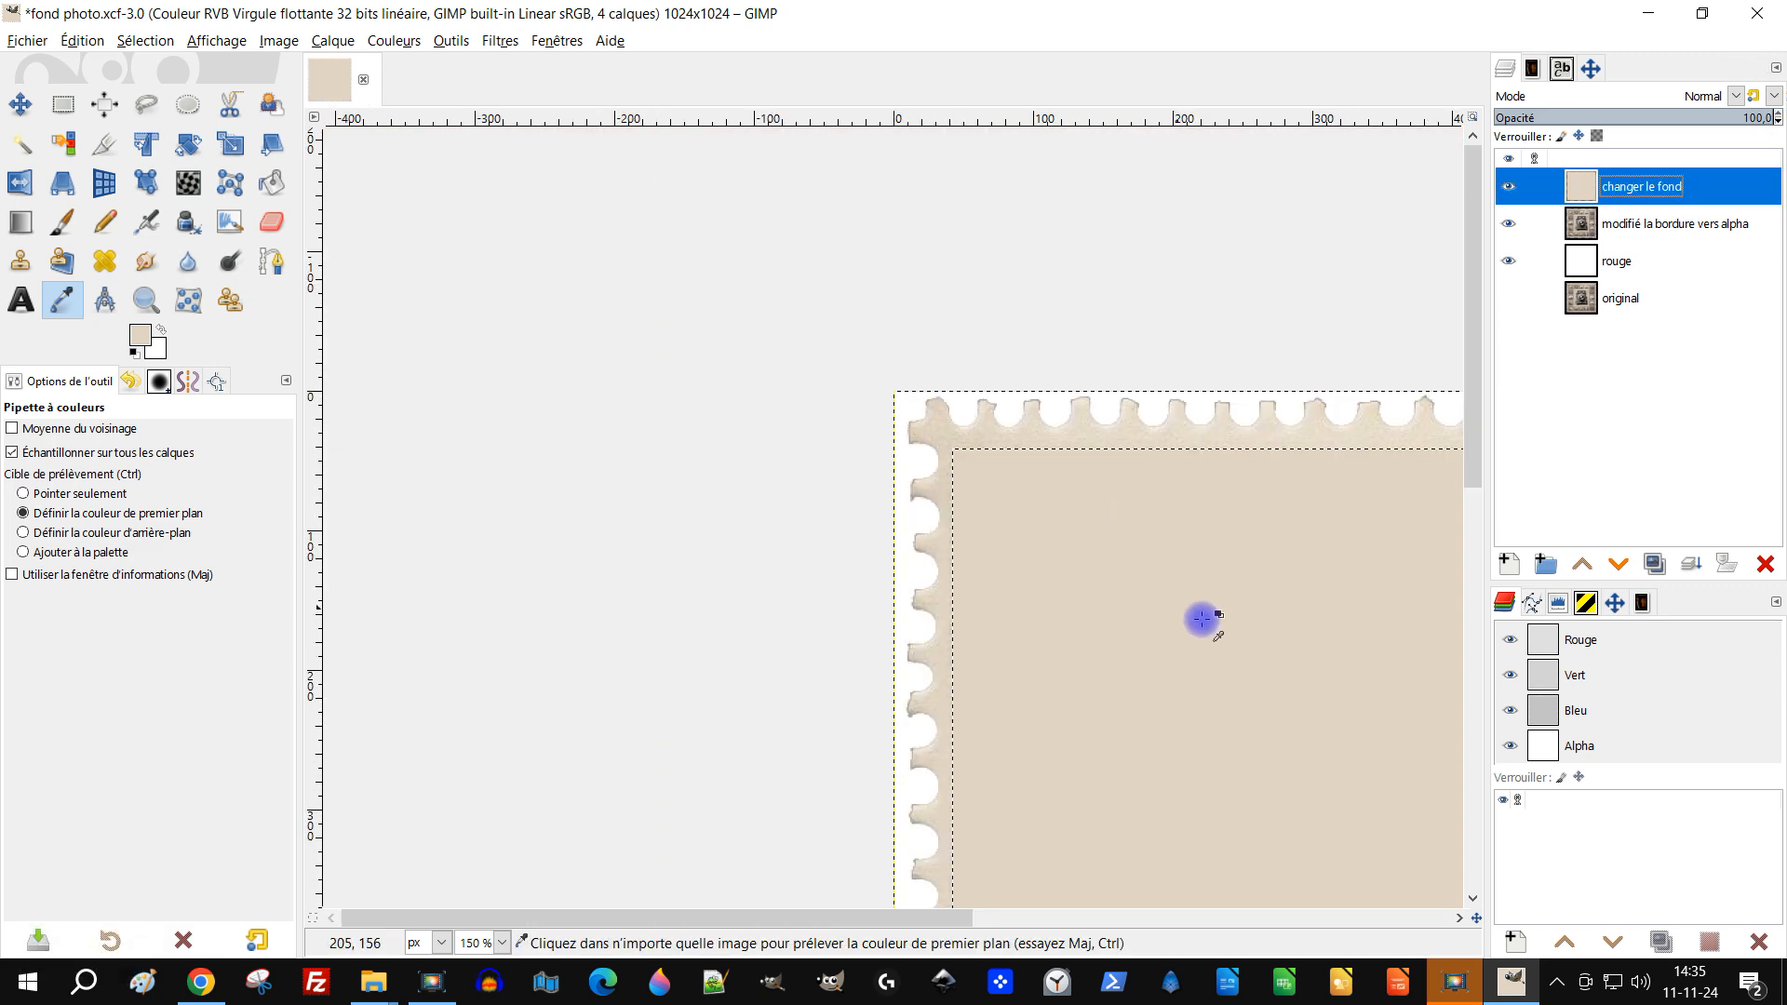
drag(1164, 599, 832, 423)
scroll(877, 459, down, 2)
click(144, 40)
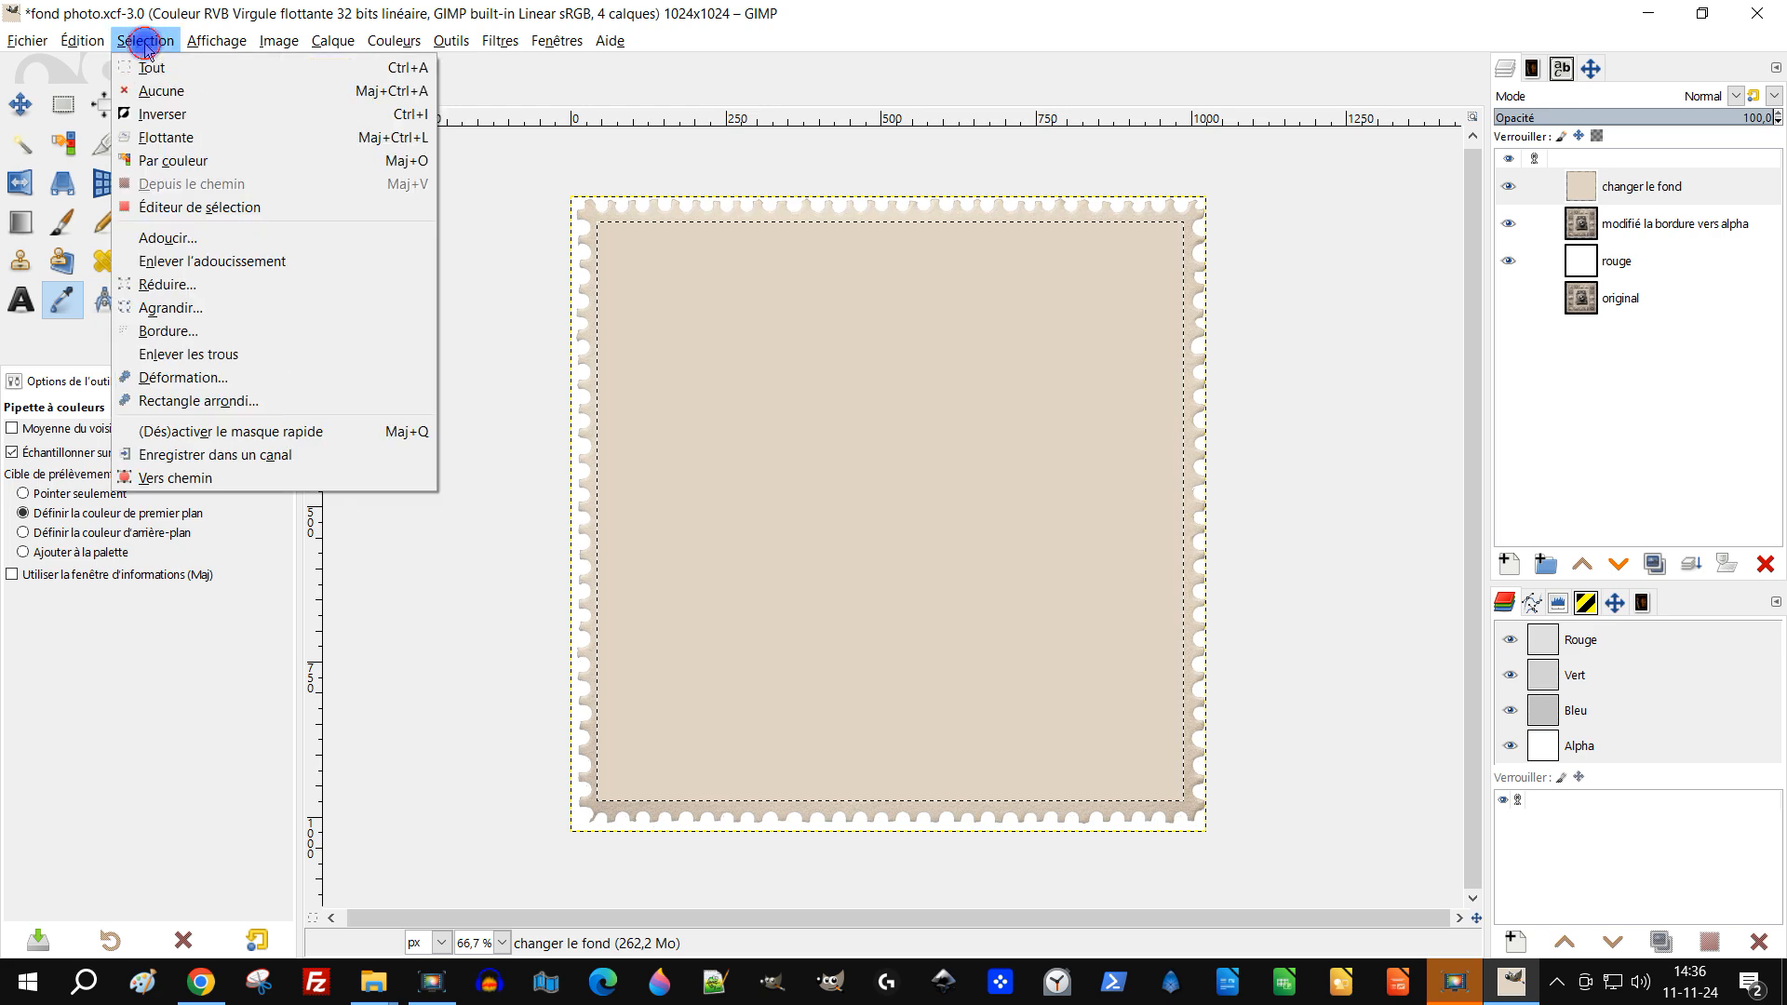
click(162, 92)
click(1068, 571)
scroll(1051, 569, right, 2)
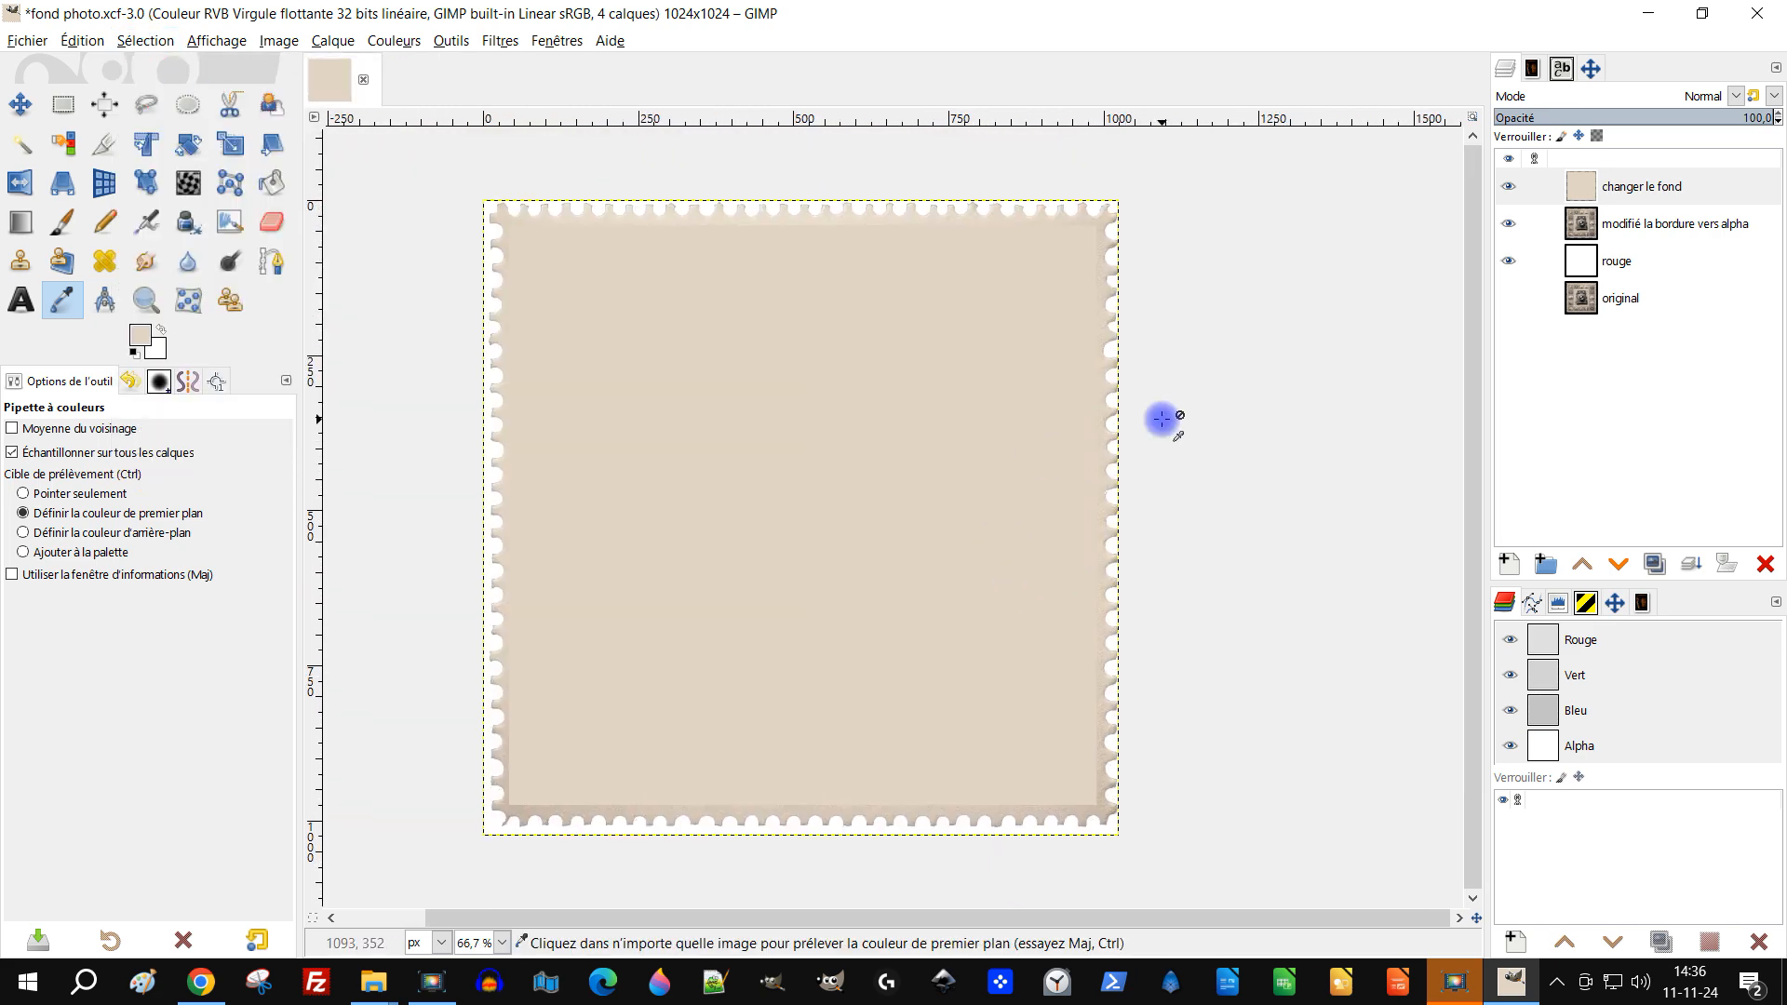
scroll(1275, 535, right, 1)
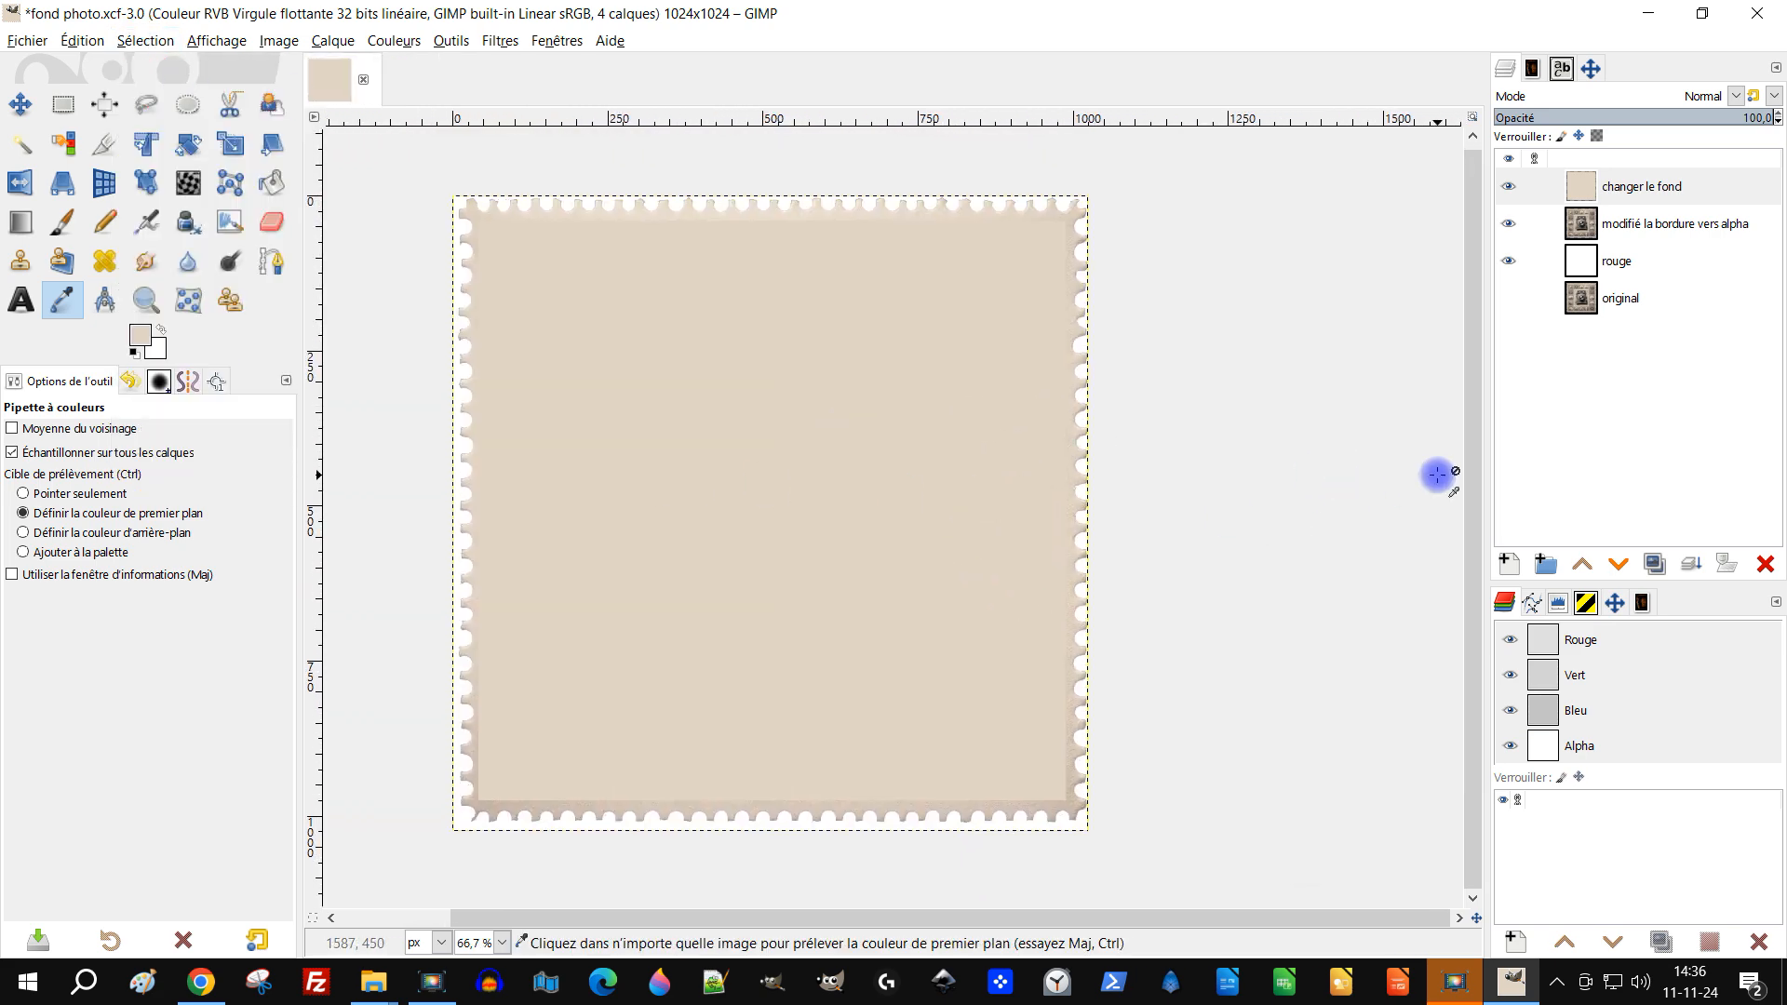
scroll(995, 598, right, 2)
scroll(1107, 589, right, 2)
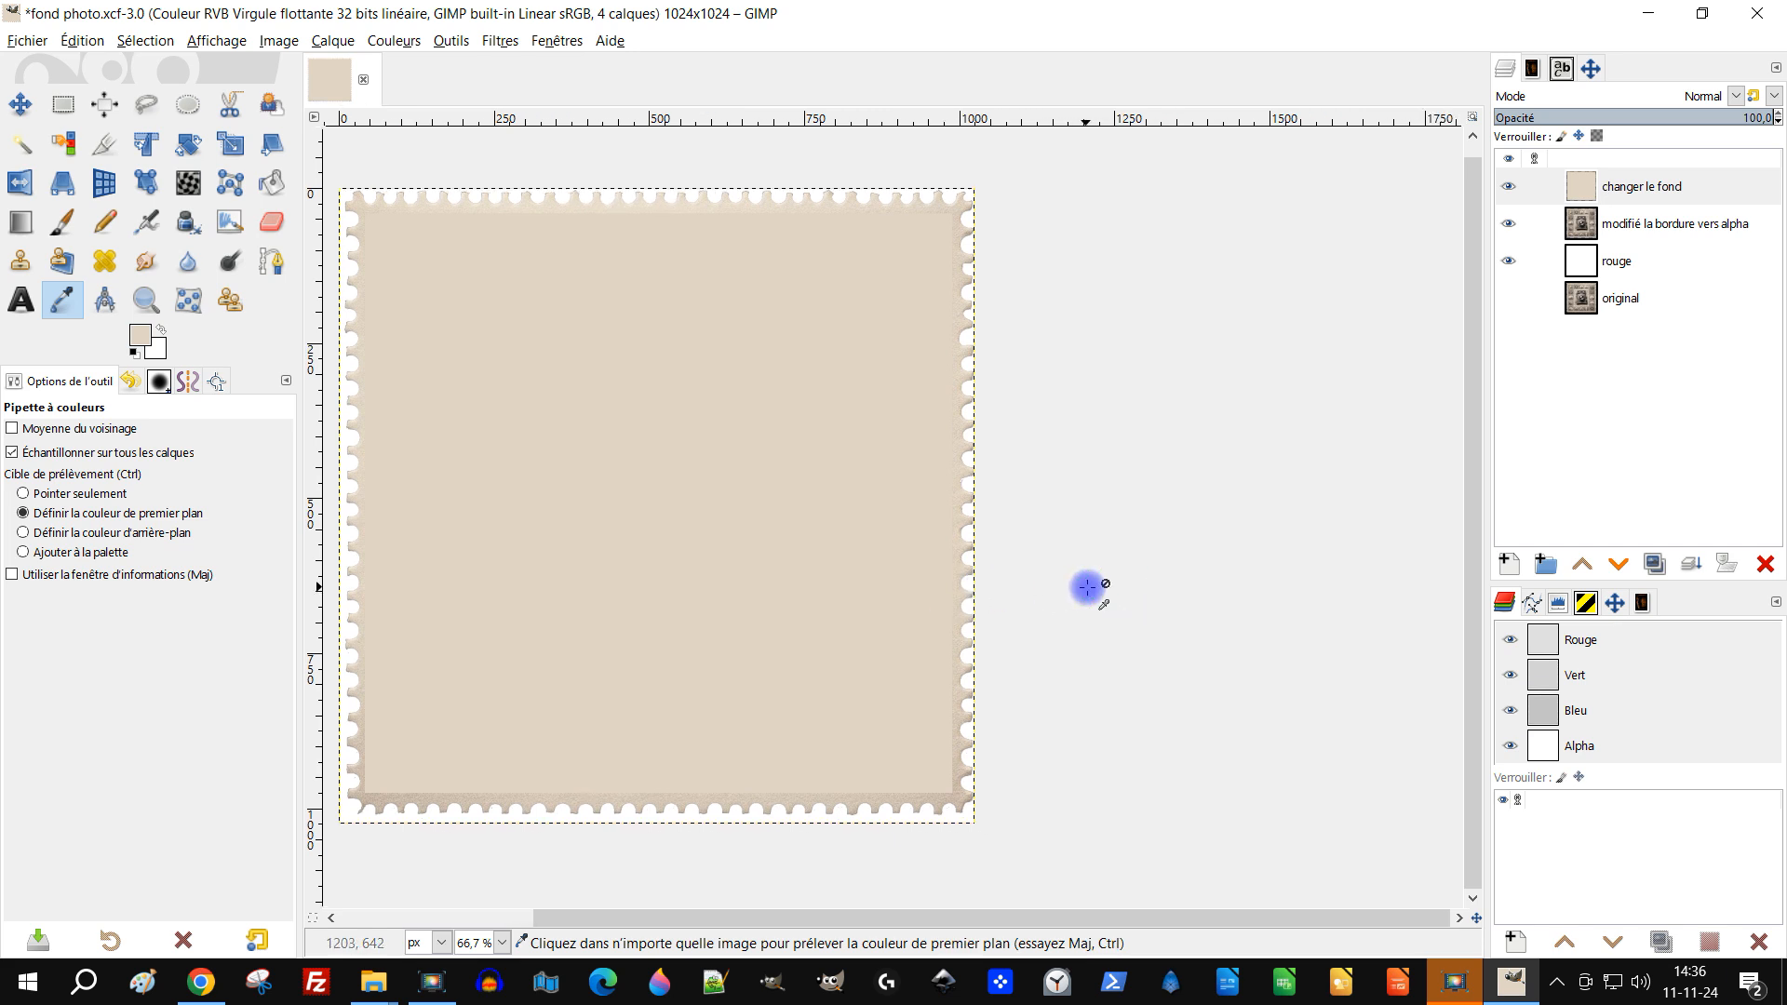
key(minus)
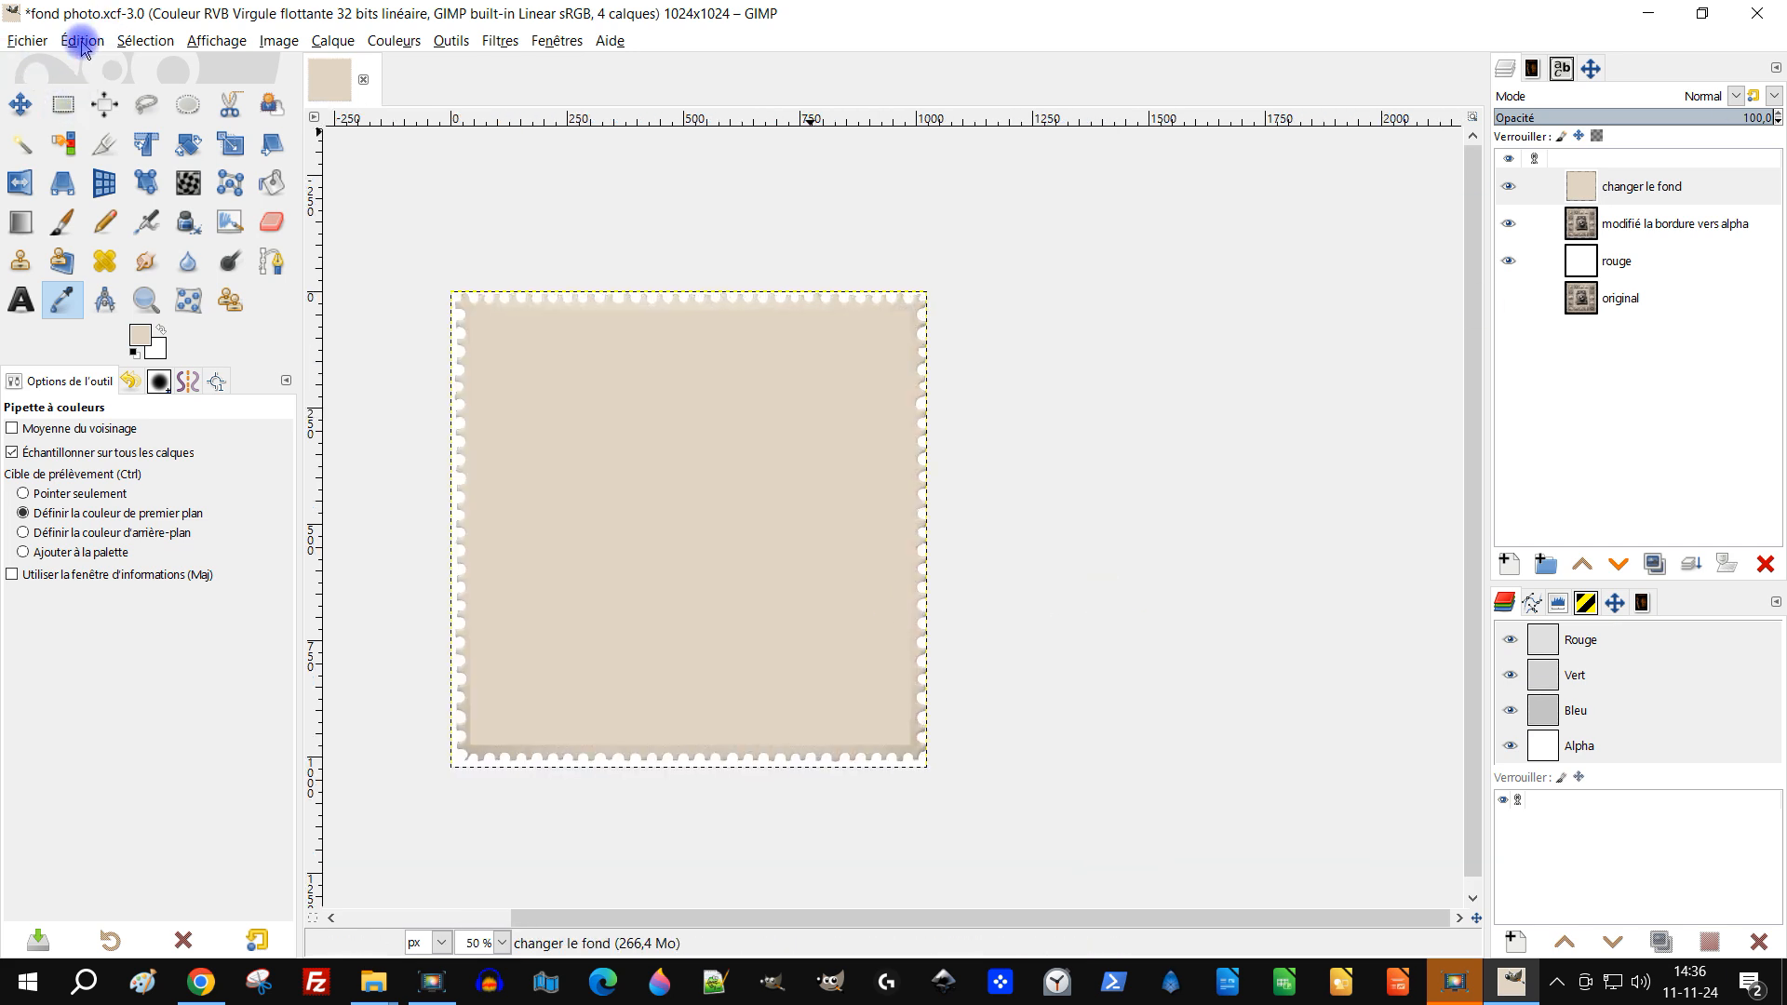
Hide the "rouge" layer and rename it "rouge - blanc"
click(1509, 261)
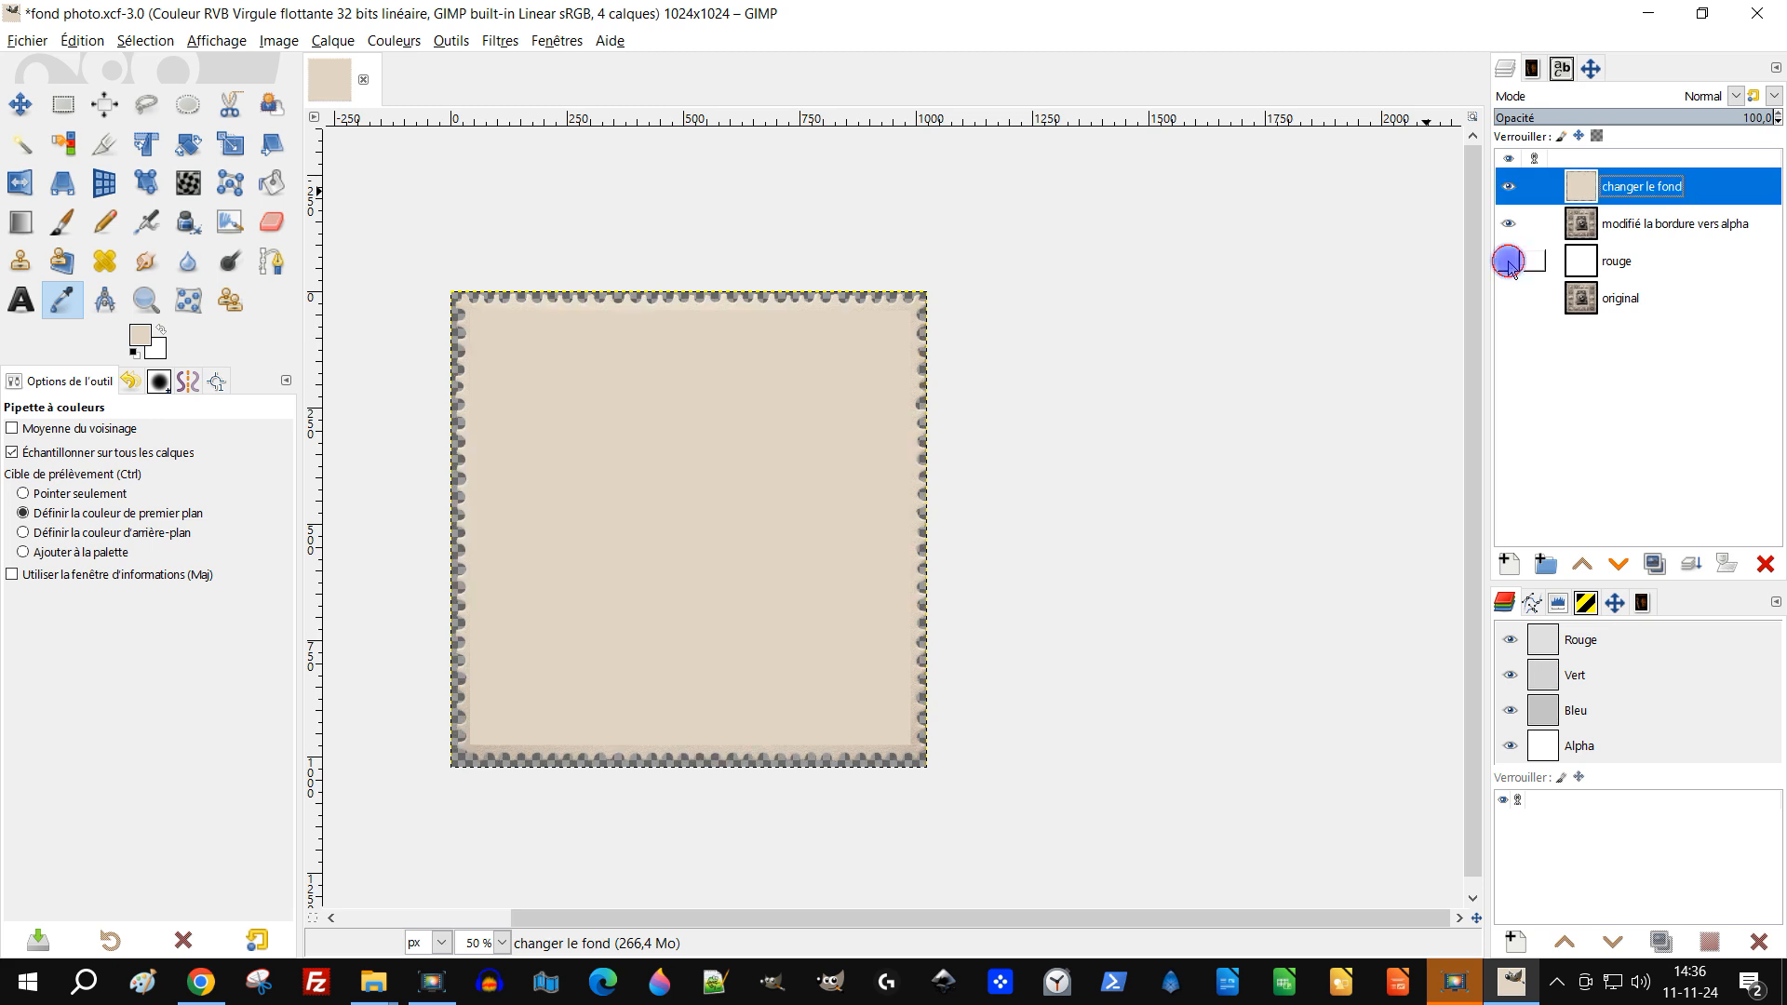
double_click(1617, 261)
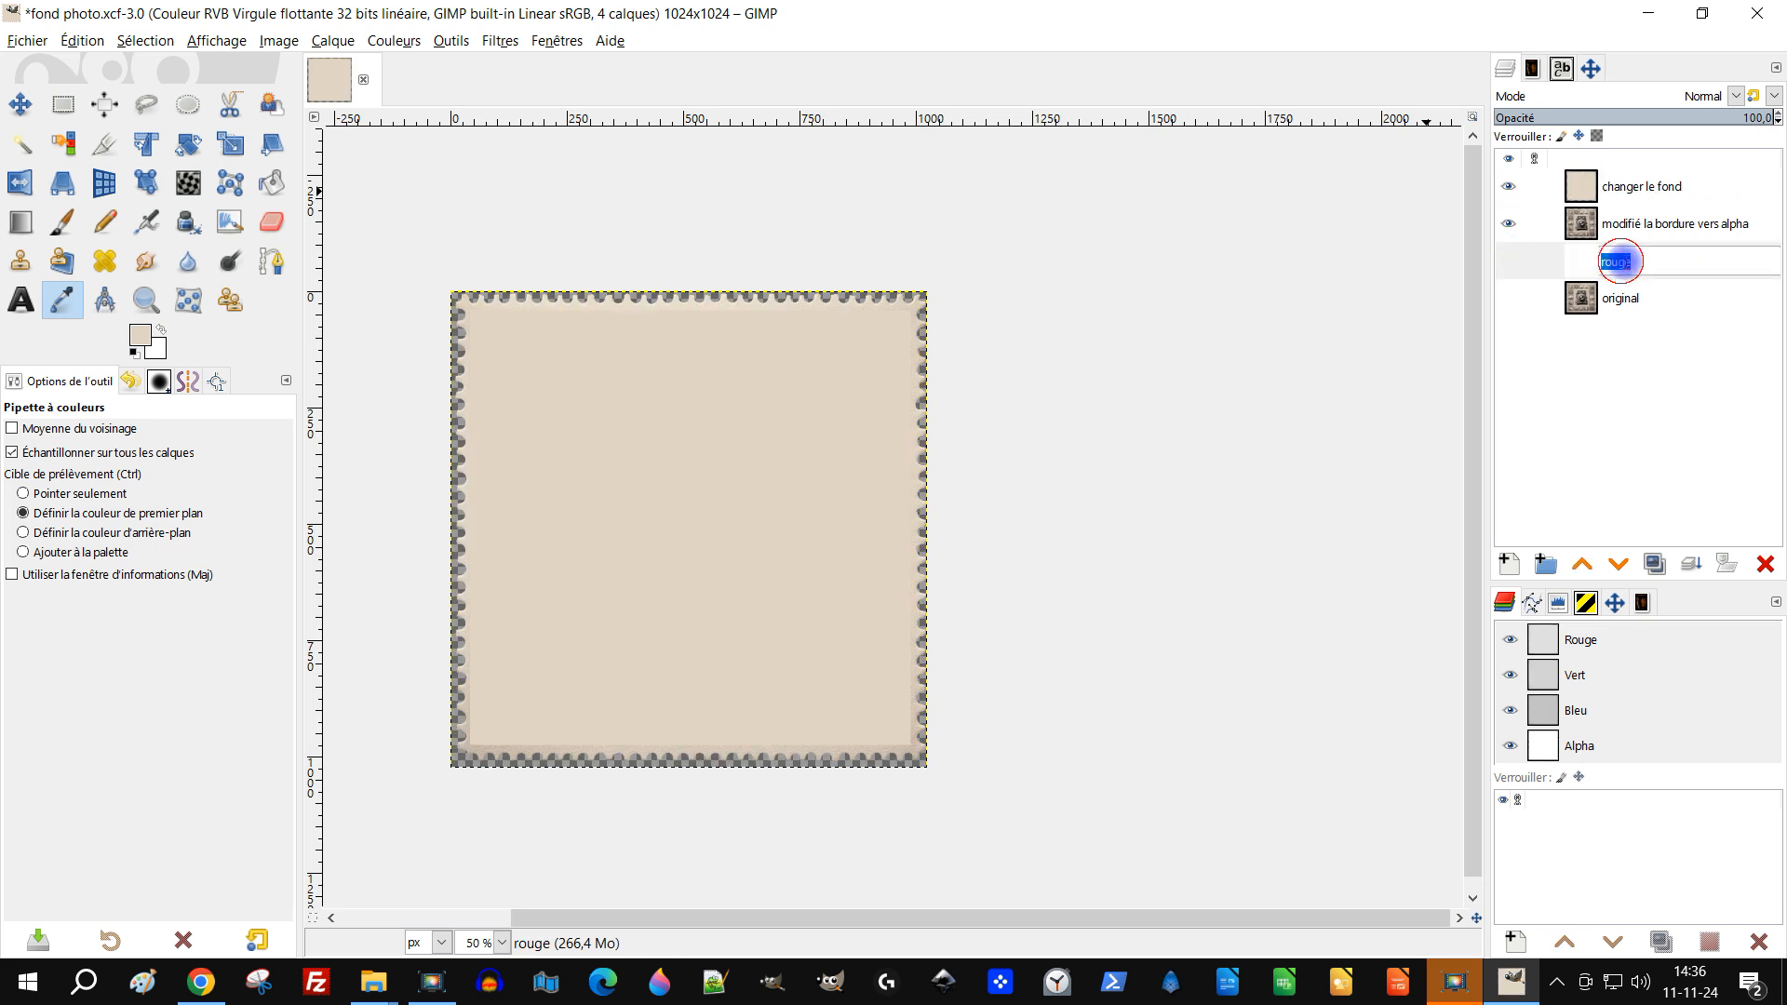
text(- blanc)
key(Return)
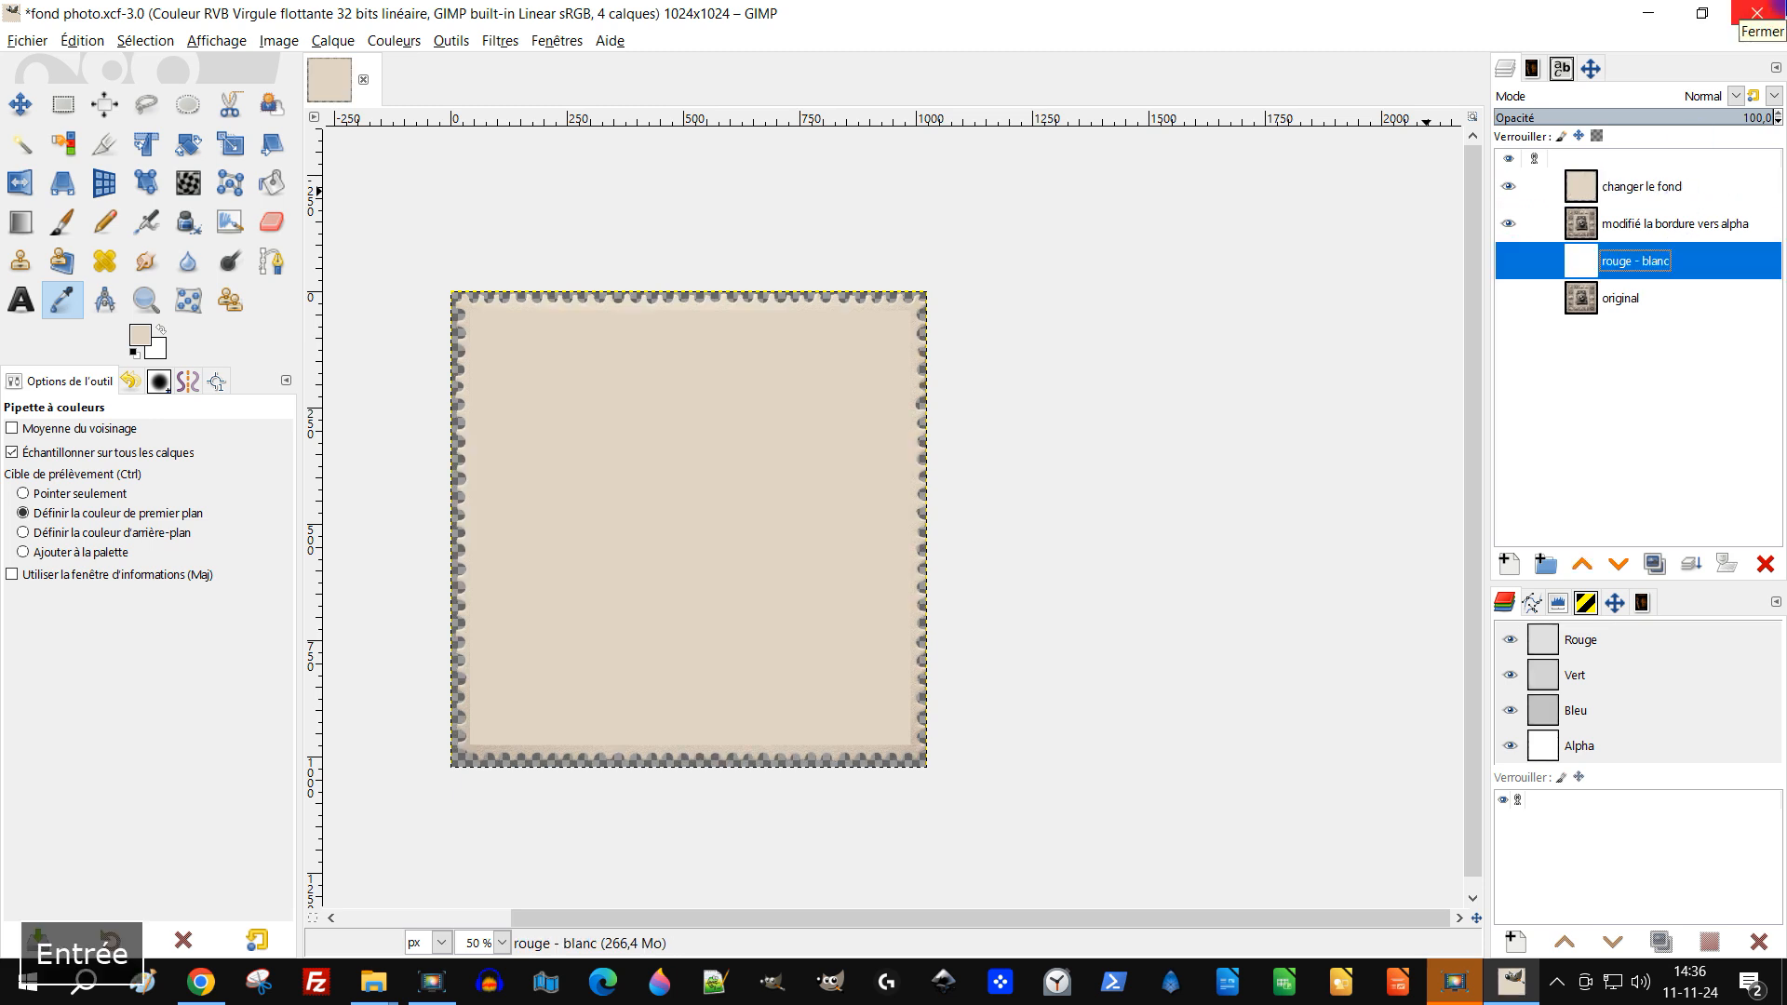
Copy the visible content with only the "changer le fond" layer shown and paste it as a new image
click(1584, 191)
click(74, 41)
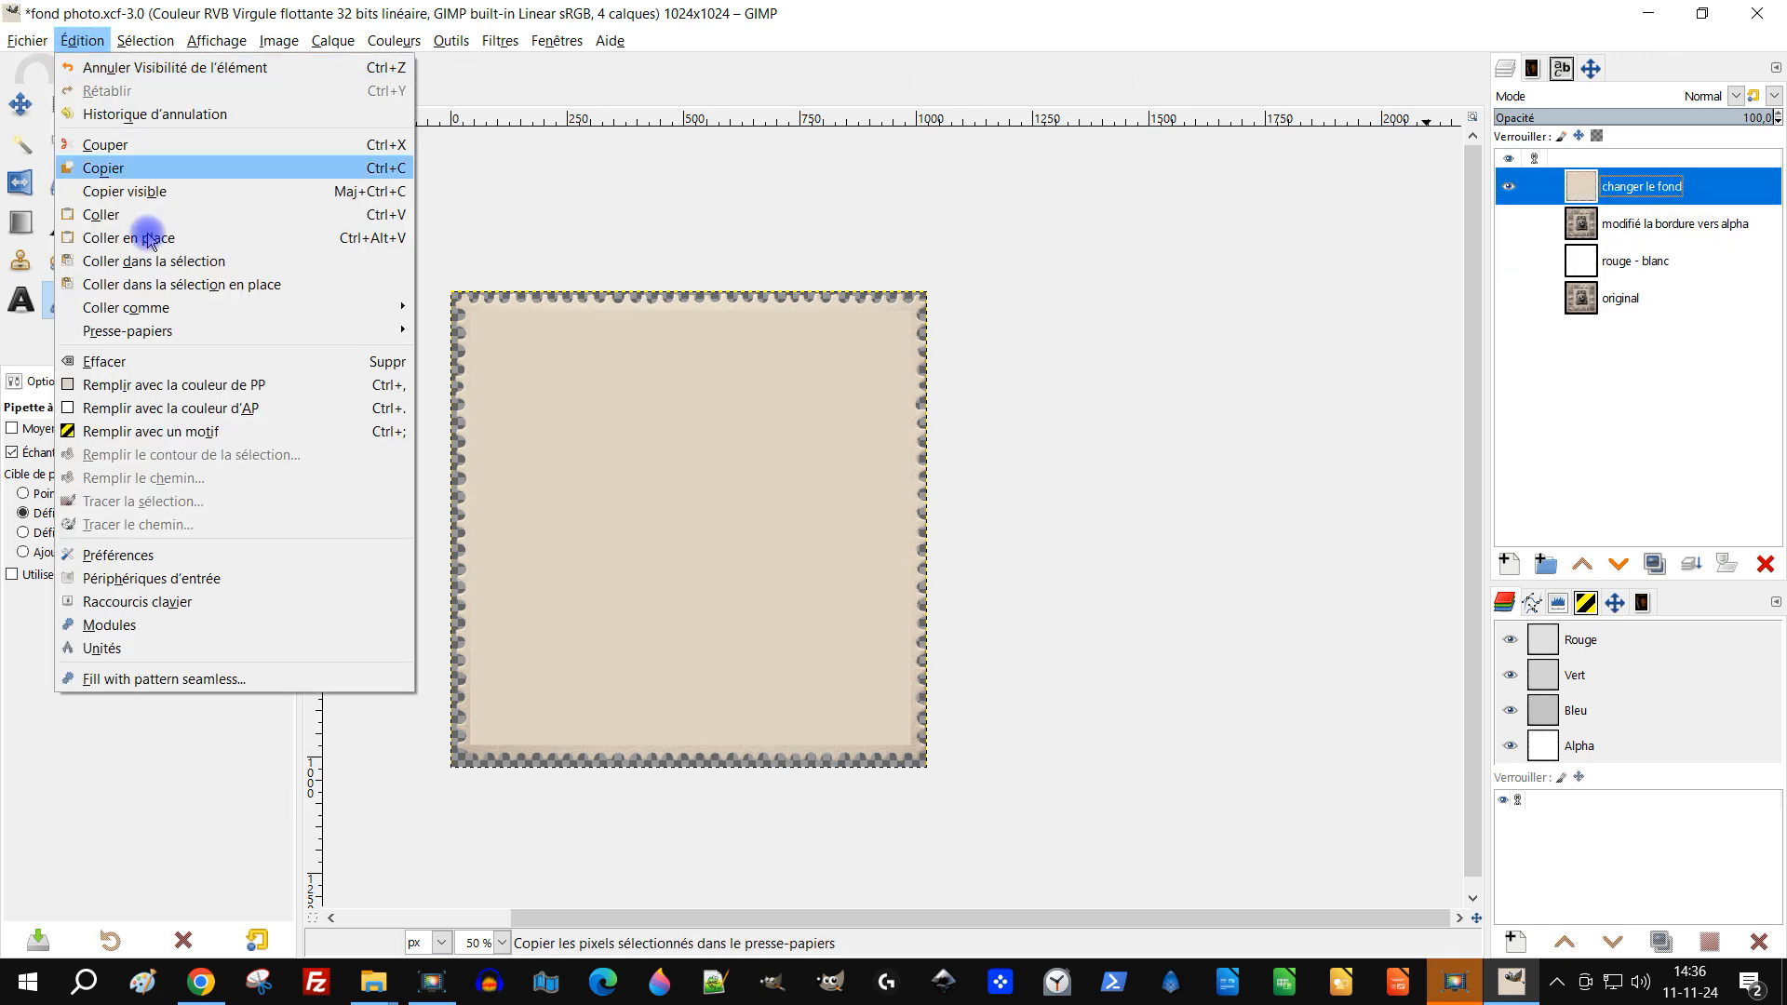
click(140, 193)
click(79, 41)
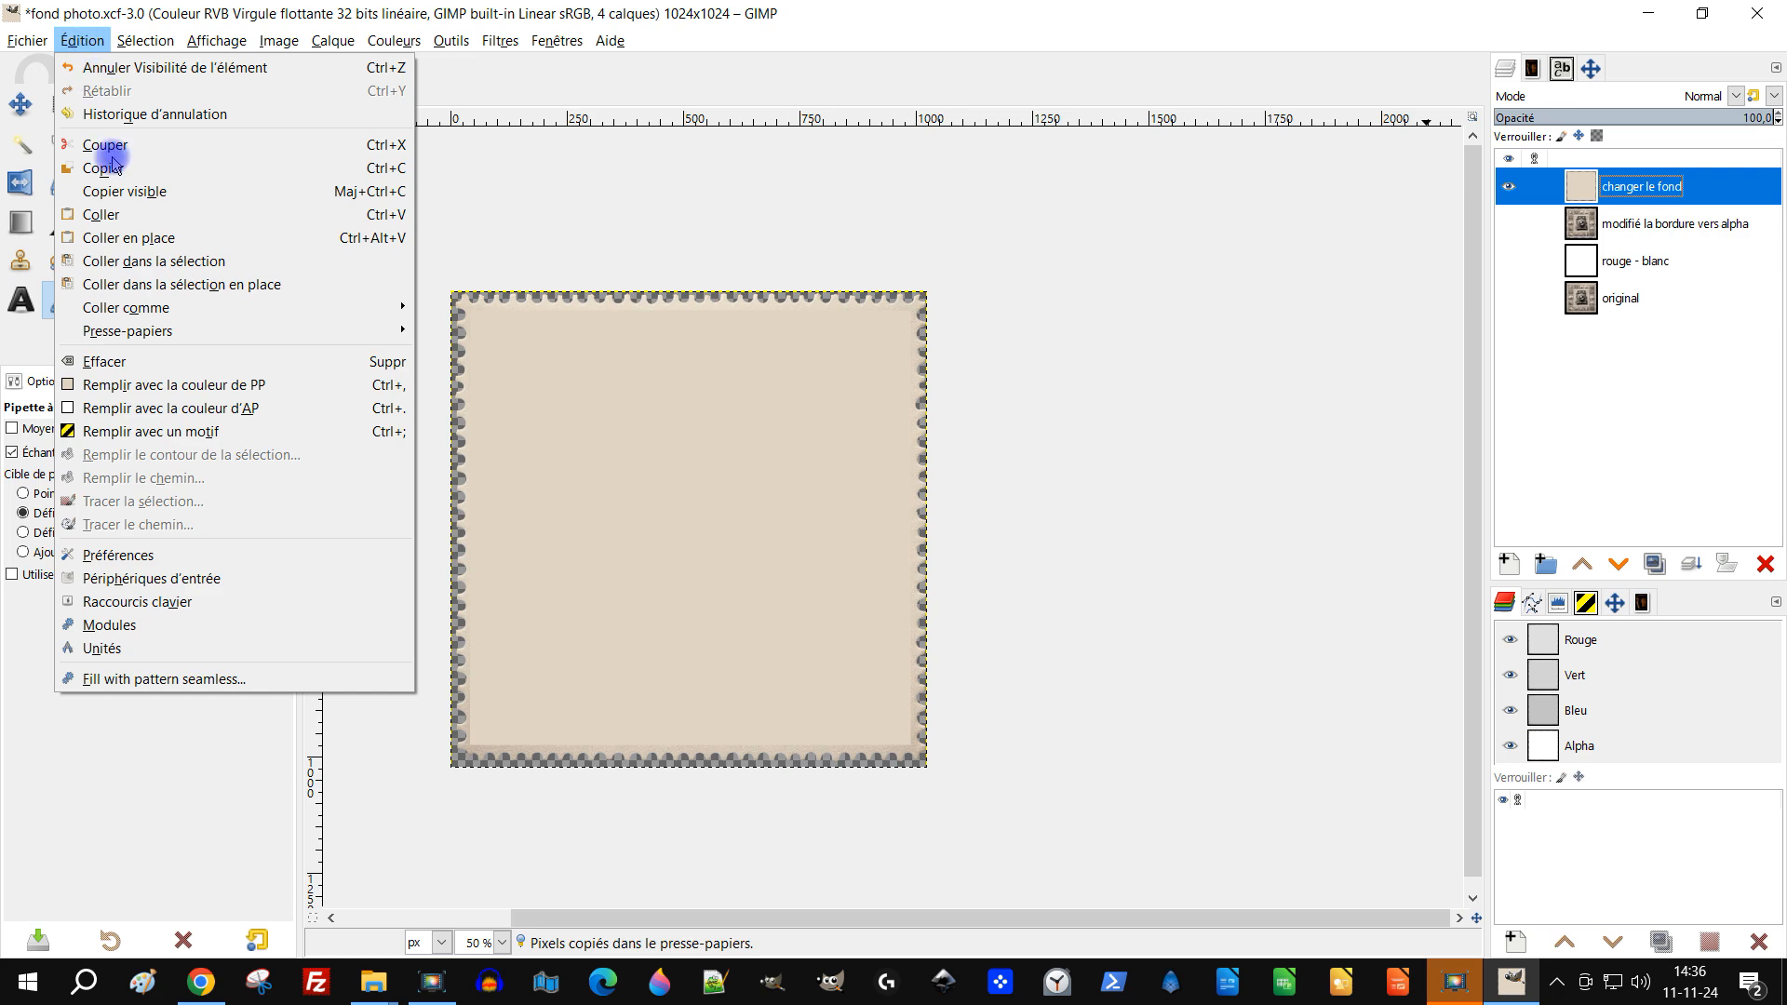
mouse_move(162, 307)
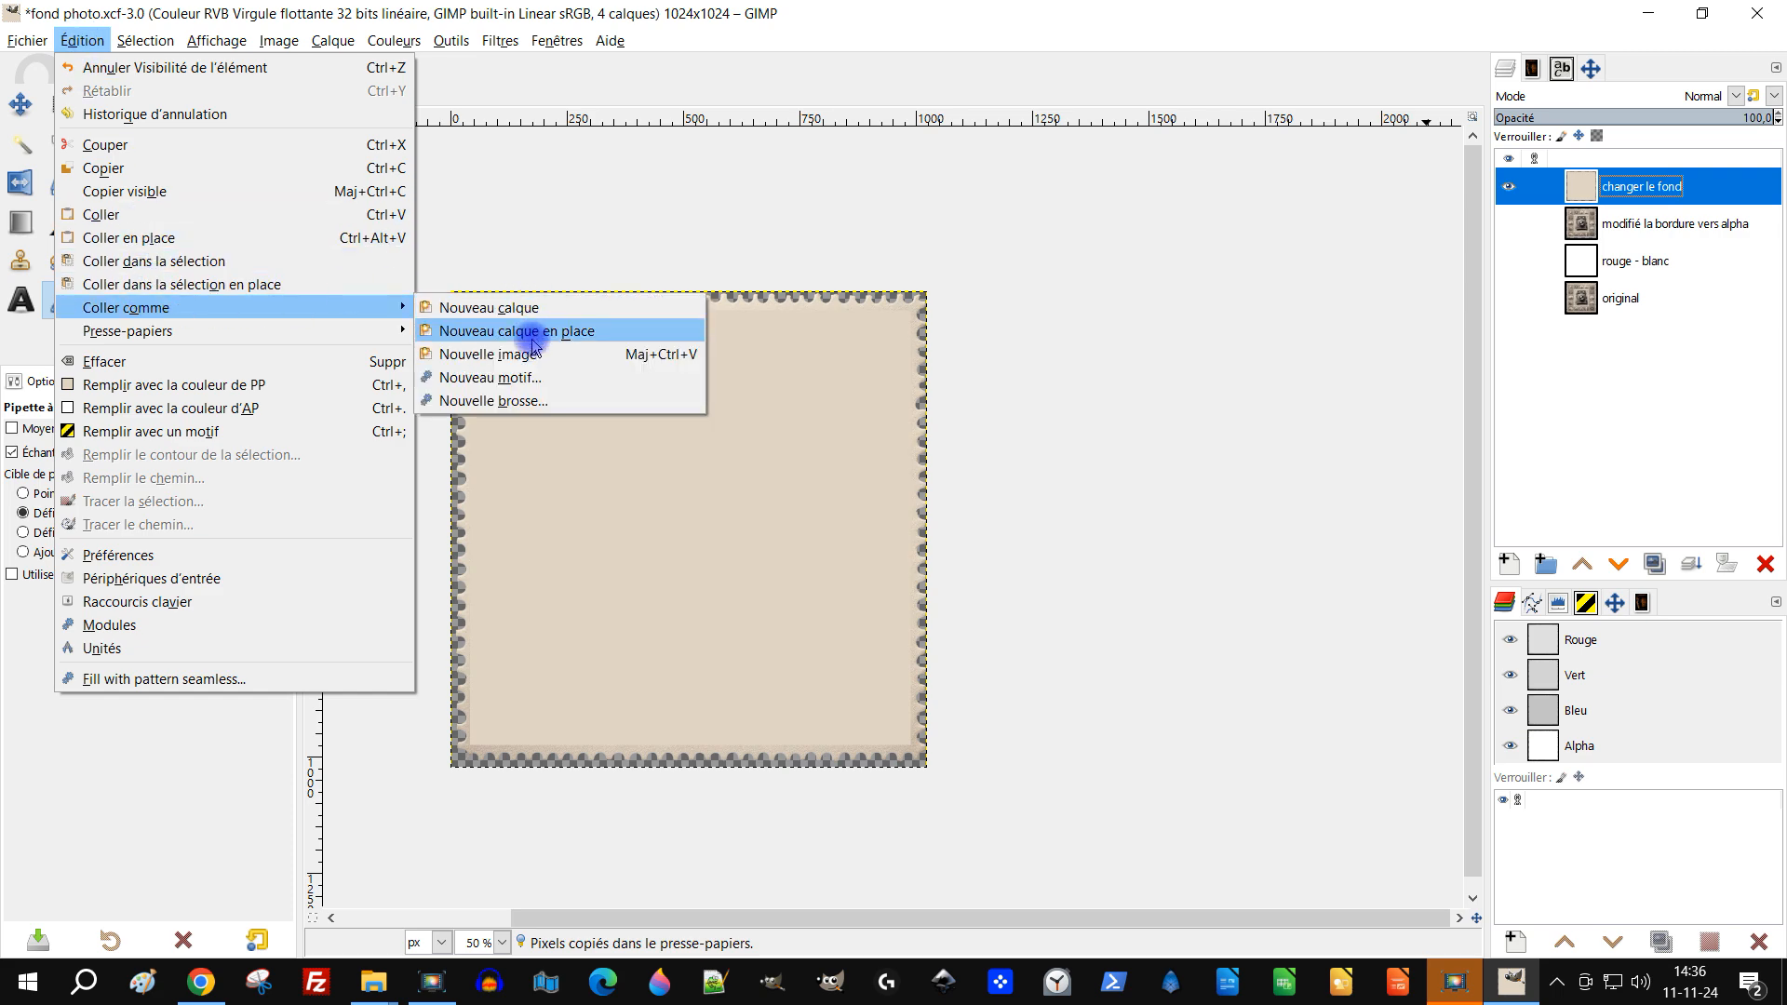
click(470, 353)
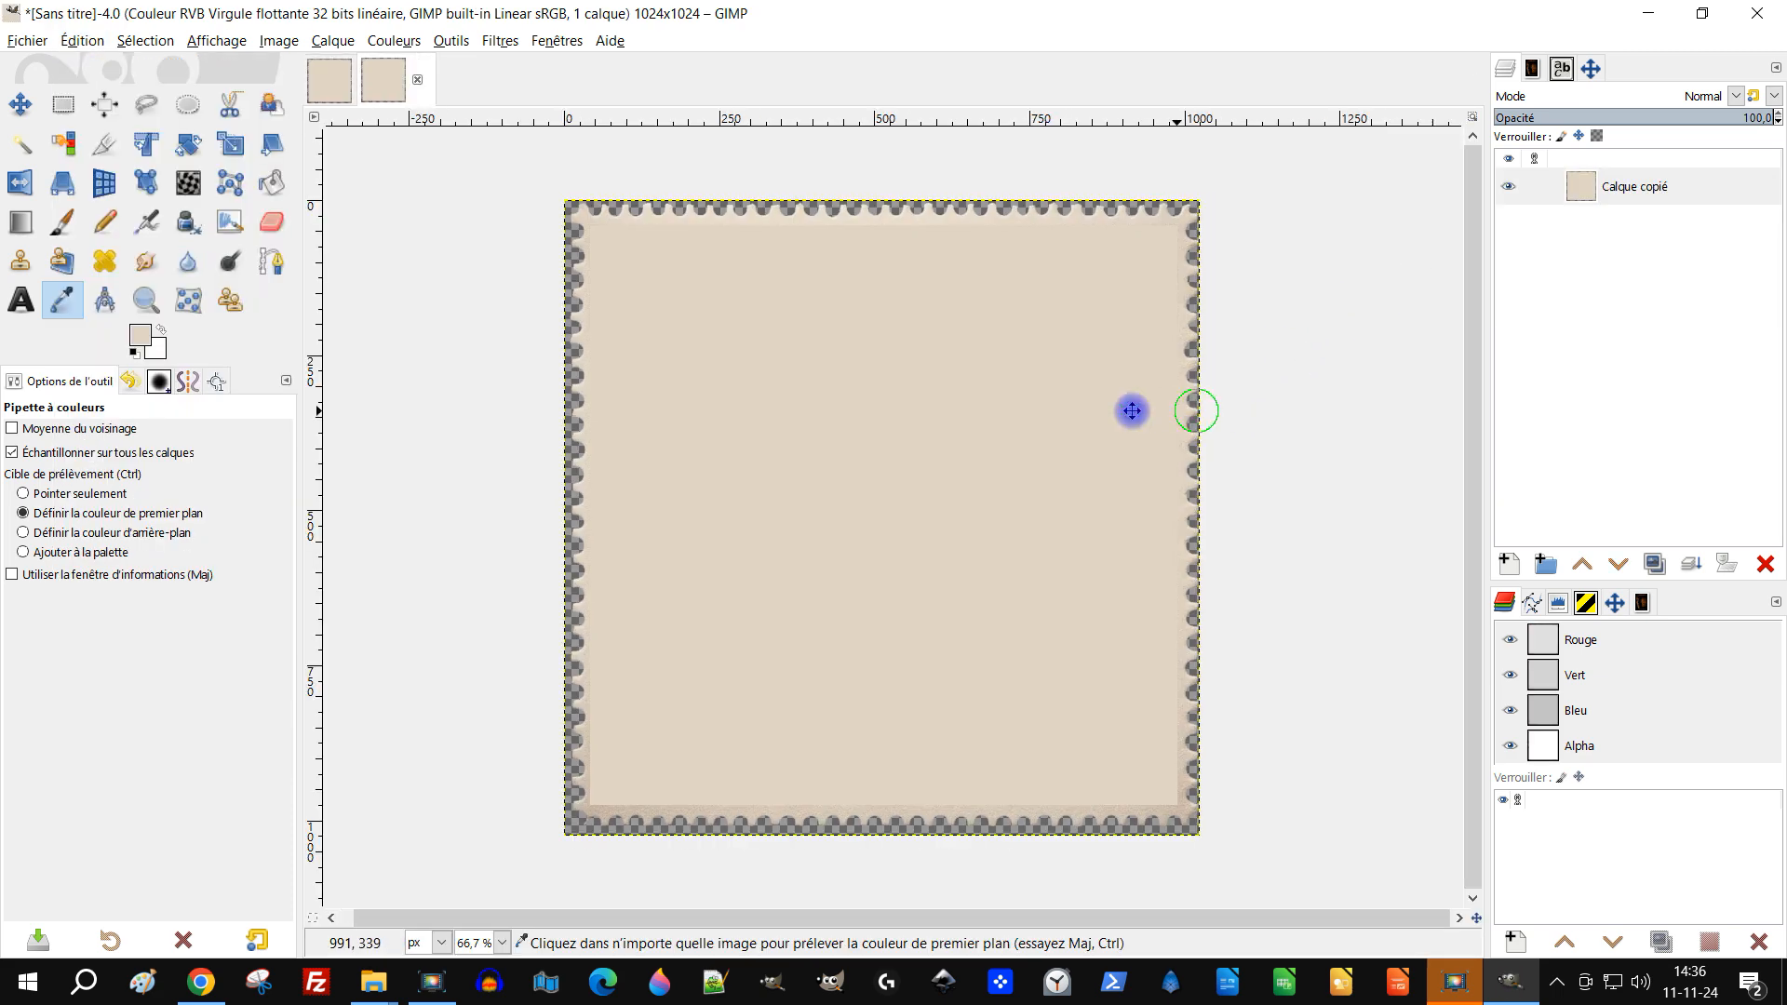
Rename the pasted layer "#1" and duplicate it
scroll(1024, 414, right, 5)
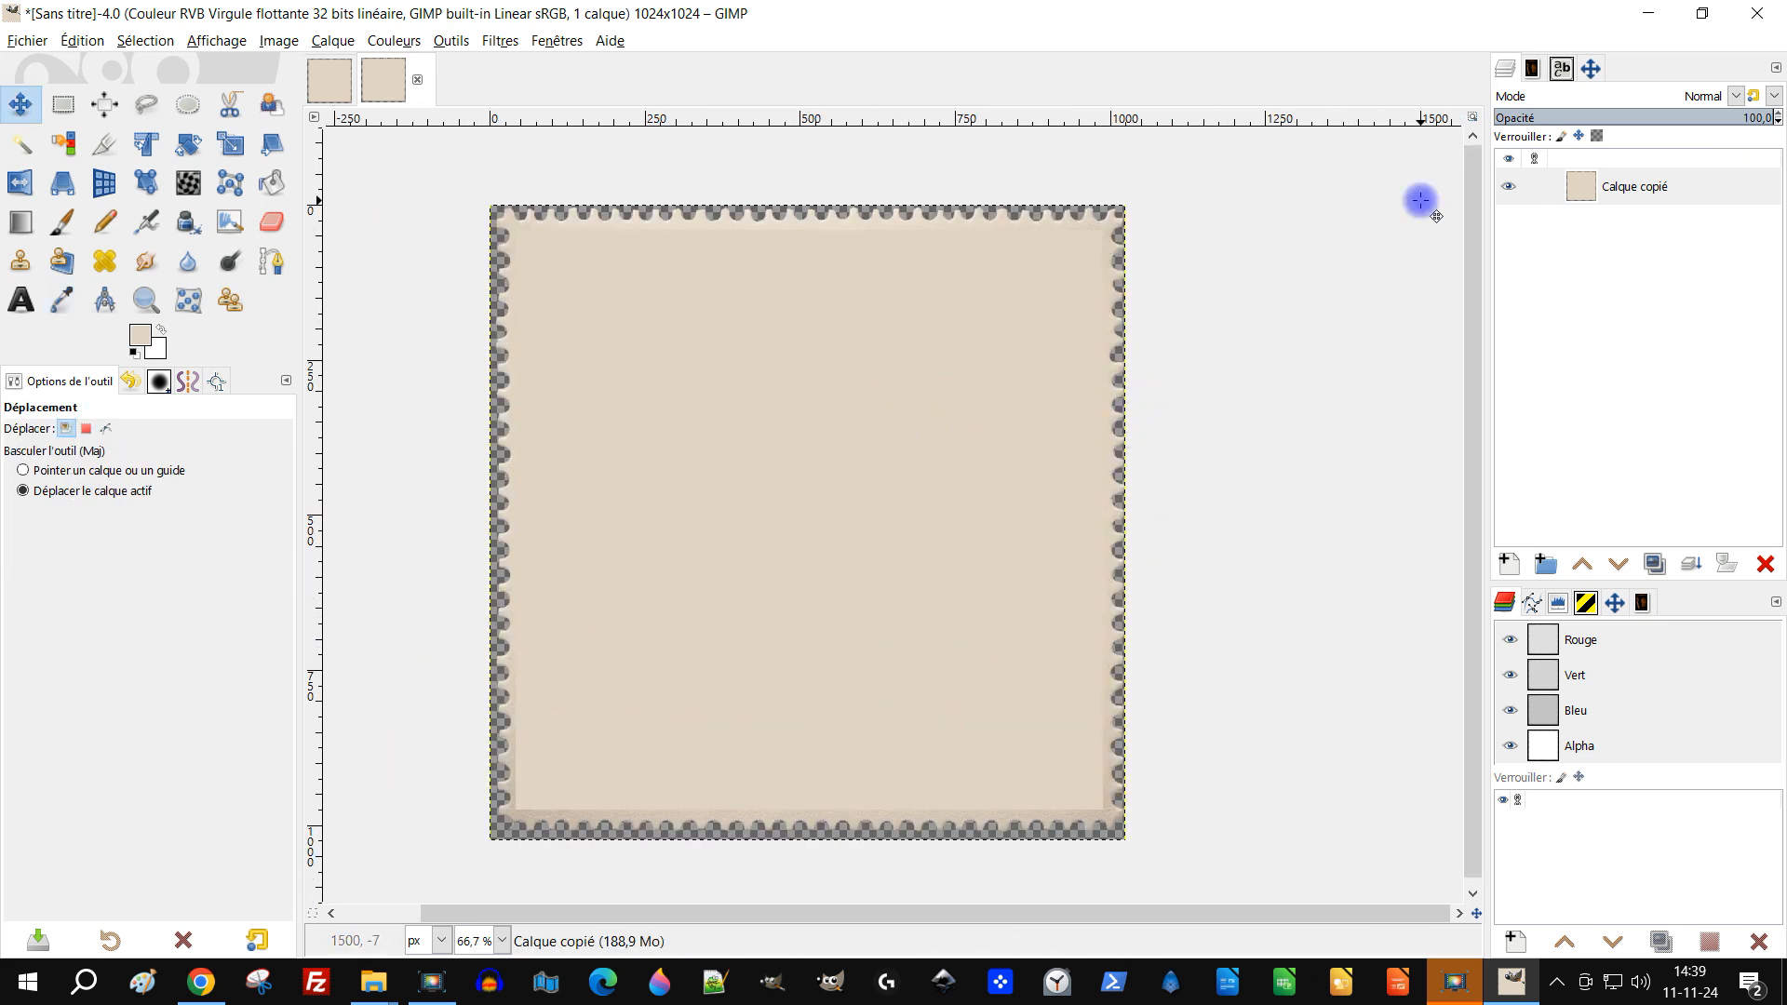
scroll(1154, 382, right, 2)
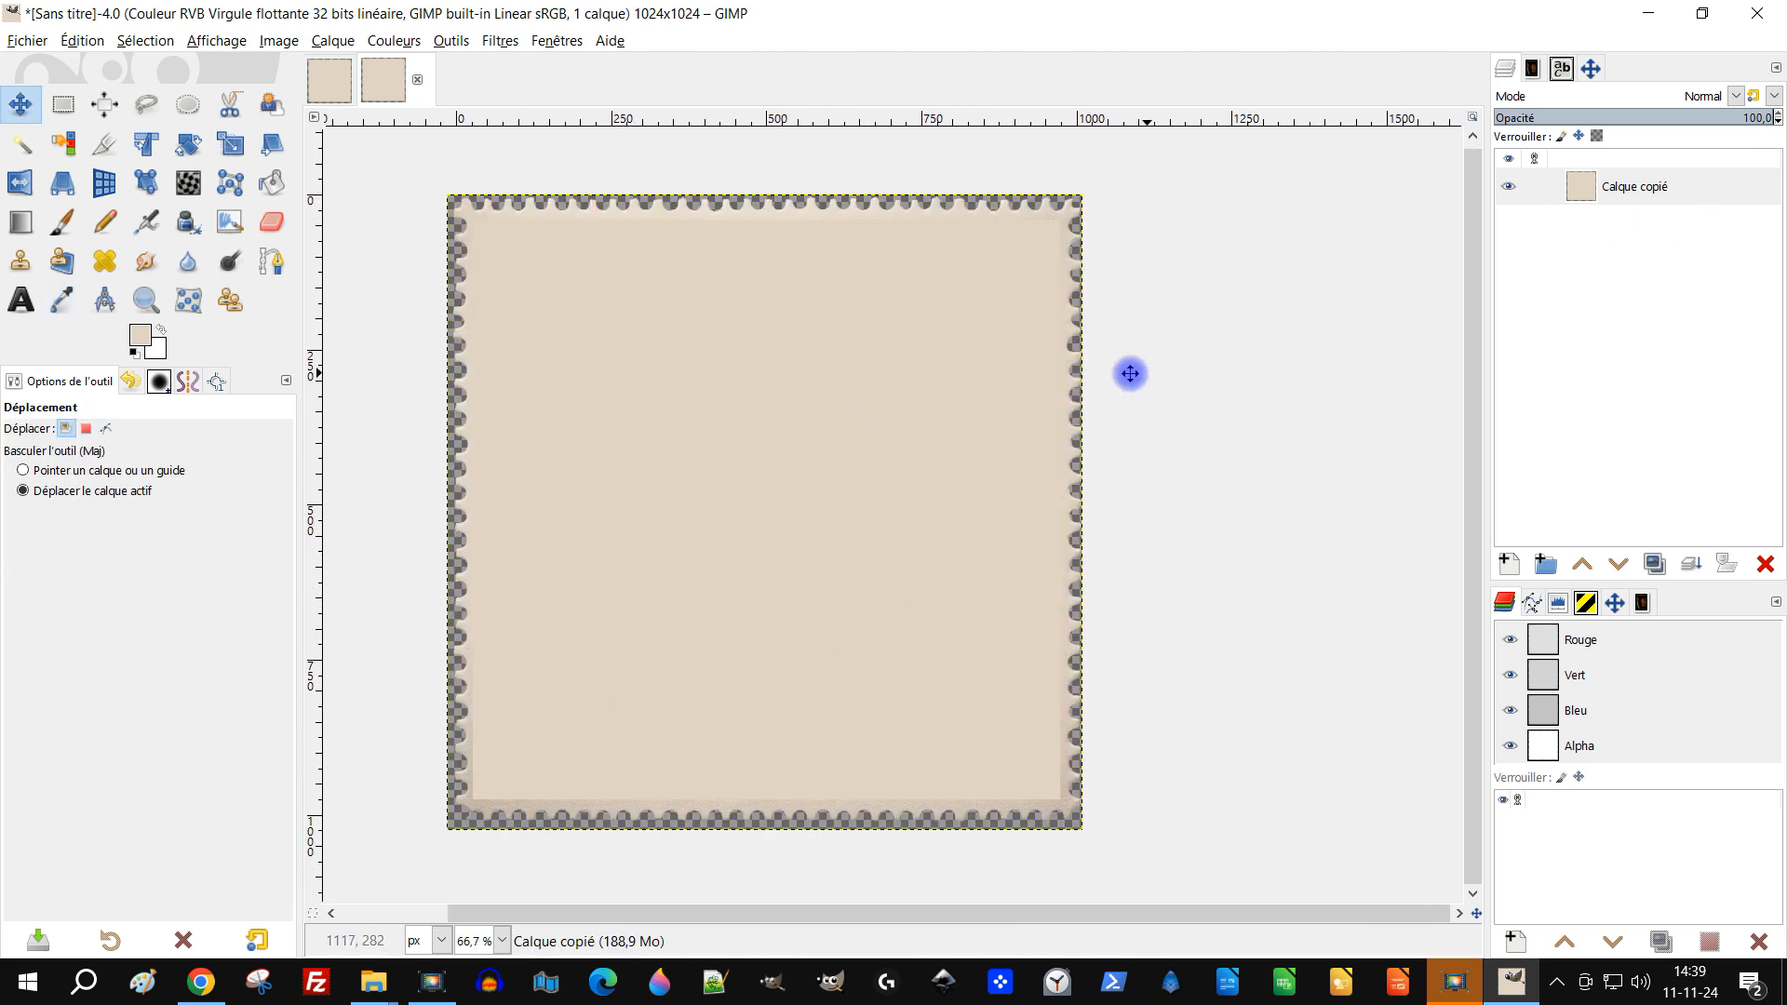
double_click(1638, 189)
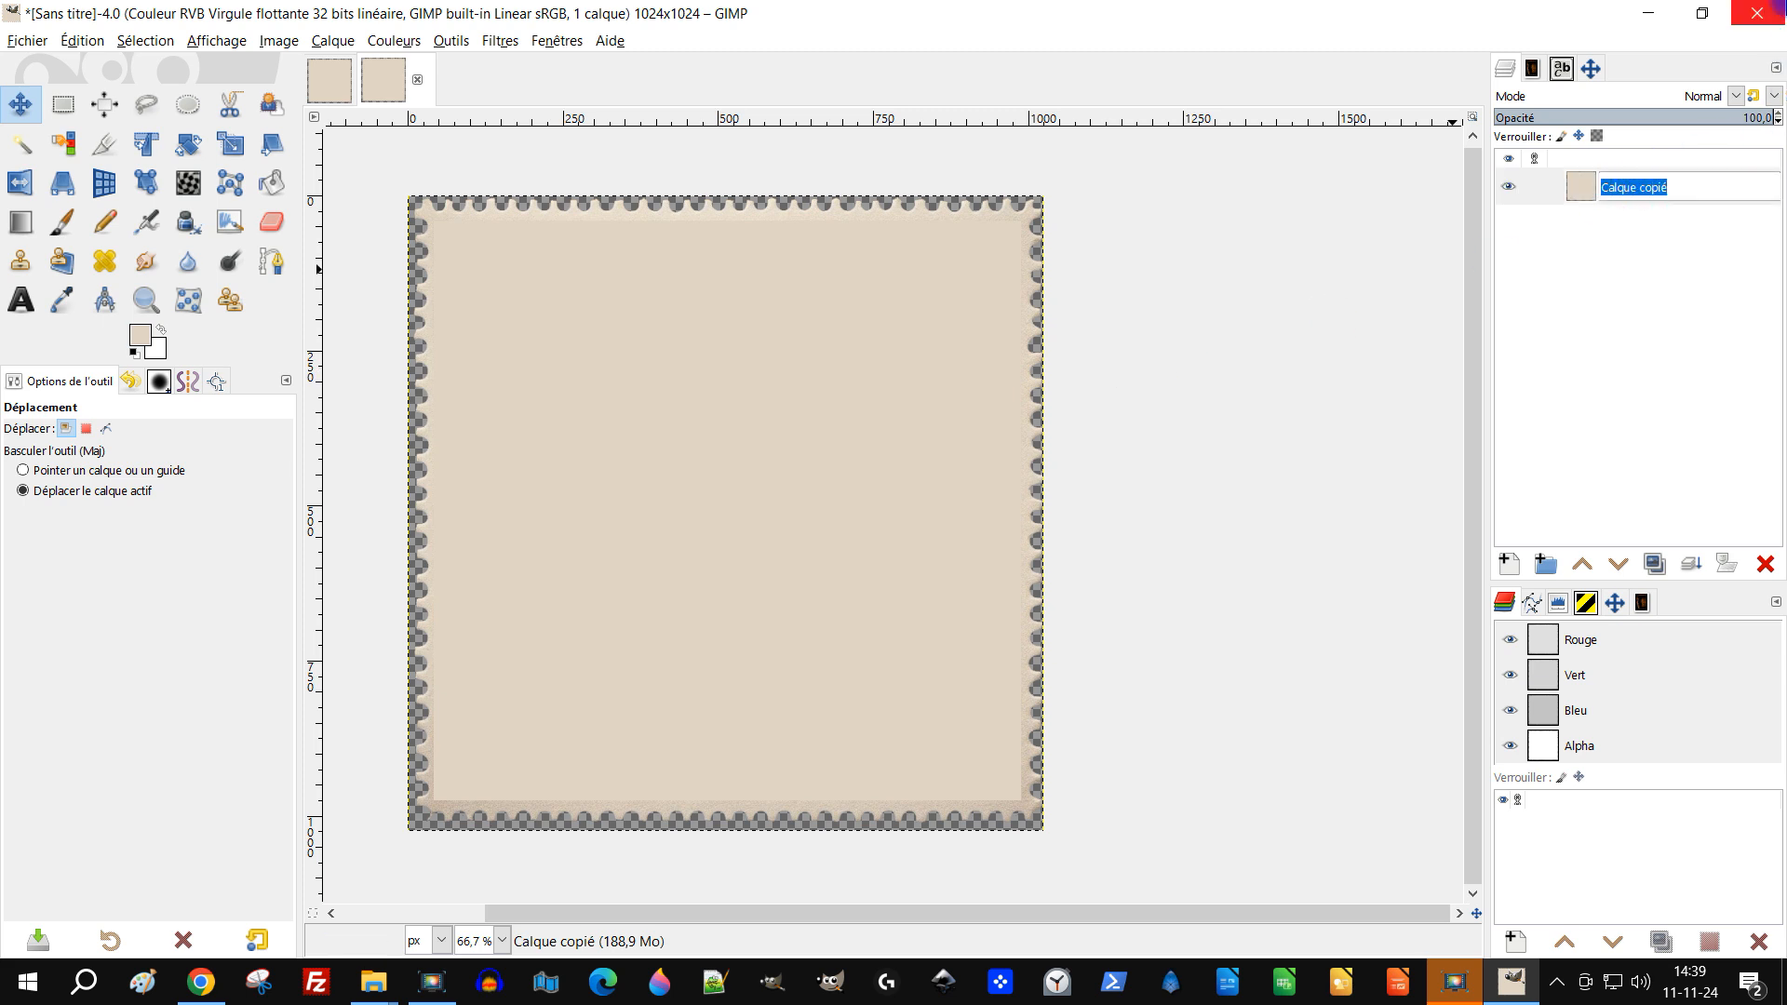
text(#1)
key(Return)
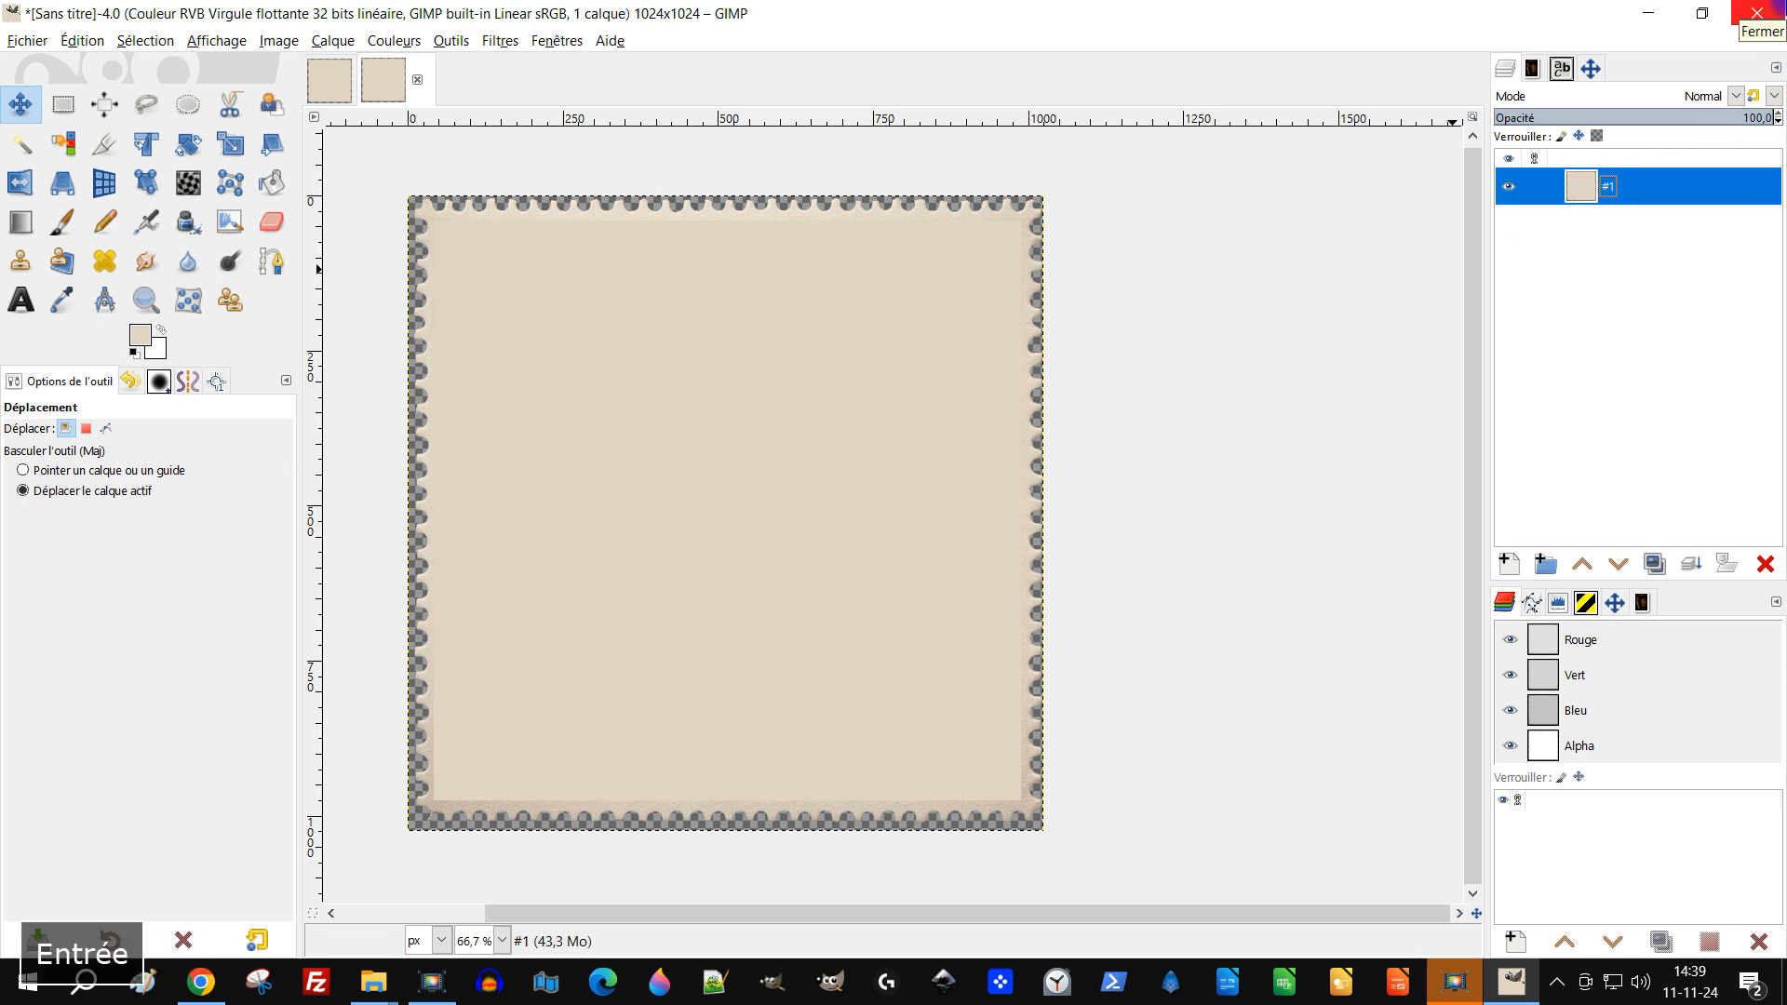
click(1630, 529)
click(1656, 564)
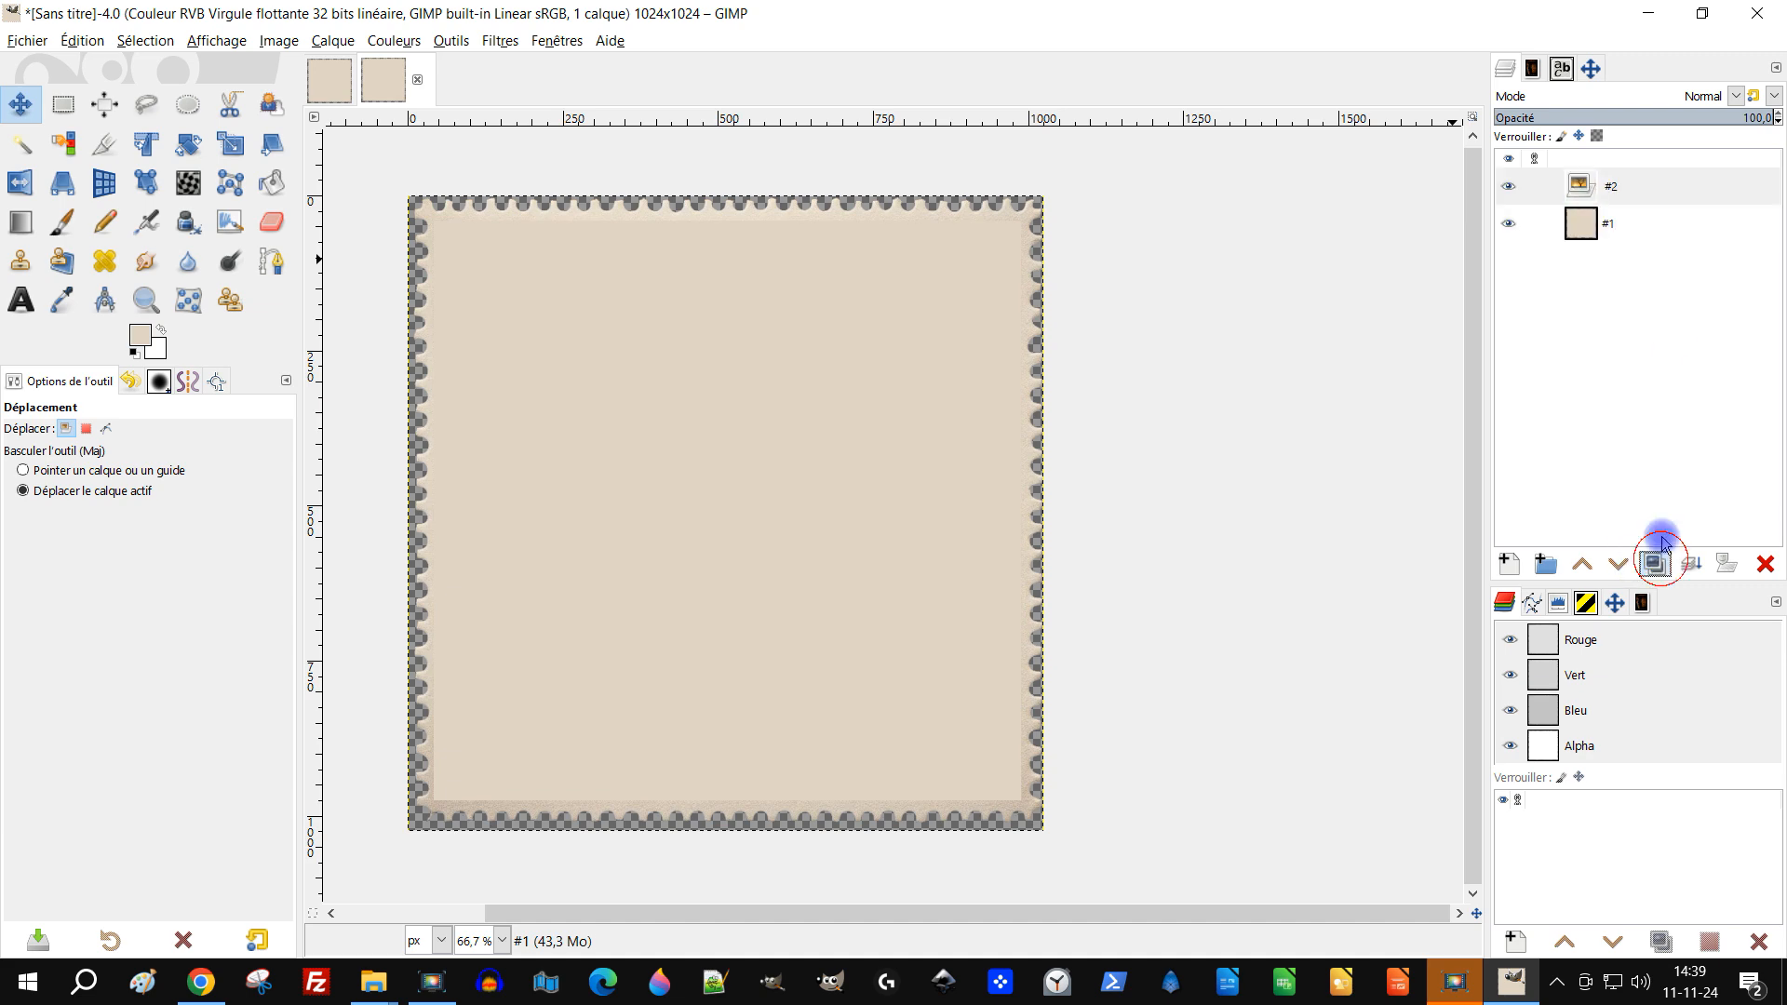
Resize the canvas to 1946 × 1024 px by multiplying only the width by 1.9, resizing all layers and filling with transparency
click(257, 43)
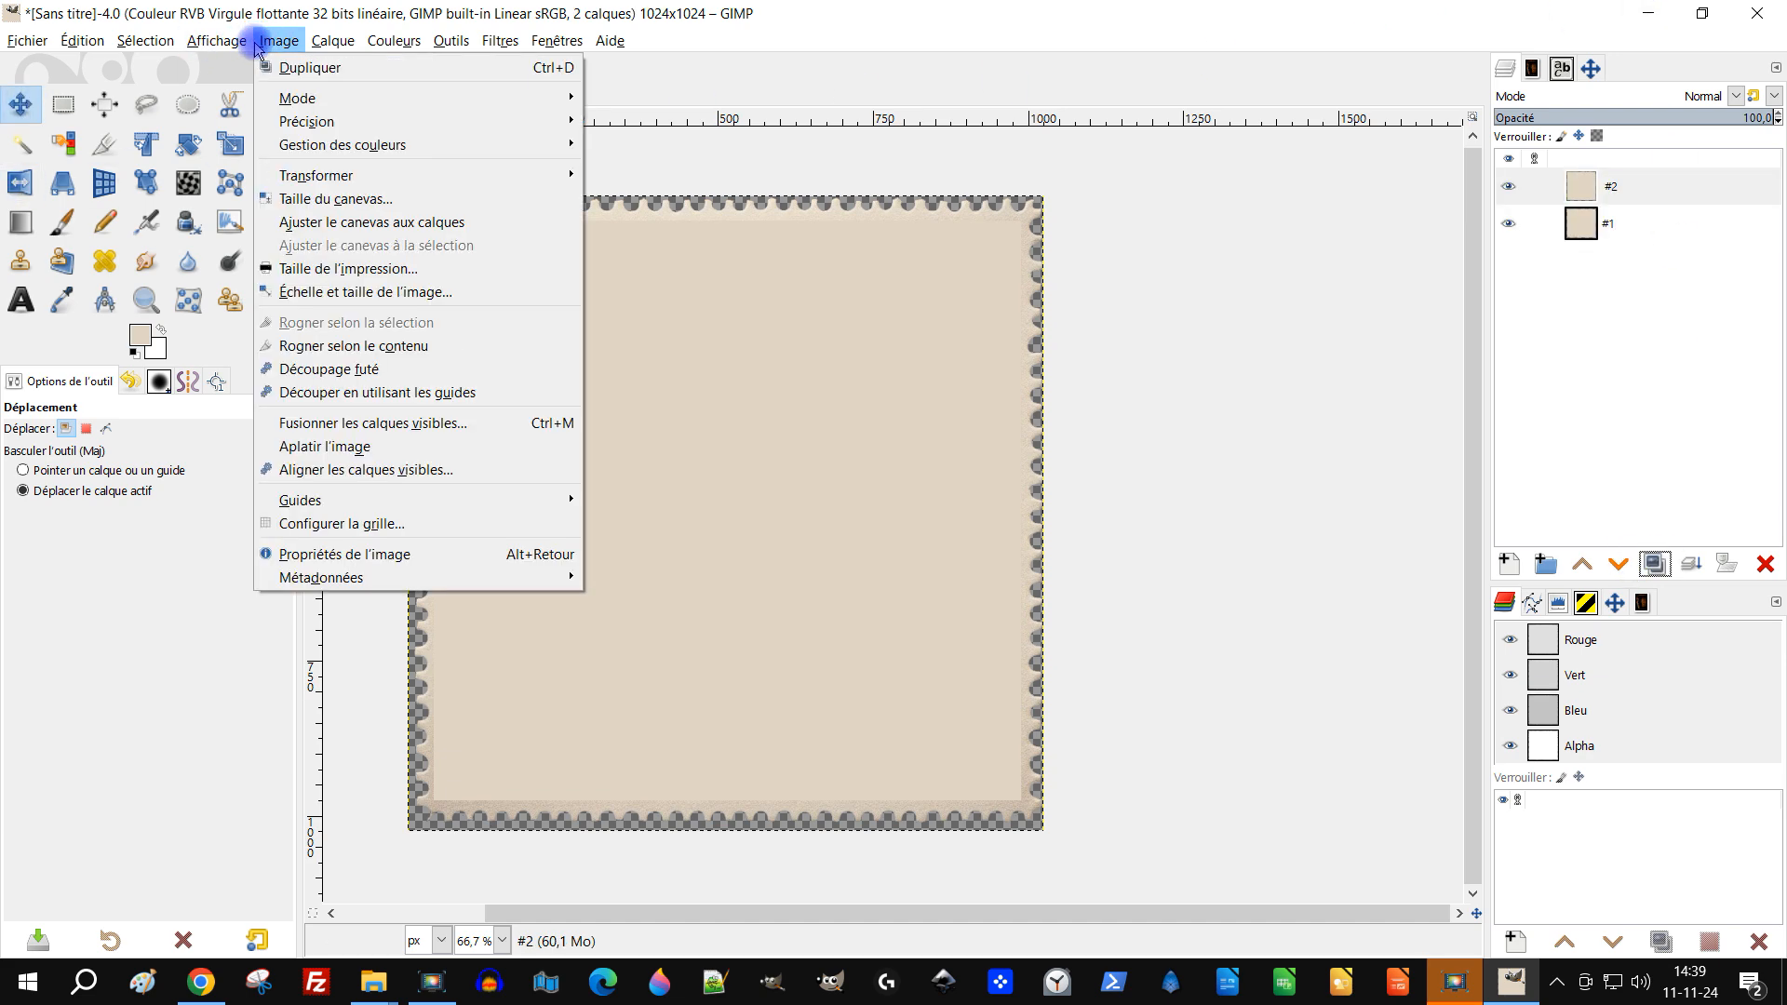
click(376, 198)
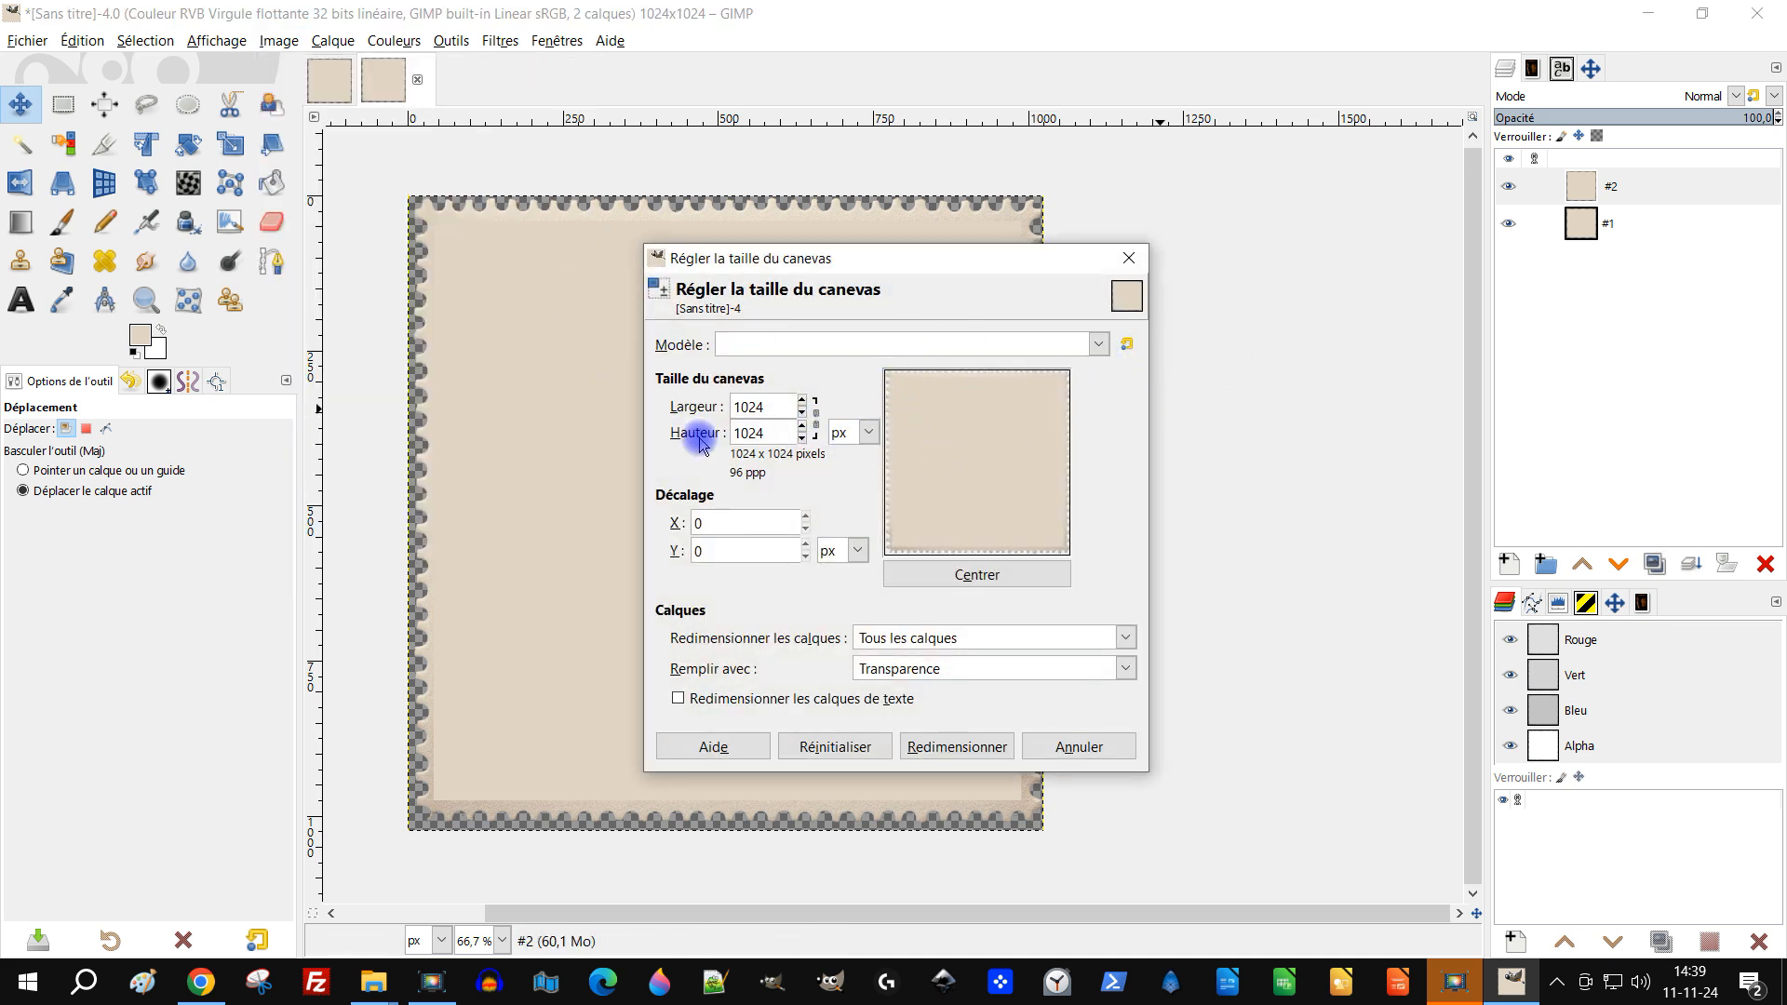
click(772, 407)
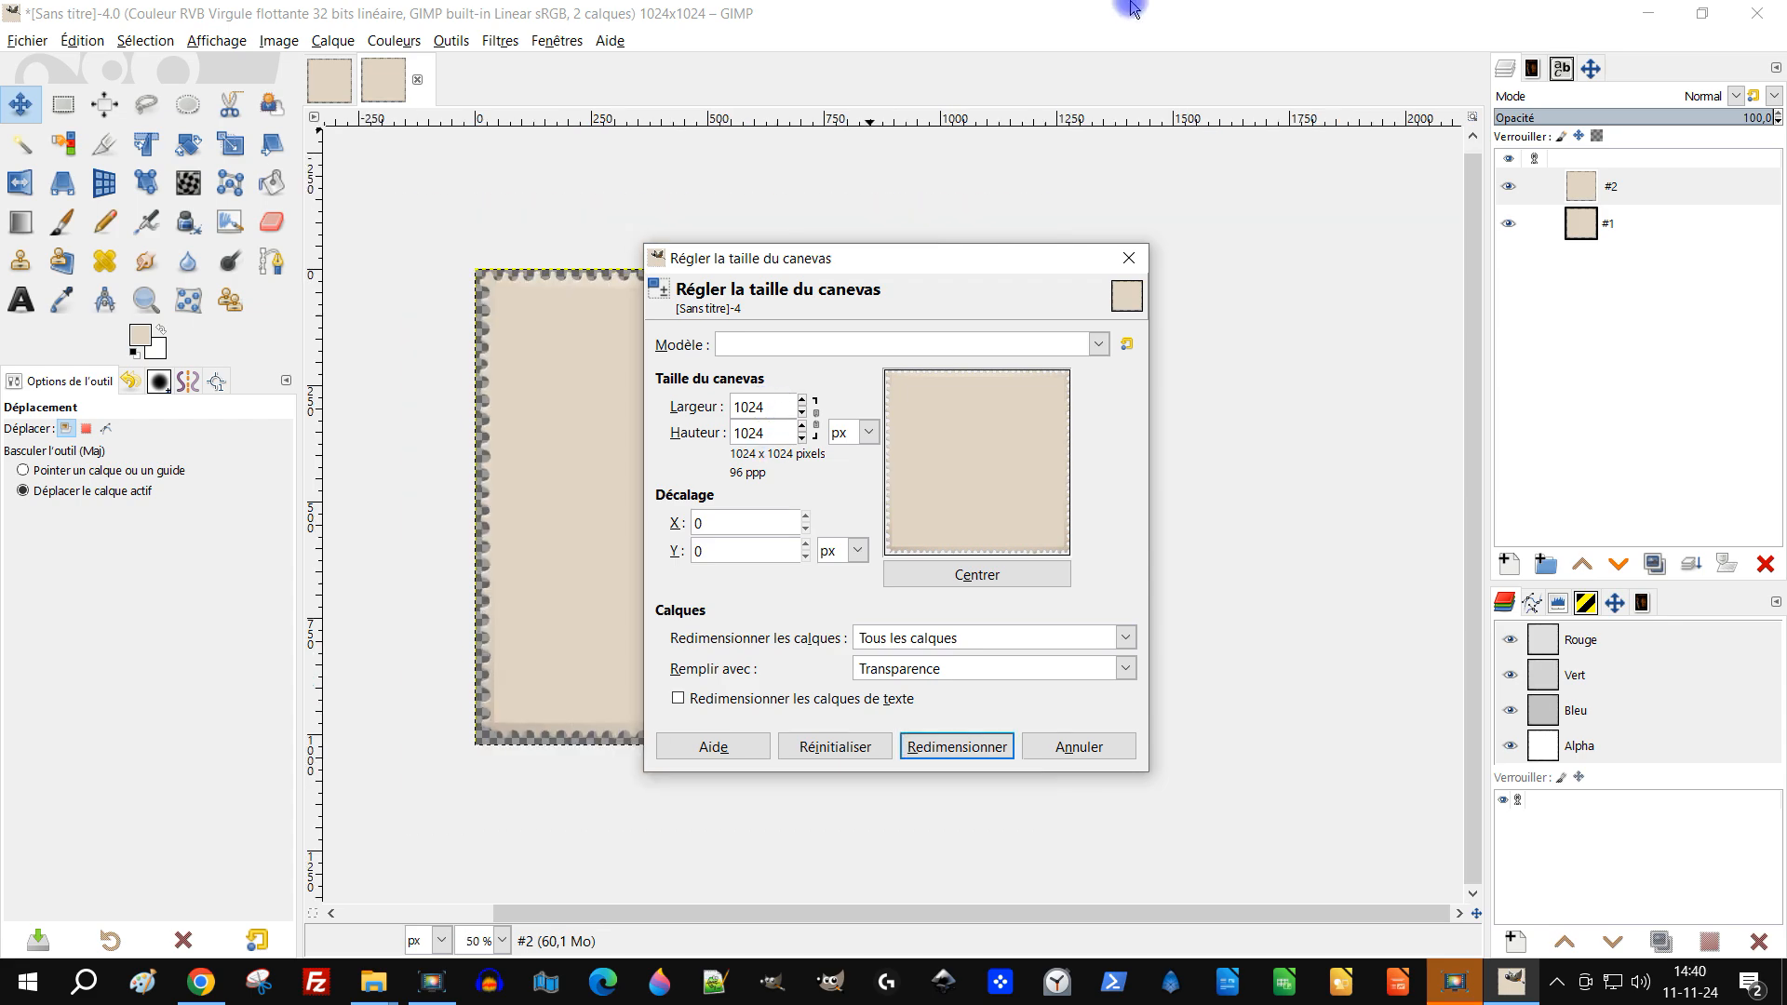
text(*1.)
text(9)
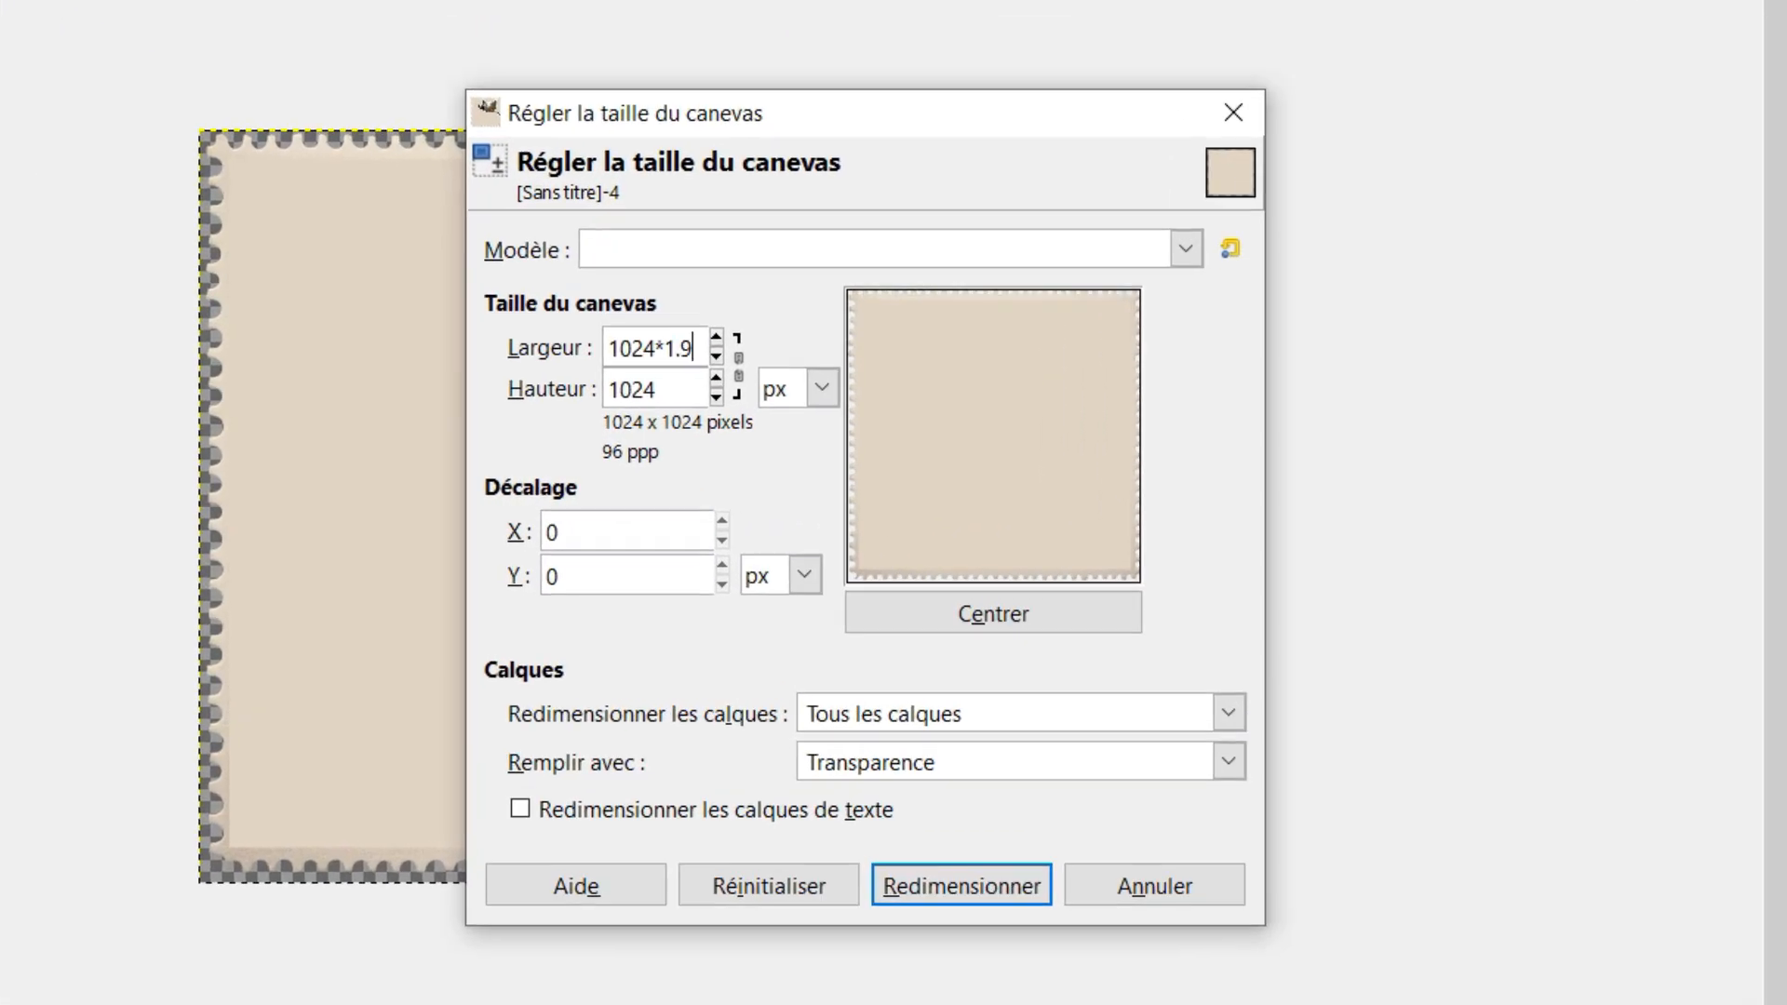
mouse_move(924, 359)
mouse_down()
mouse_move(977, 361)
mouse_move(918, 374)
mouse_up()
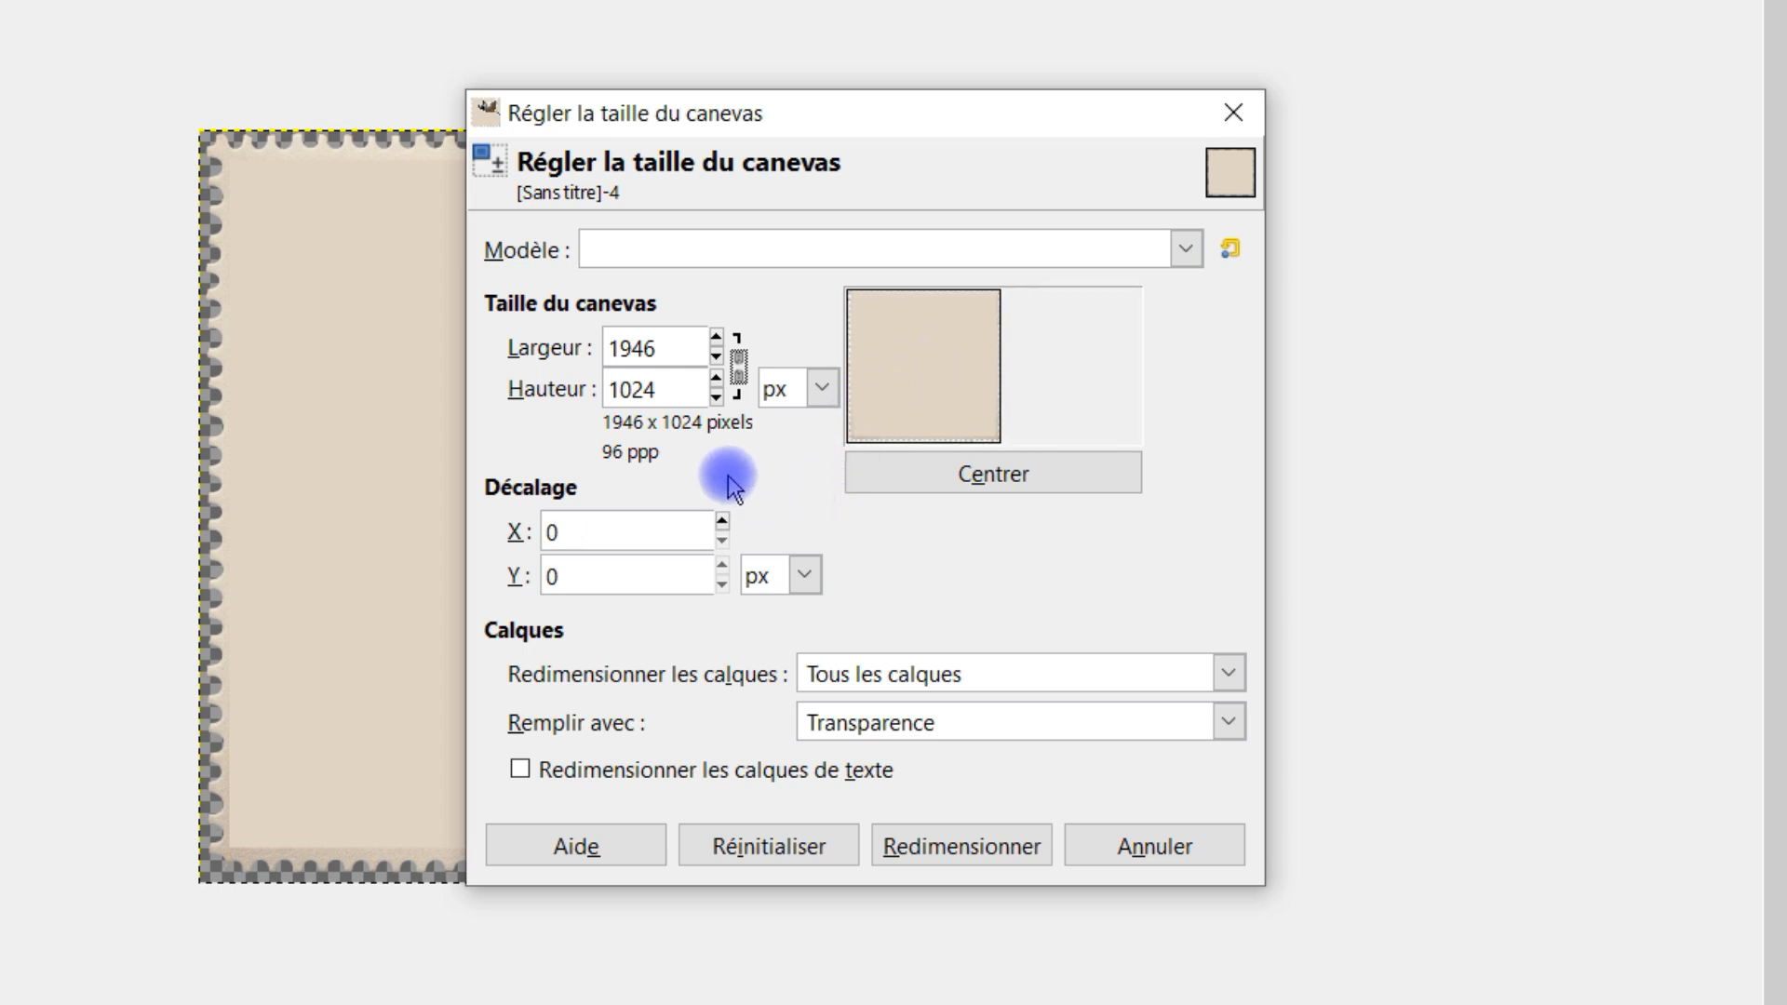
click(908, 722)
click(937, 897)
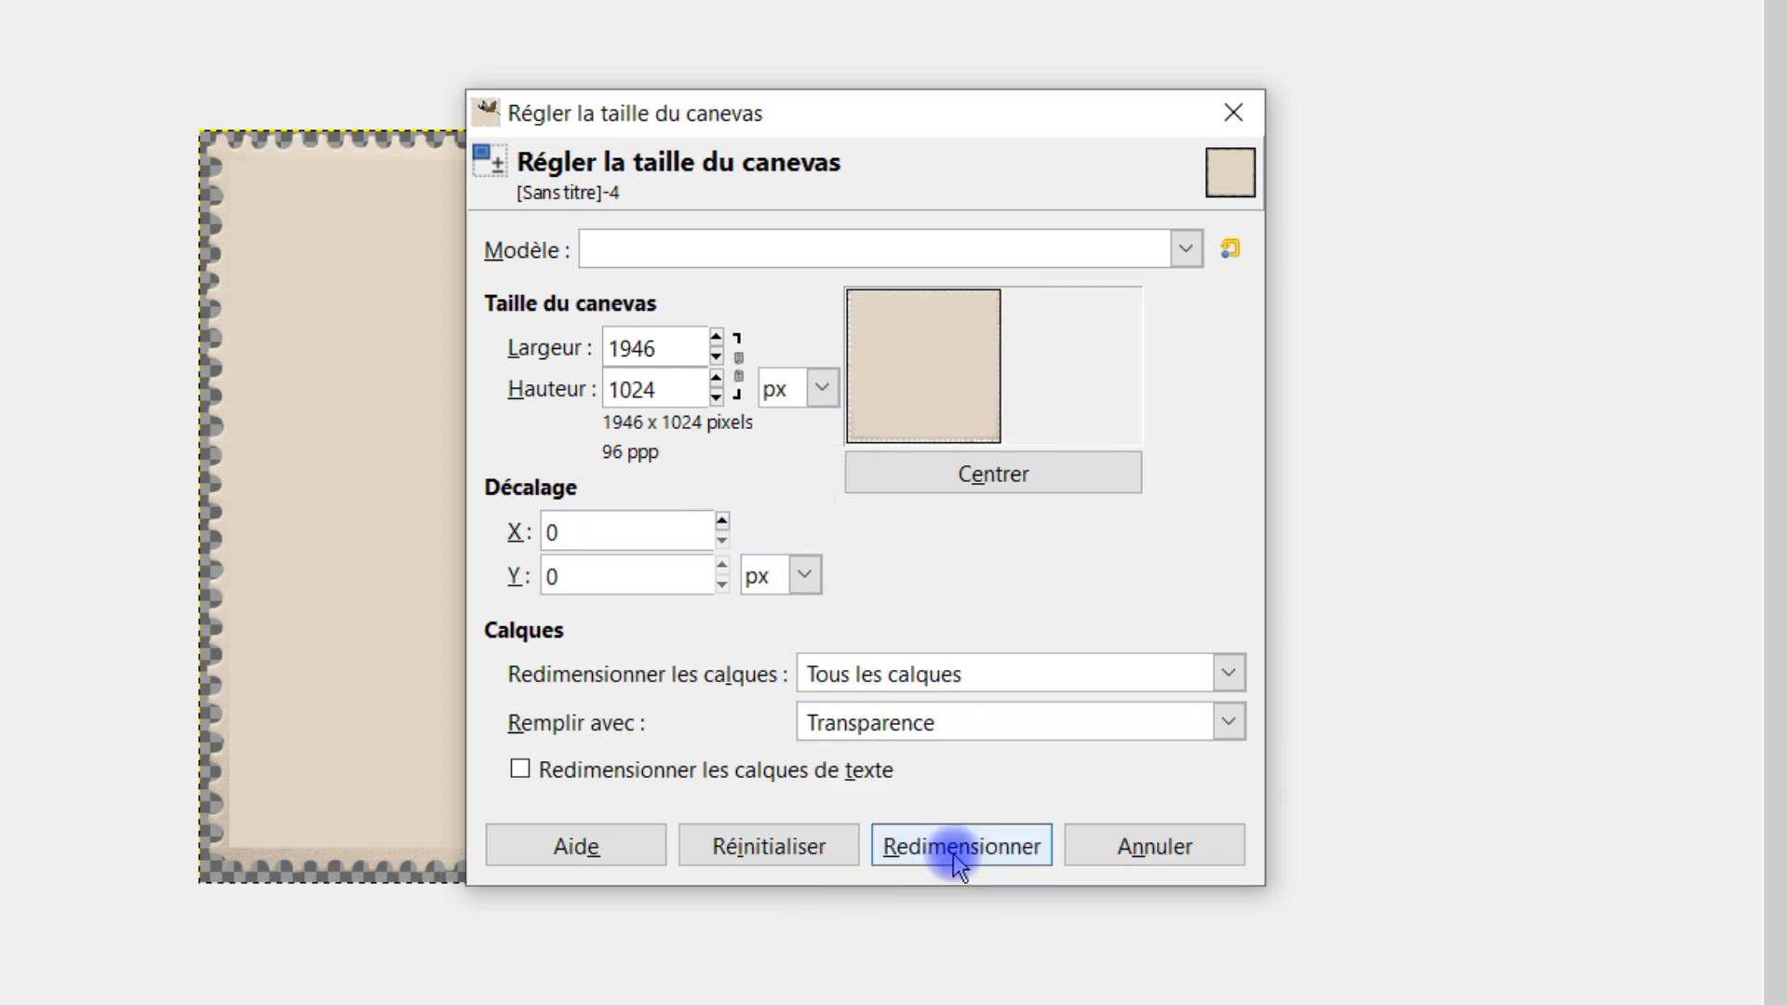
click(956, 846)
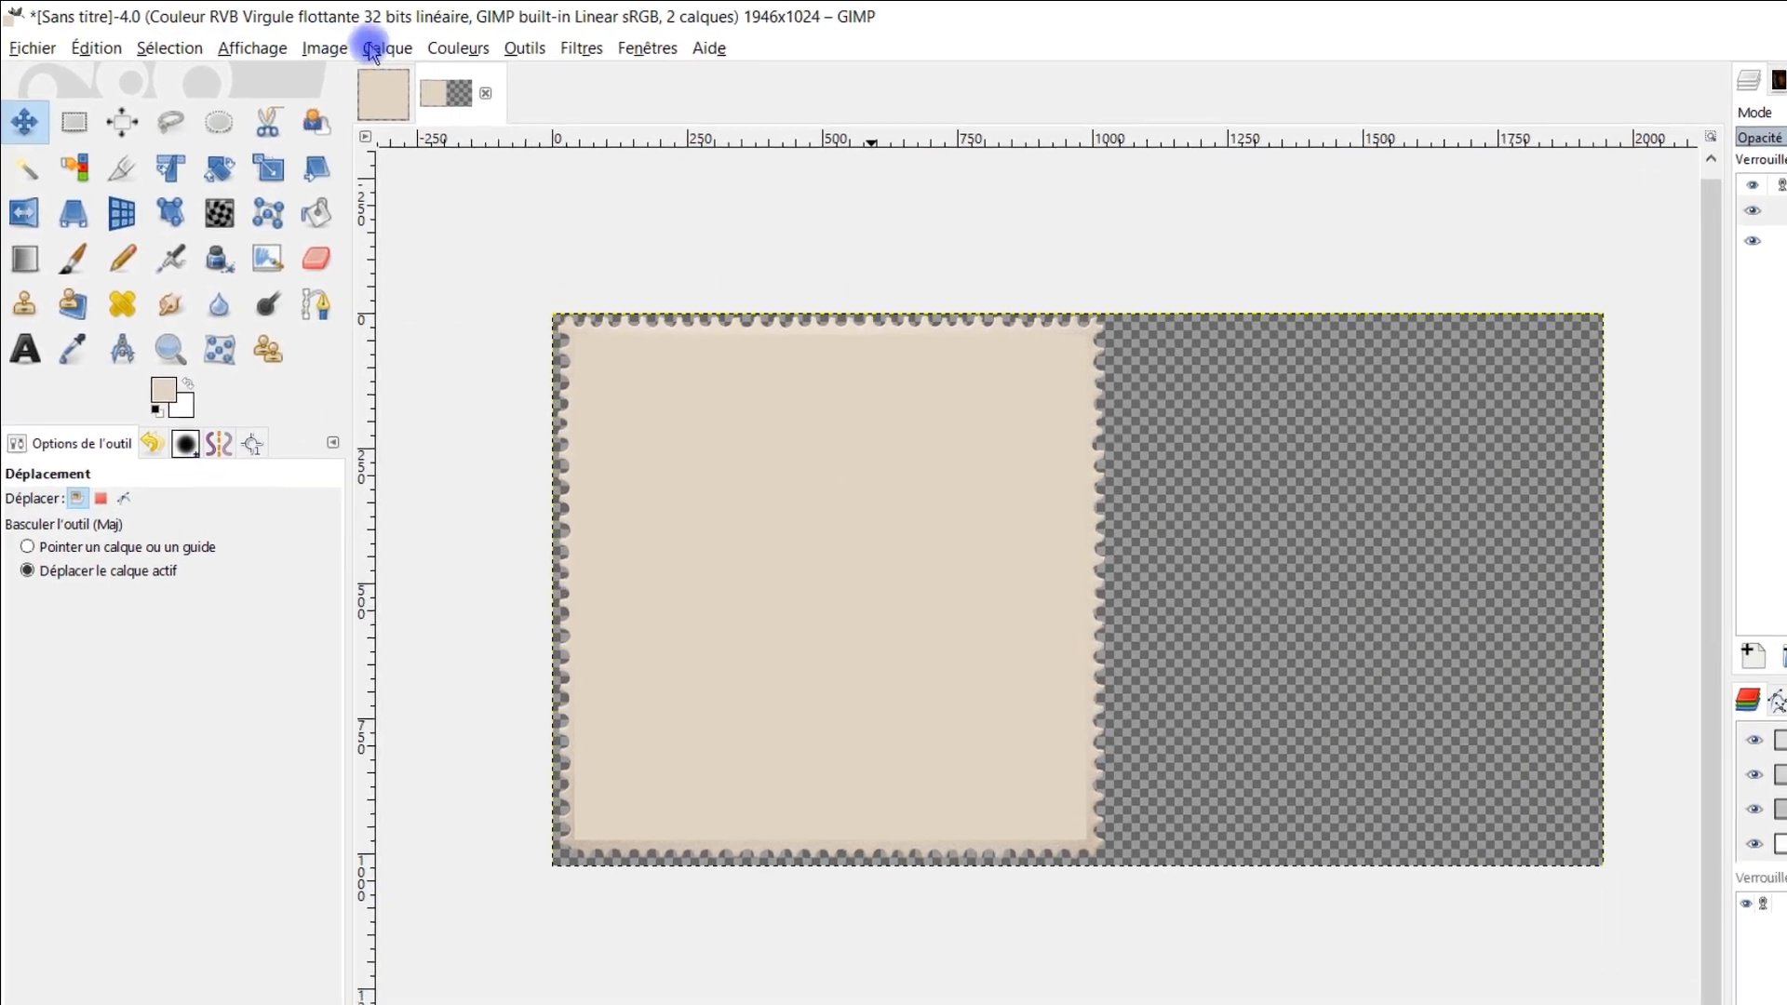
Crop layer #2 to its content and align it with the right edge of the image
click(332, 40)
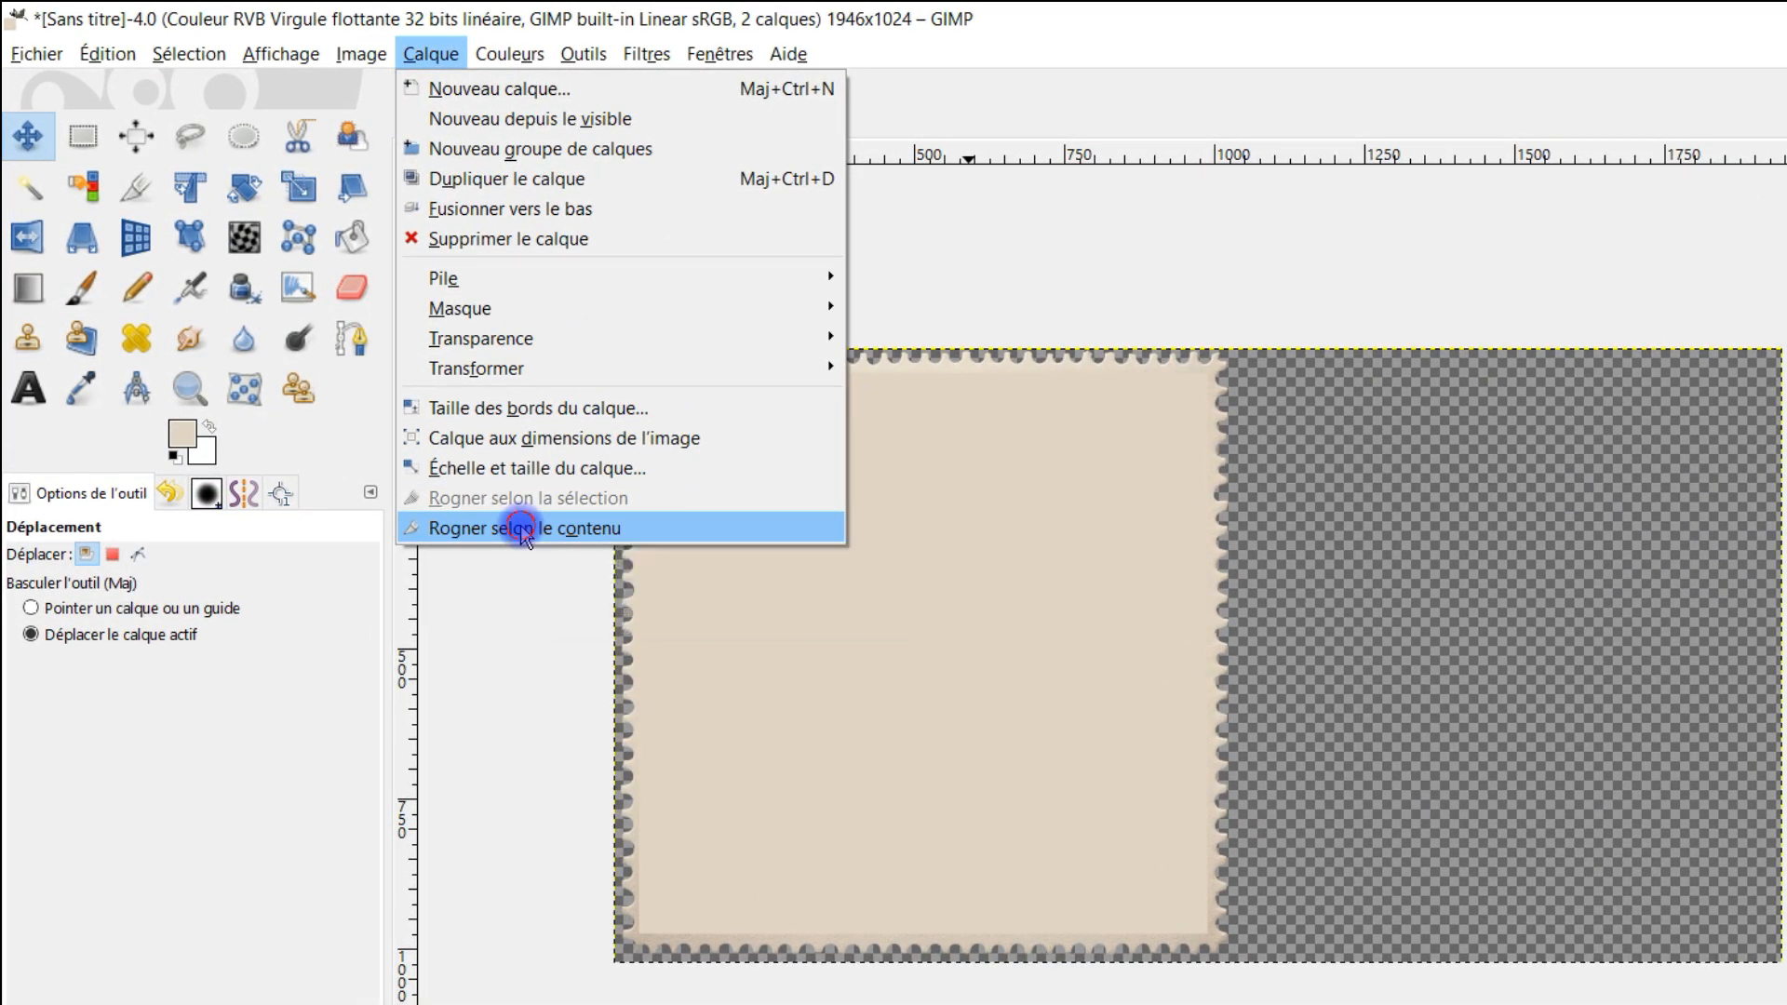
click(507, 503)
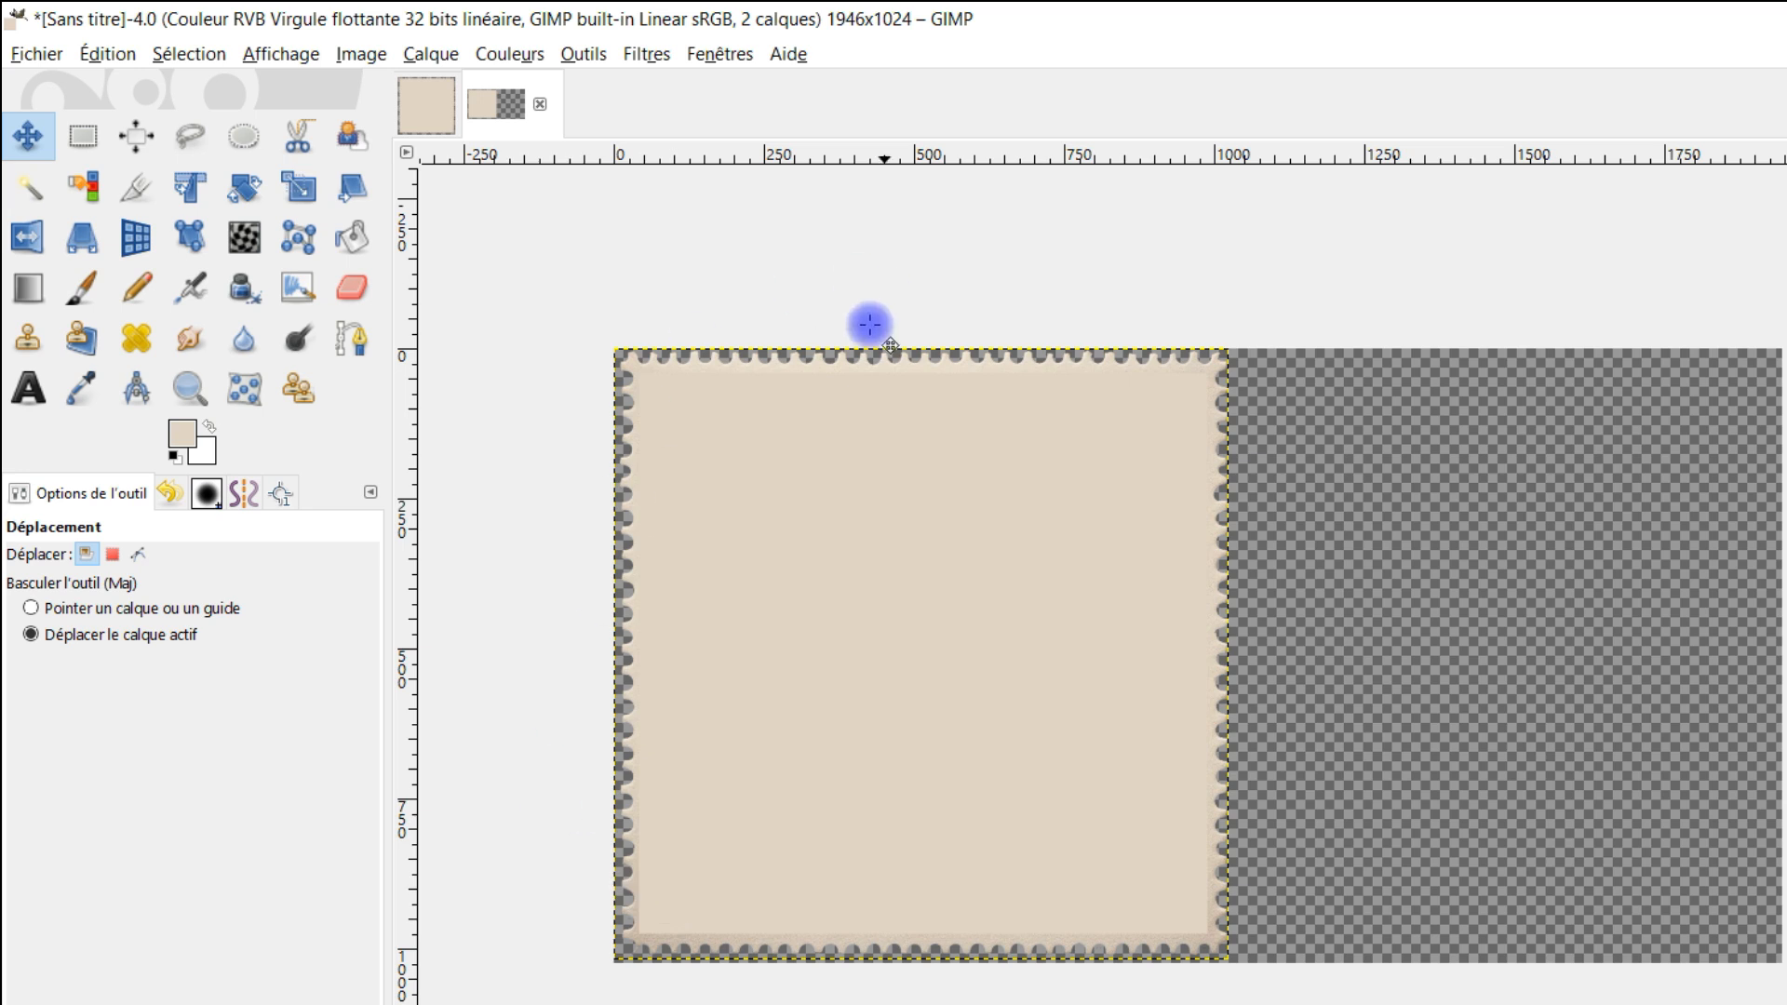
click(140, 137)
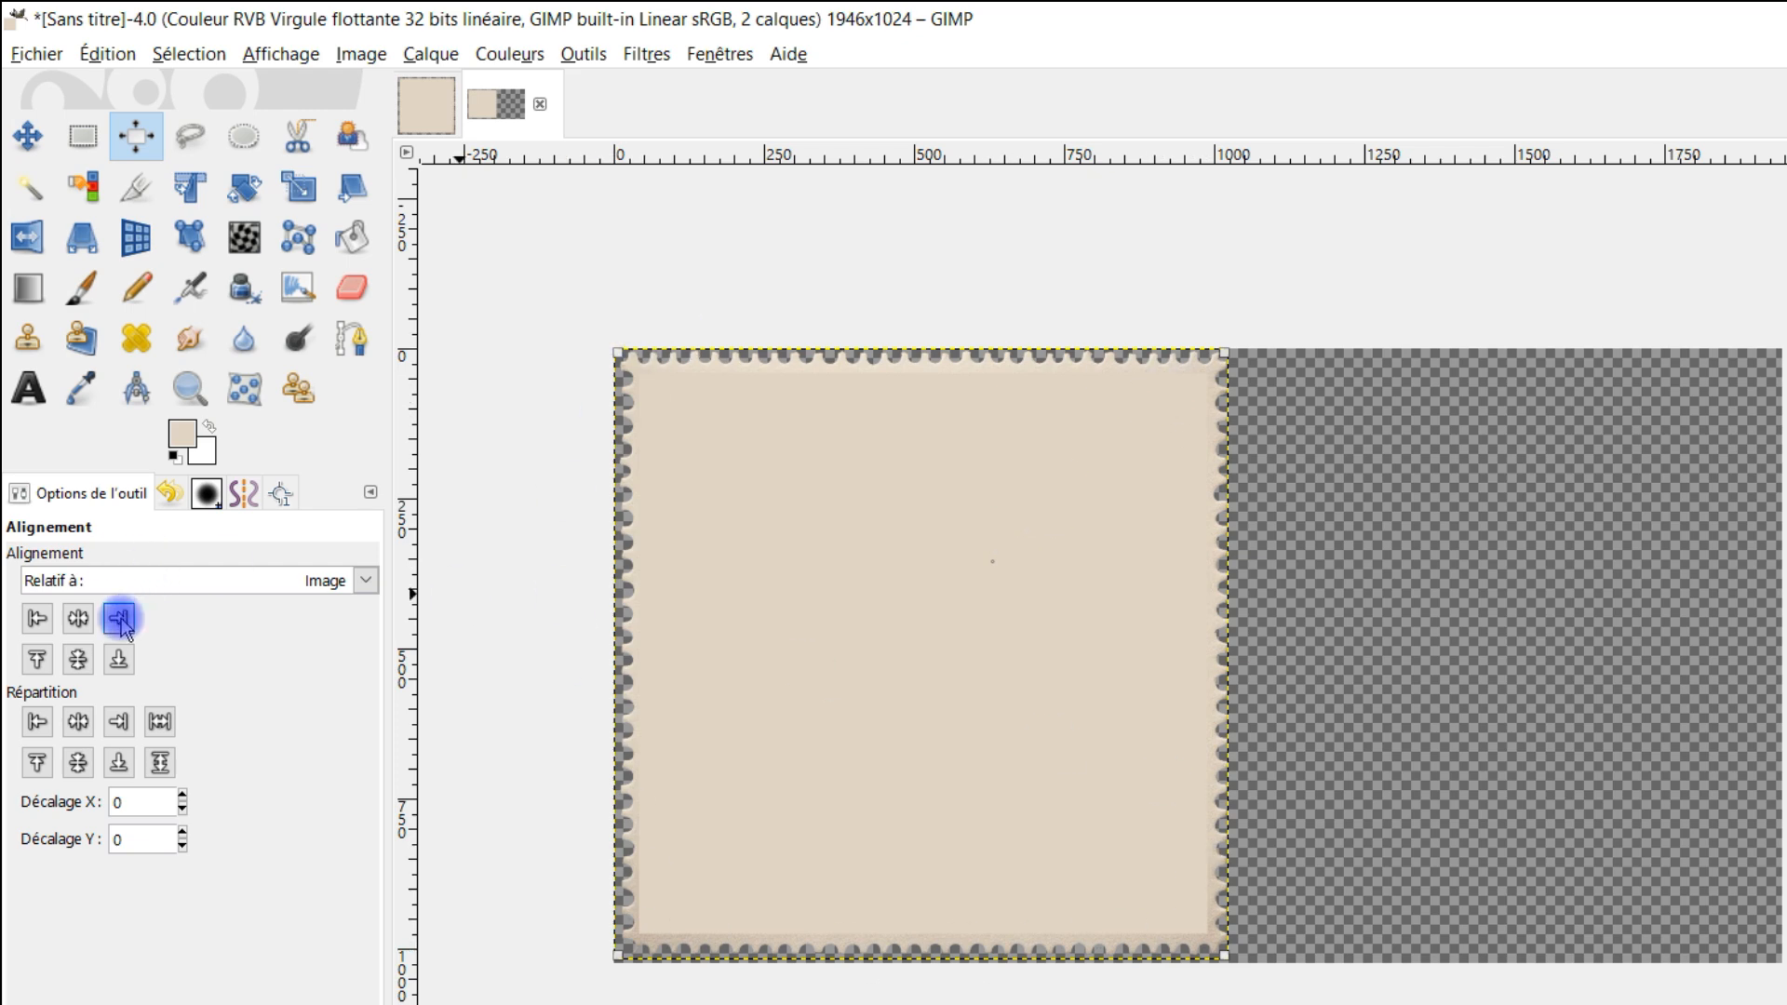
click(119, 618)
click(1420, 531)
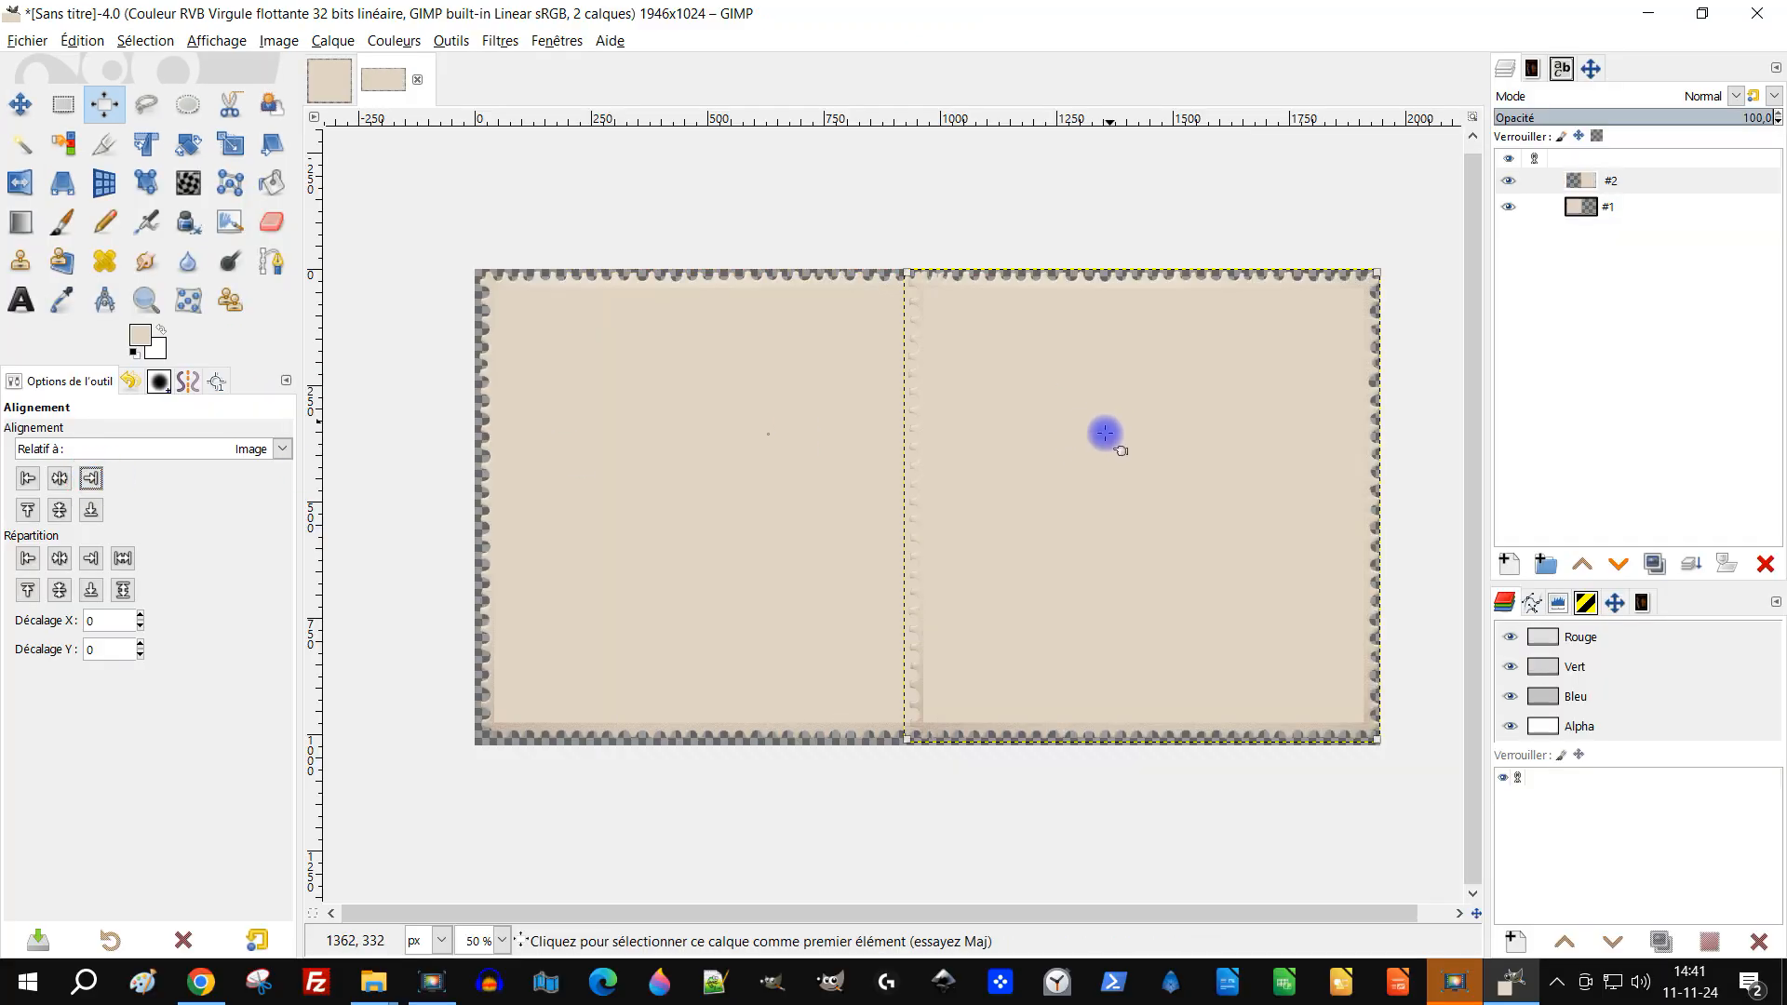
Select a vertical rectangle about 188 px wide over the seam between the two copies, ending just above the bottom textured border
scroll(1024, 518, up, 2)
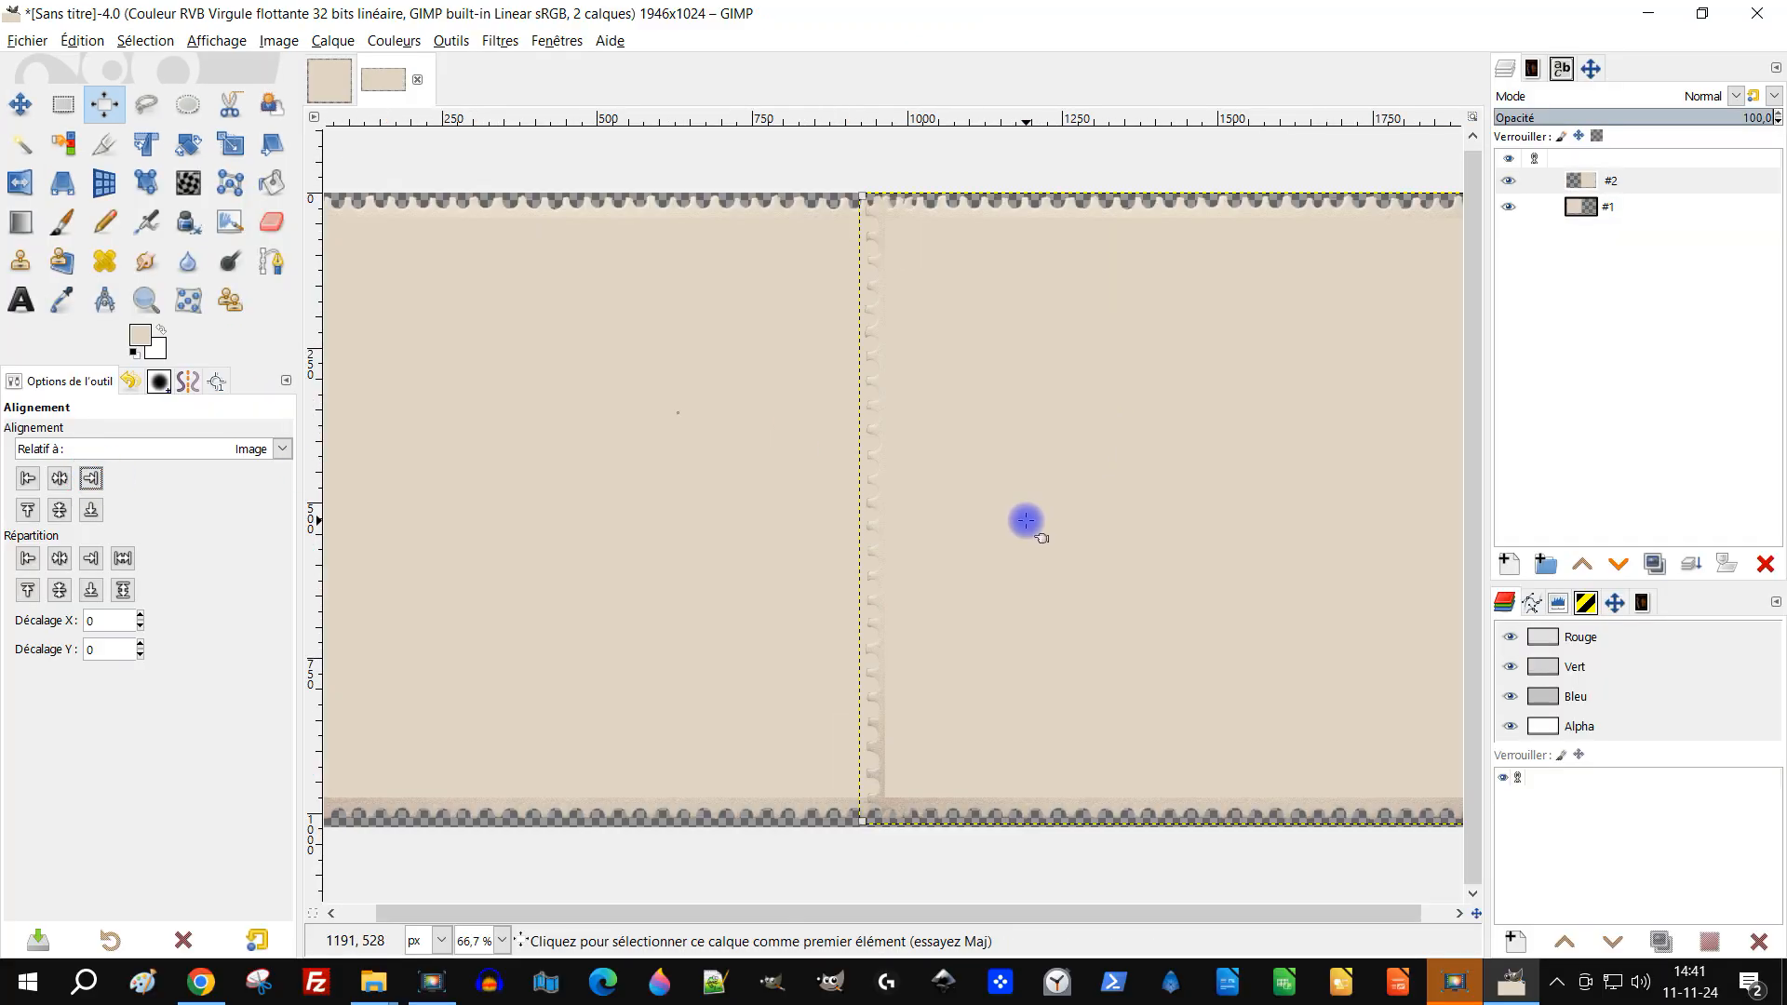
scroll(1045, 527, down, 1)
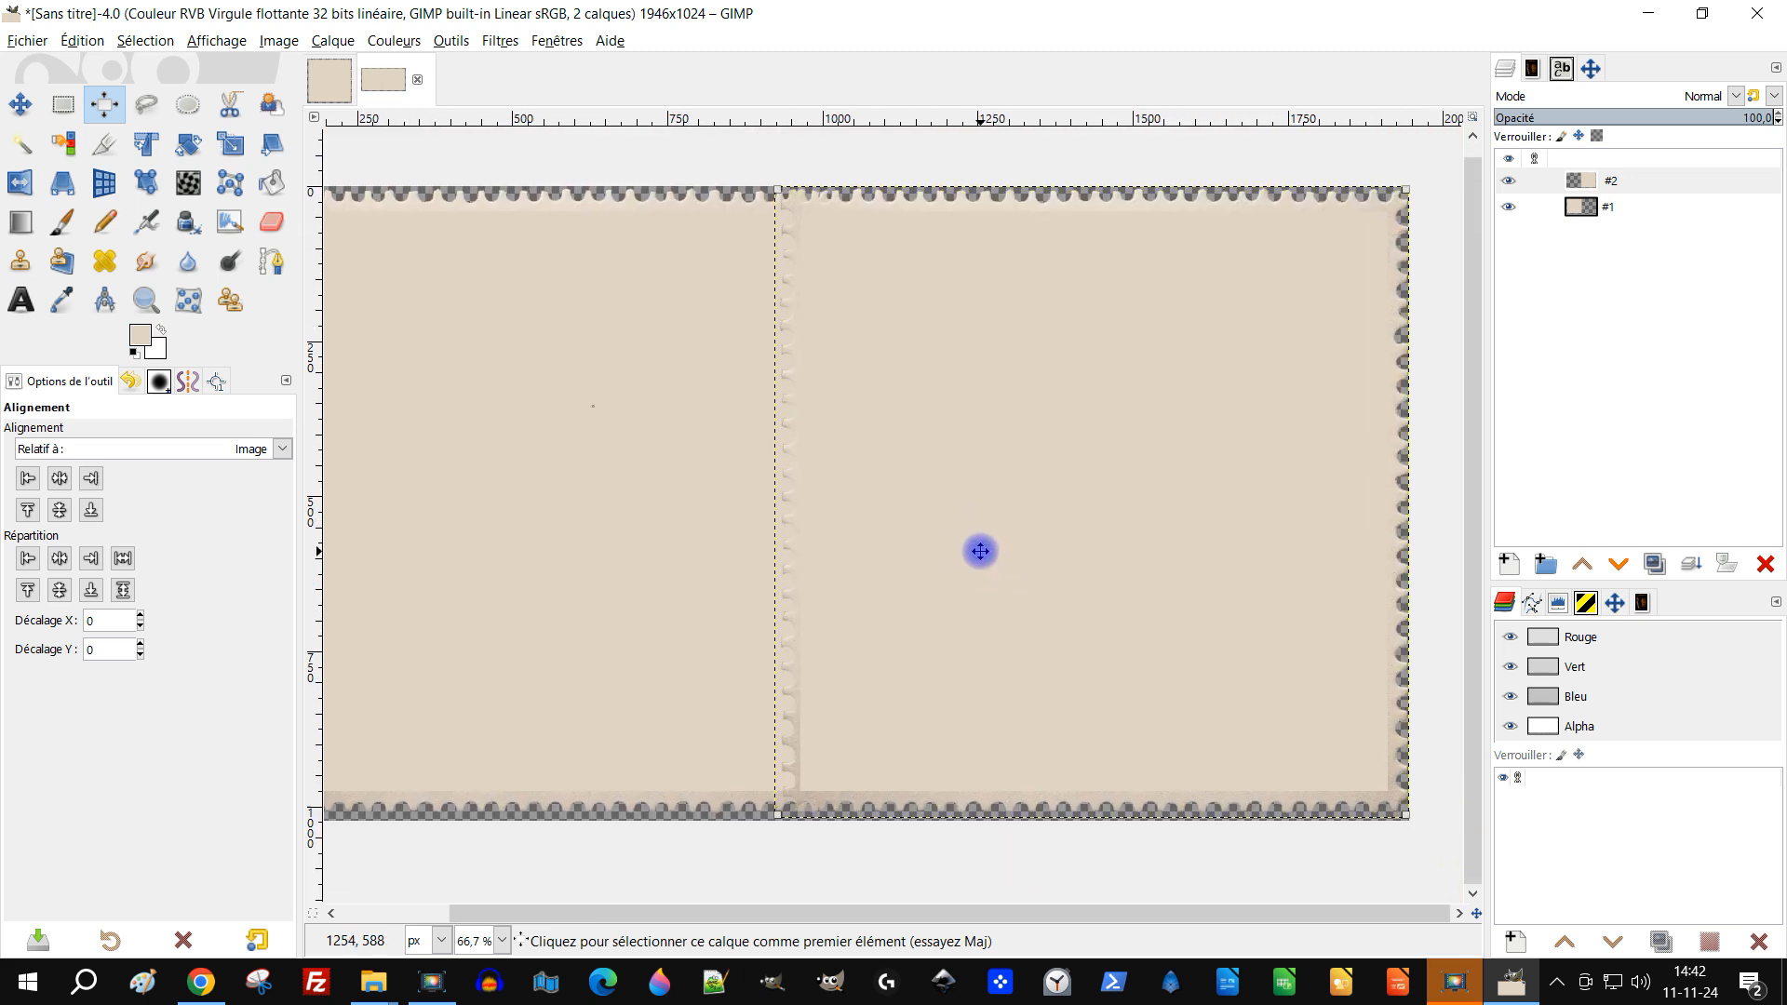
click(65, 104)
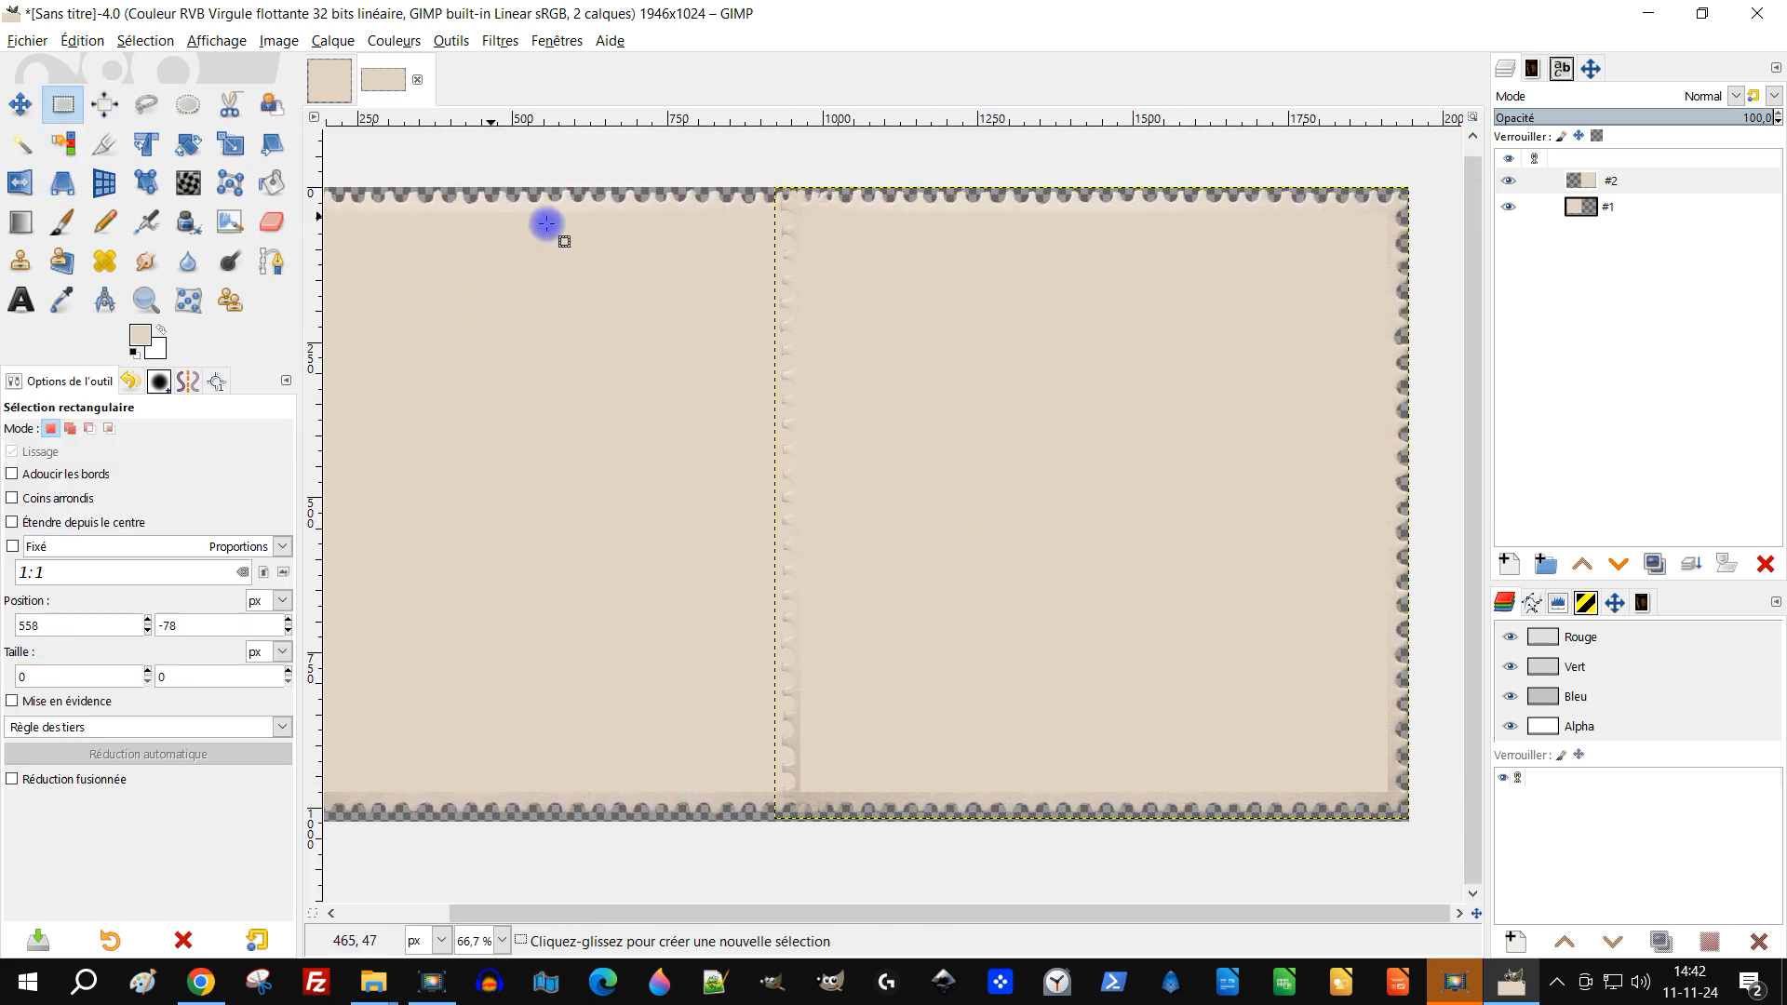
drag(694, 159, 806, 898)
scroll(805, 898, up, 4)
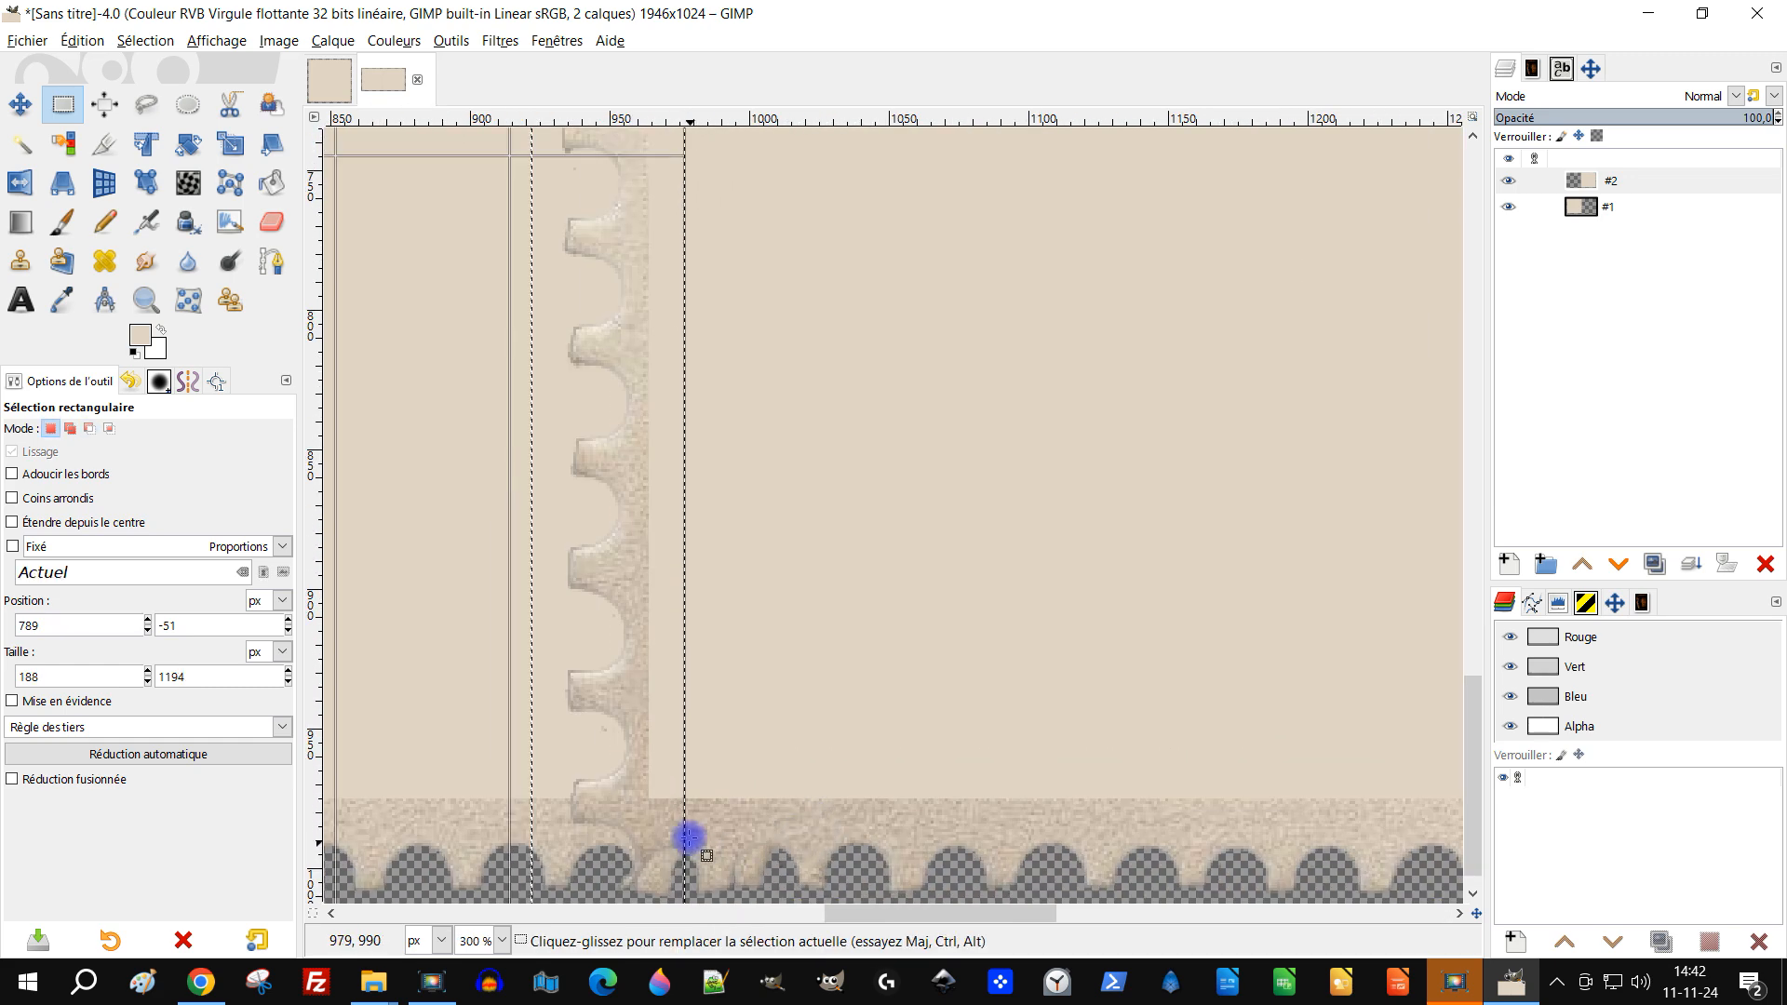
scroll(744, 800, down, 2)
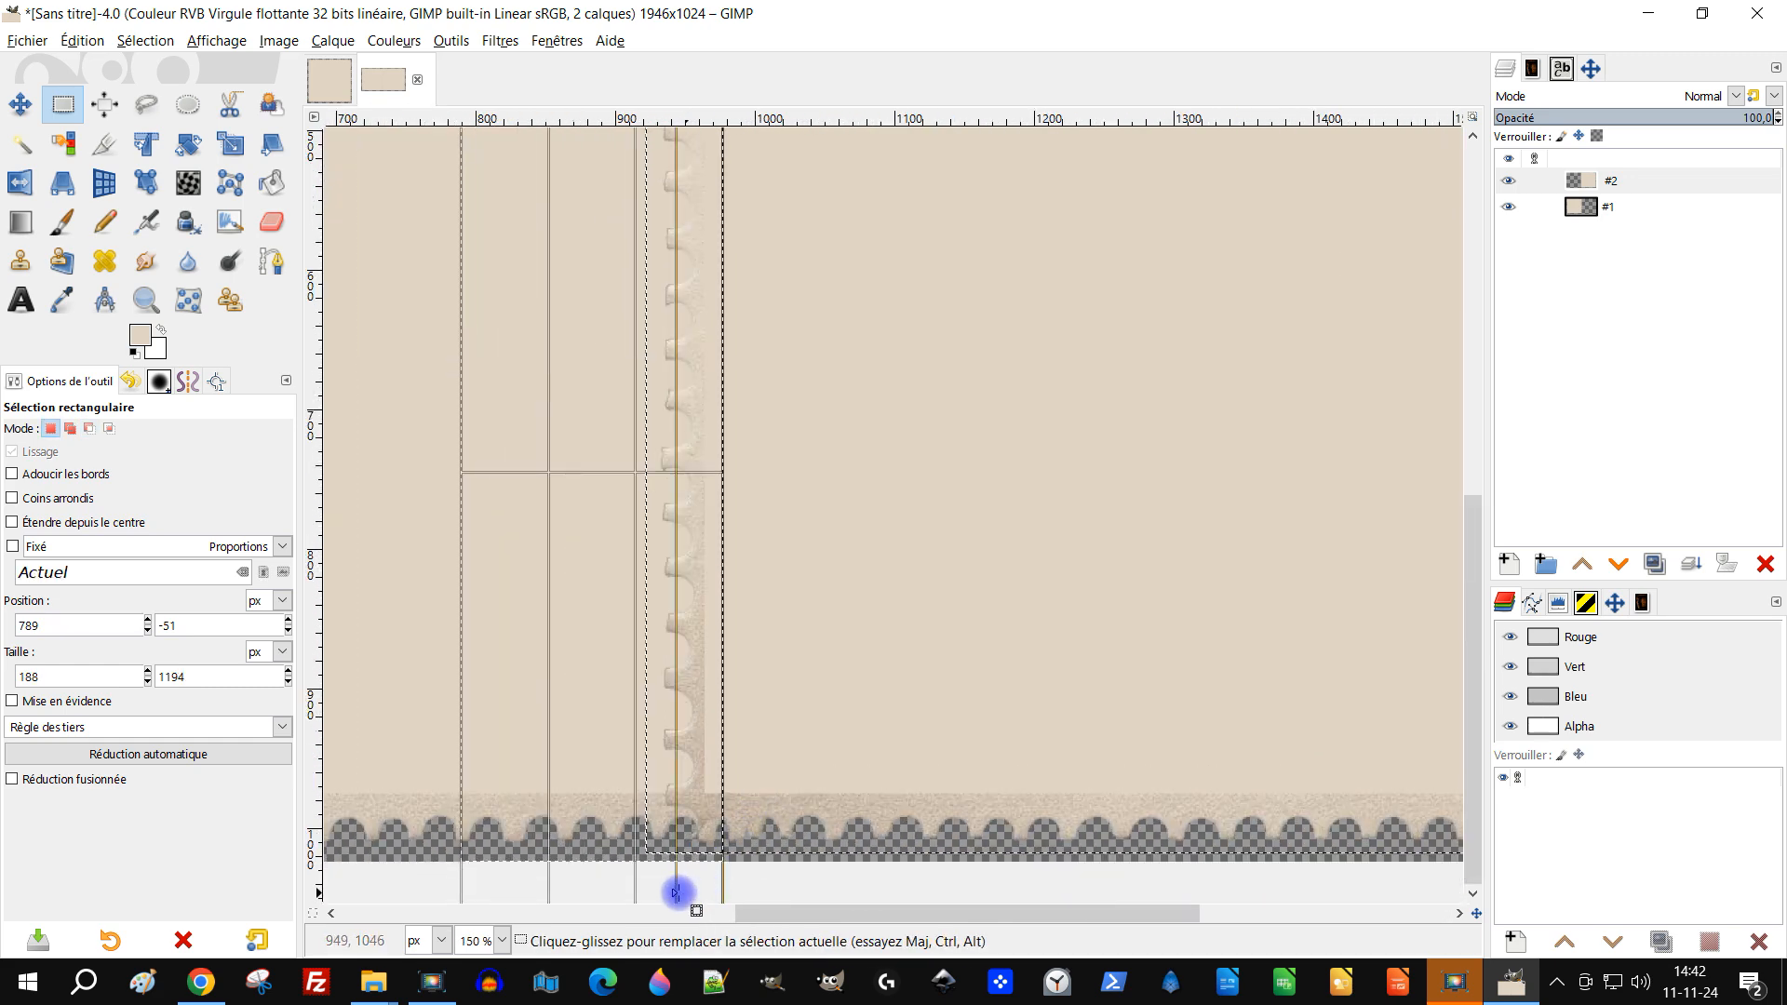
scroll(722, 763, down, 2)
drag(670, 846, 686, 745)
scroll(701, 747, up, 5)
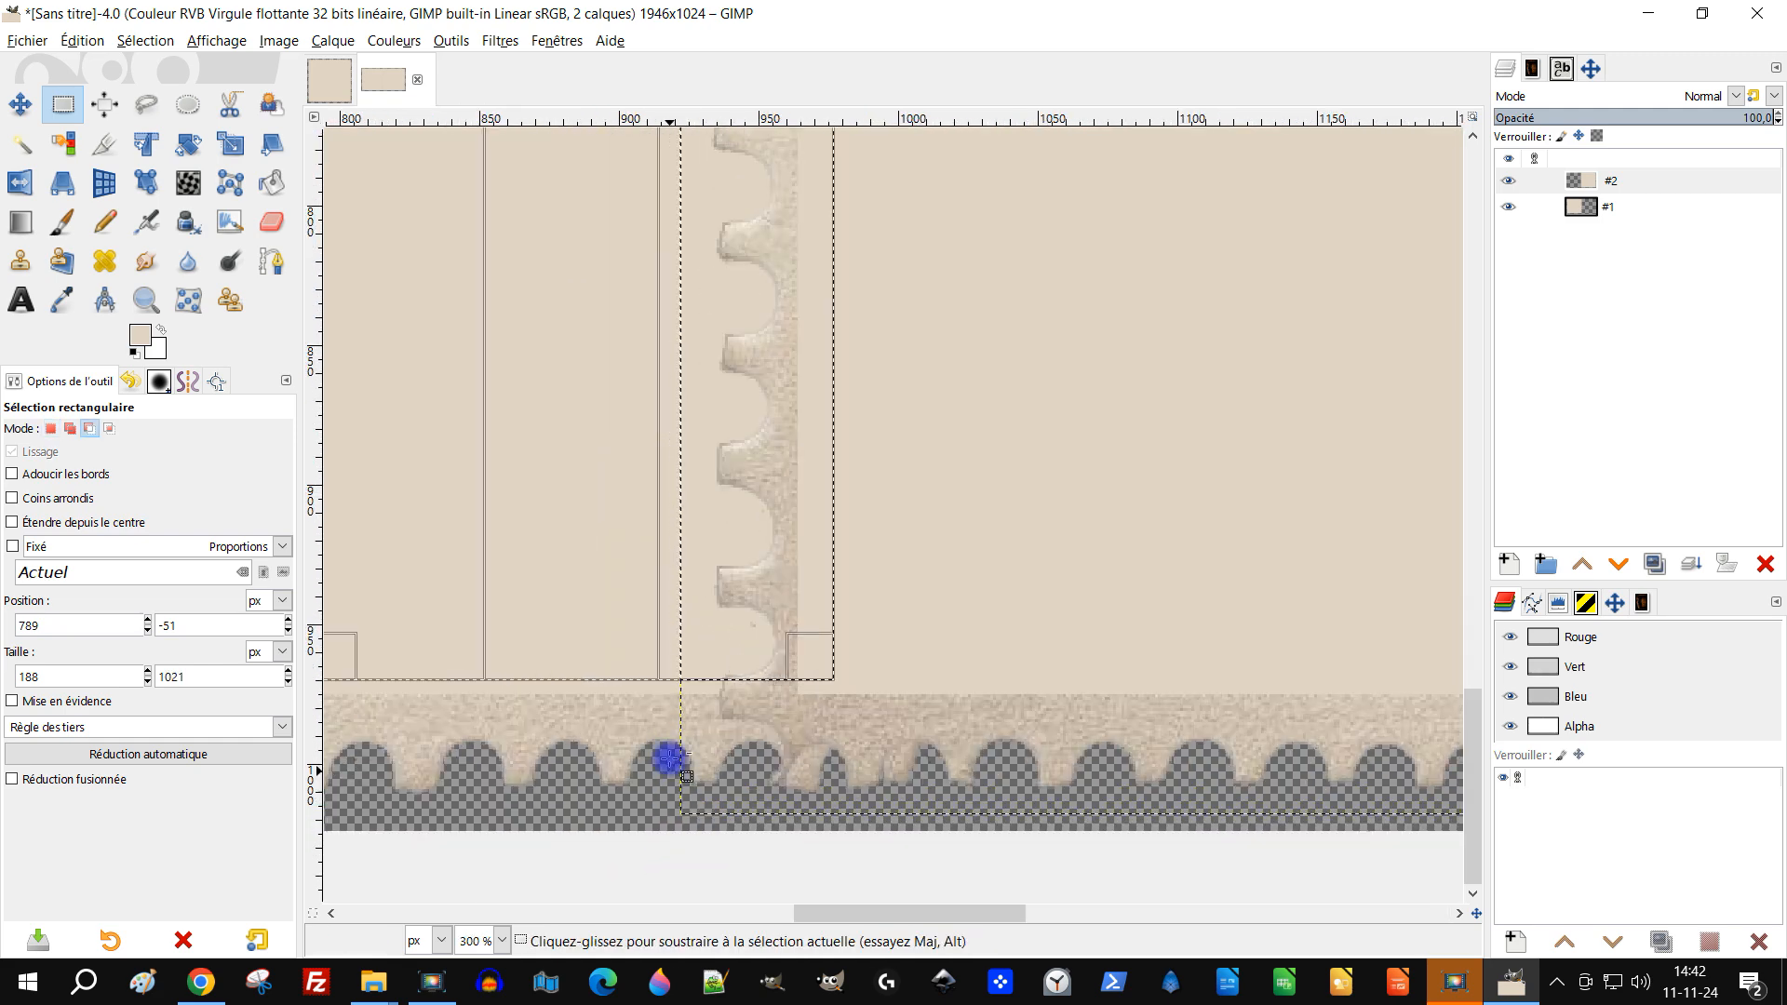
drag(646, 610, 657, 632)
Shorten the seam selection from above to 188 × 972 px, clear its content from layer #2 and deselect
scroll(705, 594, up, 15)
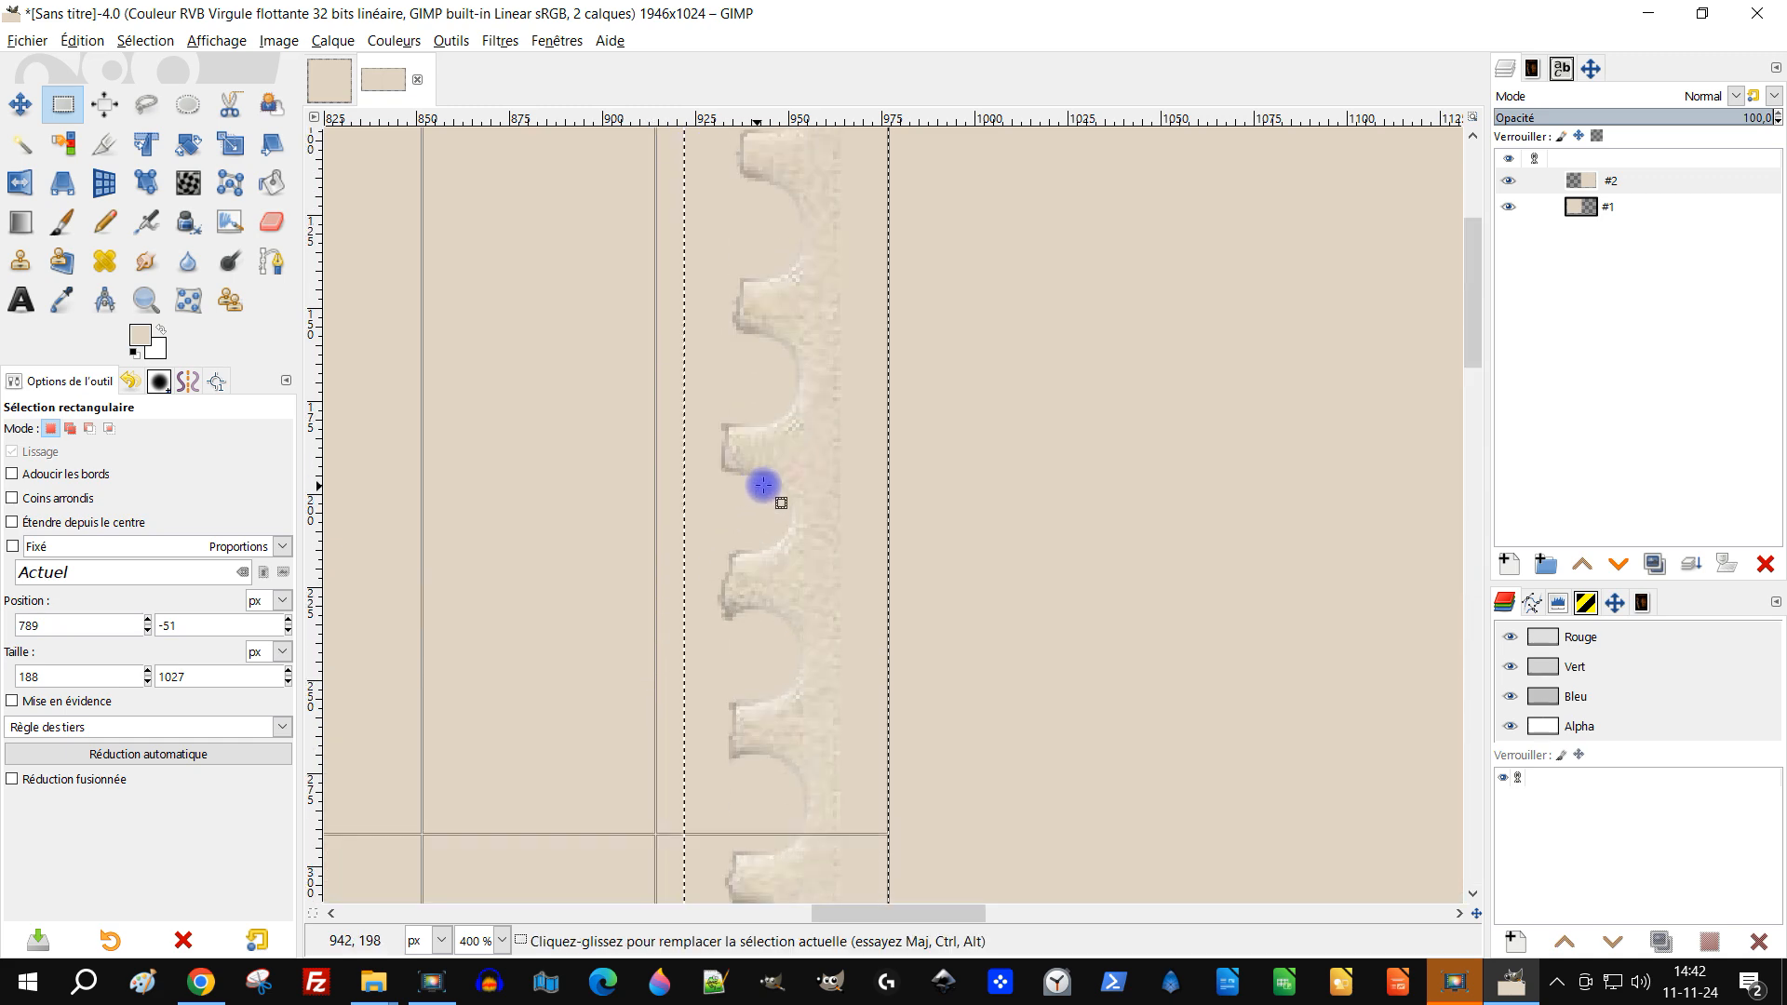
scroll(750, 202, down, 3)
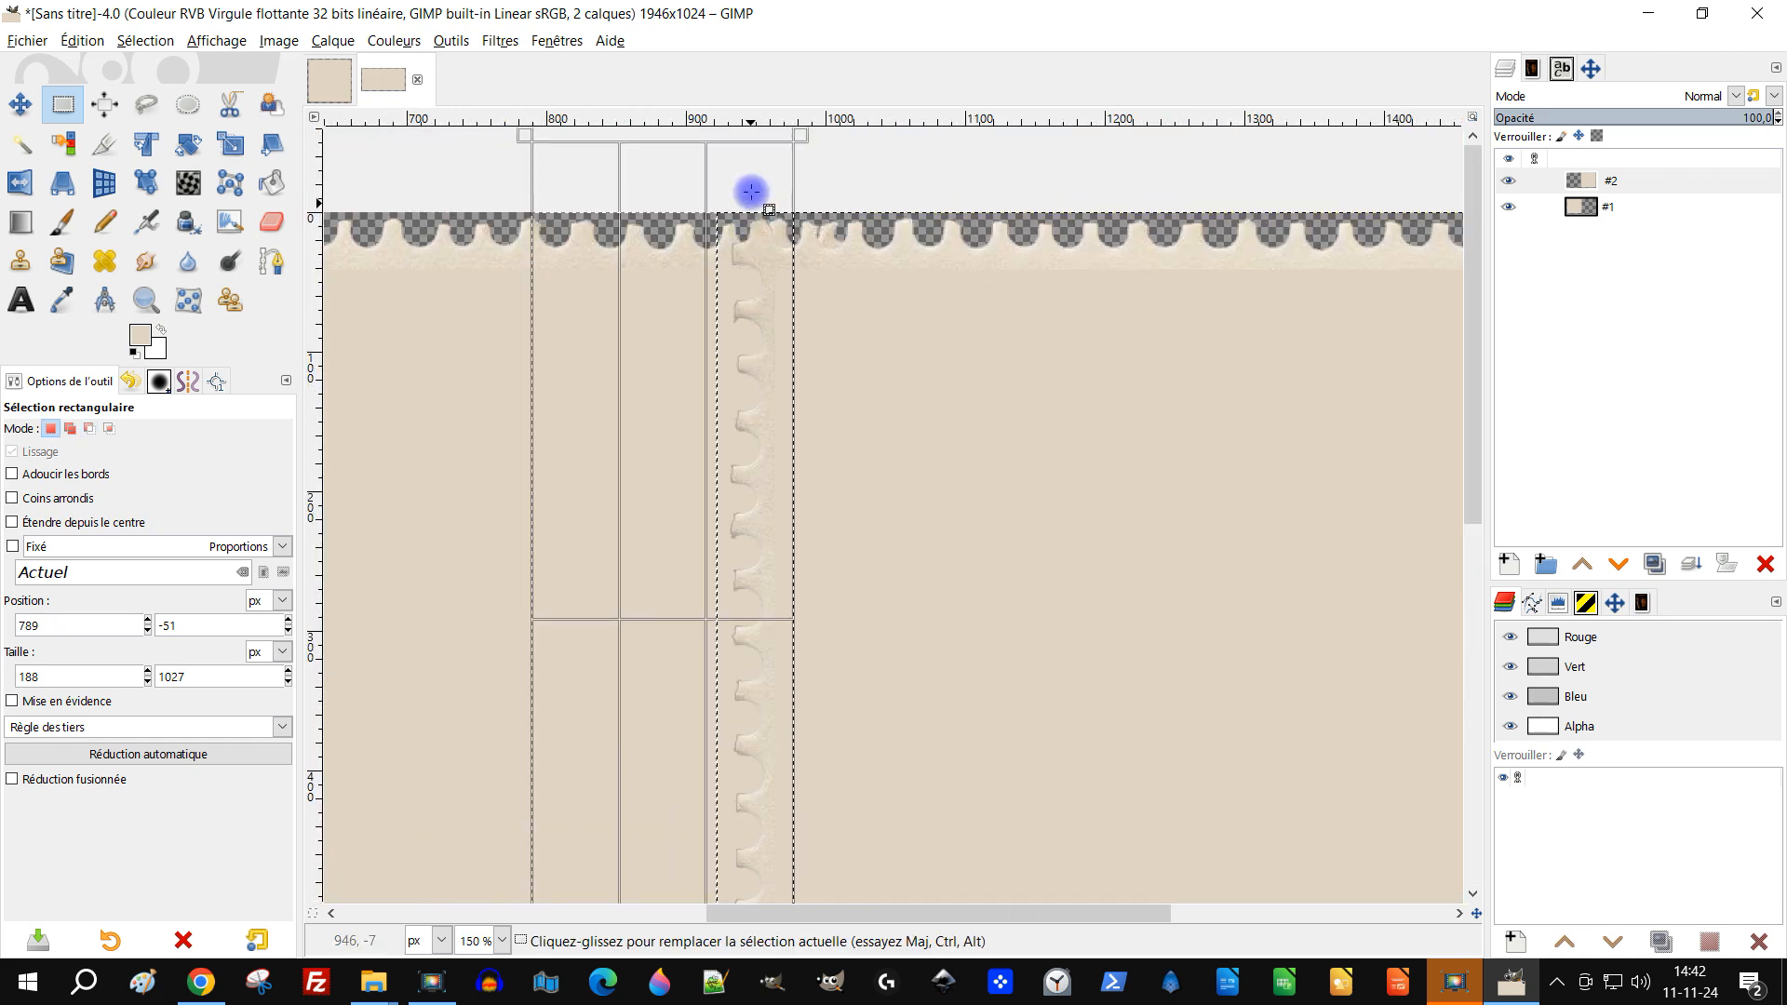
drag(695, 159, 695, 385)
scroll(686, 423, up, 3)
scroll(710, 382, down, 2)
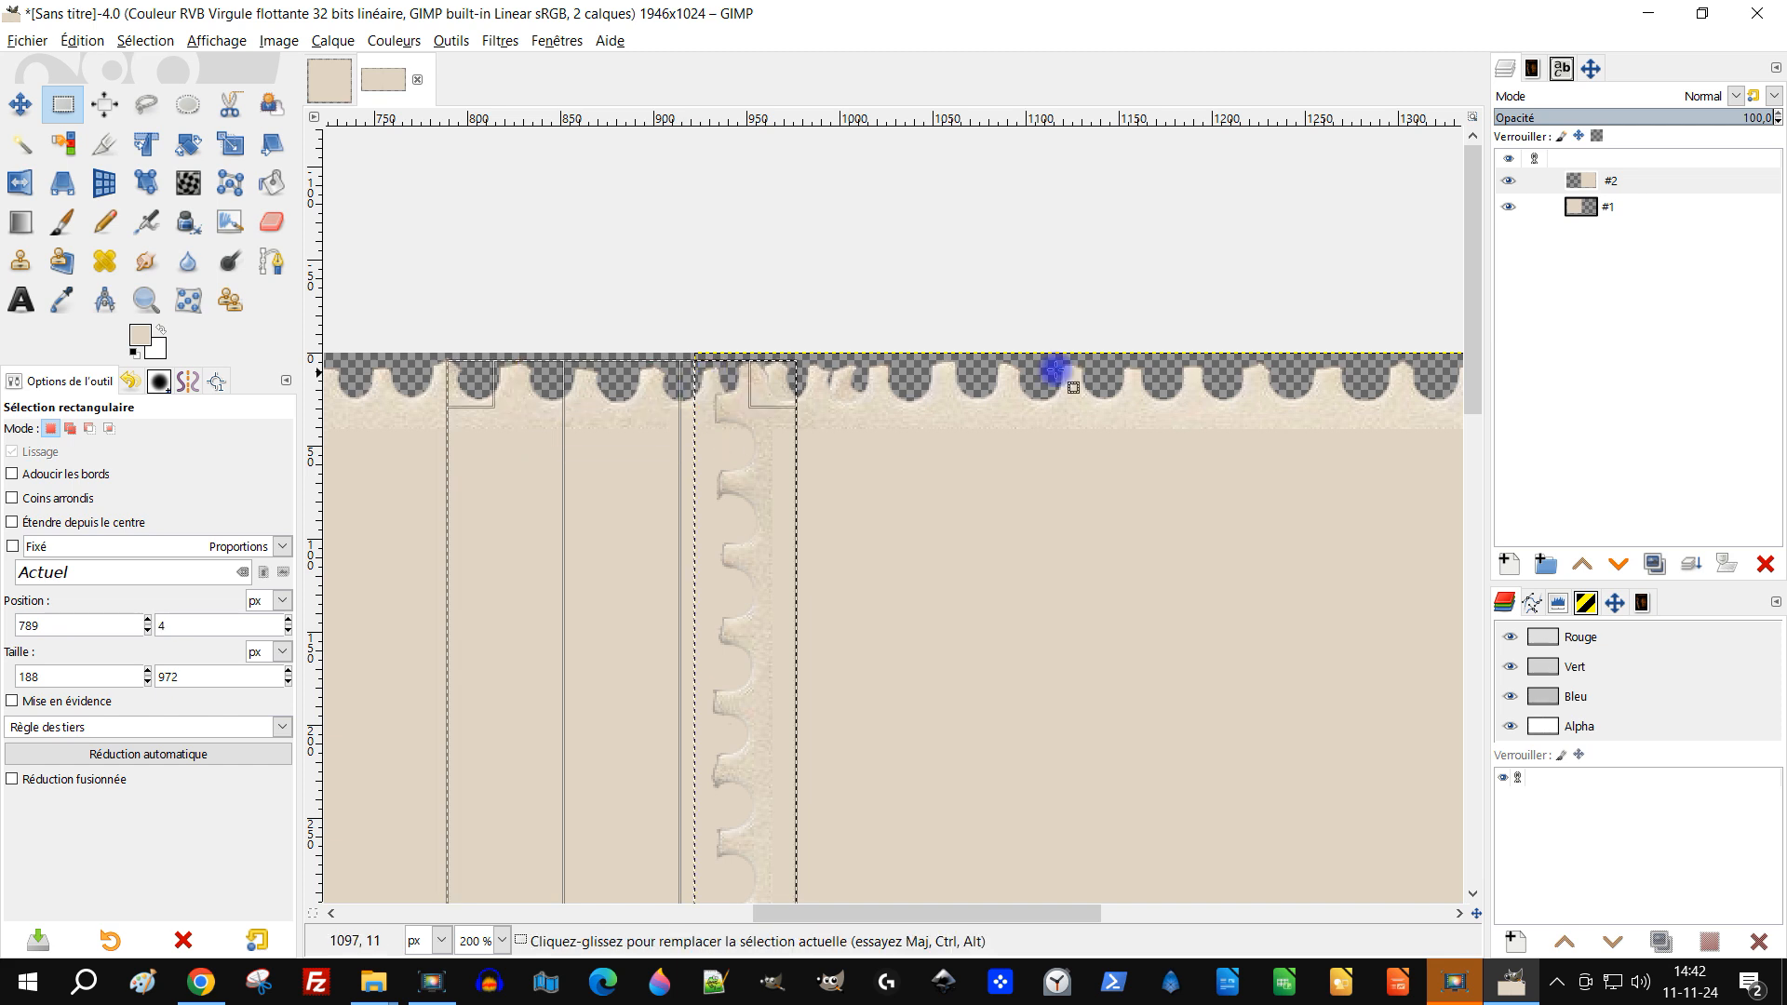
click(93, 41)
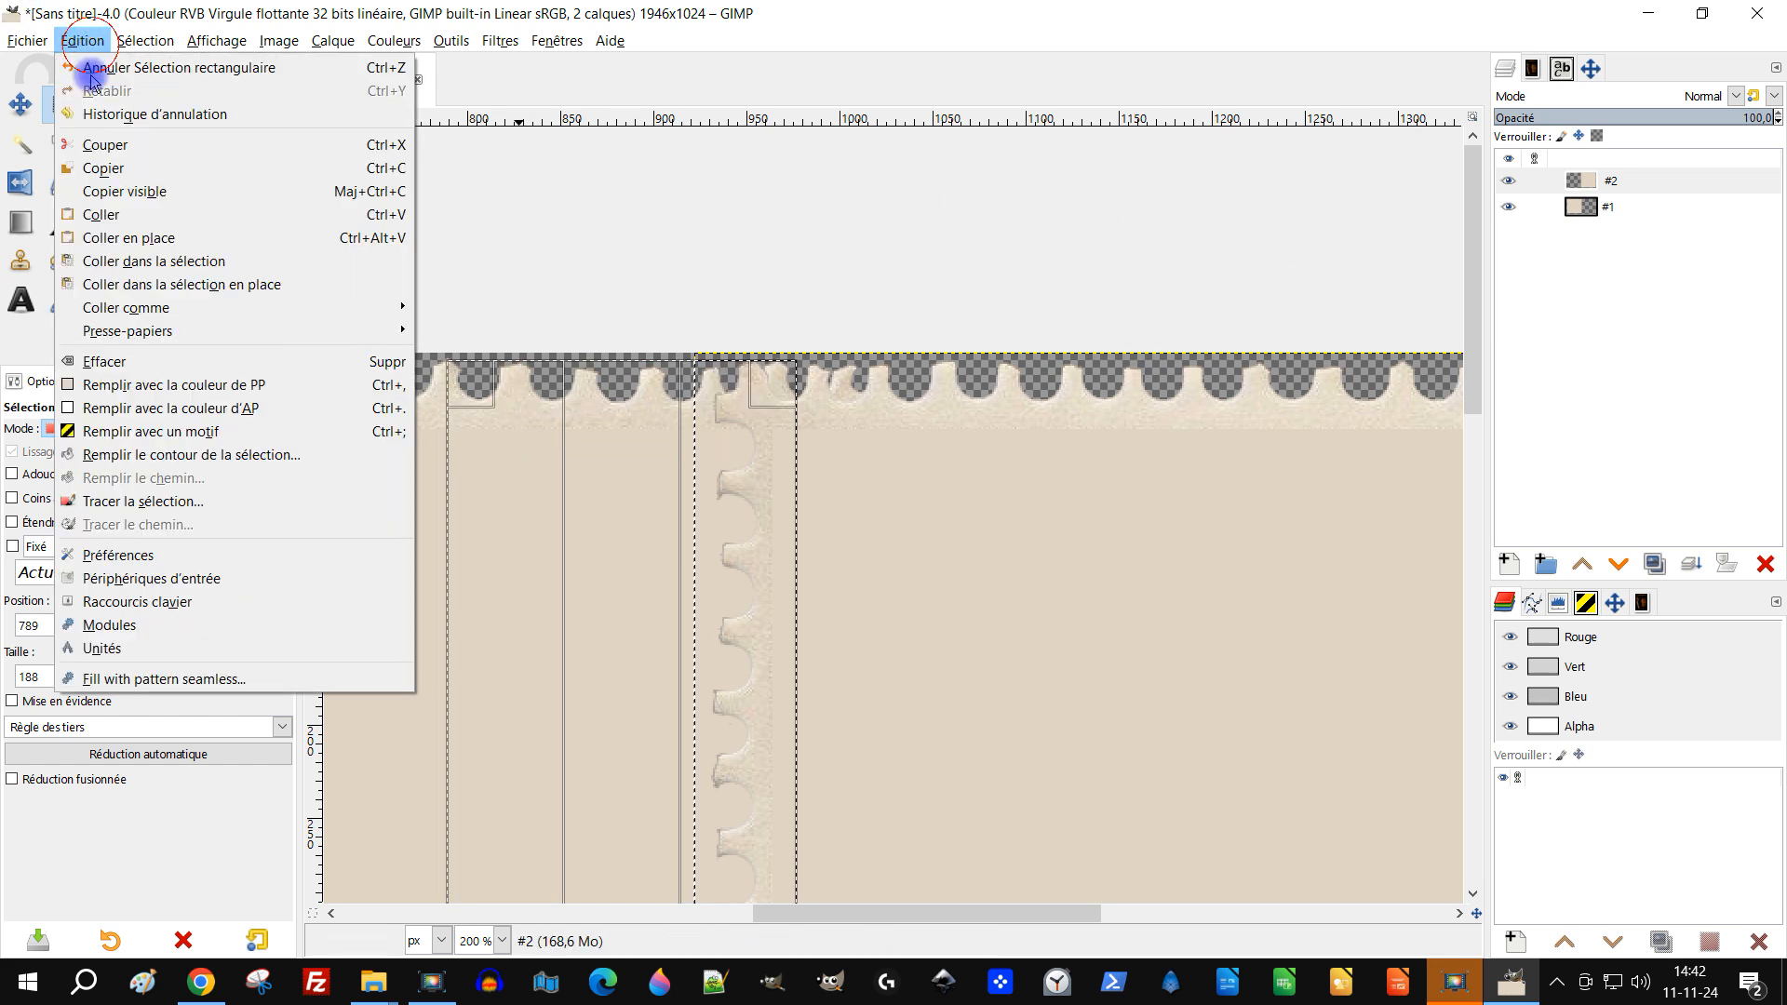
click(141, 364)
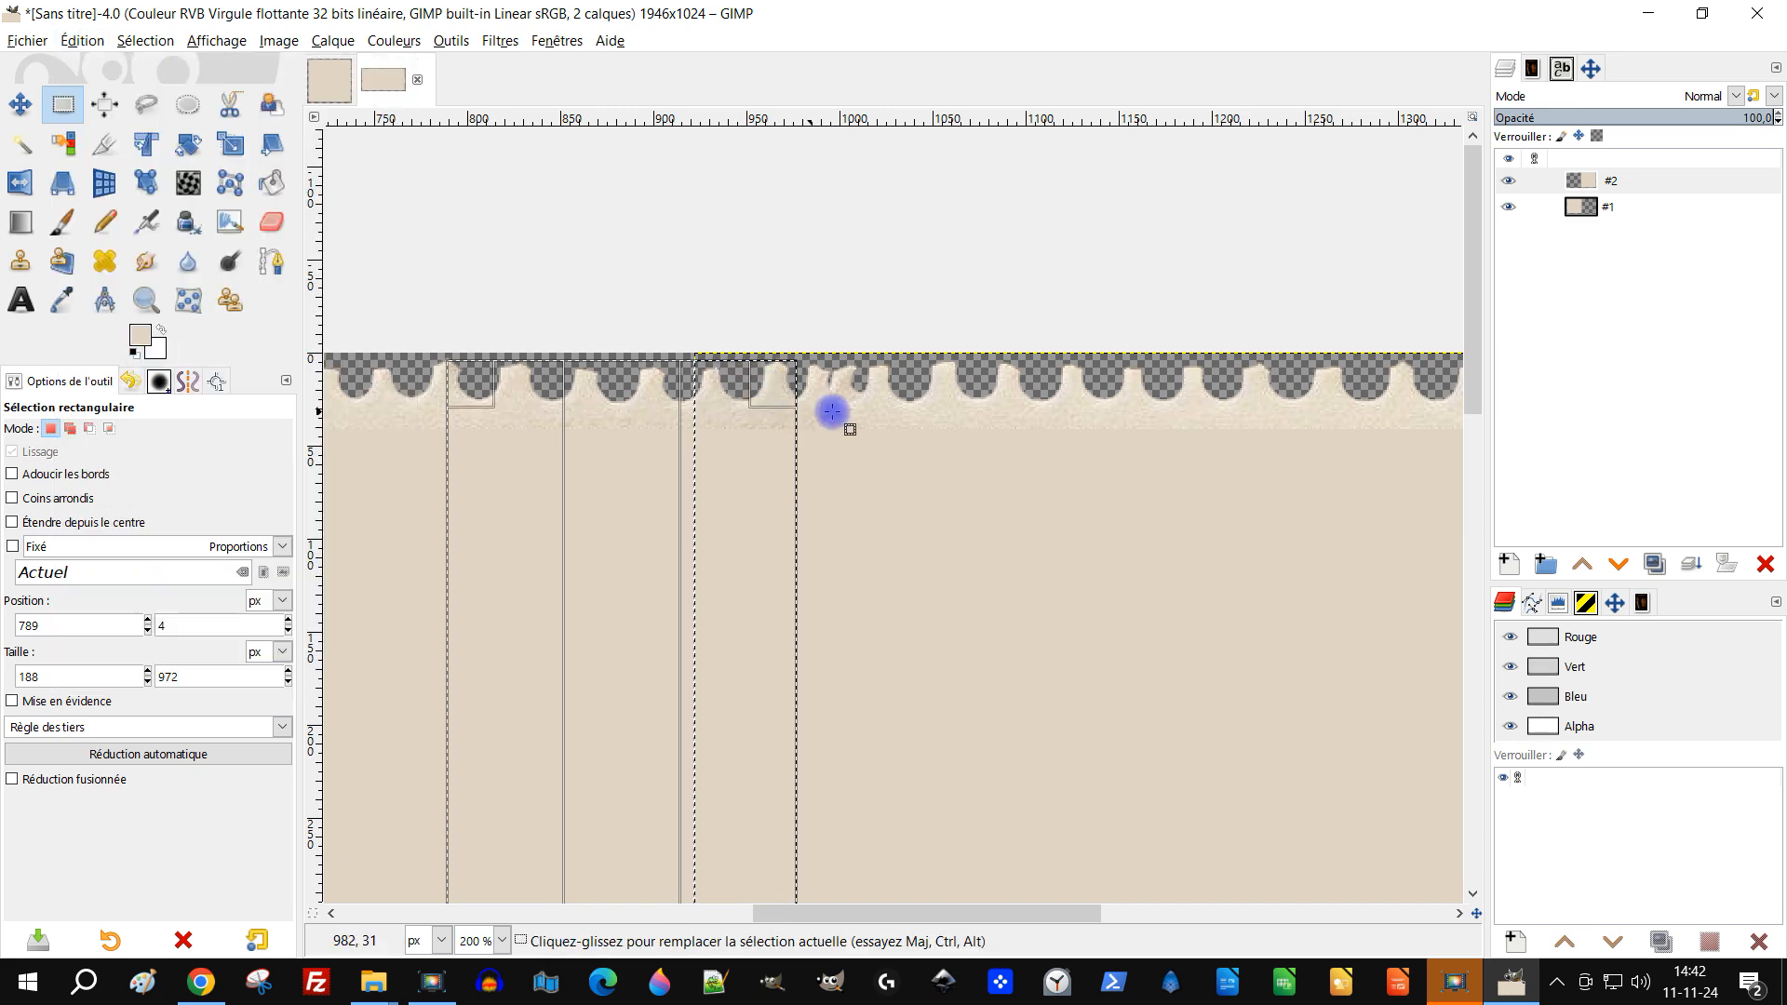
click(851, 283)
Try deleting a 77 × 53 px area of layer #2 over the bottom border at the seam, and undo the deletion
scroll(806, 487, down, 15)
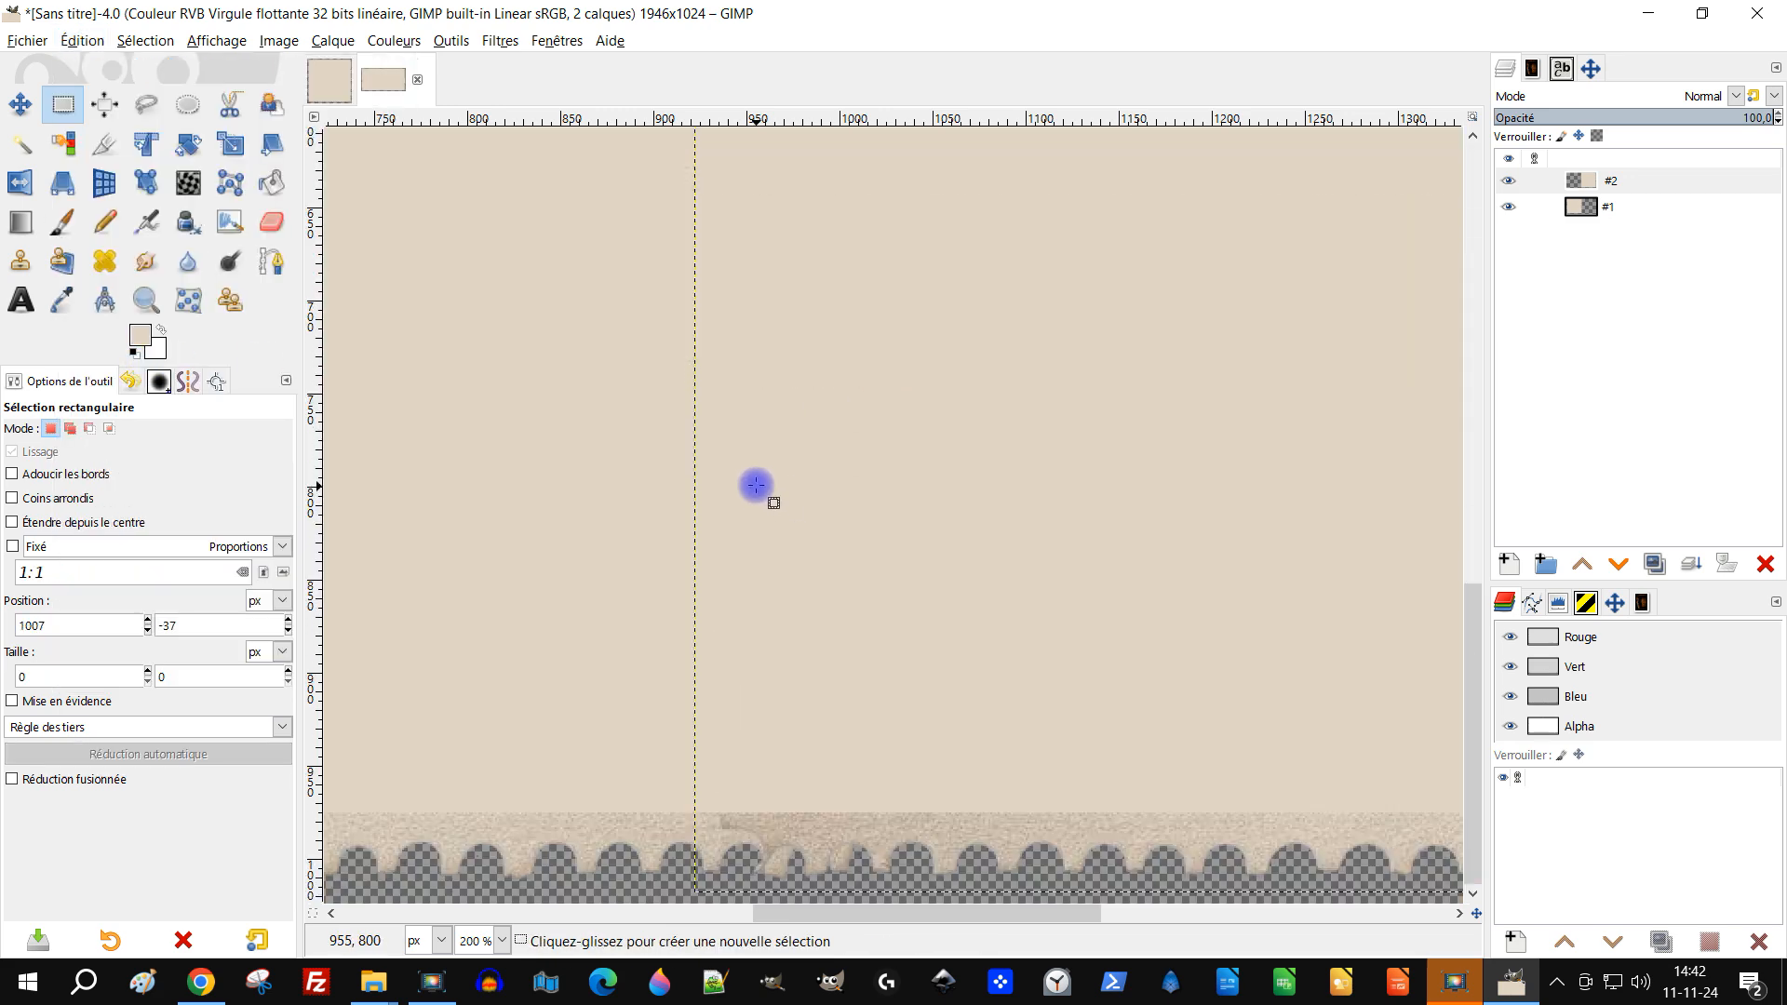
scroll(937, 797, up, 4)
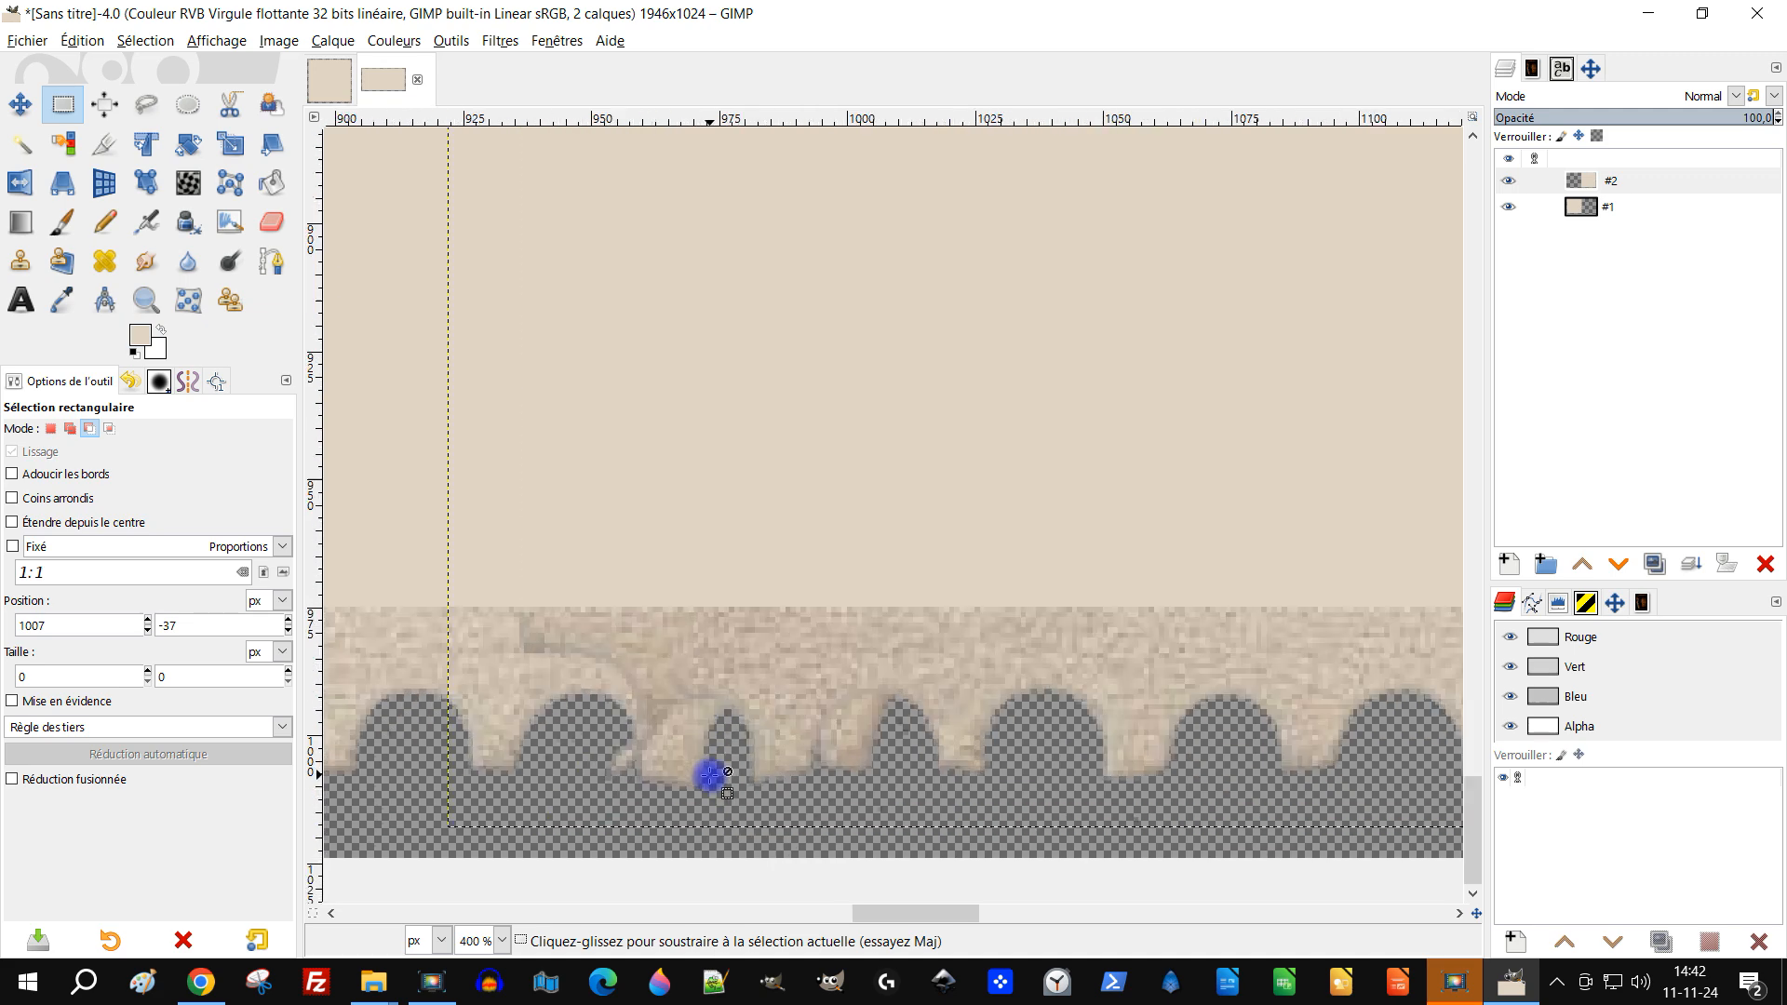
drag(484, 529, 877, 801)
key(Delete)
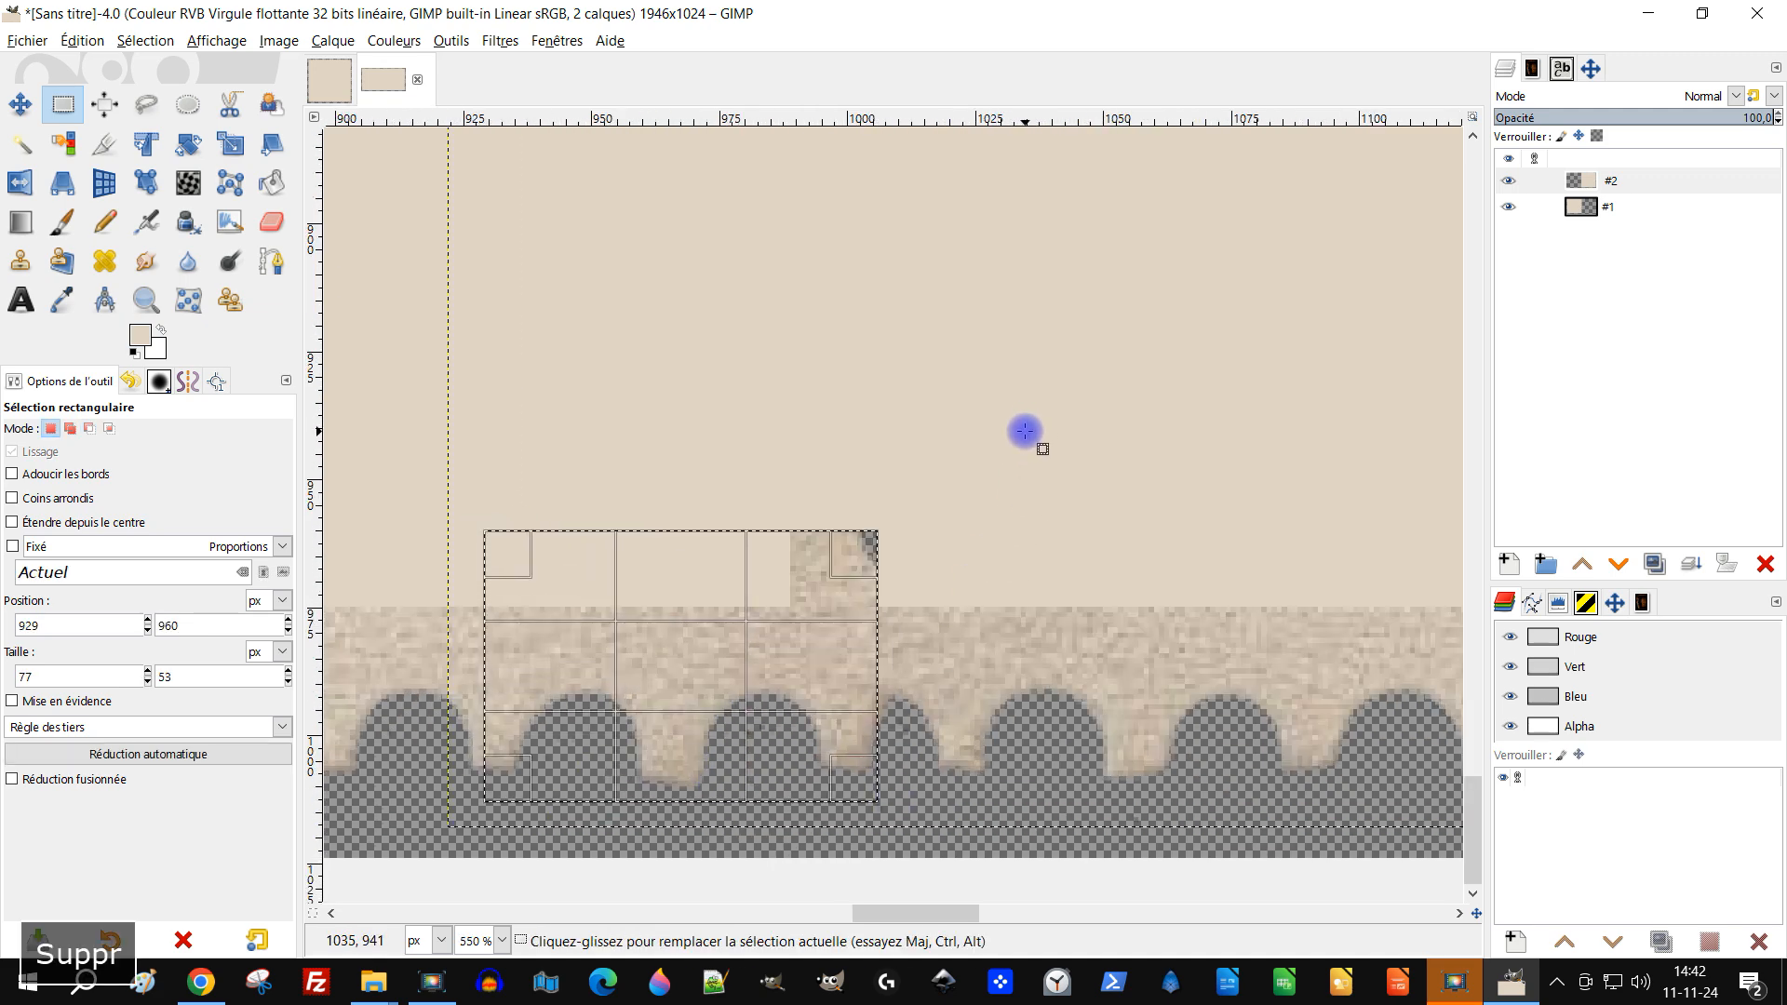
key(ctrl+z)
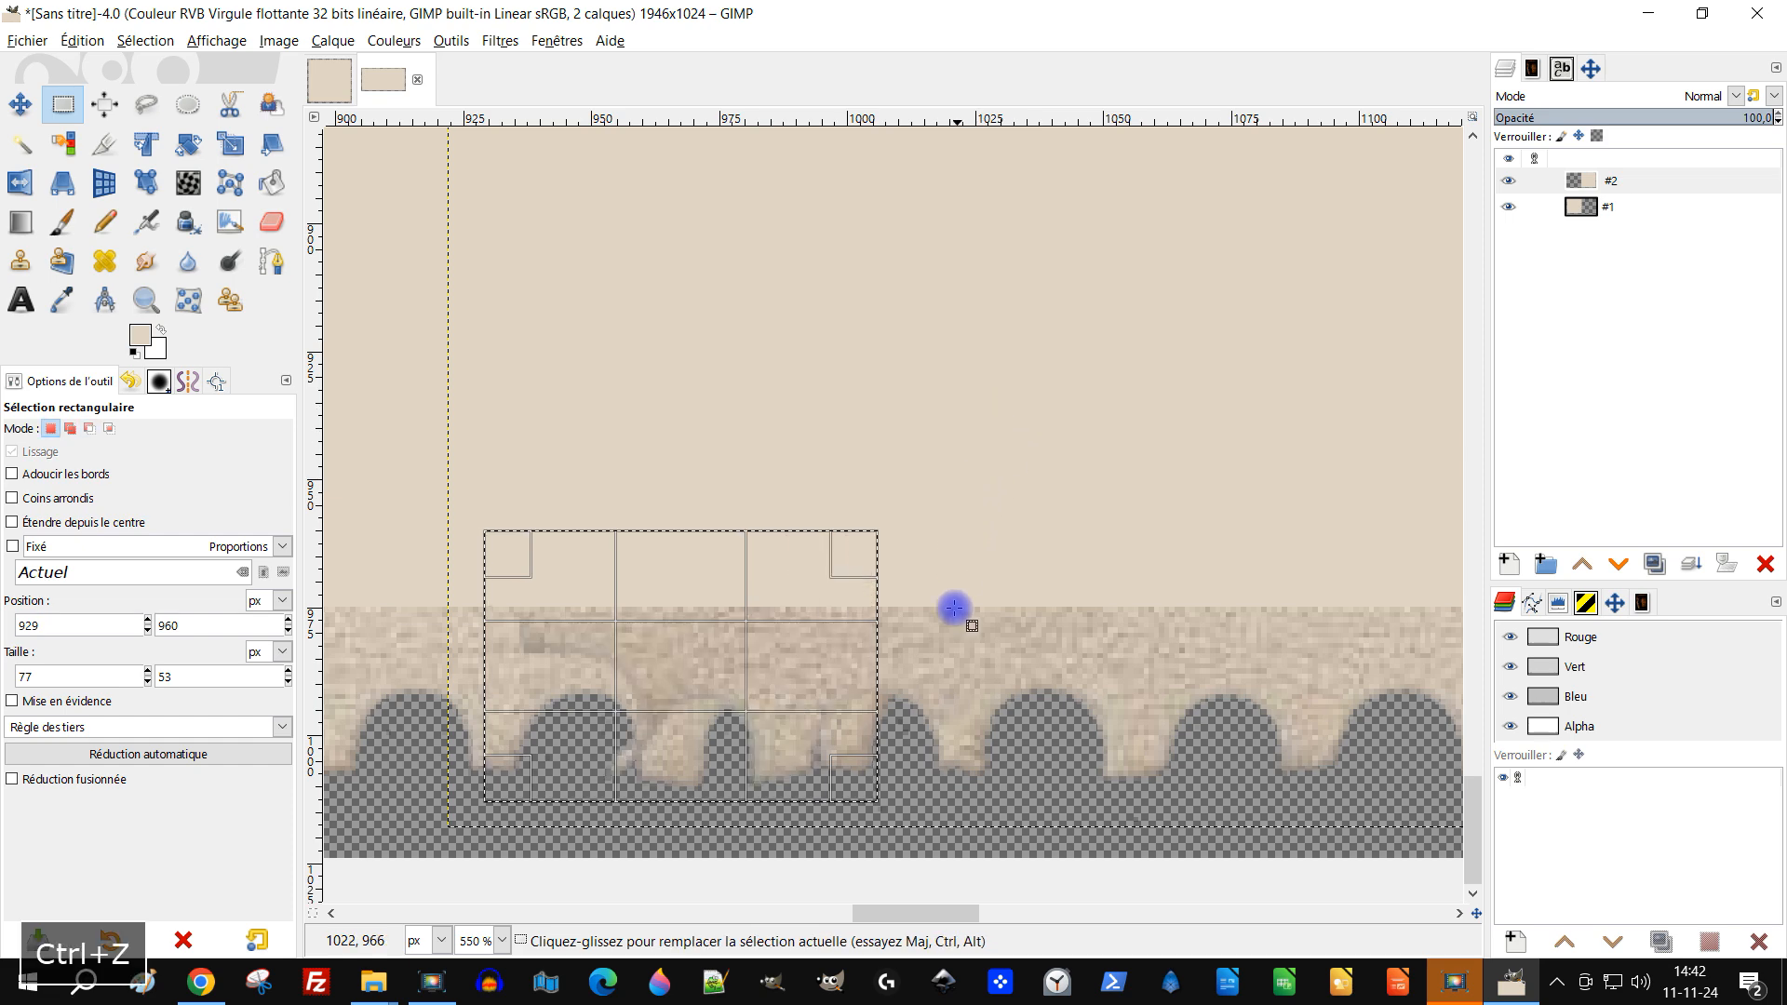
Clear the mismatched bottom-border strip of layer #2 at the seam and clone clean border texture over the remaining join
drag(935, 817, 475, 619)
scroll(958, 607, down, 5)
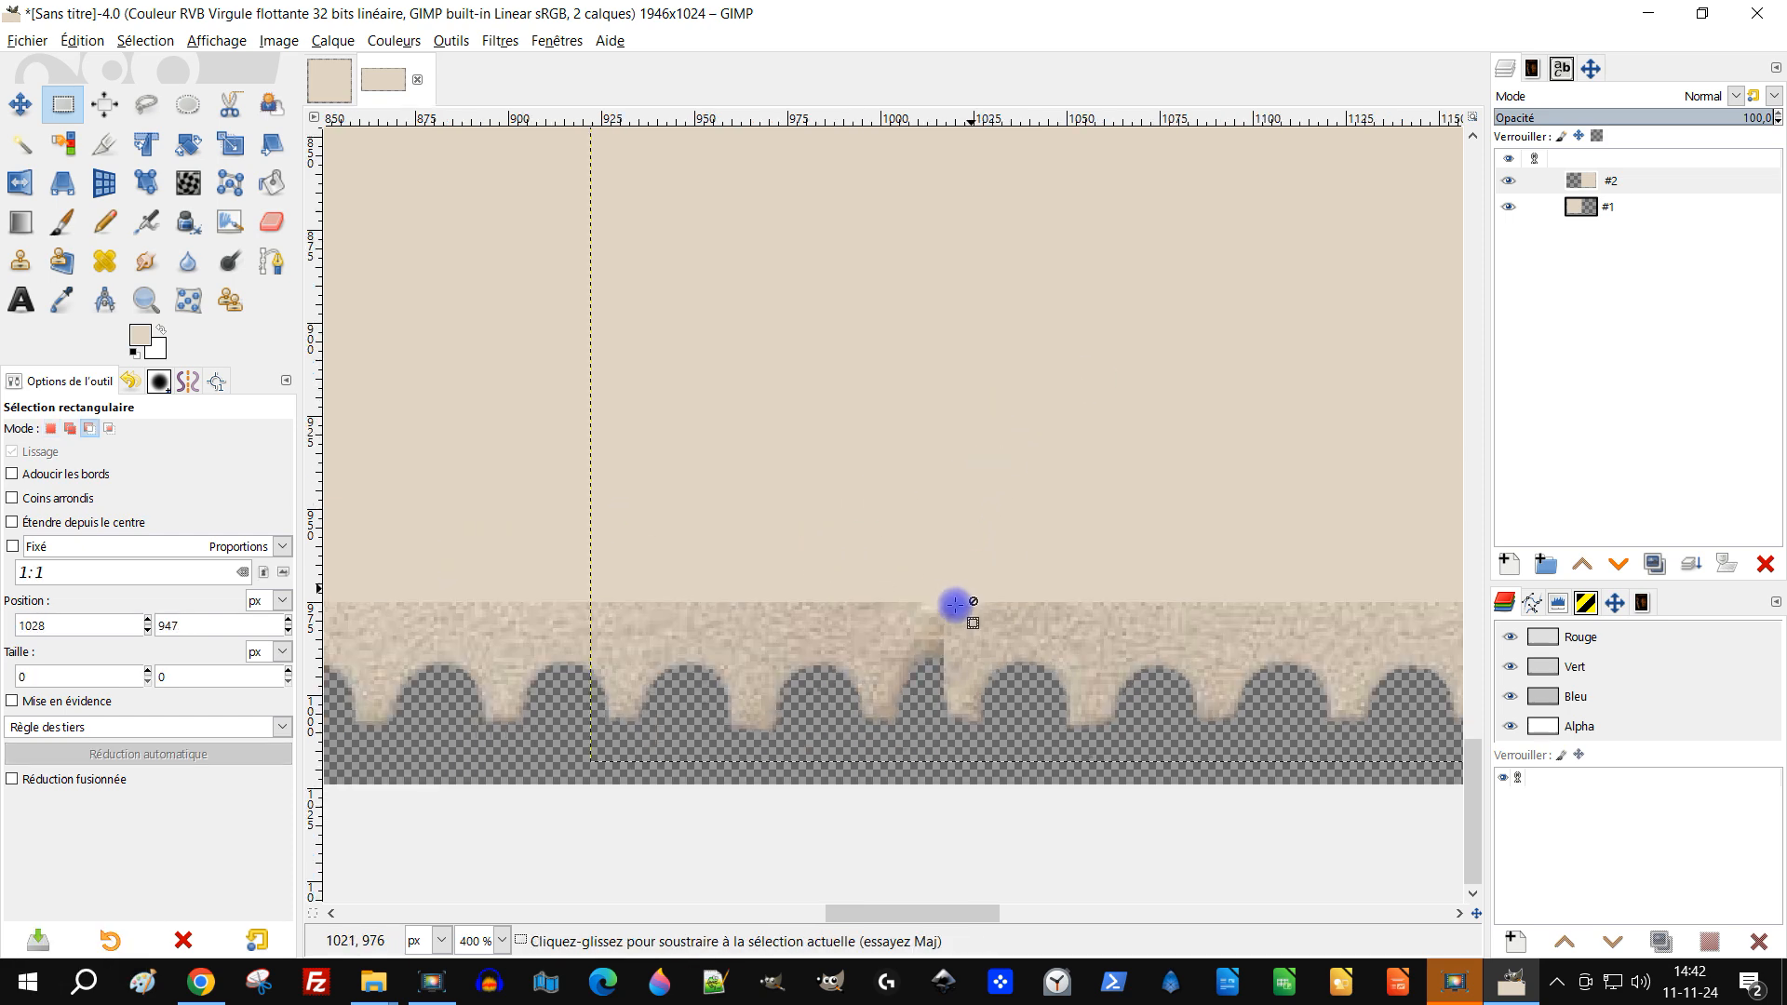
scroll(947, 628, up, 6)
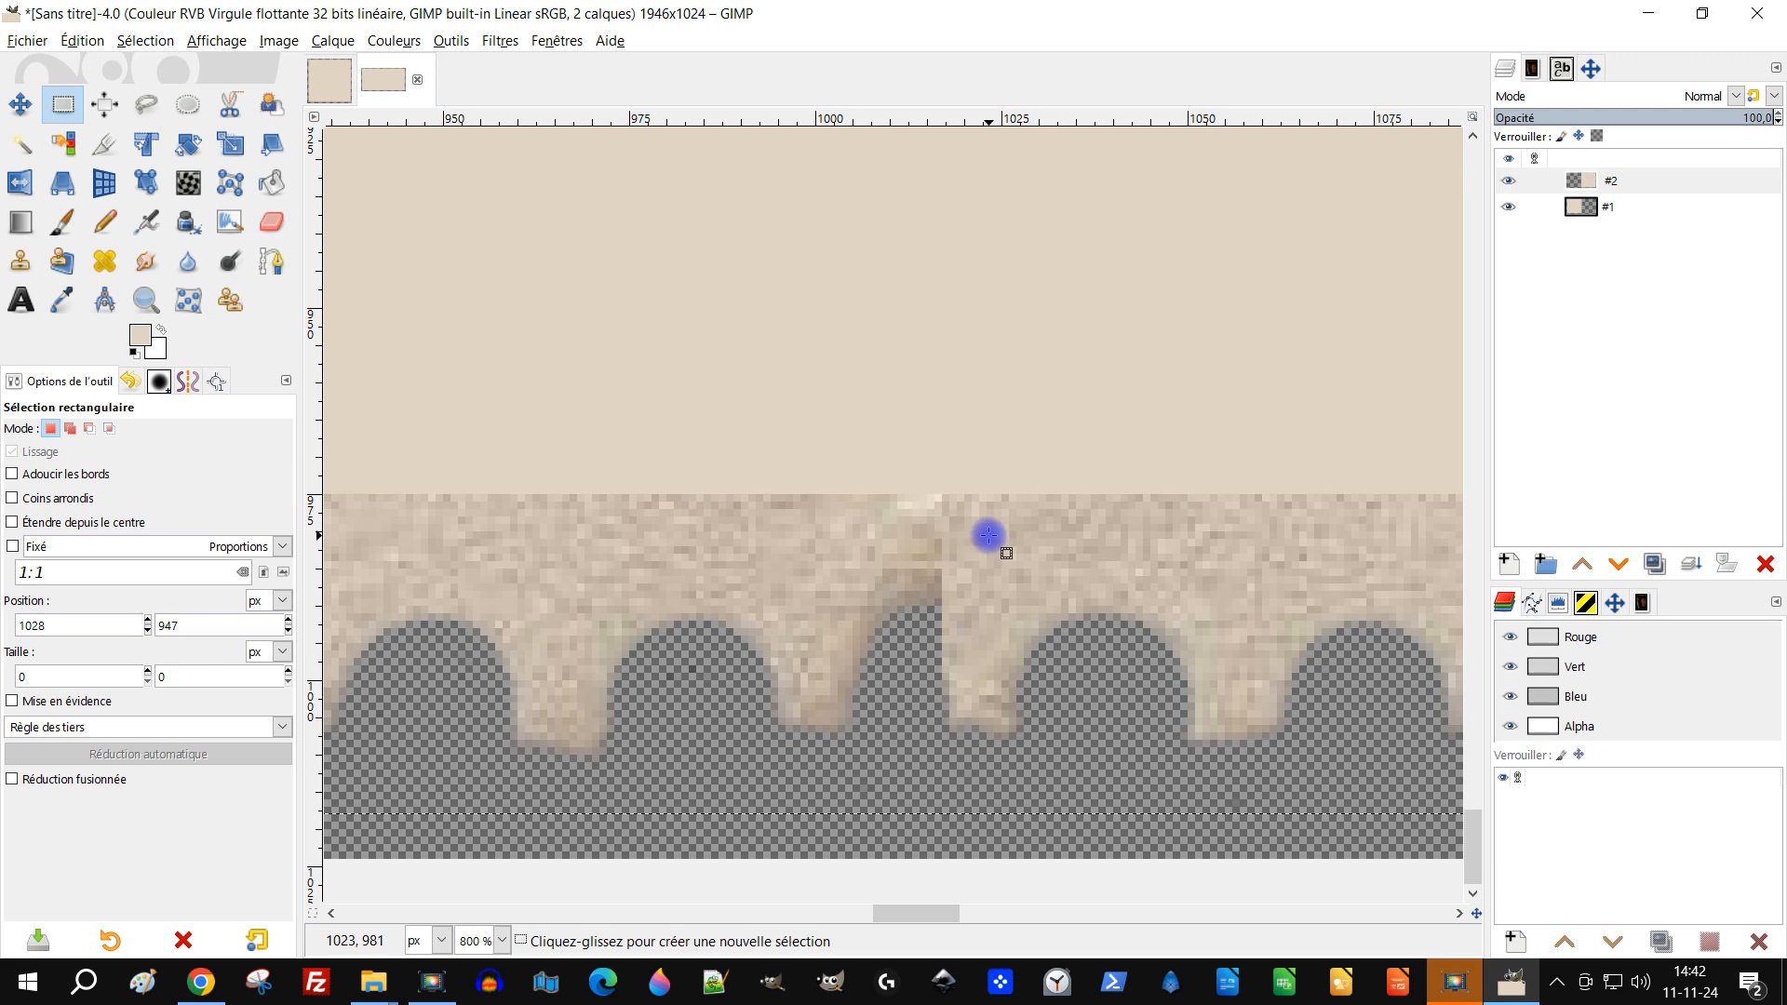
scroll(995, 540, up, 2)
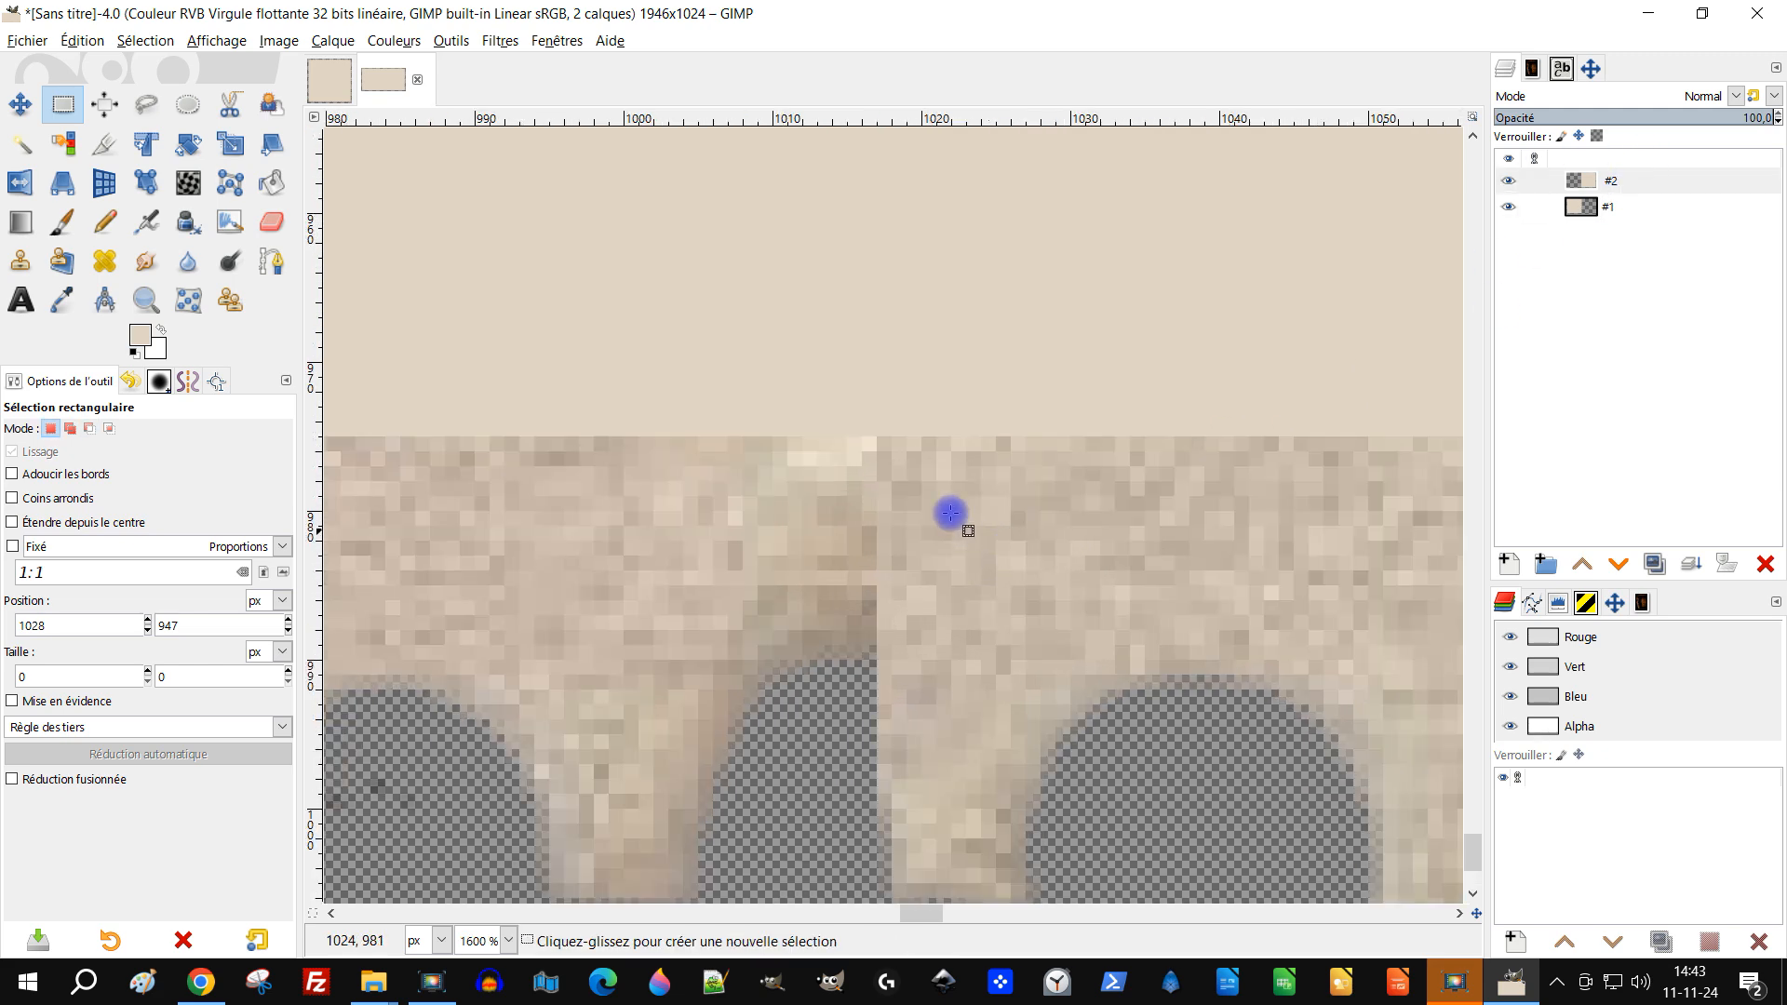
key(c)
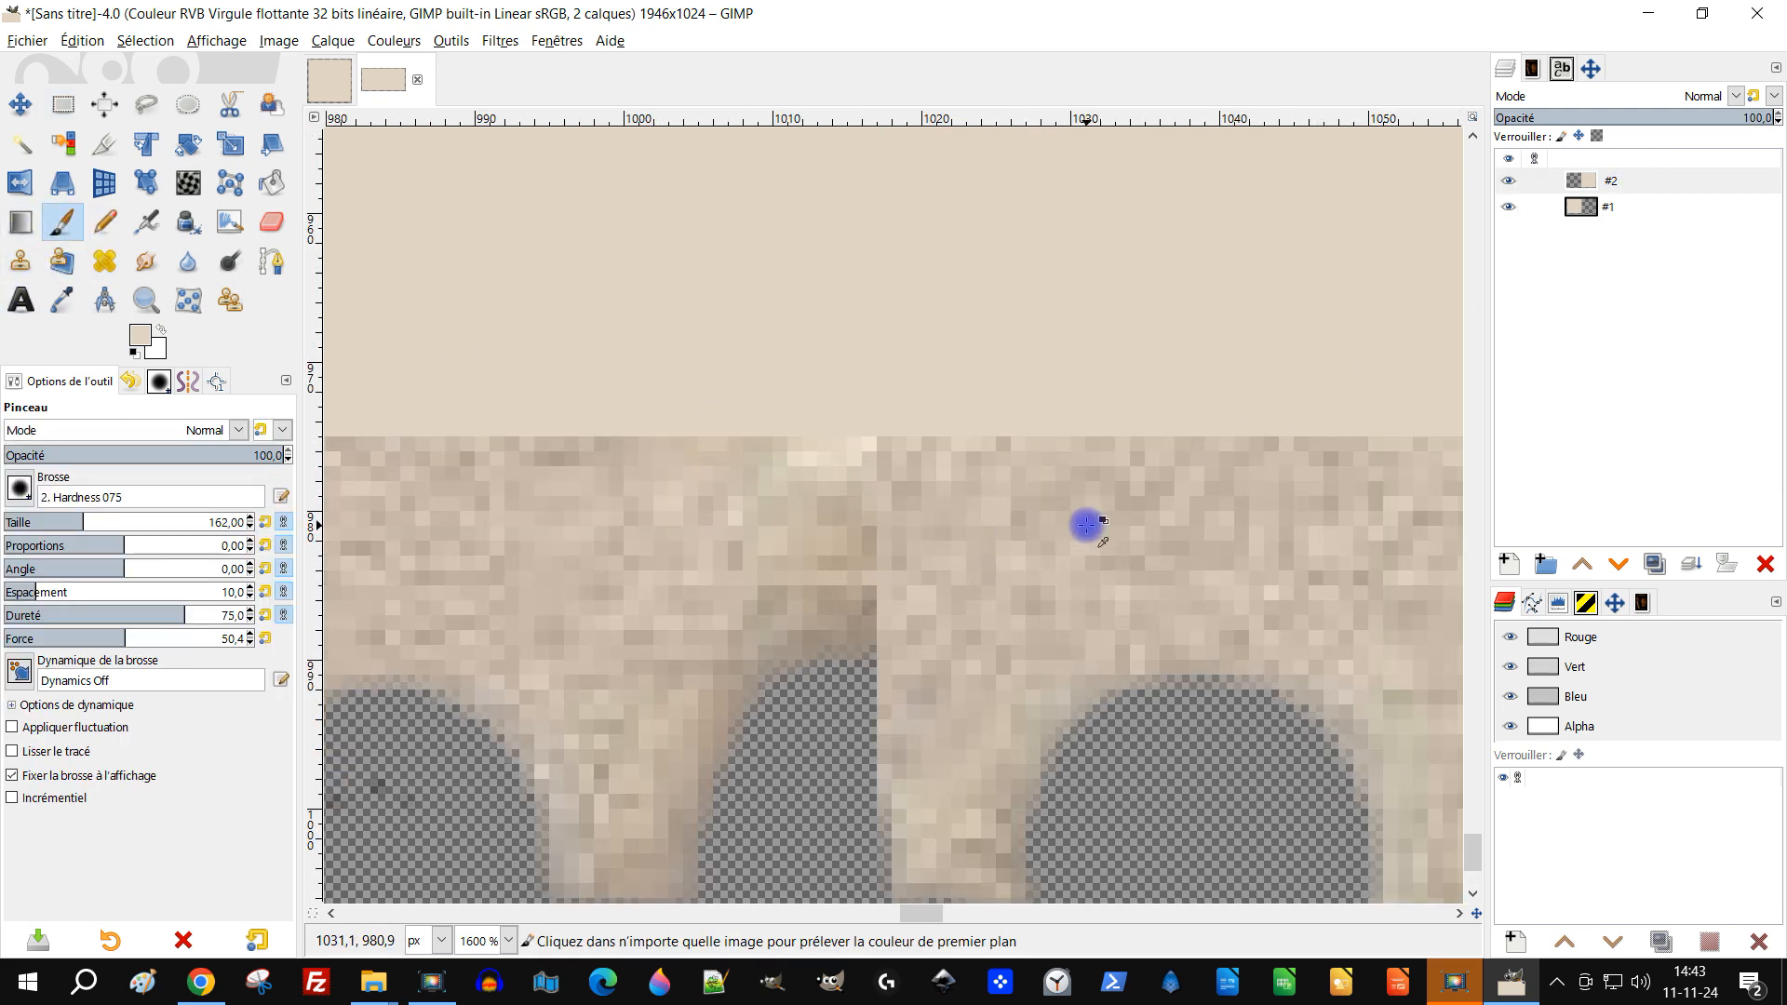
ctrl+click(1168, 434)
scroll(1024, 442, down, 10)
drag(1096, 361, 949, 786)
Expand layer #2 to the full image dimensions
right_click(1587, 187)
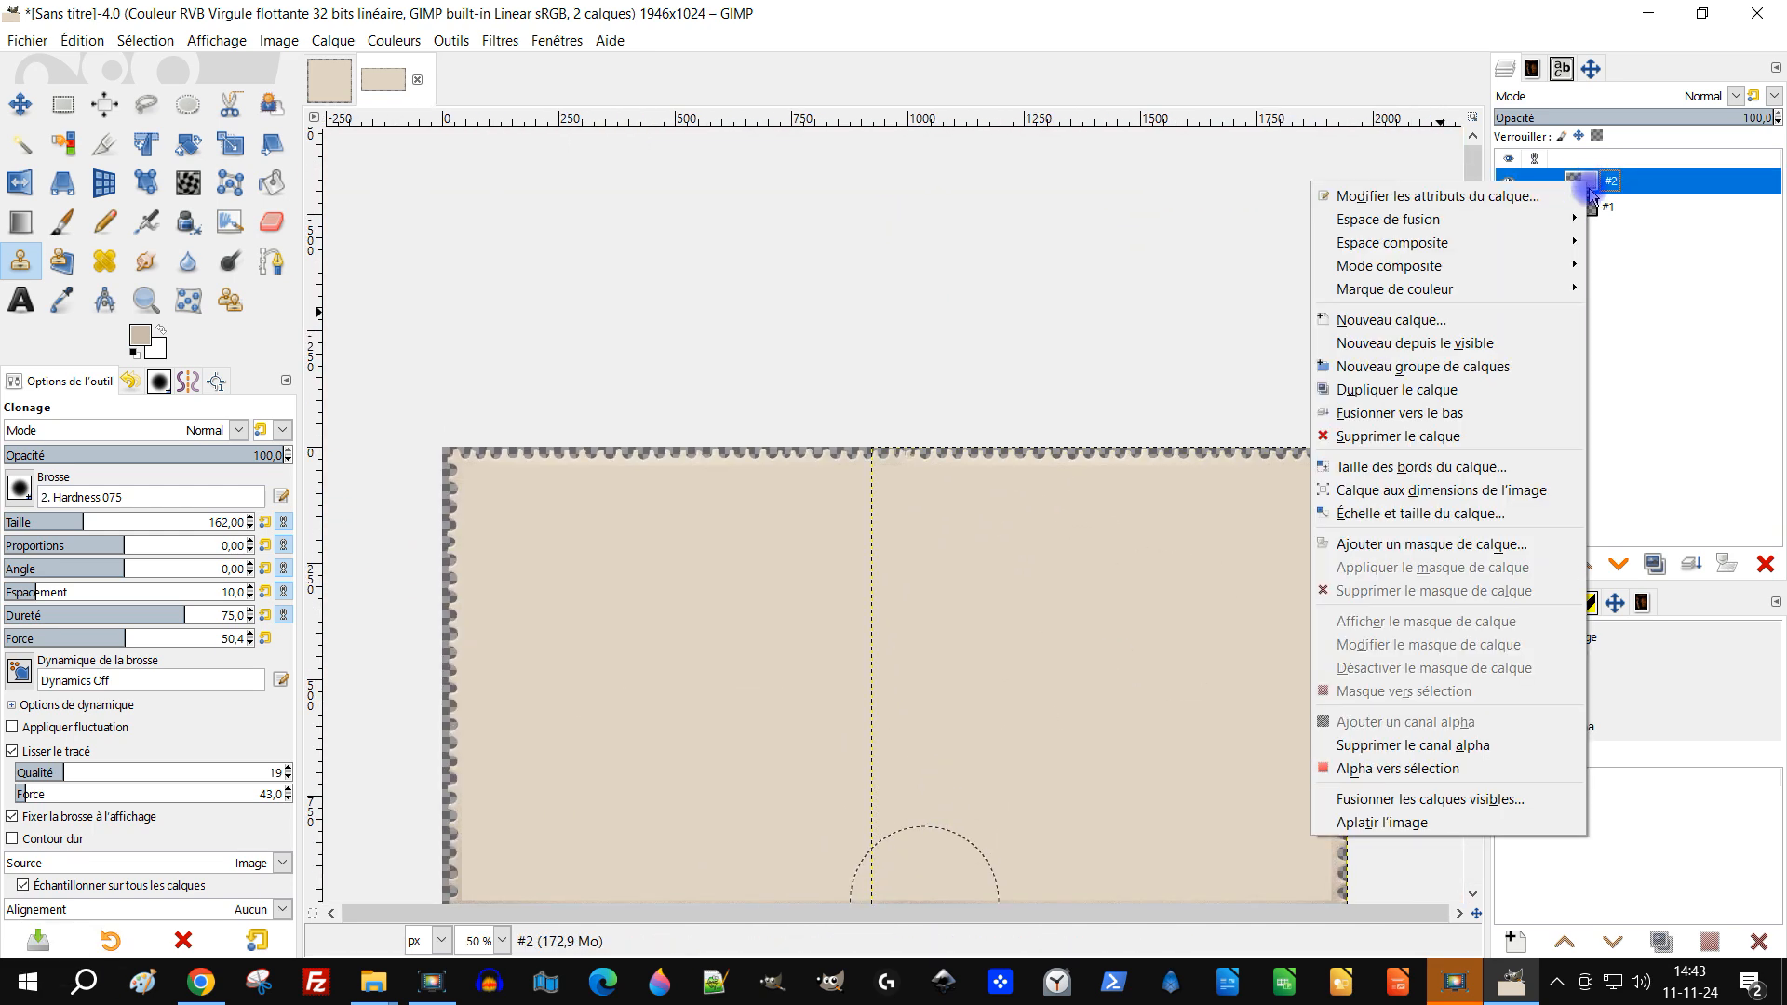
click(1516, 494)
scroll(970, 600, down, 1)
scroll(971, 601, down, 1)
Erase the leftover misaligned perforation teeth of layer #2 along the top border at the seam with the Eraser
scroll(957, 543, up, 6)
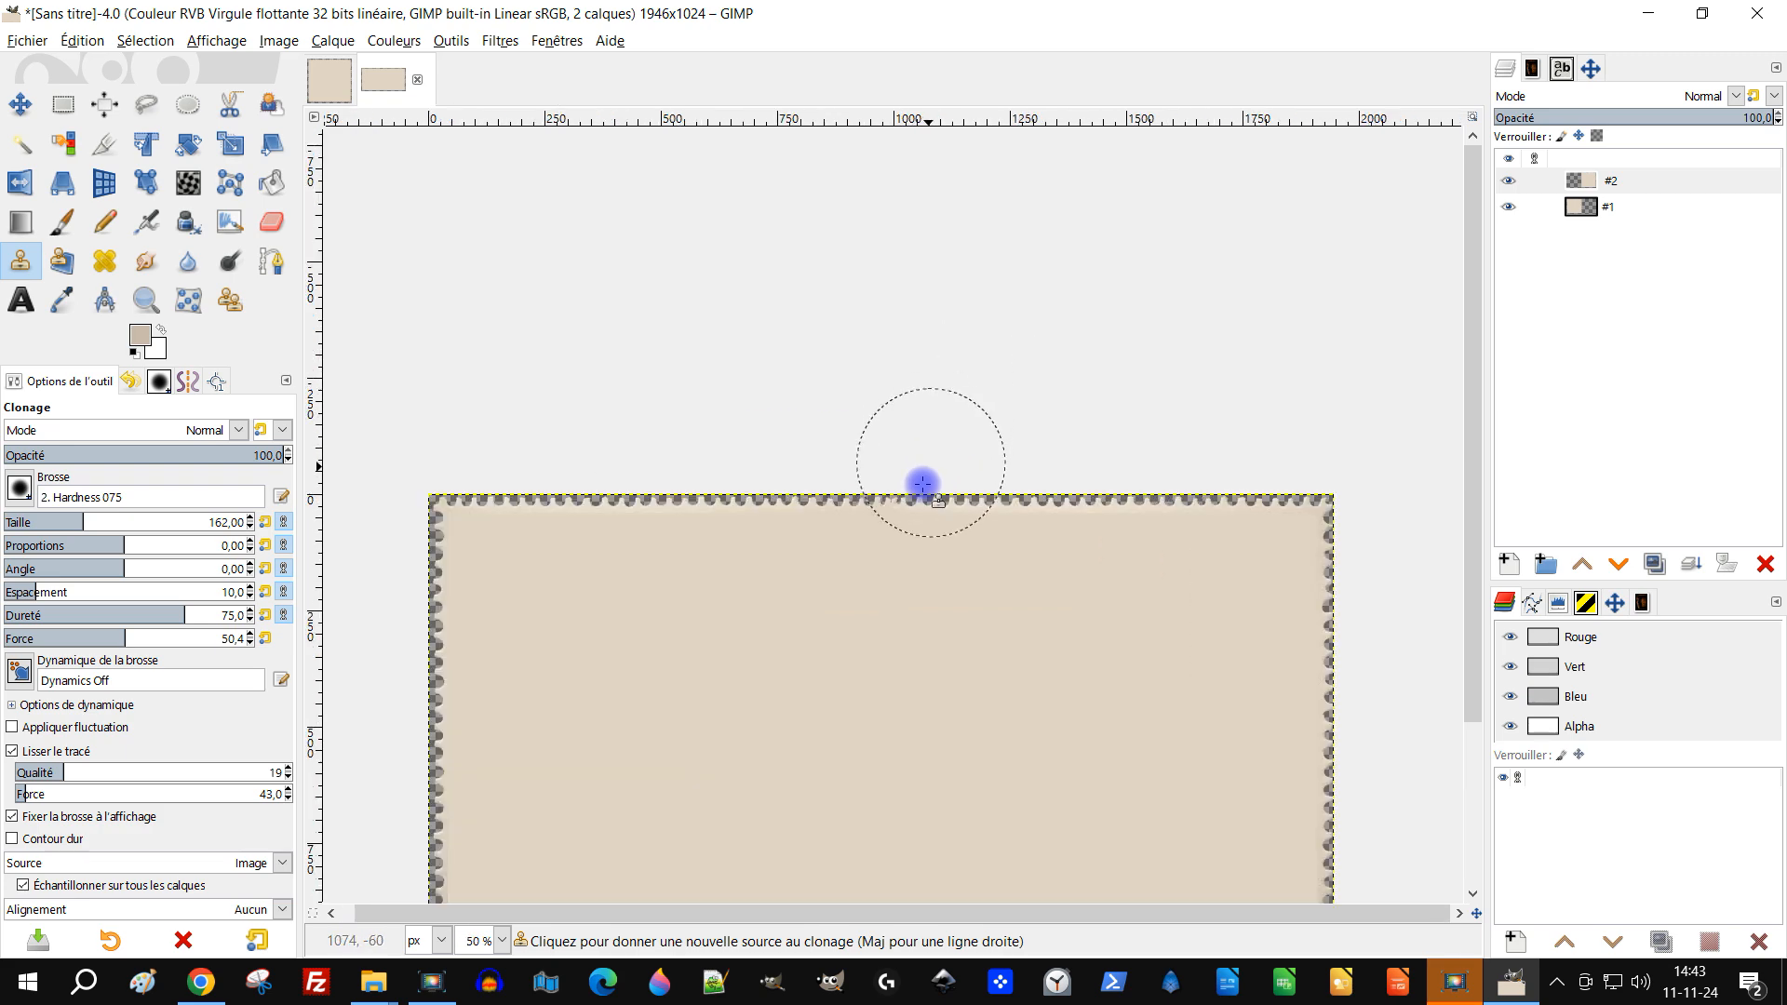
scroll(853, 433, up, 3)
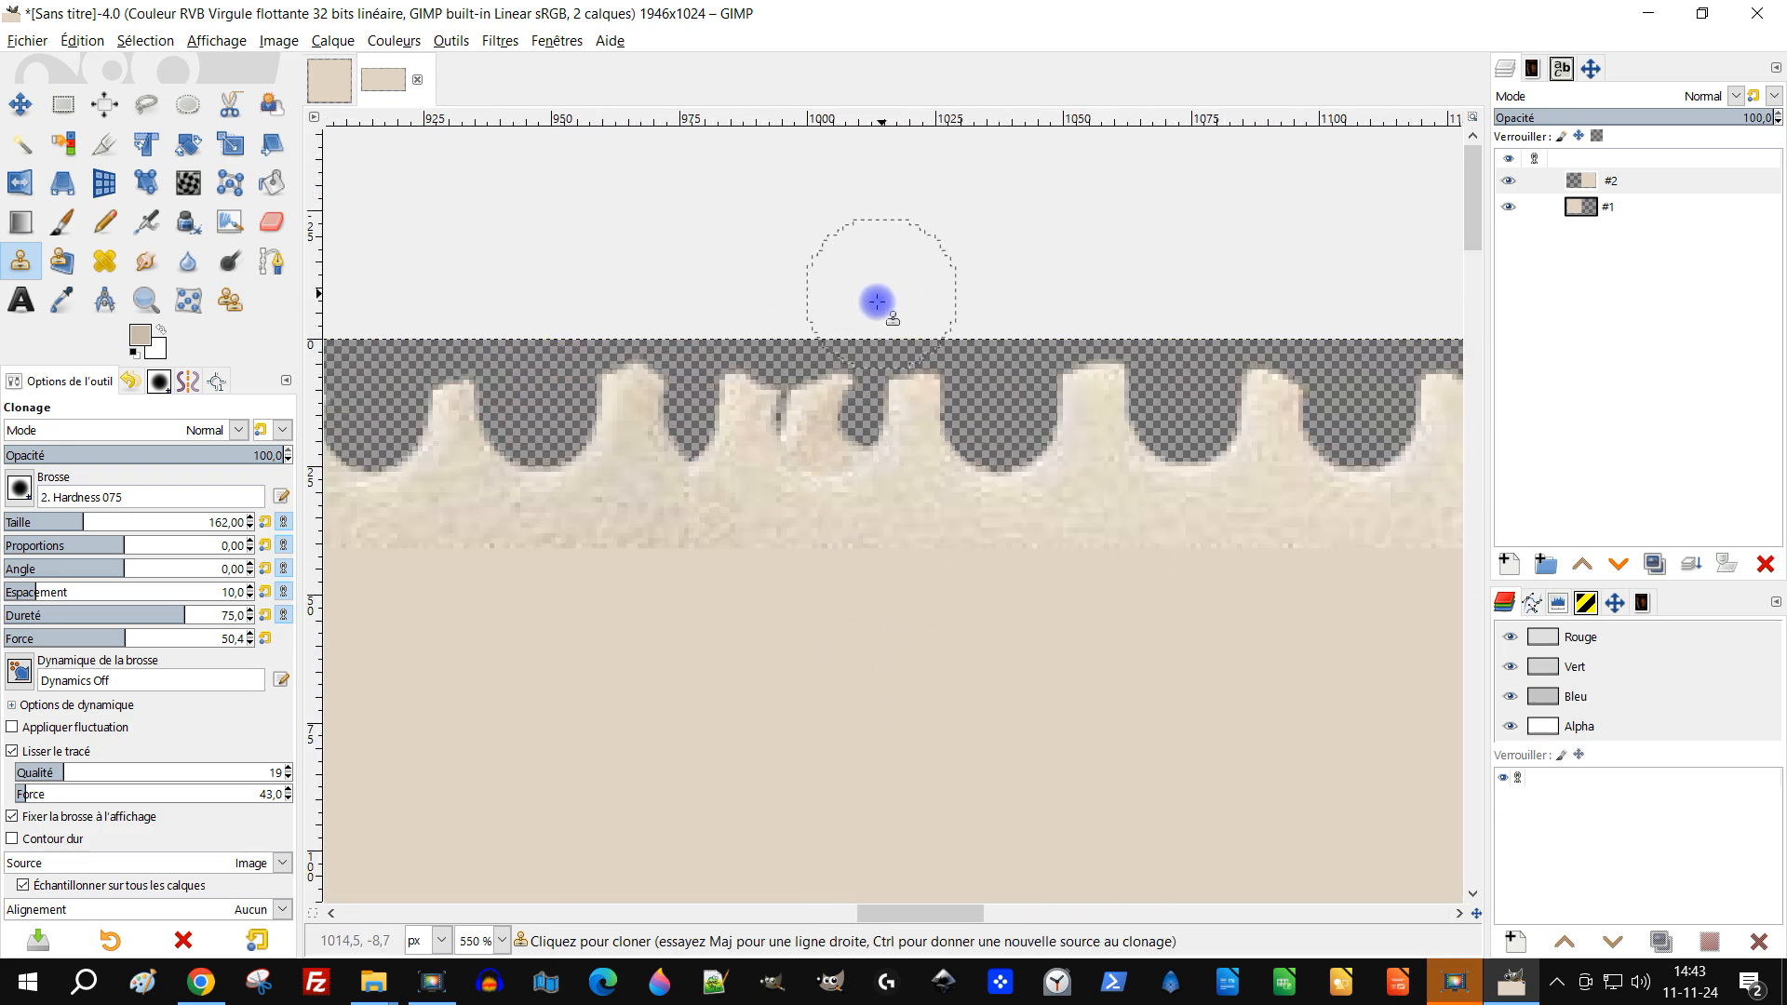
click(1509, 180)
click(1509, 180)
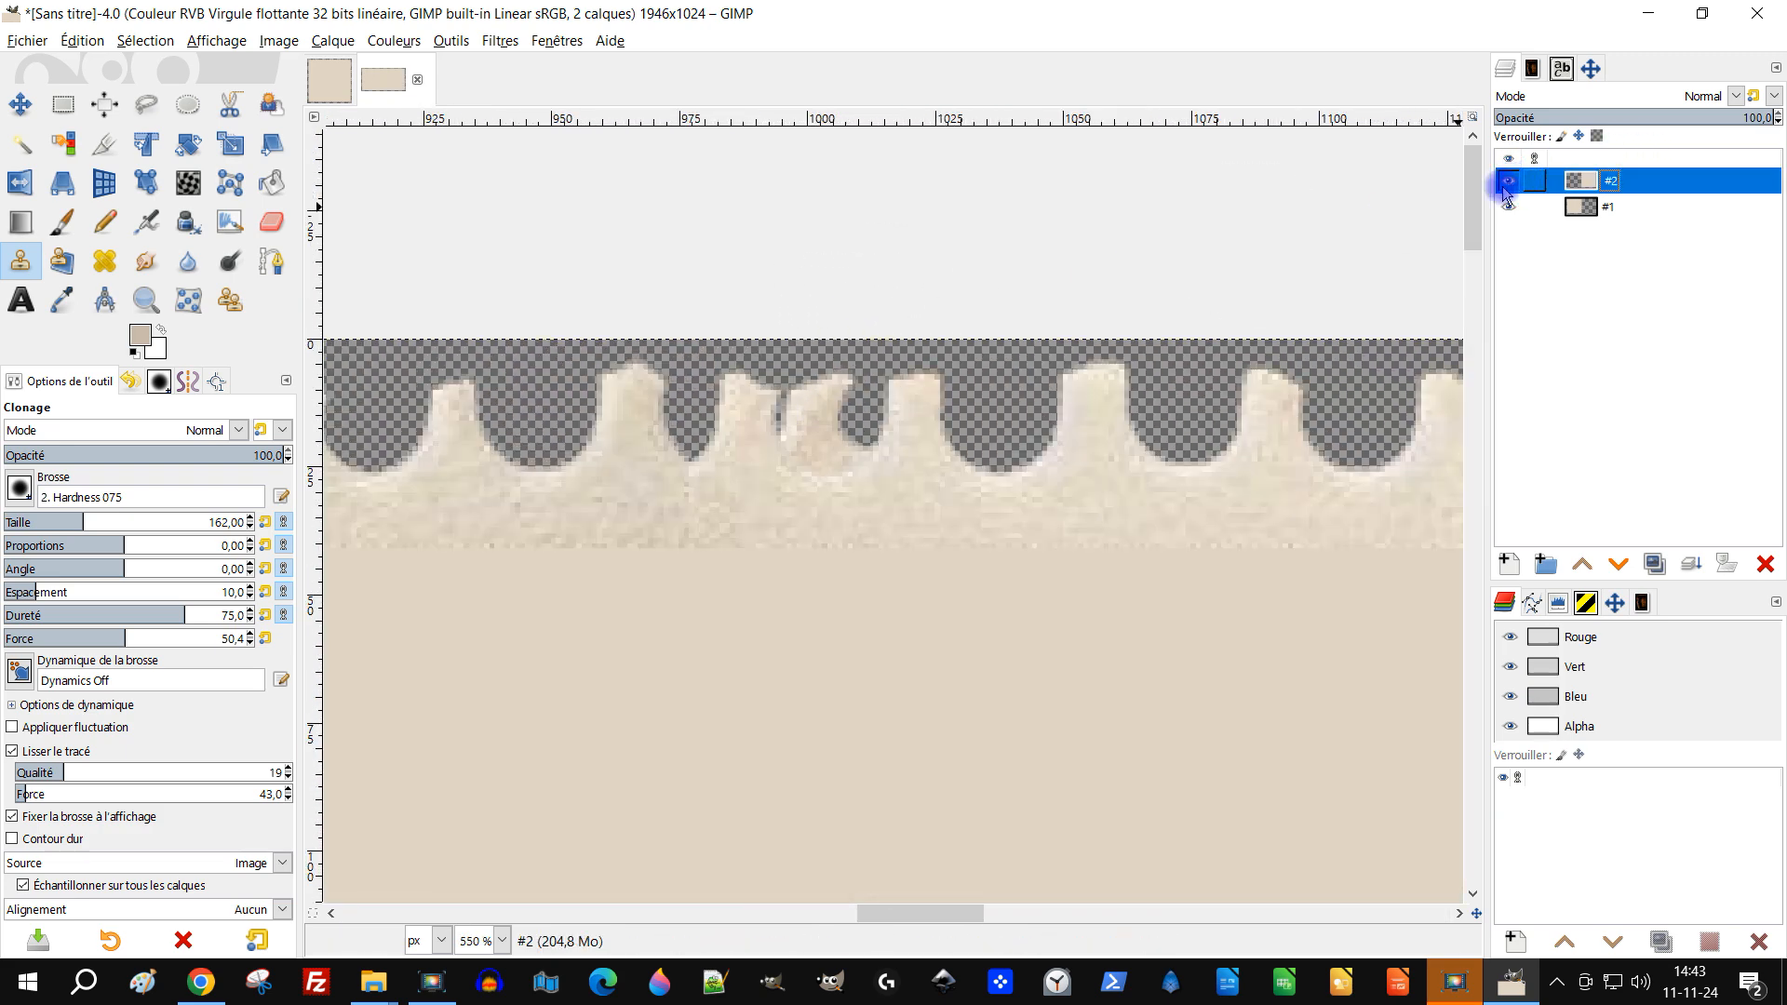
click(284, 227)
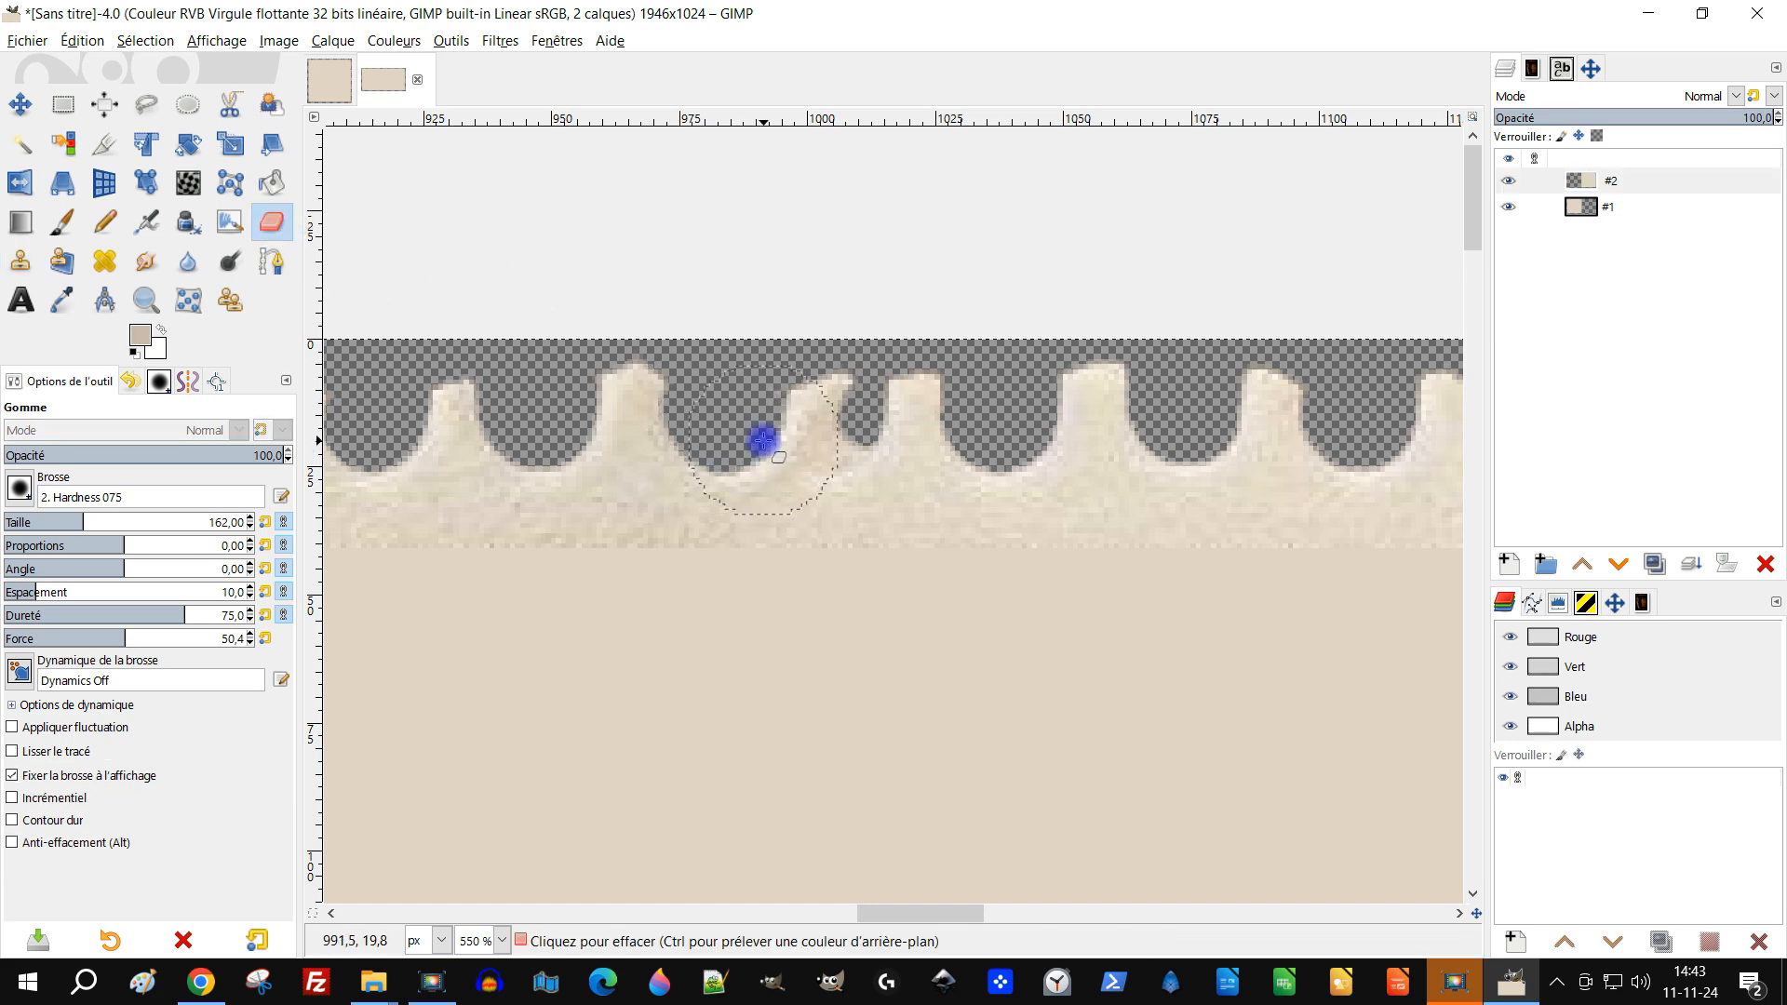
scroll(763, 441, down, 7)
Save the image as "fond photo bord dentelée rectangle .xcf" in the 11-novembre folder
key(ctrl+s)
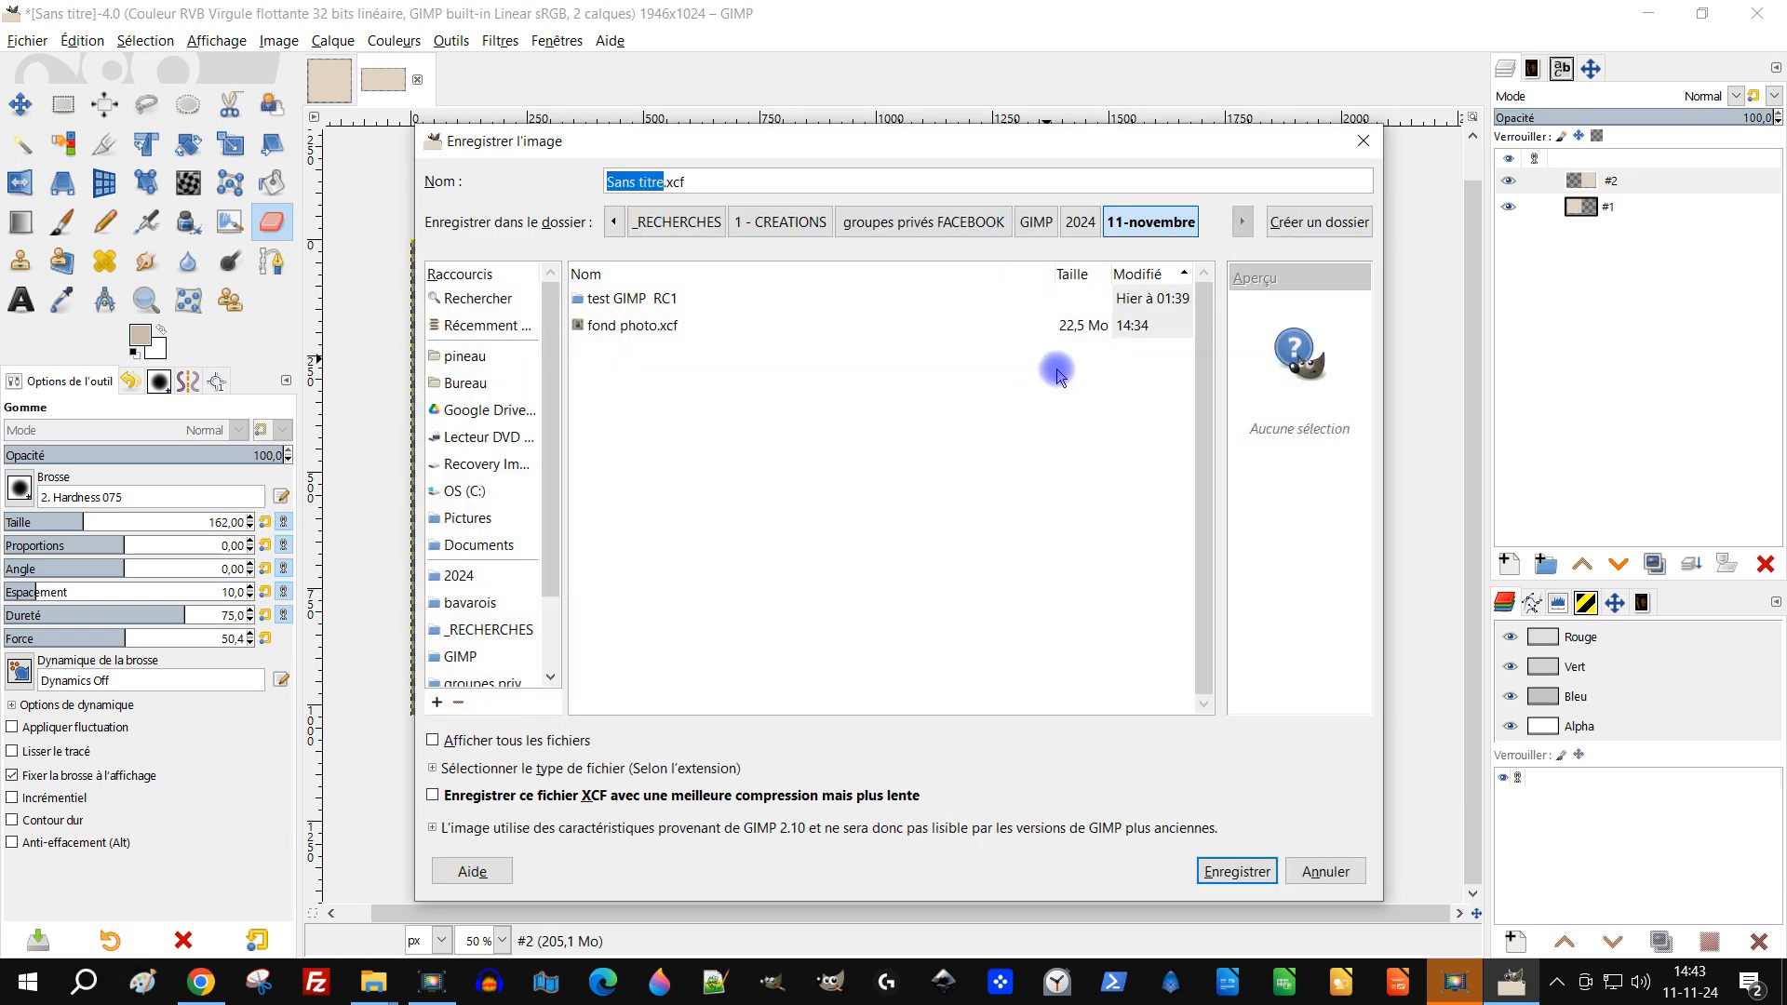
text(fond ph)
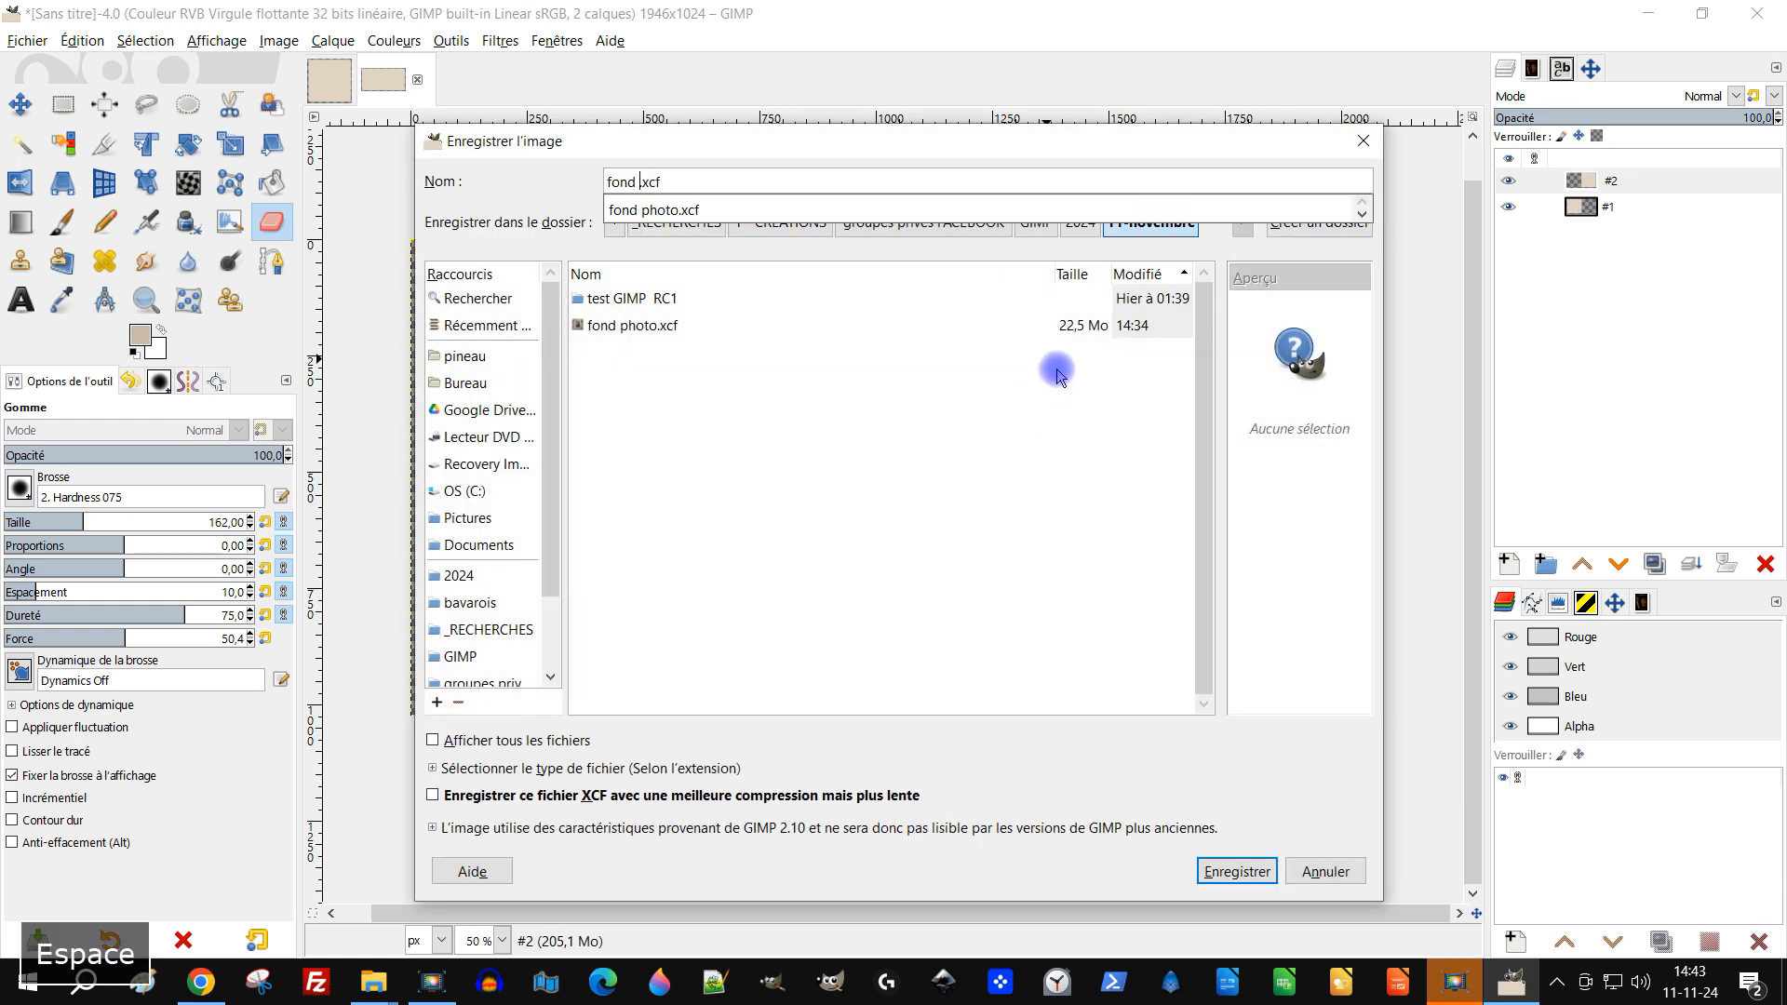
text(oto de)
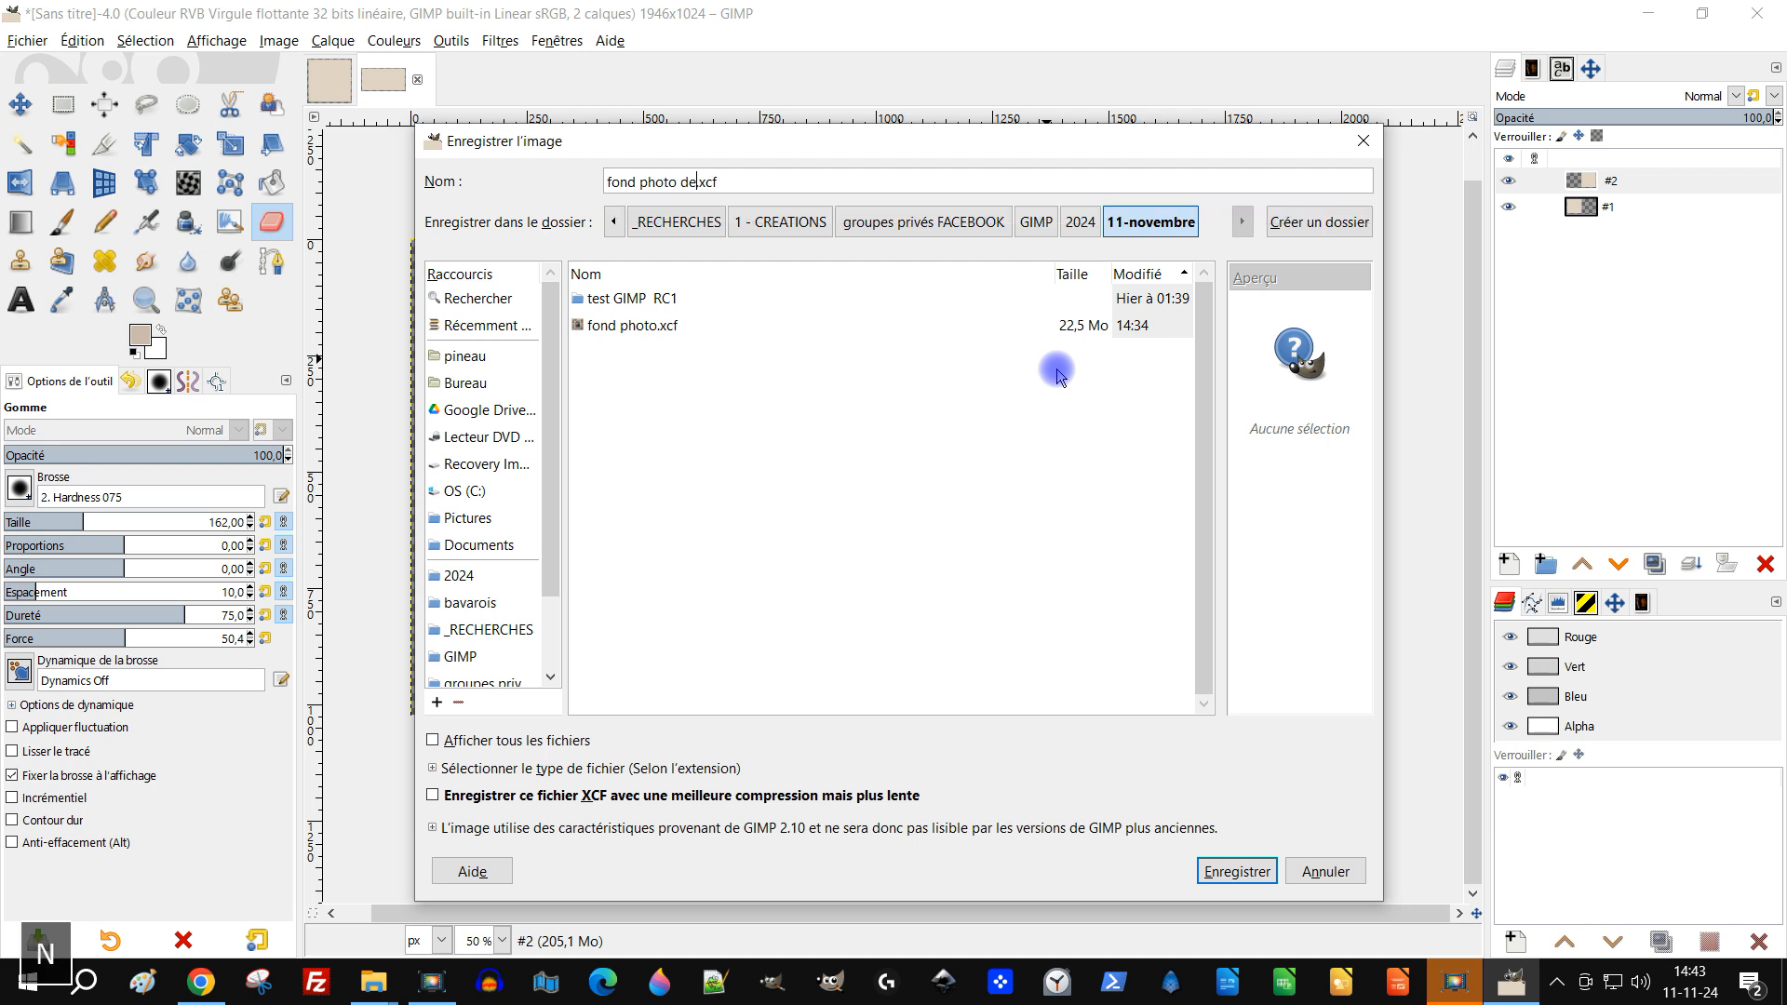
text(ntelée)
key(ctrl+Left)
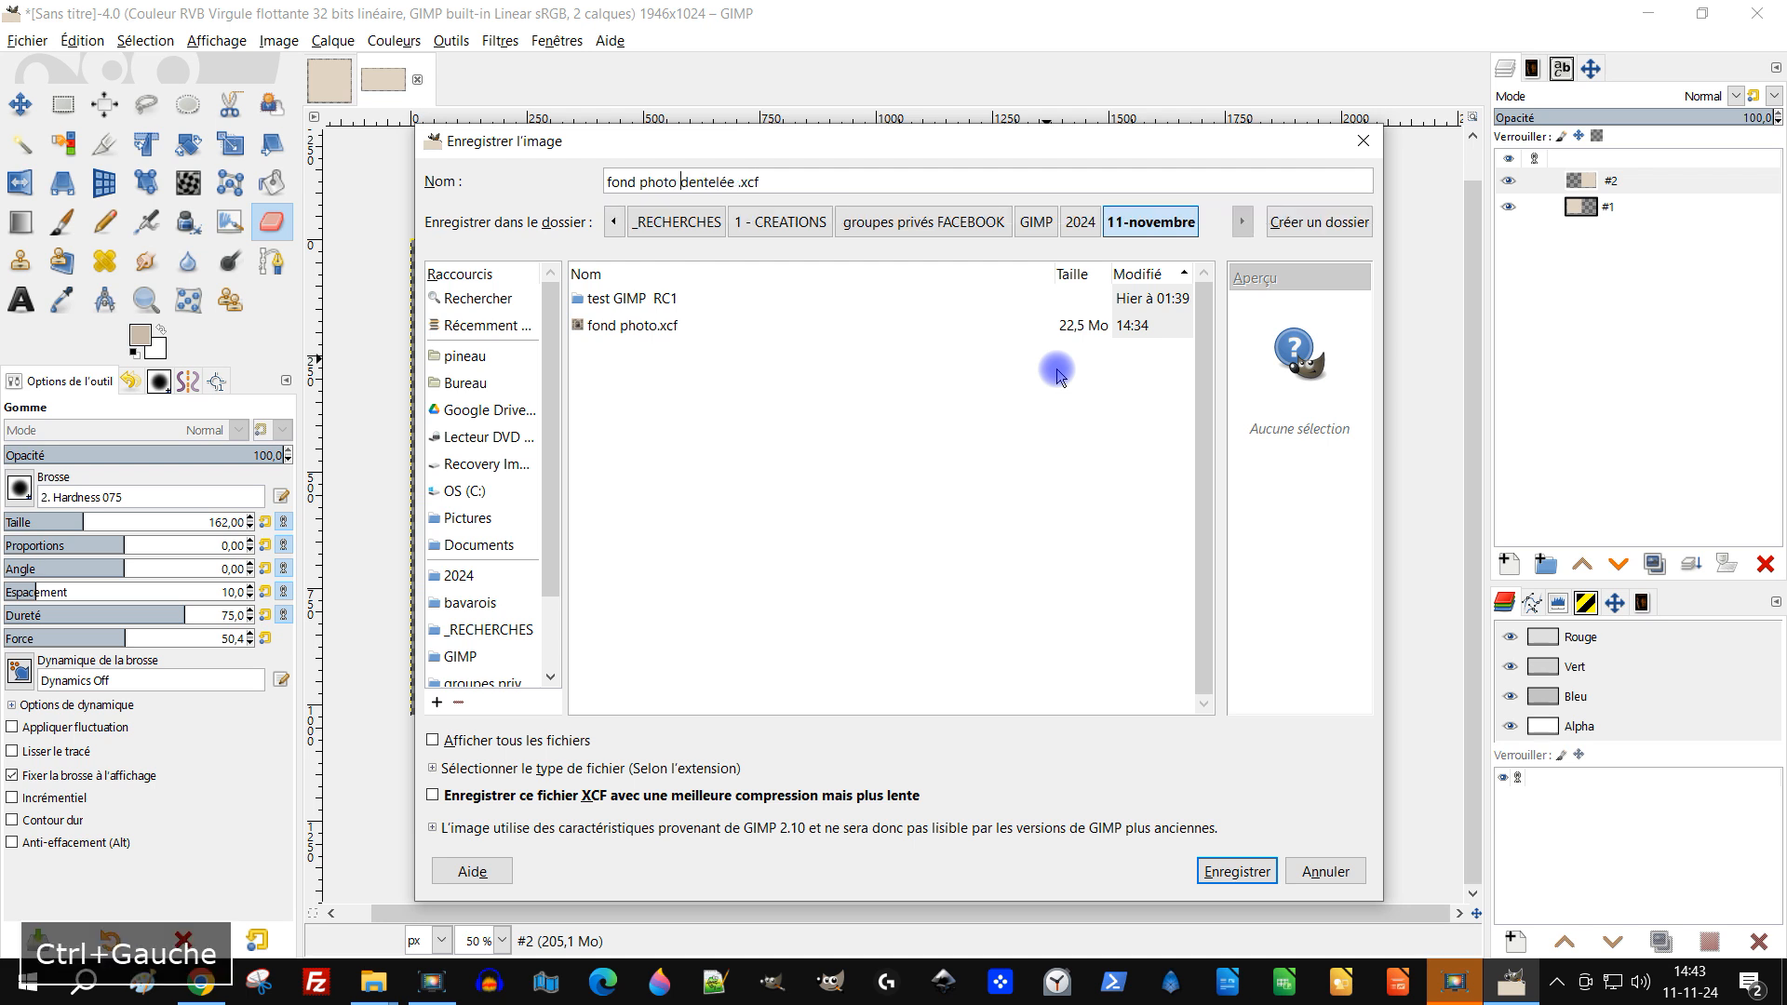
text(bord)
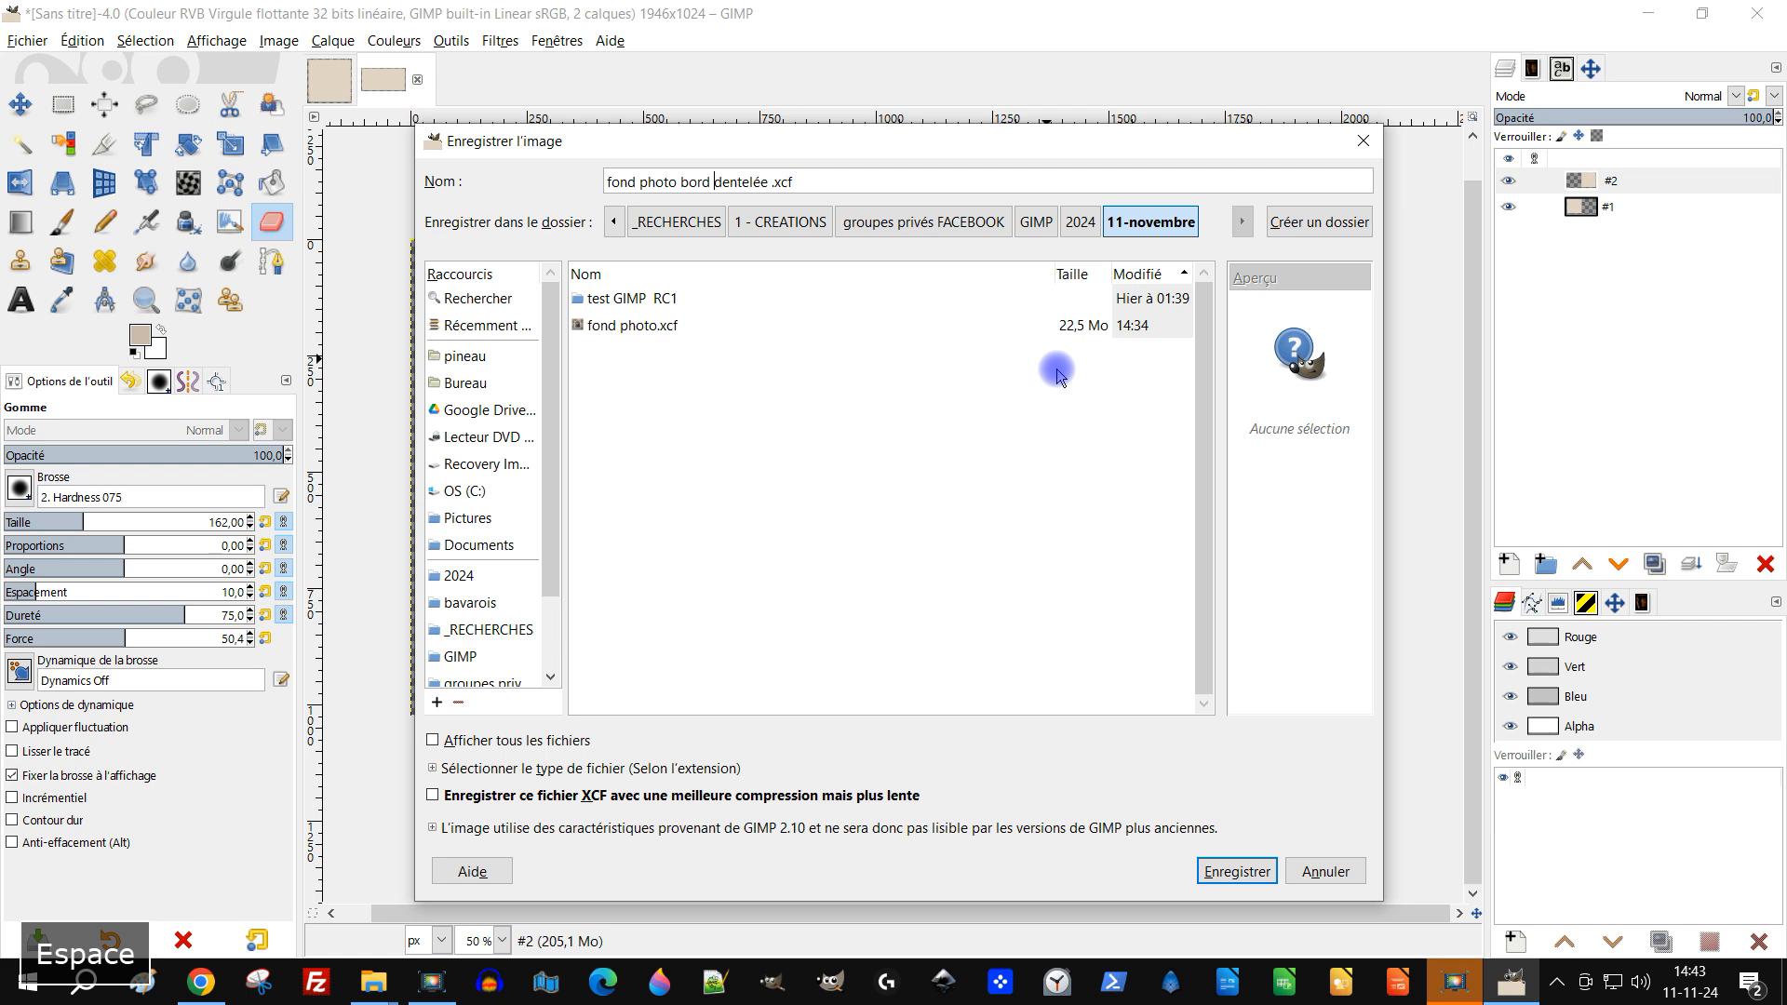
key(ctrl+Right)
text(e)
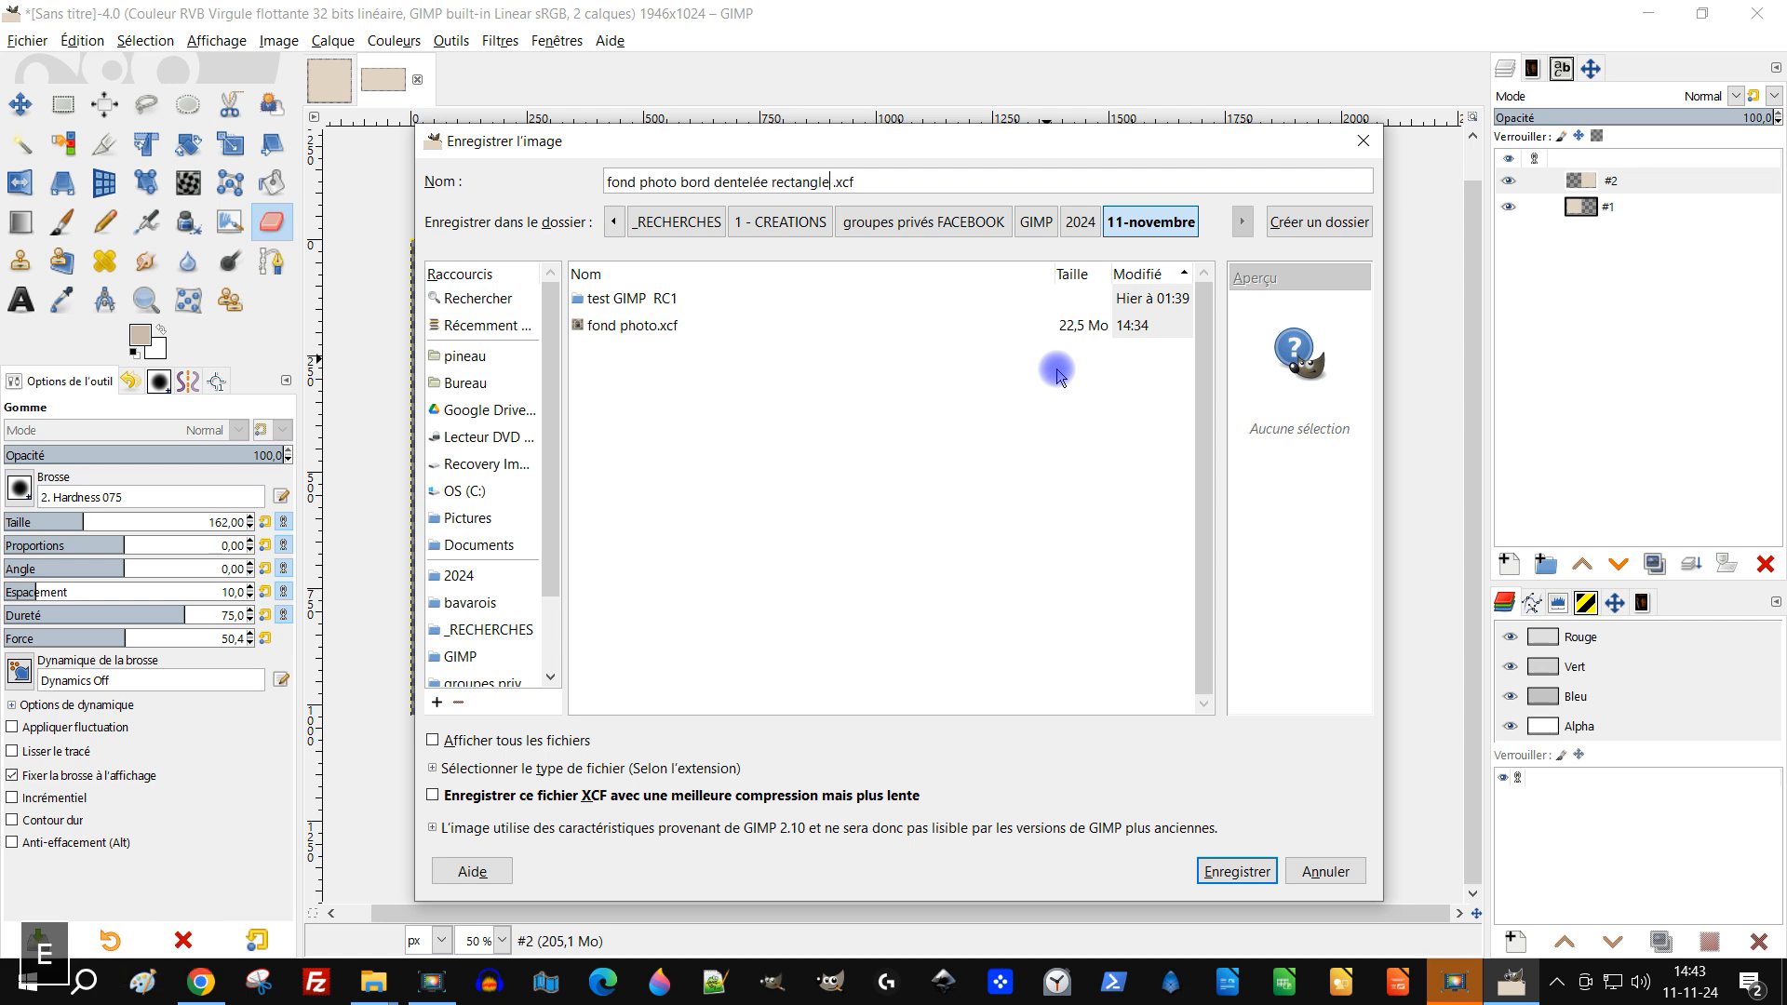
key(Return)
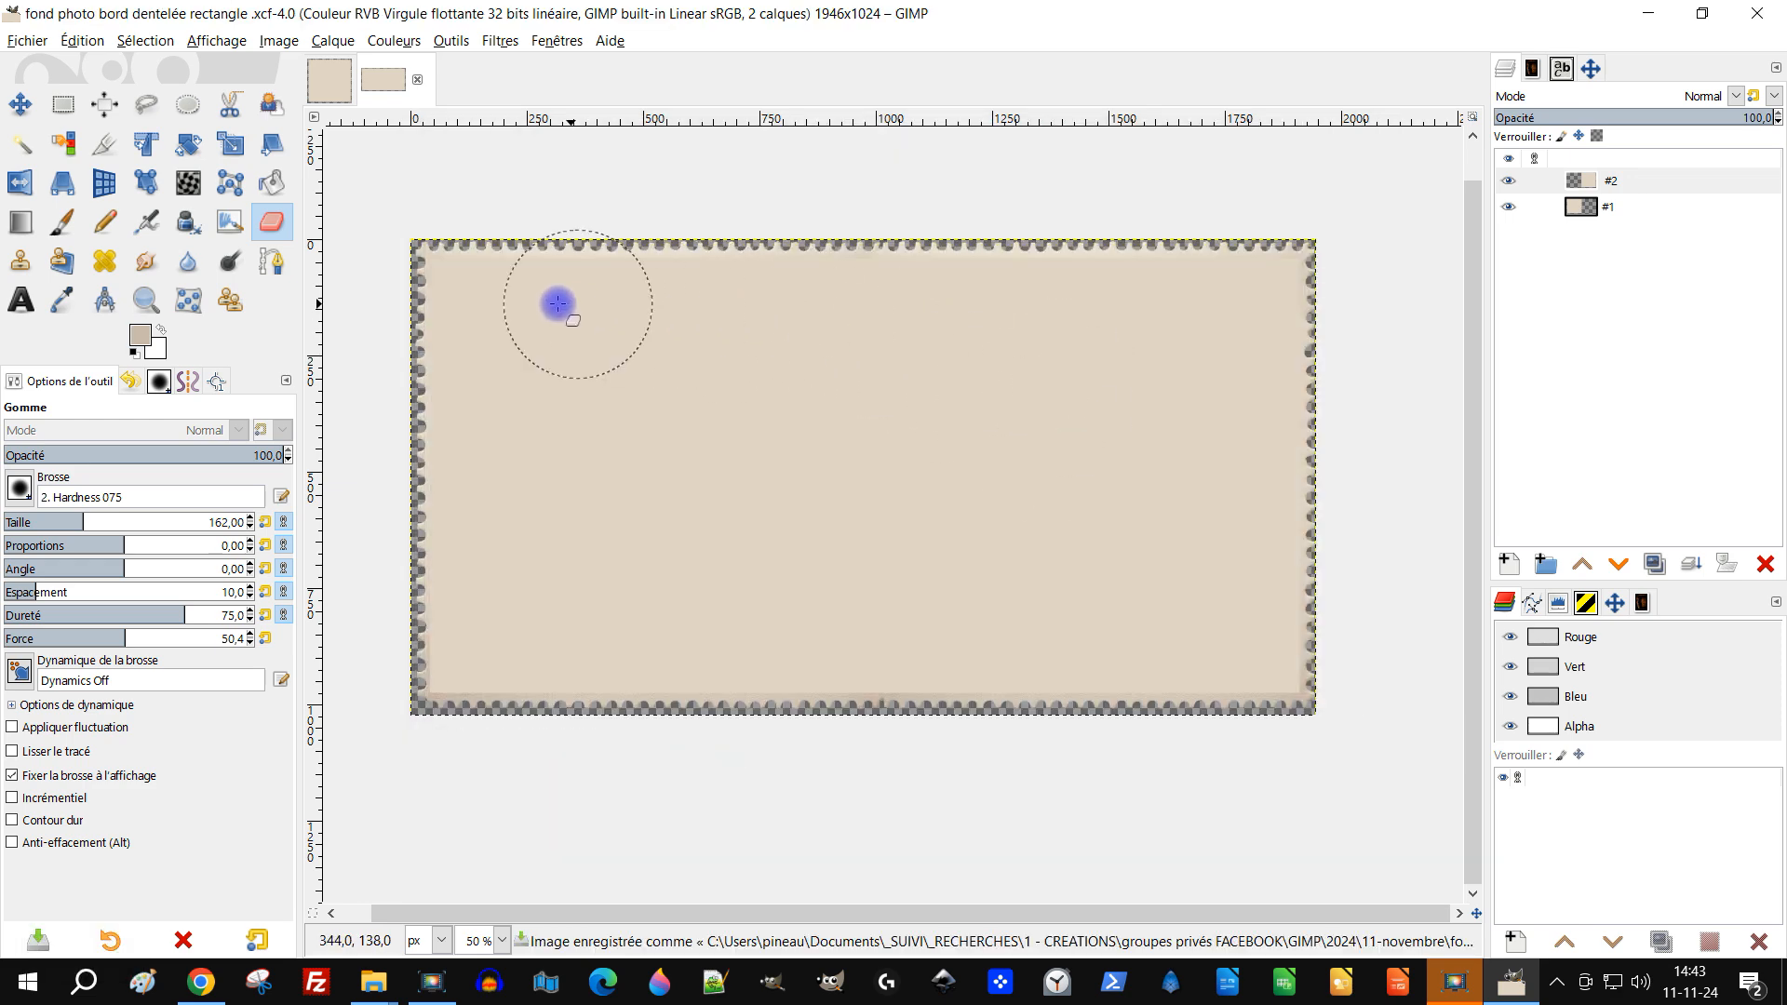
Examine the perforated border of the widened background at 100 %, as a whole and in close-up
key(1)
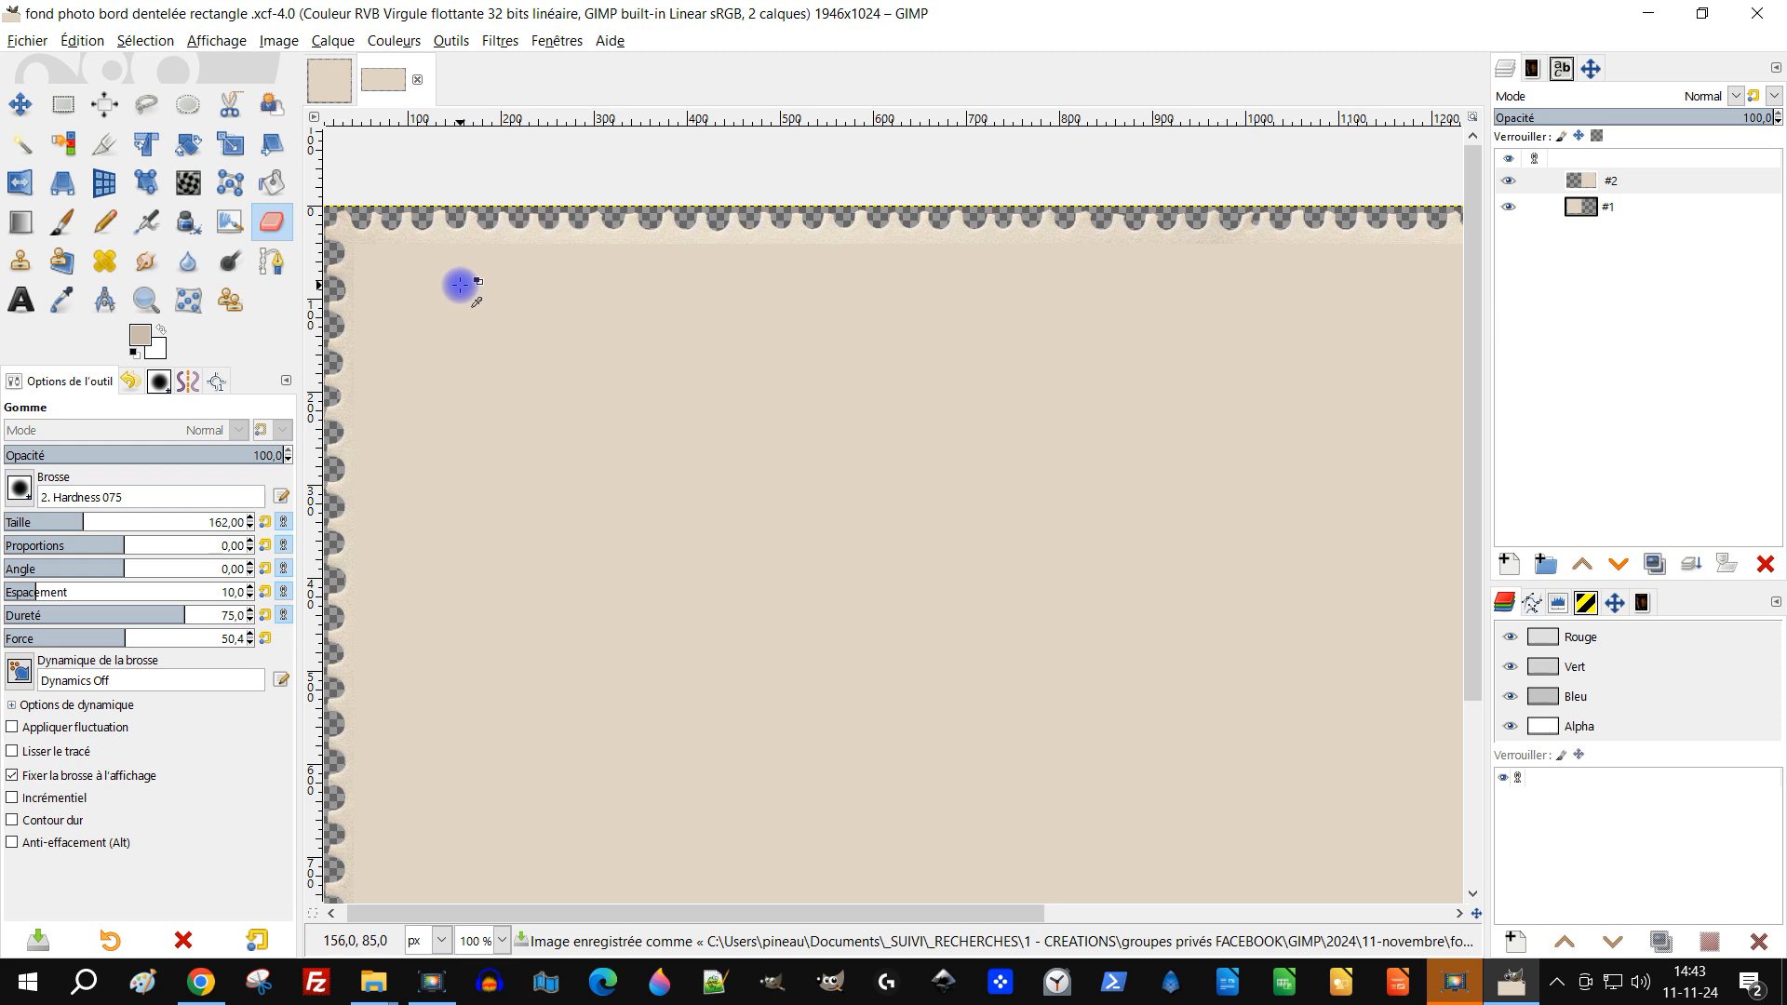
key(minus)
key(minus)
scroll(1023, 484, down, 3)
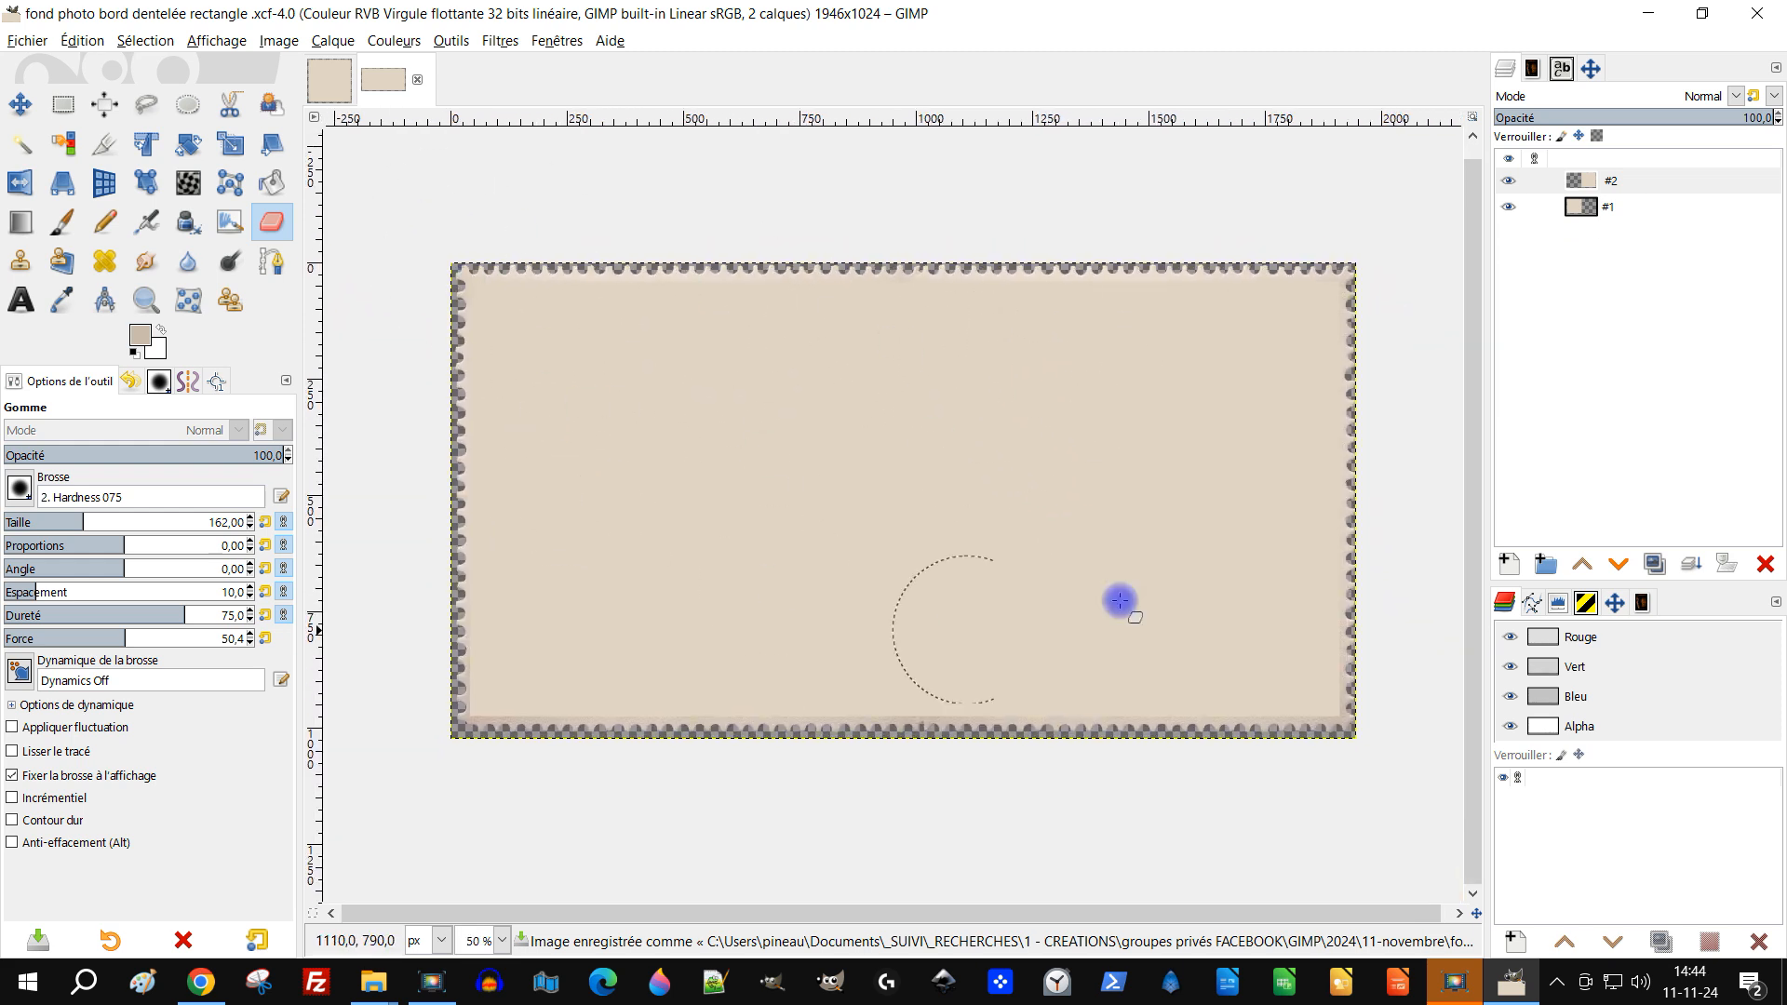
key(space)
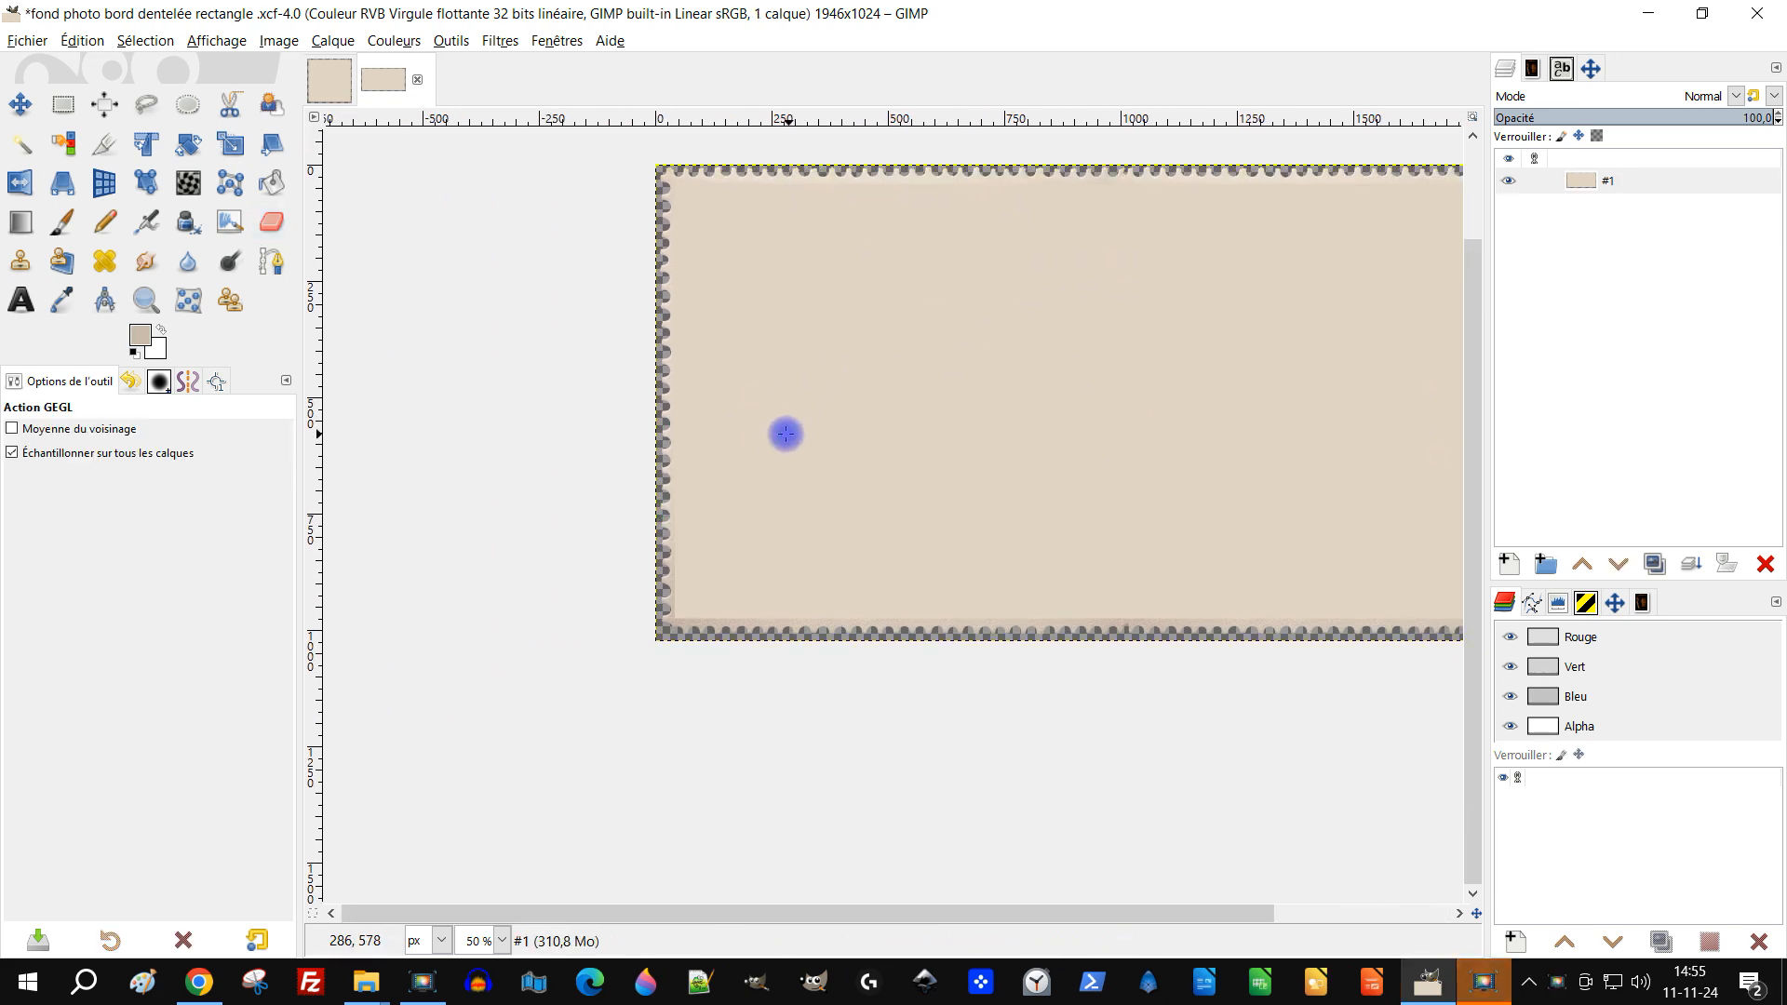
scroll(567, 395, up, 1)
scroll(569, 409, up, 1)
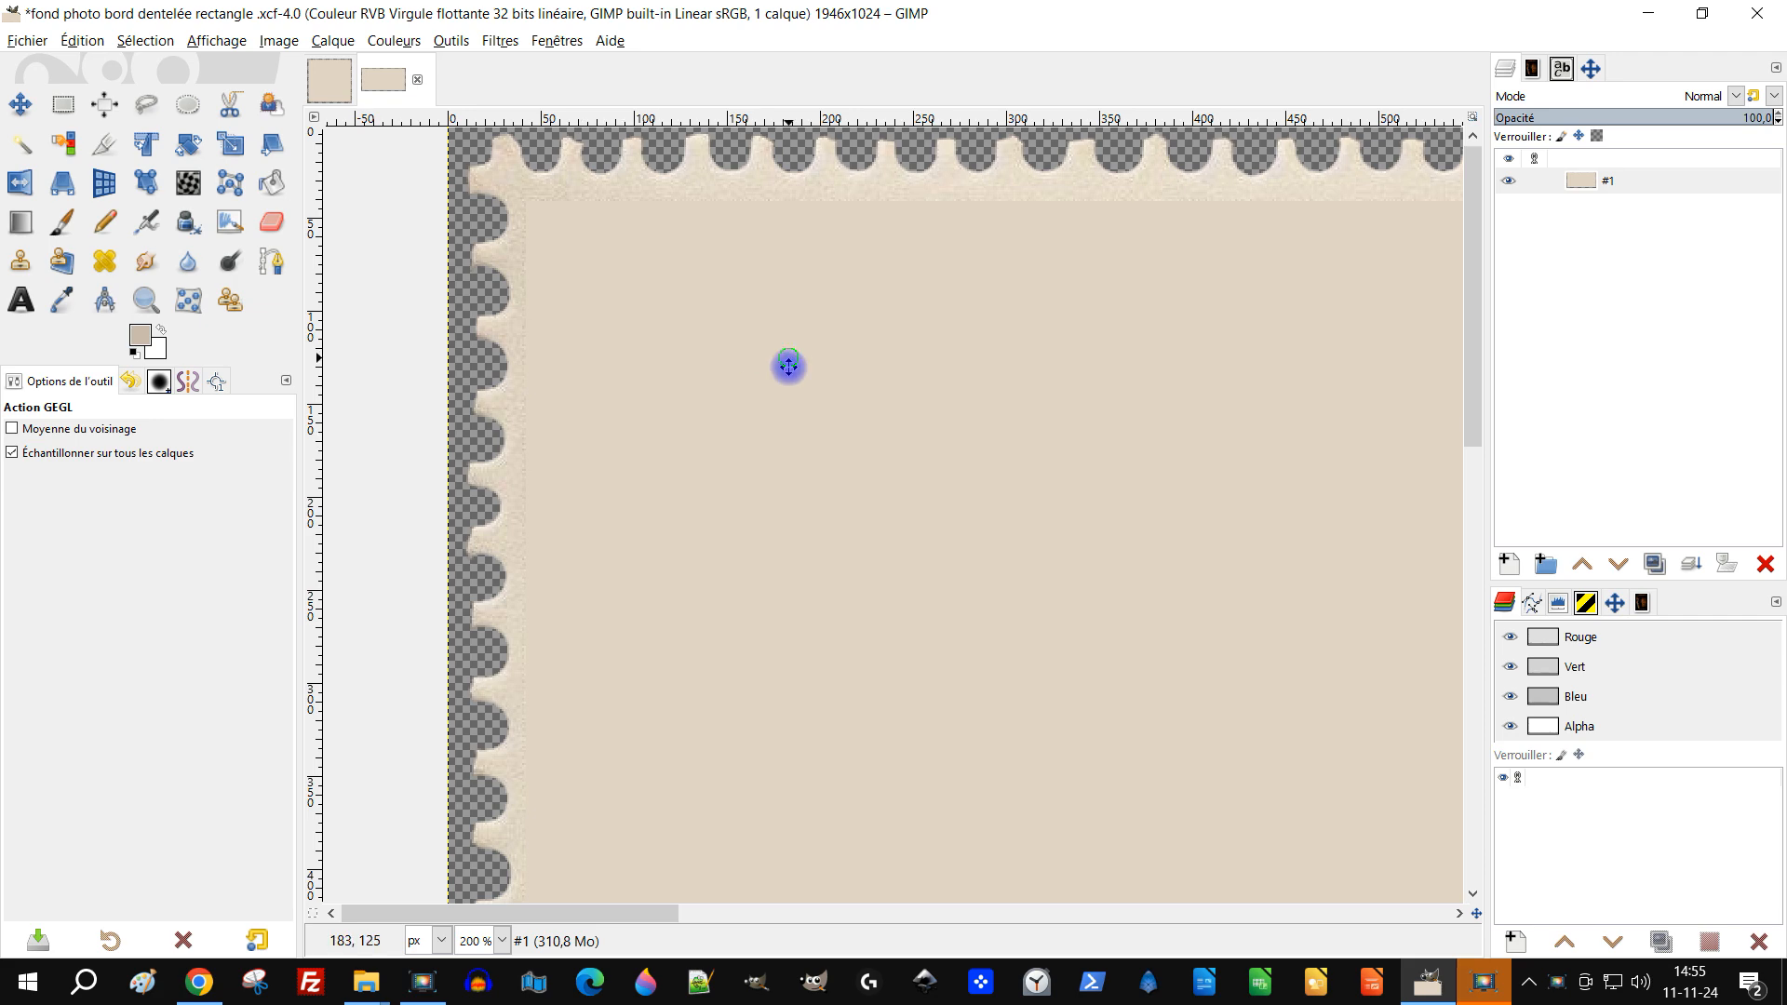
Examine the perforated top border at 200 % from the upper-left corner across the seam to the far end
scroll(785, 367, up, 2)
drag(1136, 573, 684, 665)
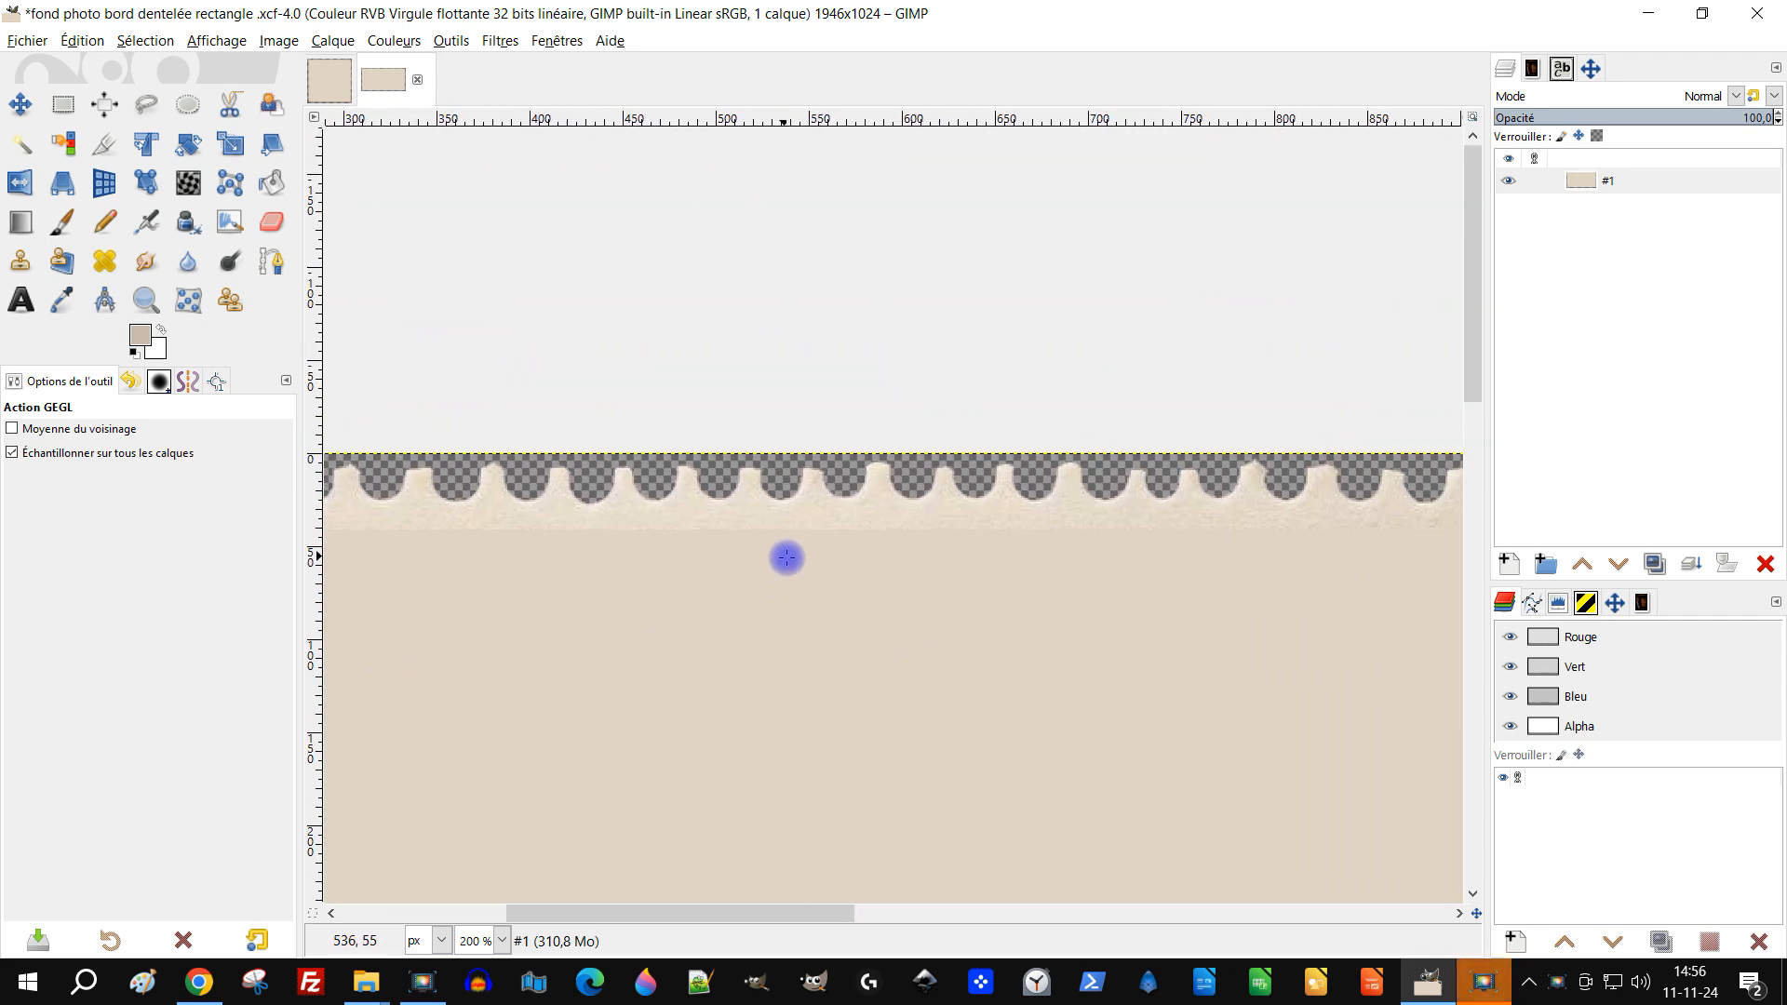
drag(1106, 670, 658, 458)
drag(1182, 542, 961, 515)
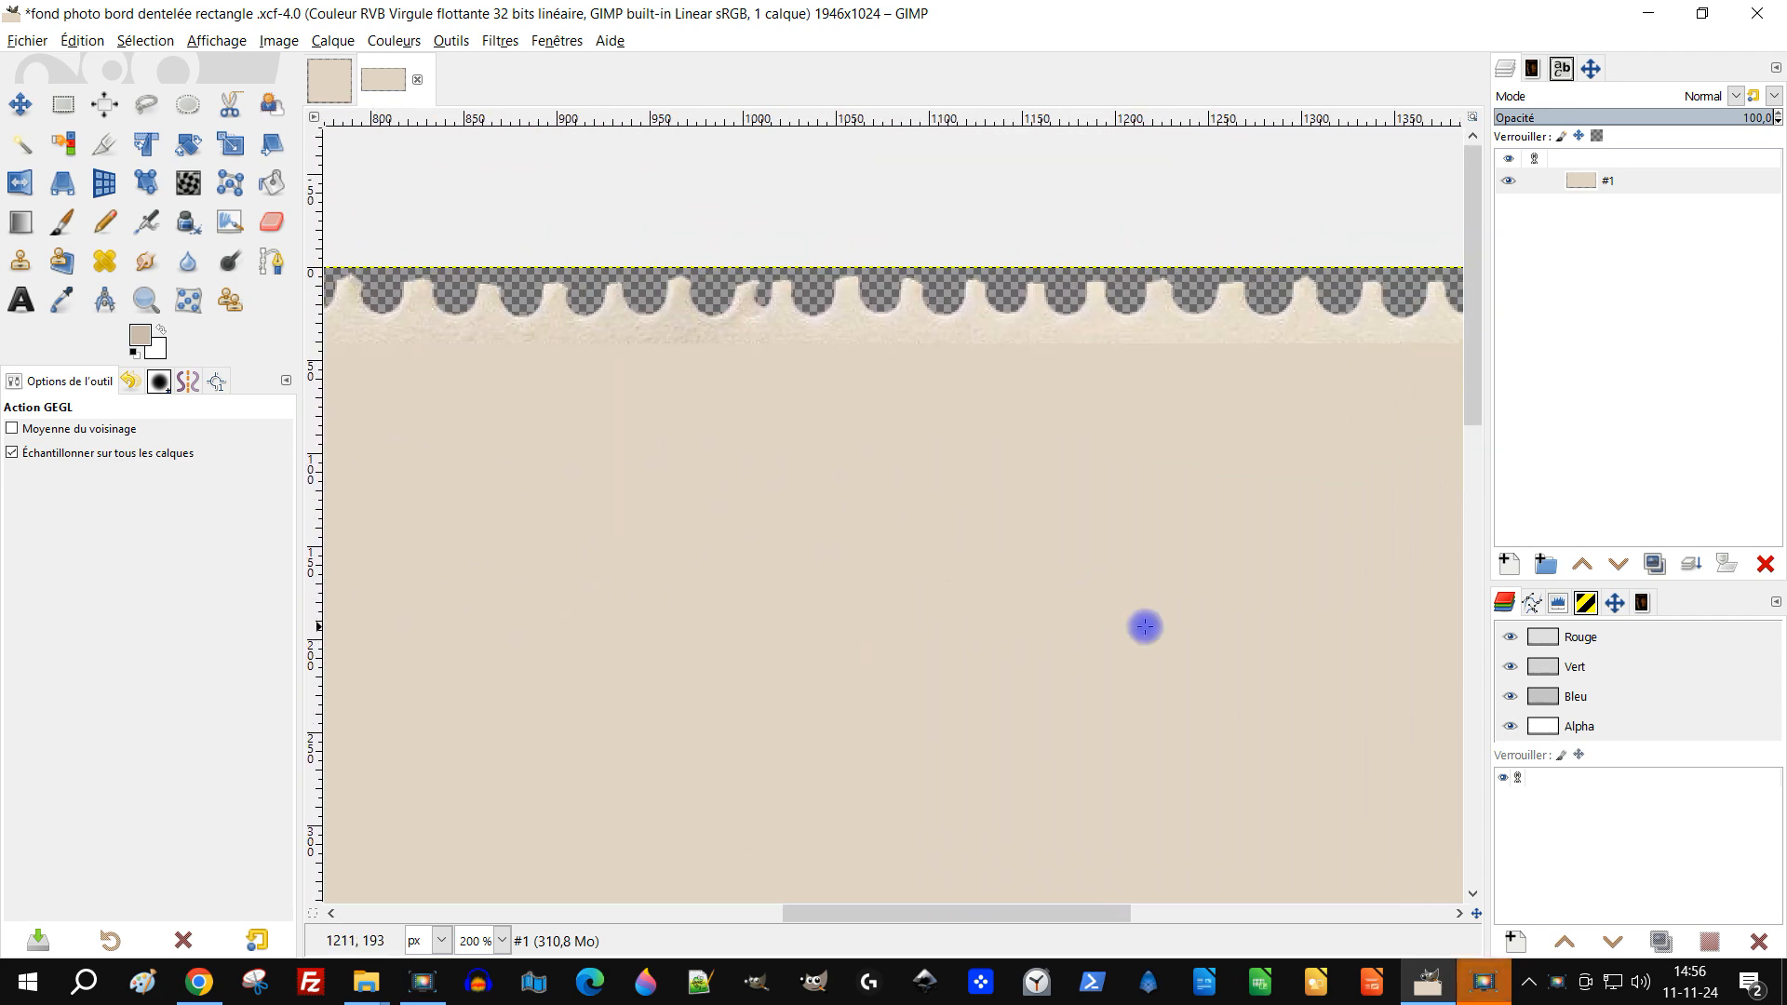
drag(1145, 627, 658, 519)
drag(1110, 593, 1008, 468)
drag(953, 658, 997, 219)
drag(770, 710, 877, 555)
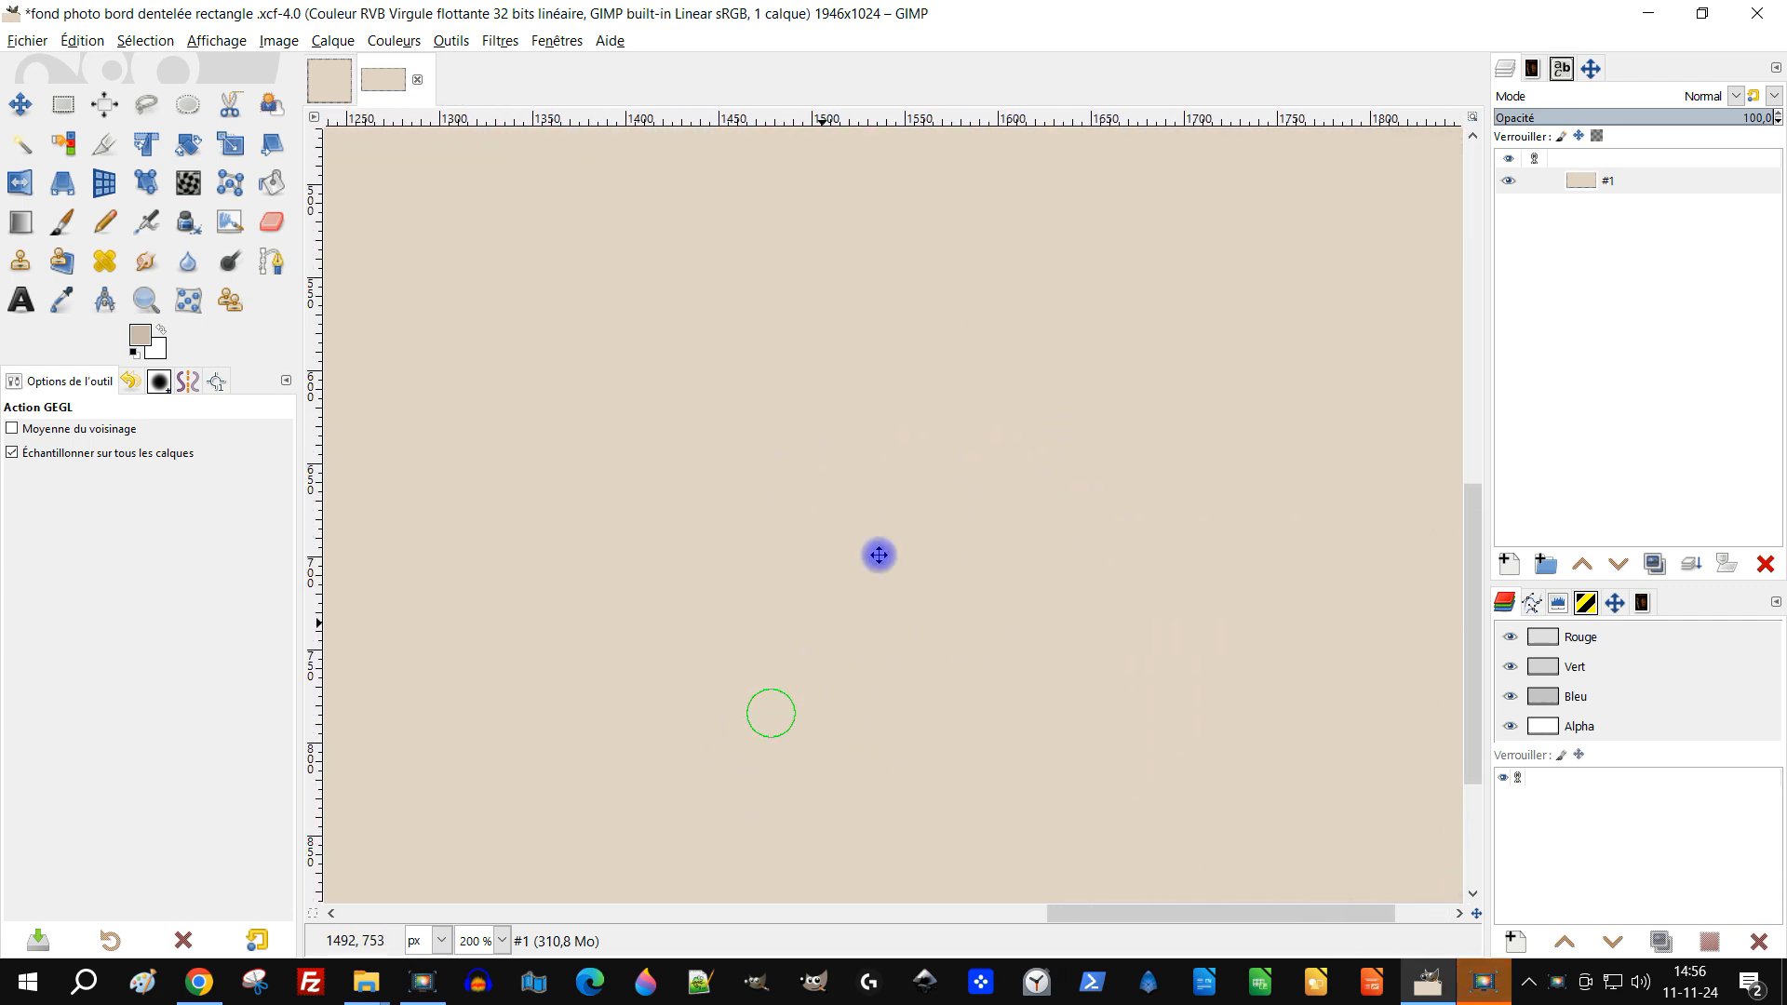
Examine the perforated bottom border back to the lower-left corner, including a close-up of that corner at 300 %
drag(725, 657, 1228, 559)
drag(730, 550, 1197, 598)
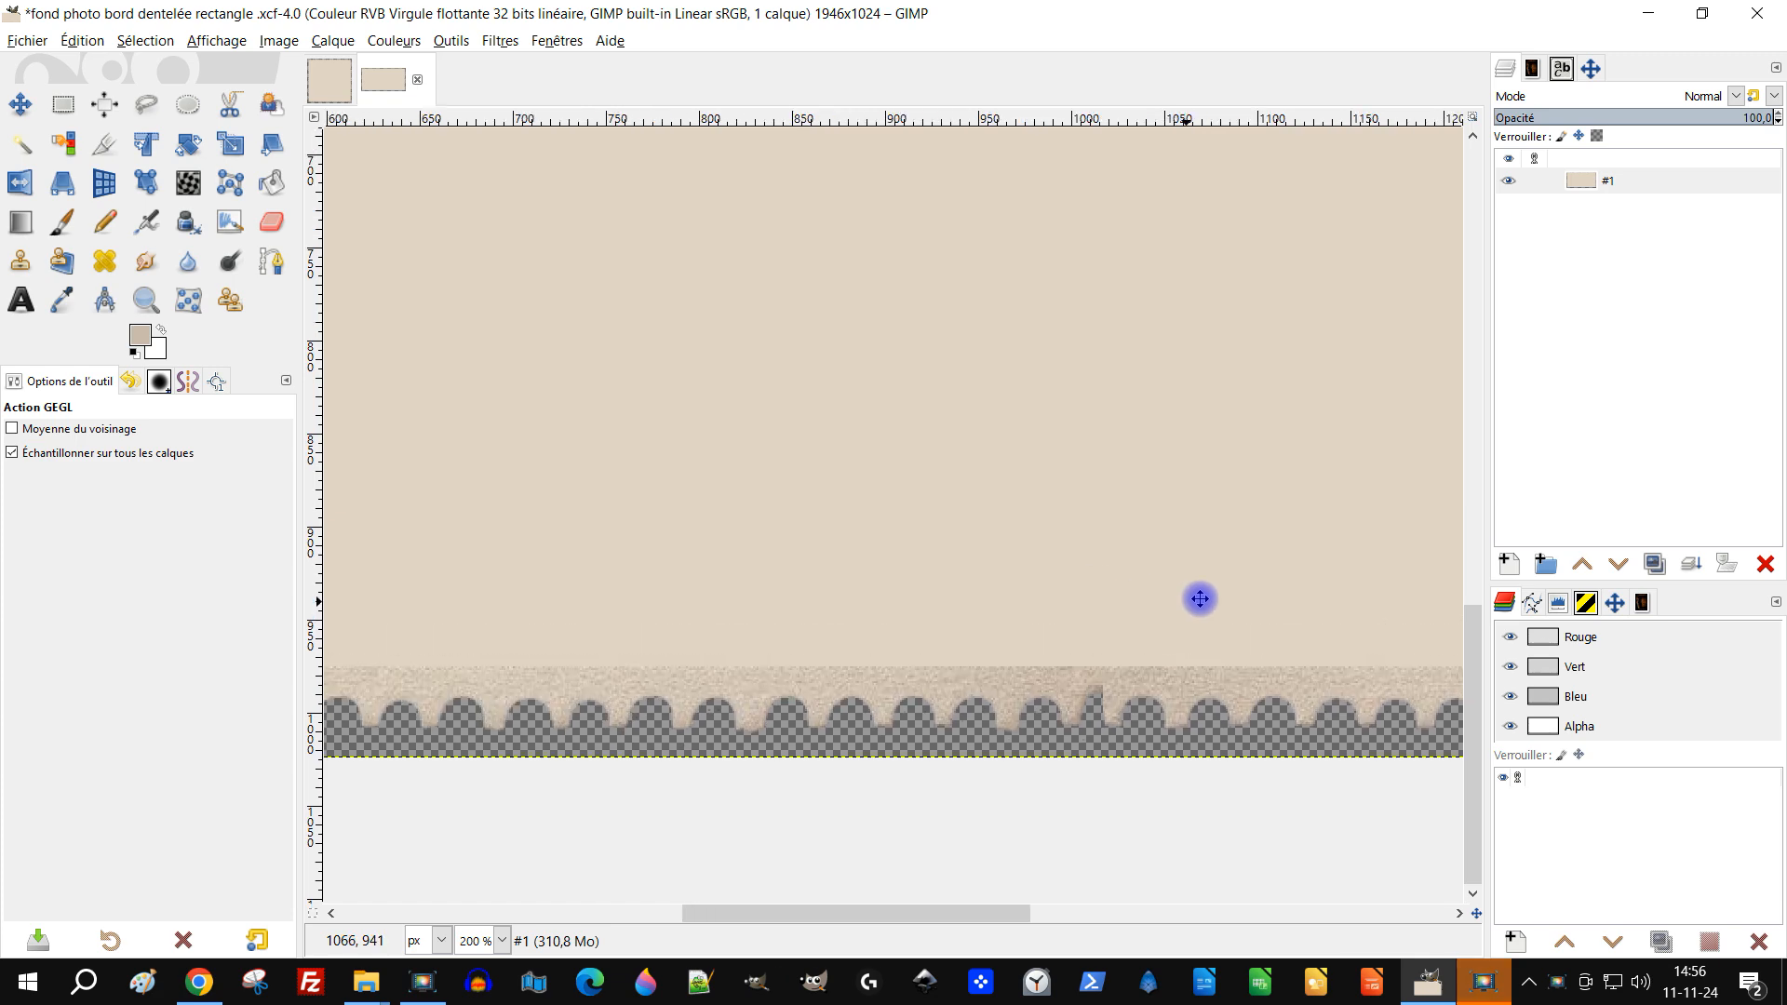
drag(729, 617, 1210, 596)
scroll(598, 638, down, 4)
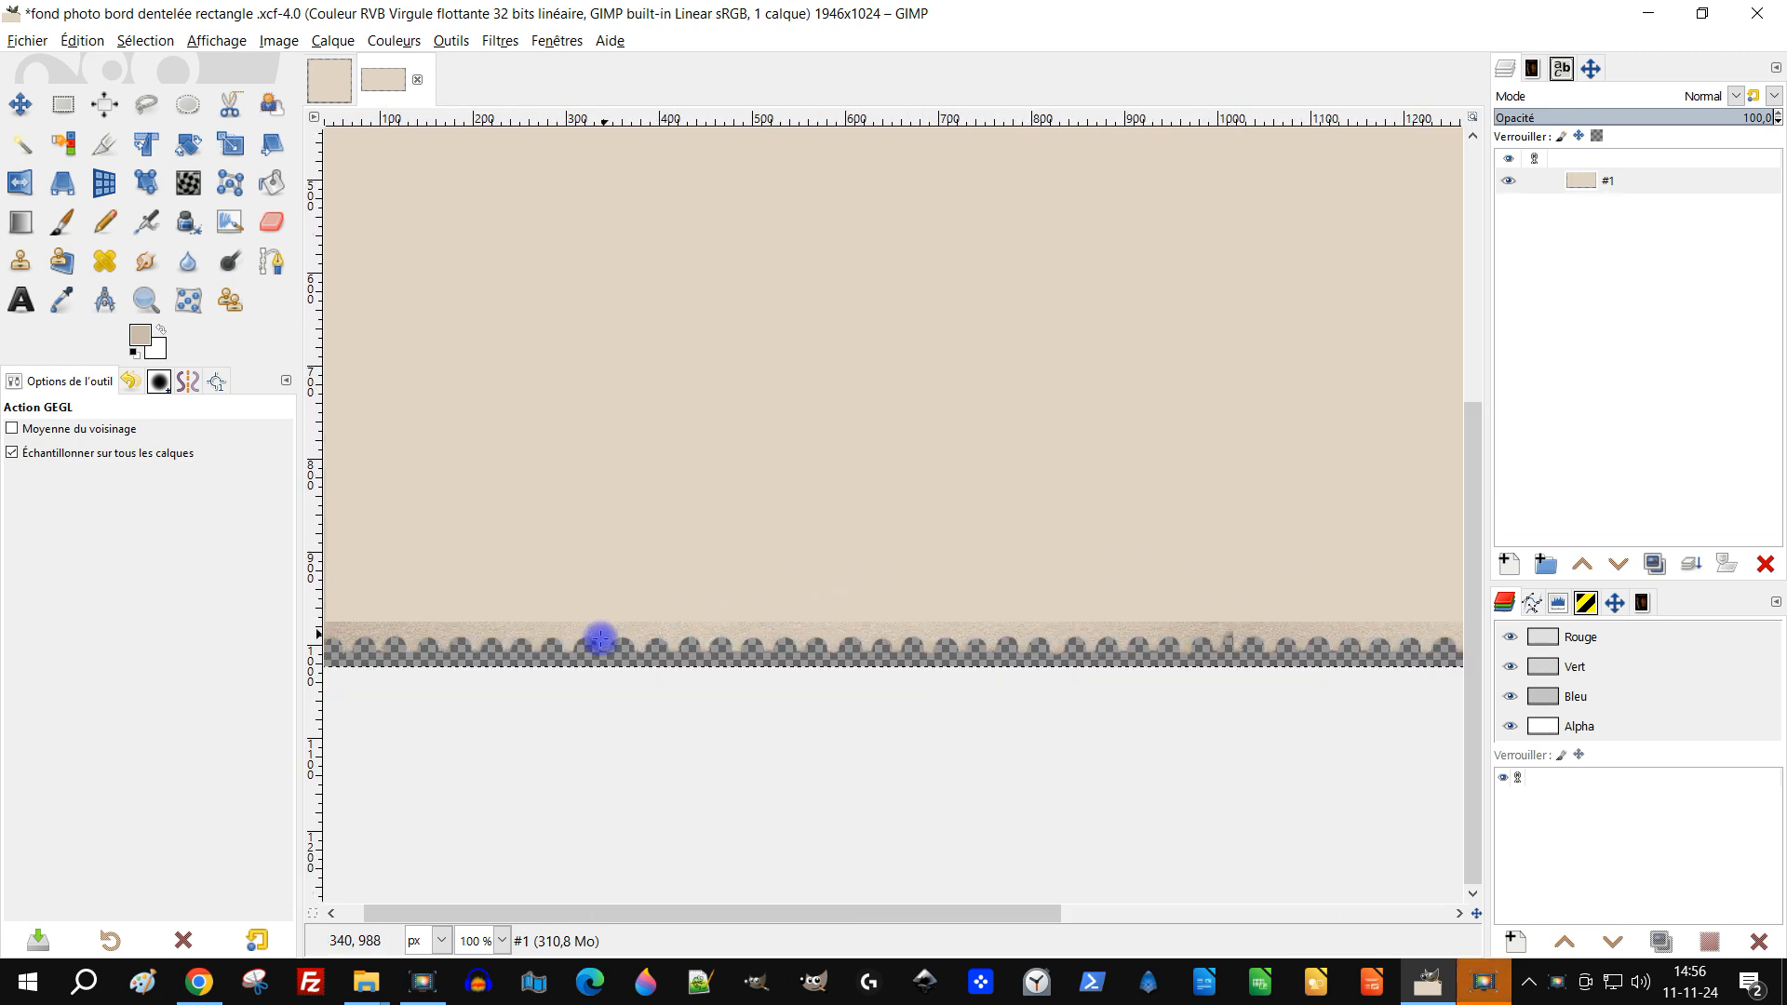
scroll(413, 693, up, 3)
scroll(412, 692, up, 1)
scroll(559, 586, up, 1)
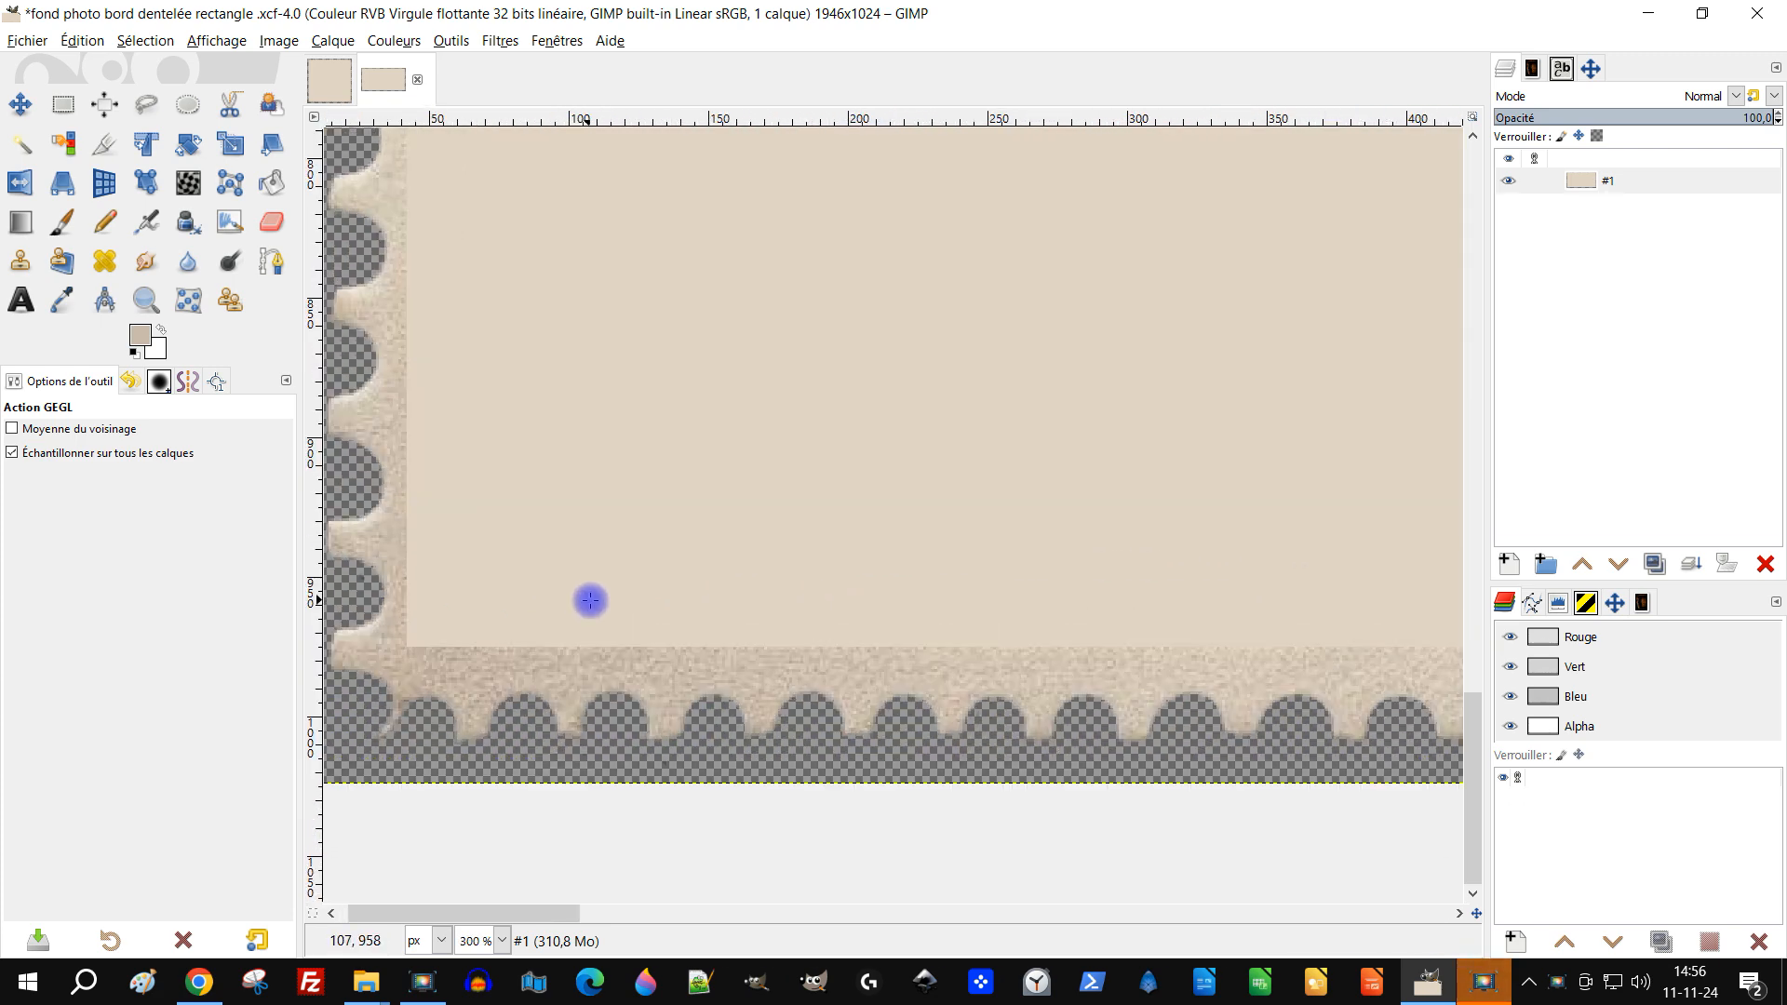
drag(641, 578, 690, 606)
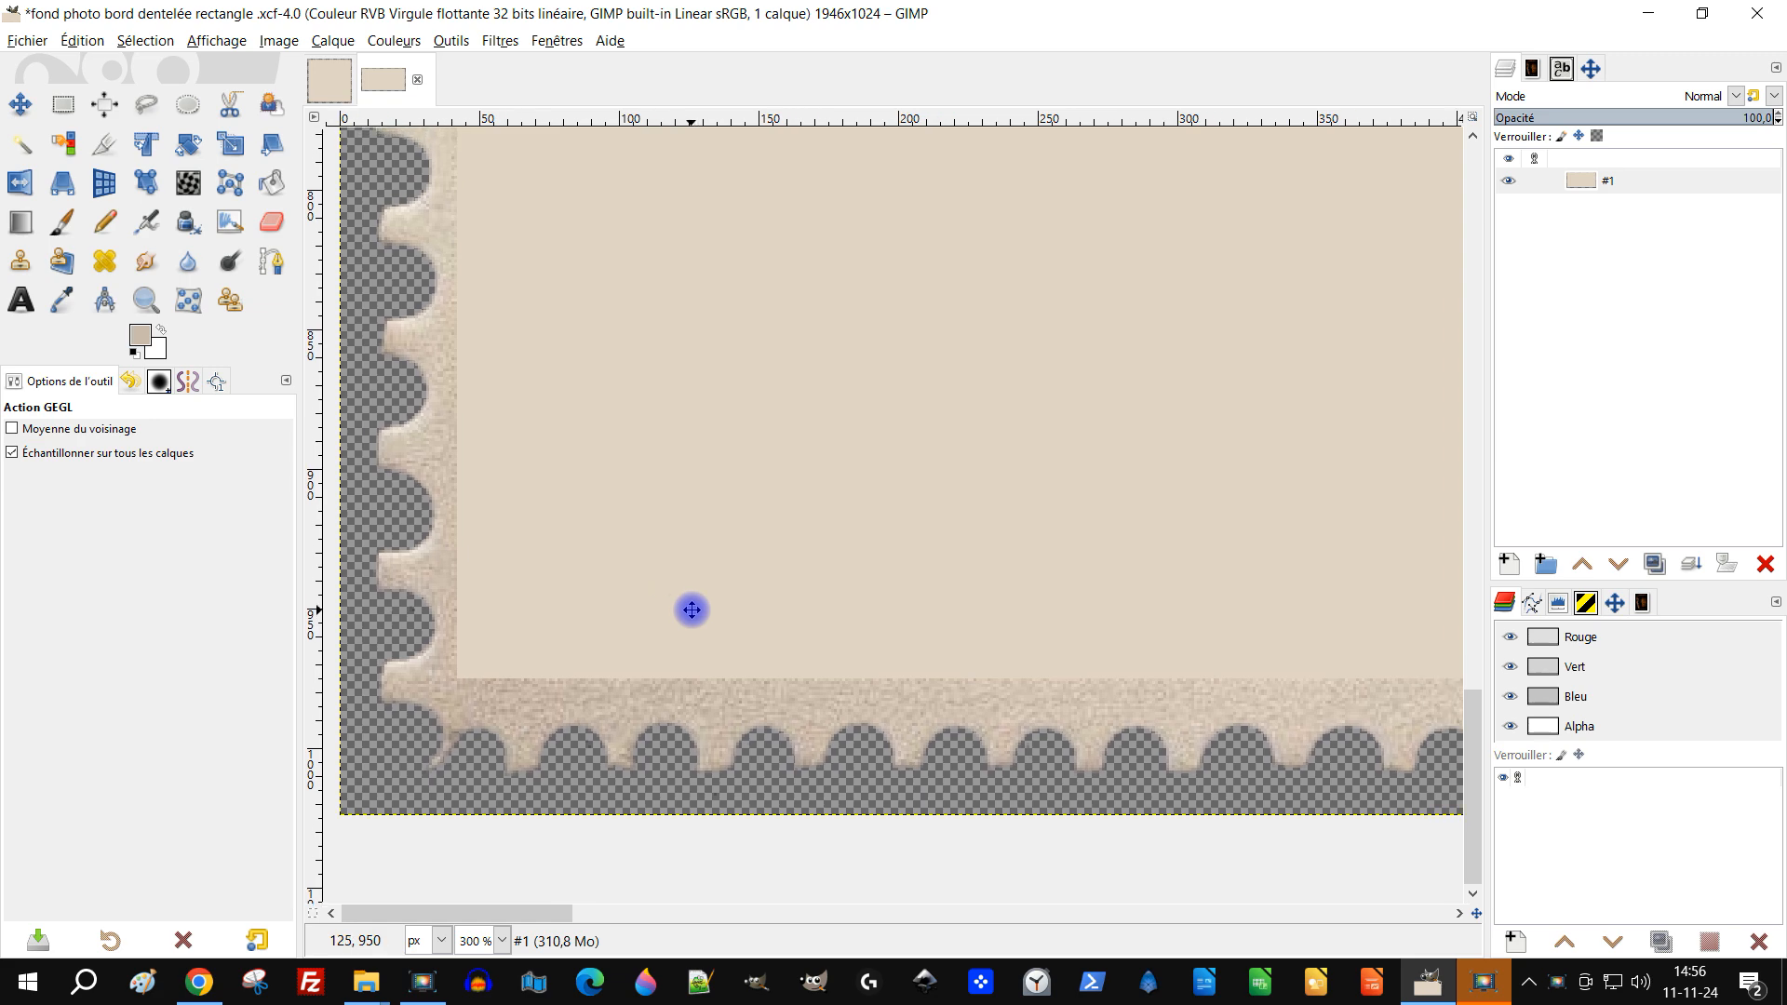
Select the textured beige border around the plain centre with the Select by Color tool, using a raised threshold
click(196, 43)
click(200, 41)
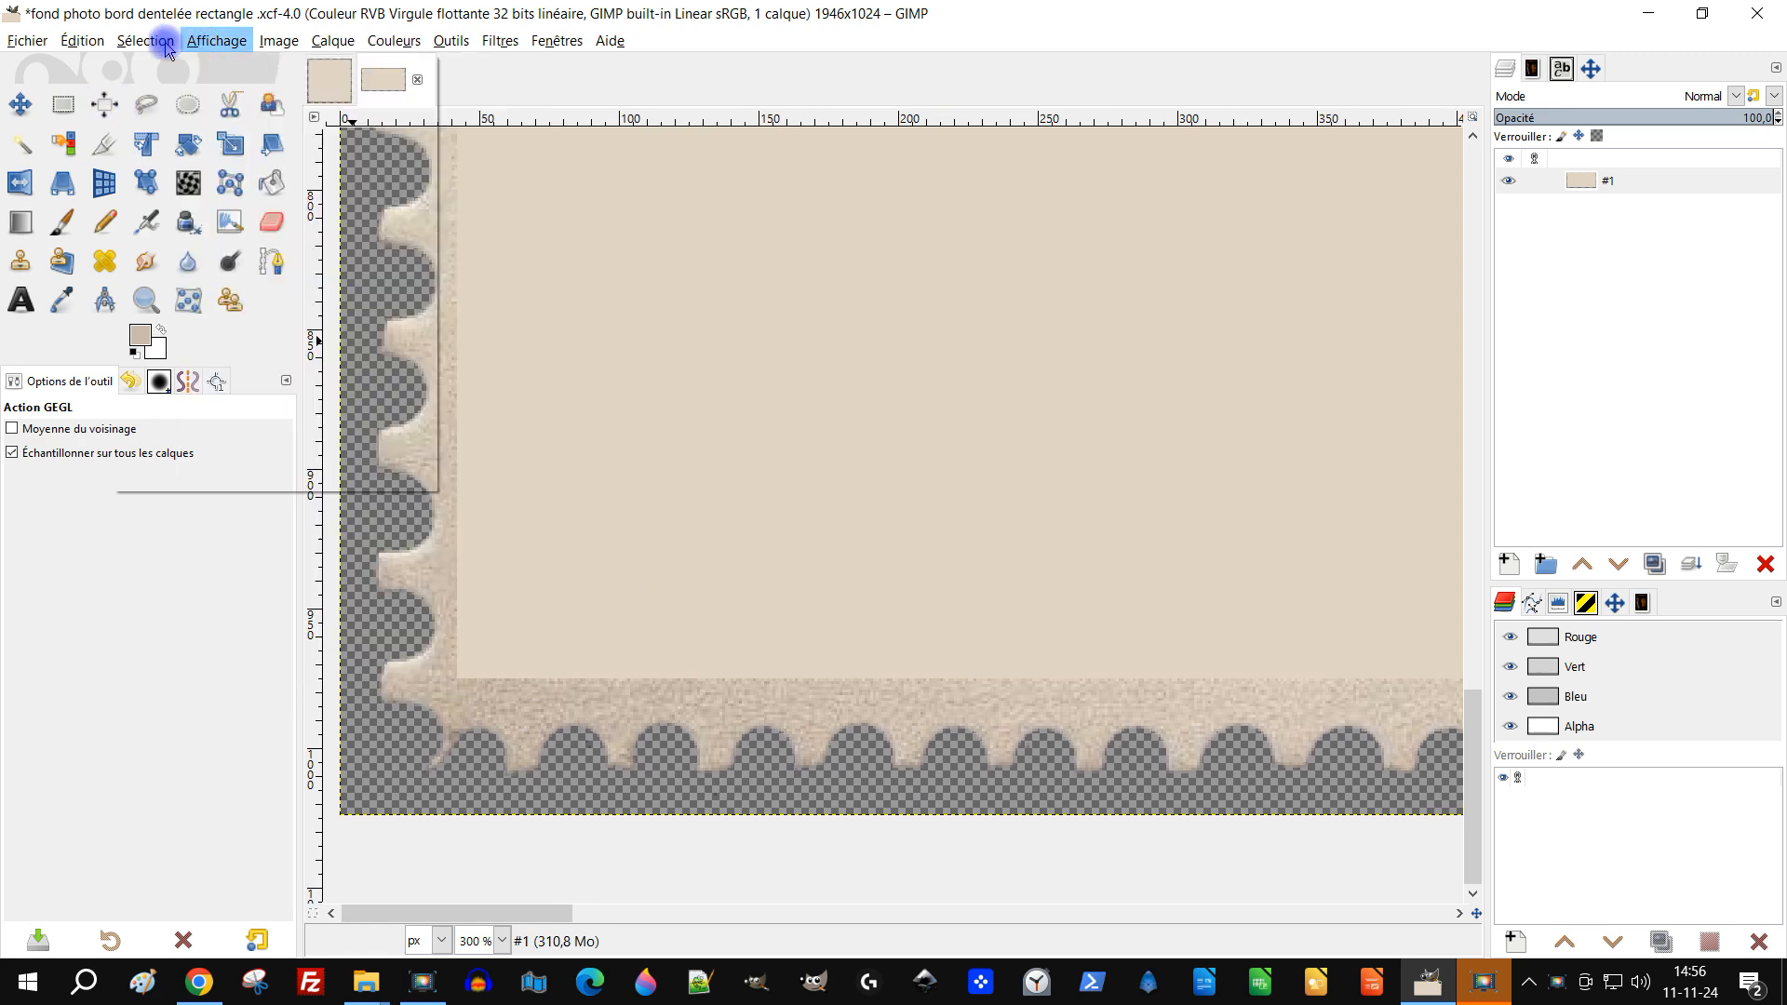
click(146, 41)
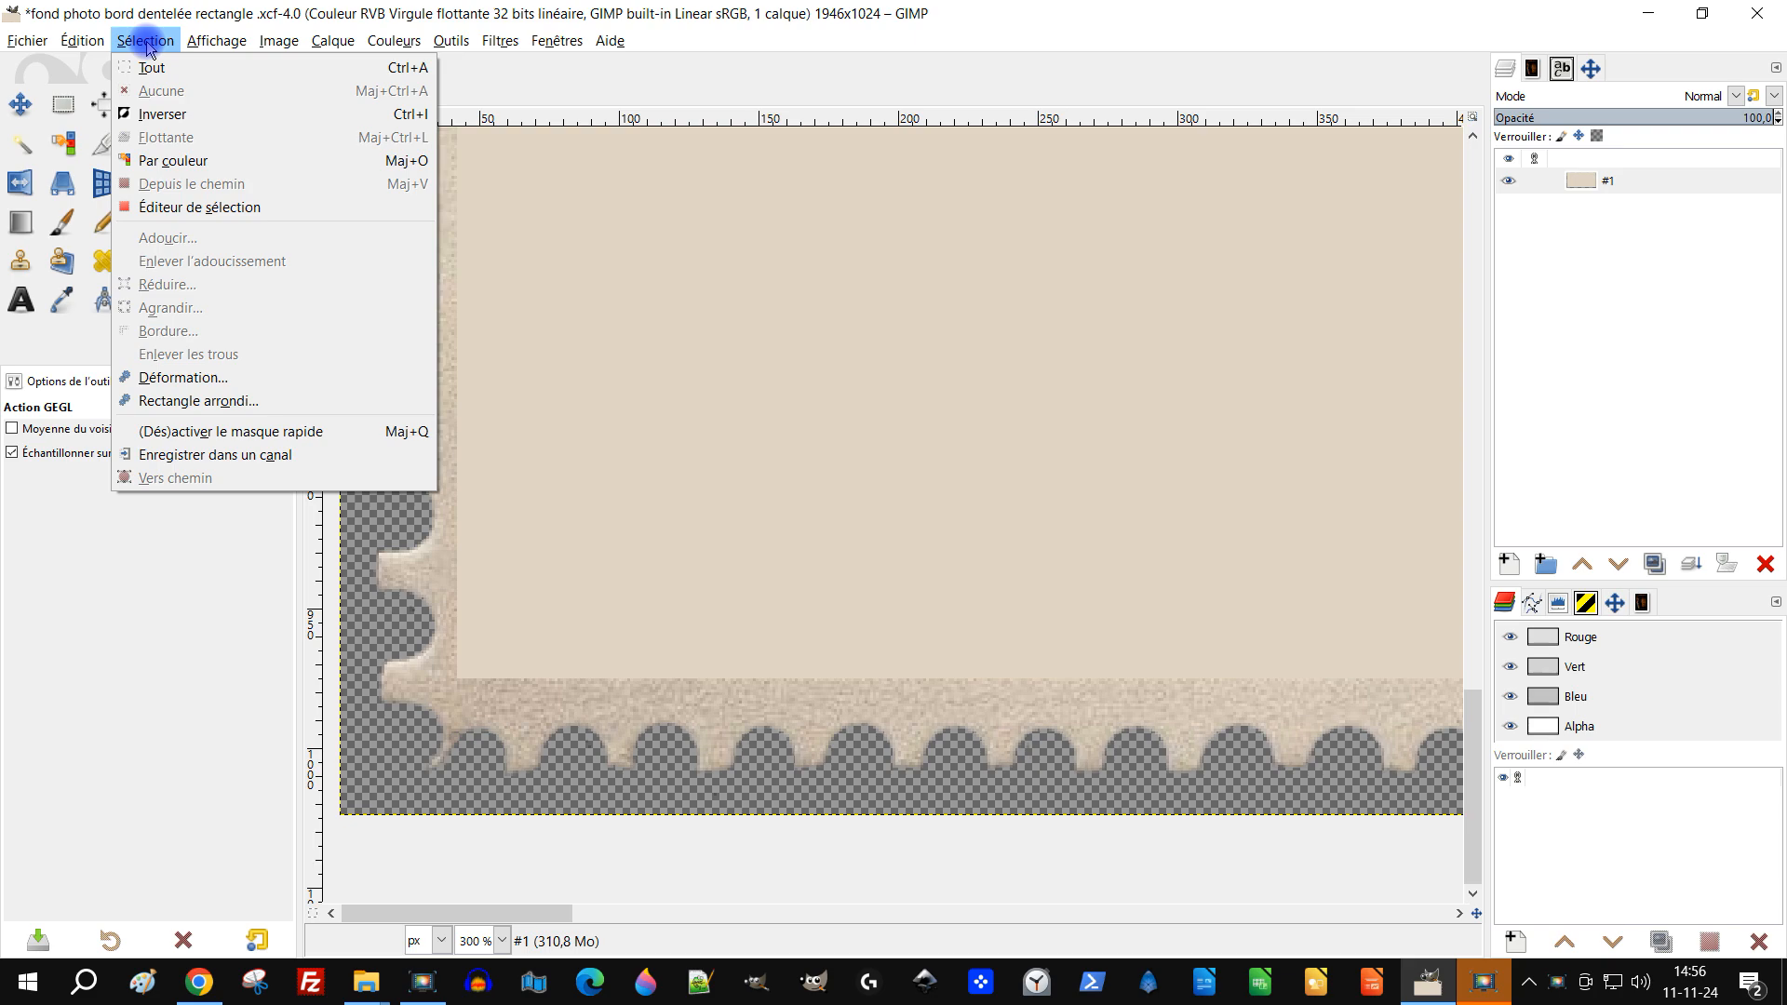
click(90, 642)
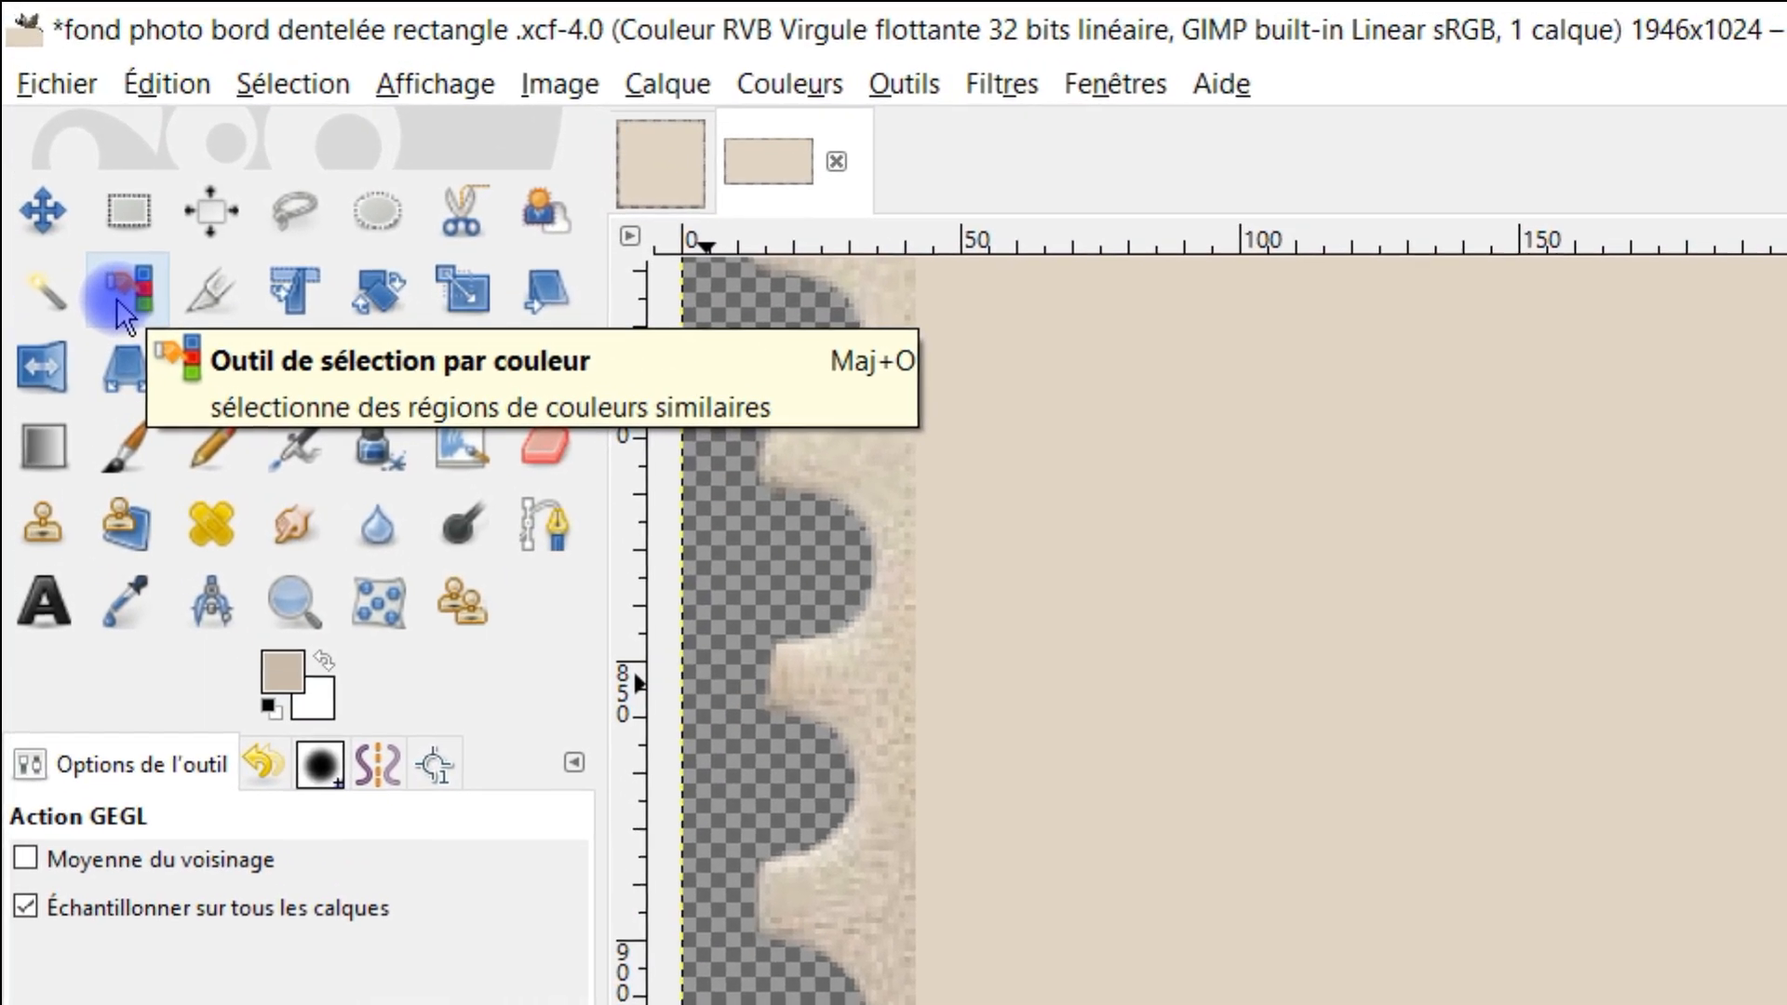
click(125, 303)
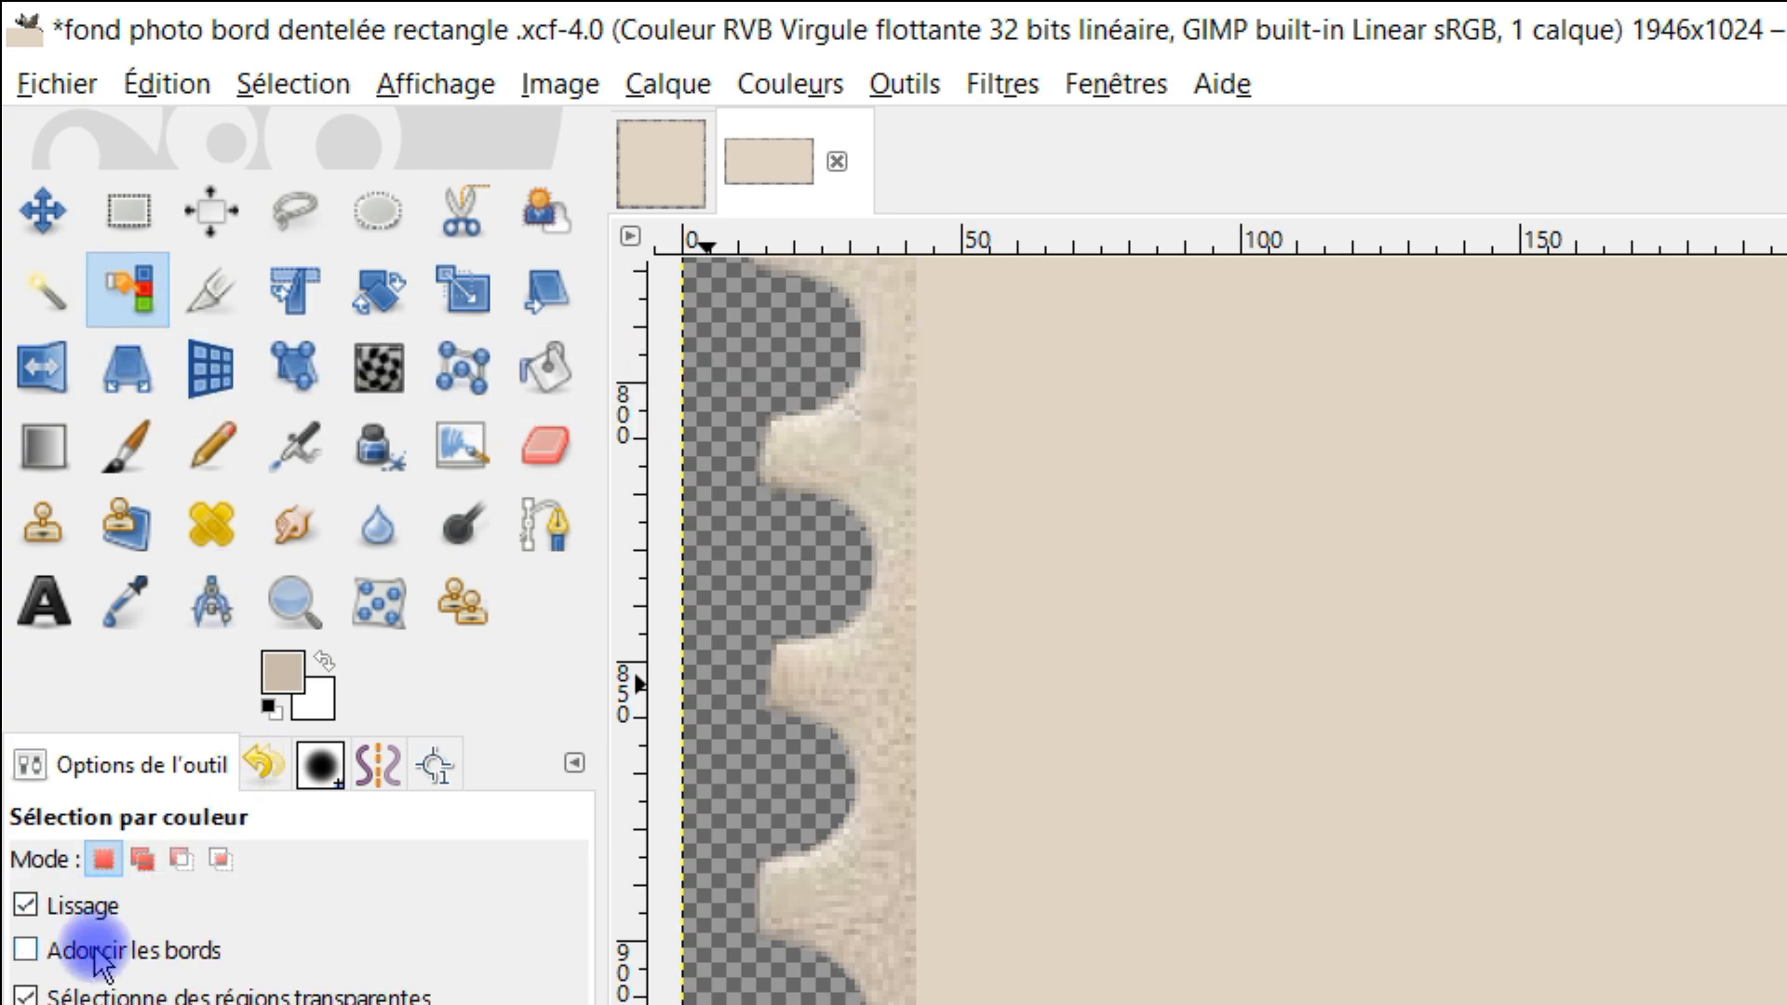
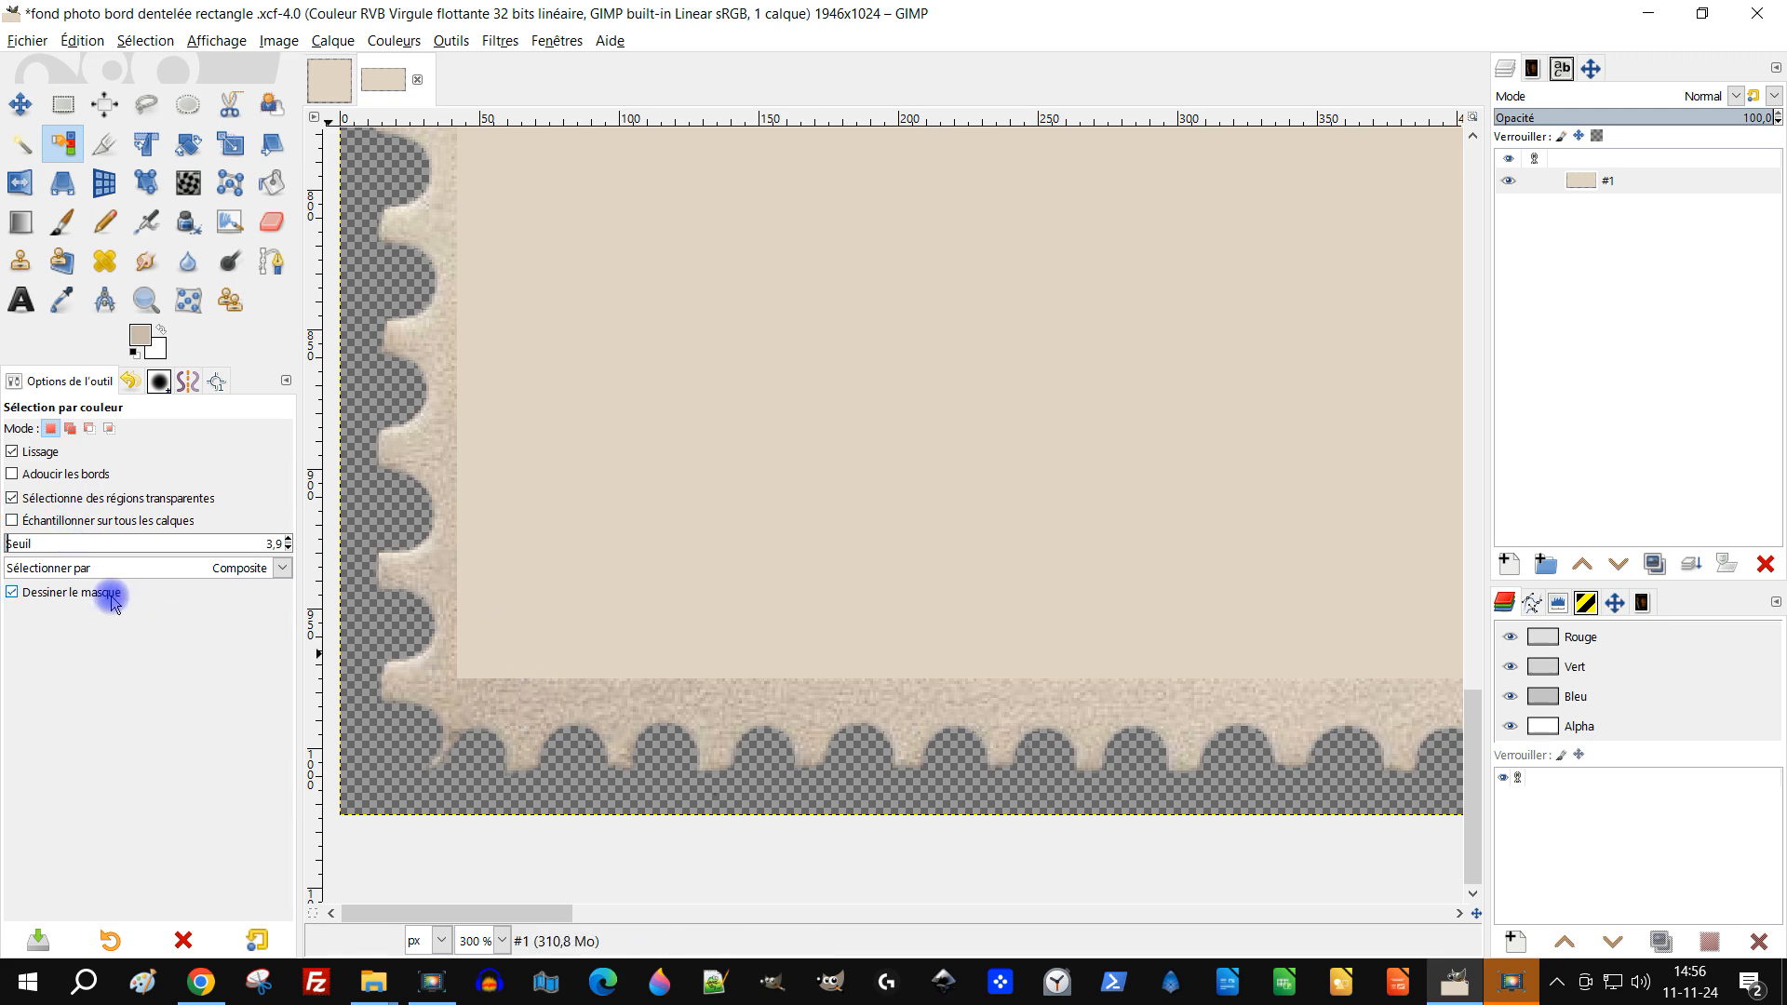
click(517, 694)
drag(516, 694, 599, 732)
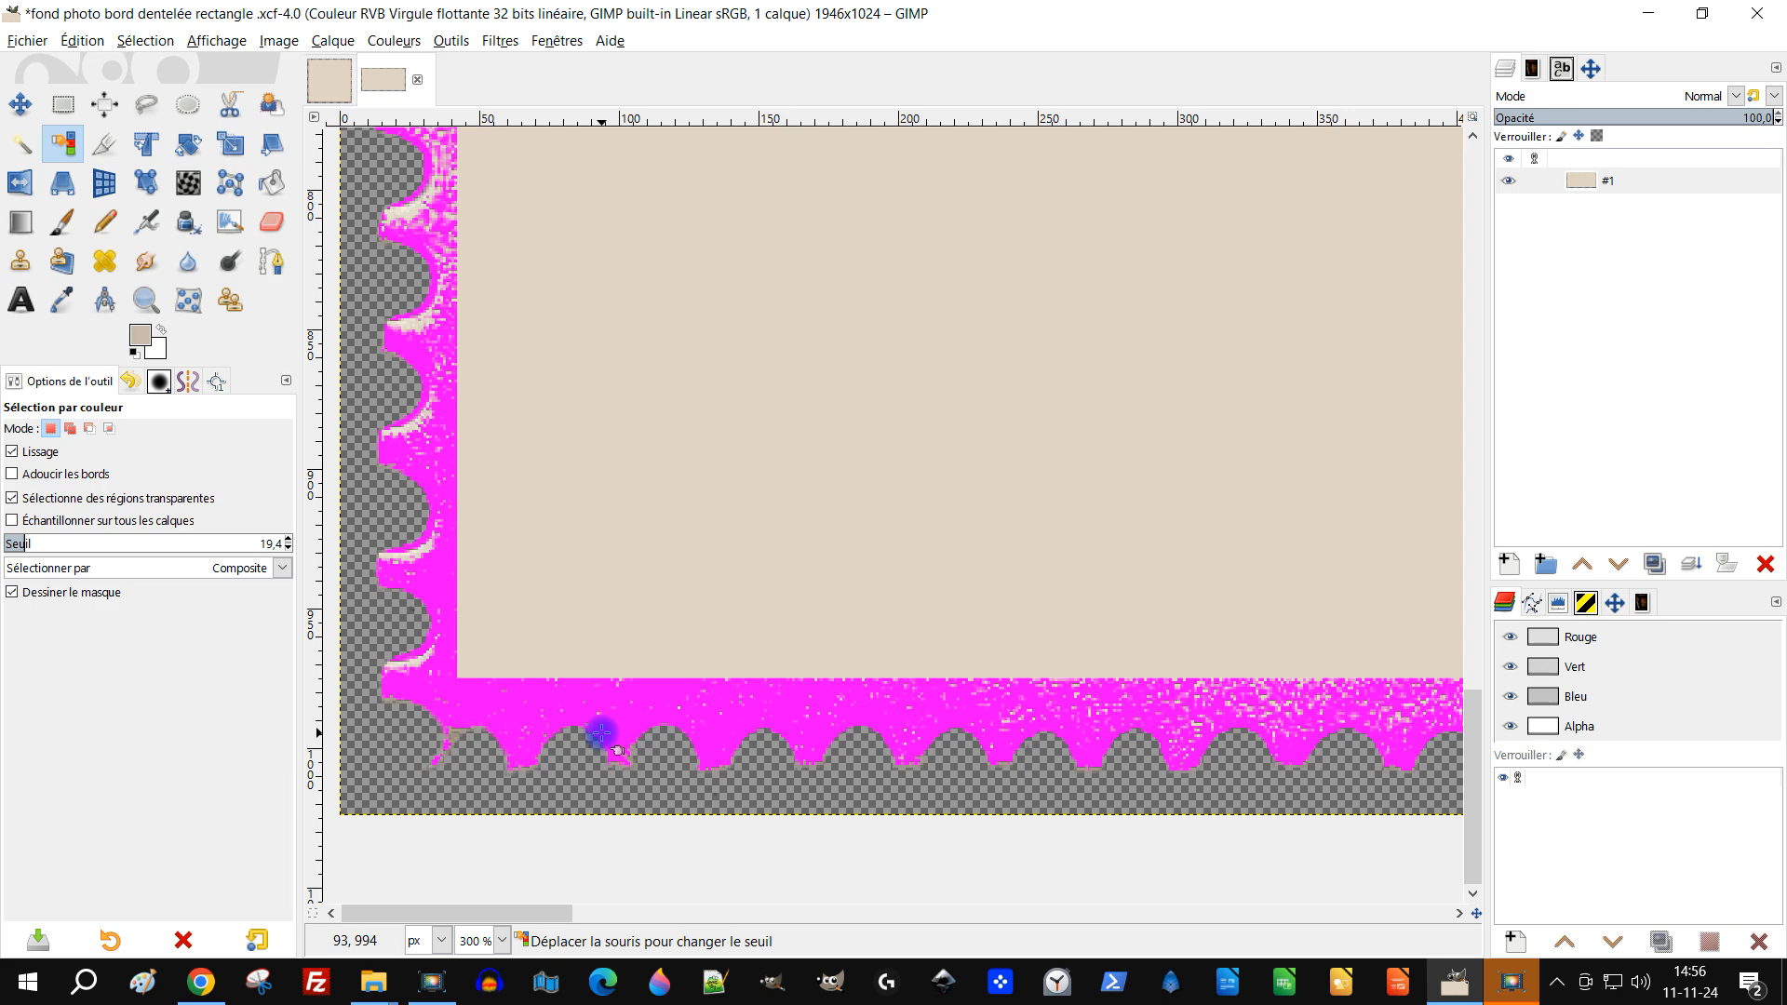
key(Escape)
drag(638, 711, 682, 725)
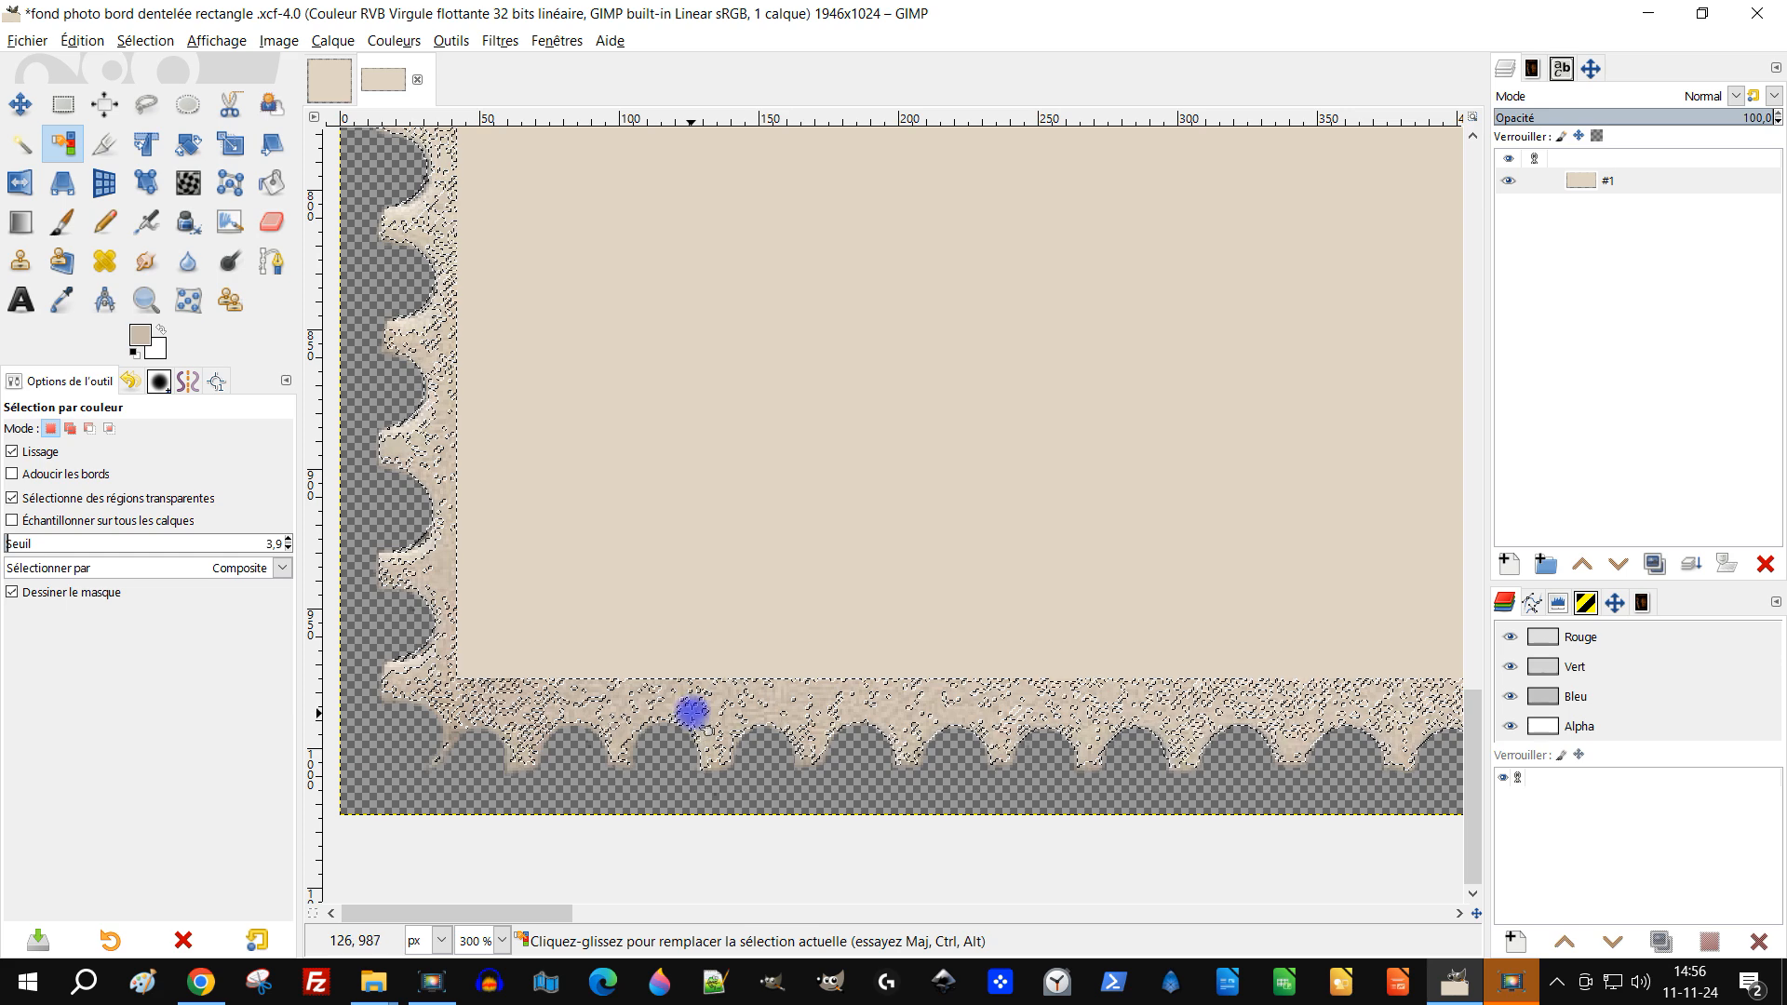
Switch Select by Color to add mode and add the missed pixels of the textured border to the selection
ctrl+scroll(563, 710, up, 4)
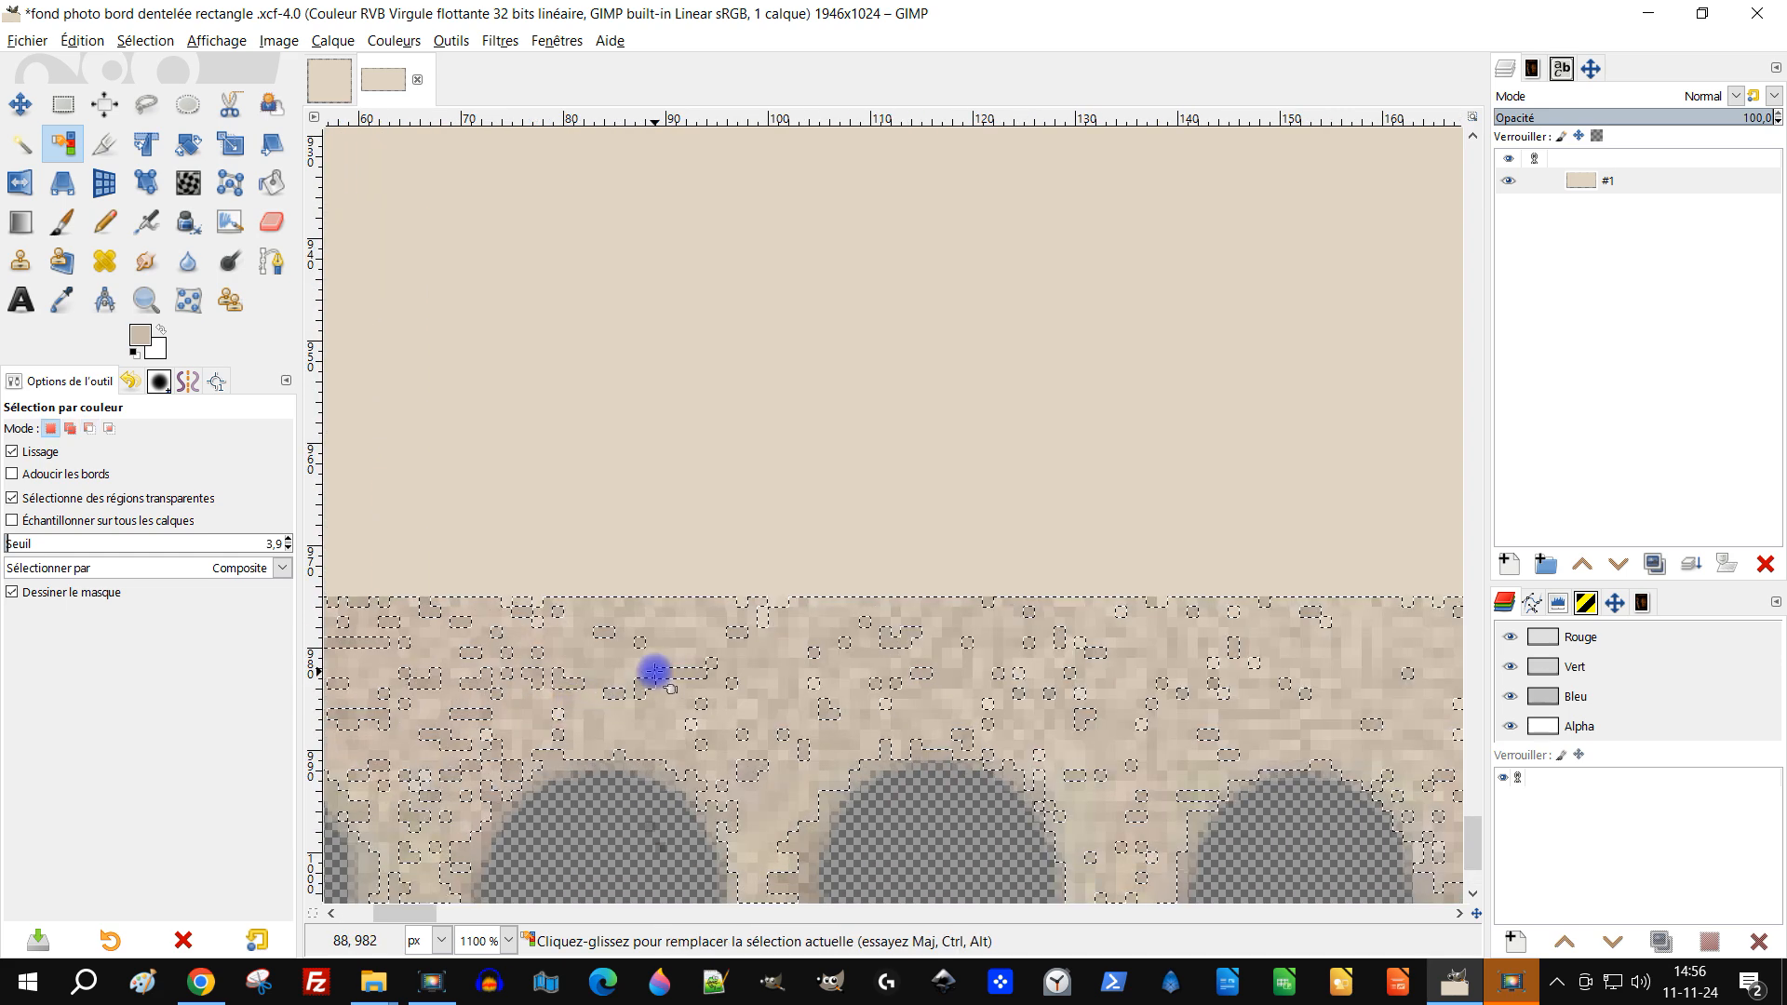
click(67, 428)
click(638, 640)
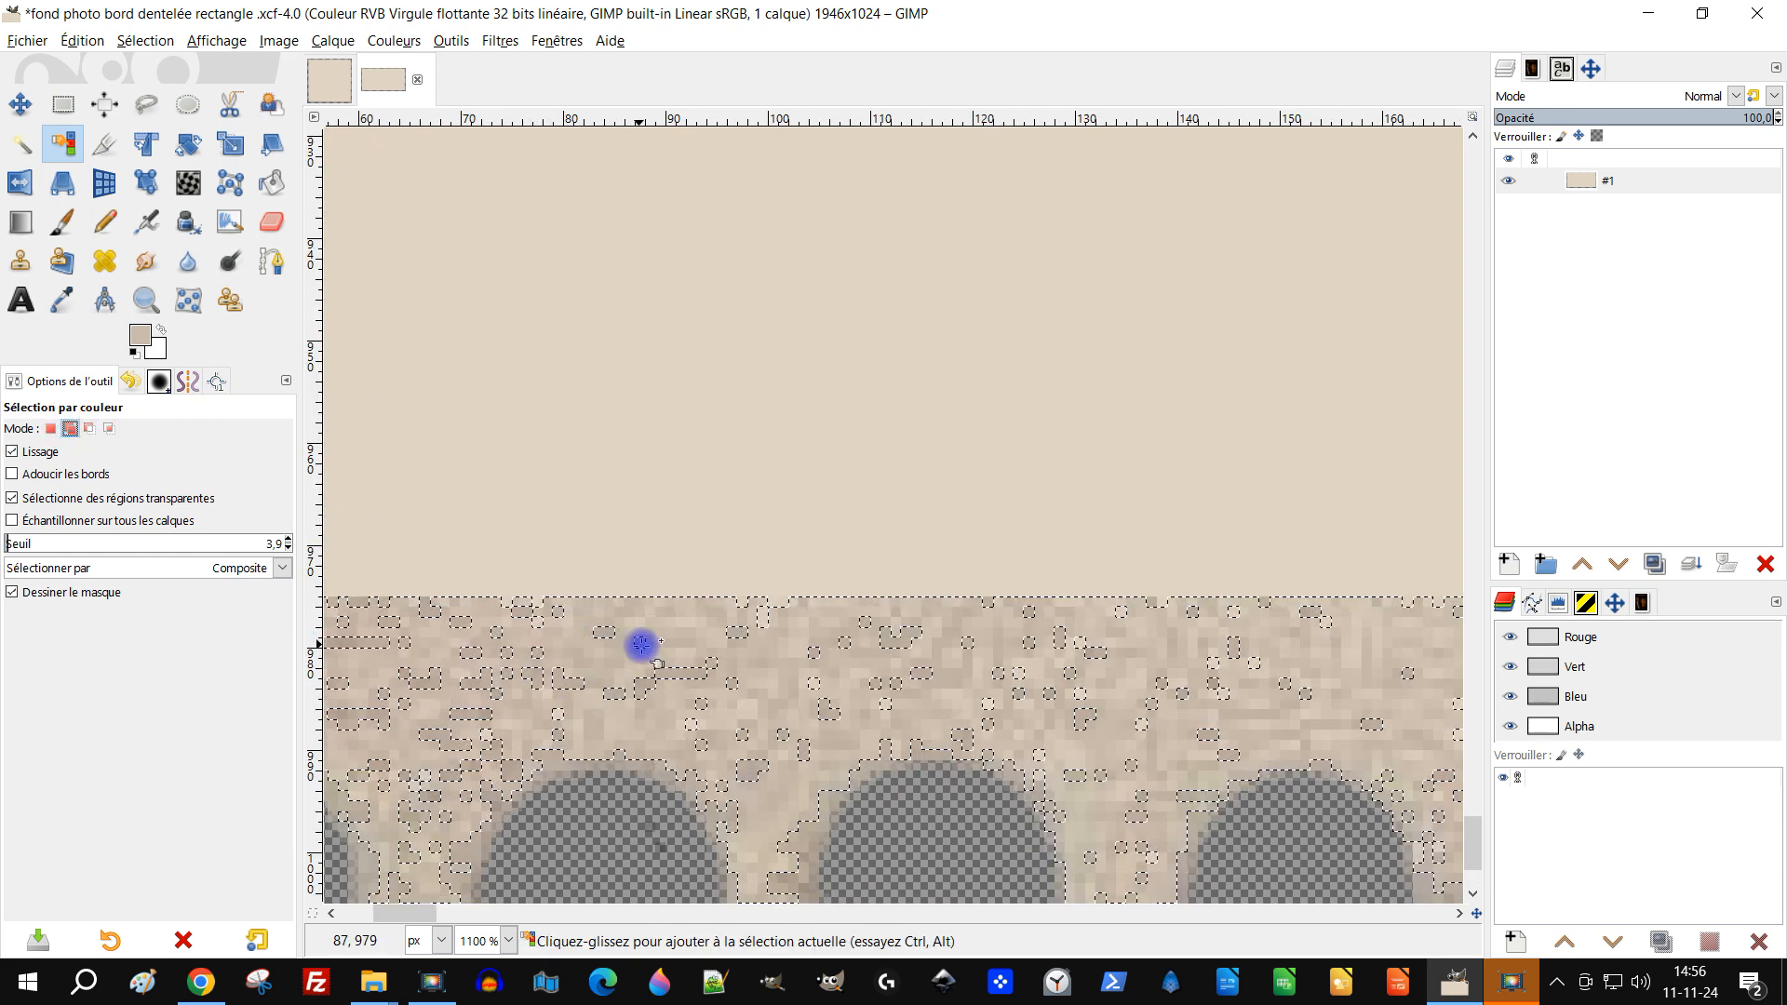
drag(641, 639, 711, 672)
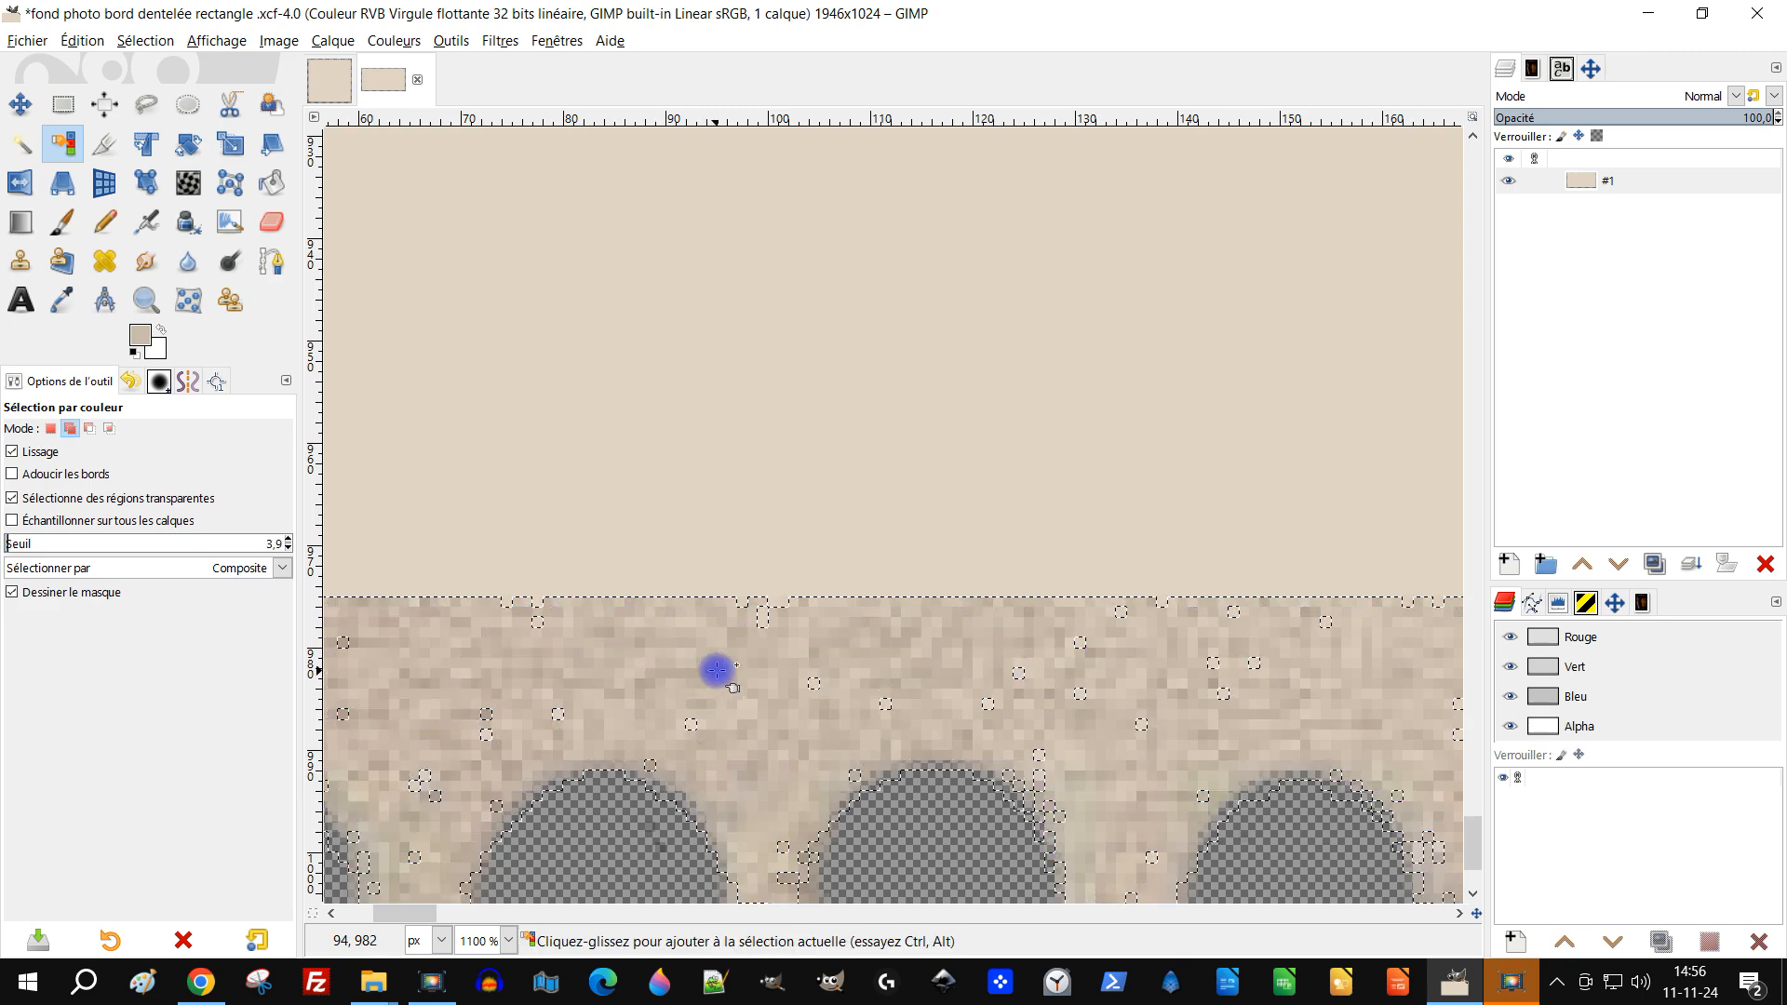
scroll(856, 668, down, 4)
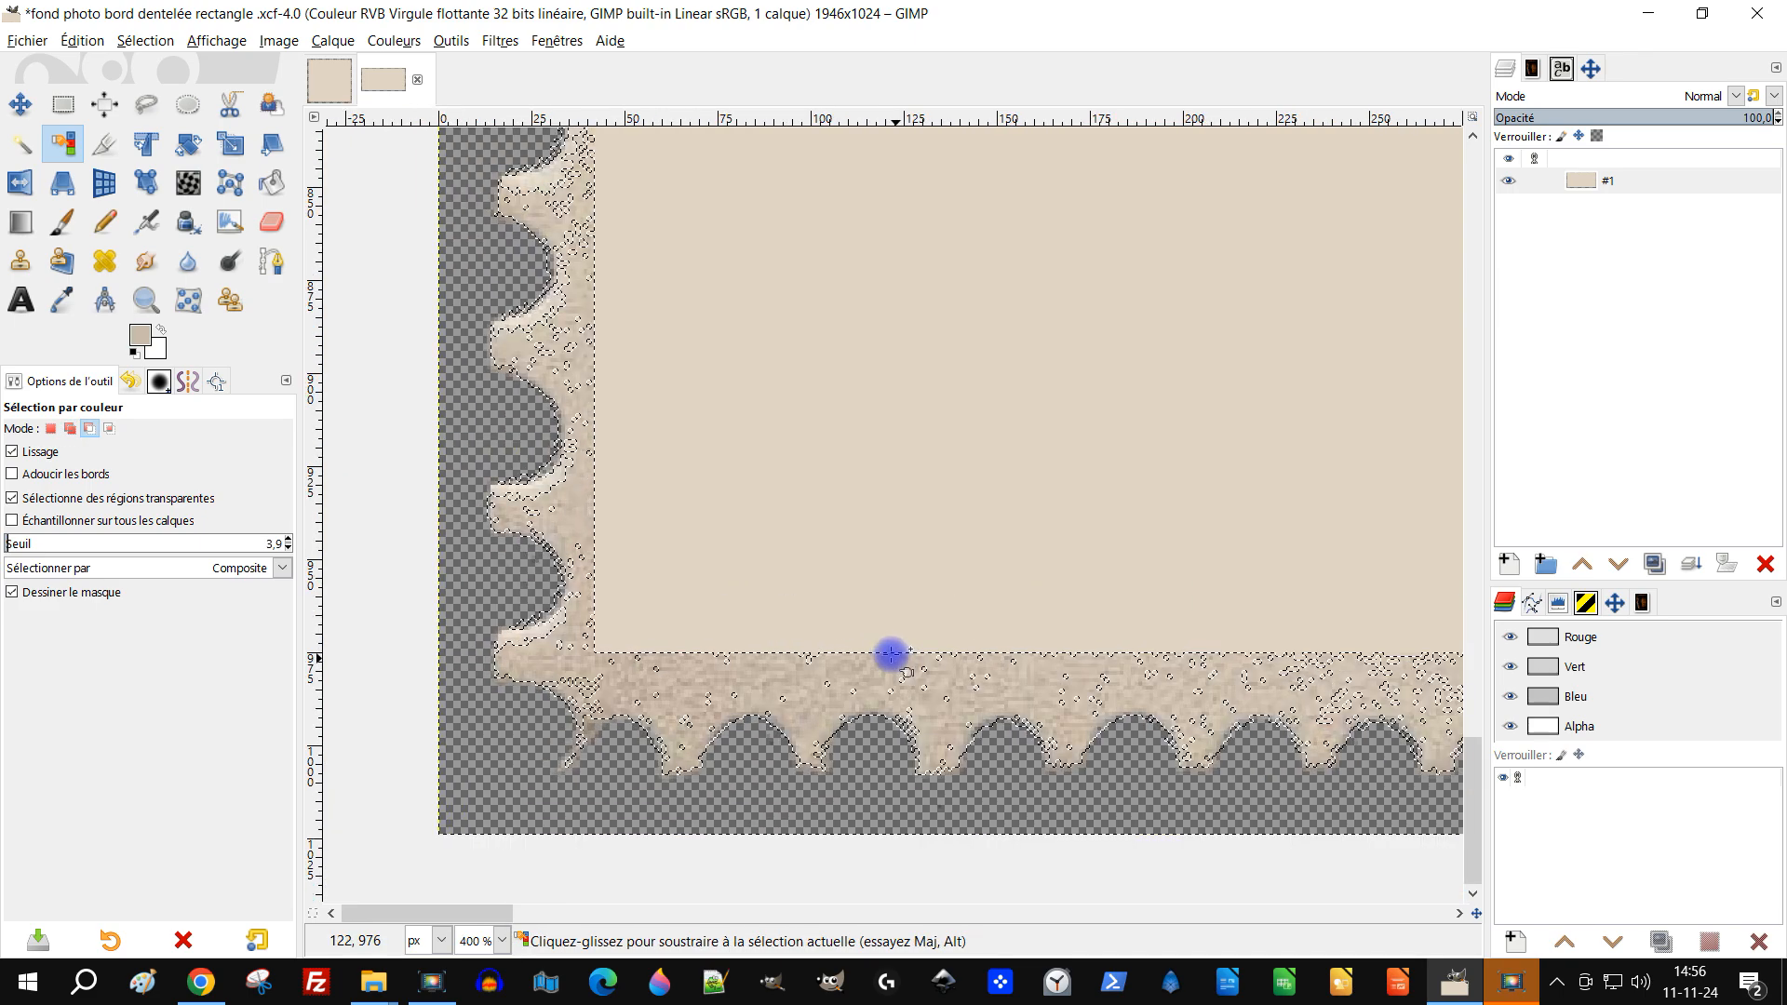
scroll(569, 372, up, 3)
scroll(590, 363, down, 3)
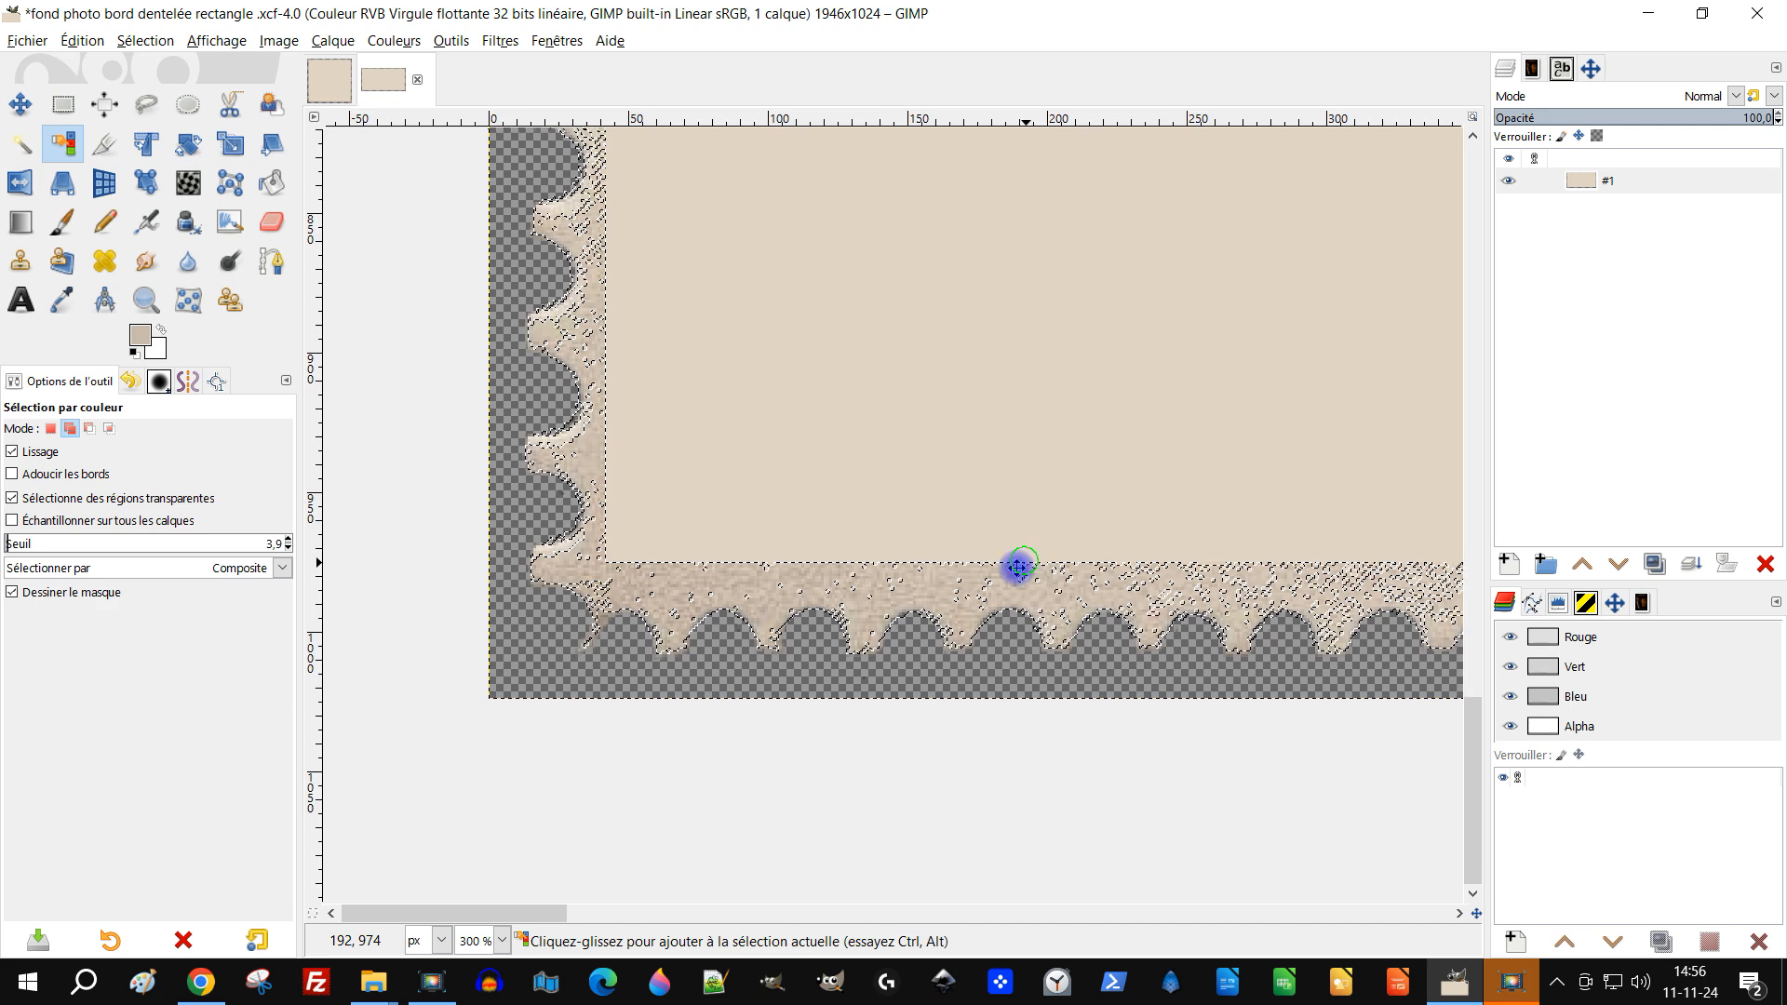
scroll(835, 696, down, 1)
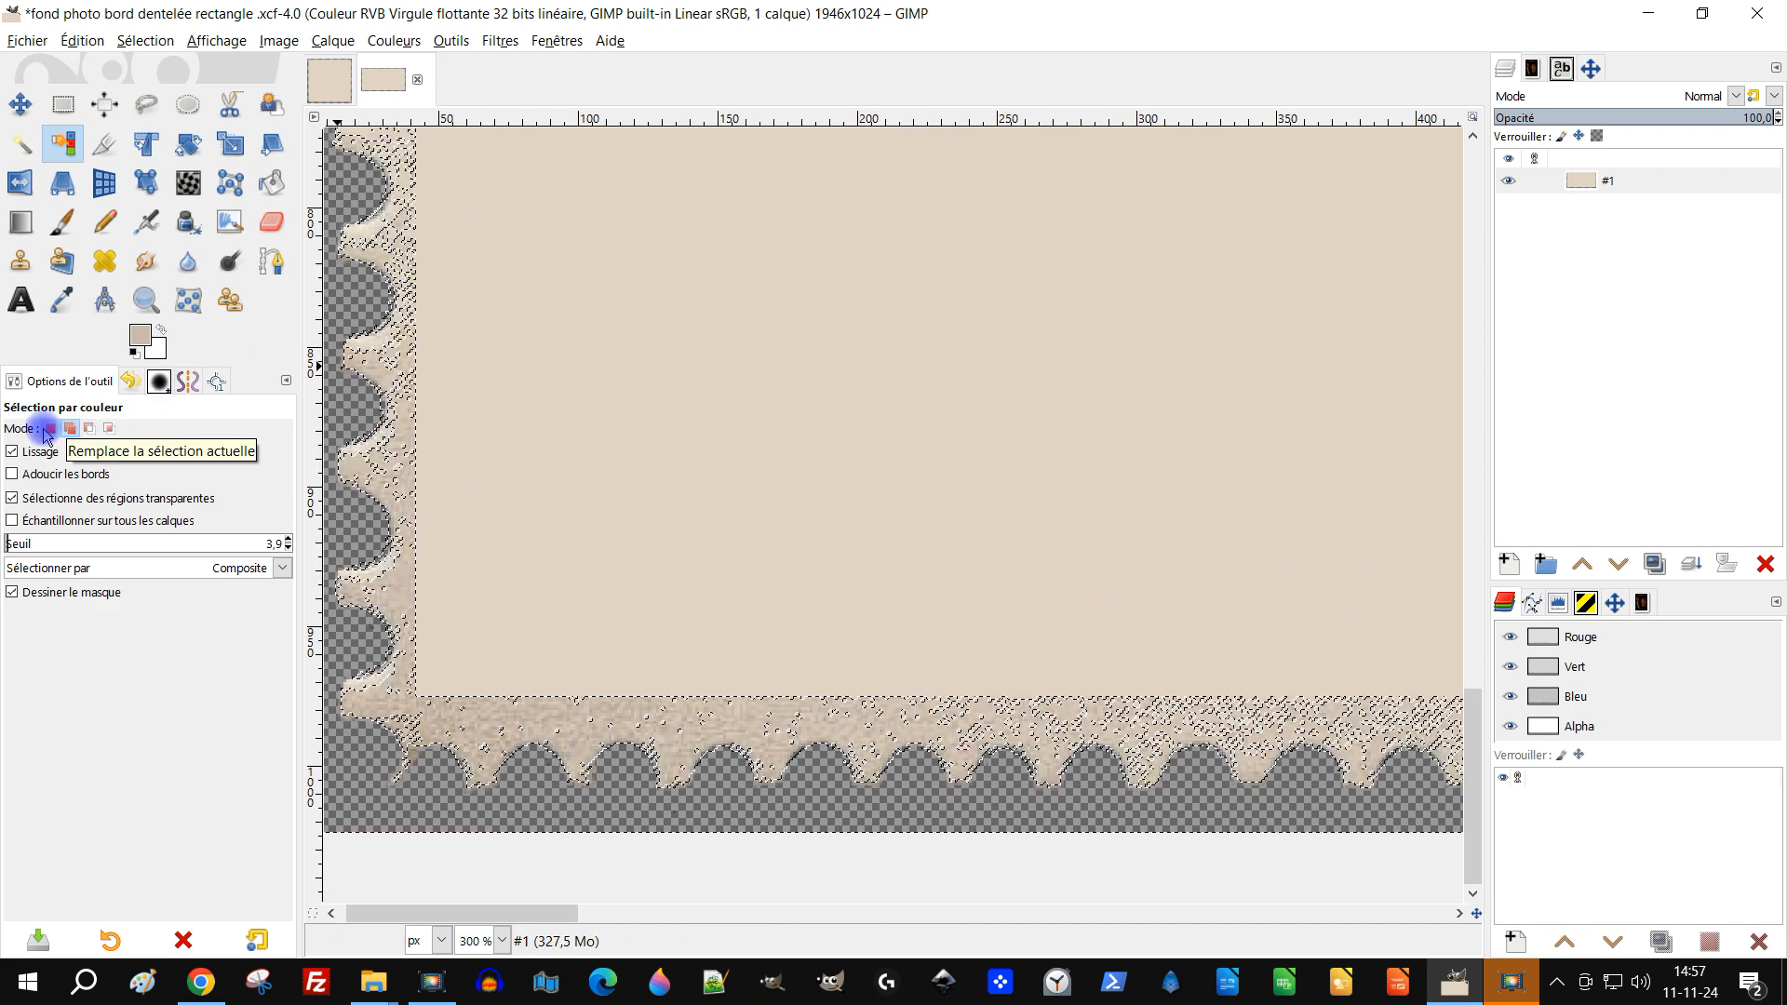
click(70, 429)
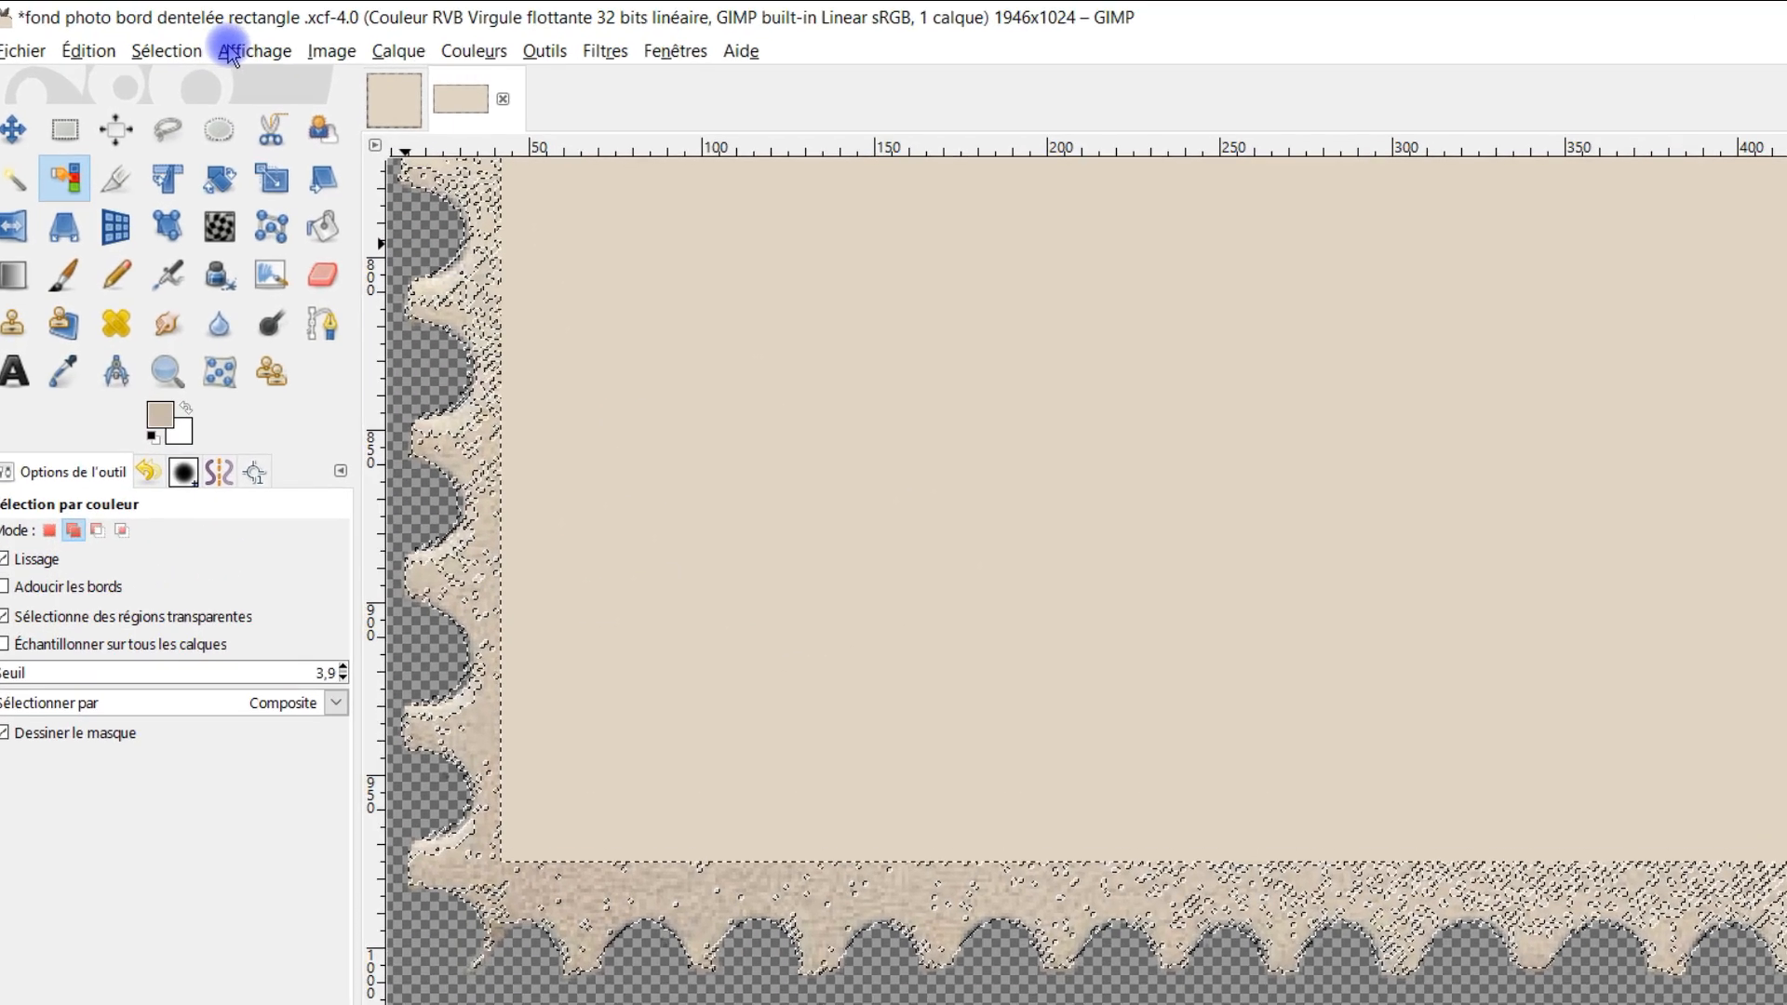
Hide the selection outline and start colorizing the selected border with the beige picked from the plain centre
click(217, 41)
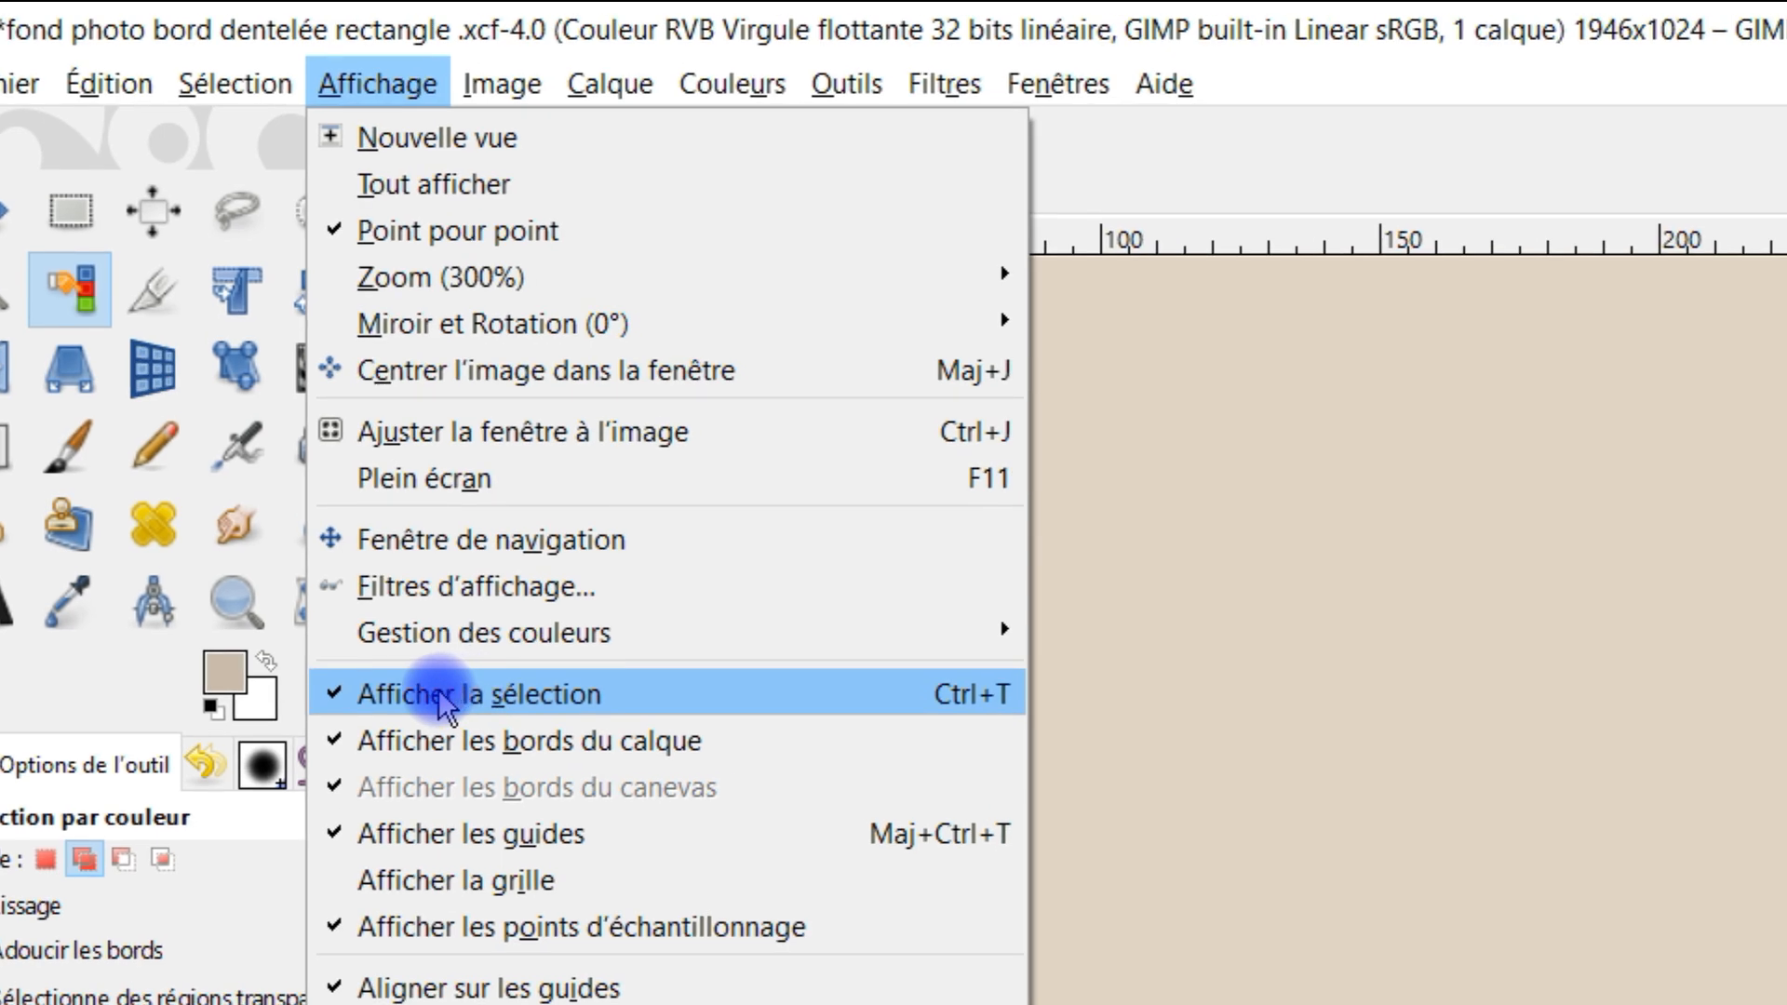
click(354, 709)
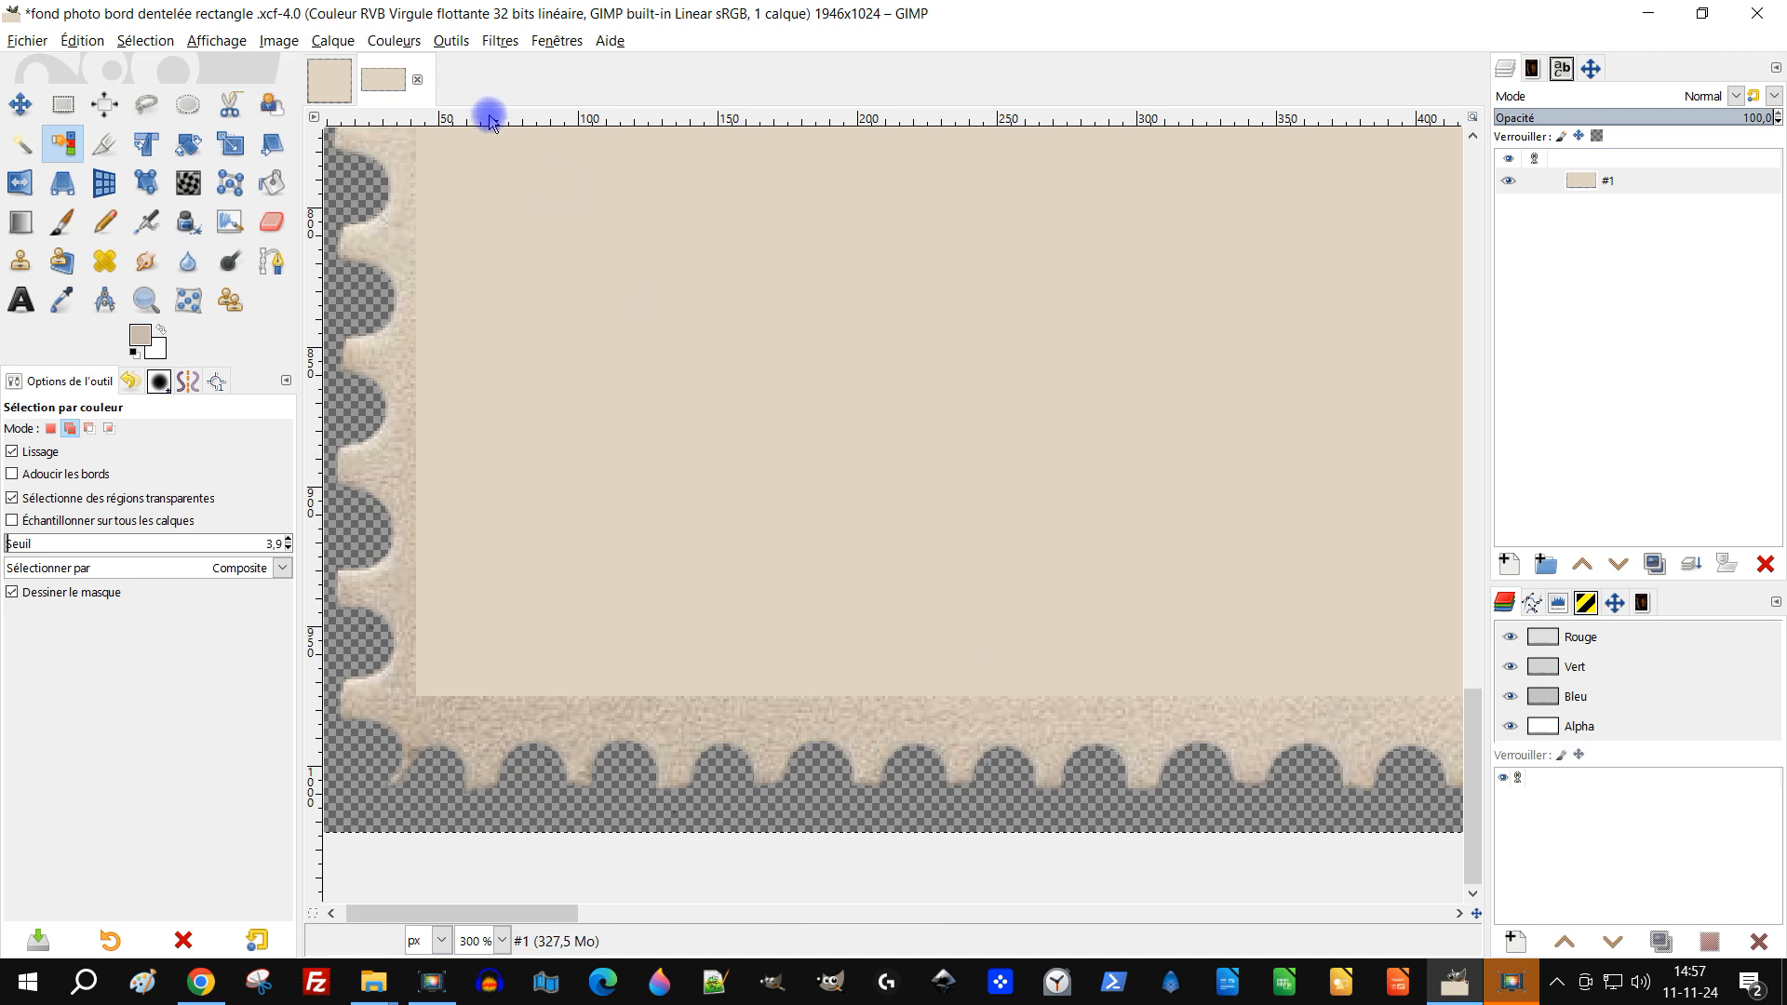
click(394, 43)
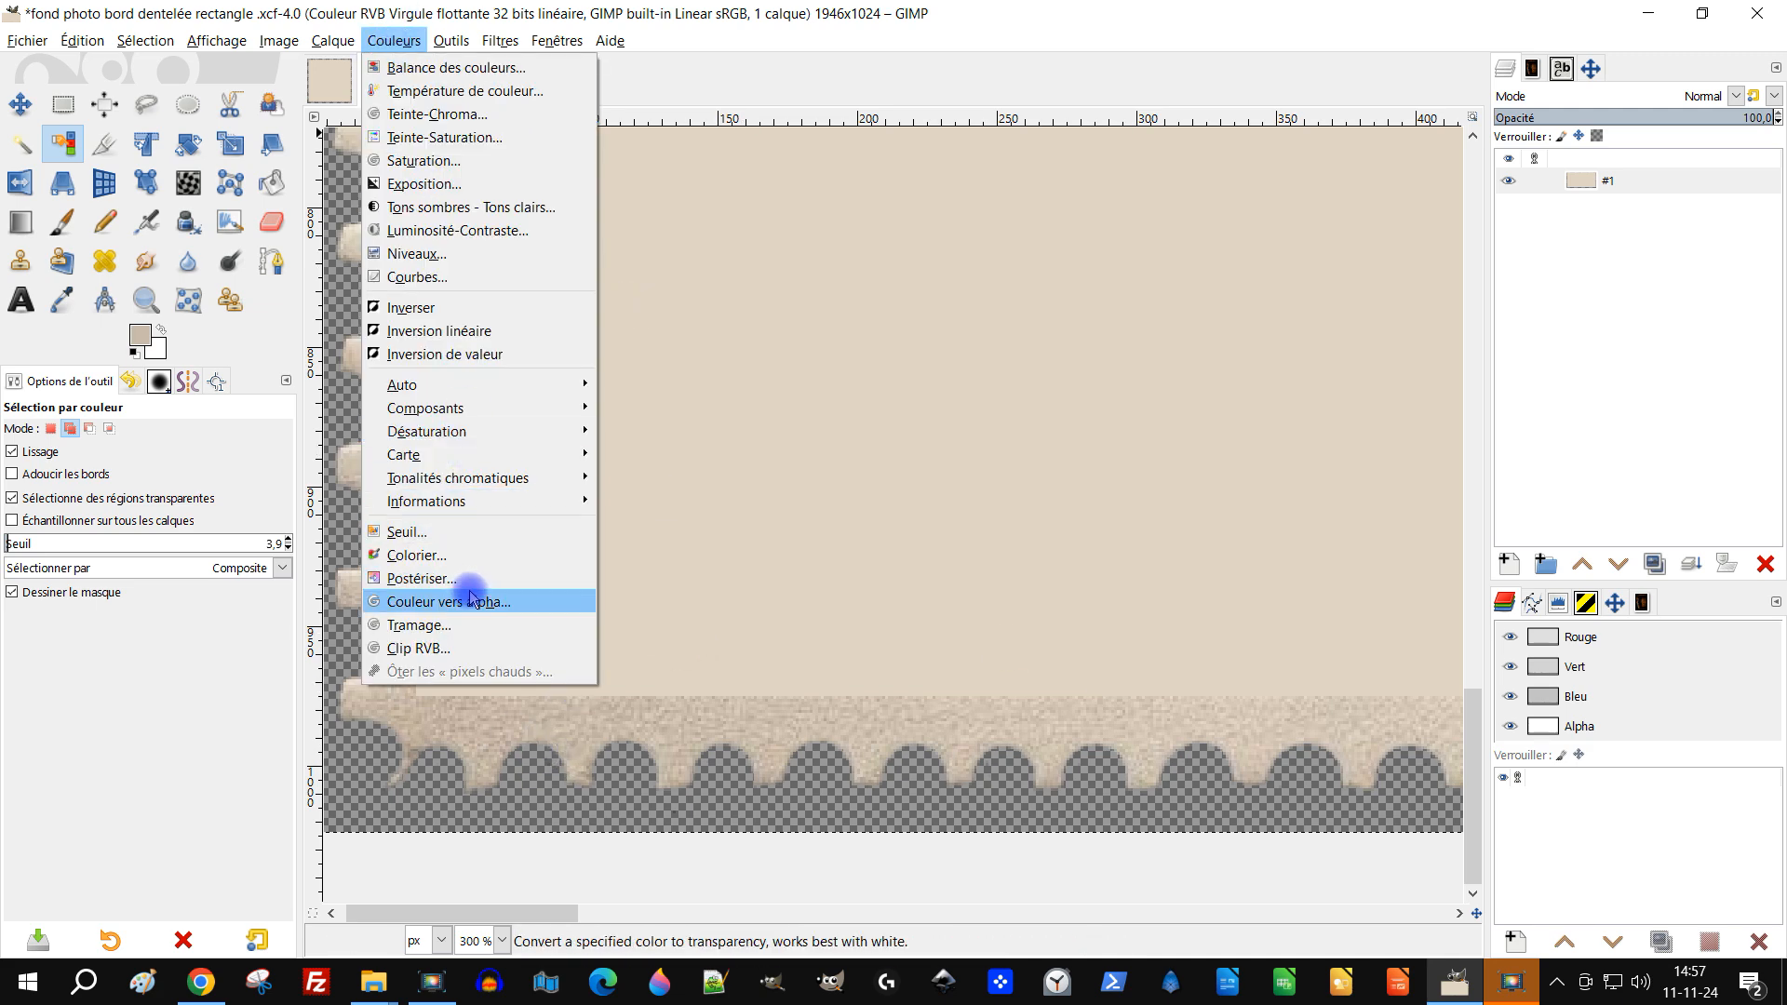
click(471, 557)
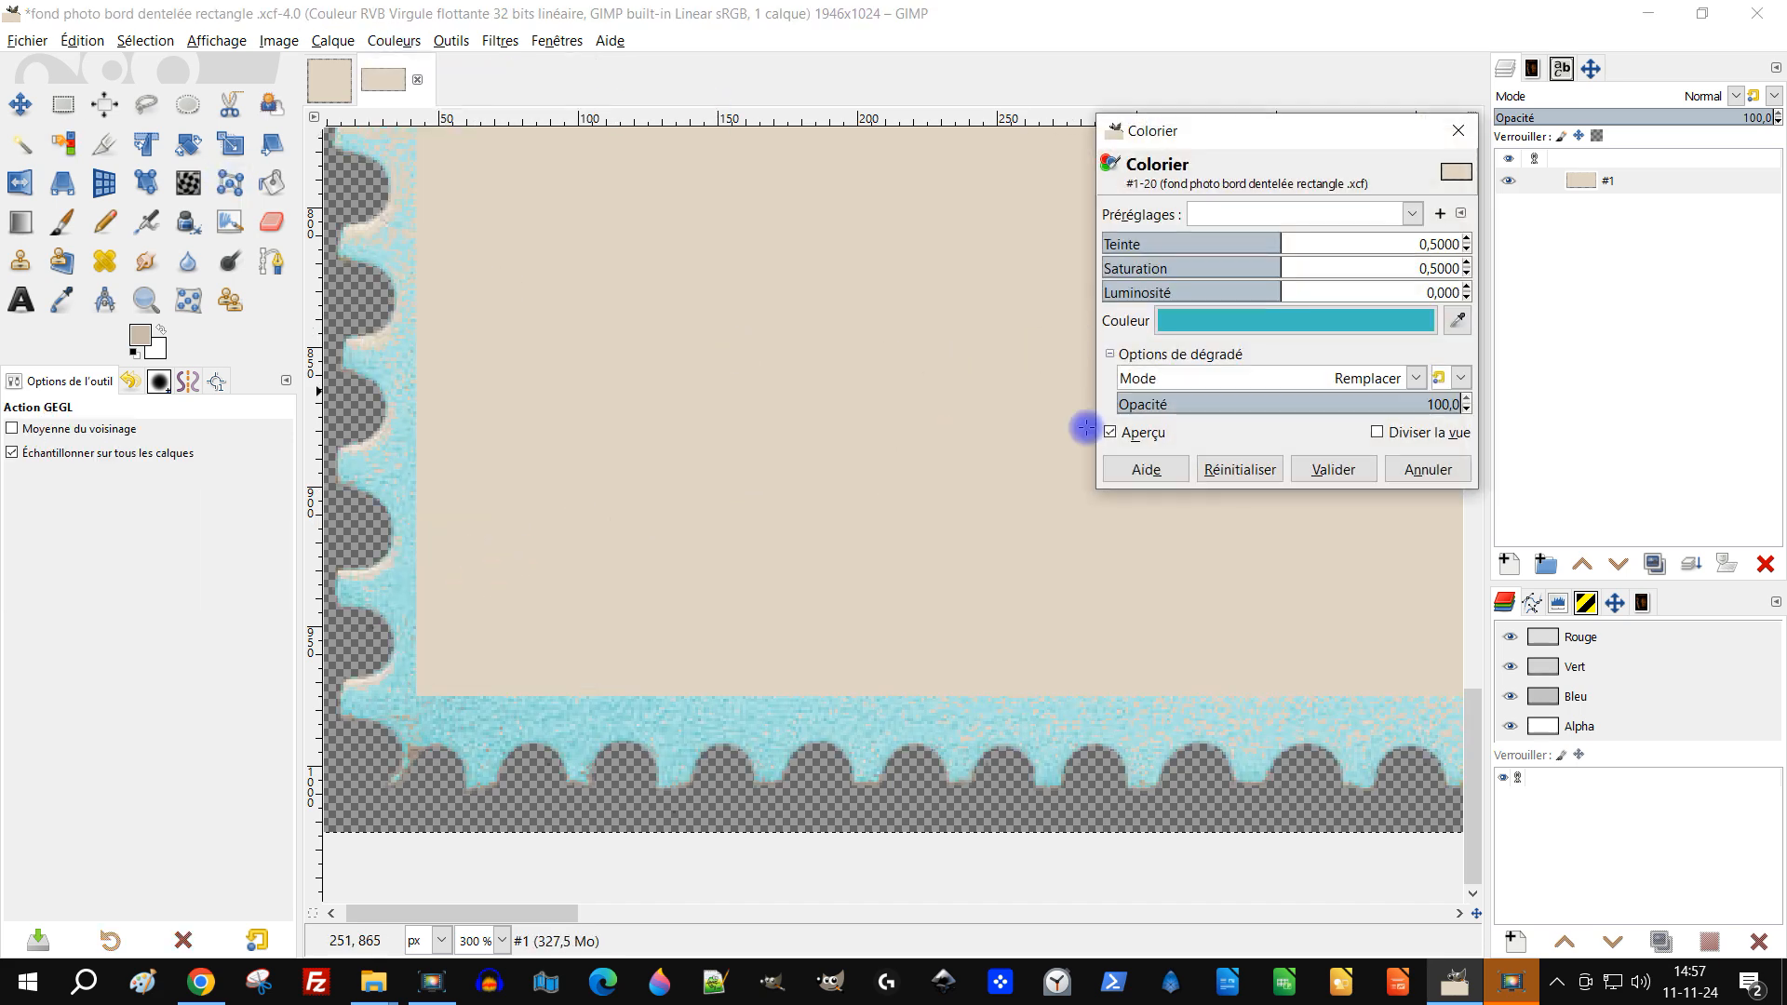
click(1450, 322)
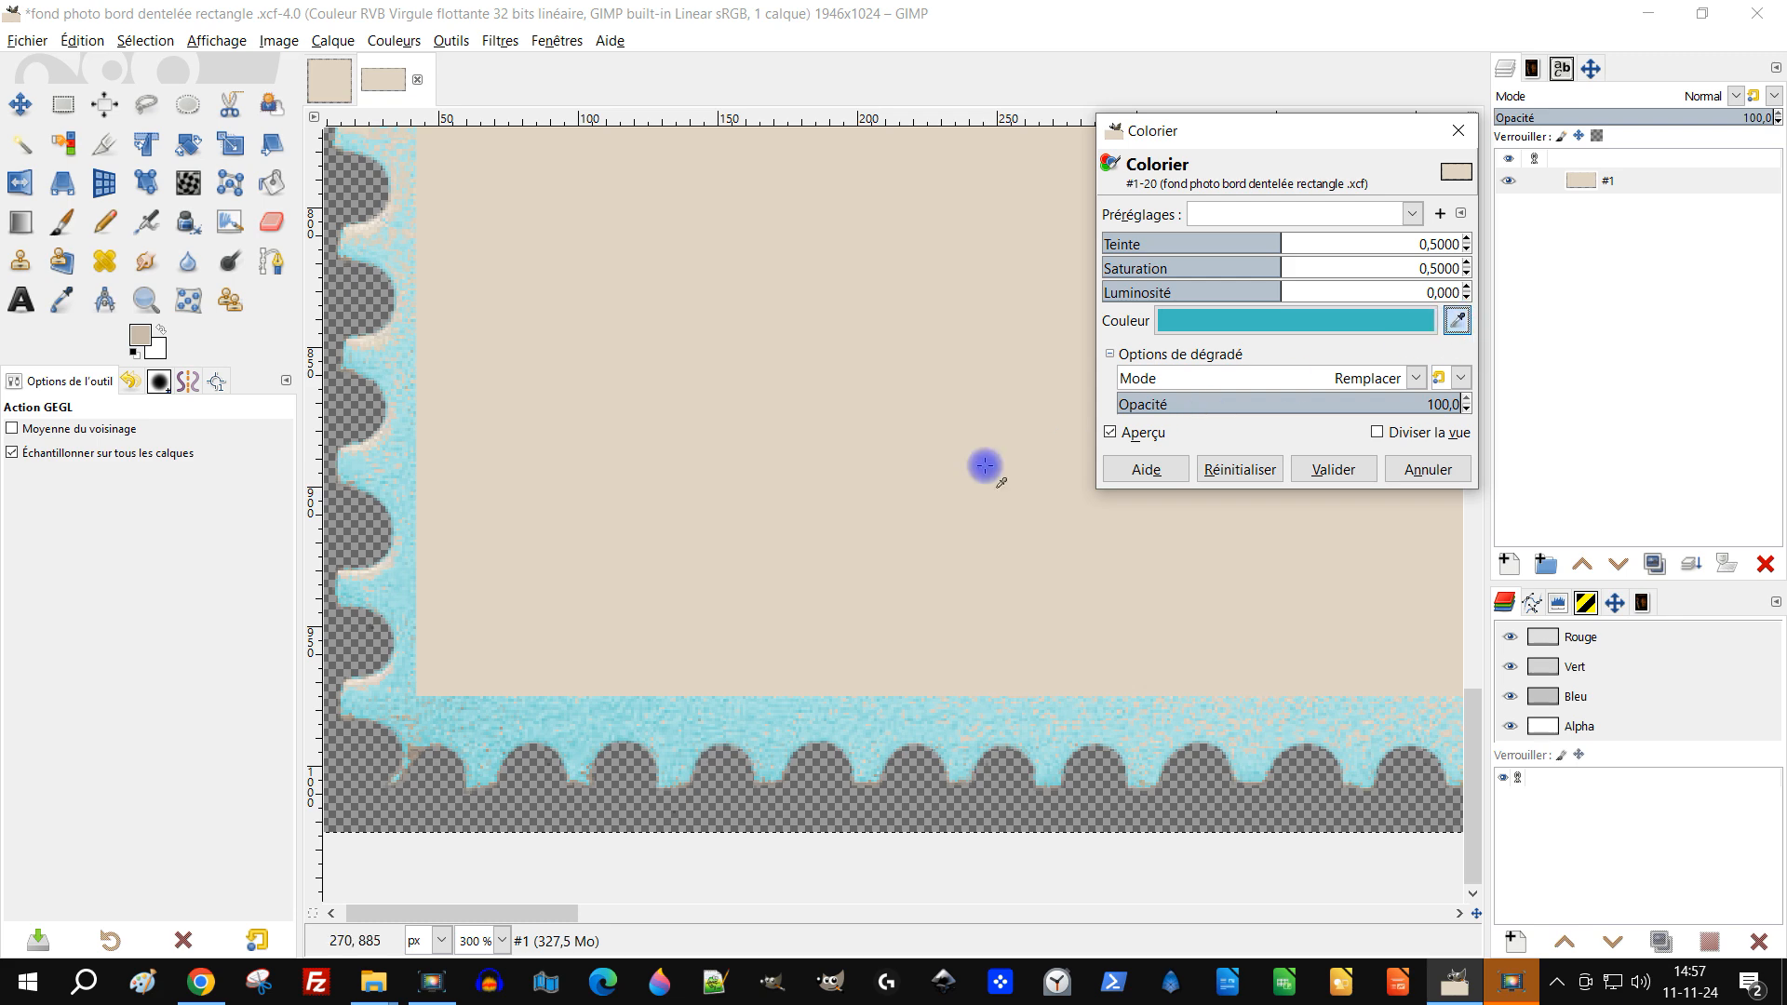
click(790, 592)
scroll(750, 778, up, 2)
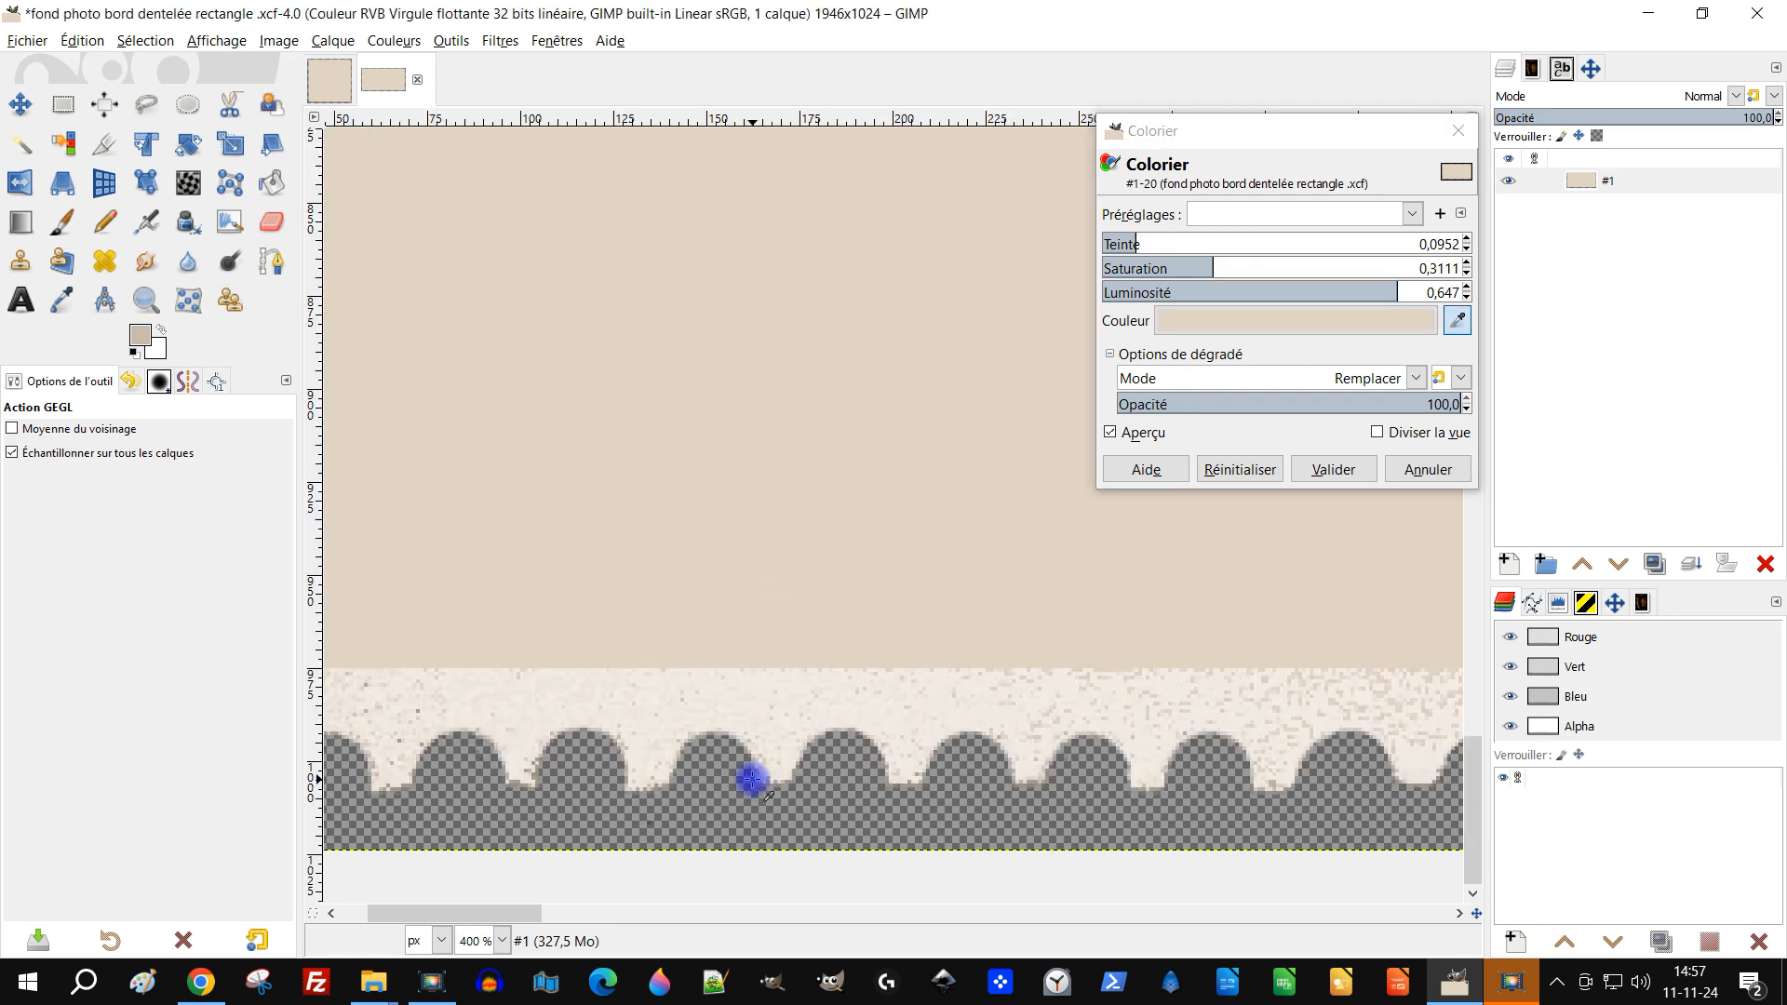
scroll(806, 723, up, 1)
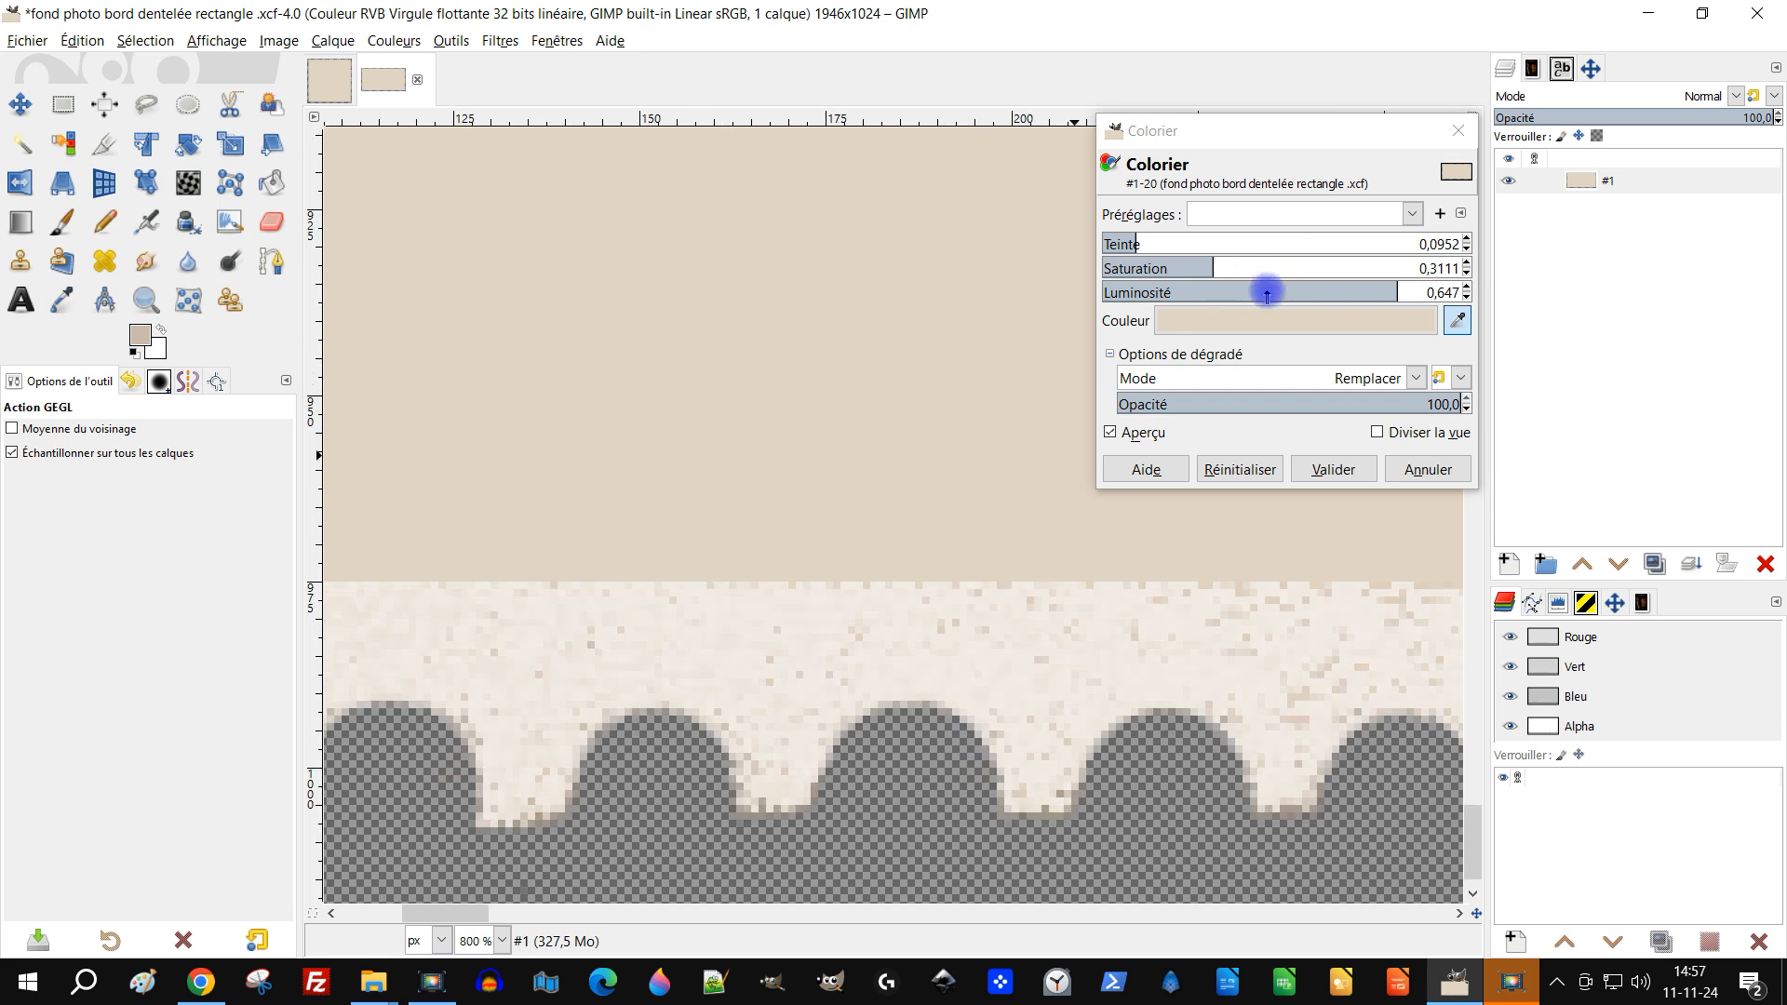
Set the Colorize saturation to 0,3005 and lightness to 0,233, and compare the border with and without the preview
drag(1387, 290, 1375, 291)
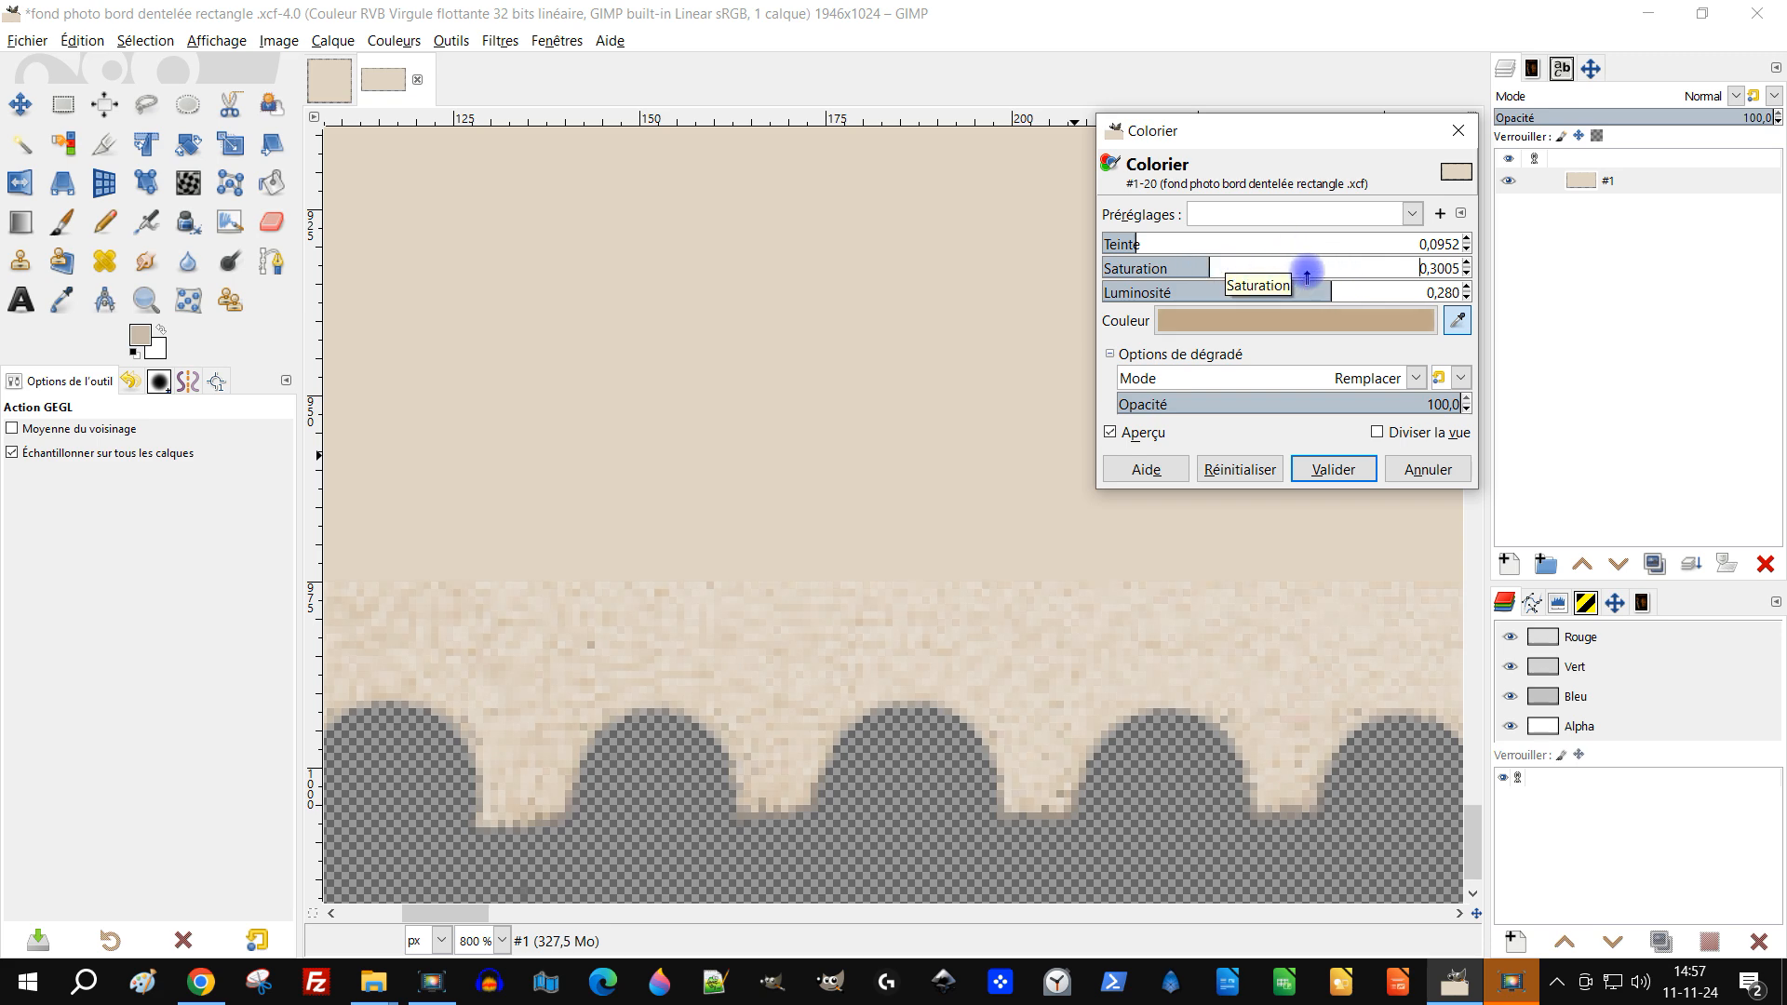
drag(1328, 291, 1323, 292)
key(minus)
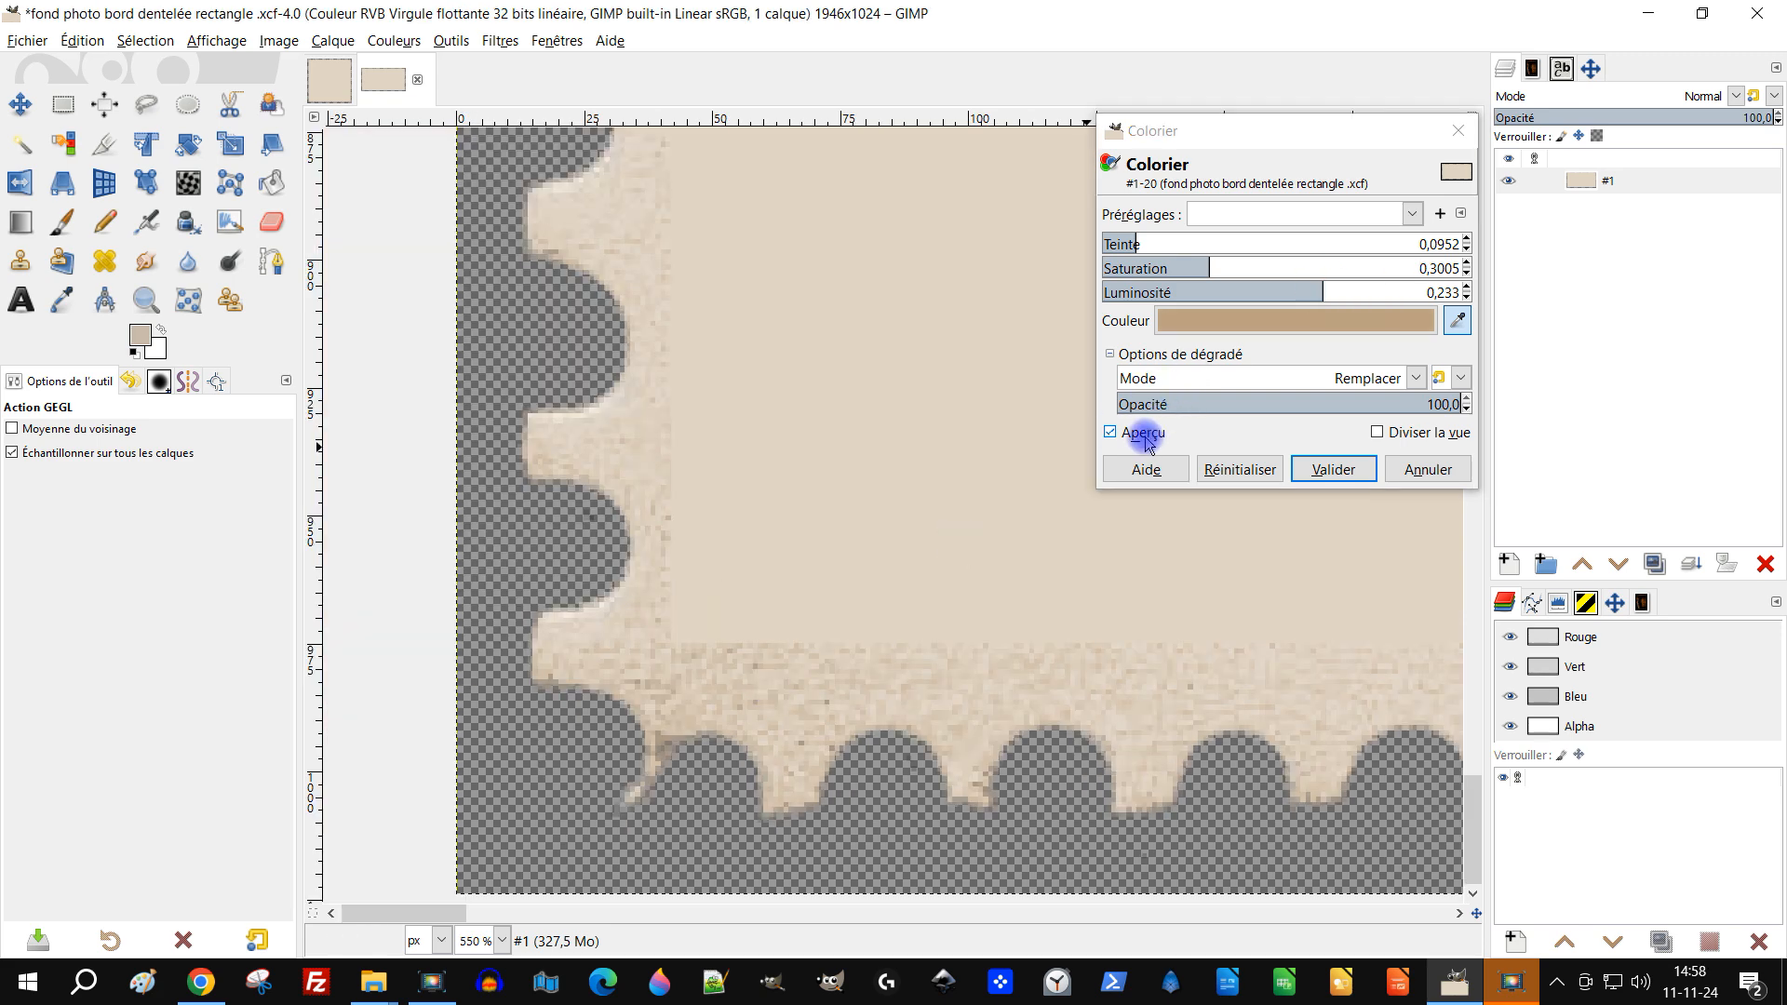
click(1145, 433)
click(1144, 434)
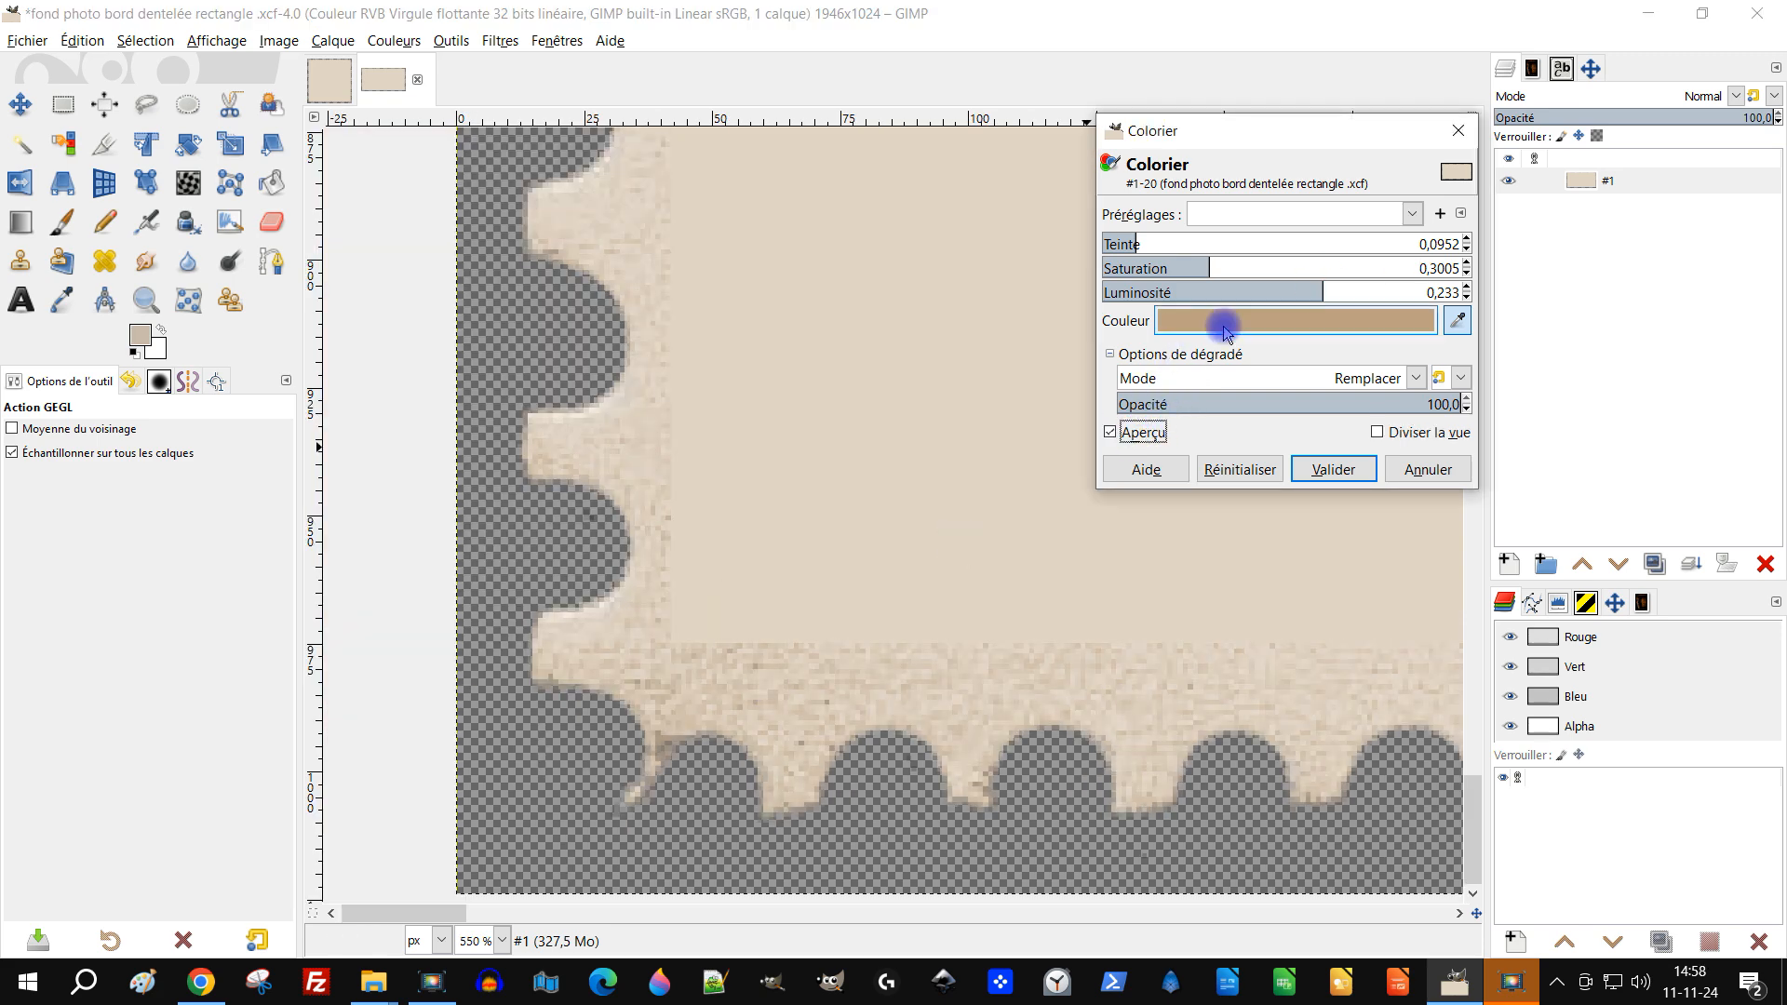
Set the Colorize lightness to 0,321, compare the border with and without the preview, and apply the colorization
drag(1319, 287, 1338, 290)
scroll(1005, 639, down, 1)
scroll(1116, 618, down, 1)
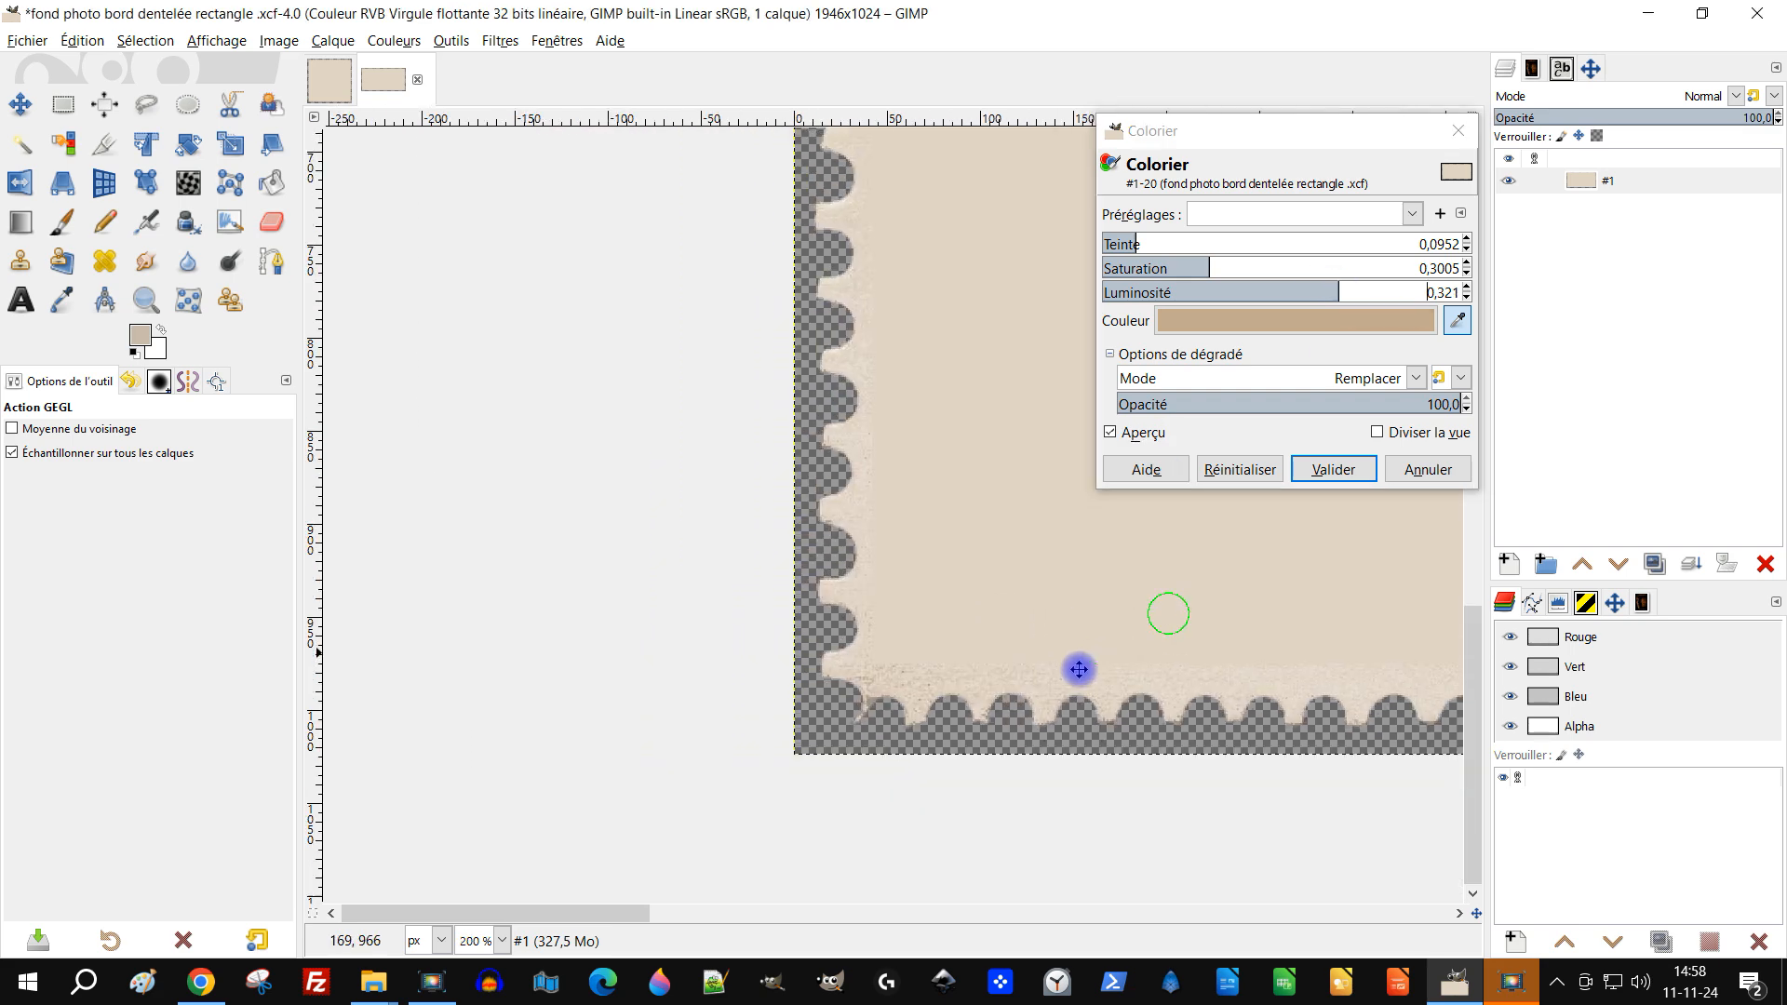
drag(1113, 648, 885, 709)
click(1142, 432)
click(1143, 433)
scroll(977, 731, down, 3)
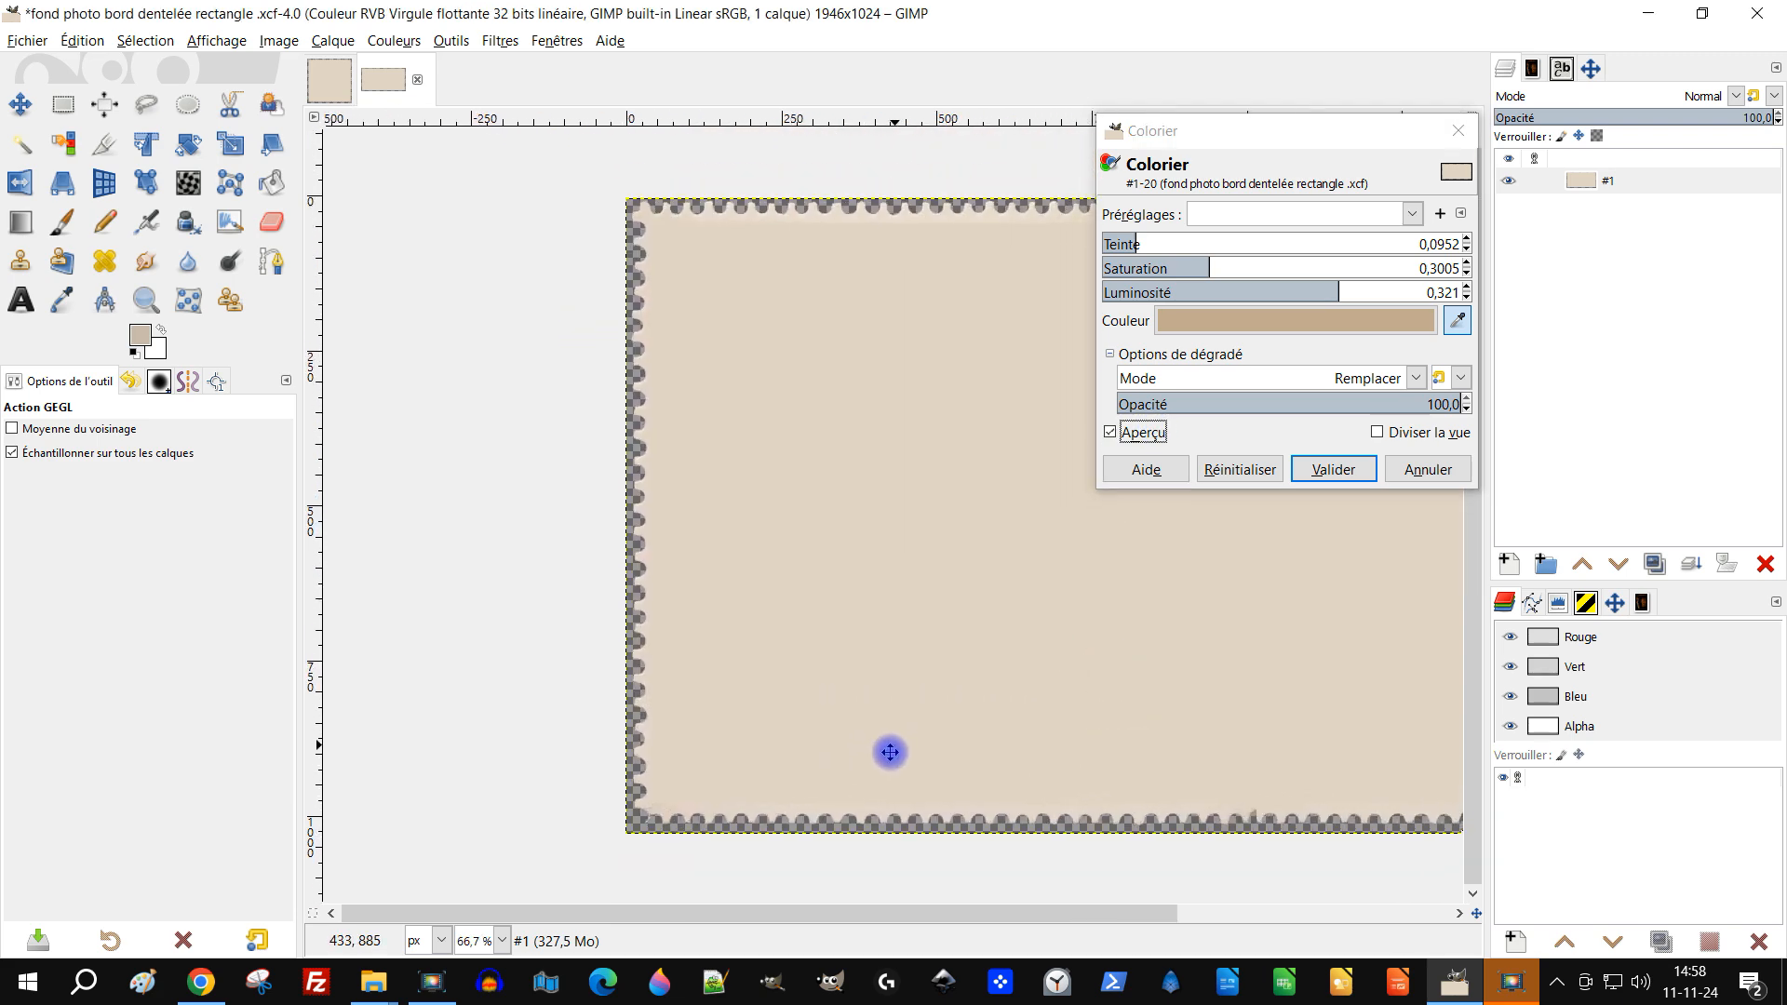
scroll(1024, 745, up, 1)
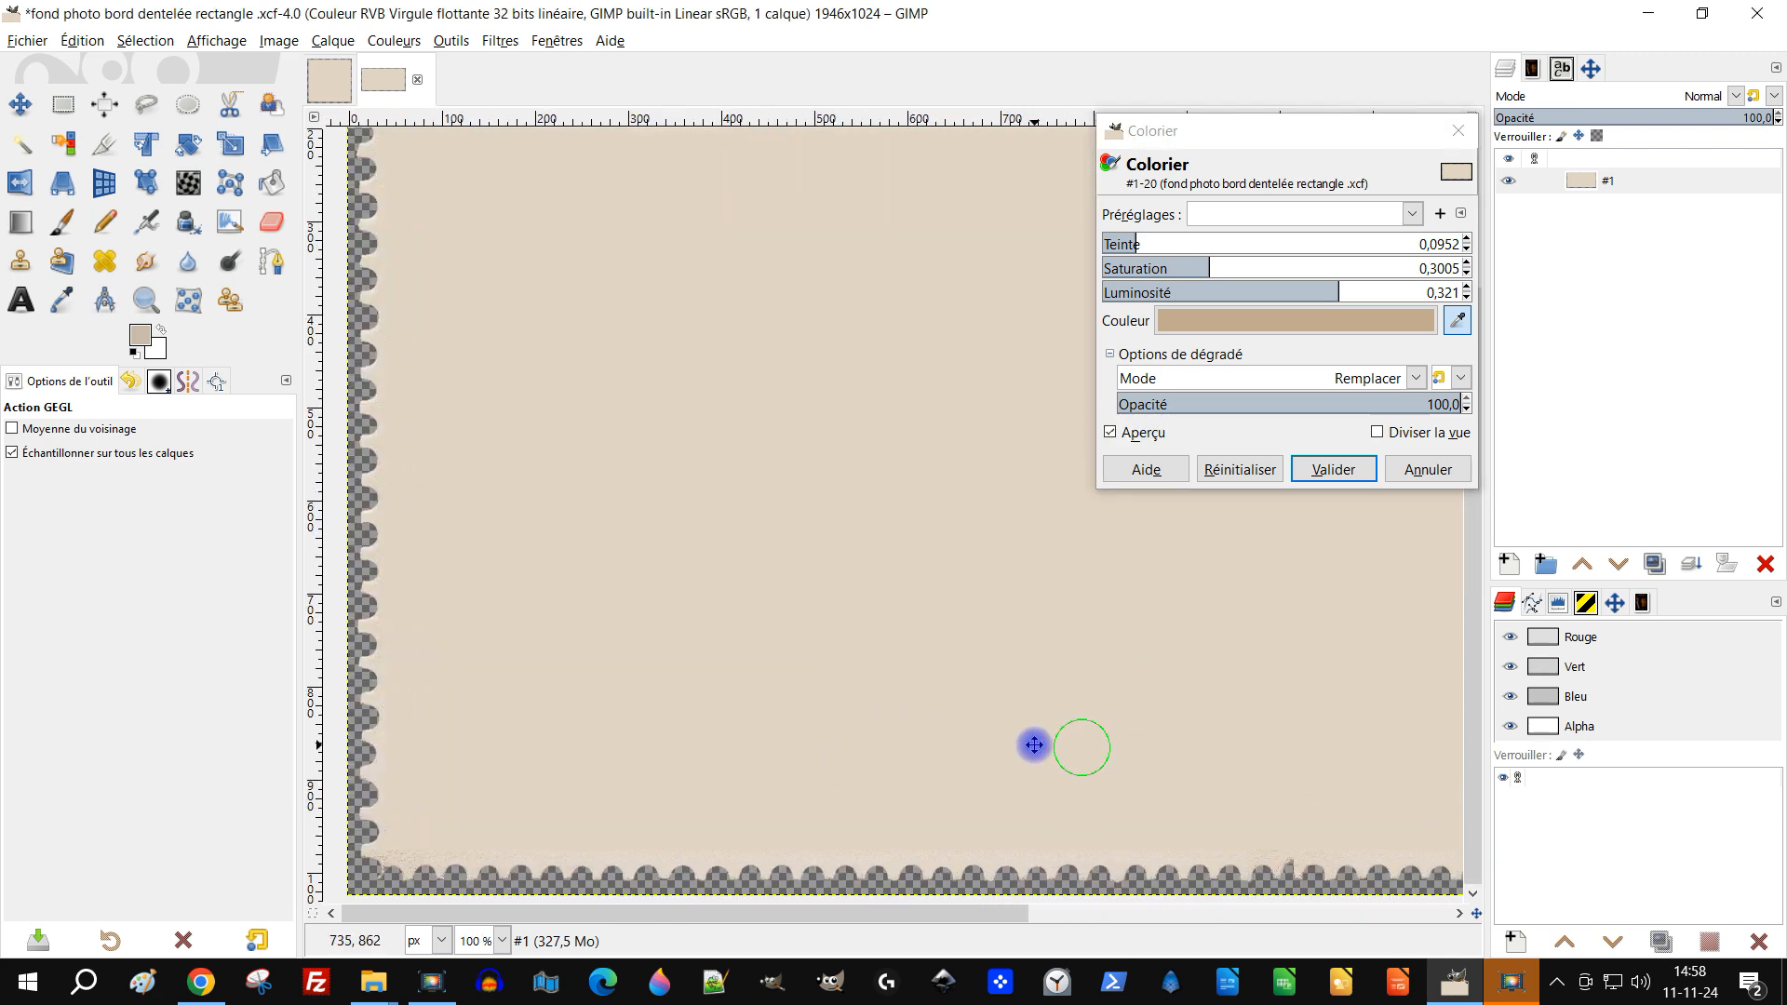
click(1358, 463)
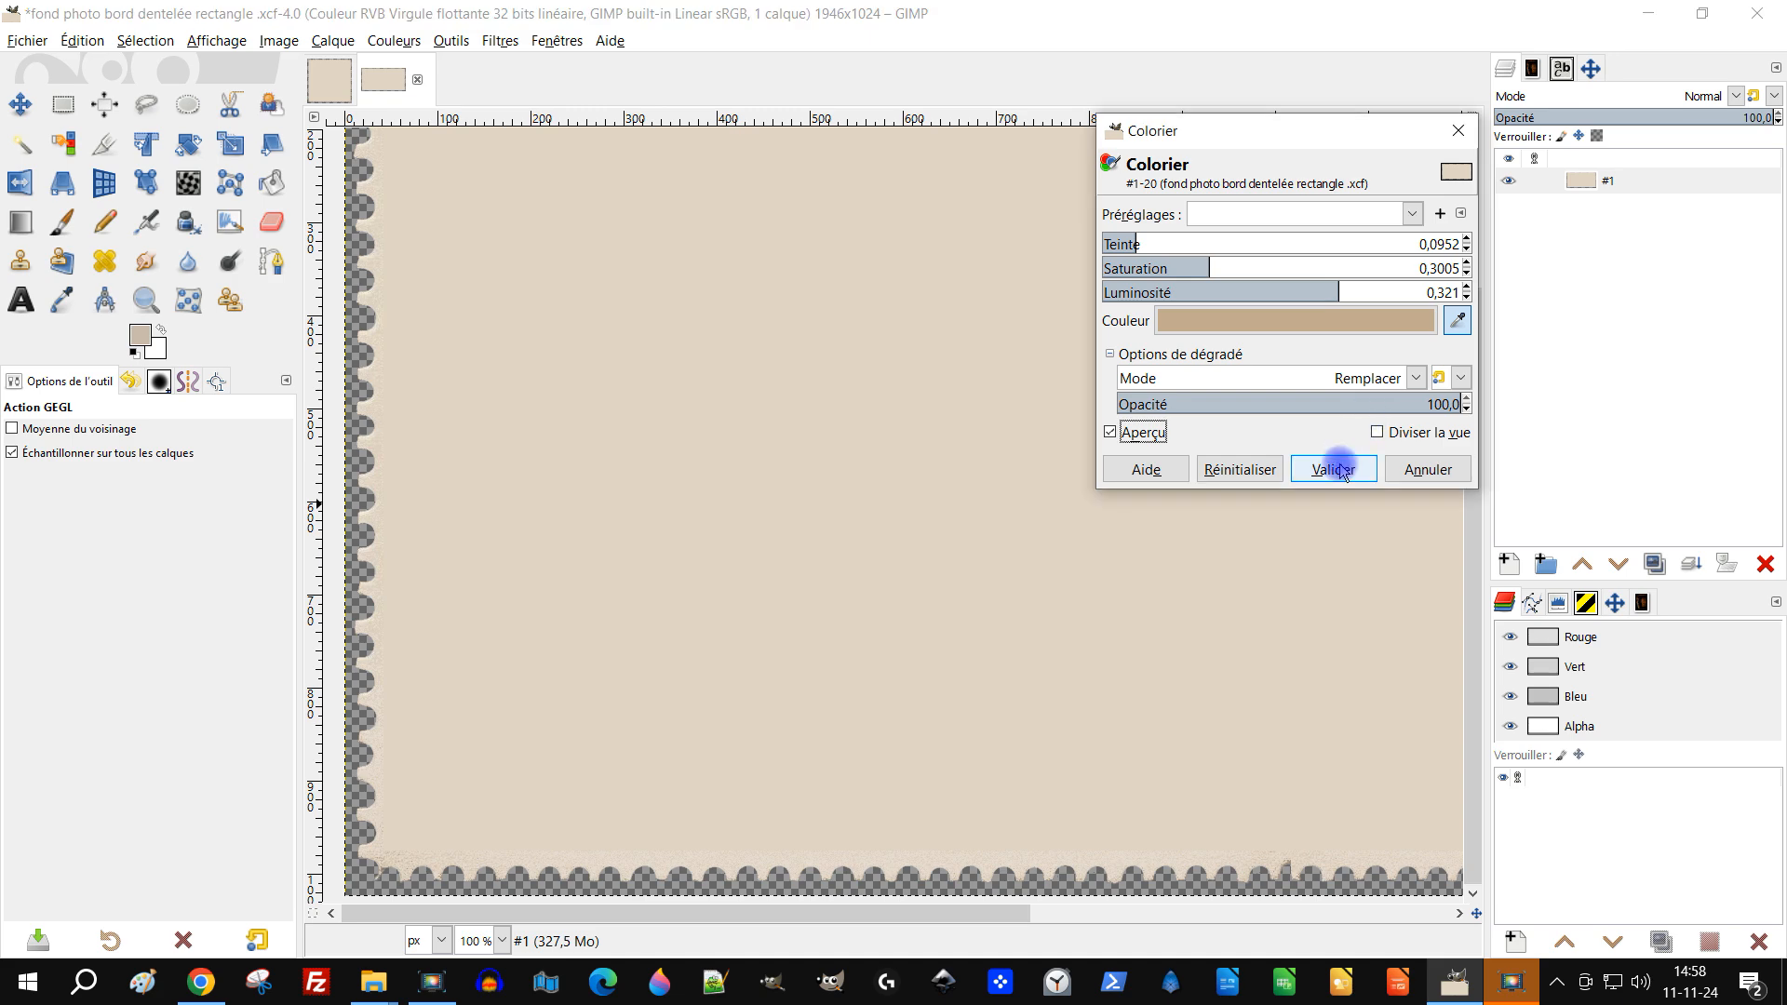
Show the selection outline again, inspect the colorized border along the lower edge, and clear the selection
click(228, 42)
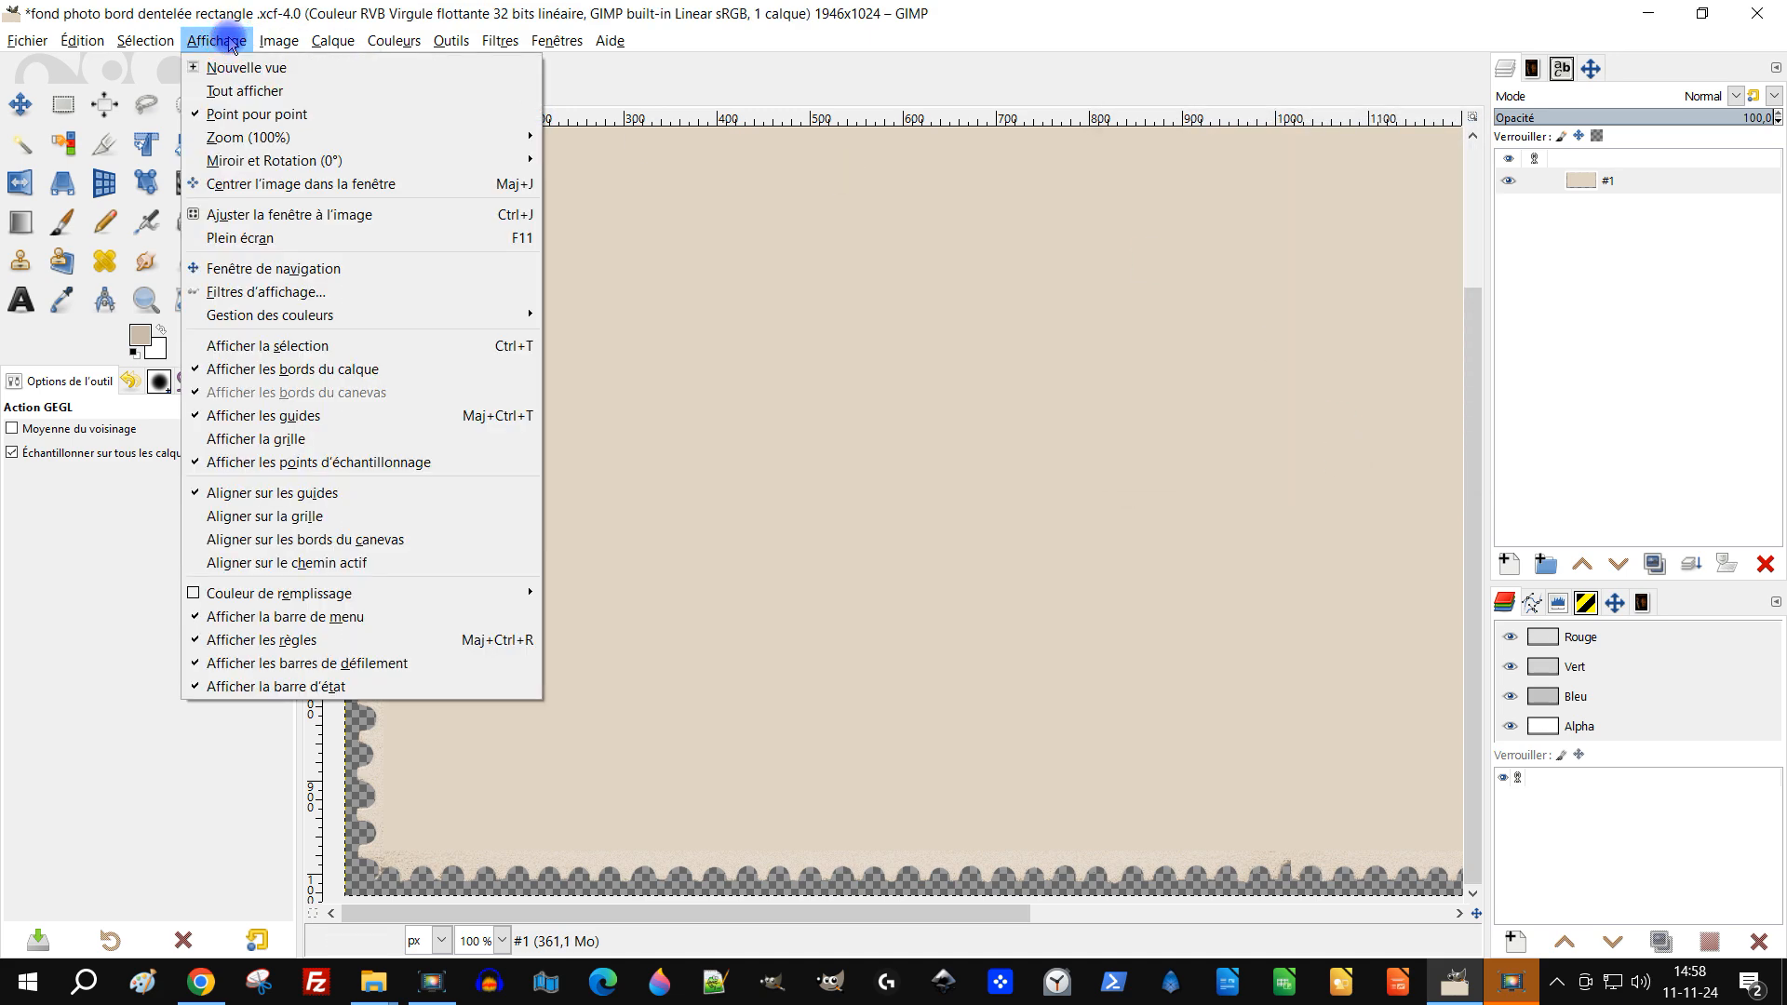
click(232, 347)
scroll(769, 785, down, 3)
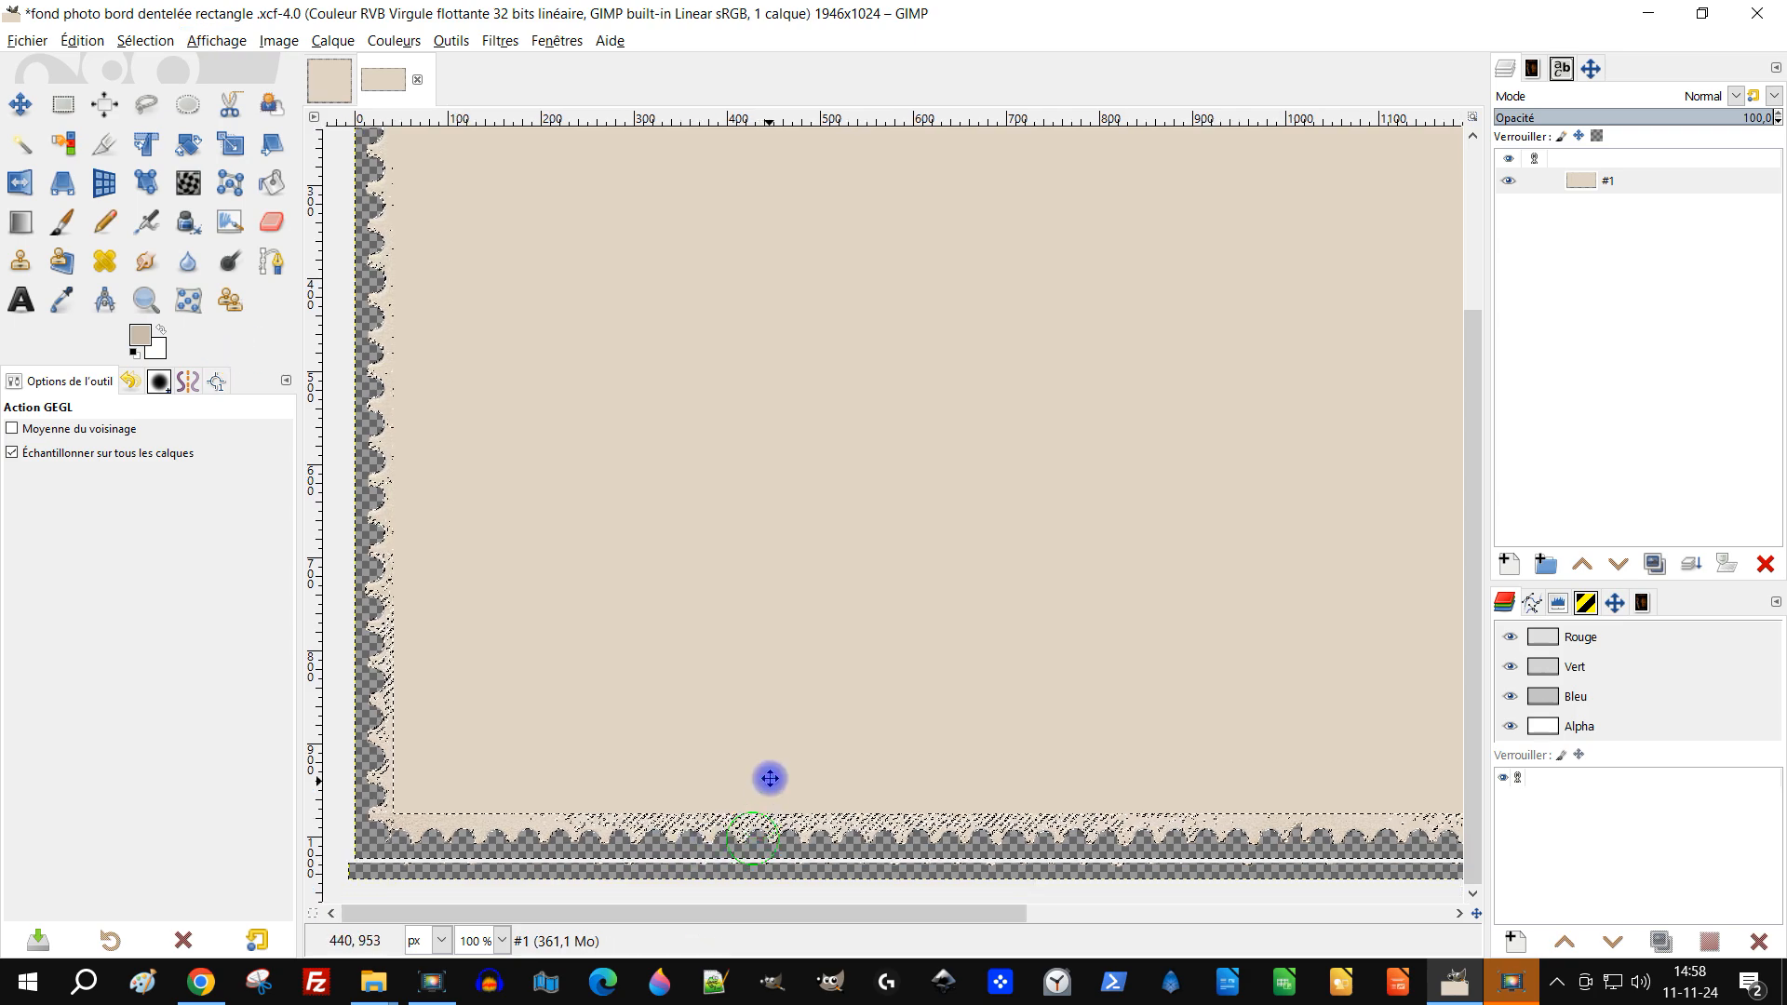
scroll(700, 798, up, 3)
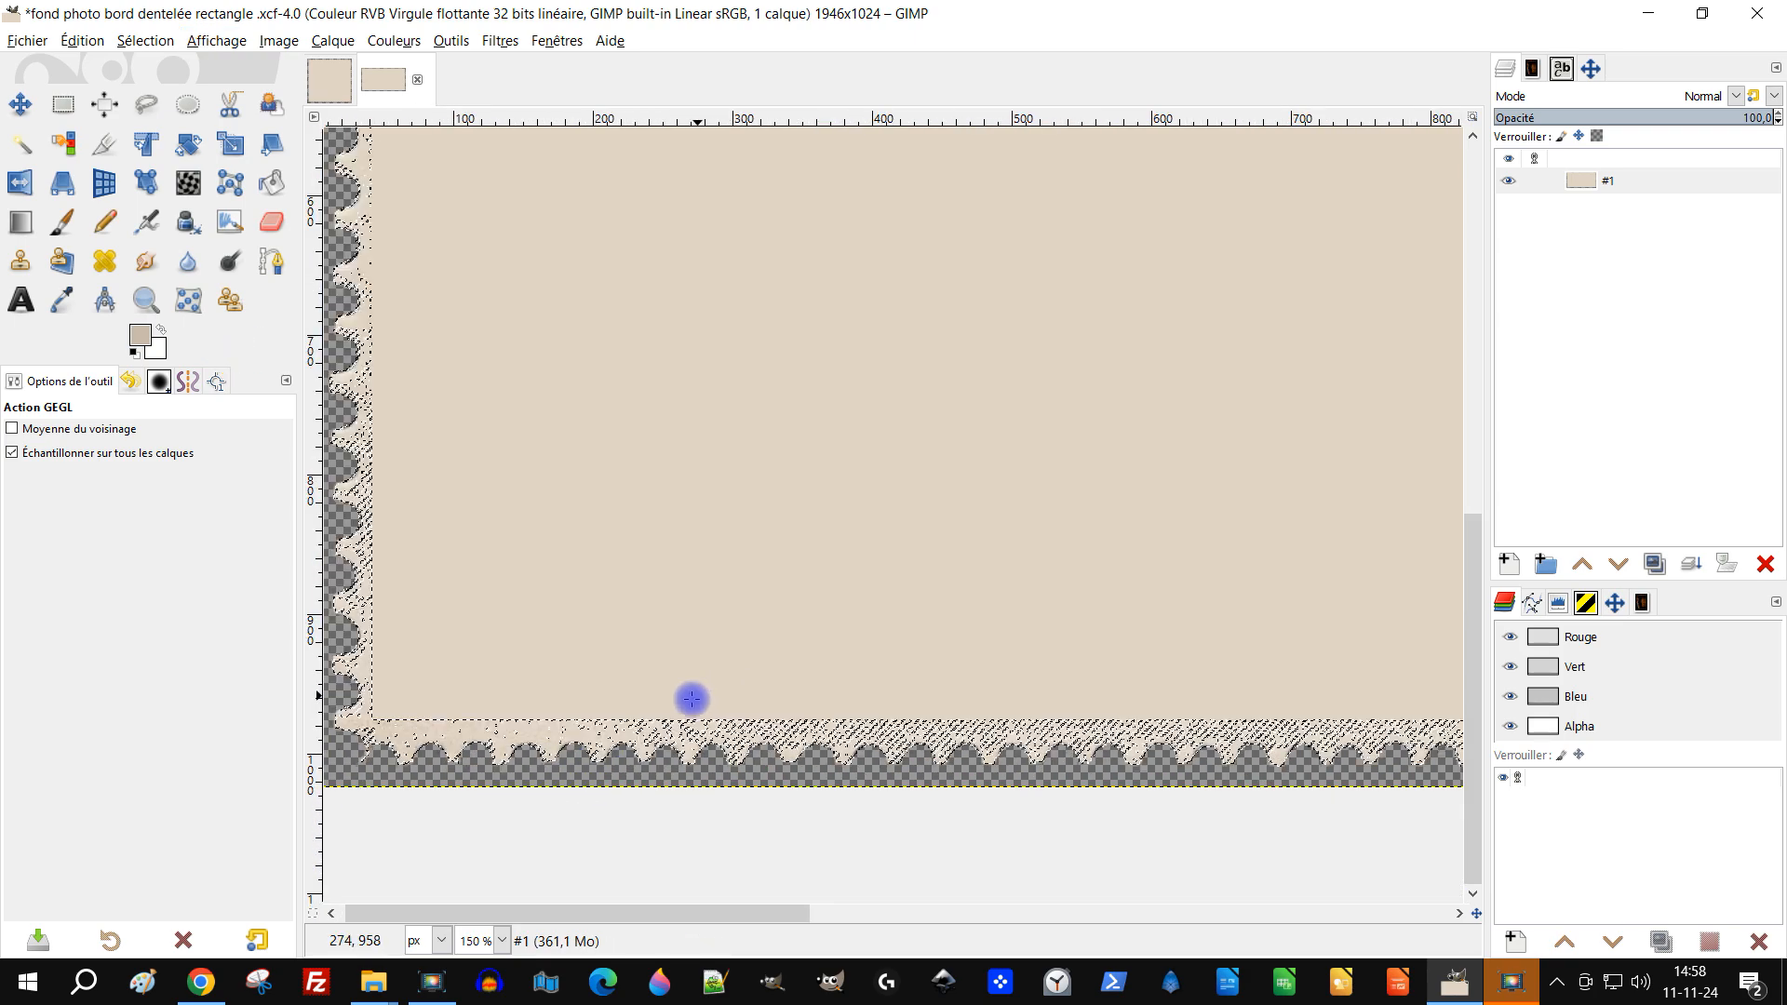
scroll(619, 598, down, 2)
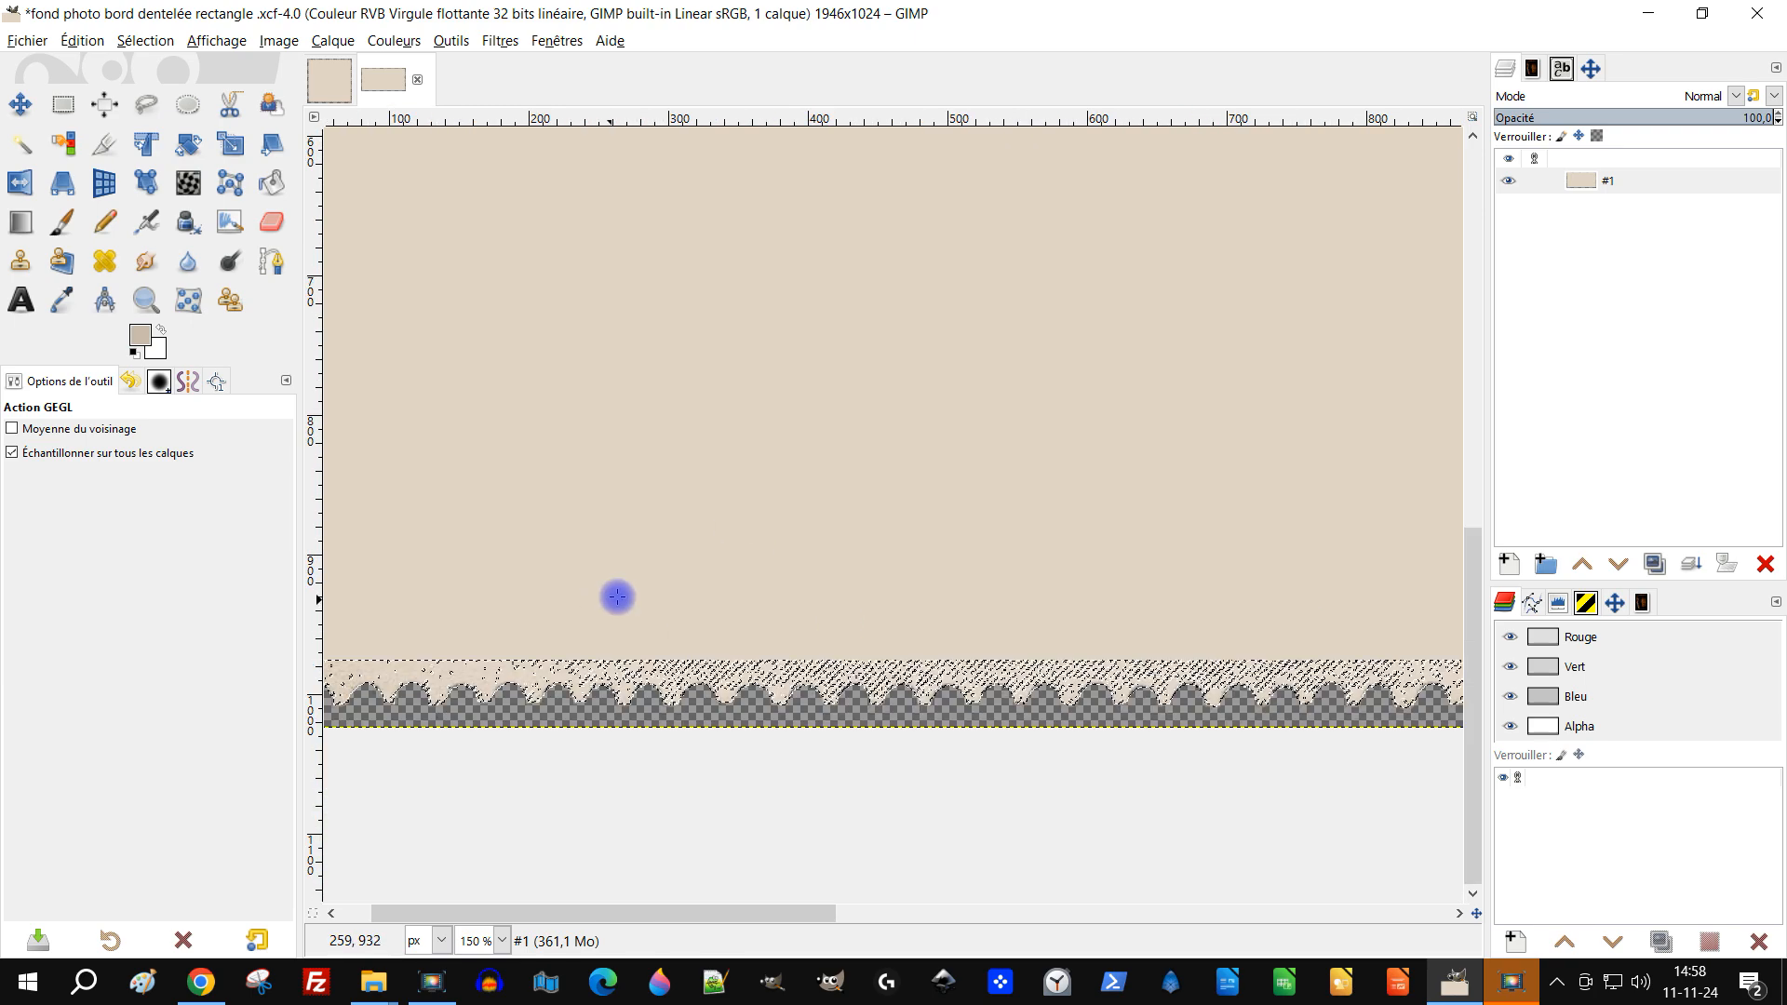
drag(734, 595, 937, 722)
scroll(734, 765, up, 2)
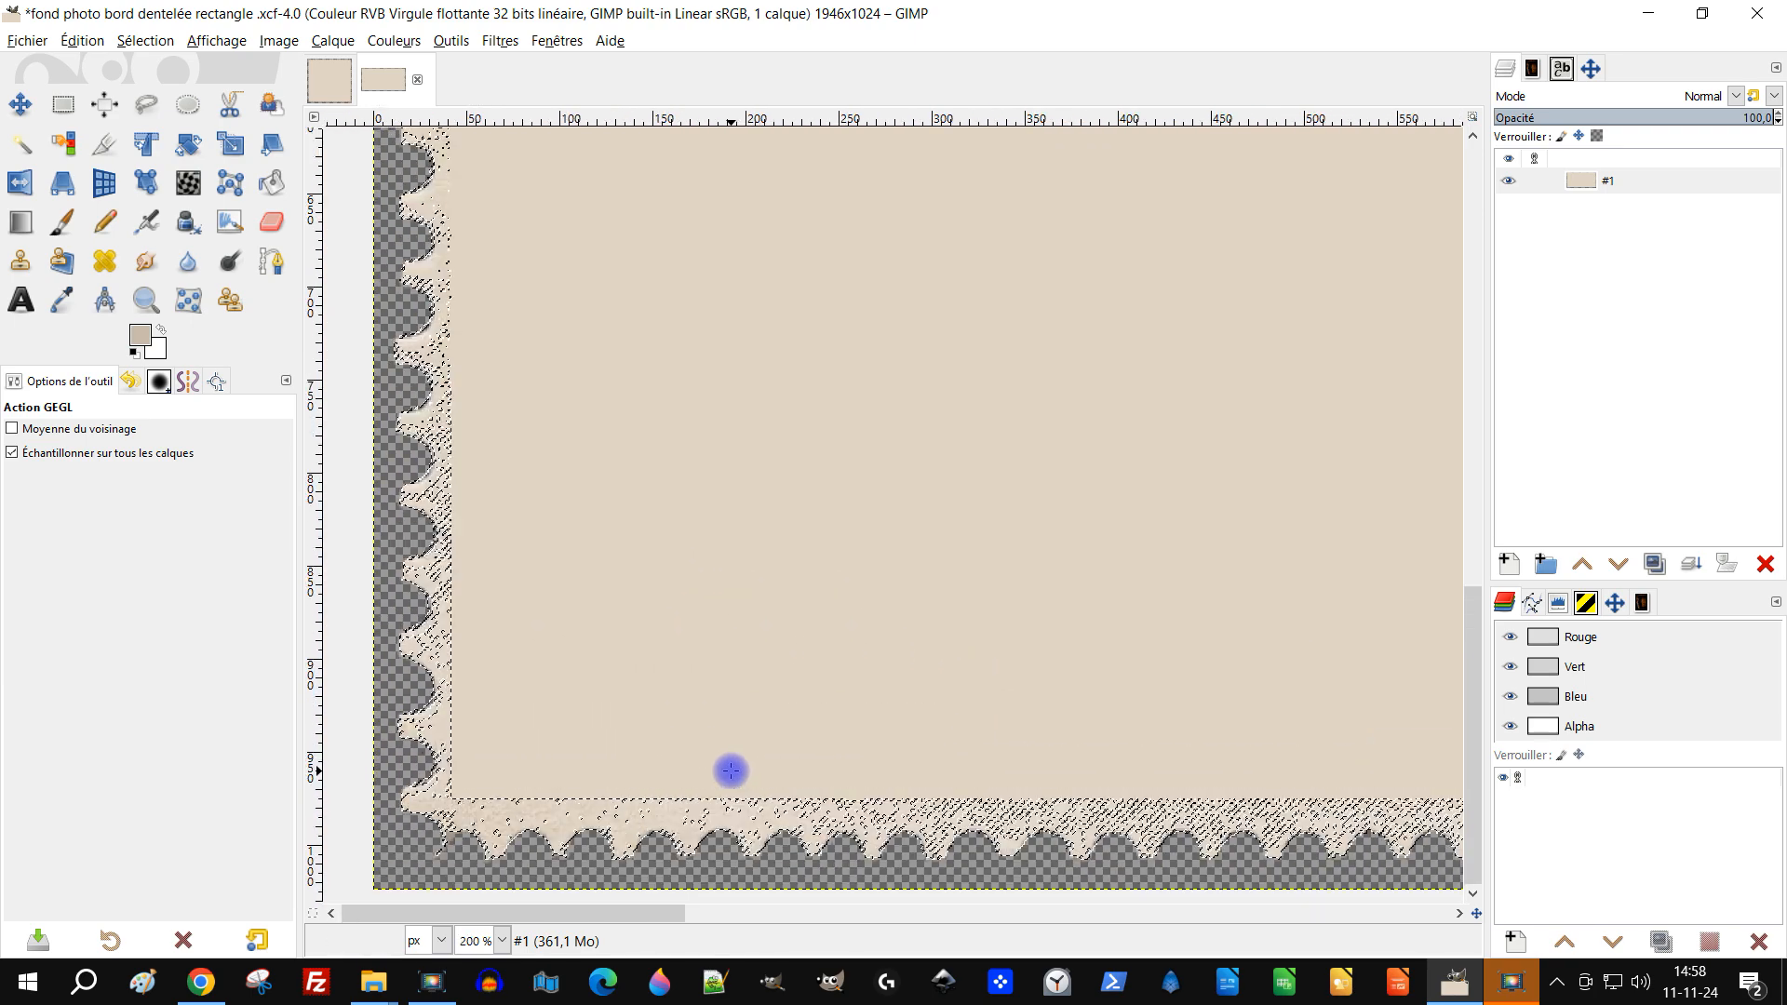
click(145, 40)
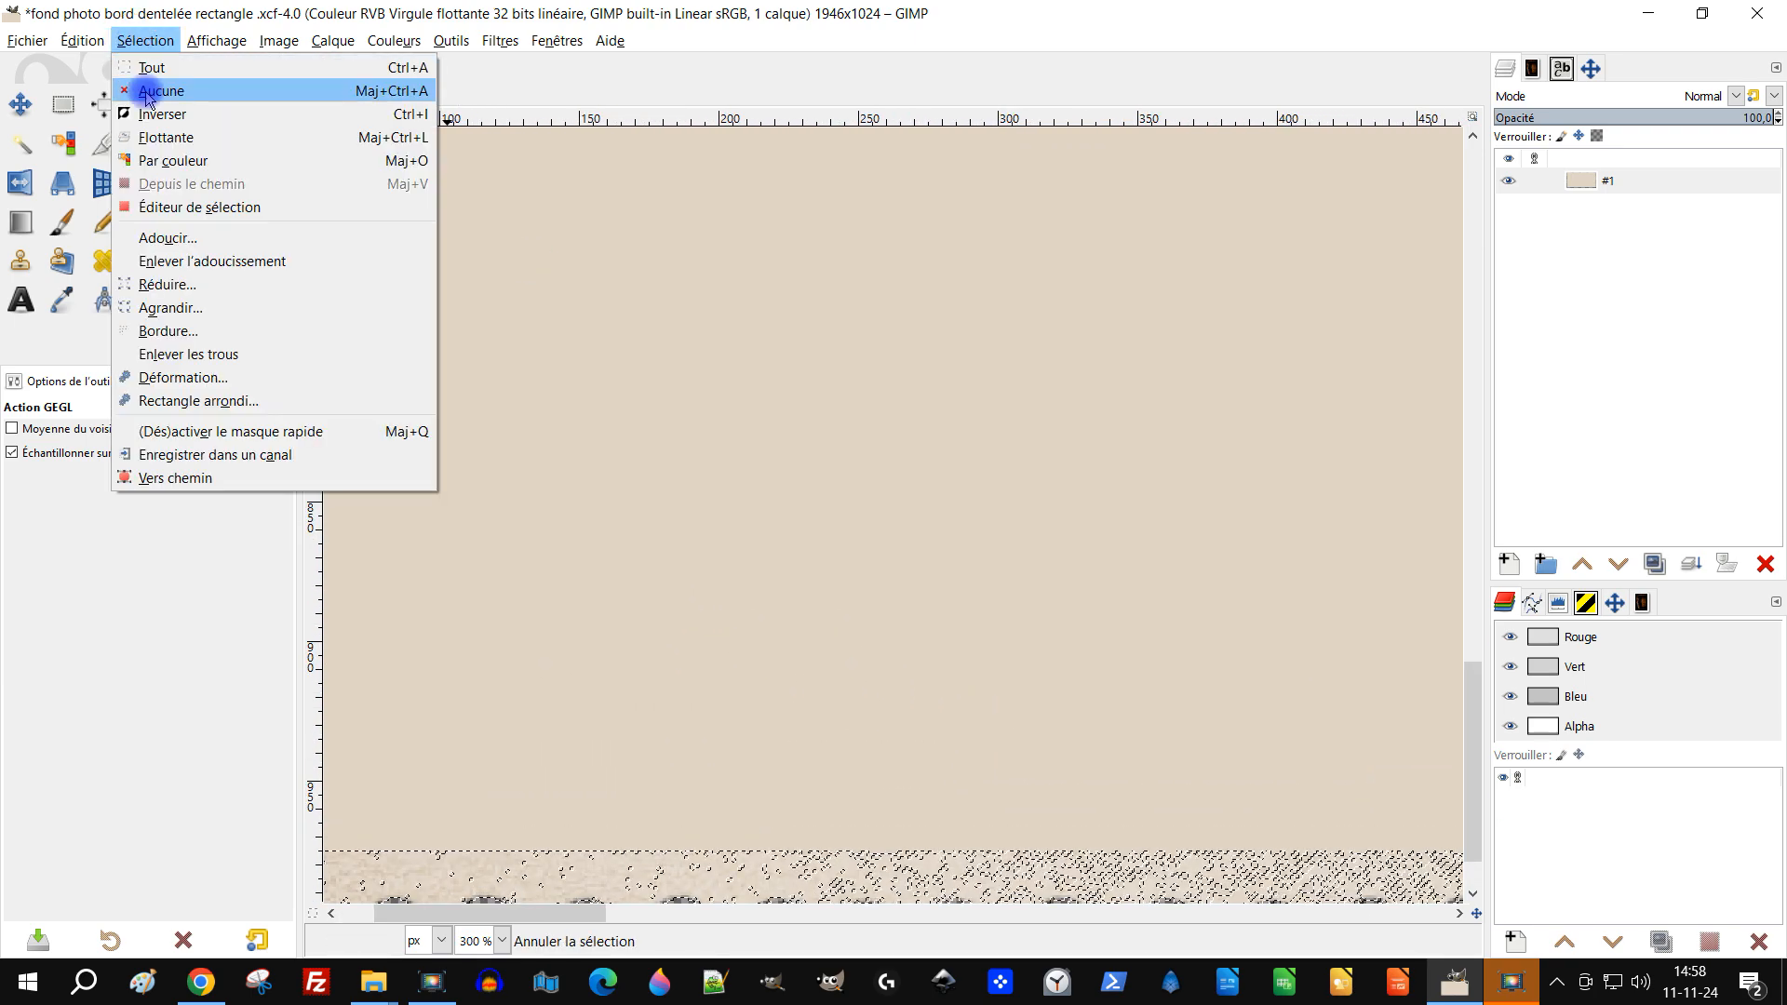
click(168, 91)
Blur part of the seam between the plain centre and the textured lower border with the Blur tool
scroll(694, 343, up, 3)
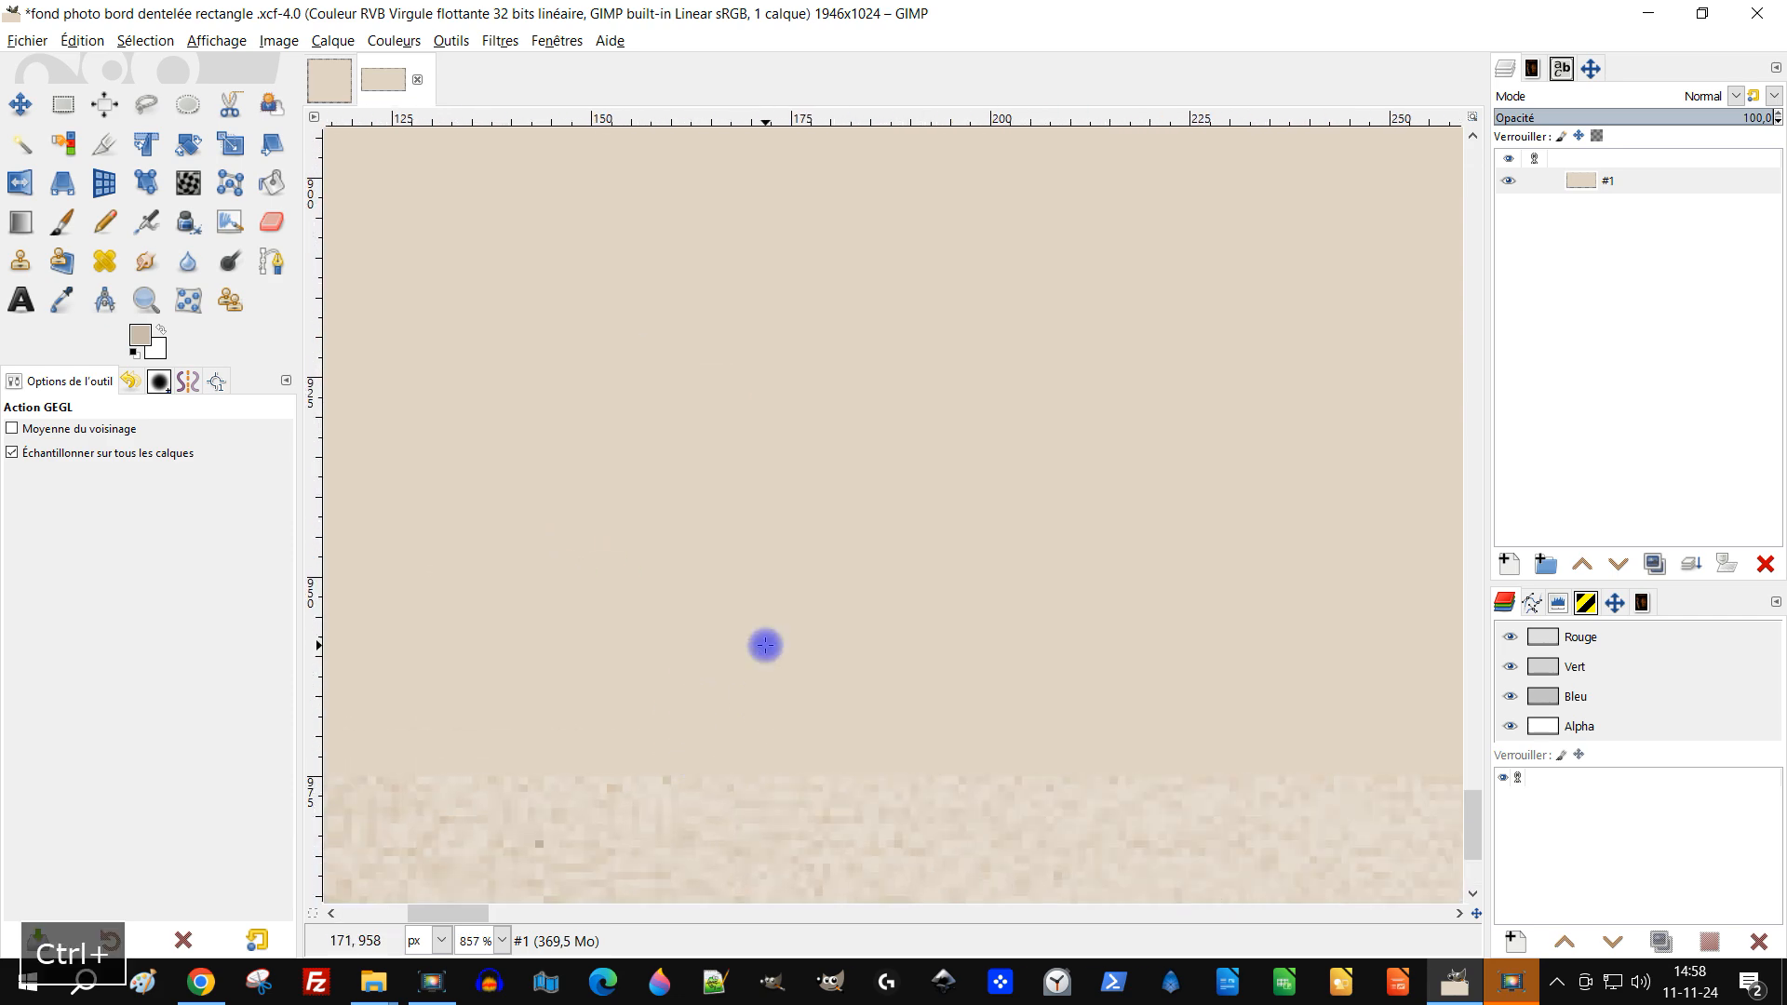
drag(765, 644, 842, 292)
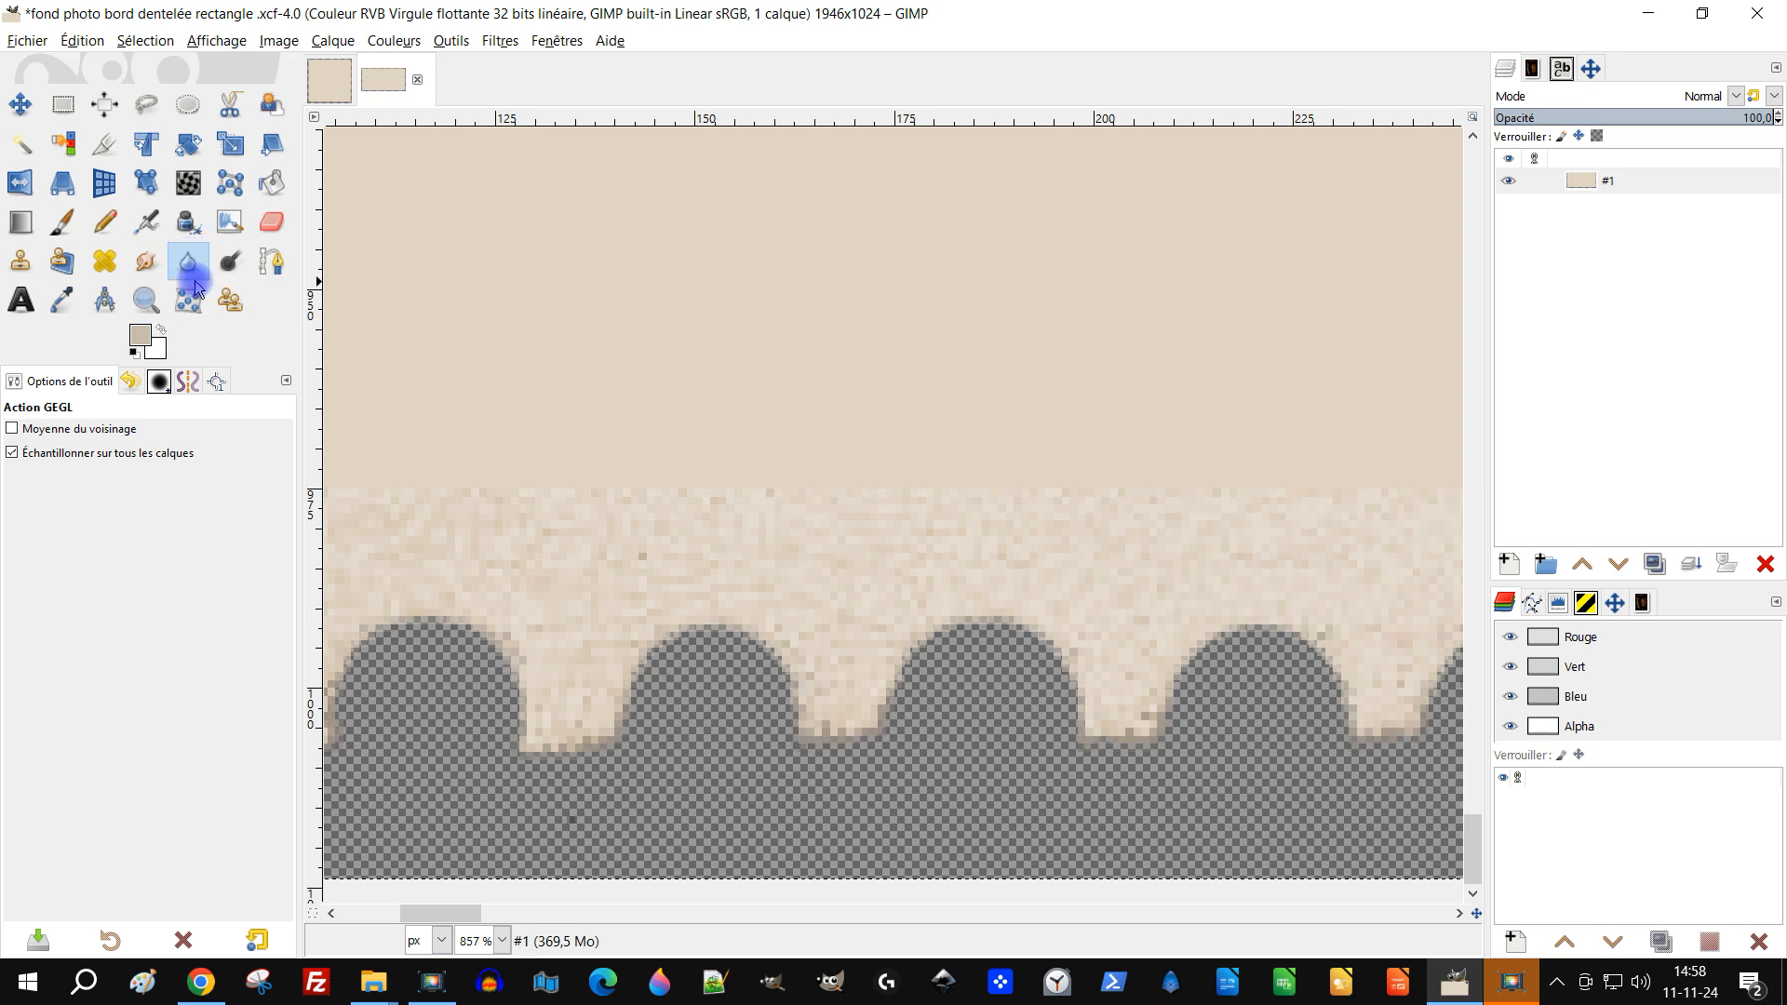
click(187, 262)
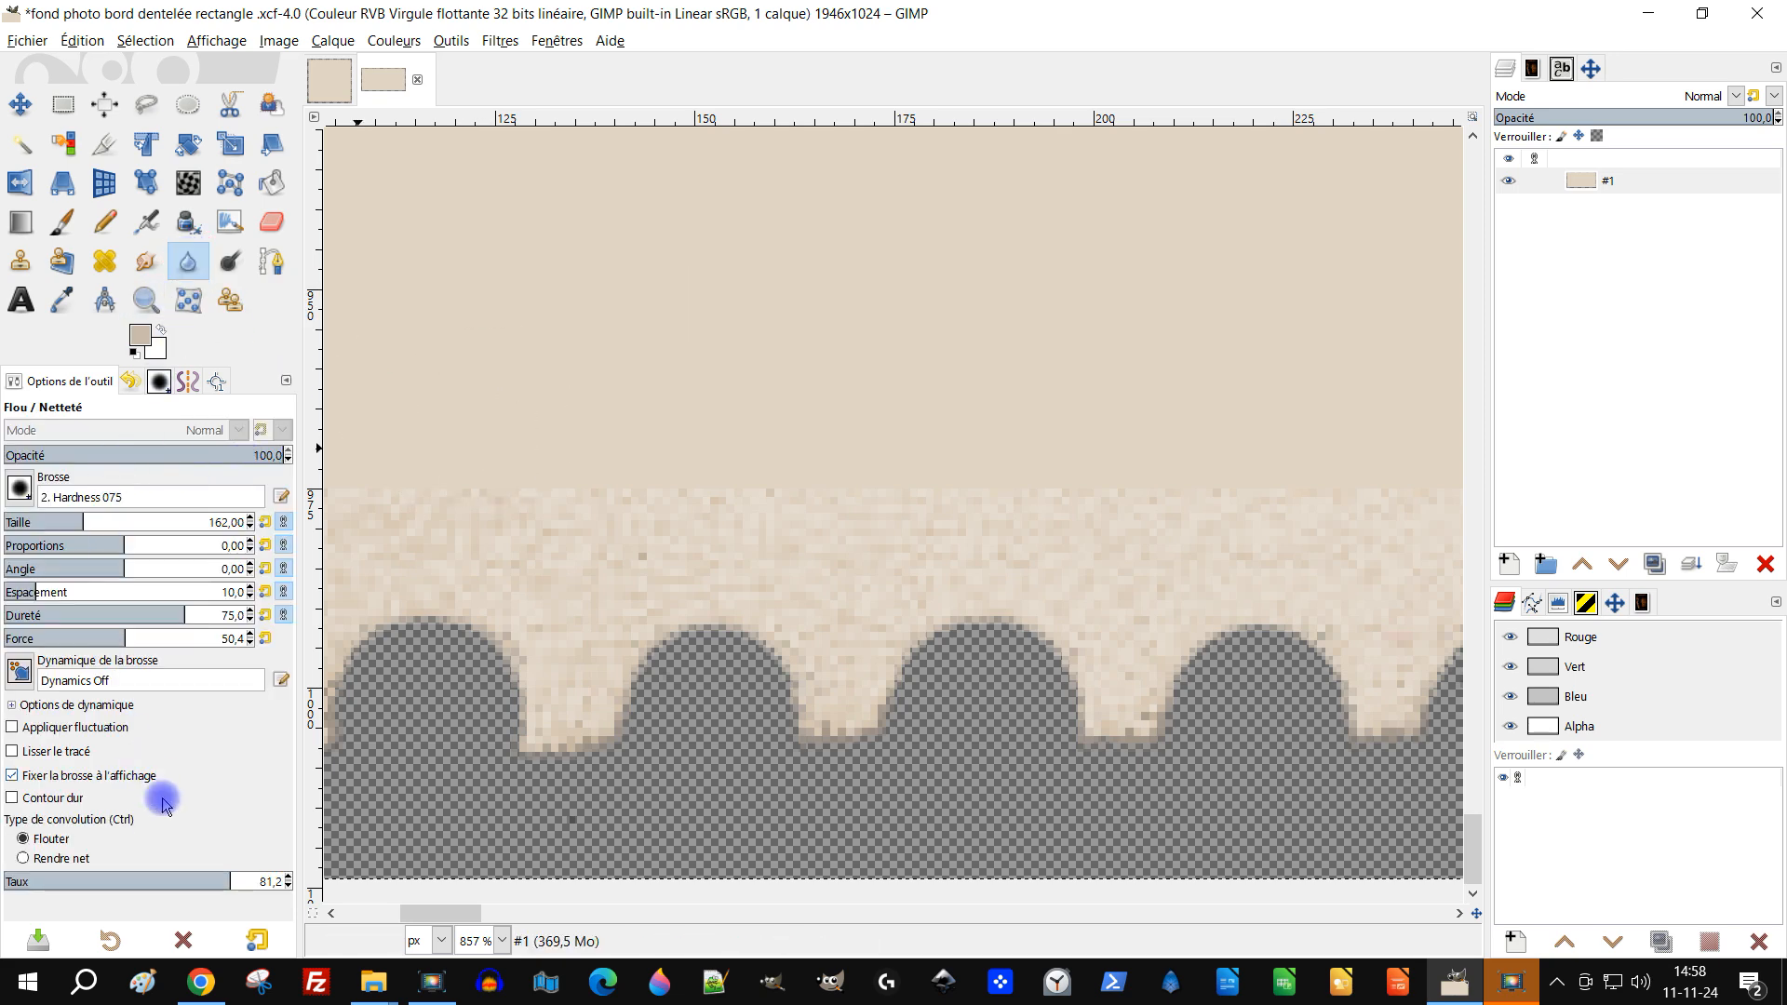
click(62, 856)
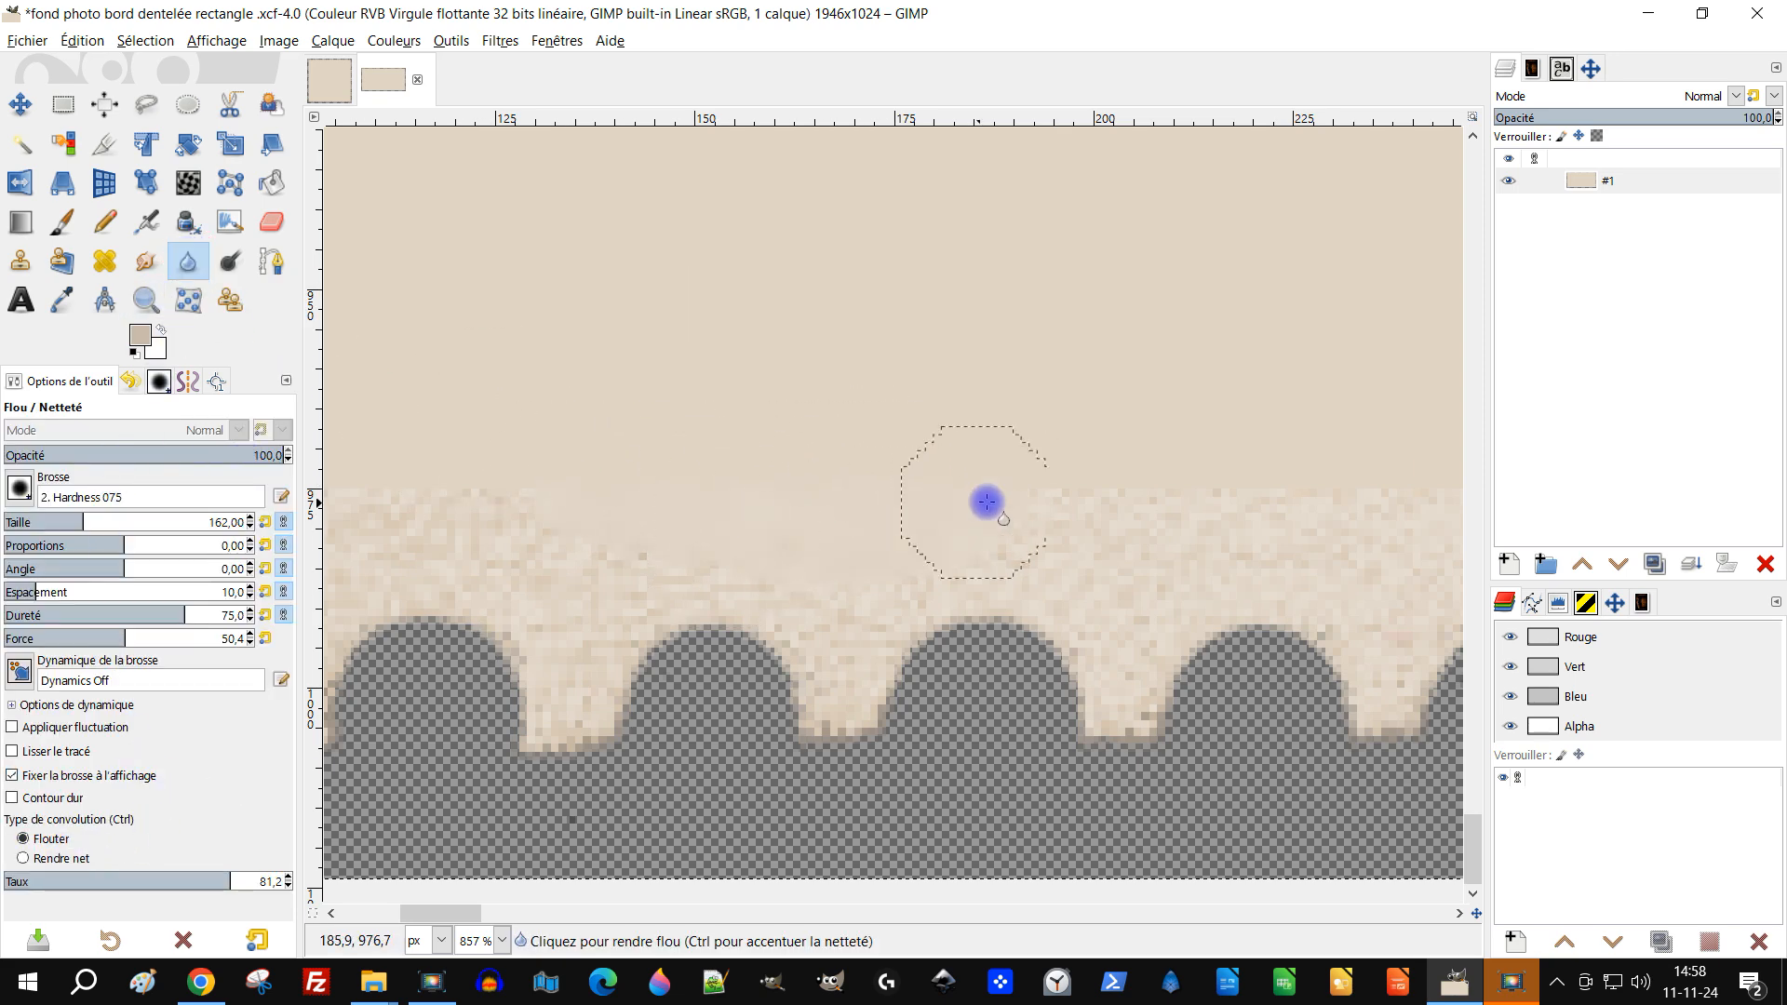
Select the stamp's opaque area from the alpha channel of layer #1
scroll(749, 513, down, 2)
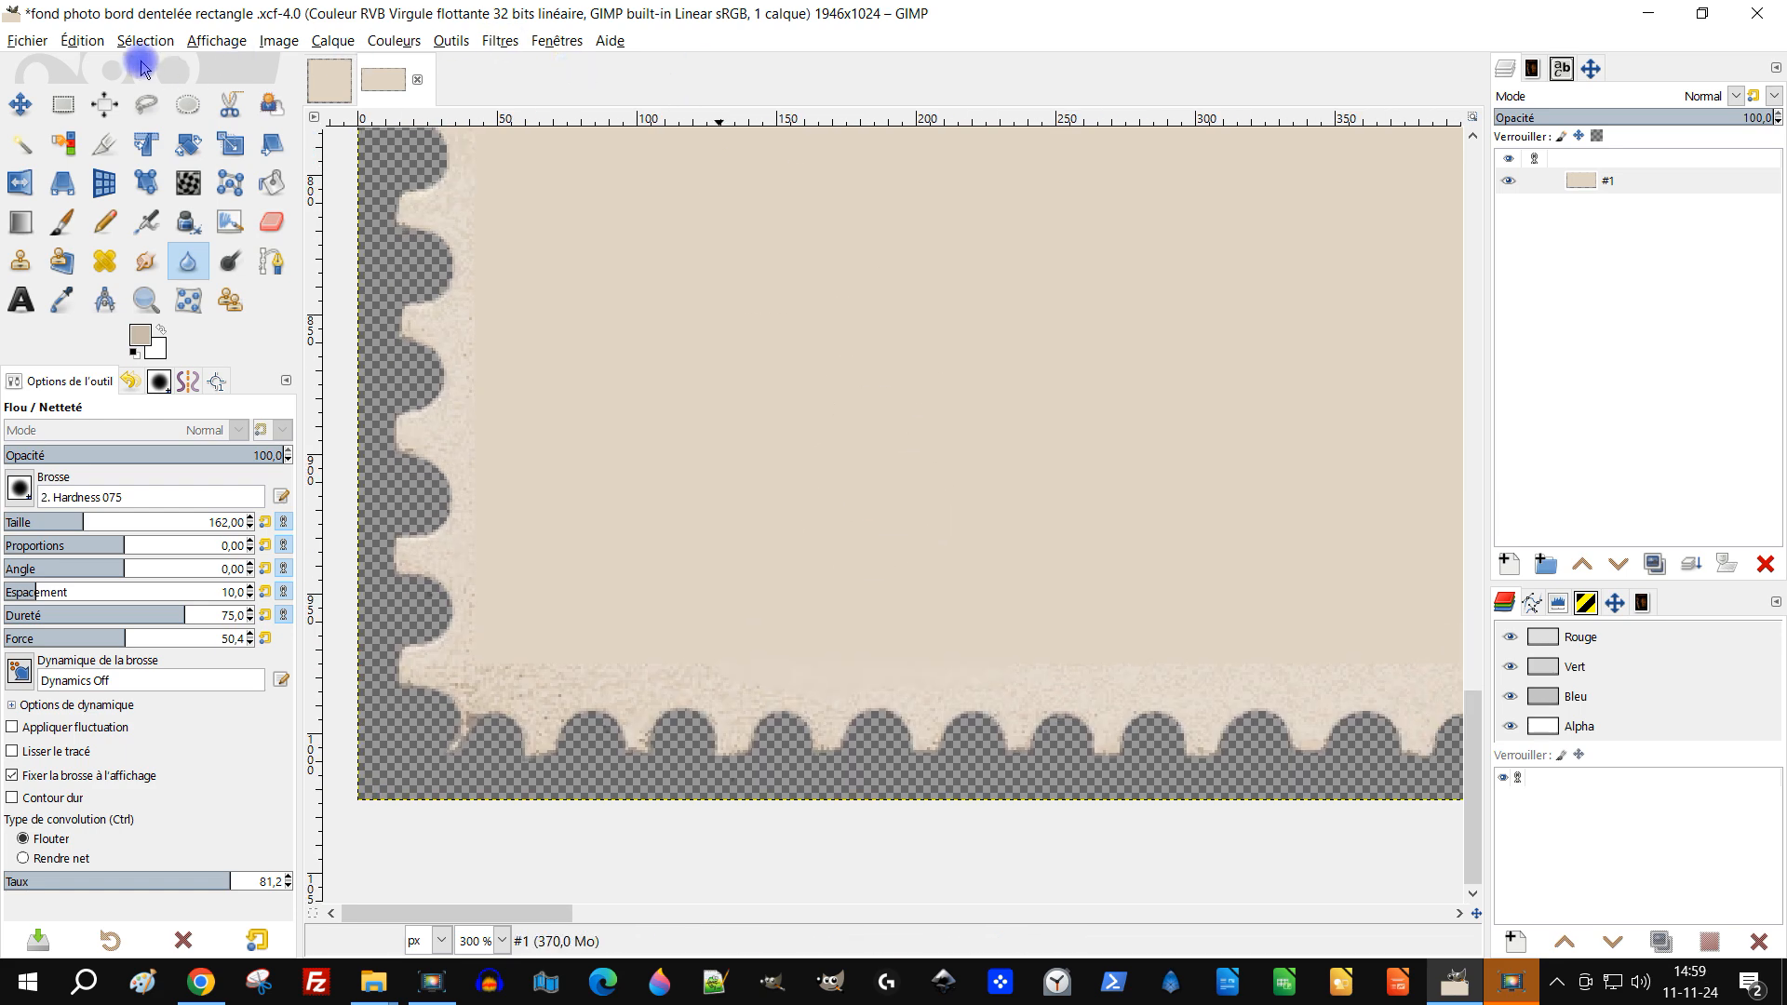
click(140, 41)
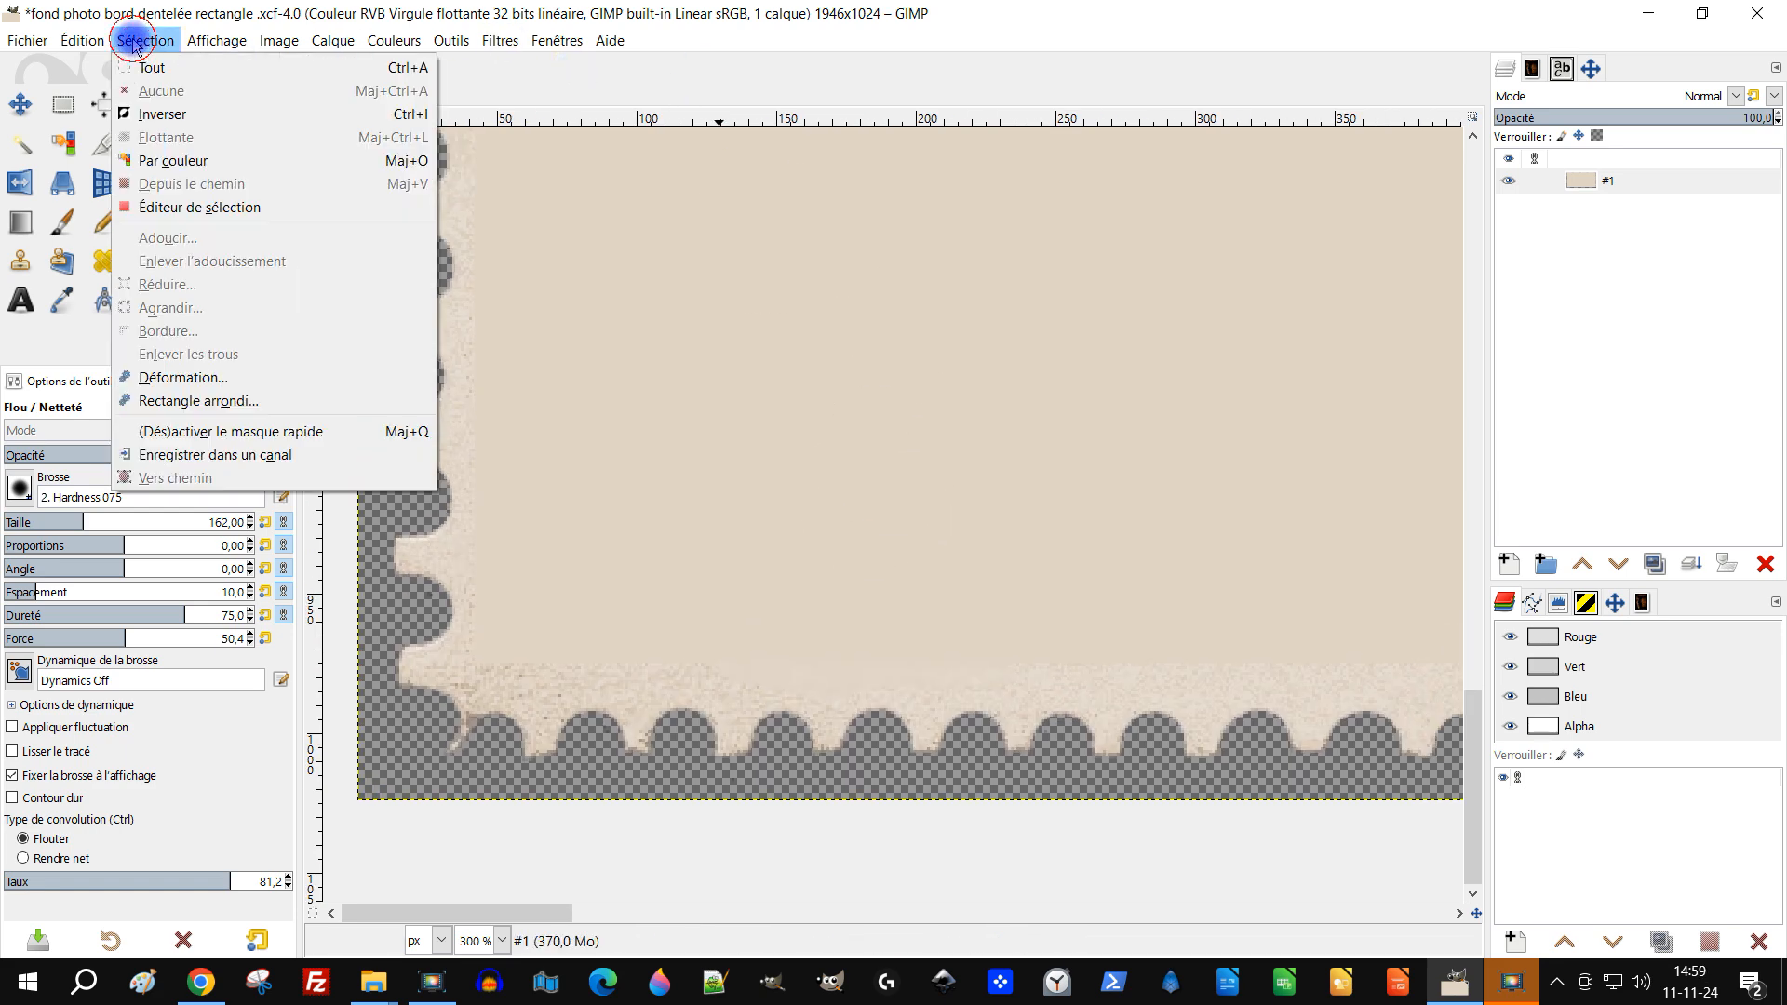
click(1623, 193)
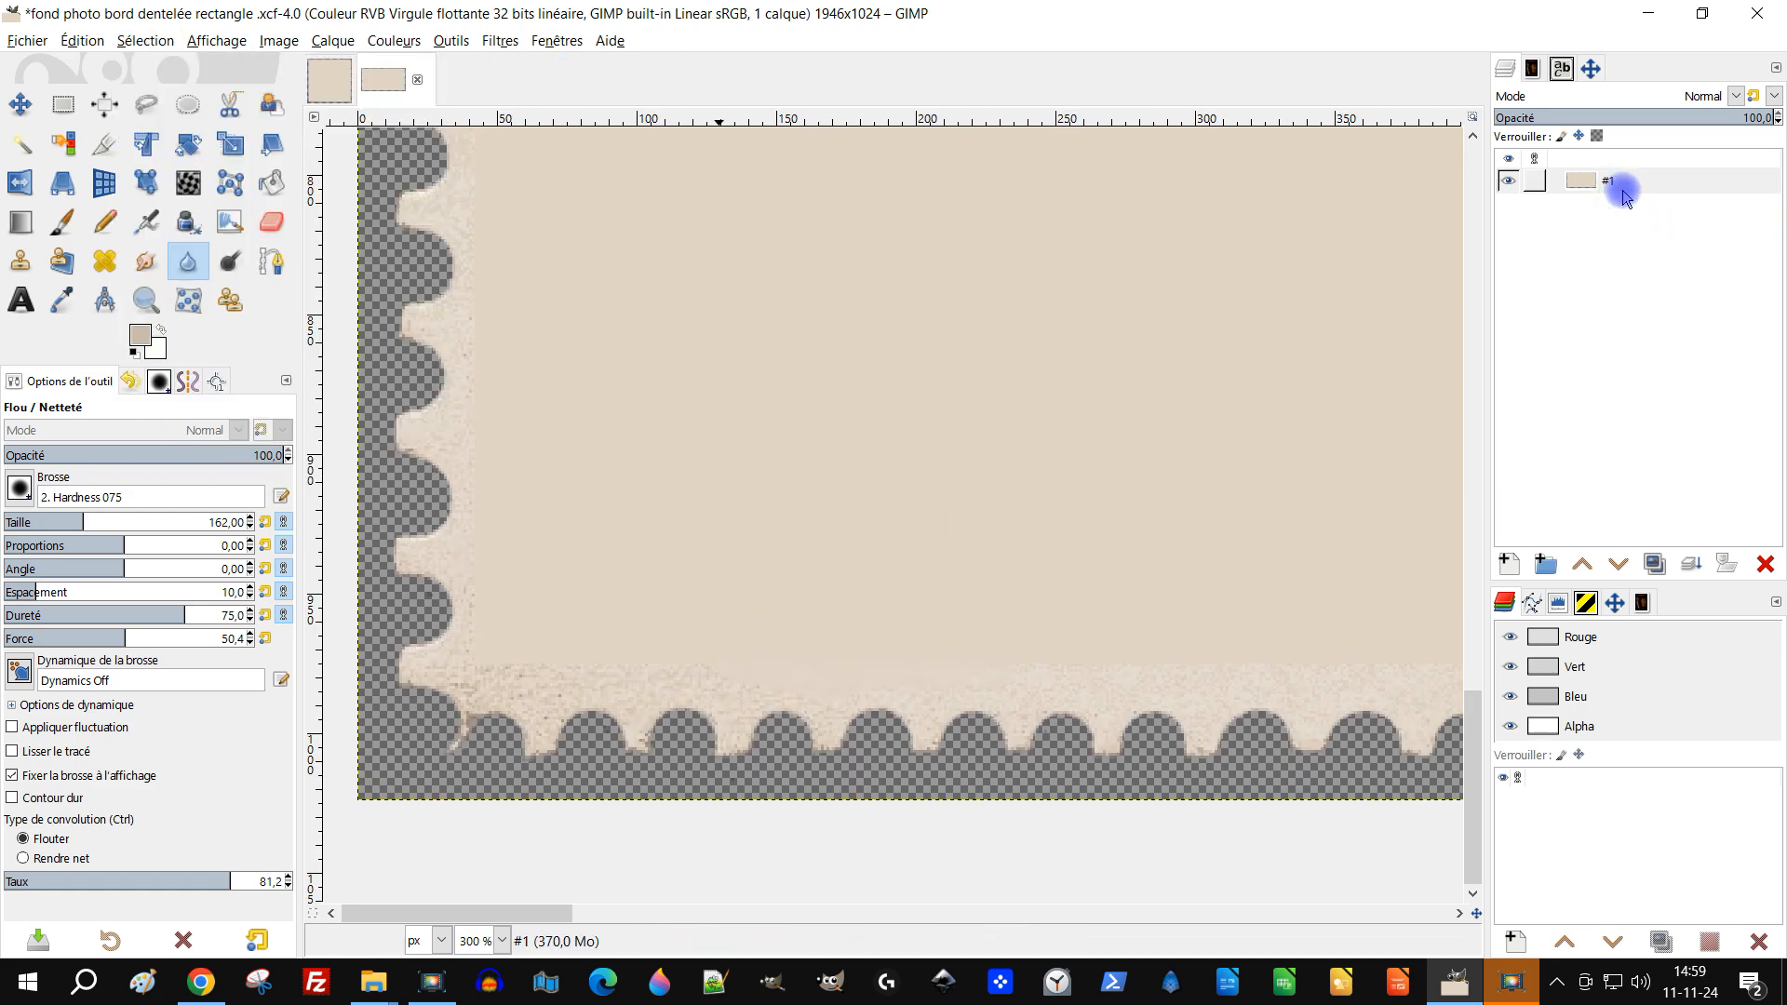
right_click(1623, 187)
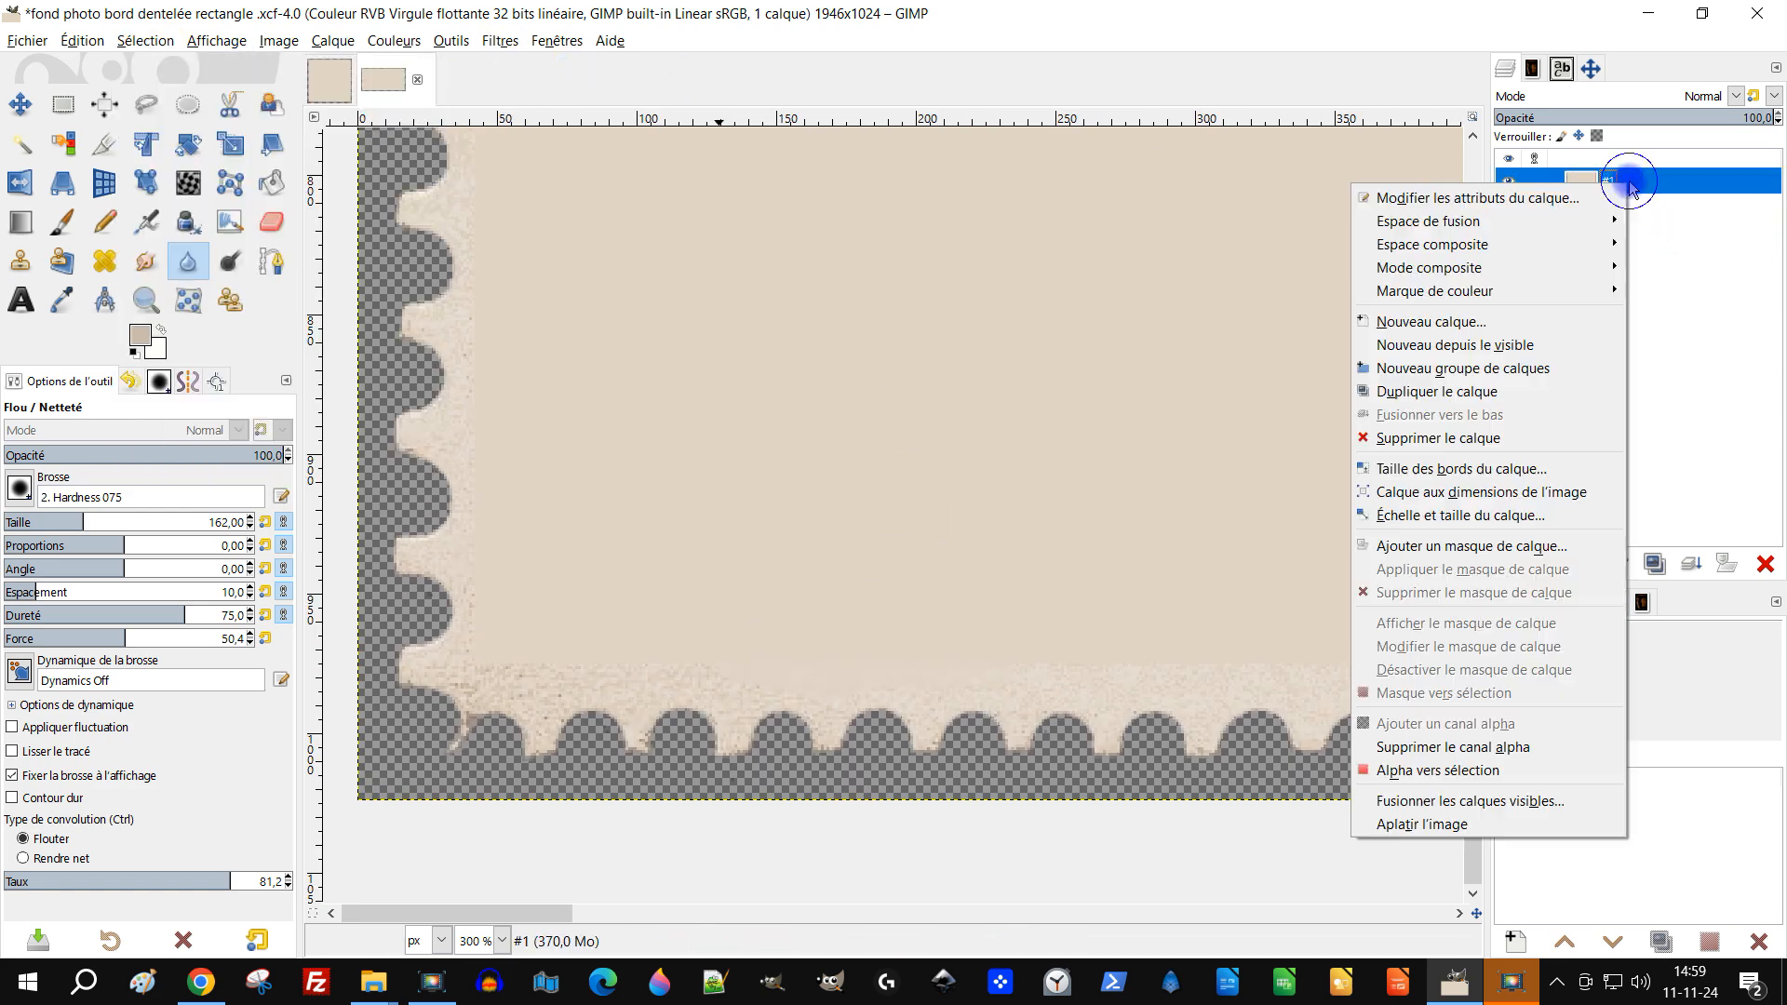
click(1447, 770)
Shrink the selection inward from the perforated edge and grow it back slightly
ctrl+scroll(884, 735, up, 3)
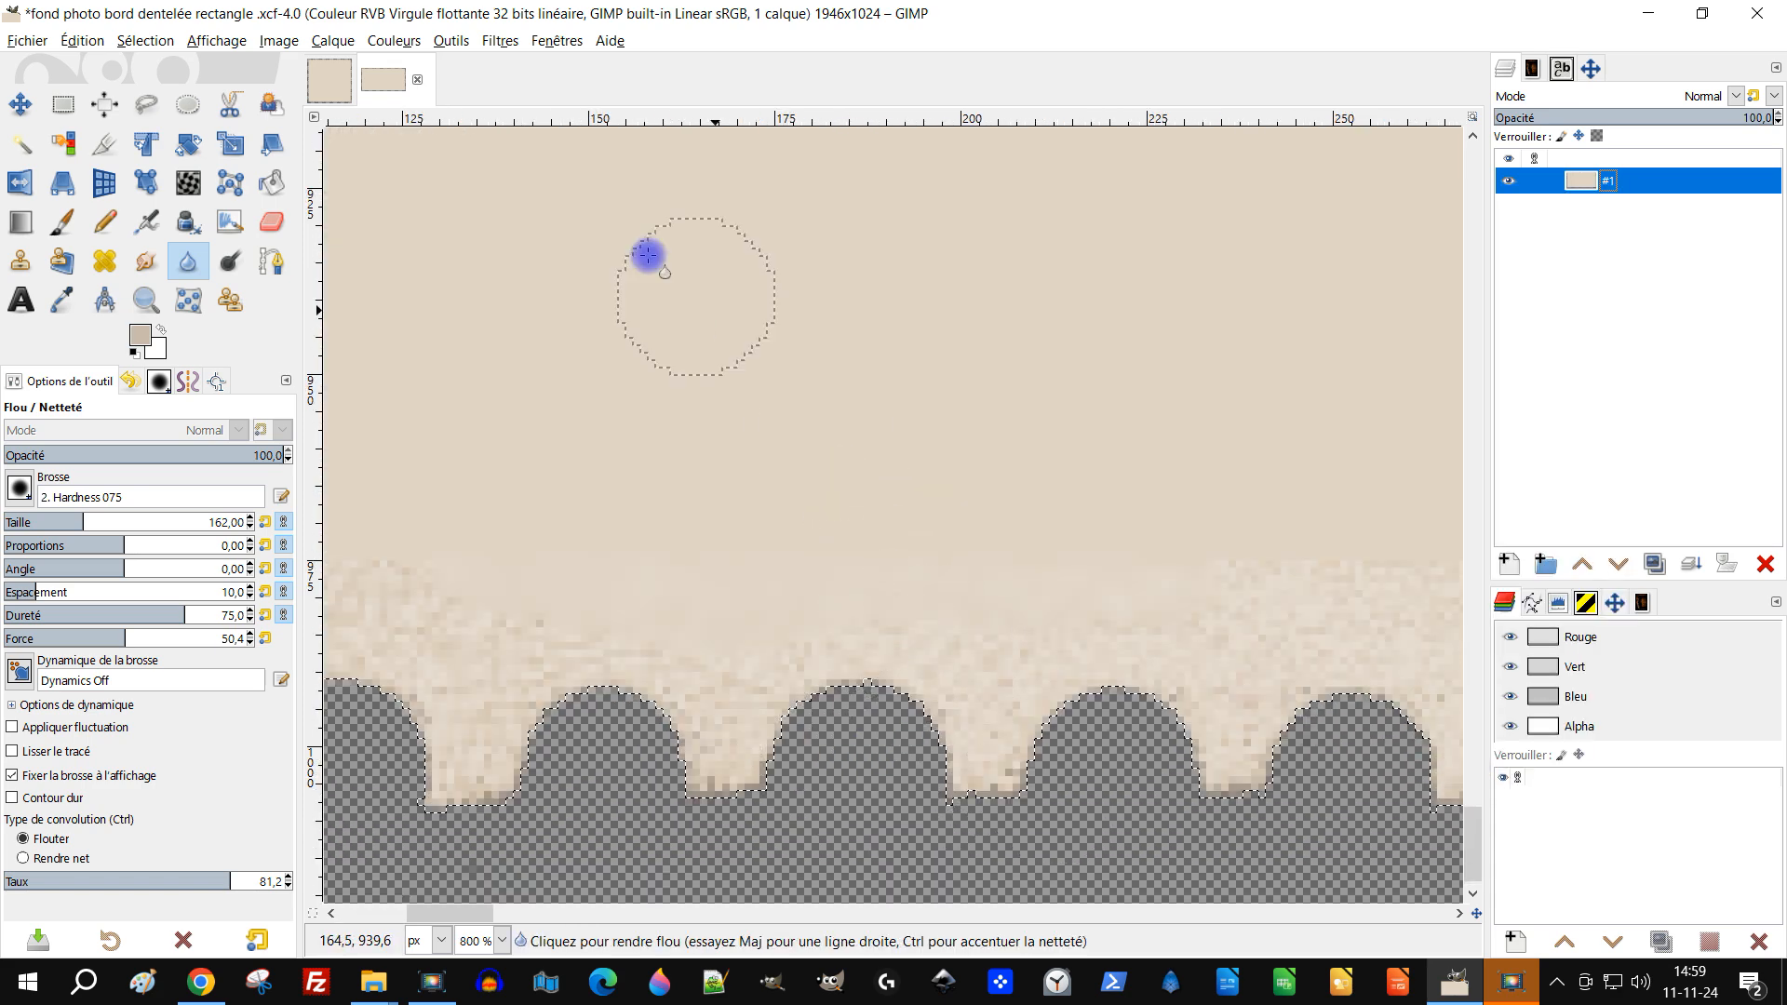
click(170, 49)
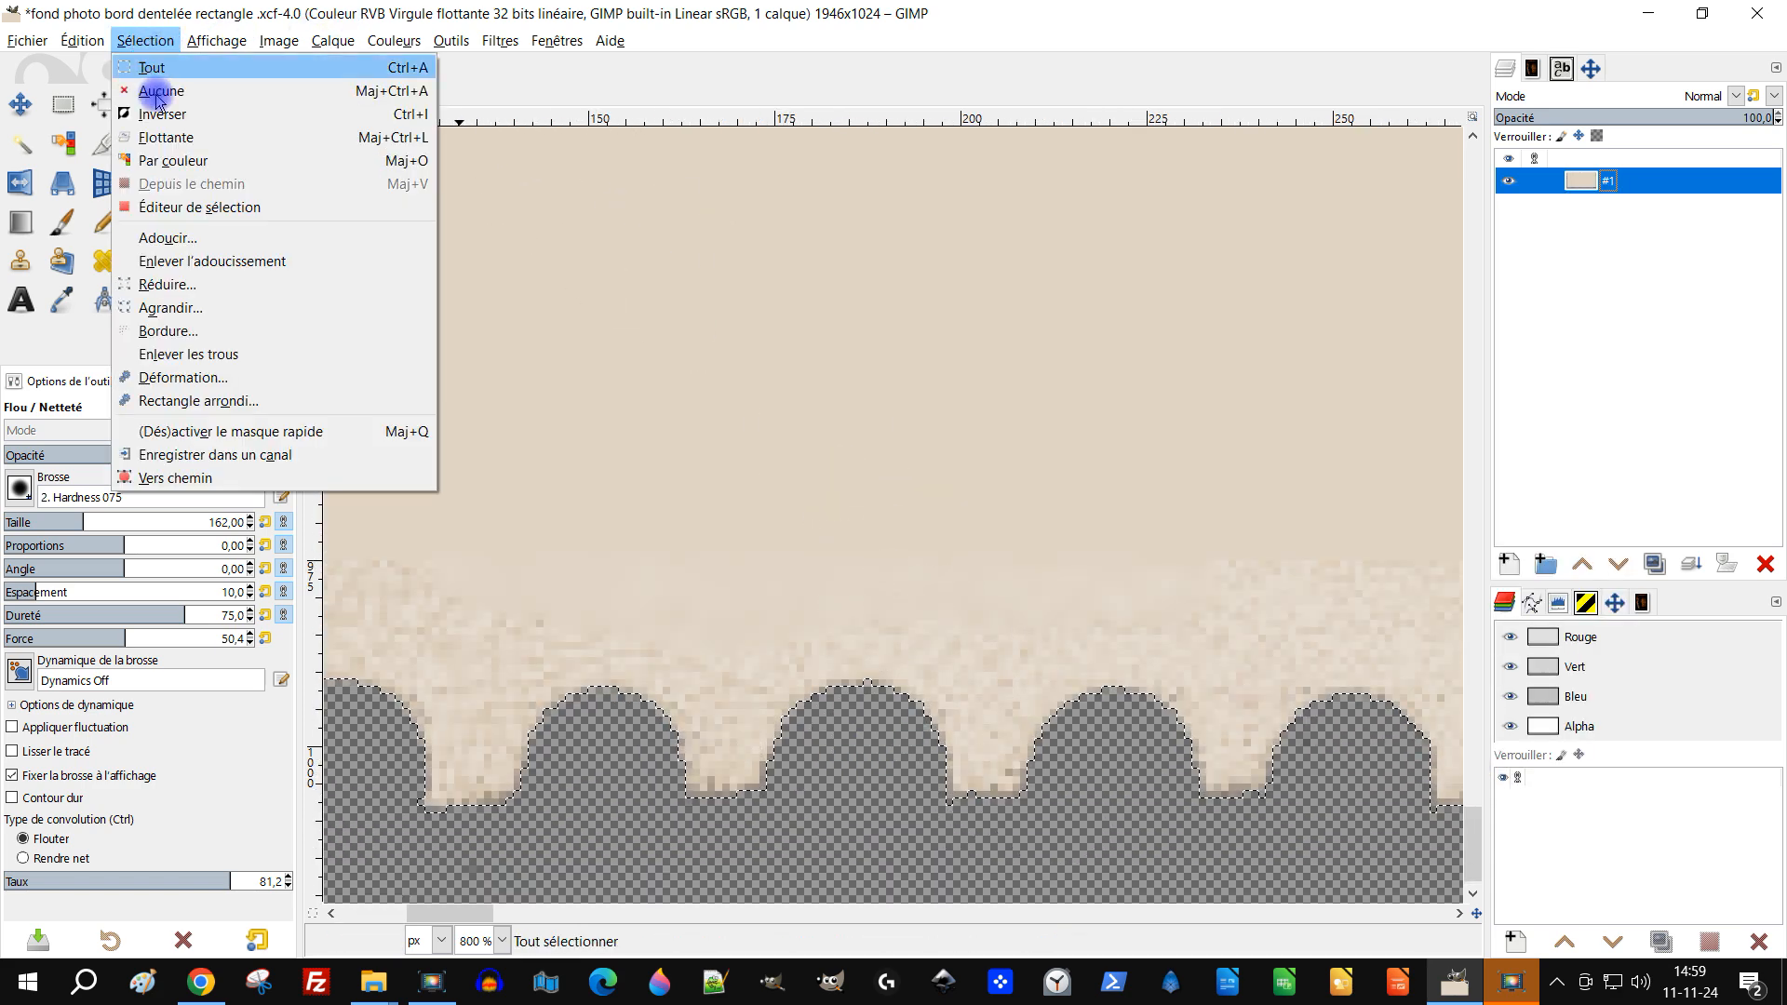
click(227, 299)
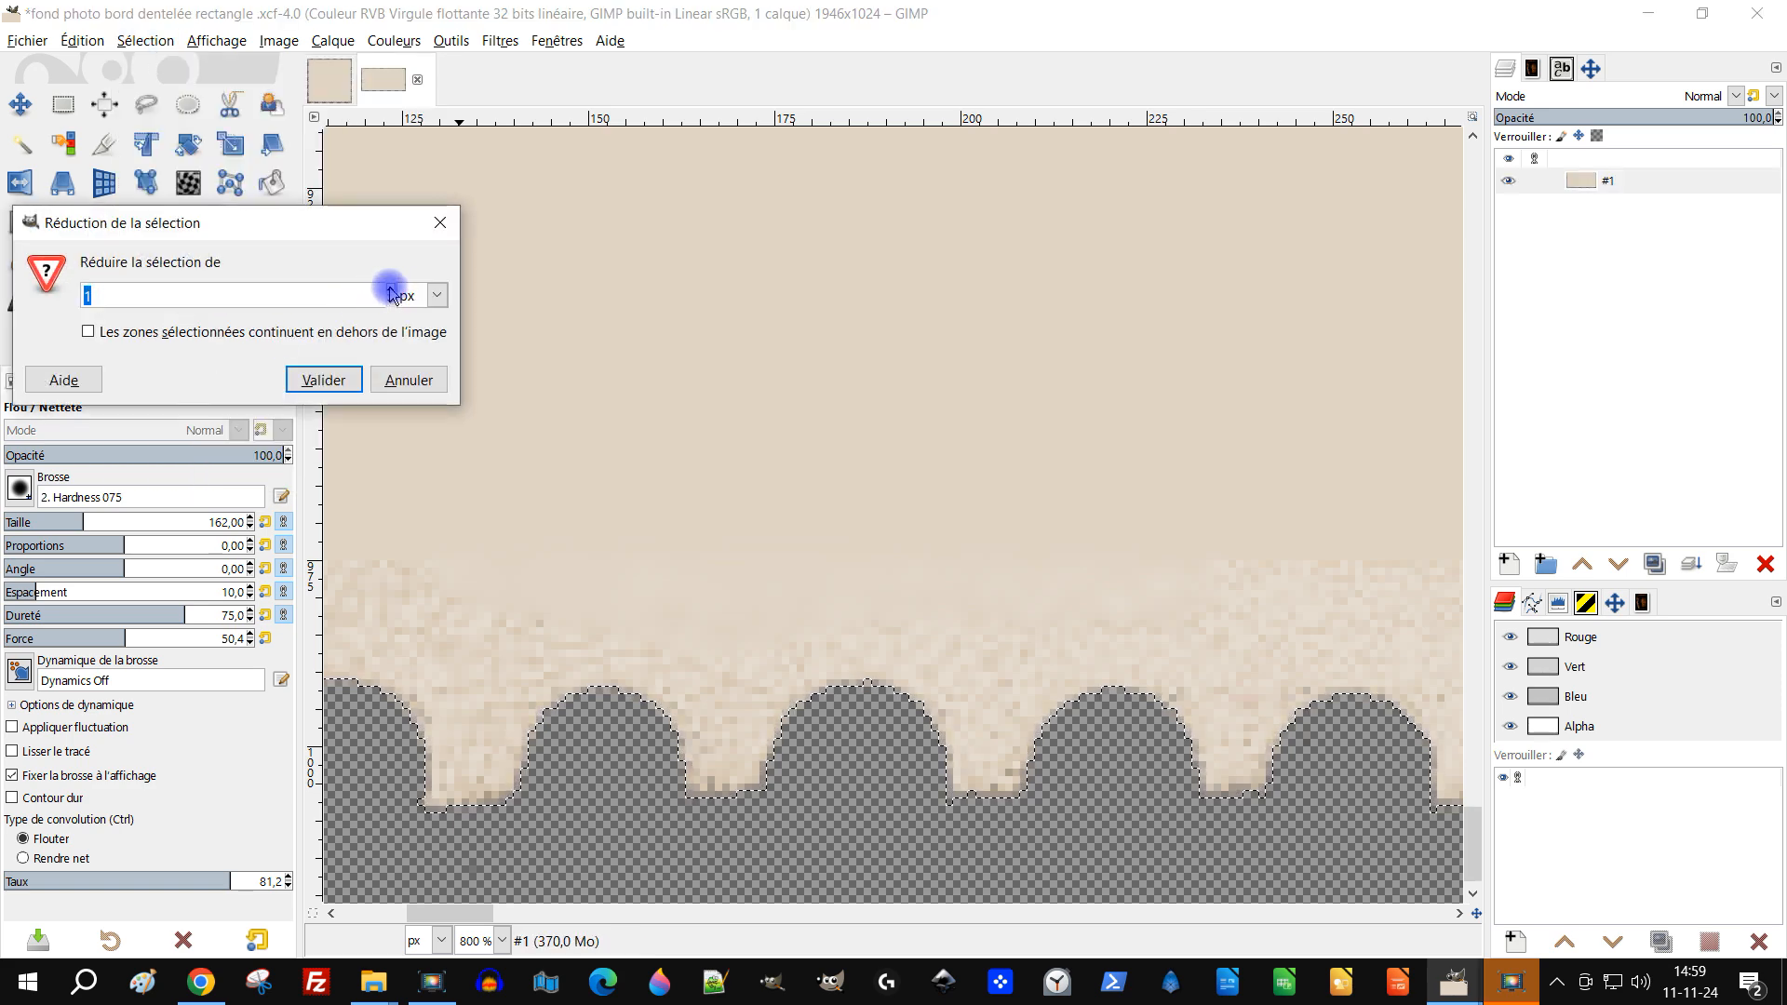
click(333, 379)
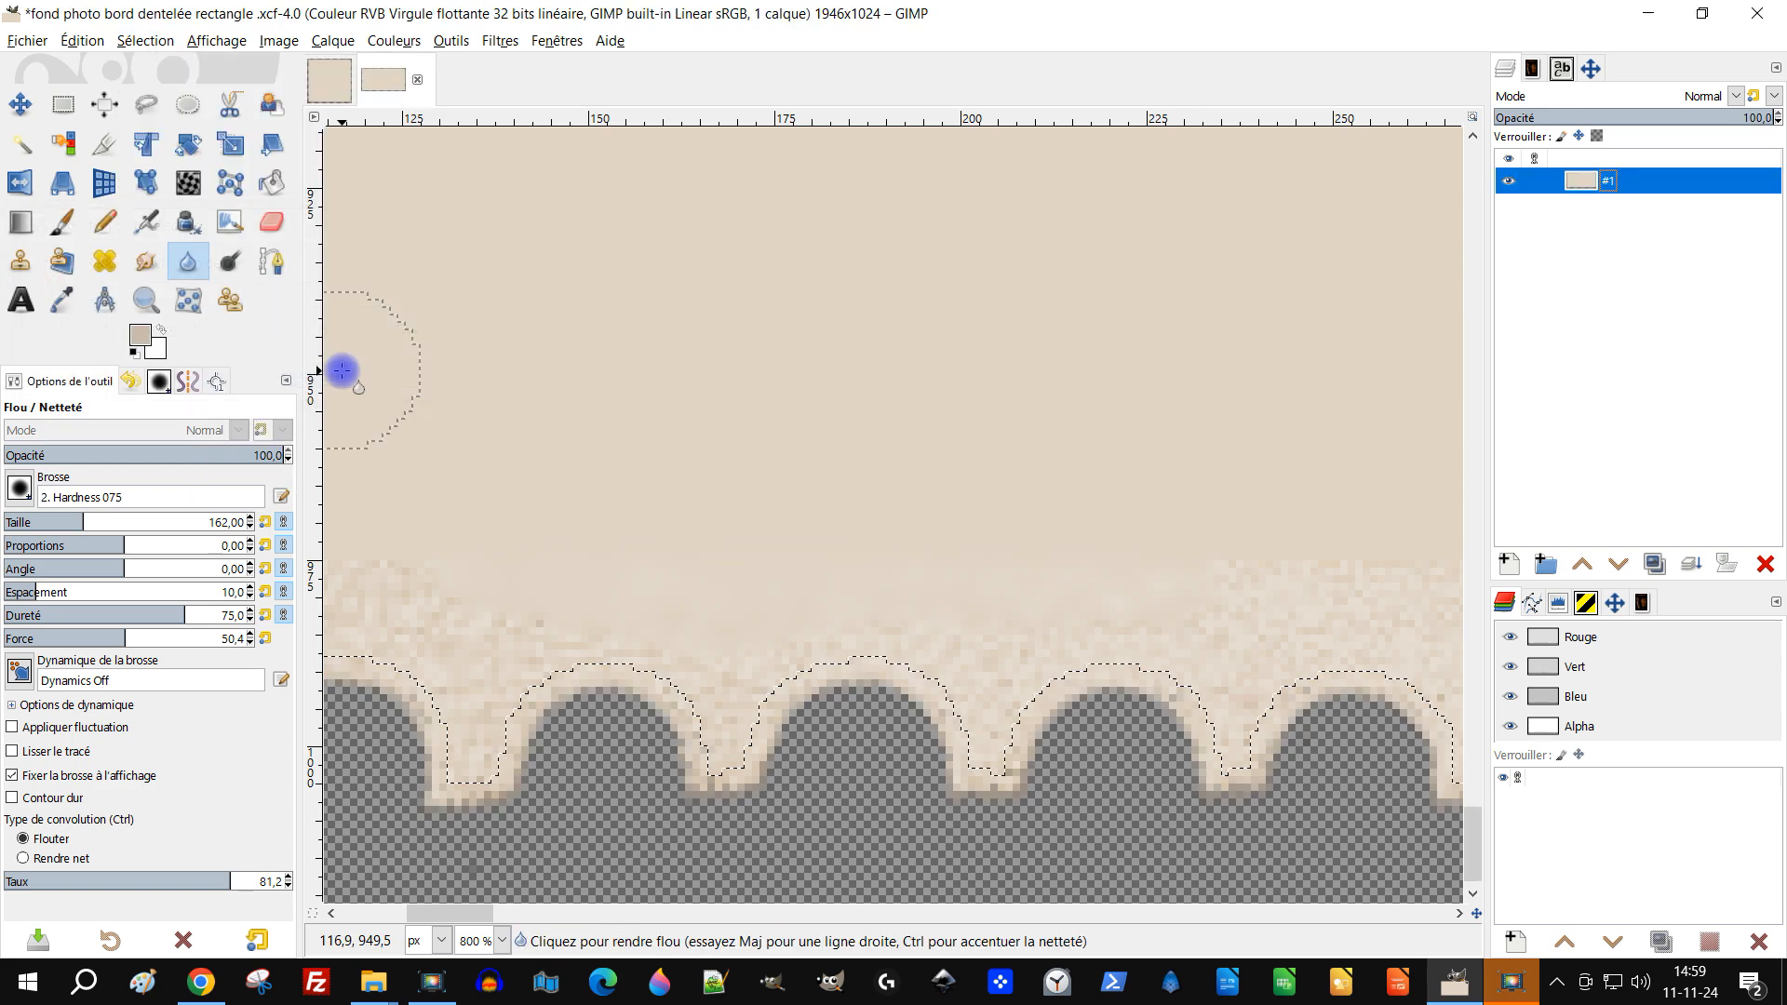
click(145, 41)
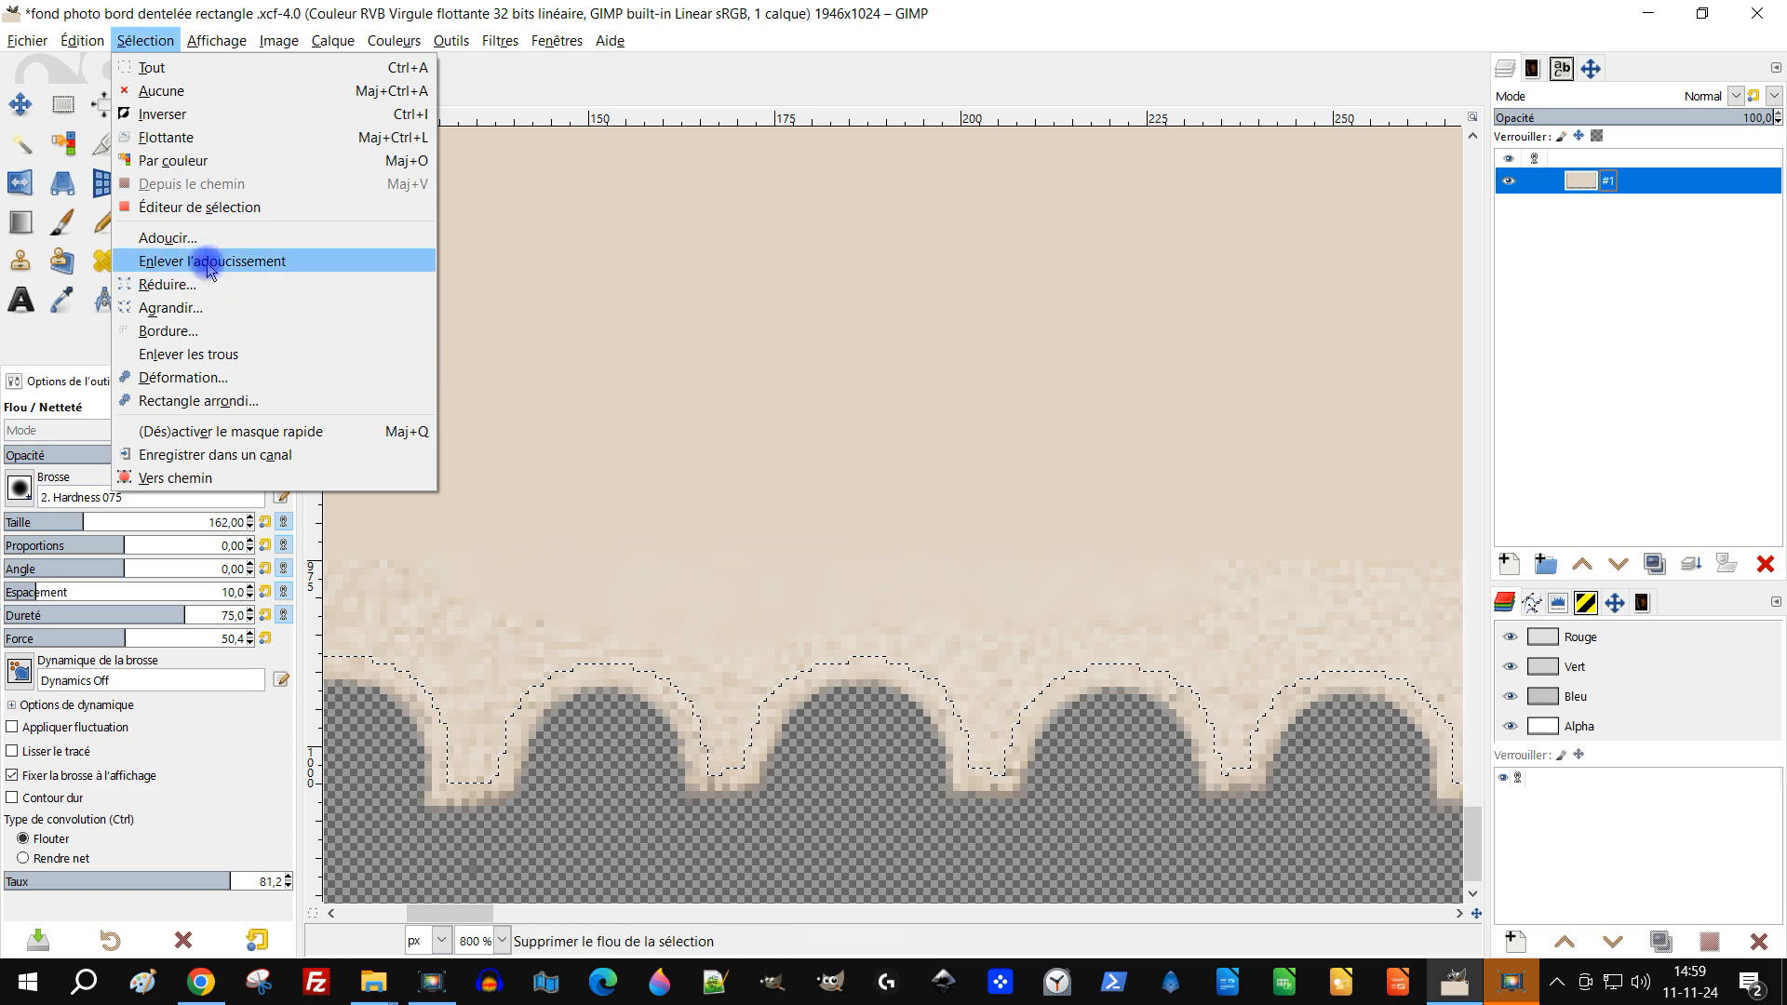
click(206, 311)
click(227, 380)
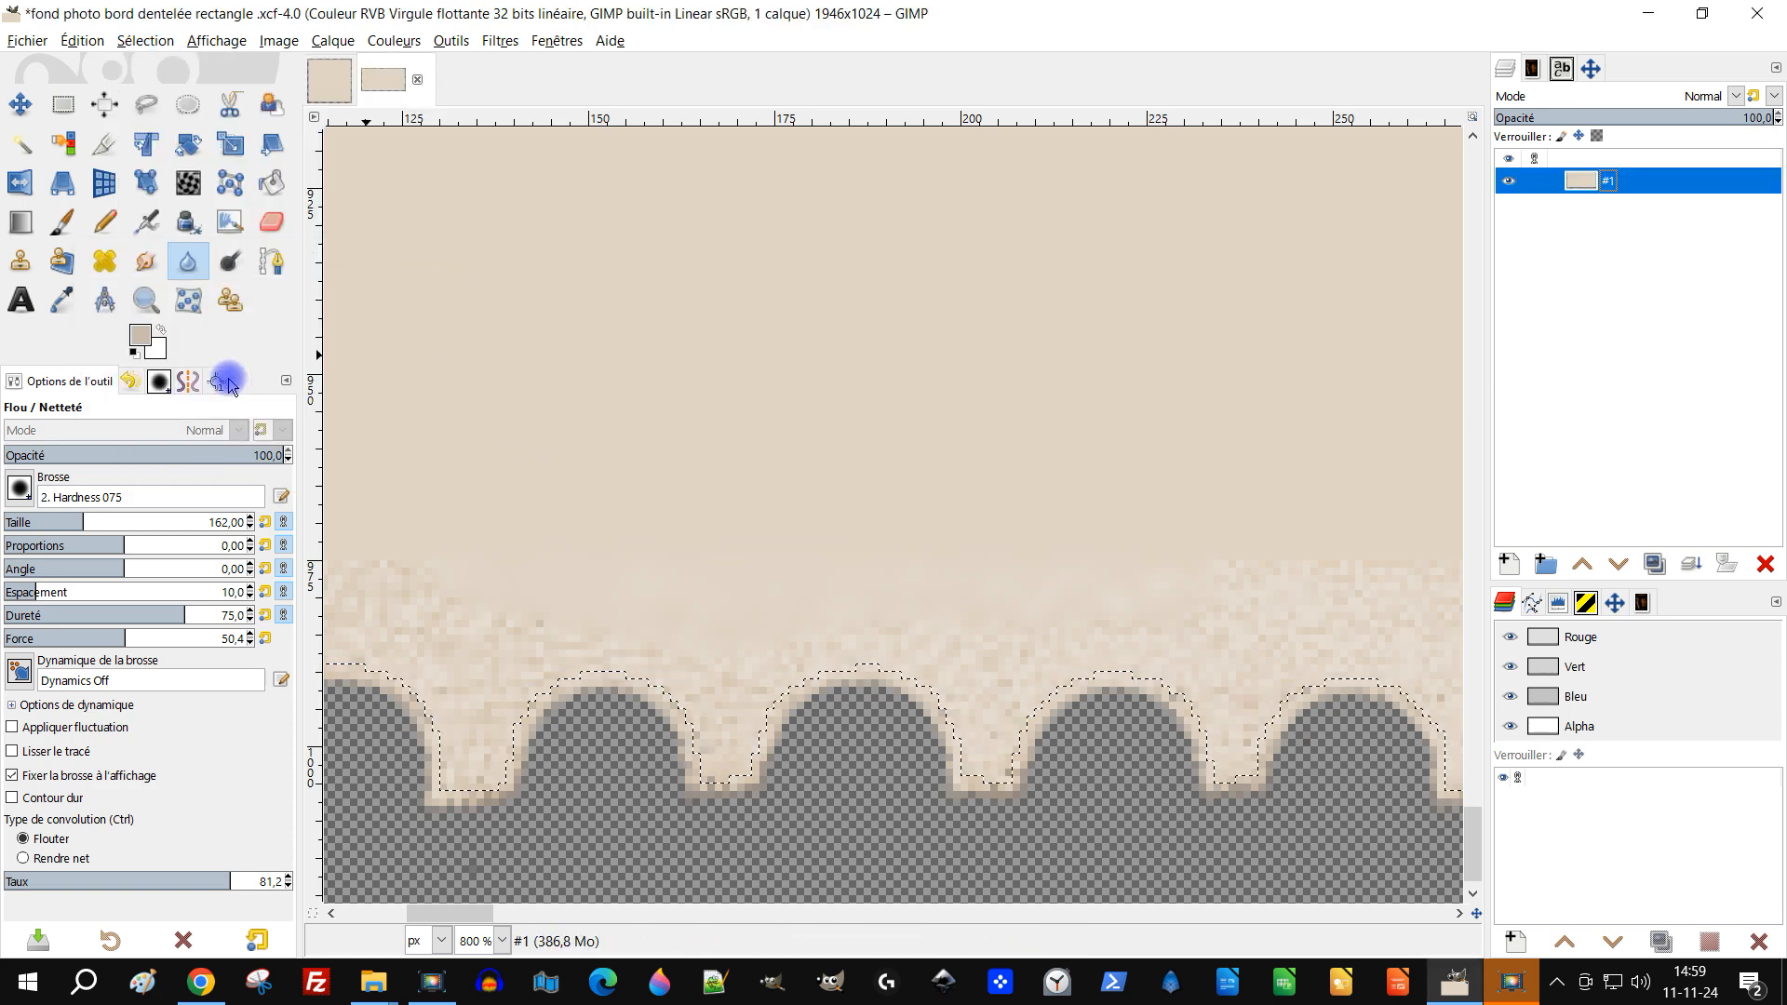
Apply a Gaussian blur with Size X and Size Y of 0,50 to the selected stamp area
scroll(835, 614, down, 4)
scroll(649, 653, up, 3)
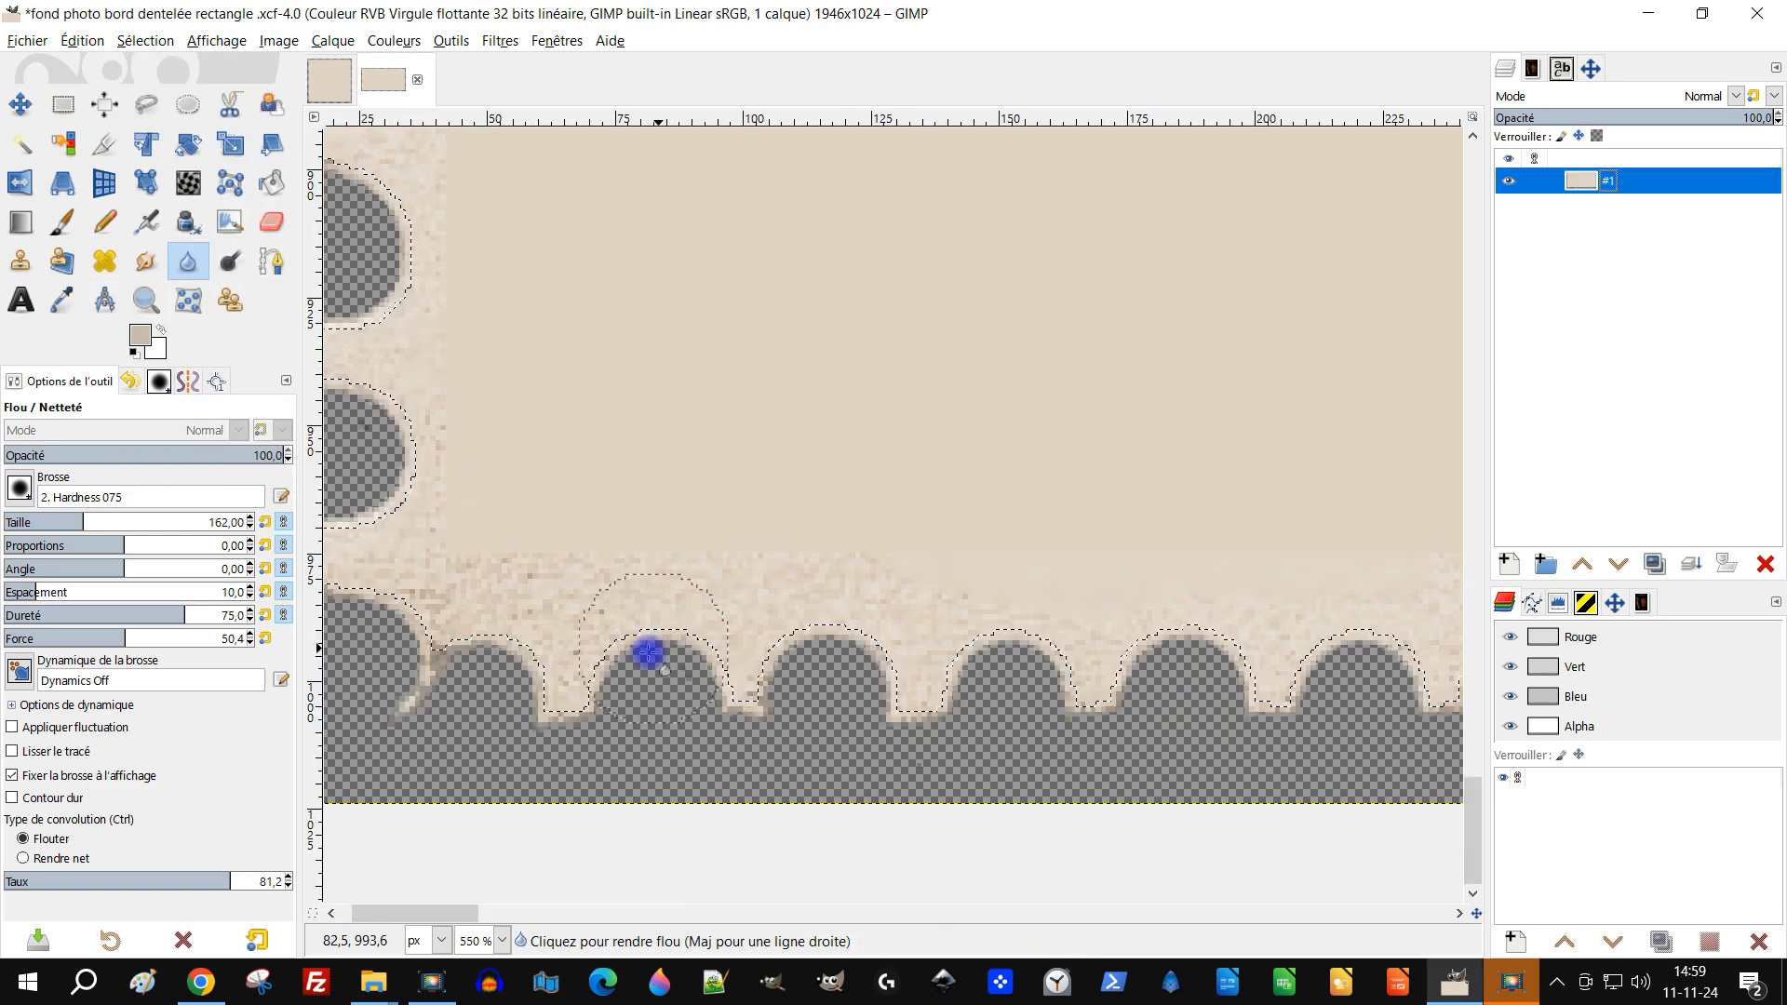
click(464, 41)
mouse_move(500, 41)
mouse_move(578, 167)
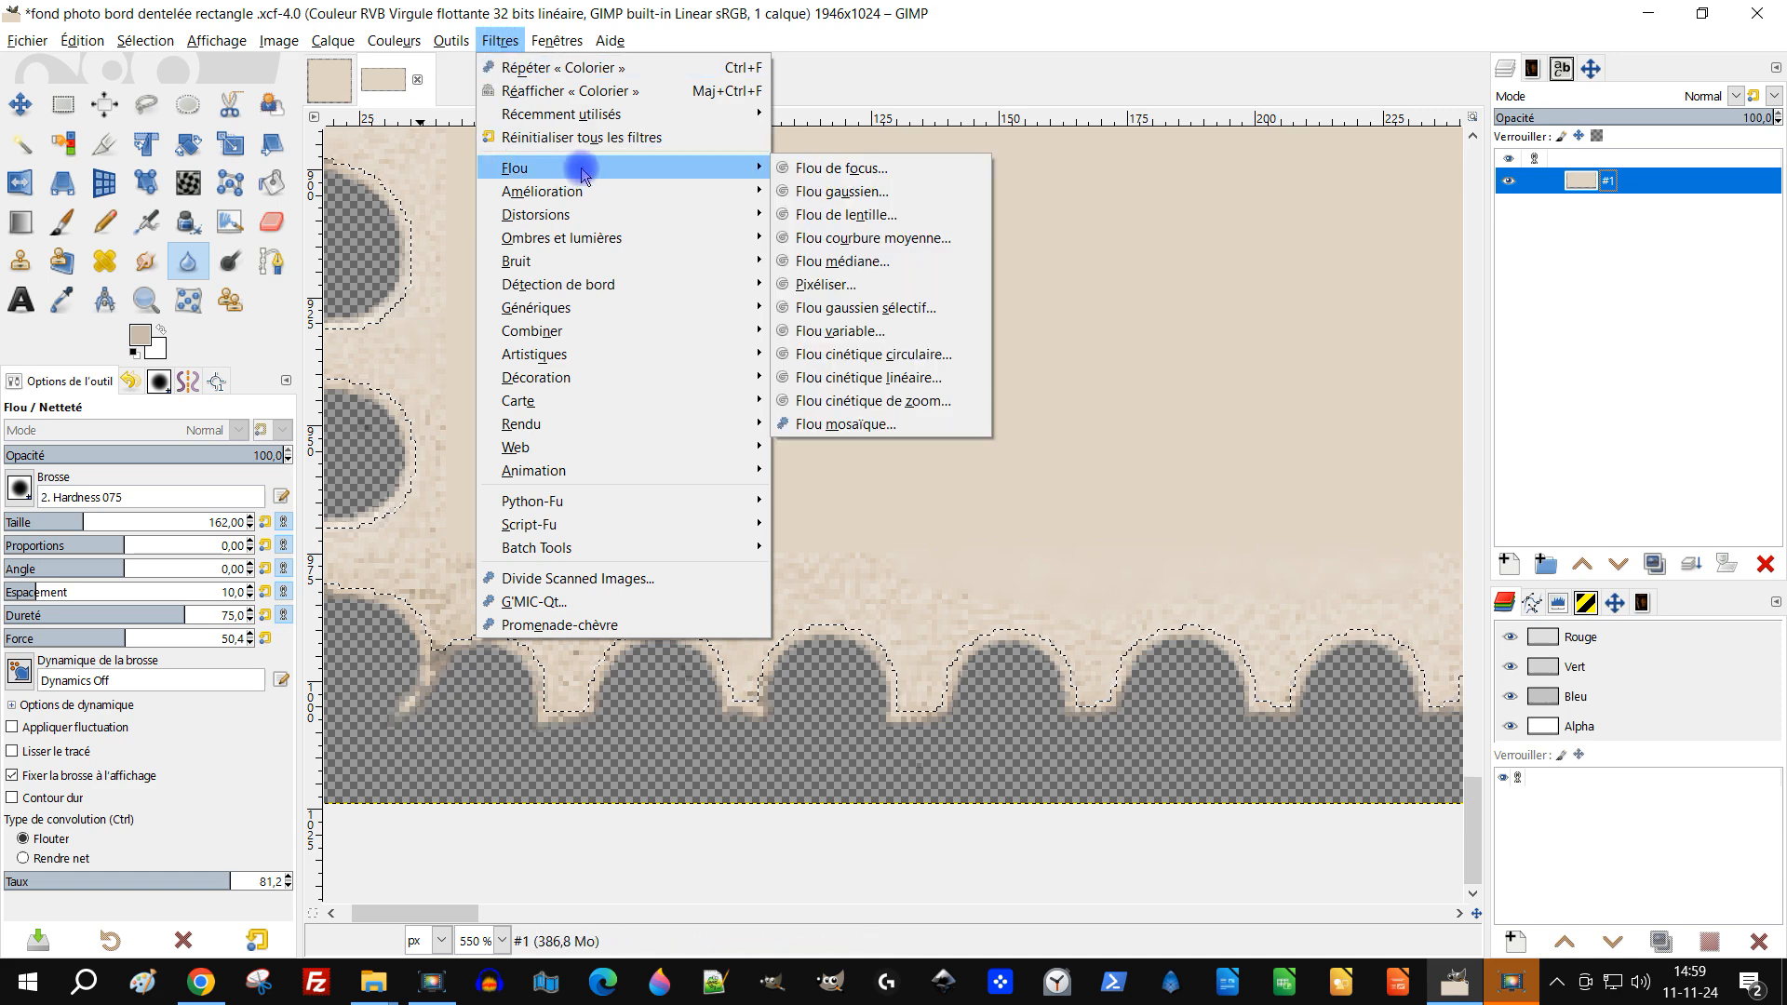
click(857, 193)
scroll(586, 630, down, 3)
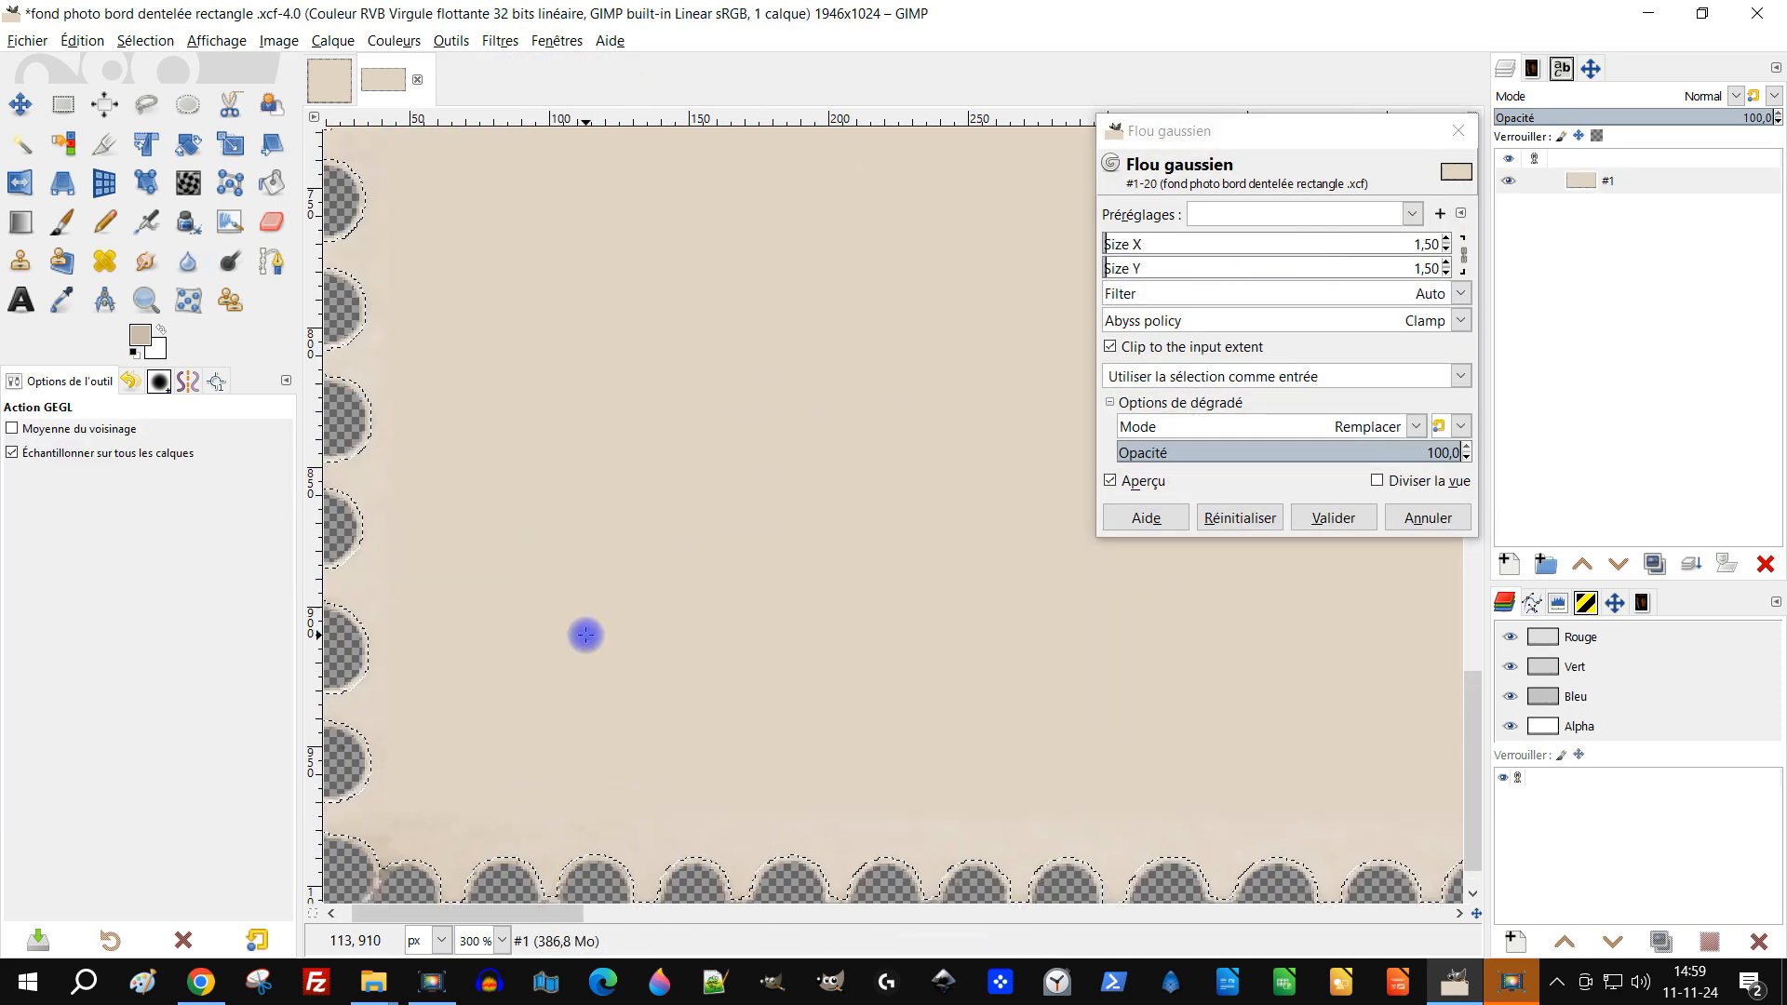
scroll(734, 232, down, 3)
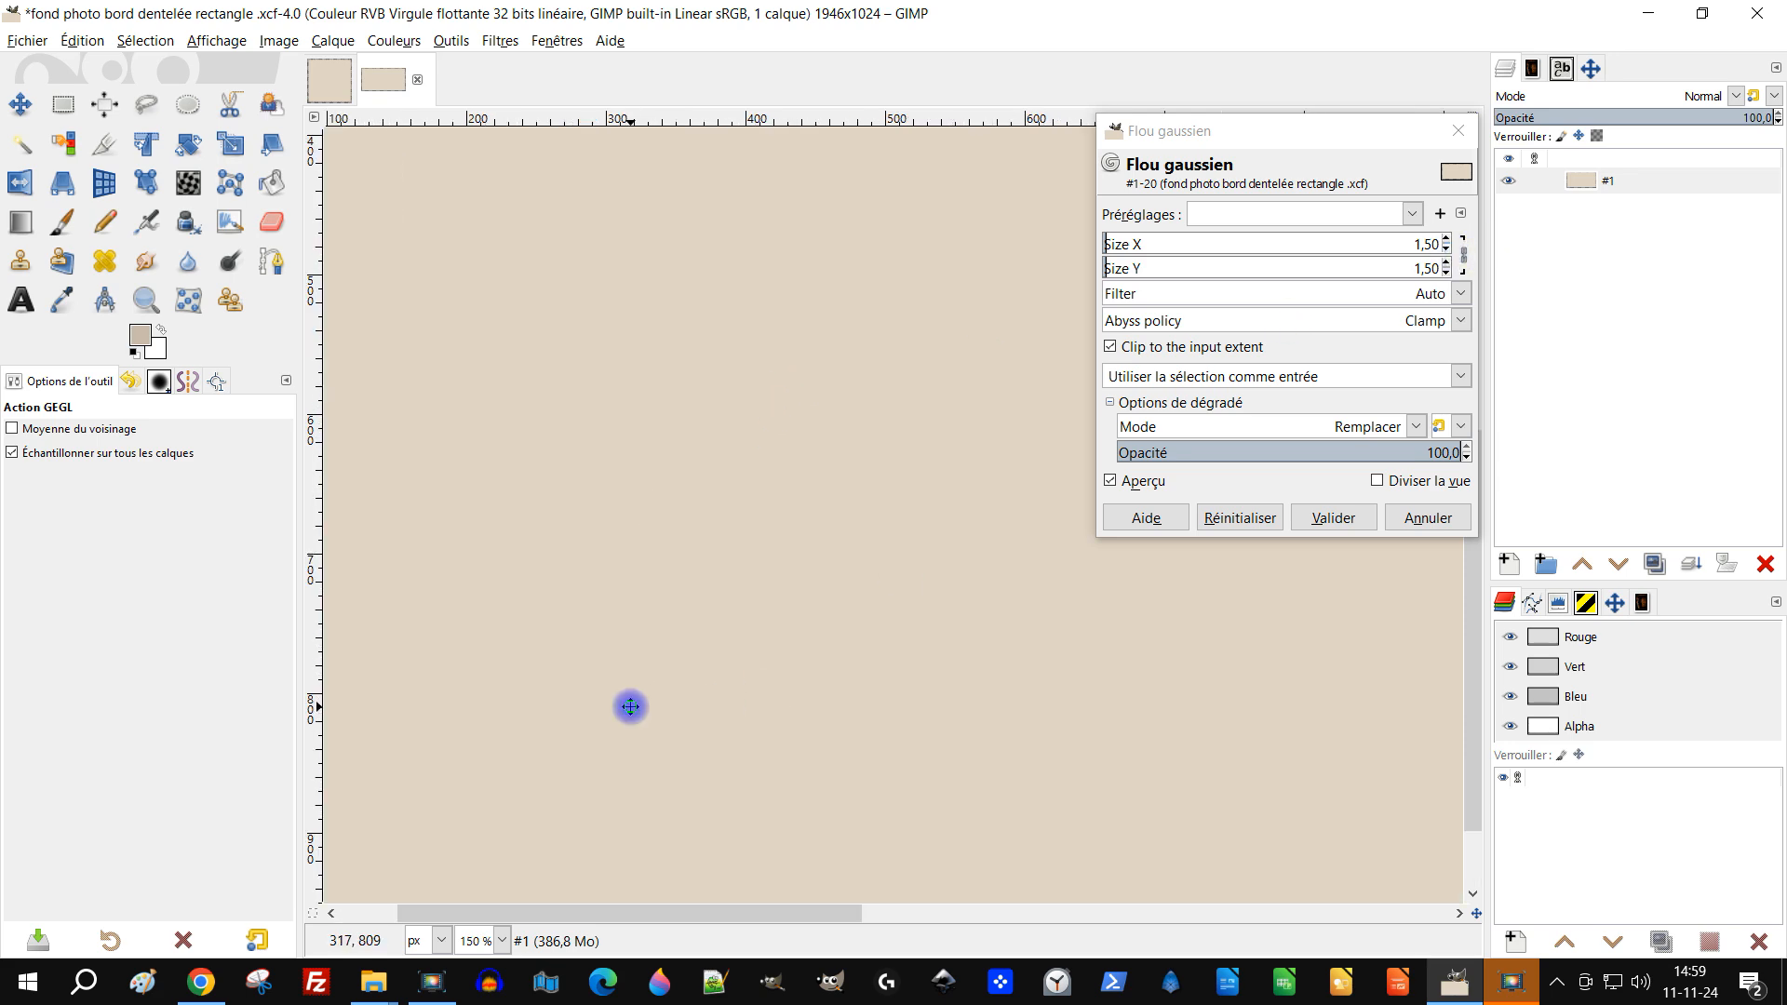
drag(630, 707, 888, 400)
scroll(810, 619, up, 2)
click(1446, 248)
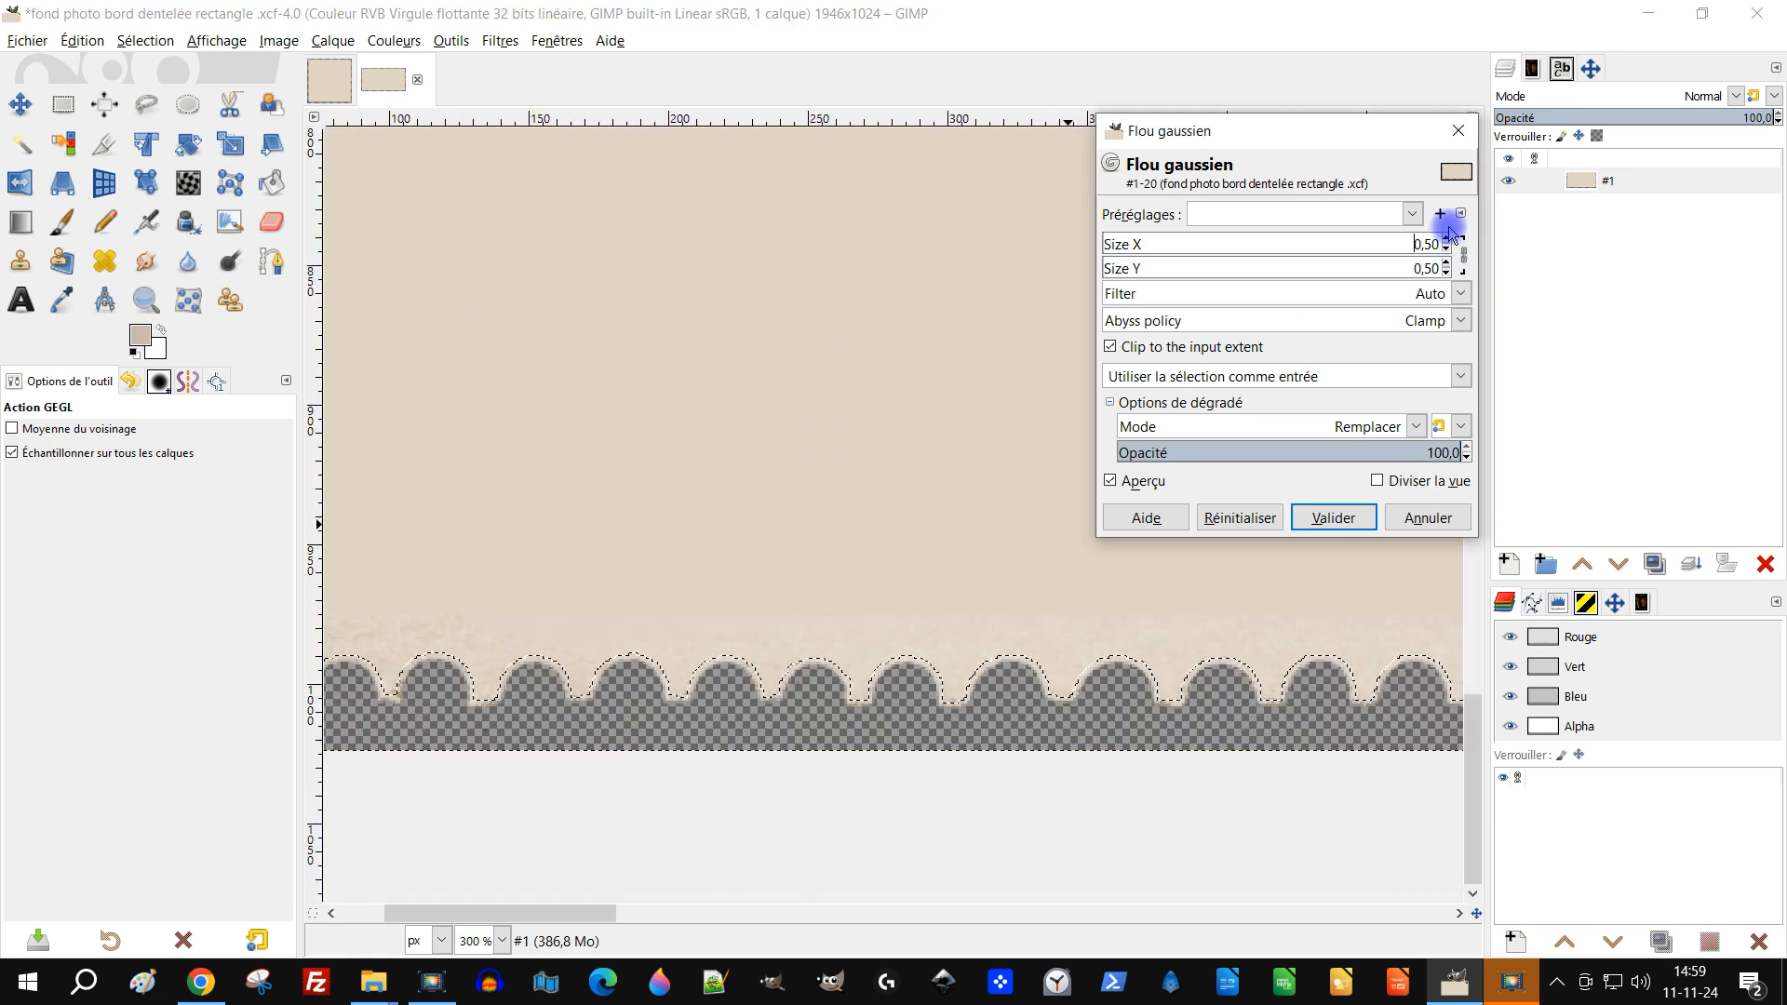
click(1333, 515)
Clear the selection, check the whole stamp background, and save the image
click(140, 40)
click(146, 91)
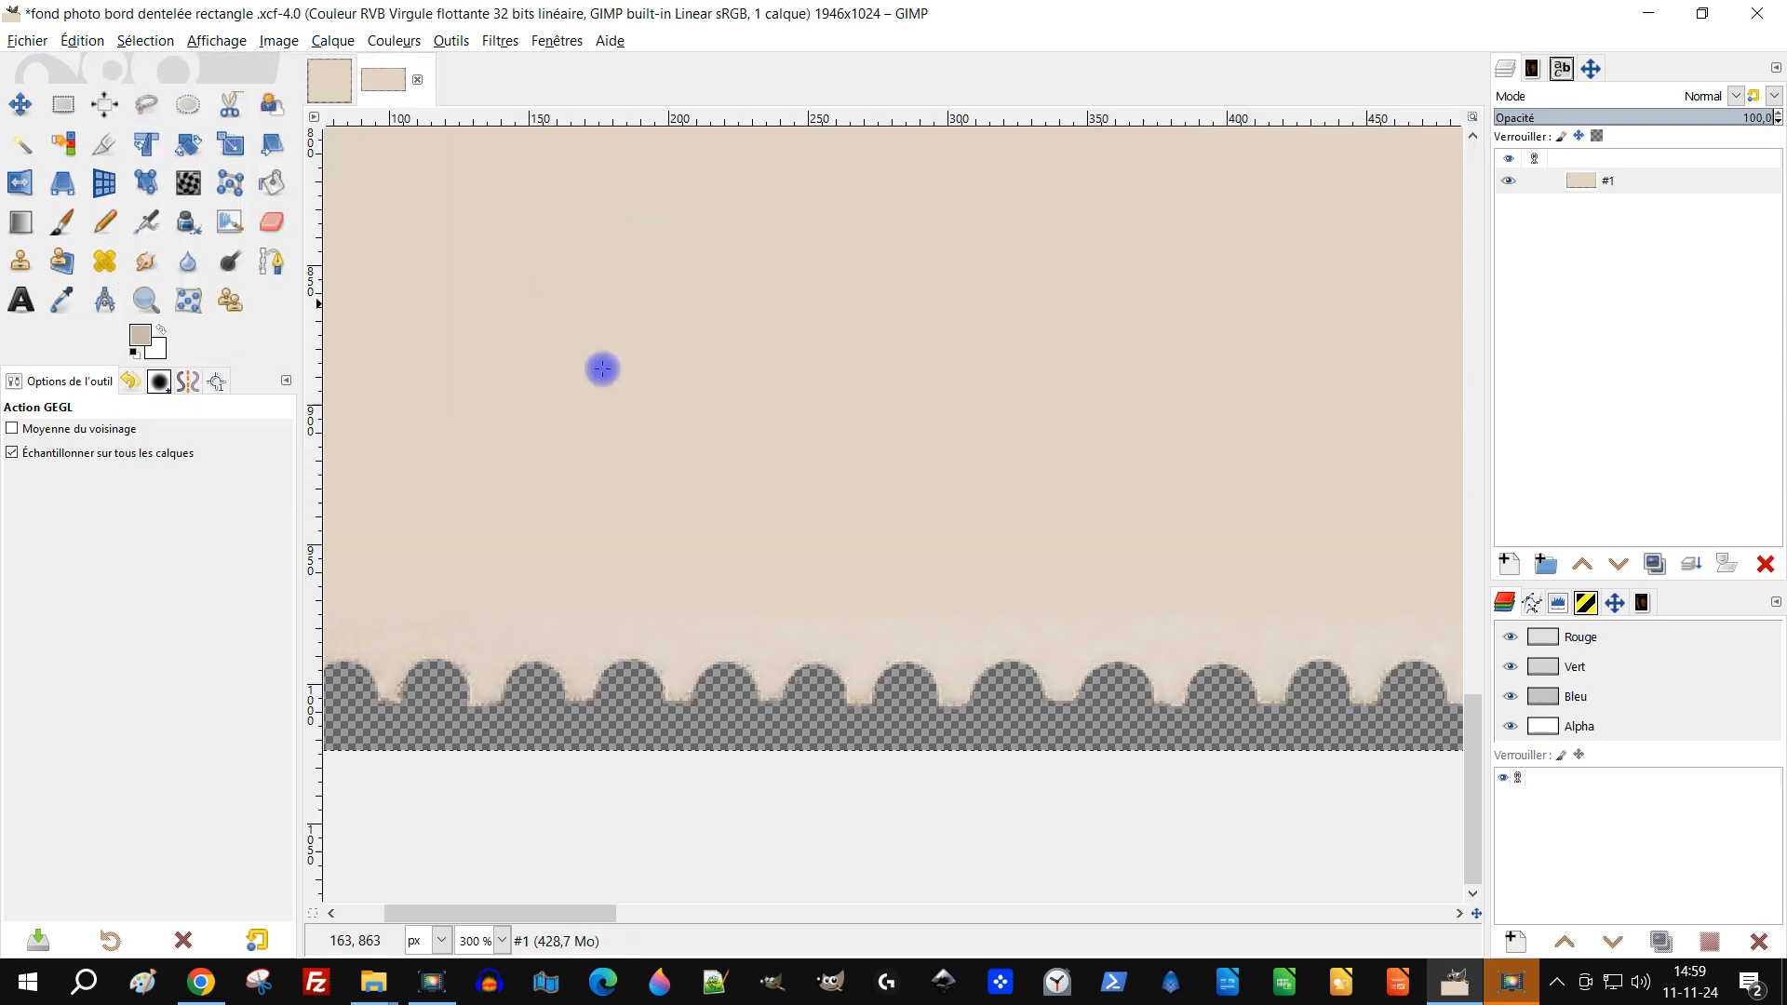
scroll(778, 458, down, 5)
scroll(793, 515, up, 2)
scroll(738, 622, down, 2)
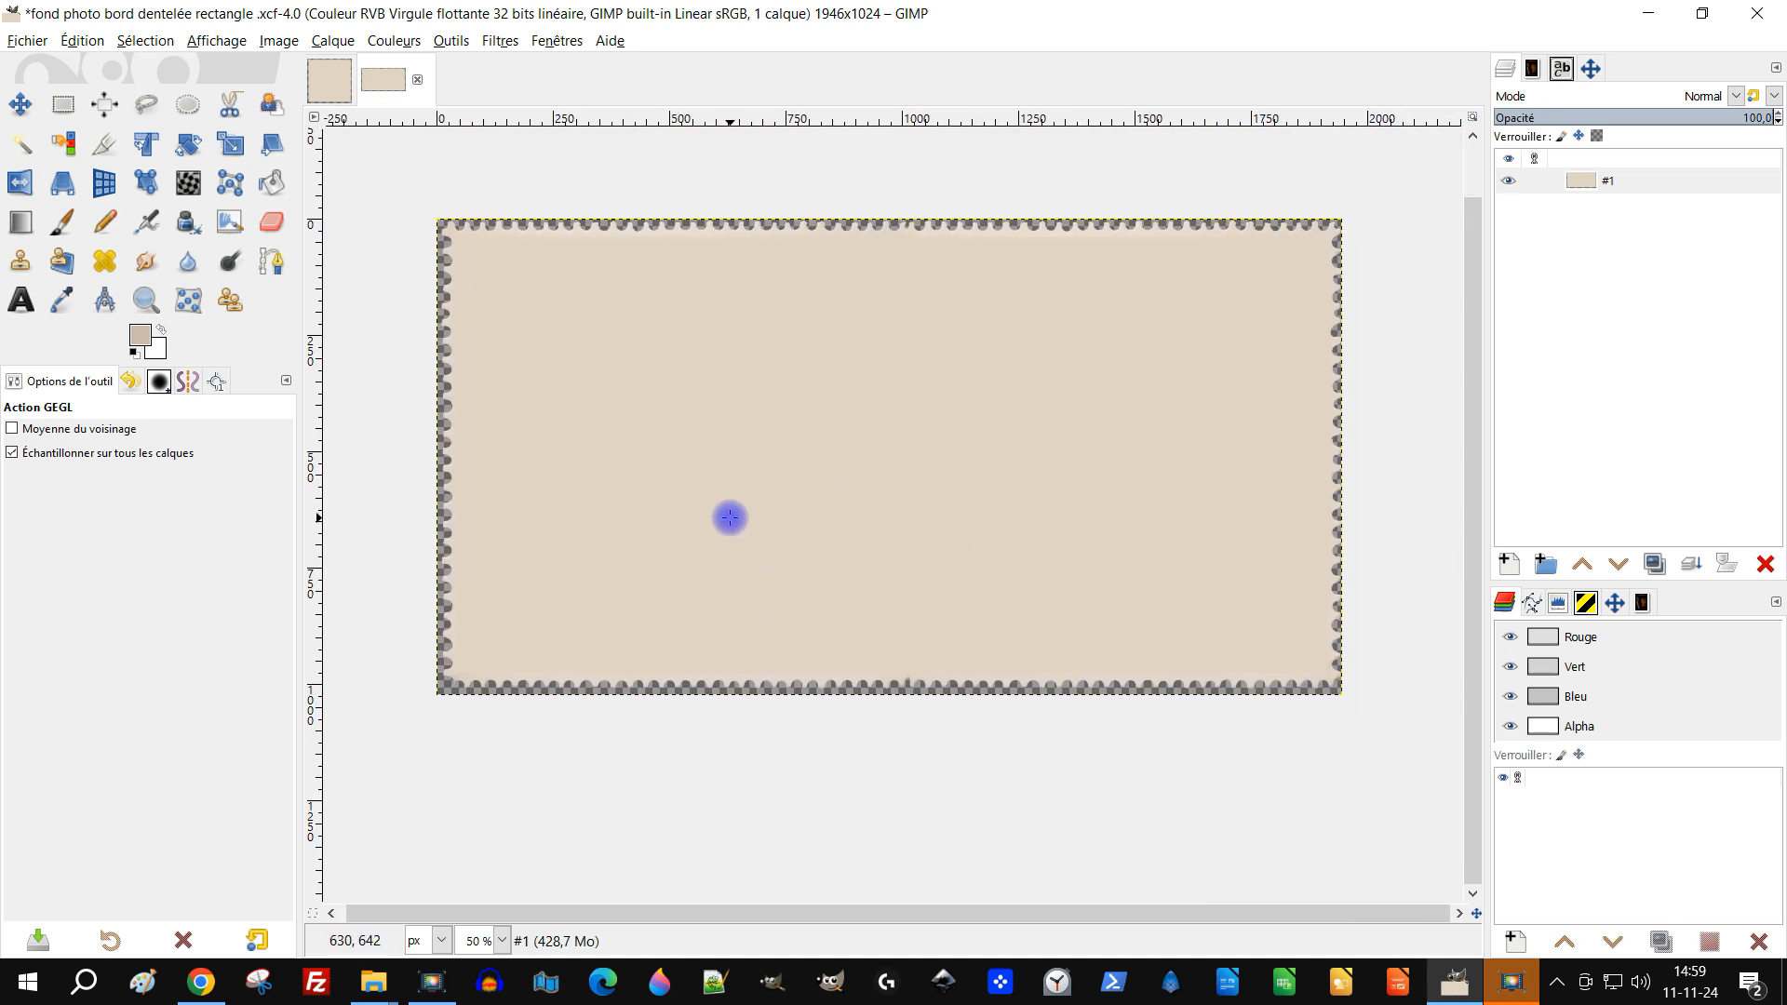
key(ctrl+s)
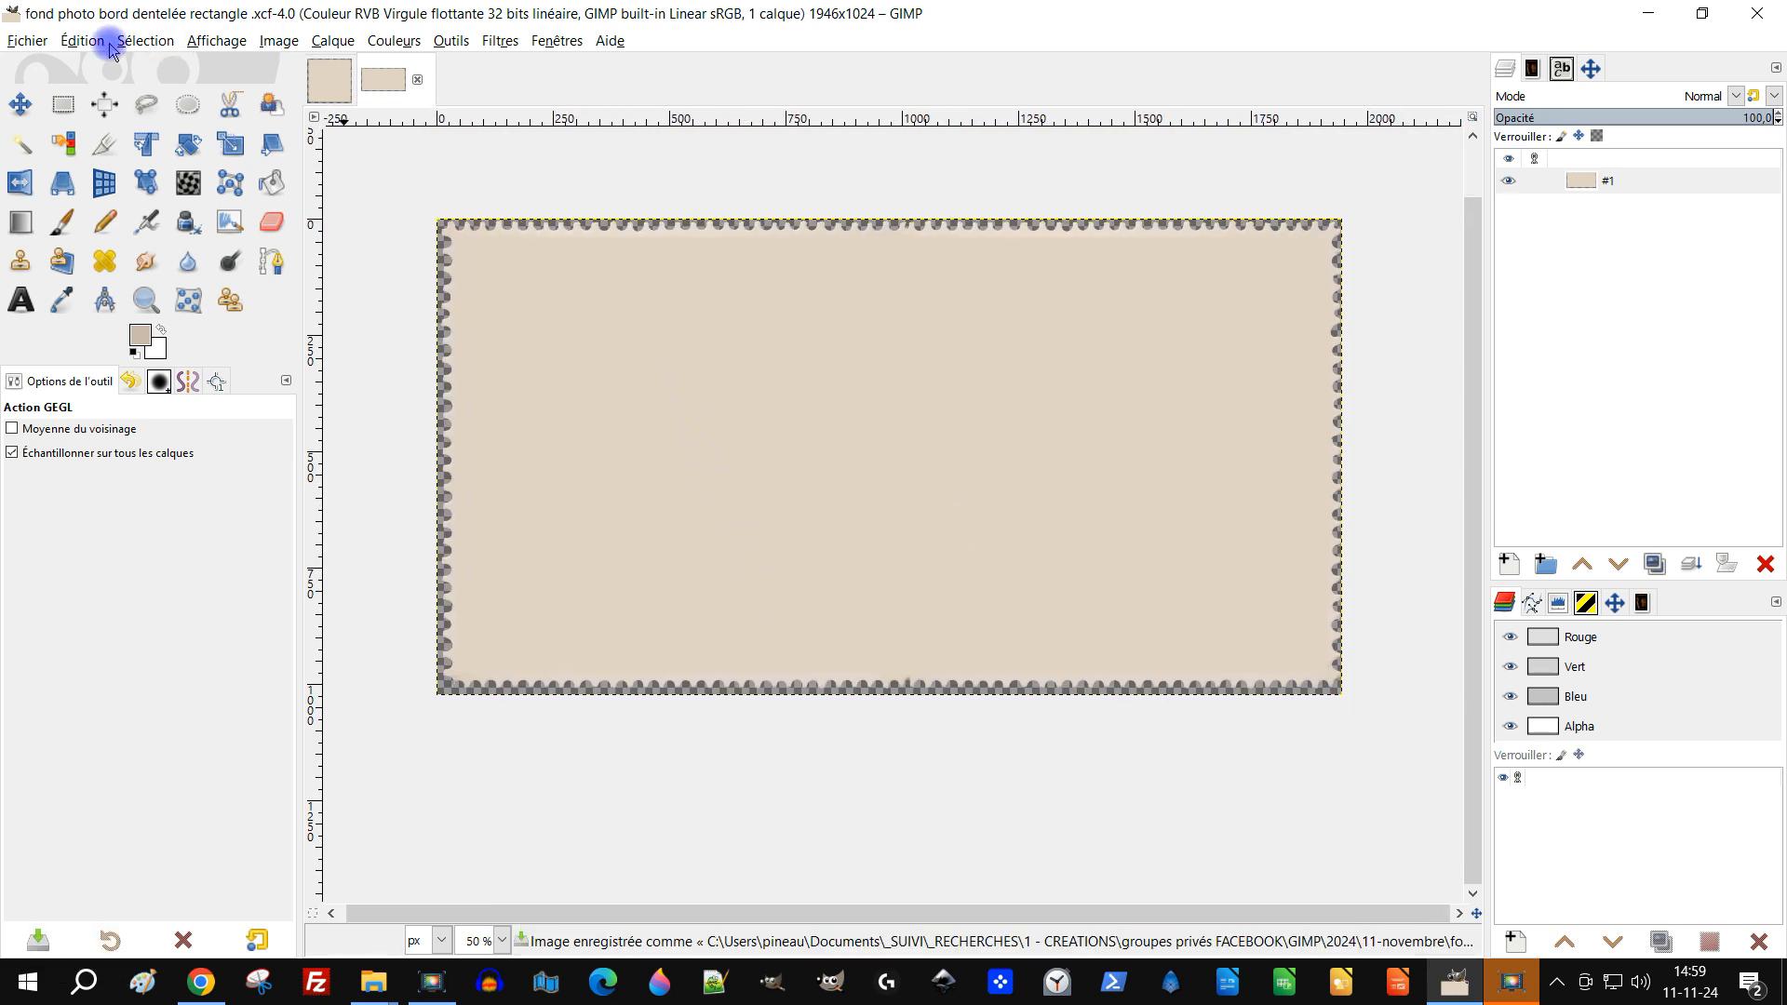
Create a new image 15 cm wide and 10 cm high, reviewing its advanced options before confirming
click(28, 40)
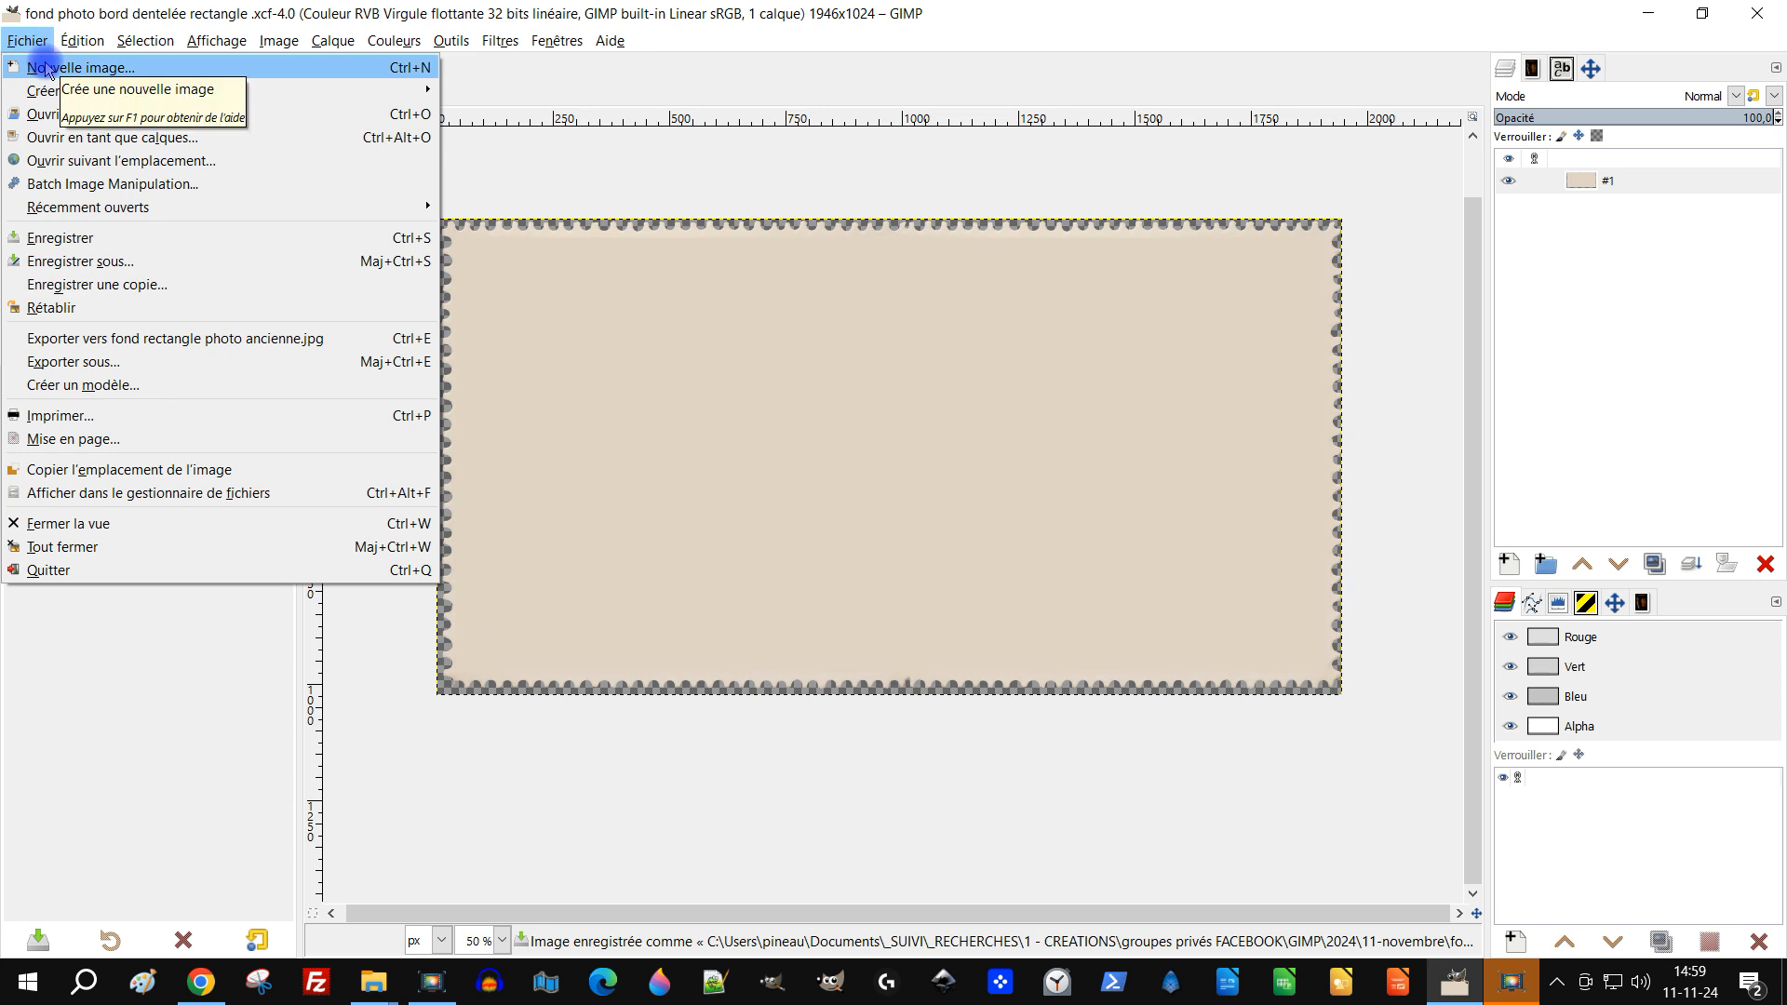
click(46, 69)
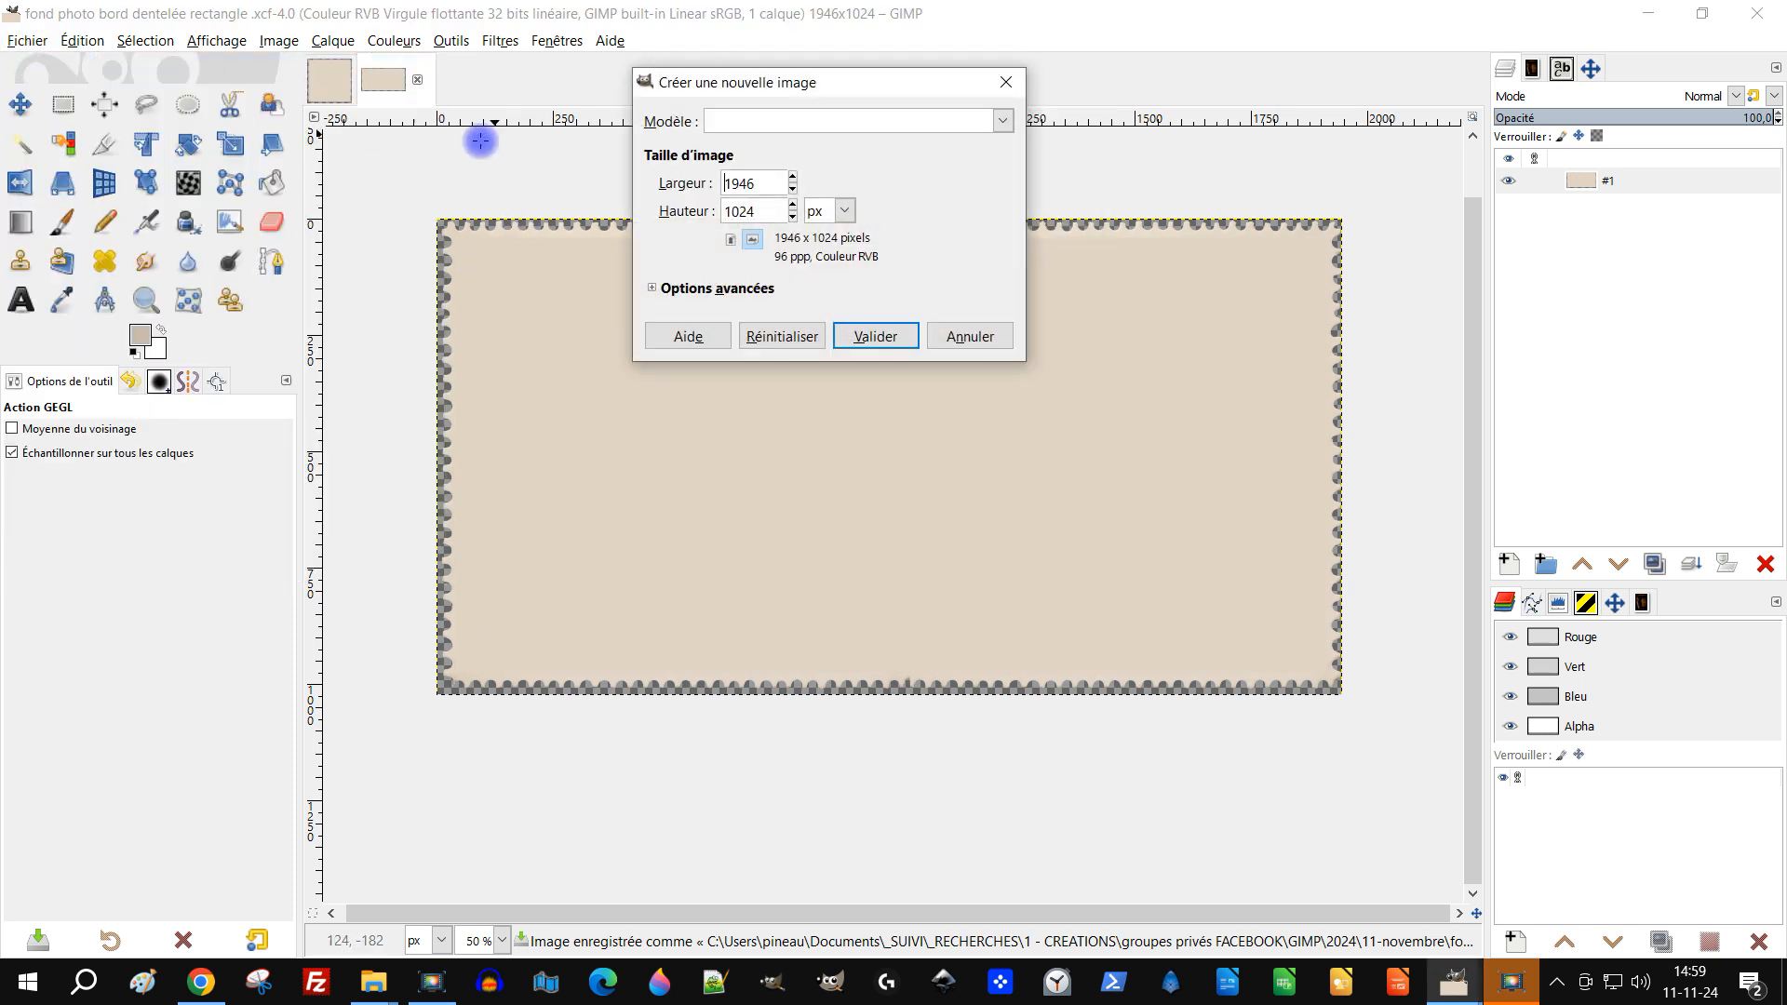
click(844, 210)
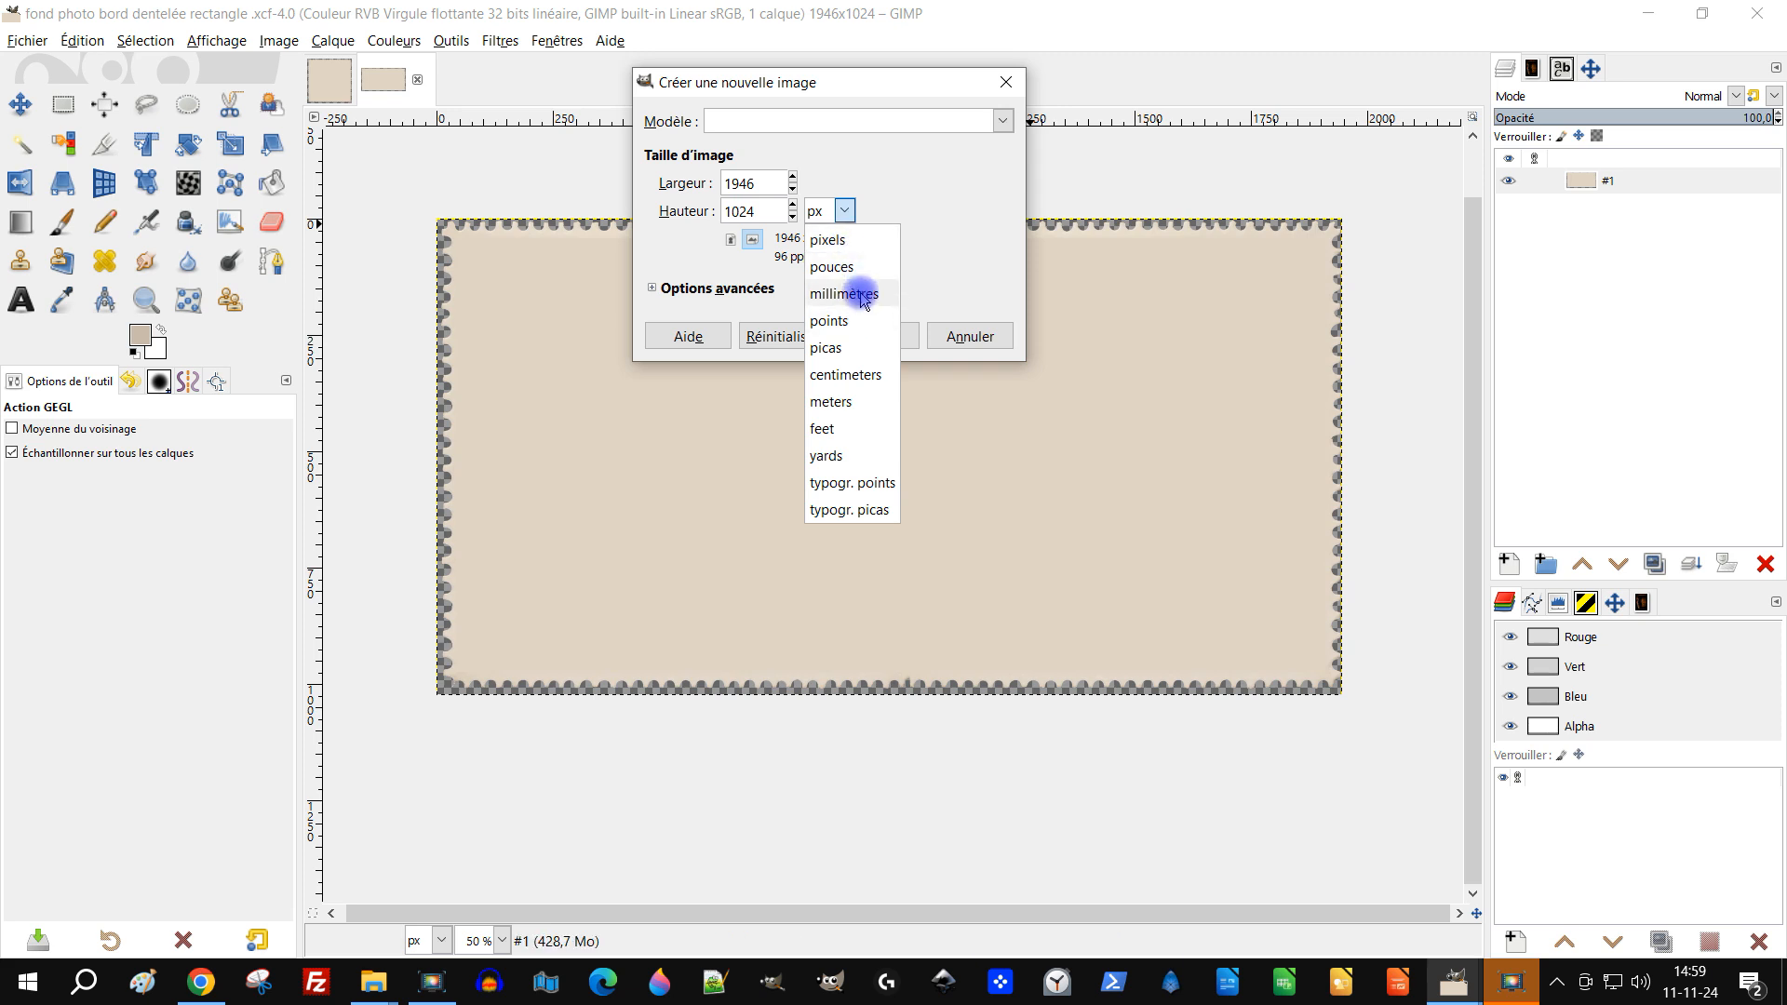
click(860, 374)
triple_click(768, 186)
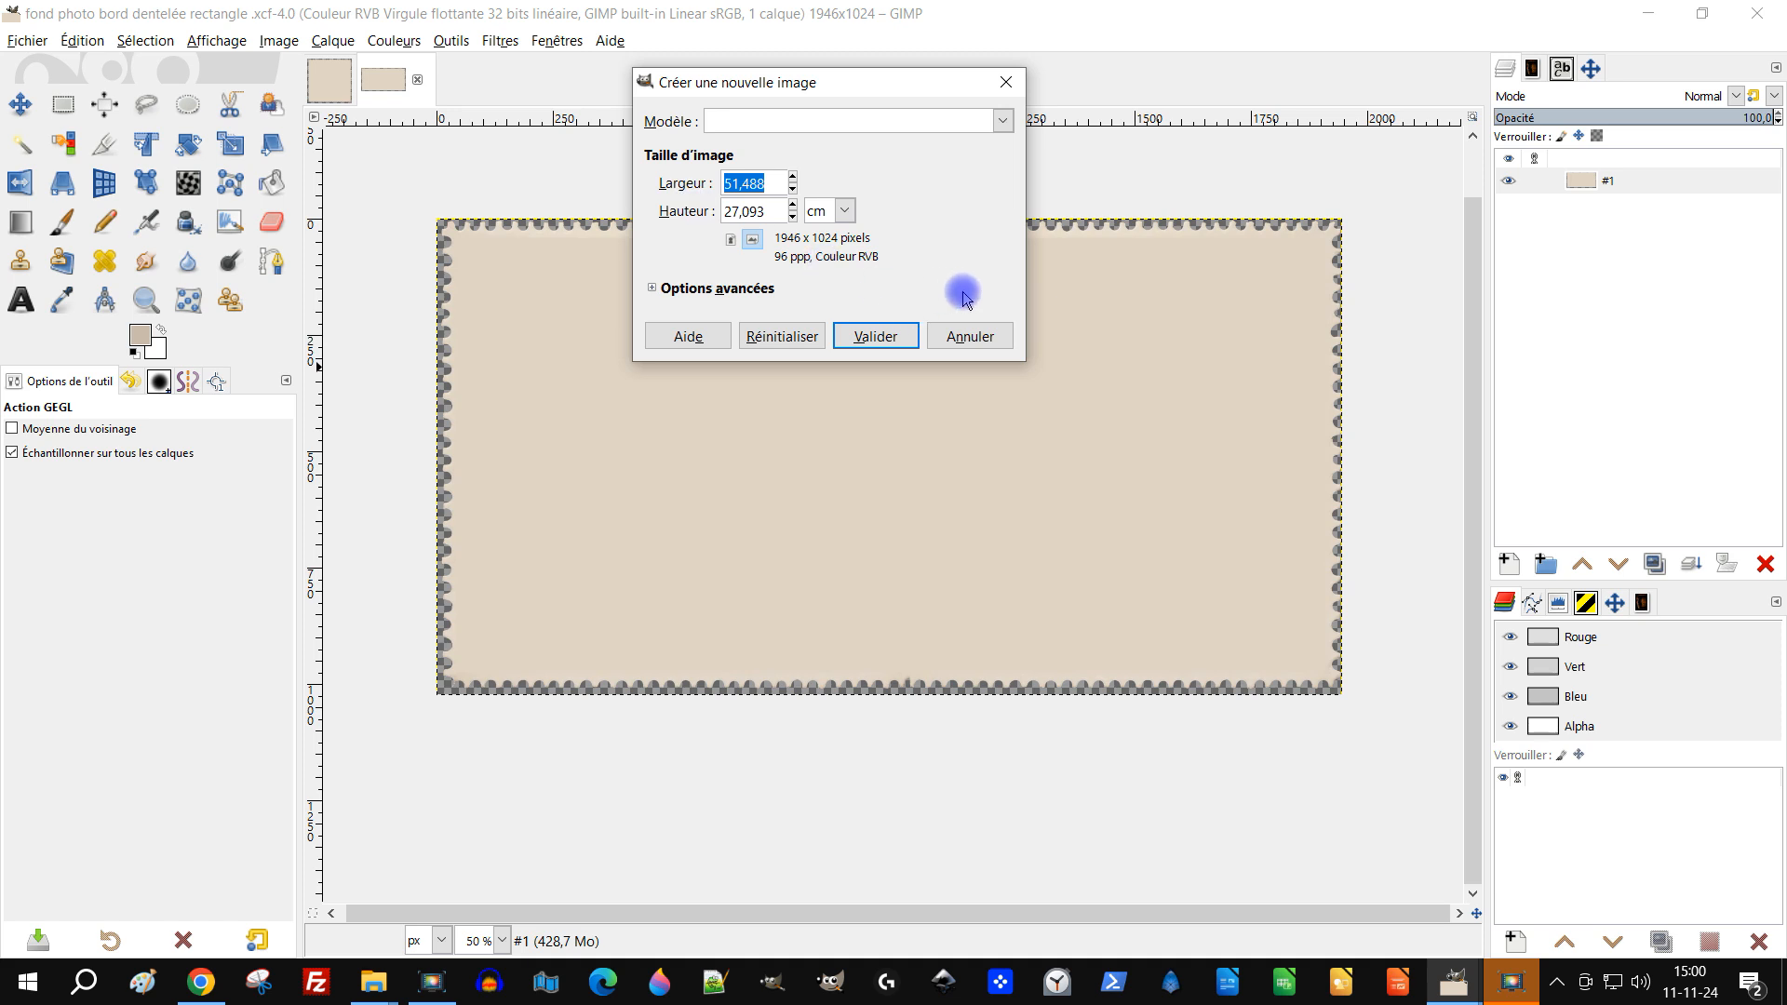
text(15)
key(Tab)
text(1)
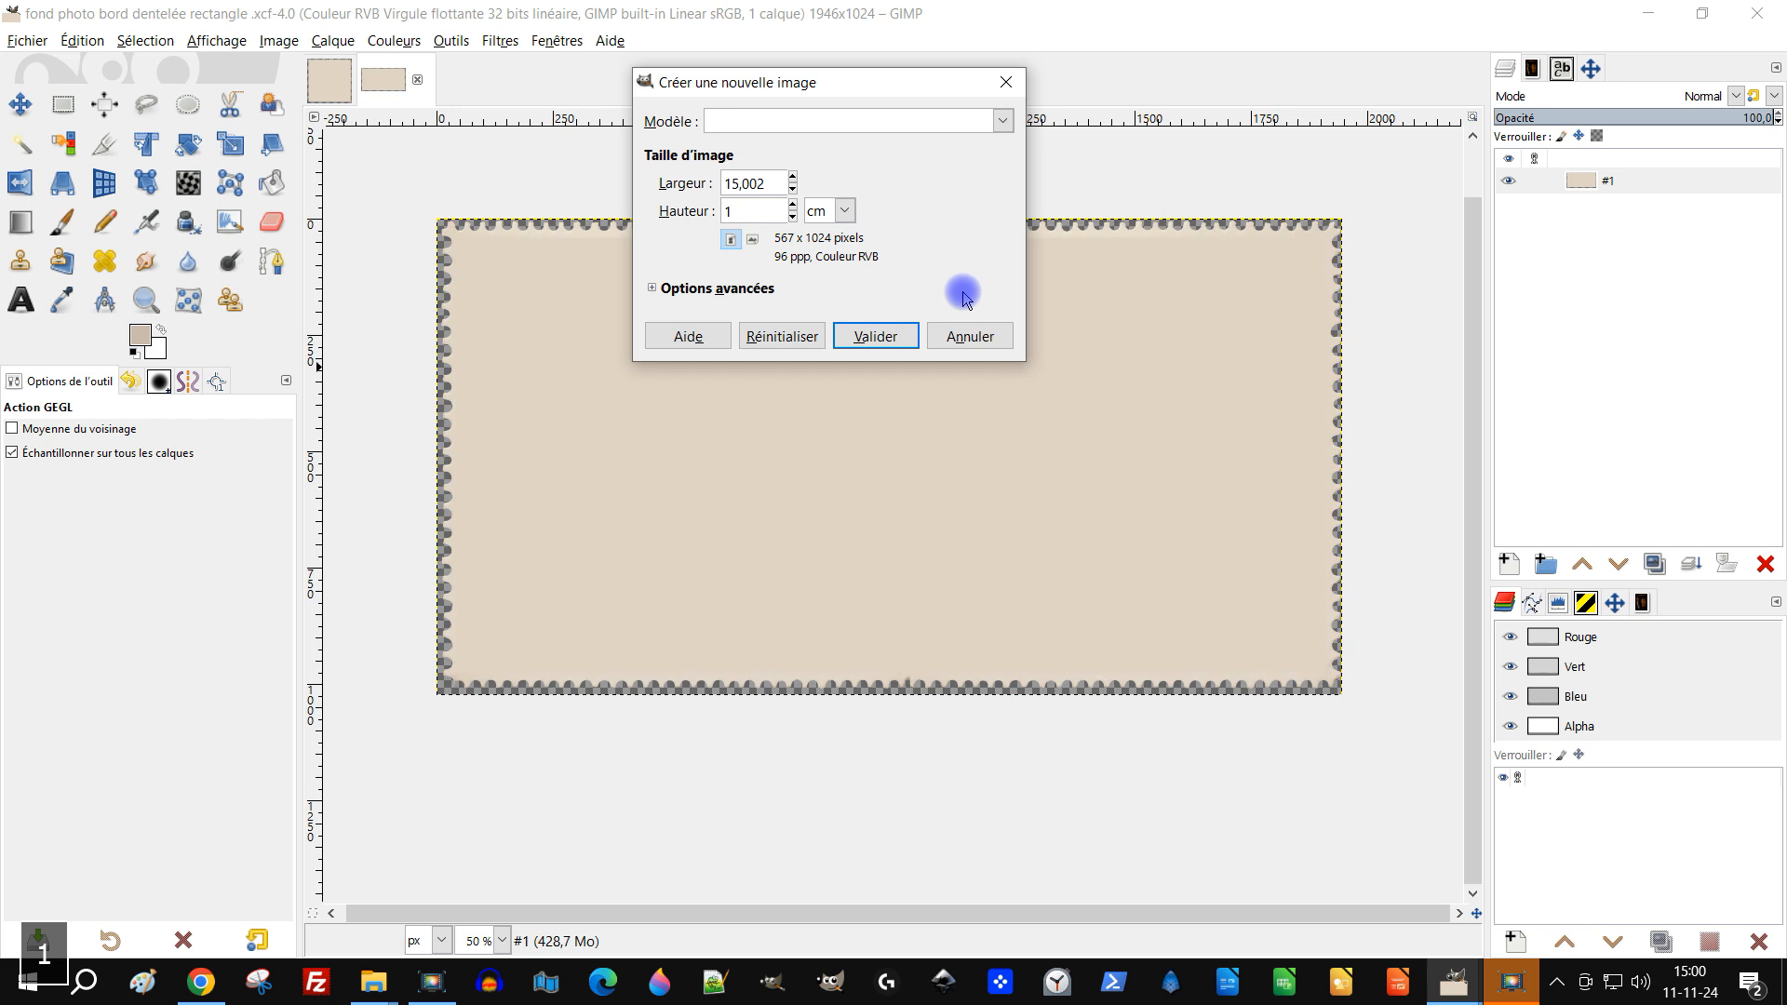
text(0)
key(Tab)
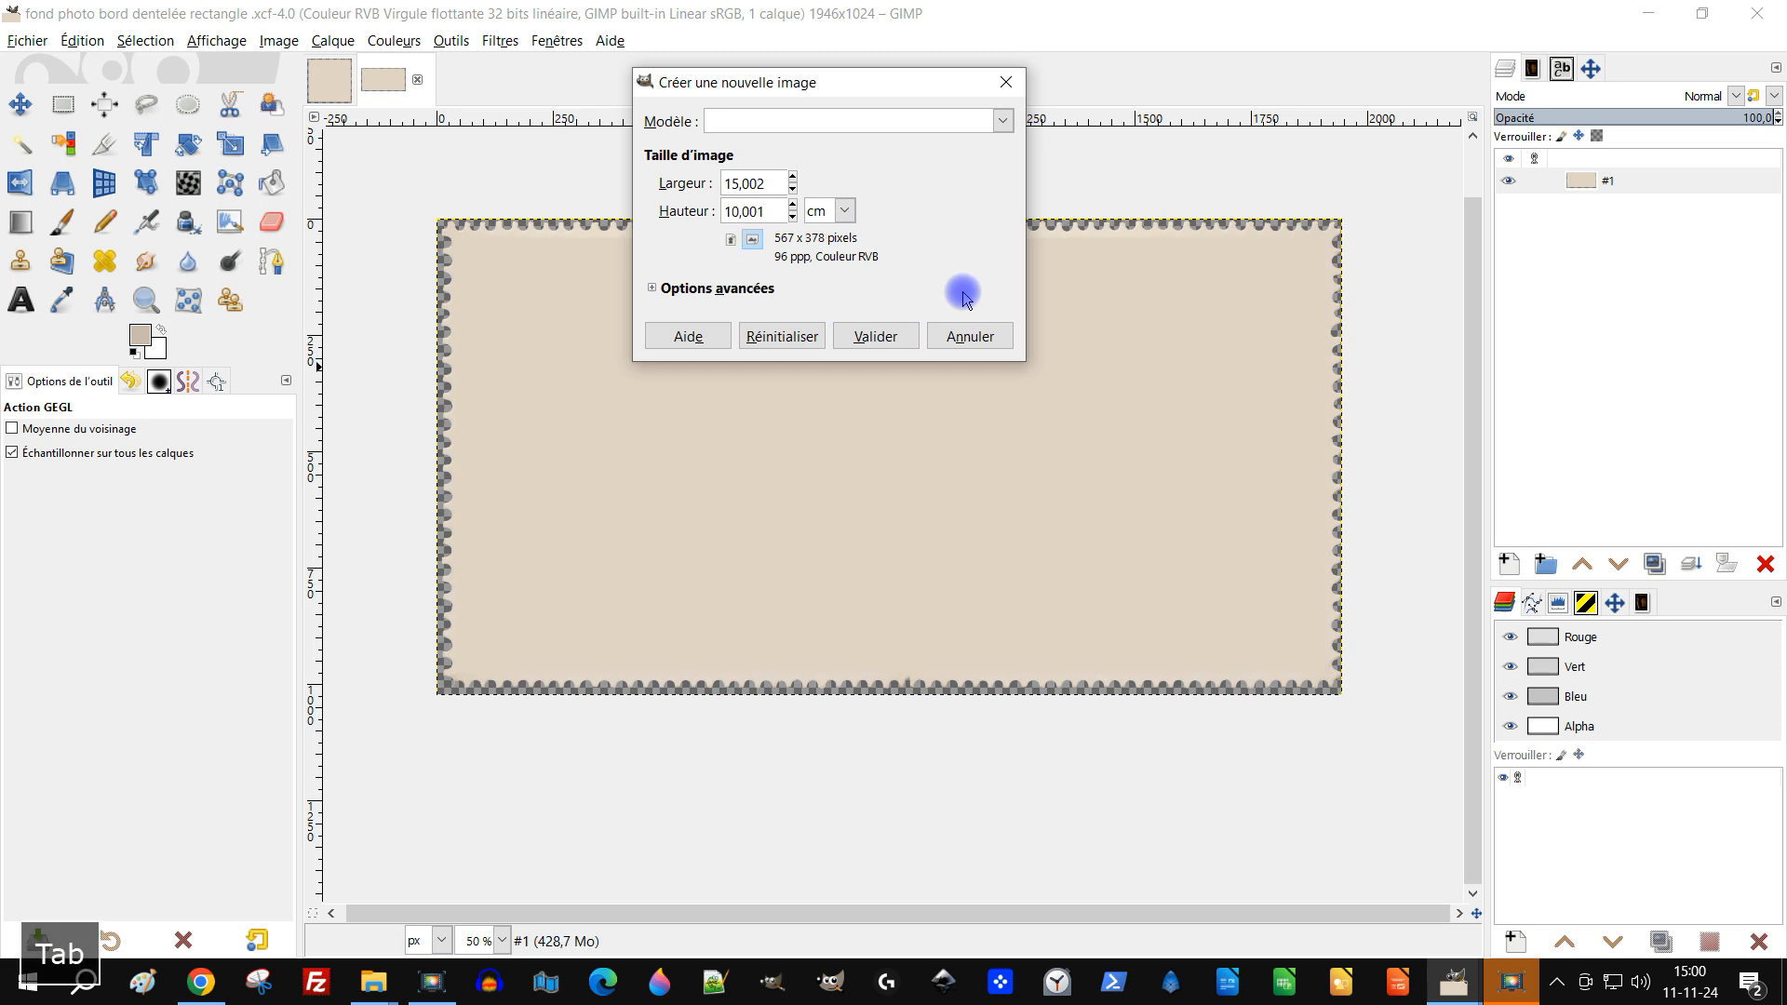
click(808, 289)
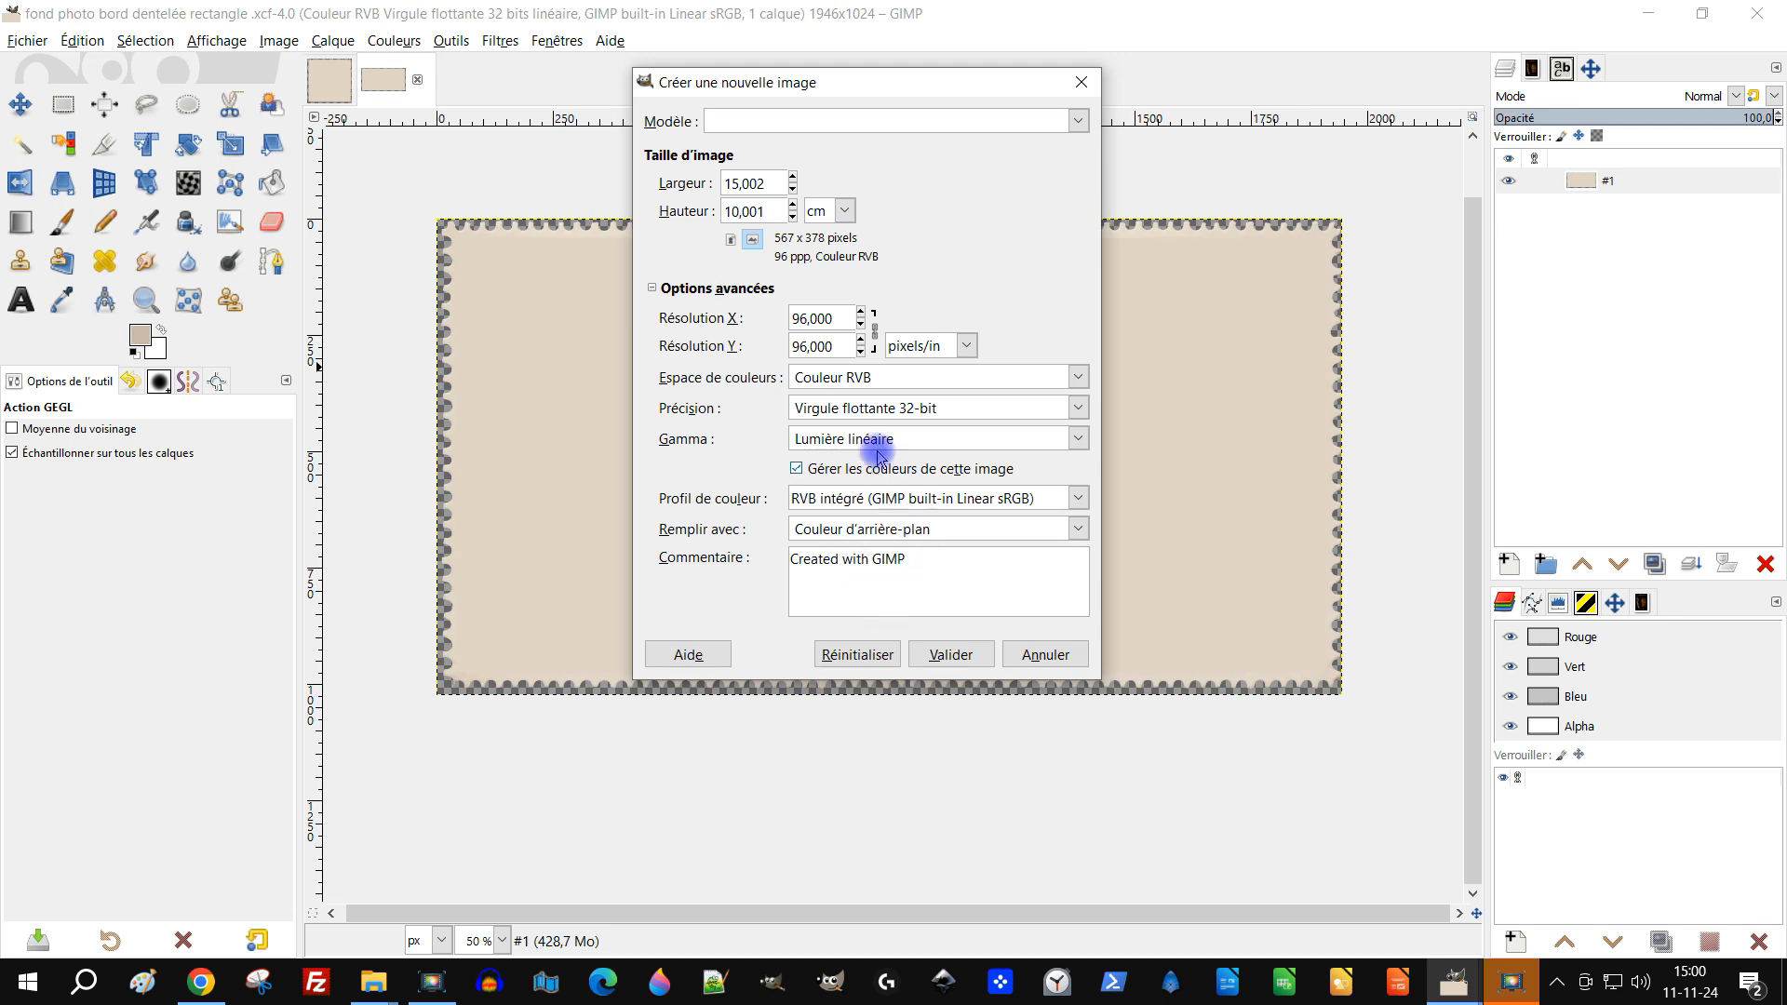
key(Return)
key(plus)
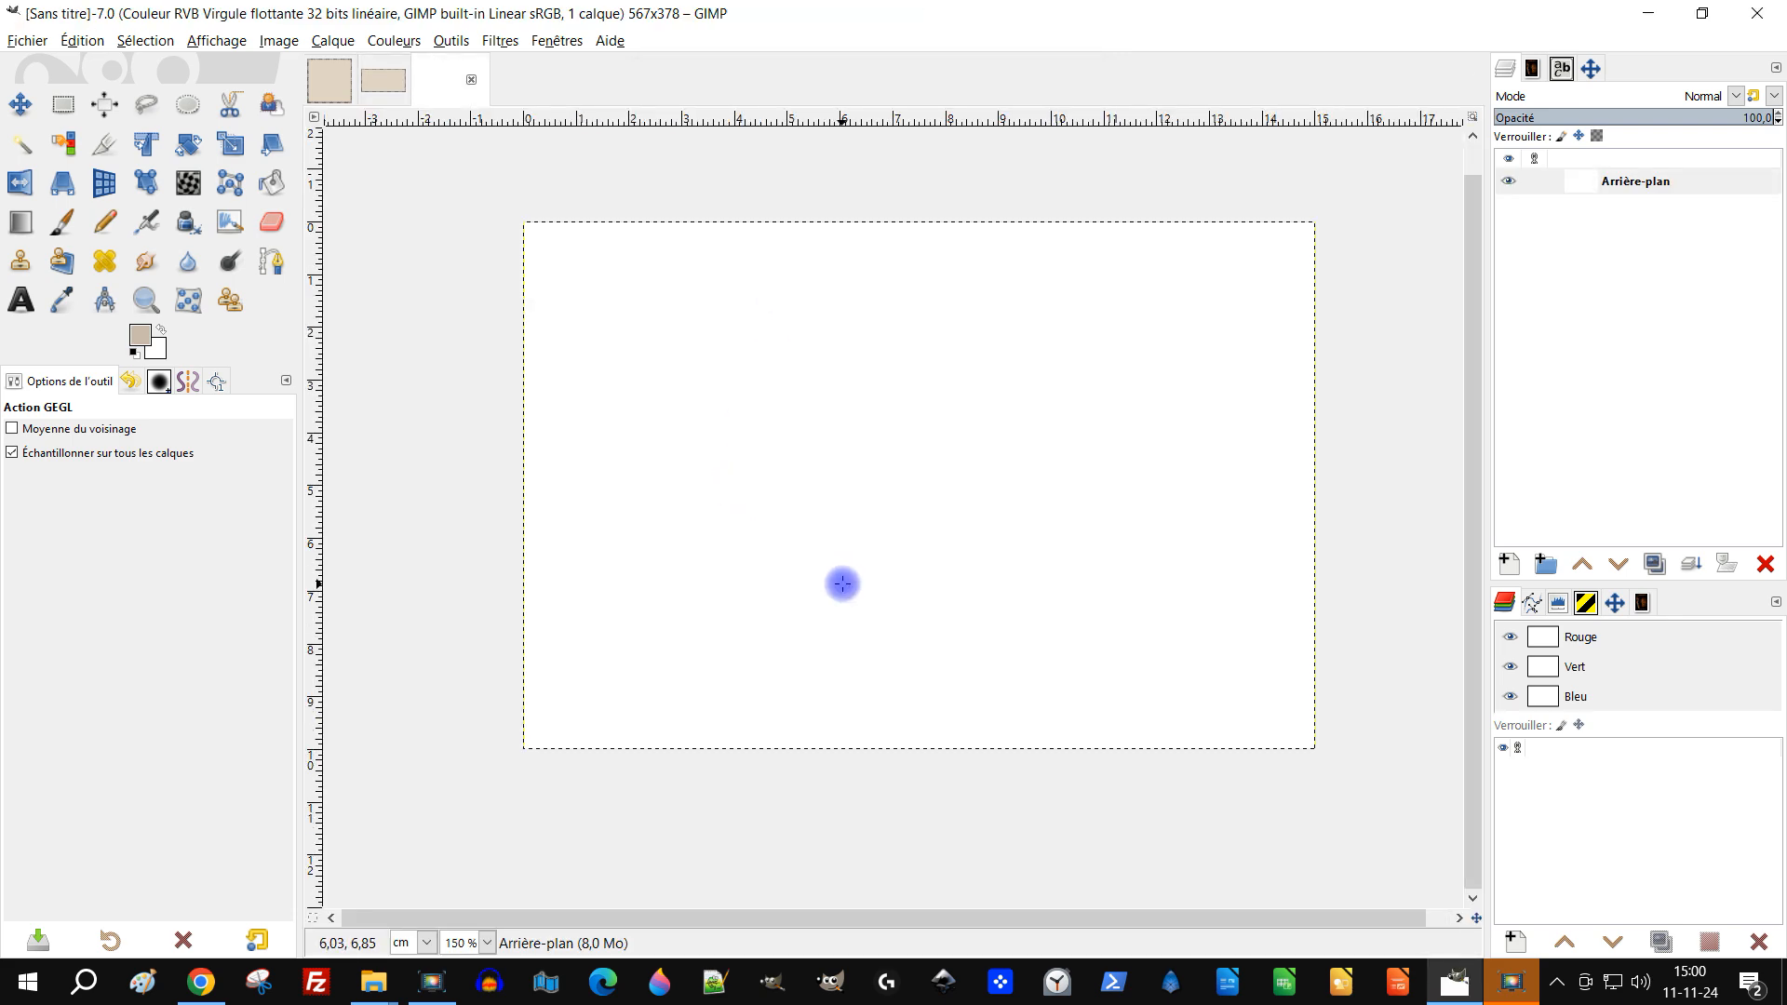
Copy the visible content of the perforated stamp image and paste it as a new layer in the new image
click(383, 80)
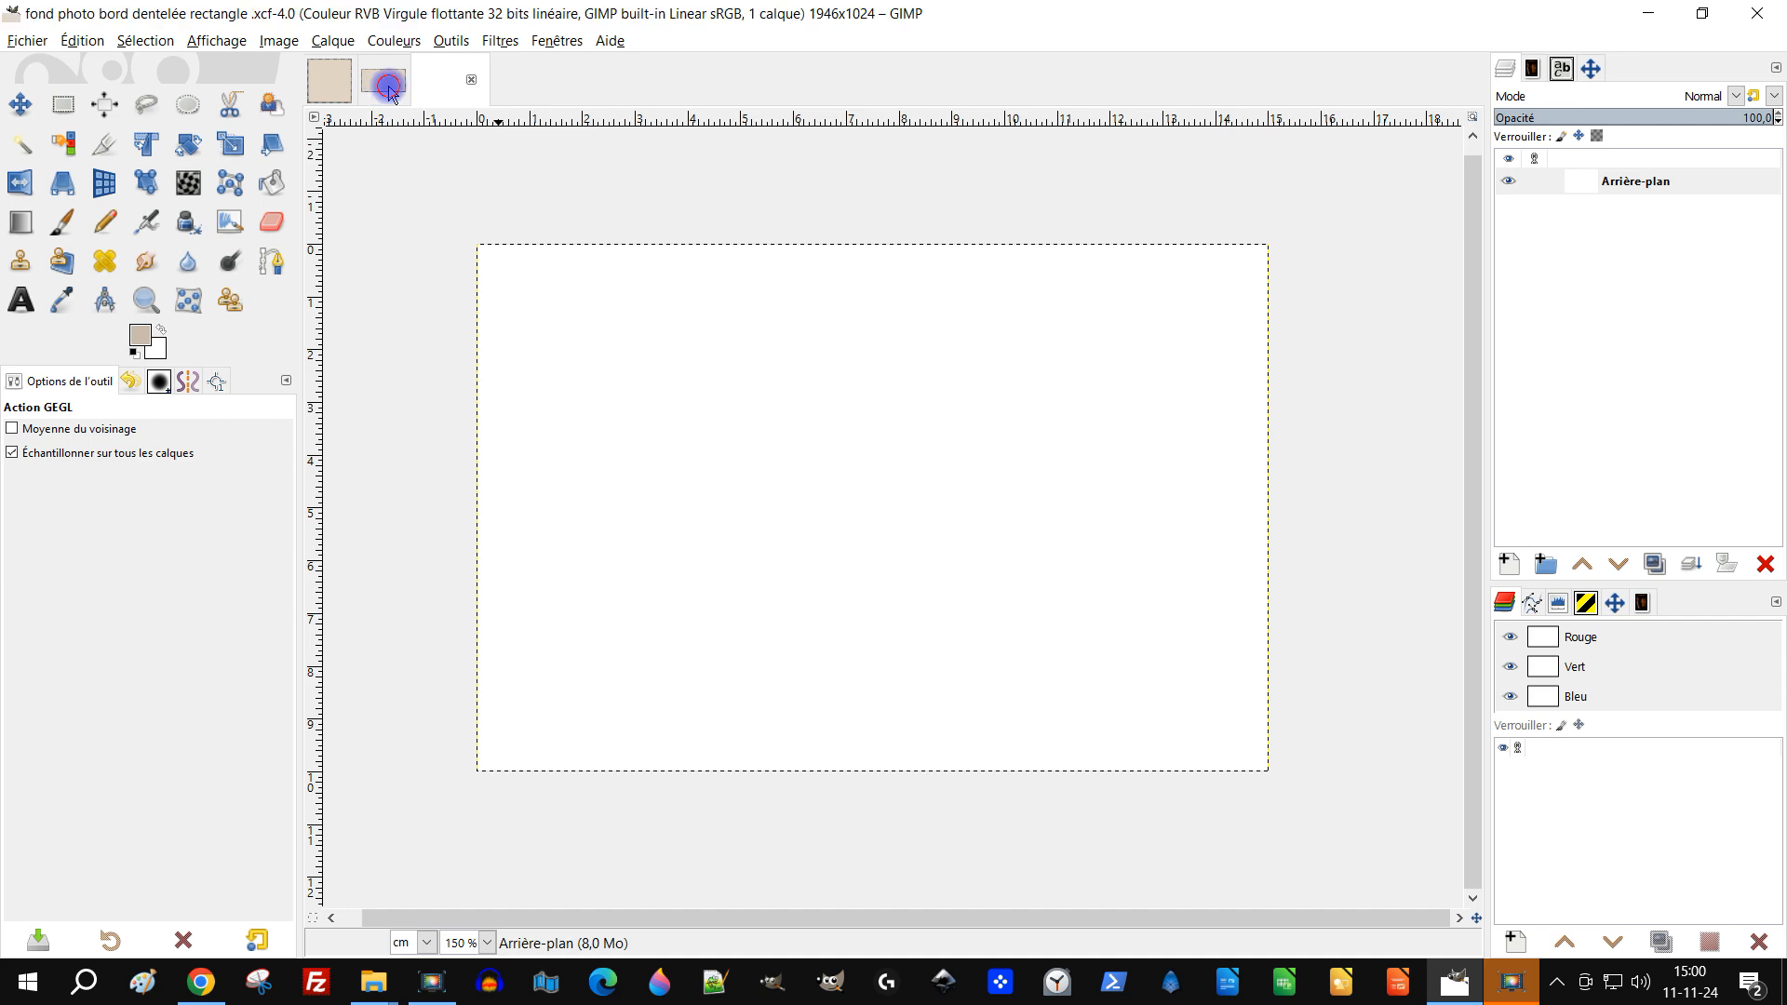
click(80, 41)
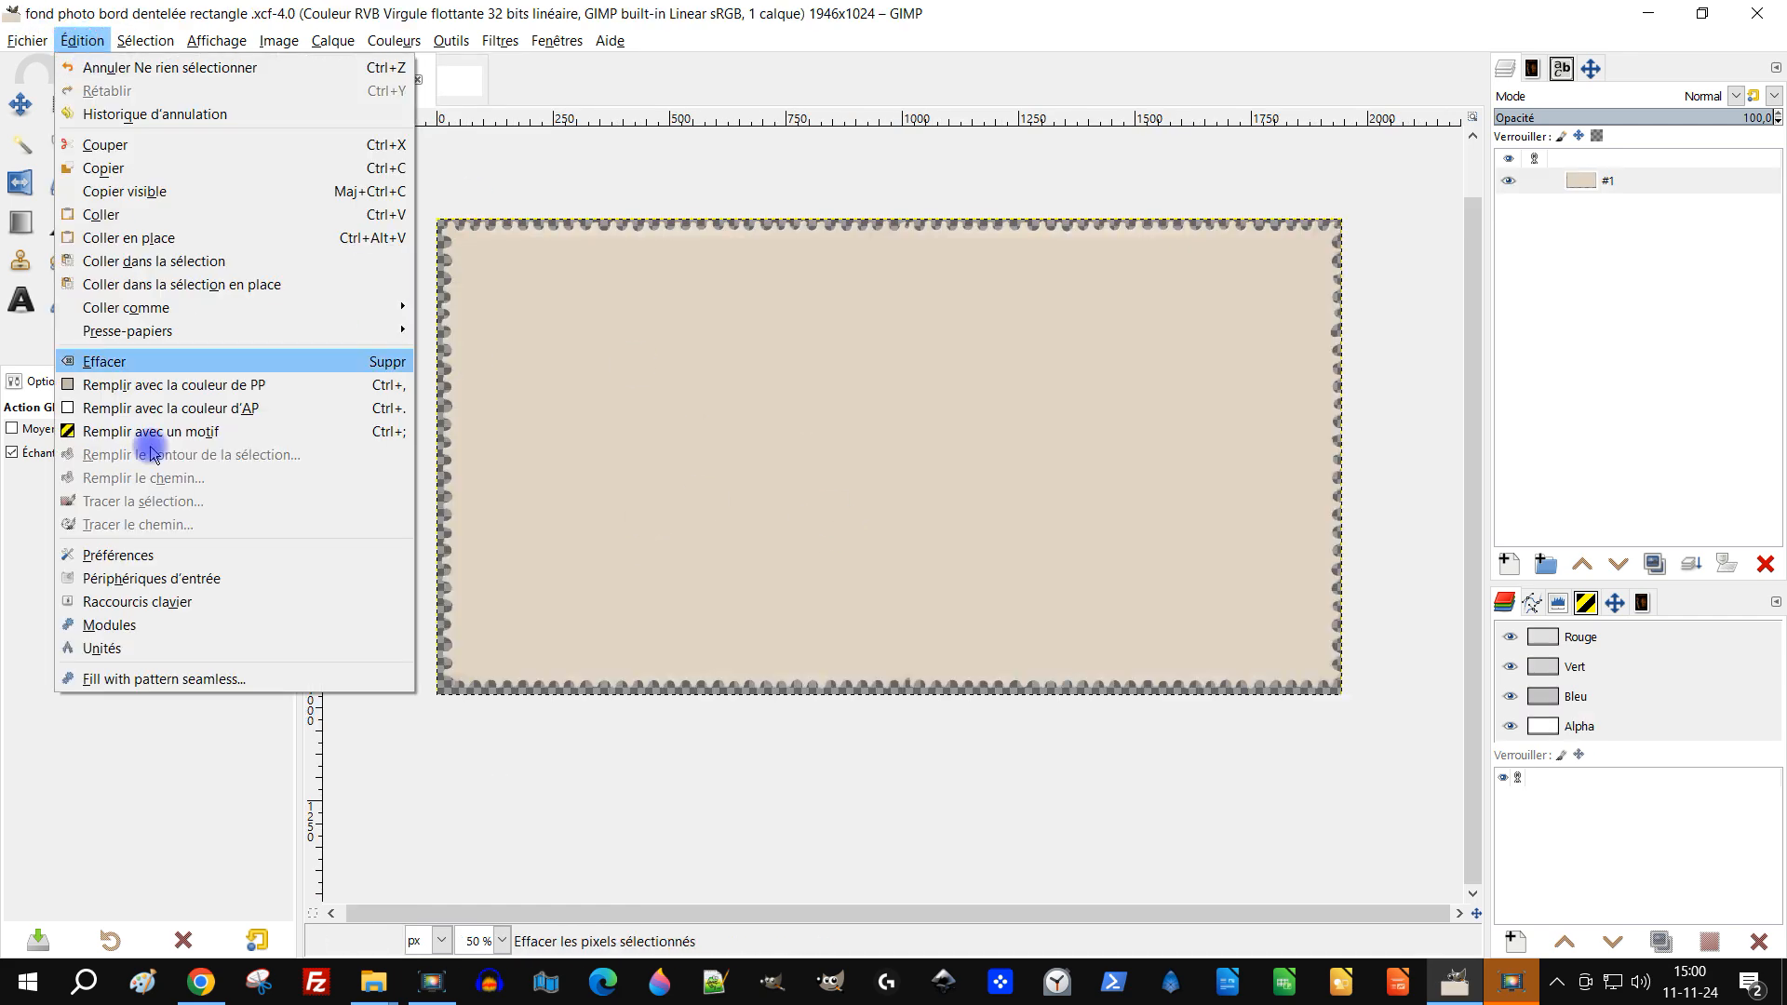
click(163, 193)
click(449, 80)
click(86, 43)
mouse_move(258, 308)
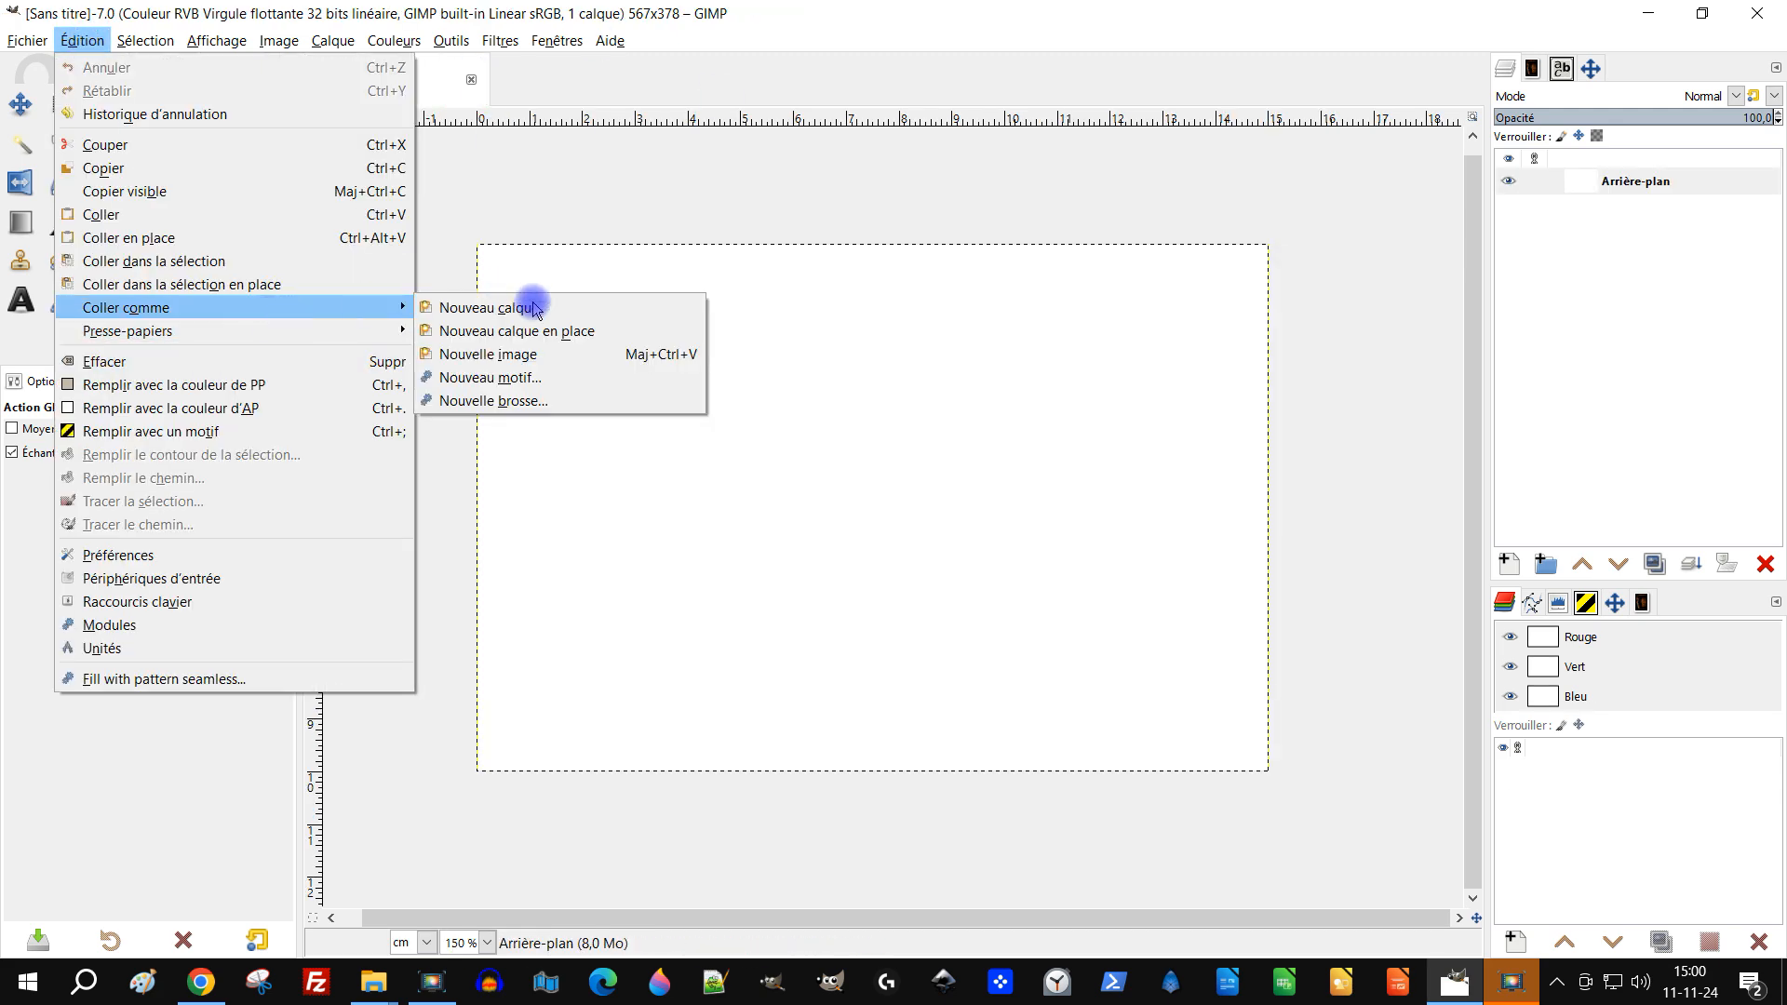
click(527, 299)
Scale the pasted stamp layer around its centre to fit the 15 × 10 cm canvas, and close that image without saving
key(minus)
key(minus)
key(minus)
key(minus)
key(plus)
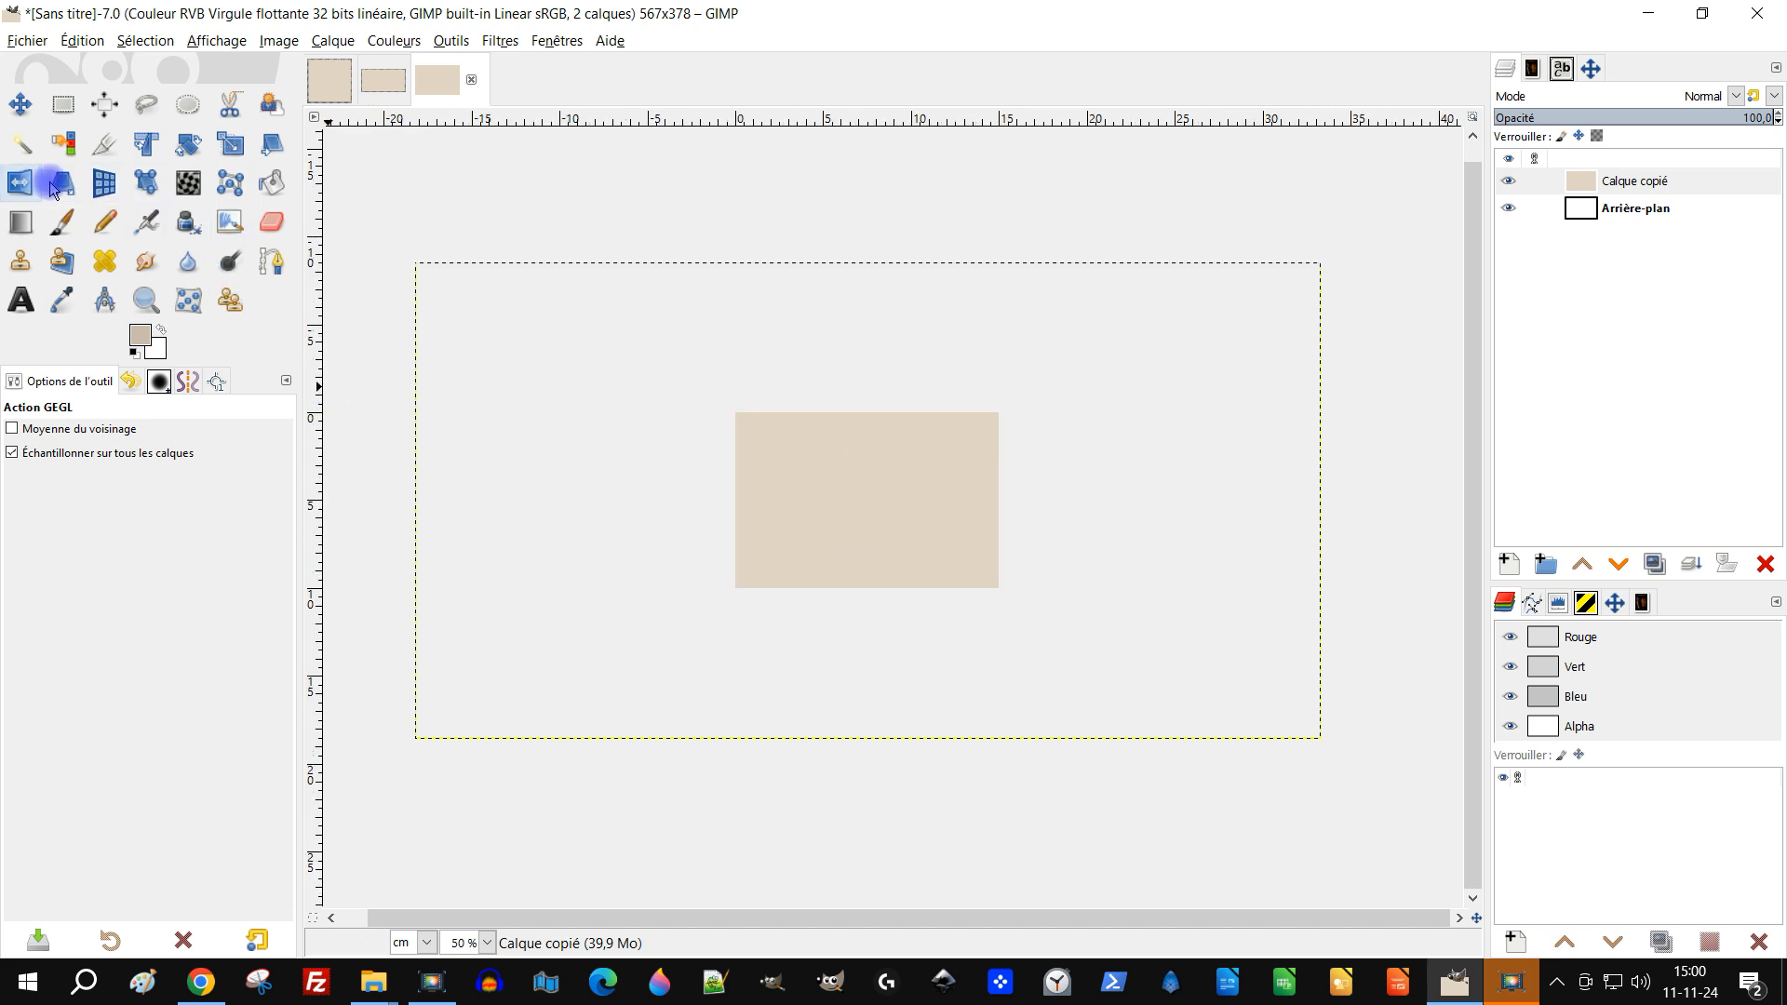
click(230, 144)
click(890, 491)
drag(417, 263, 1061, 535)
scroll(898, 474, up, 3)
key(ctrl)
drag(863, 317, 861, 399)
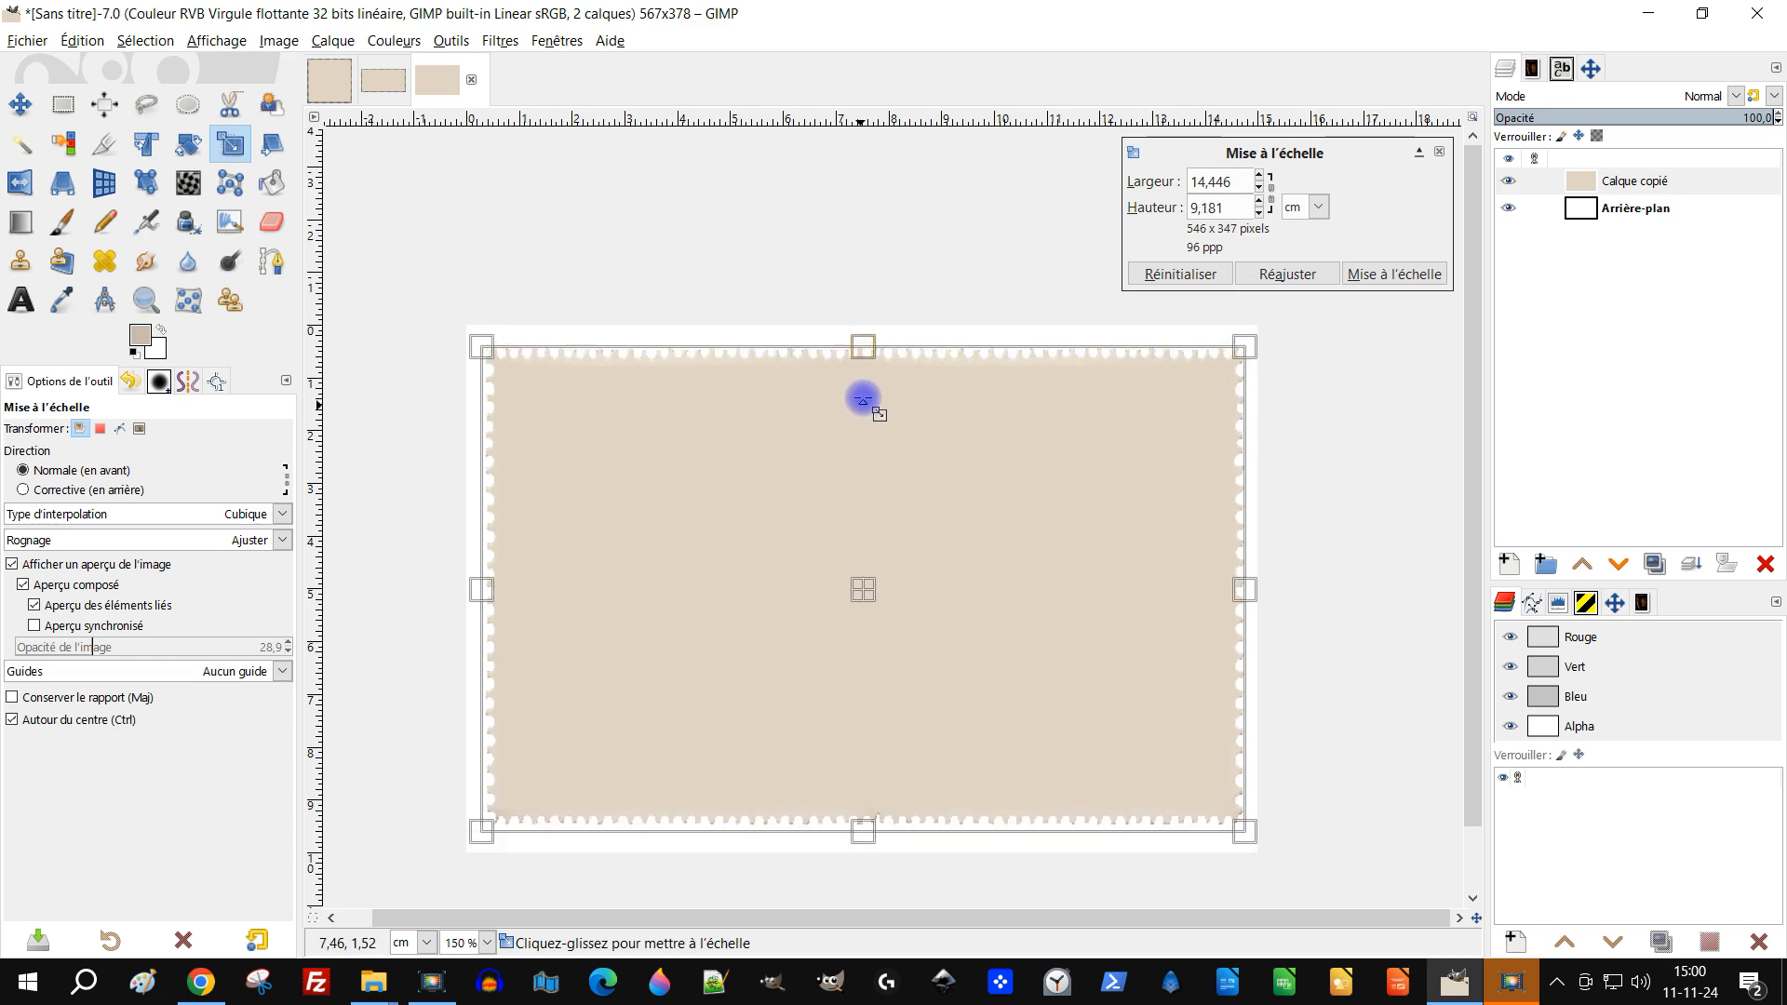
scroll(830, 877, up, 1)
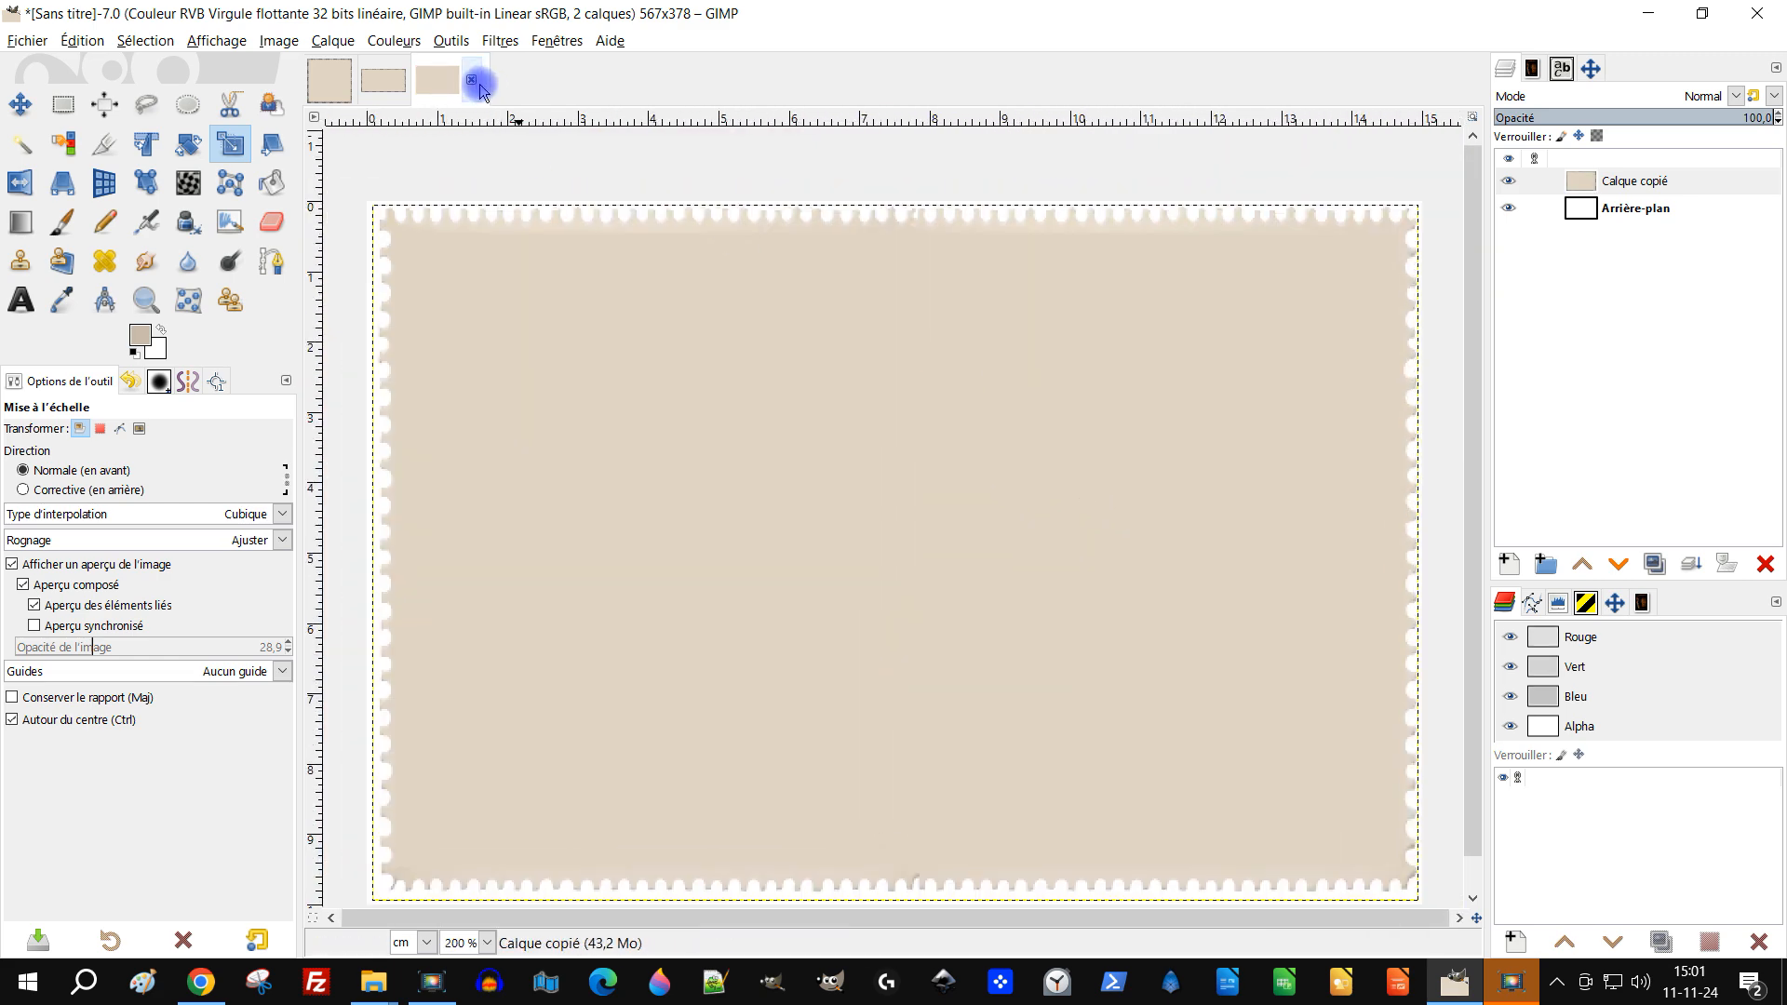
click(470, 79)
Try scaling the stamp image in centimetres with width 15 and height 10, and cancel after resetting the values
click(278, 40)
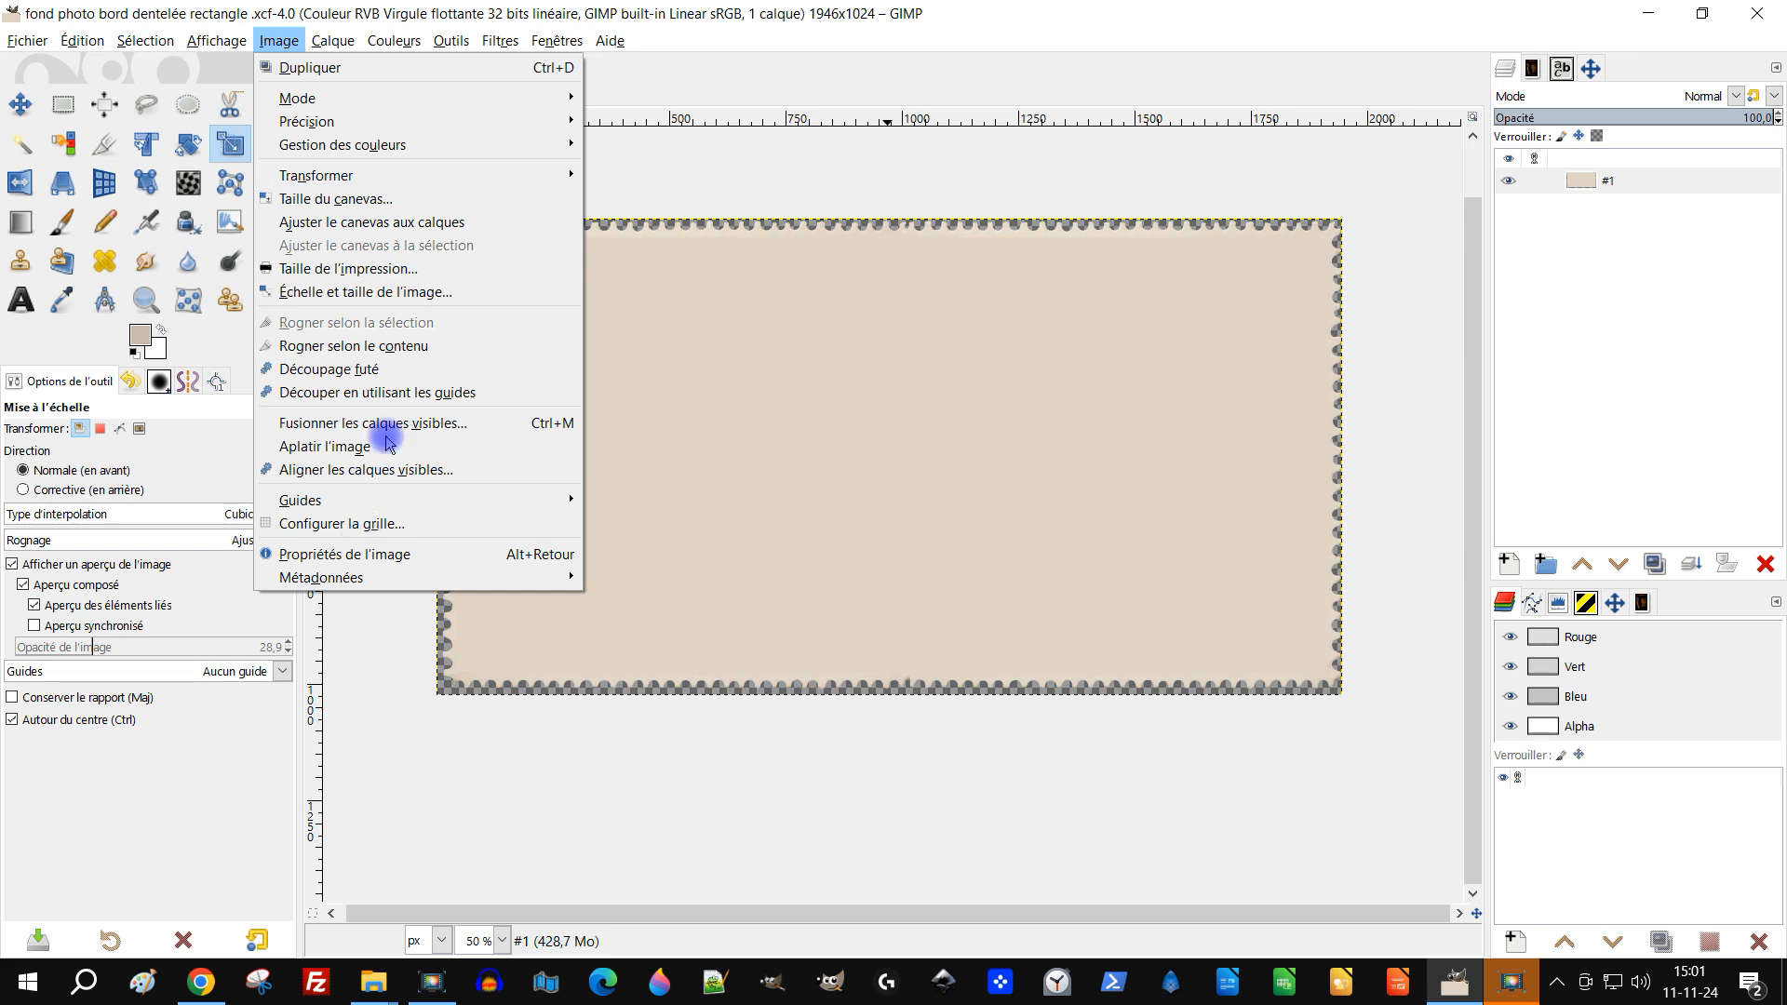
click(427, 294)
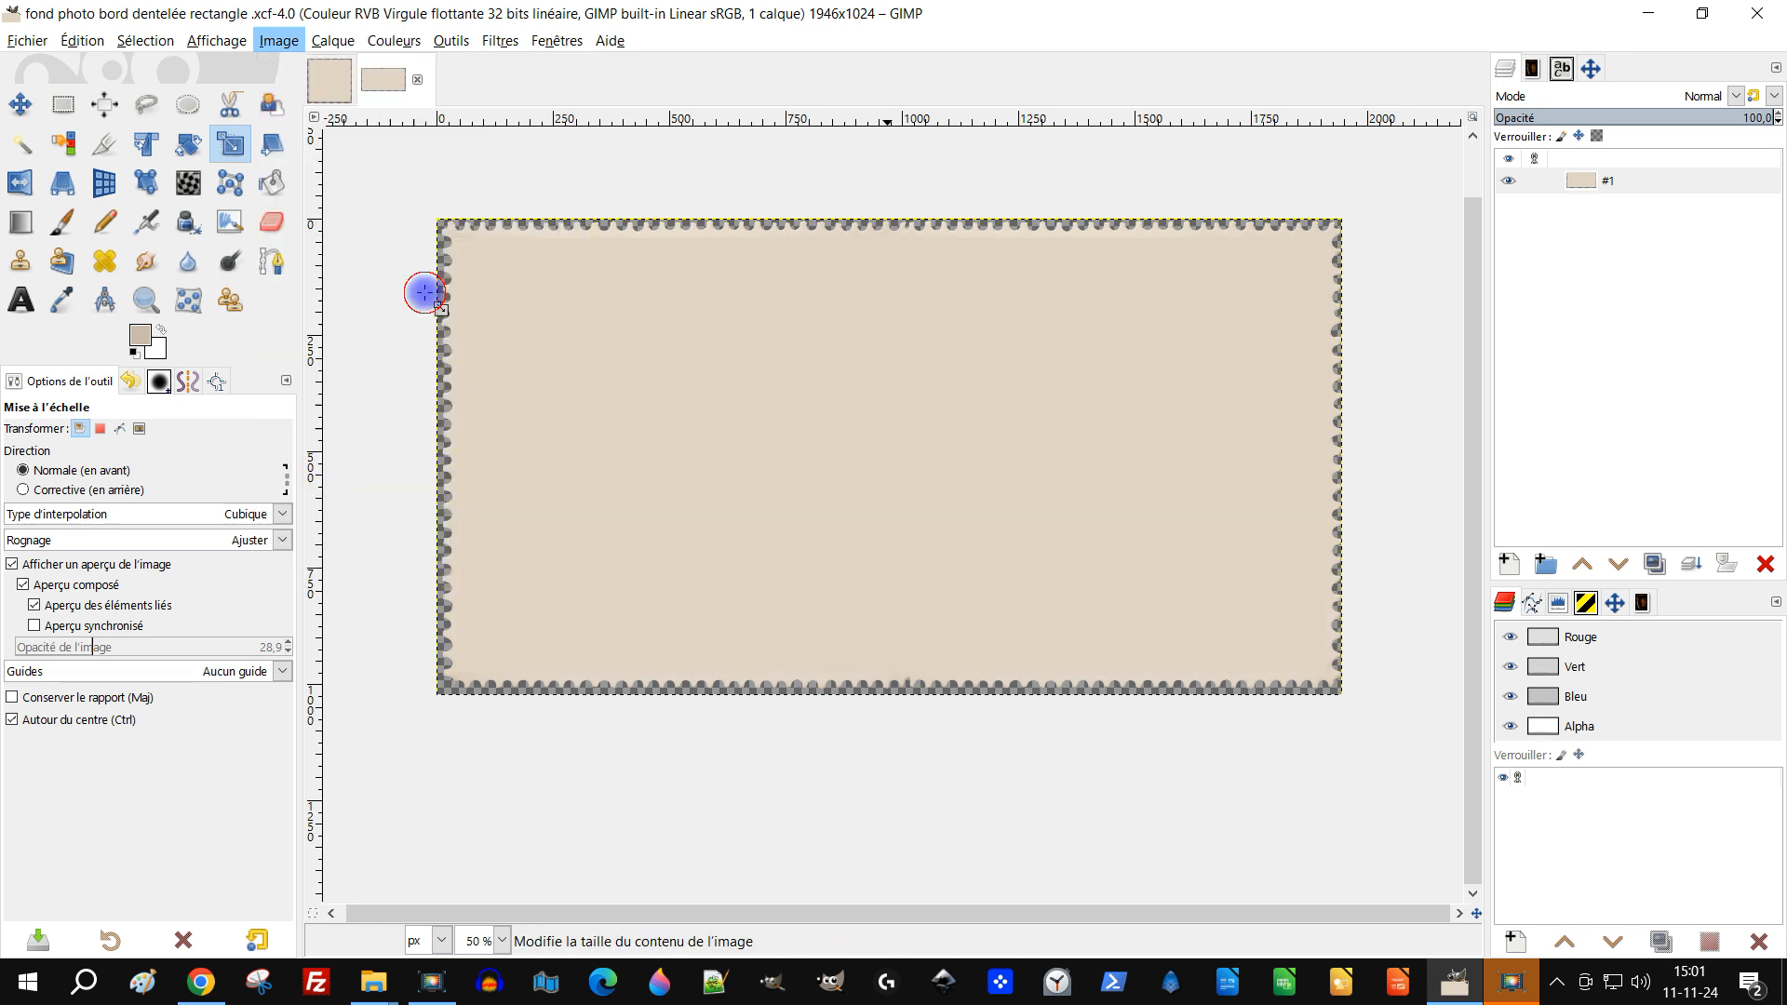
click(898, 483)
click(942, 677)
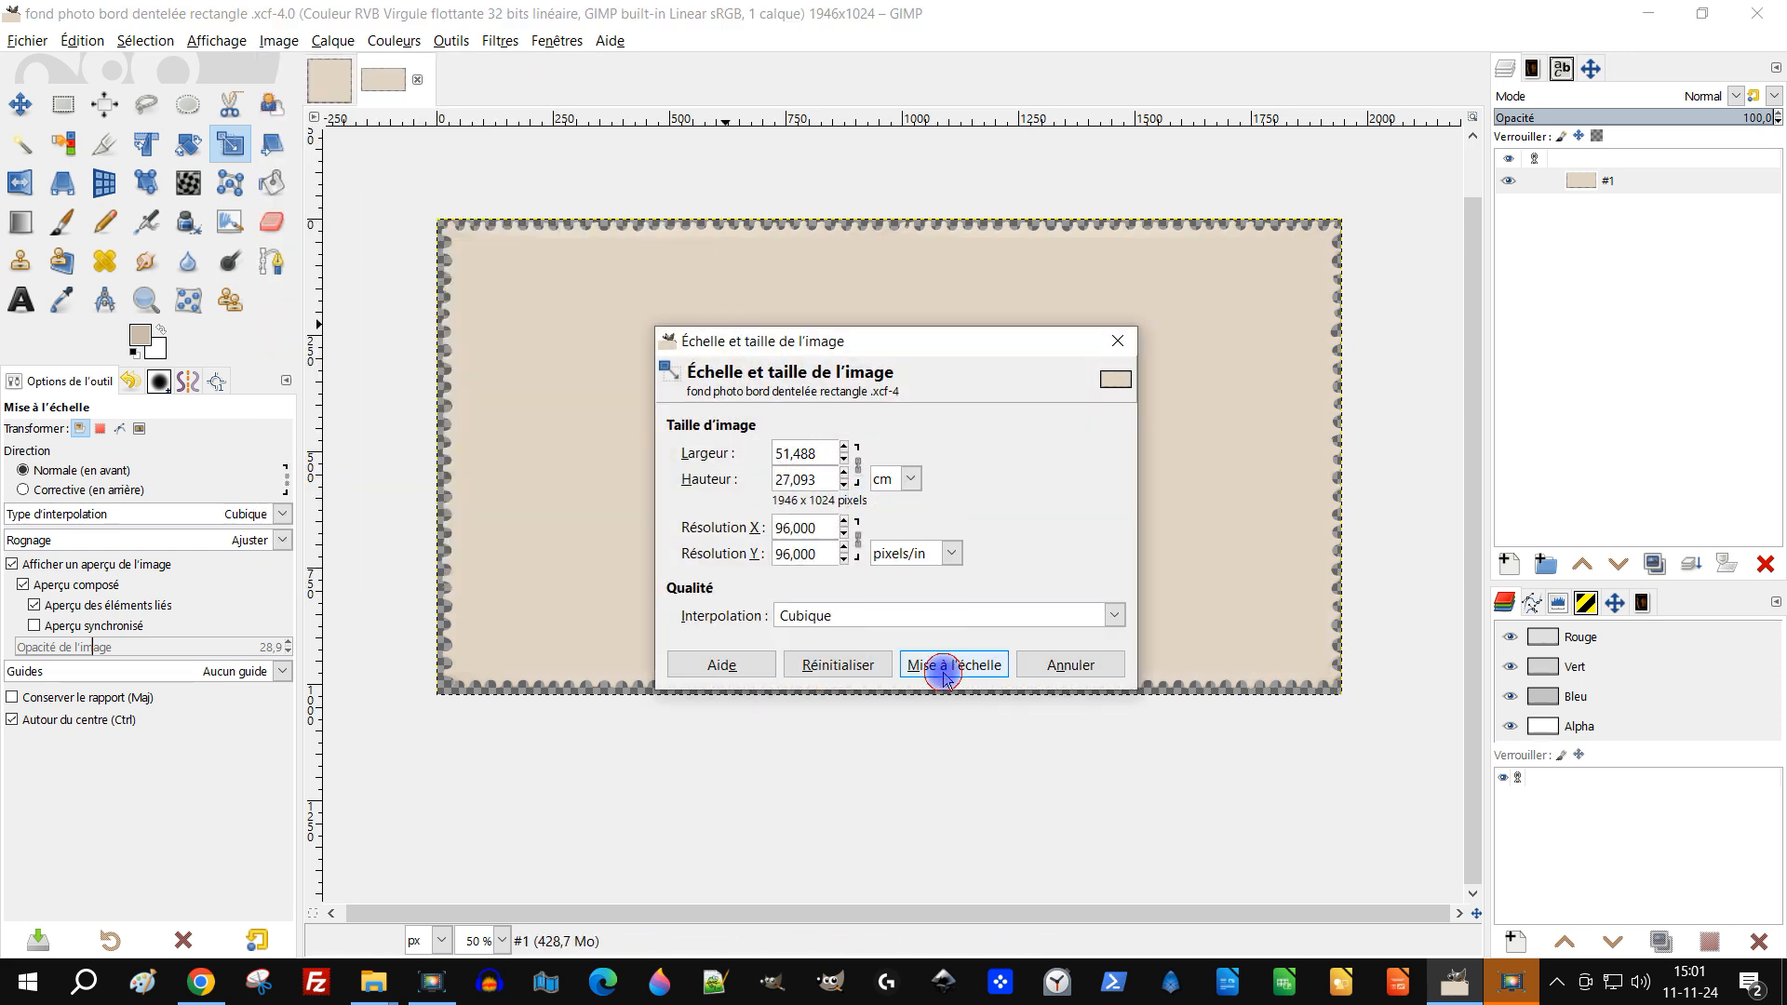
double_click(816, 453)
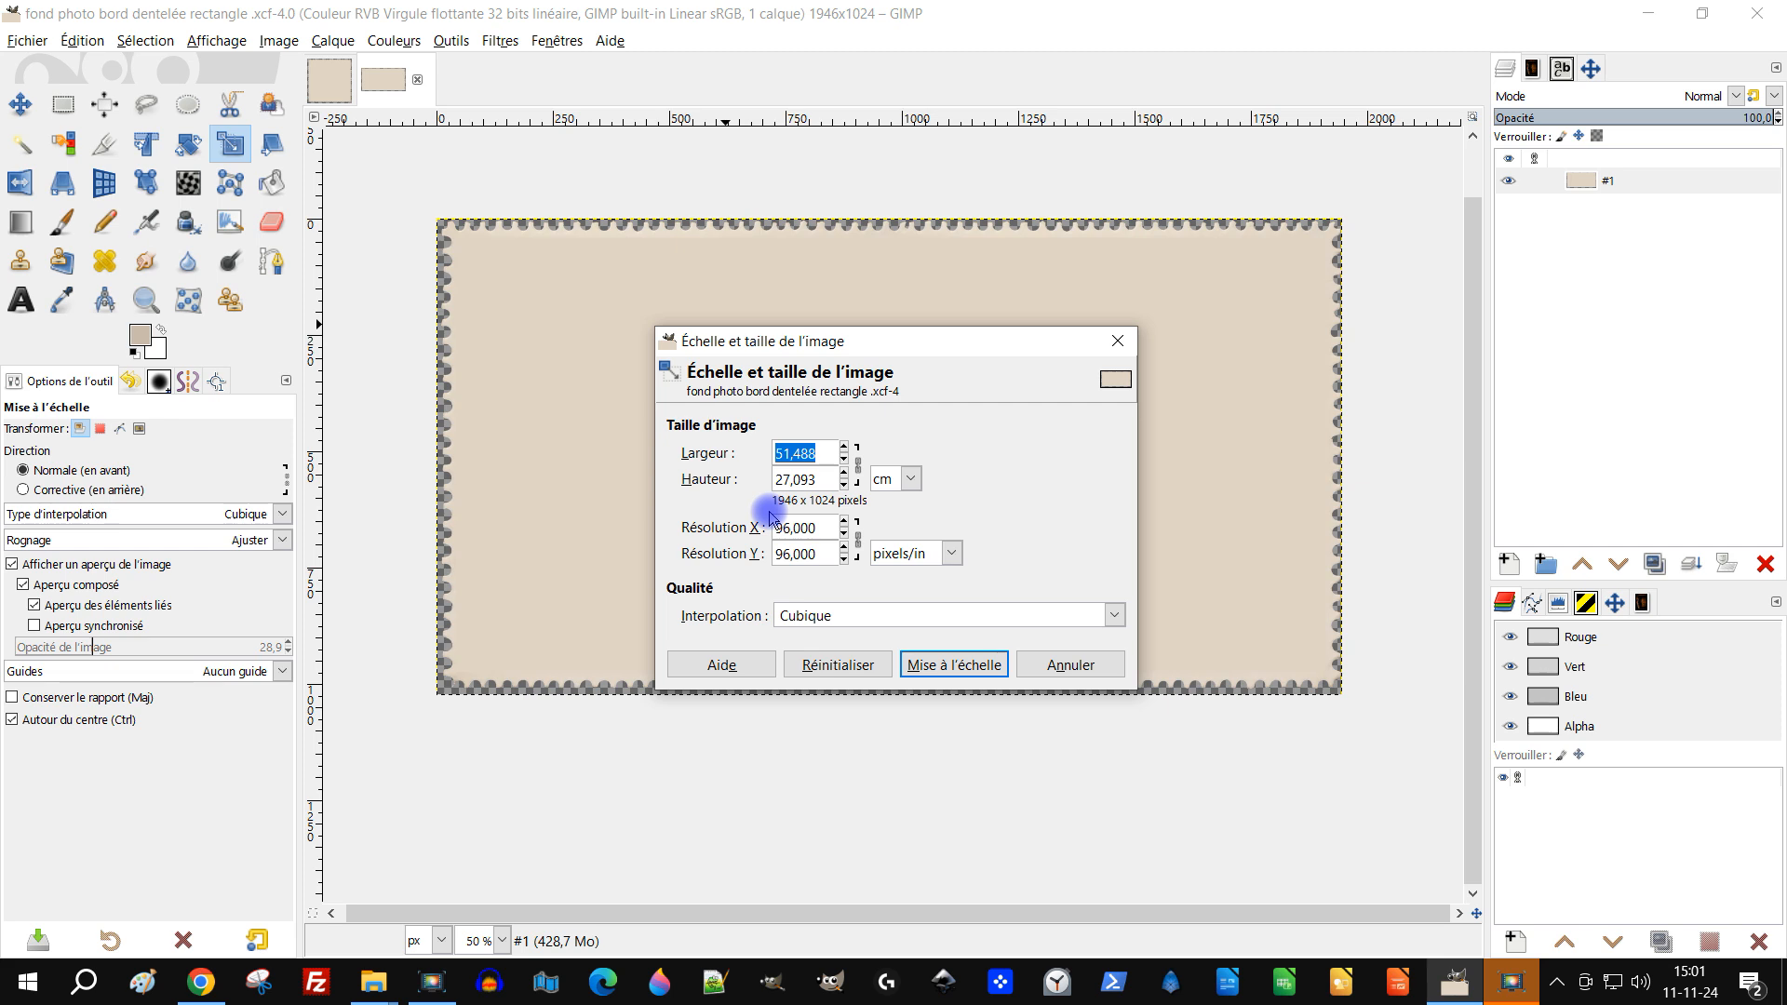
text(15)
key(Tab)
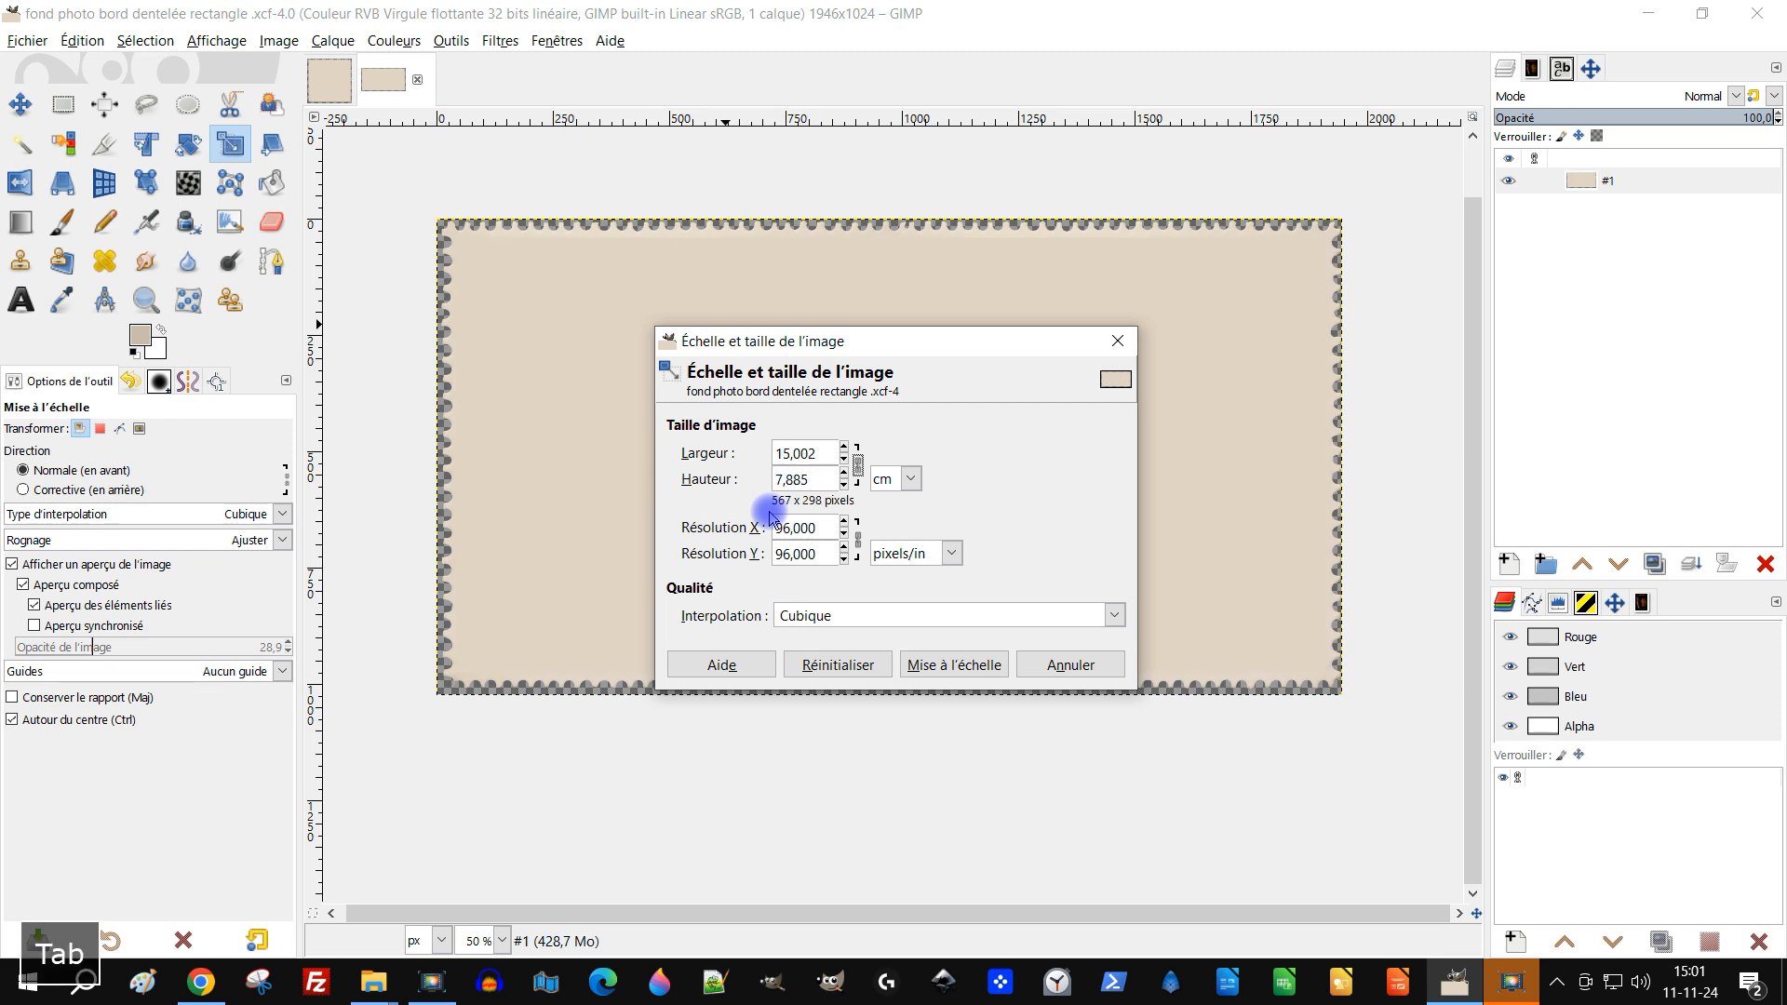
key(Tab)
text(10)
key(Tab)
click(838, 665)
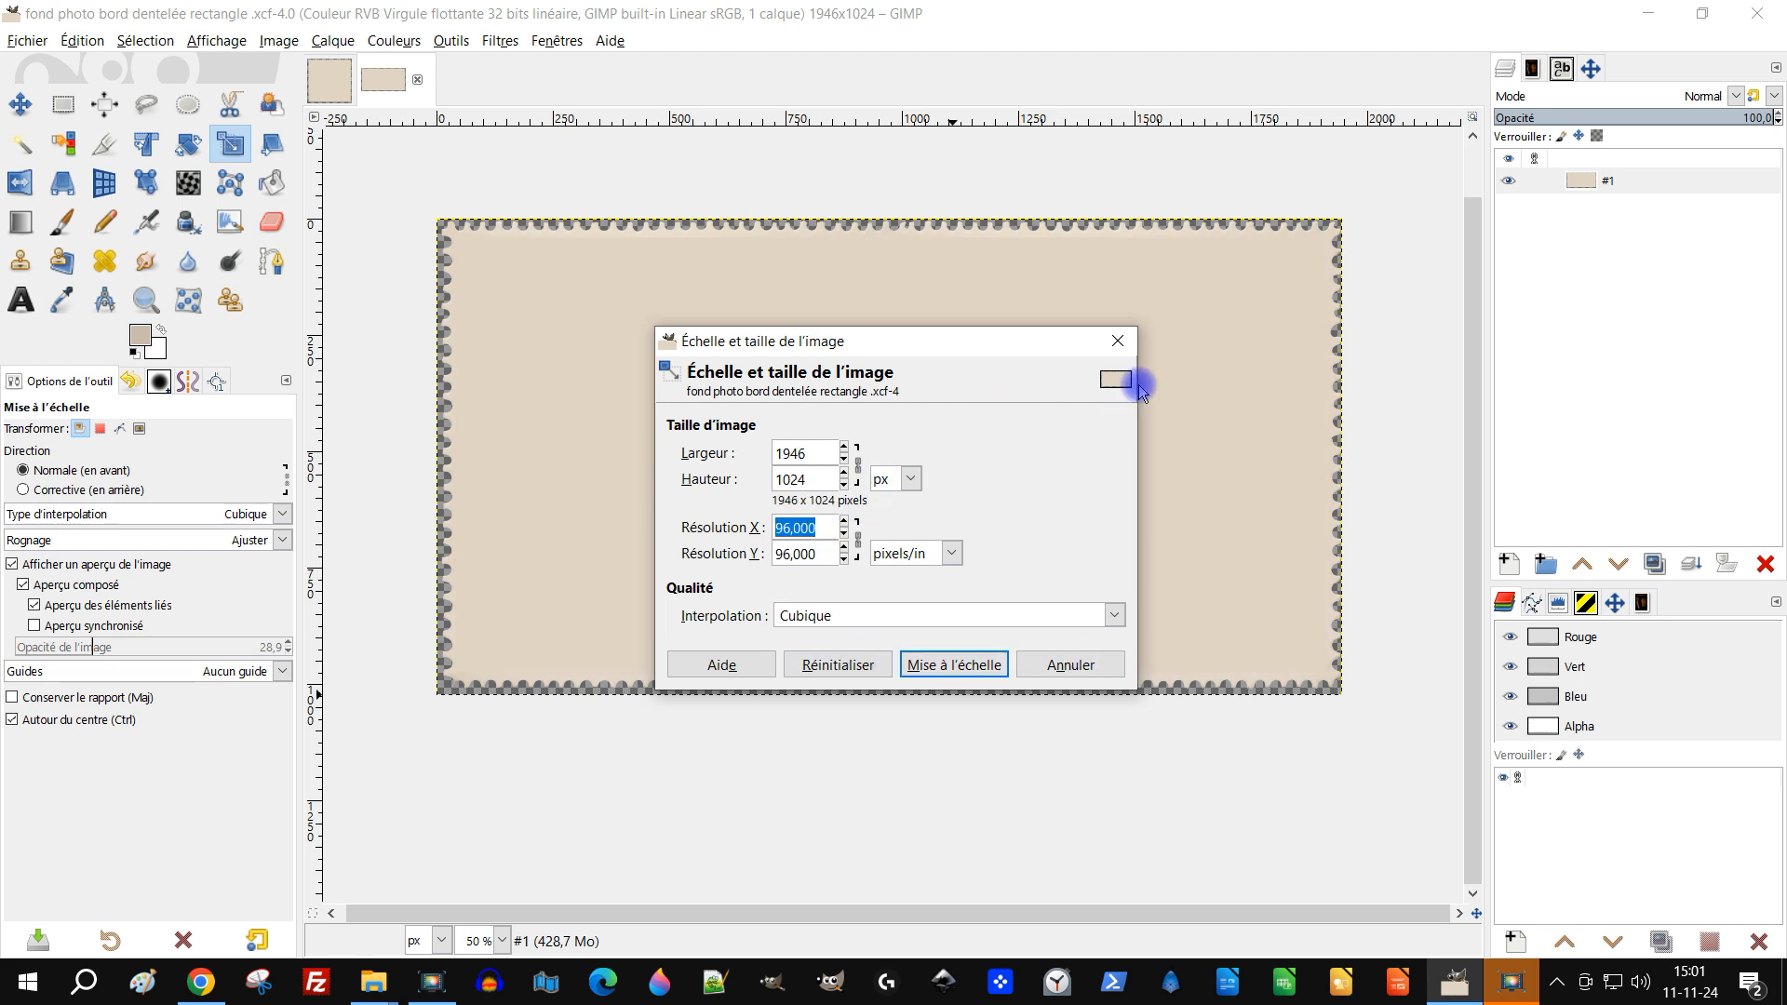
click(1070, 663)
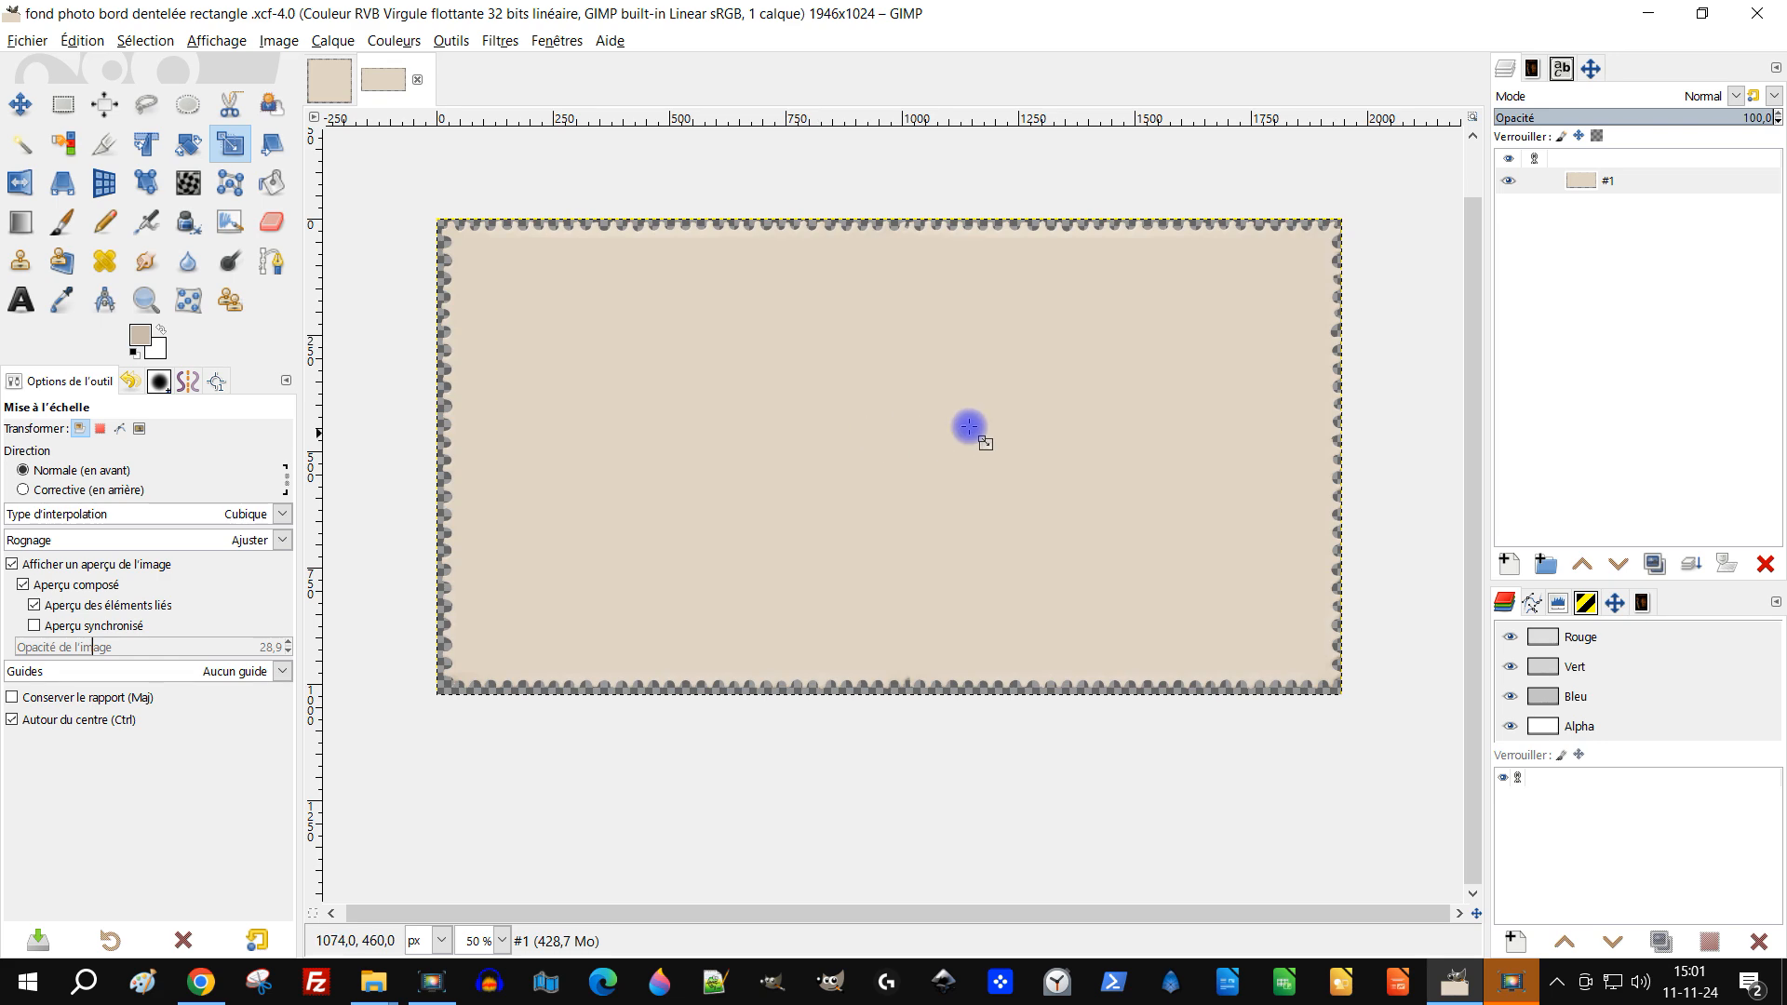
Export the stamp background over the existing file fond rectangle photo ancienne.jpg
drag(1032, 402, 1042, 444)
click(34, 44)
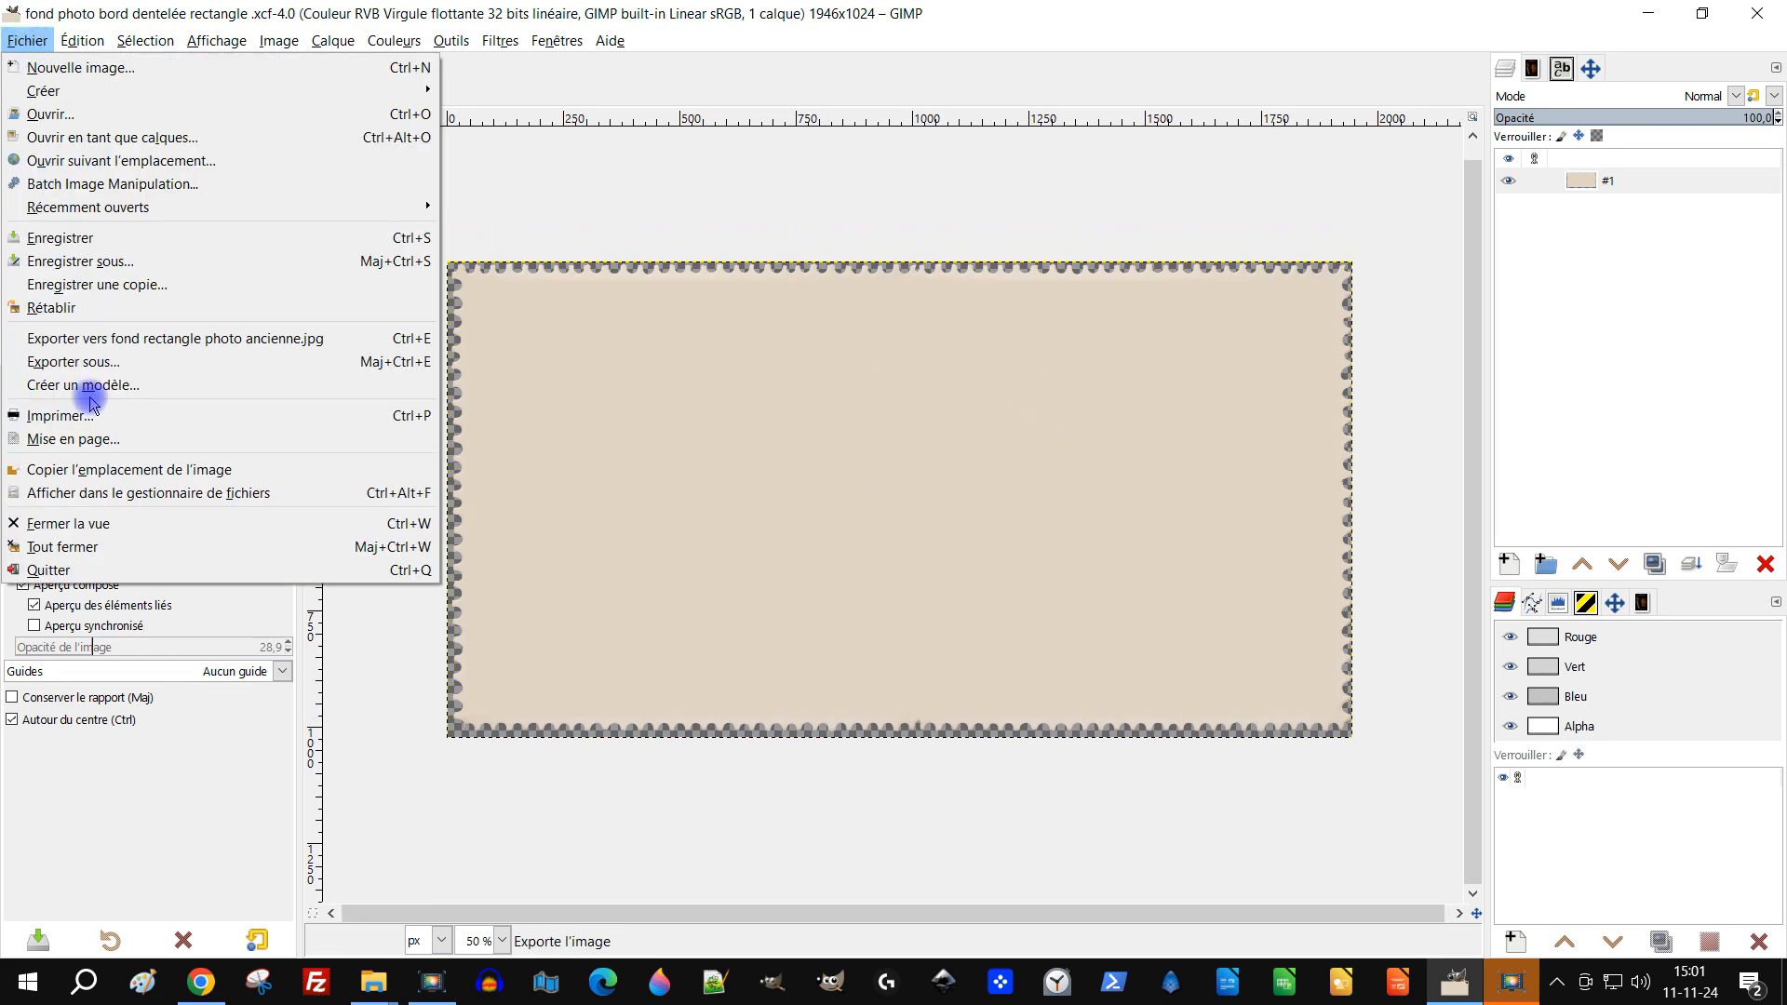
click(186, 339)
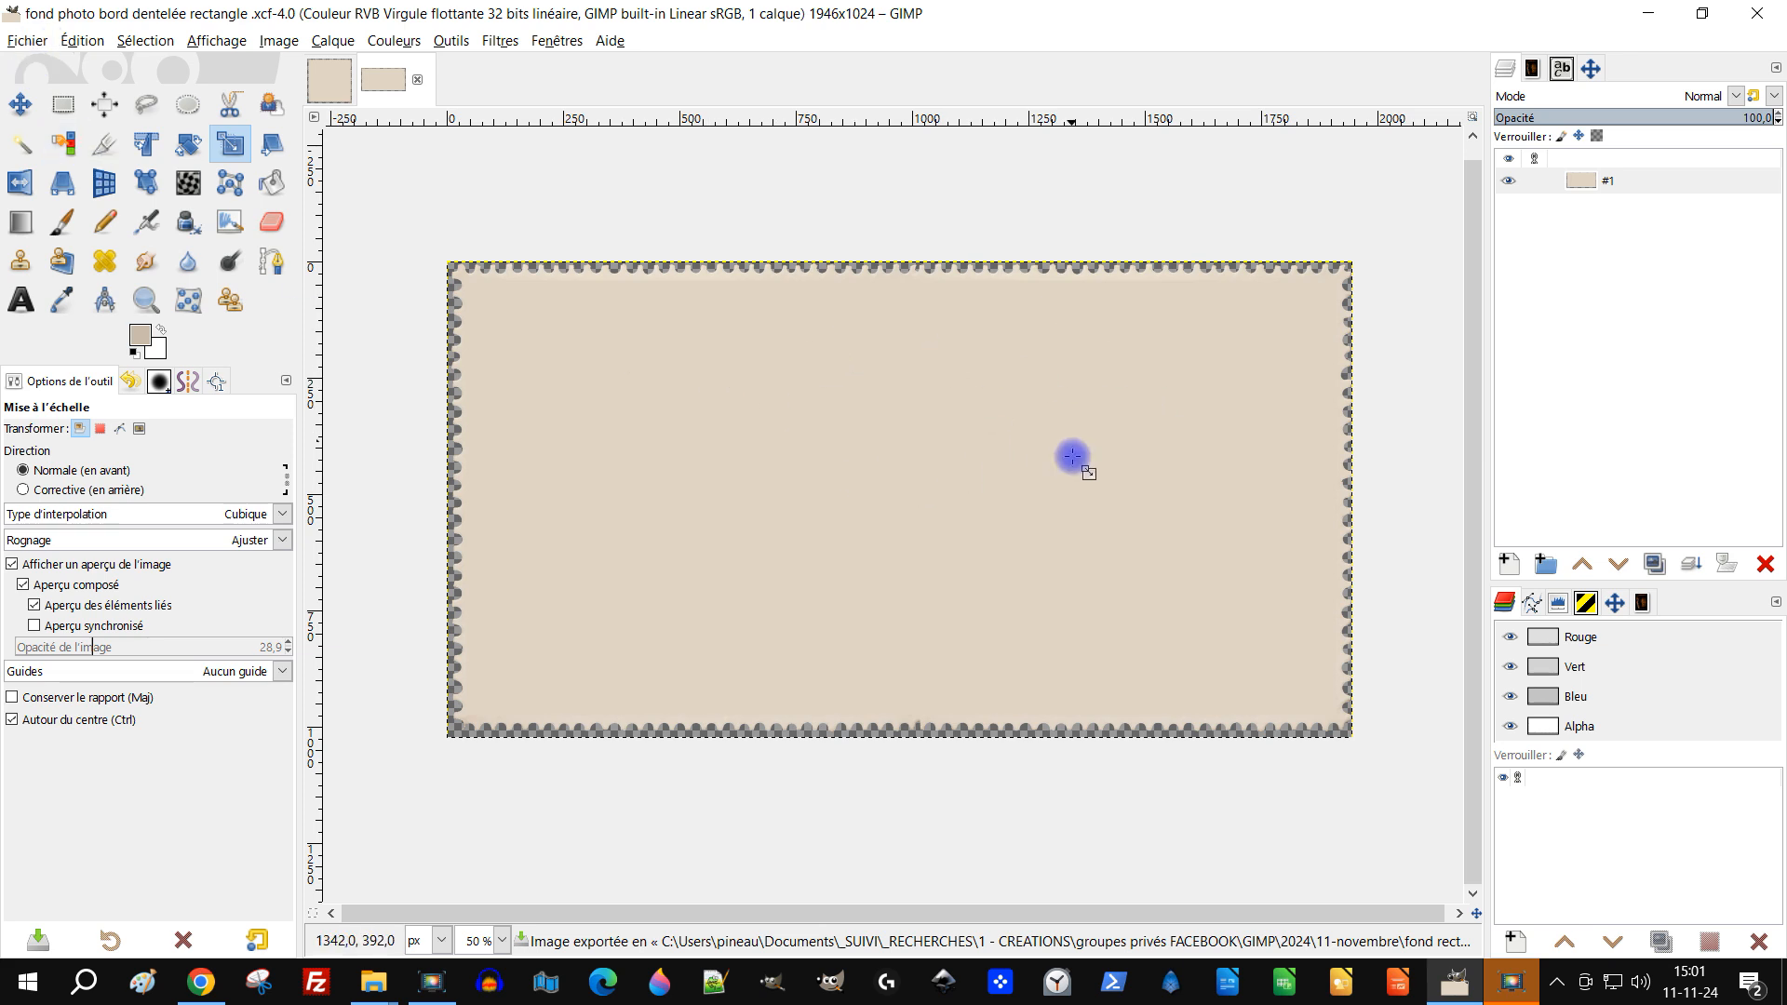
Zoom in on the whole stamp background and examine its perforated border
drag(1213, 530, 1196, 535)
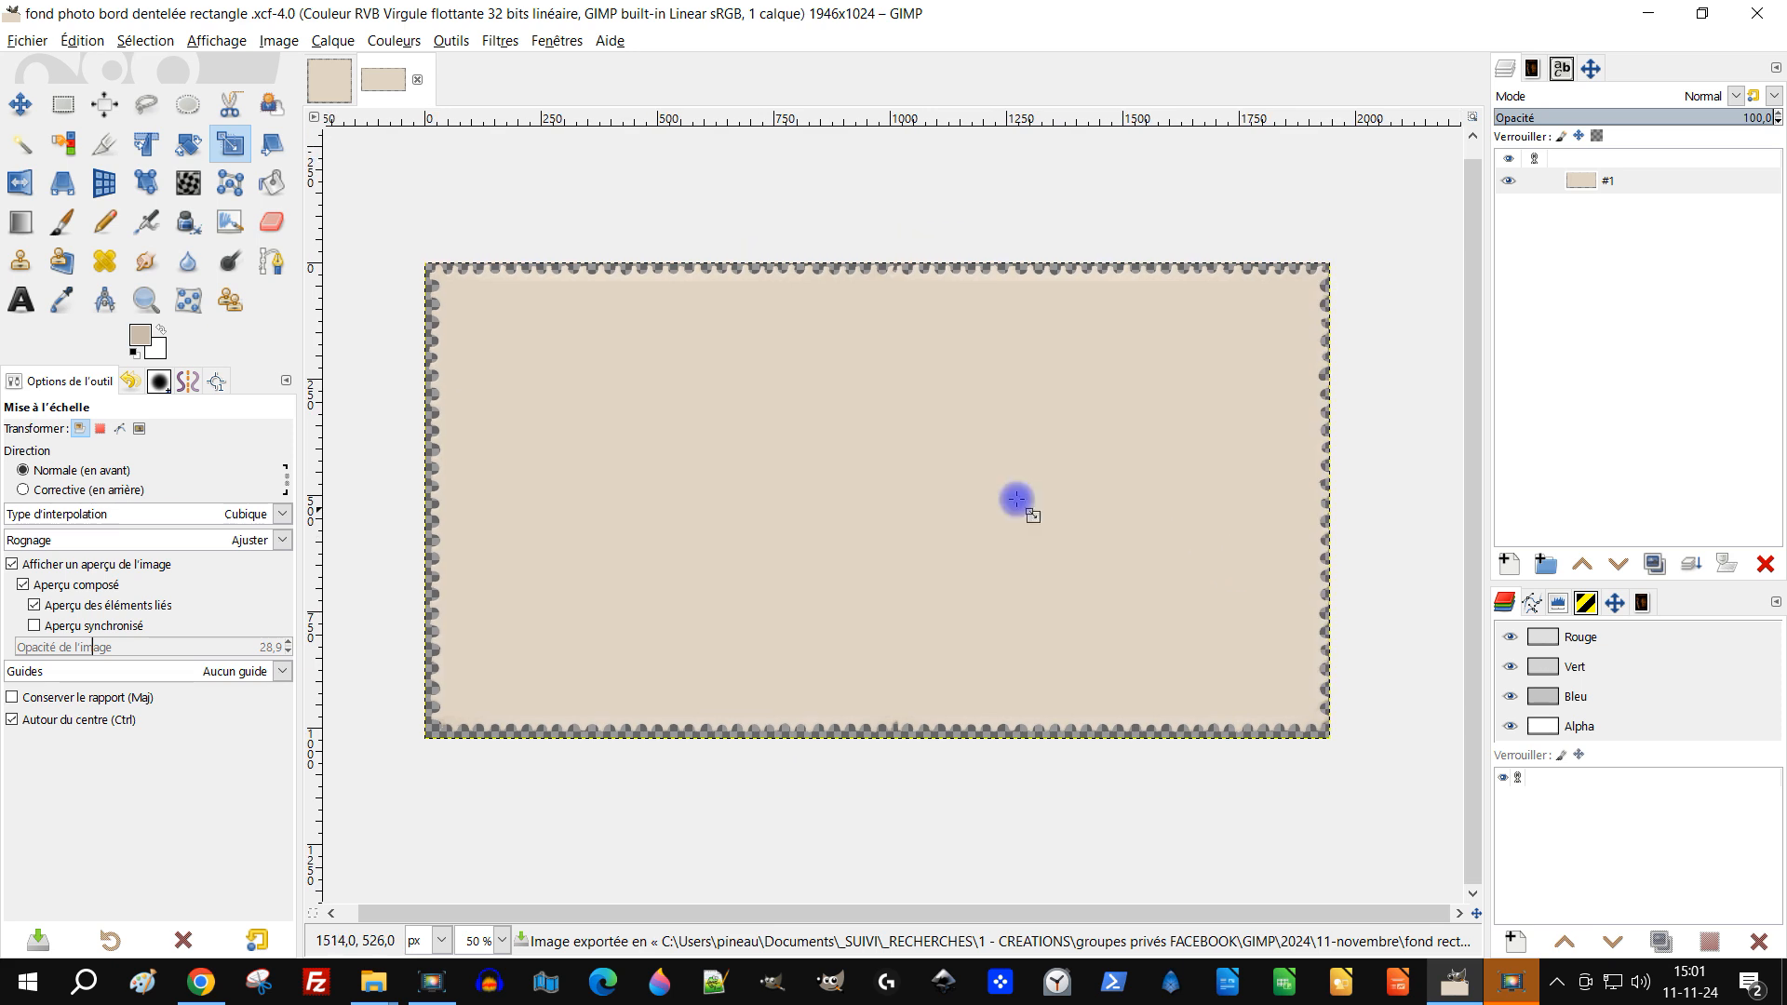
click(145, 300)
drag(416, 251, 1356, 758)
drag(1172, 627, 1191, 576)
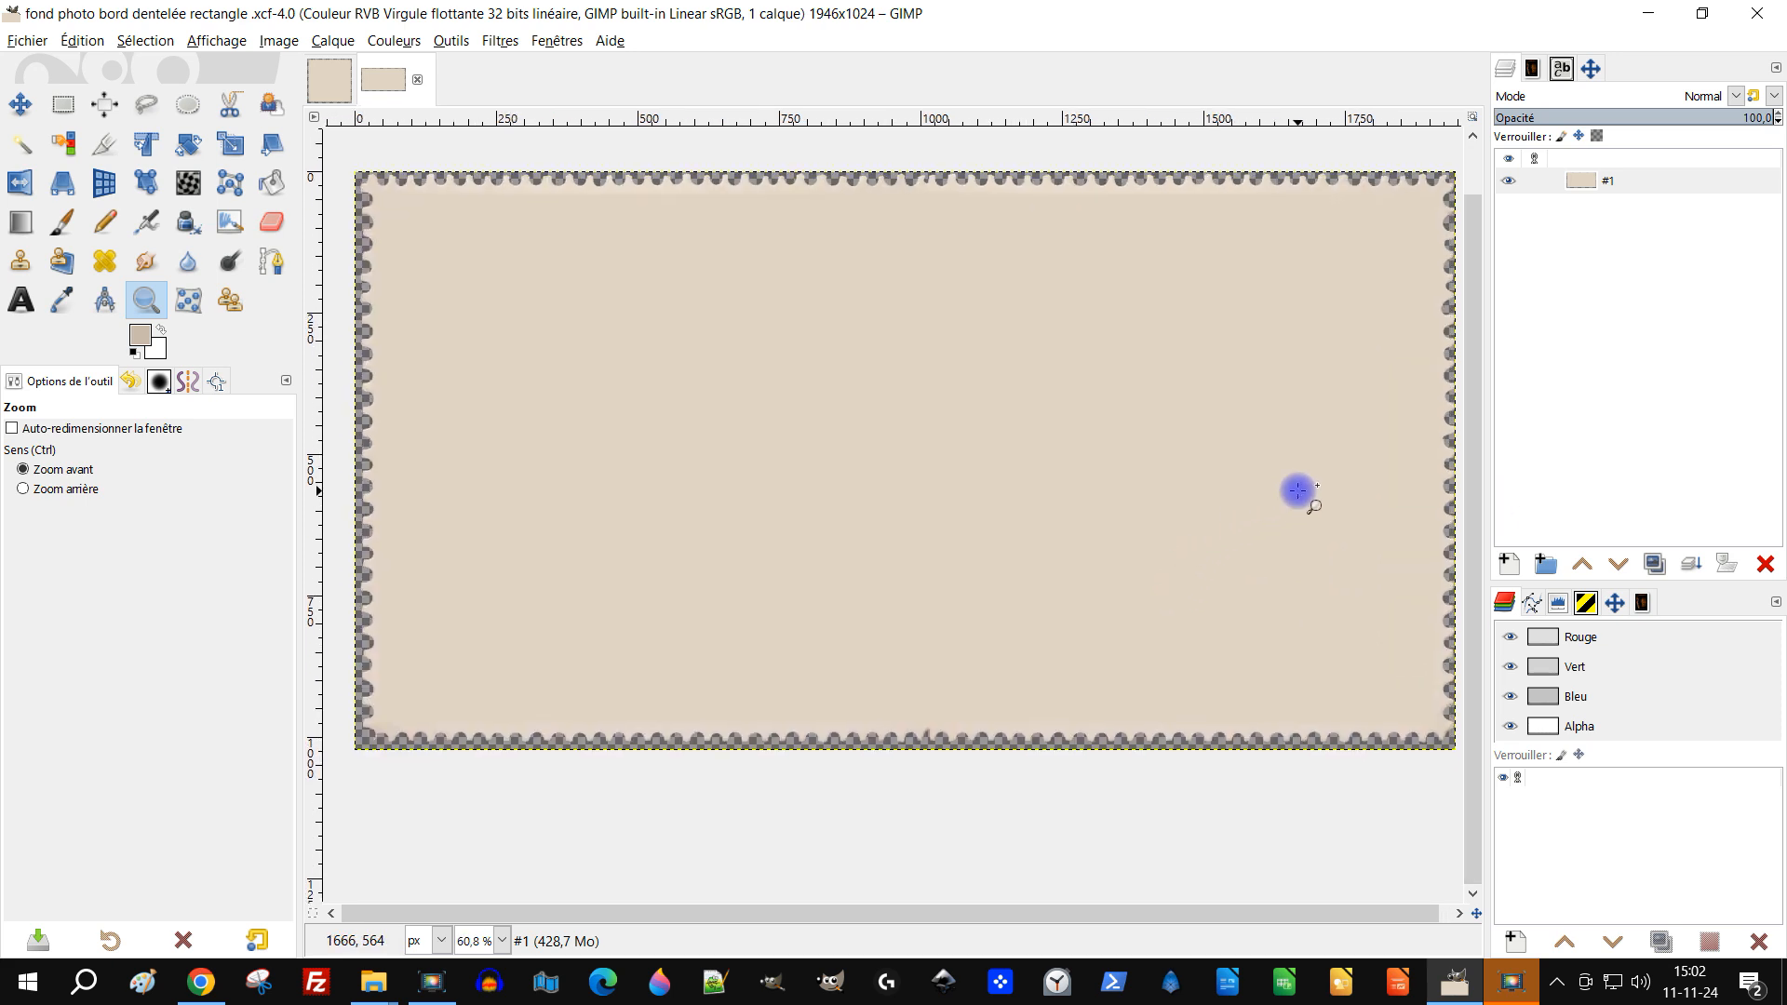
drag(1285, 497, 1217, 486)
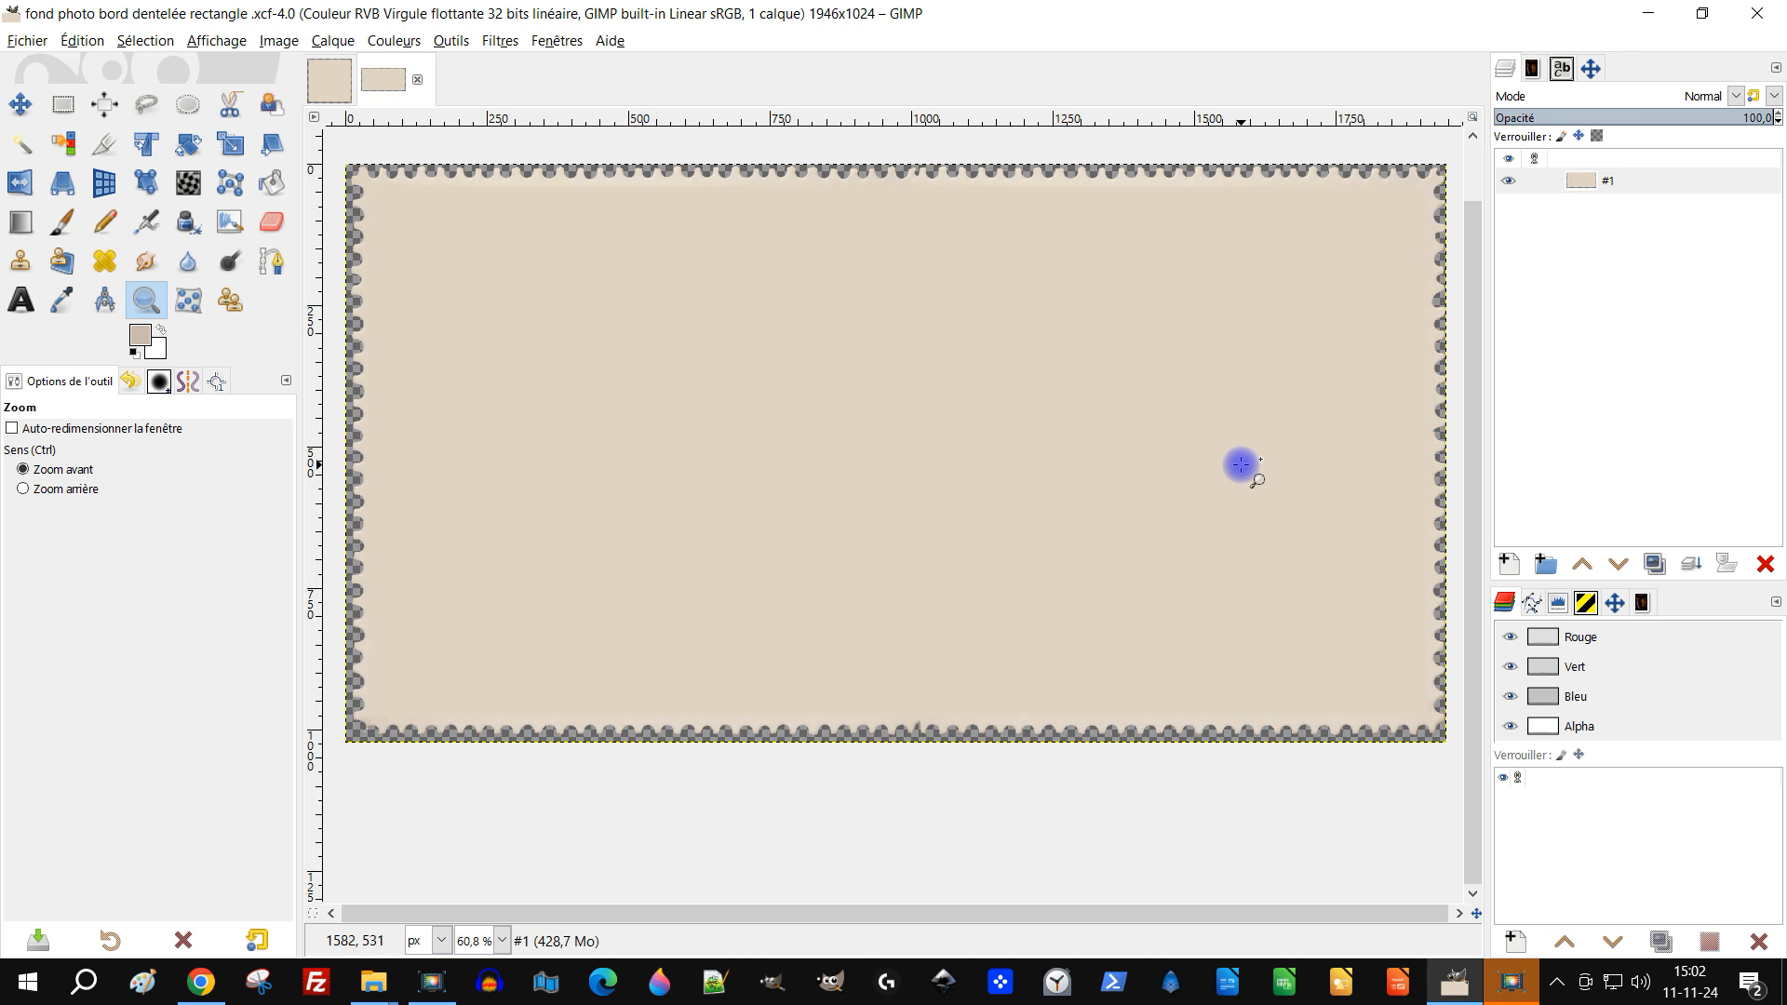